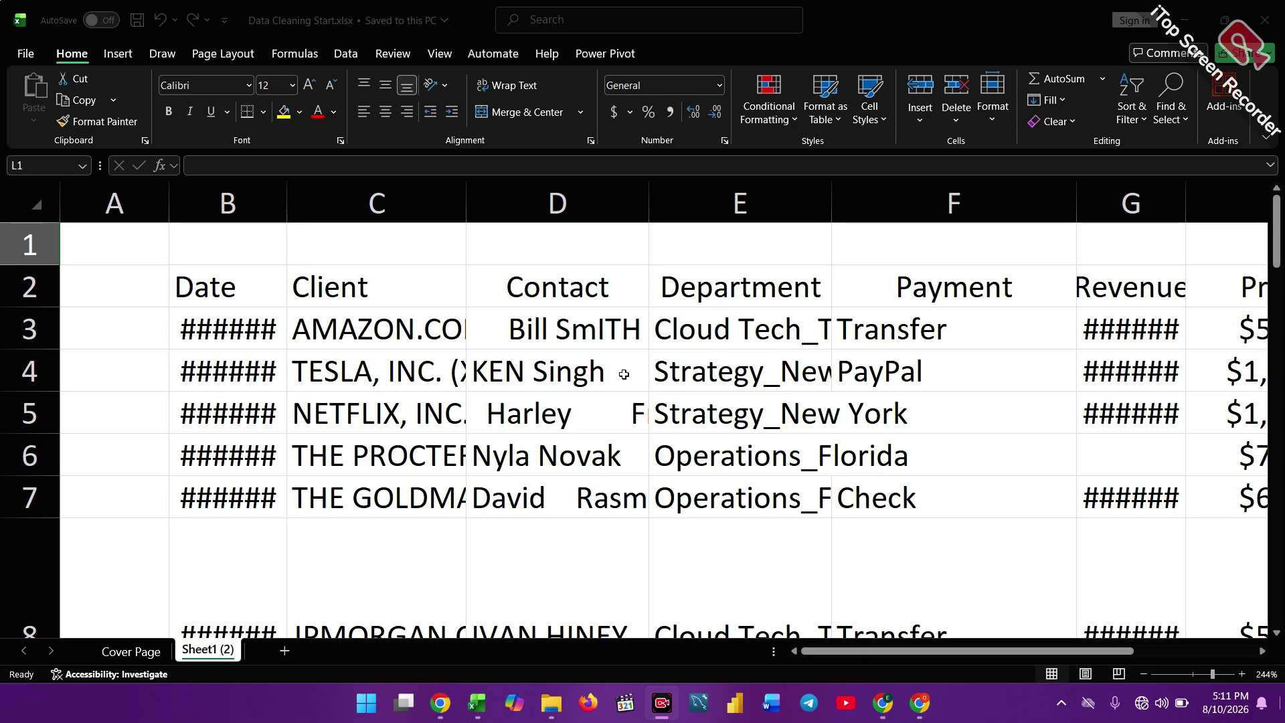
# Examine the raw data on Sheet1 (2) across its rows and columns for layout and formatting problems.
pyautogui.scroll(-6, 624, 374)
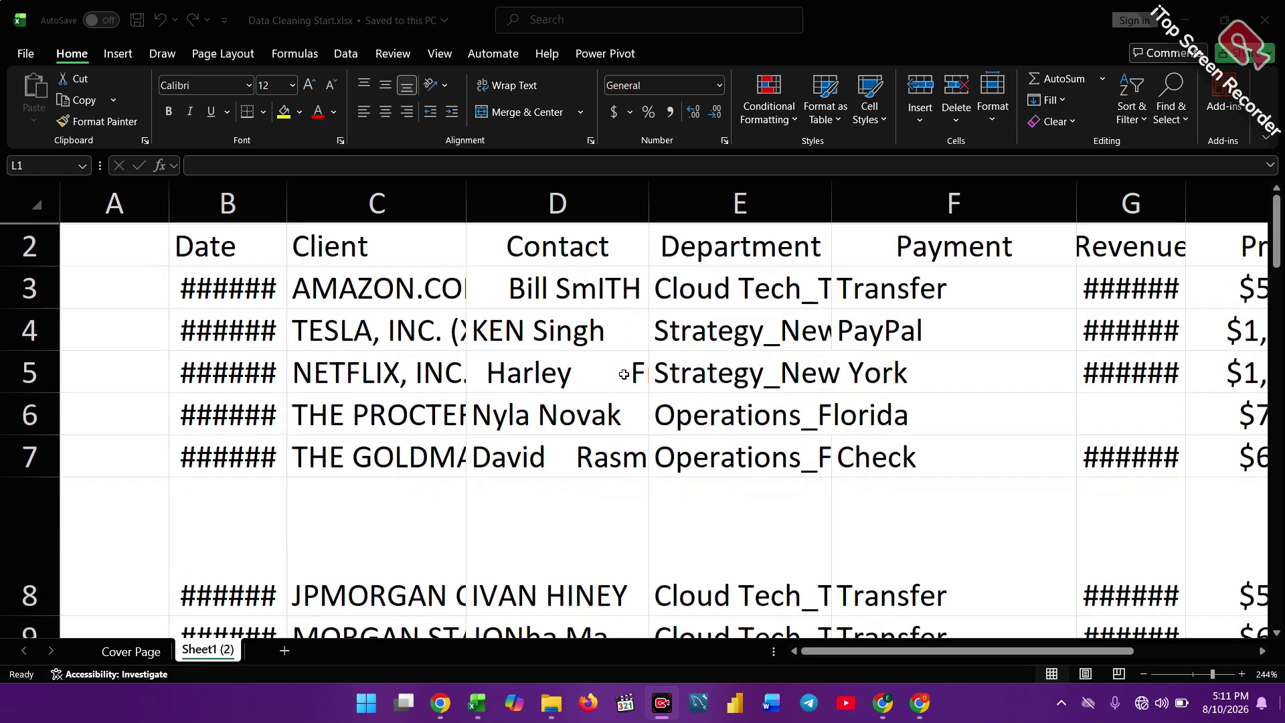
pyautogui.scroll(3, 624, 374)
pyautogui.scroll(-5, 623, 374)
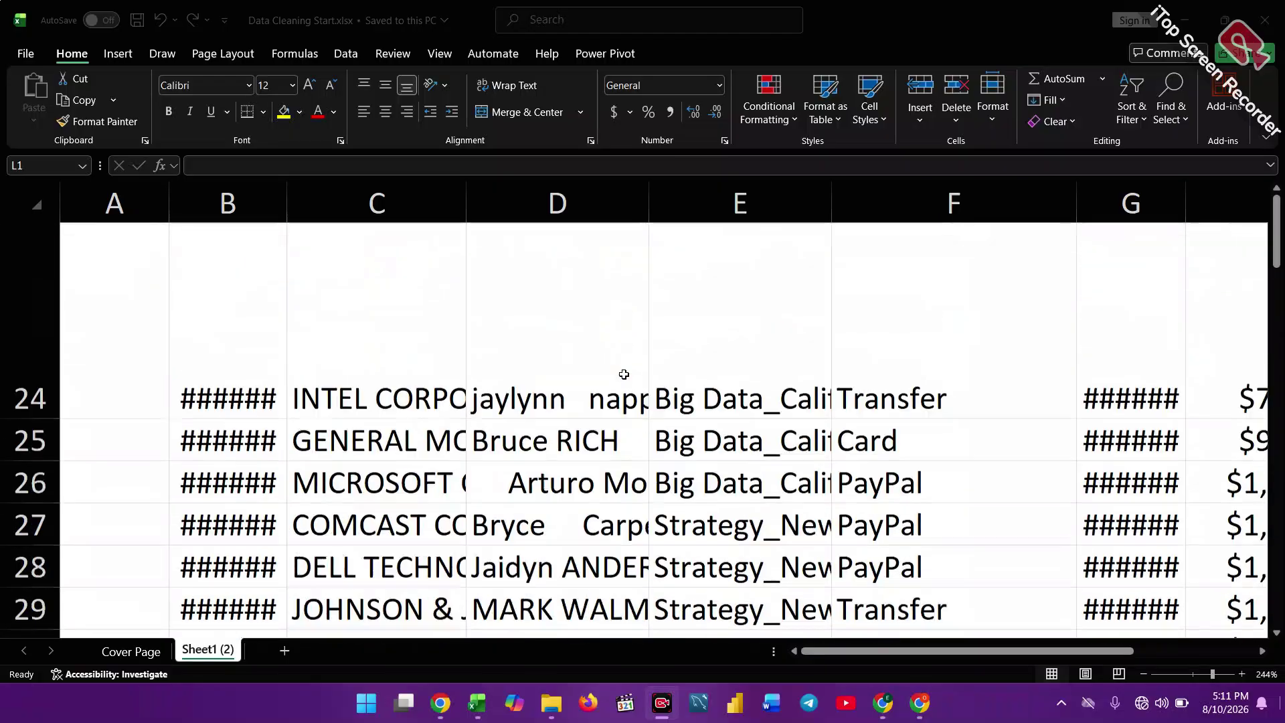
pyautogui.scroll(10, 624, 375)
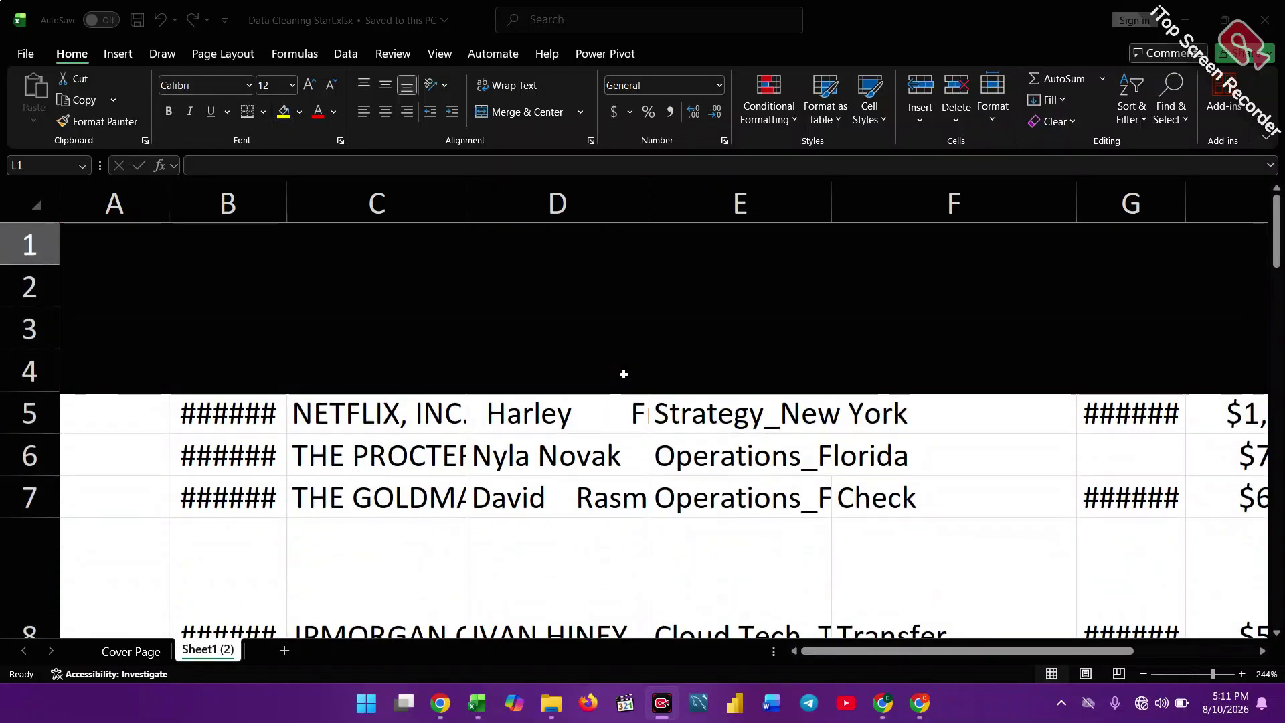
pyautogui.hscroll(3, 624, 374)
pyautogui.hscroll(-3, 624, 374)
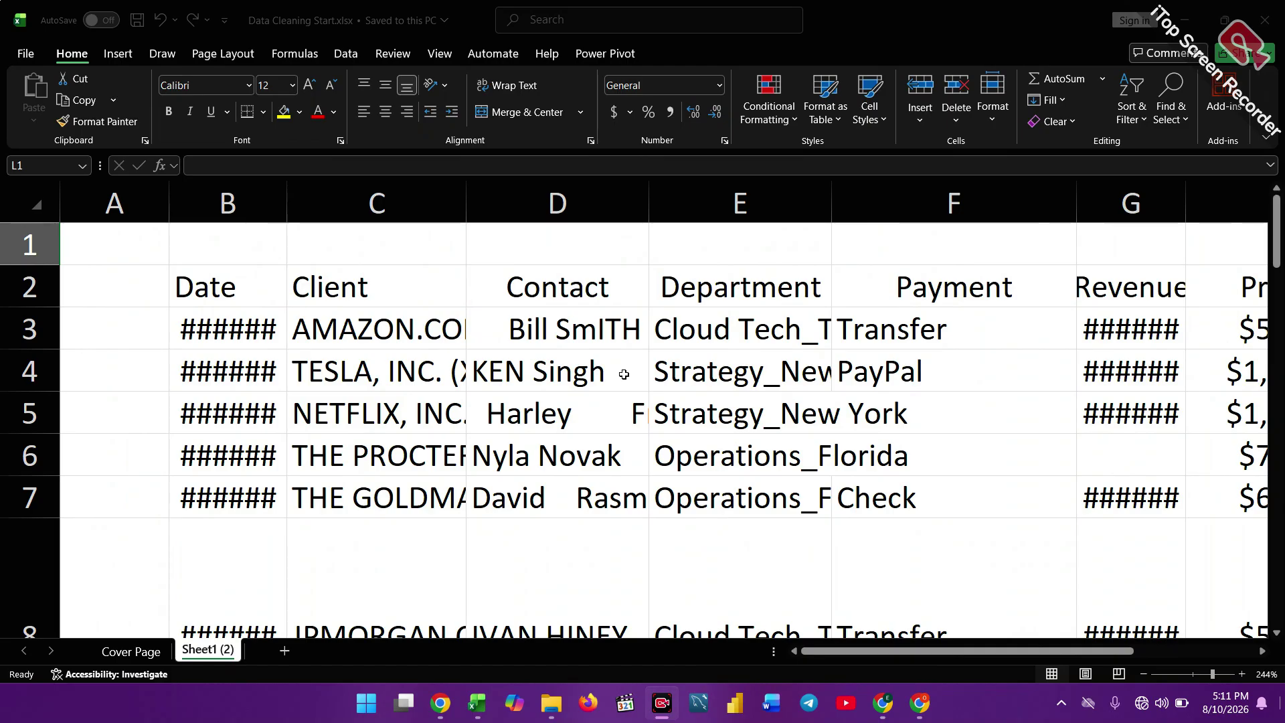
pyautogui.click(624, 374)
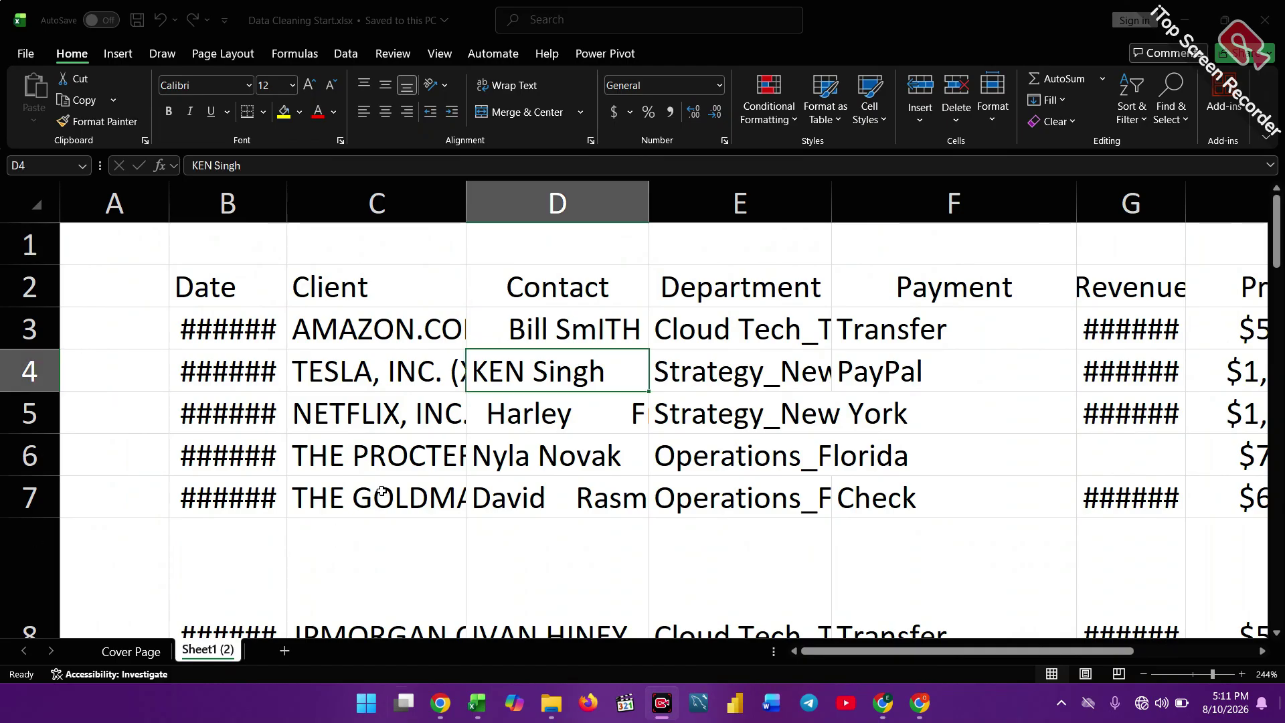
# Delete the blank row above the headers and the blank column before the Date column.
pyautogui.click(30, 245)
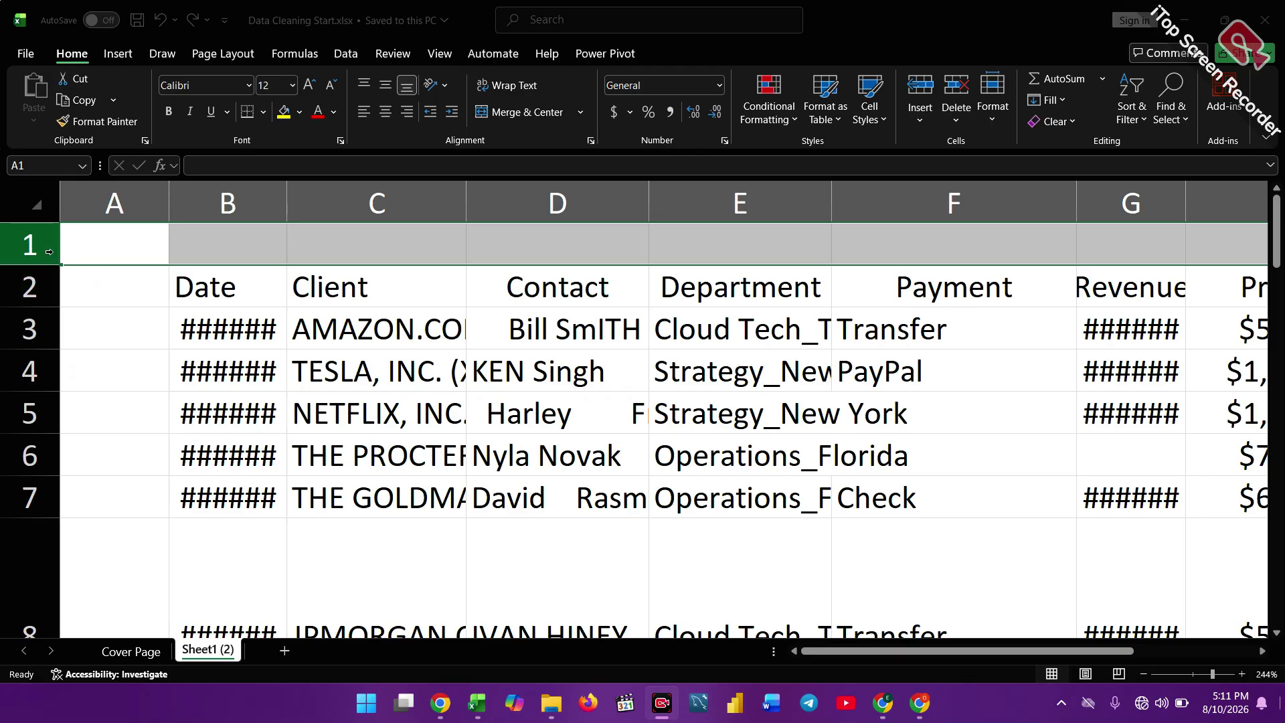
pyautogui.rightClick(48, 252)
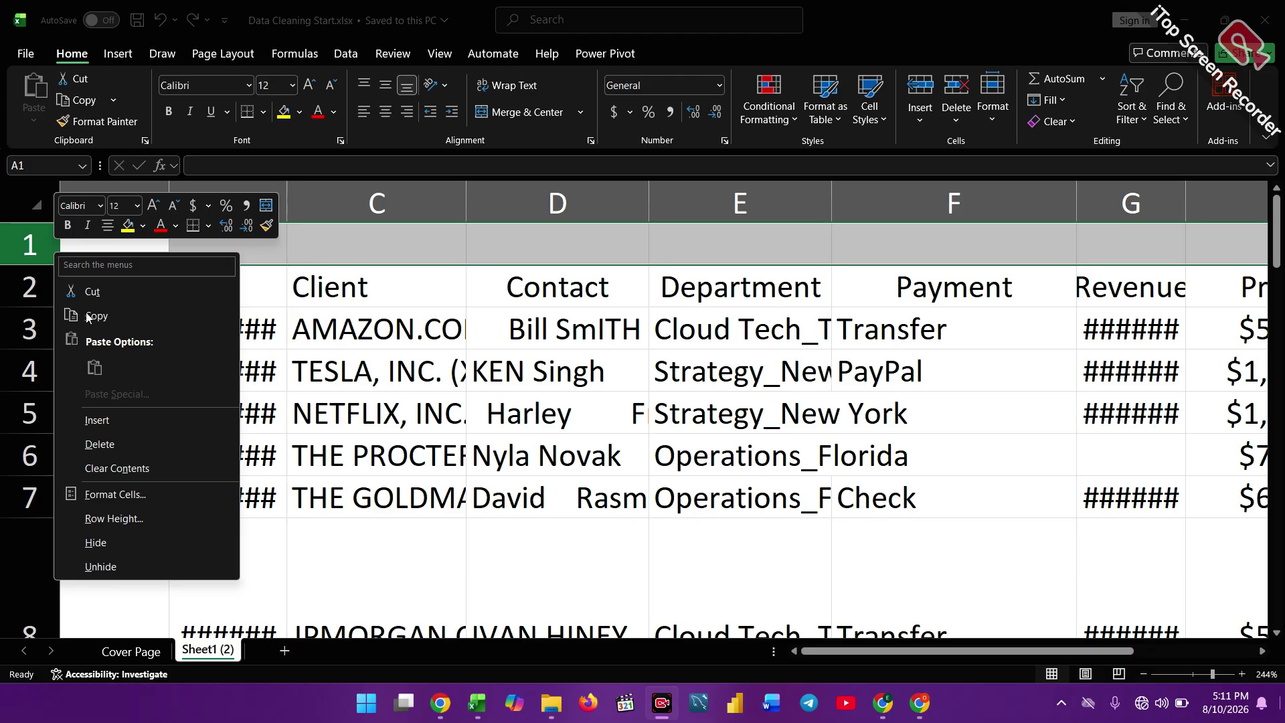
pyautogui.click(94, 445)
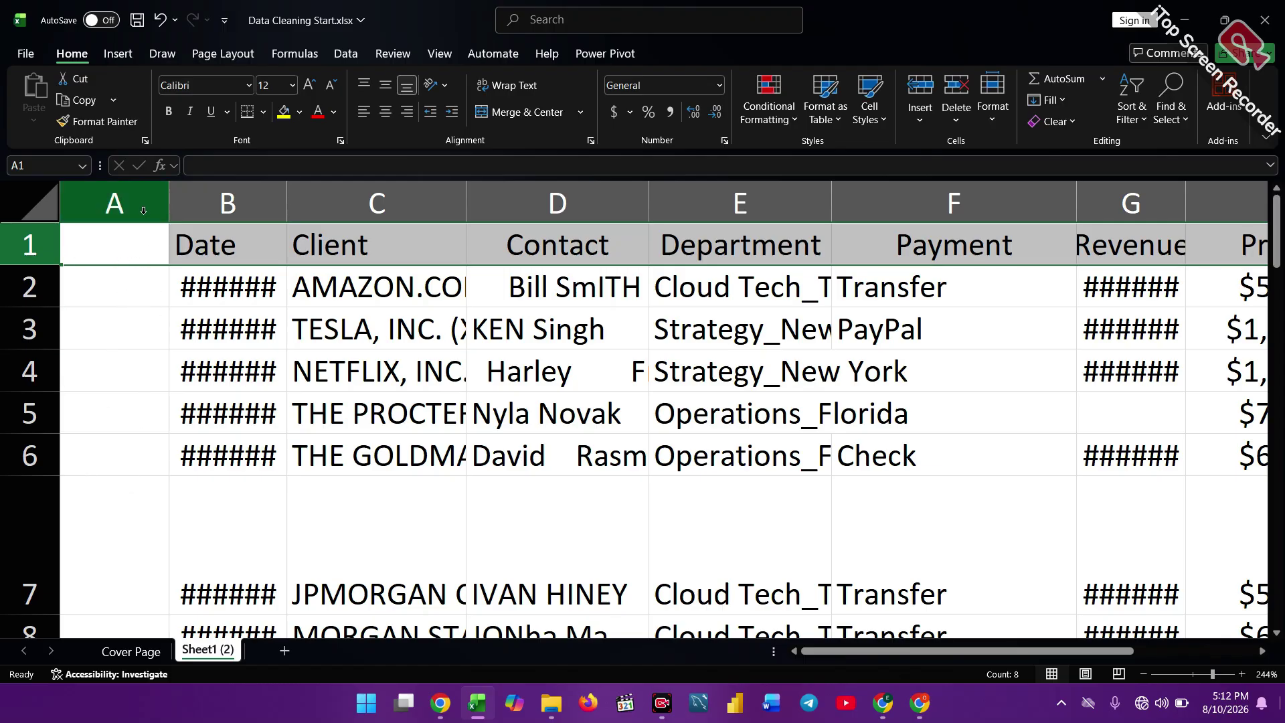
pyautogui.click(135, 186)
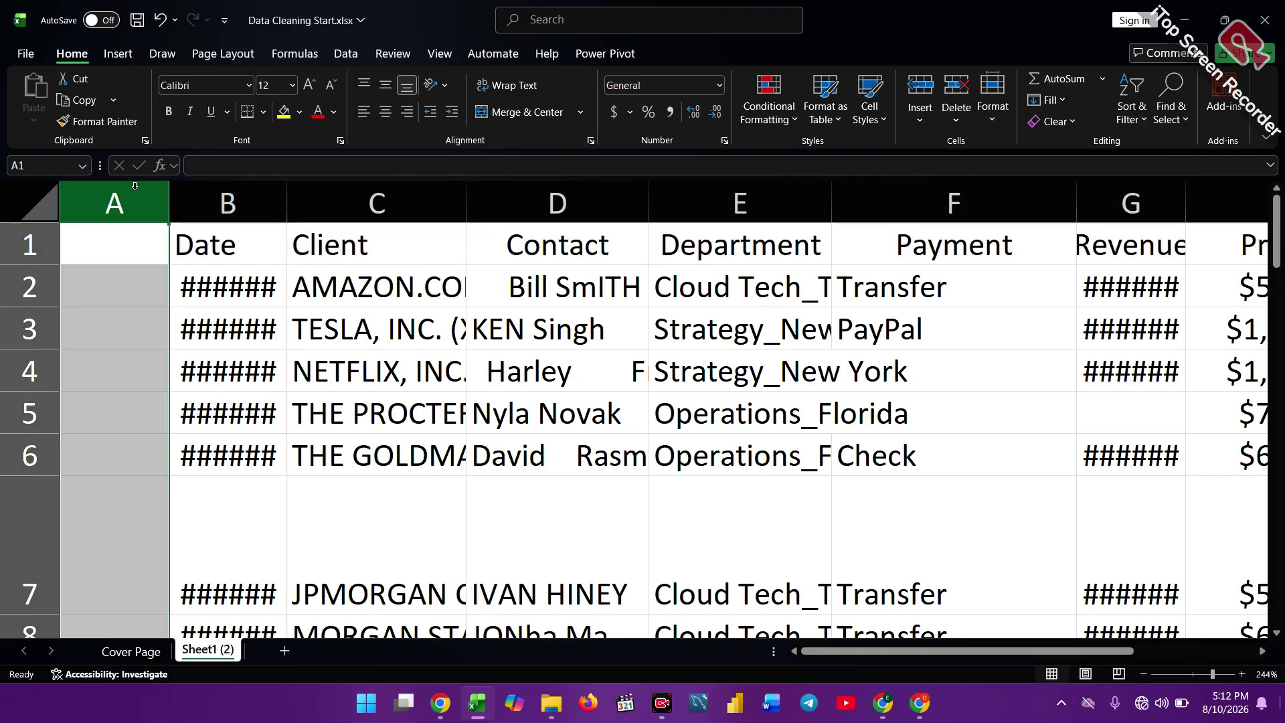
pyautogui.rightClick(134, 186)
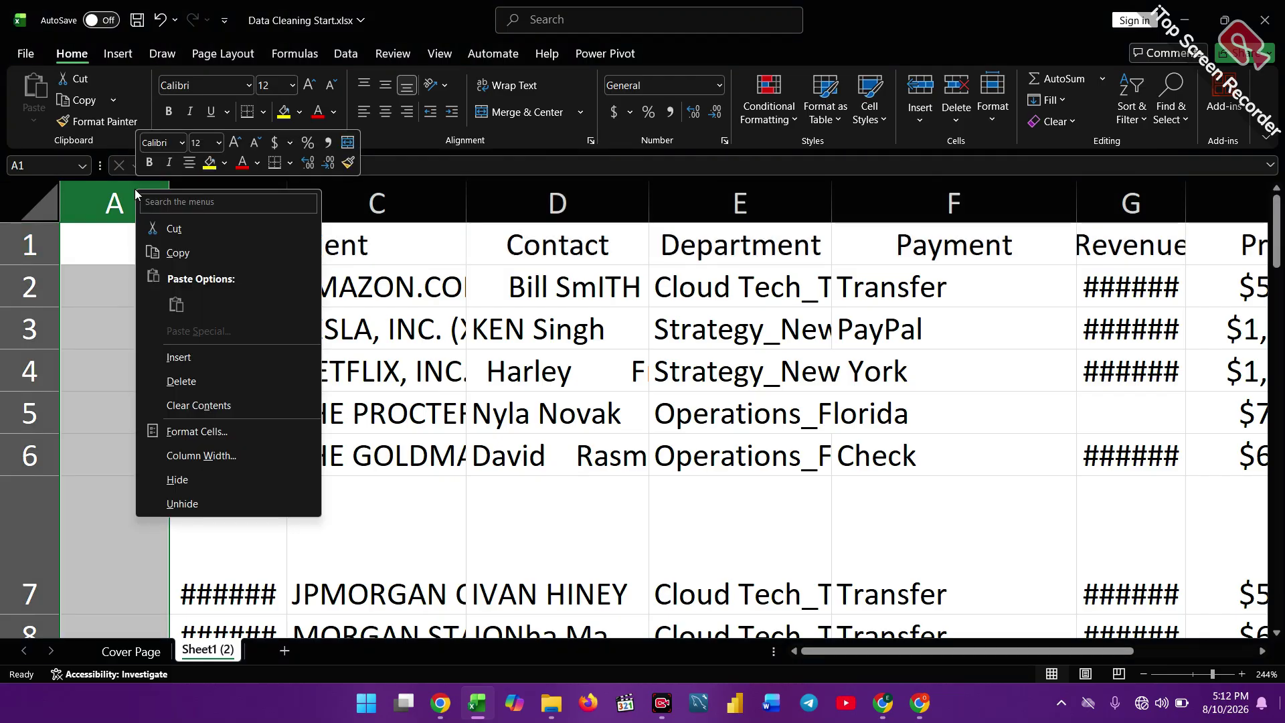
pyautogui.click(172, 382)
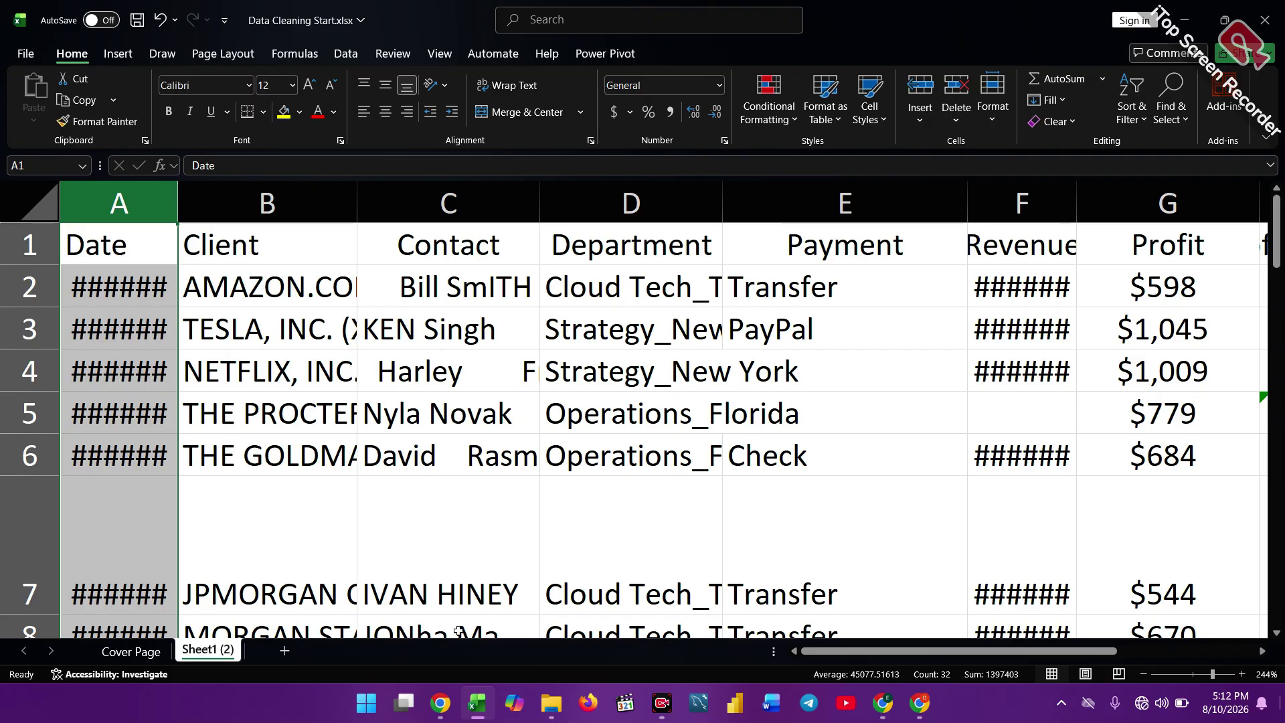
pyautogui.click(450, 431)
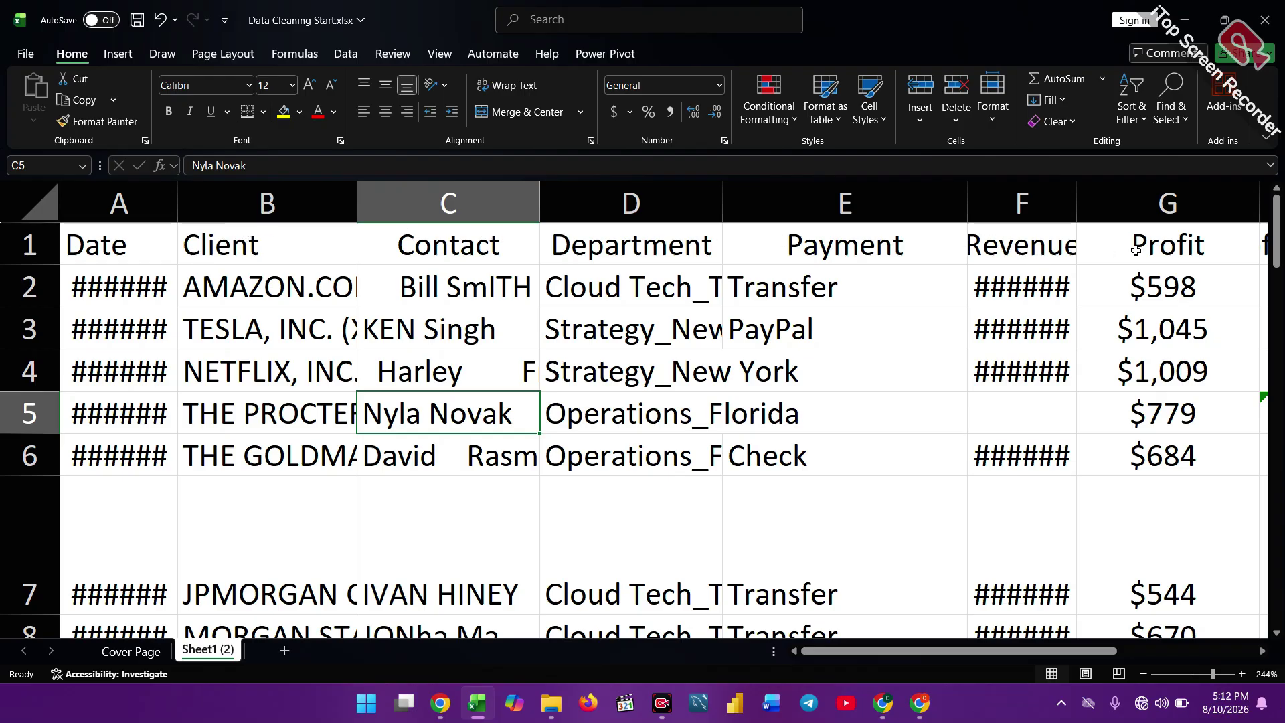
# AutoFit the Date column and widen the Client column so the dates and most company names can be read.
pyautogui.hscroll(3, 1136, 250)
pyautogui.hscroll(-3, 1136, 250)
pyautogui.doubleClick(178, 200)
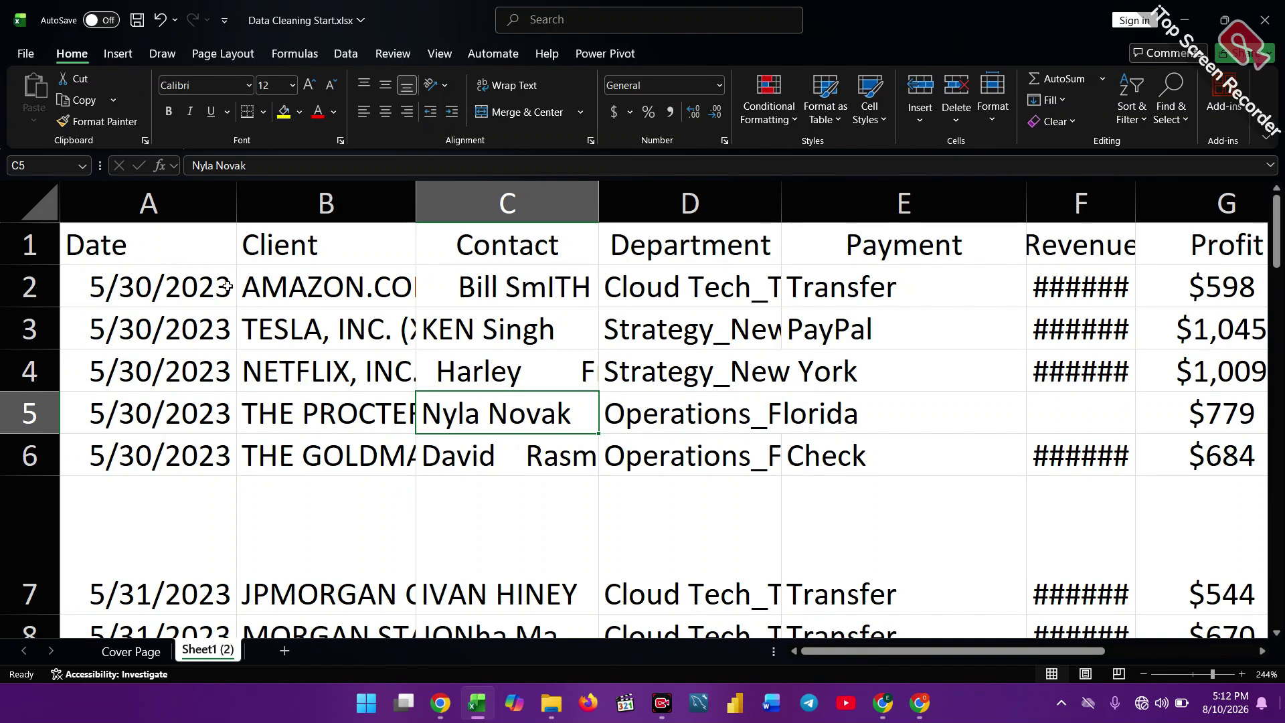
pyautogui.moveTo(416, 202); pyautogui.dragTo(756, 218)
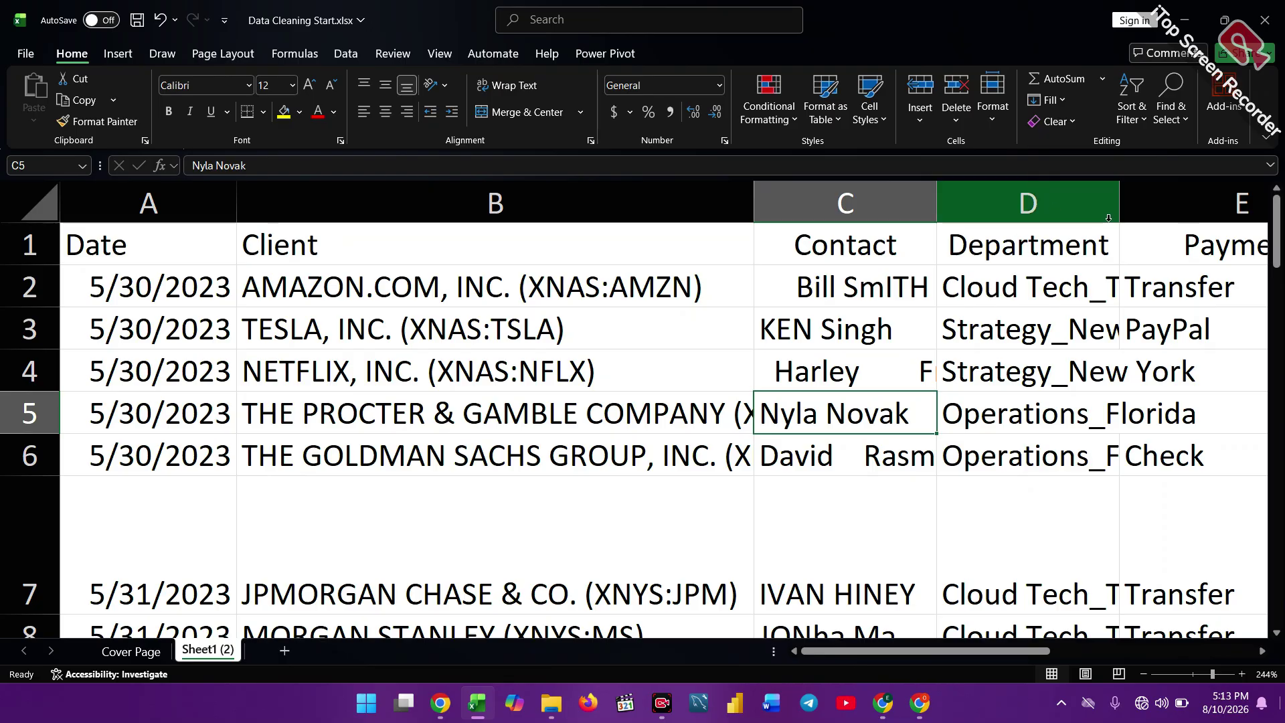
# Widen the Department column until the full department and location text fits.
pyautogui.moveTo(1119, 214); pyautogui.dragTo(1169, 207)
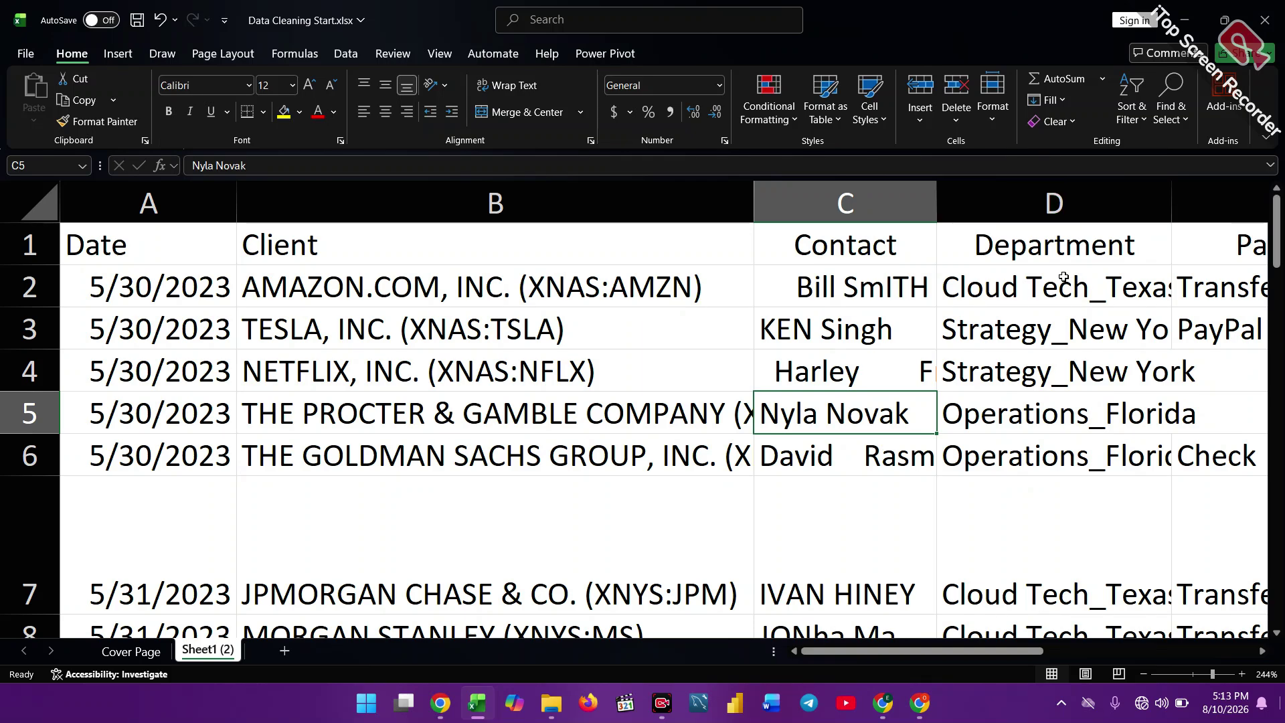
pyautogui.hscroll(5, 1064, 277)
pyautogui.hscroll(1, 1064, 277)
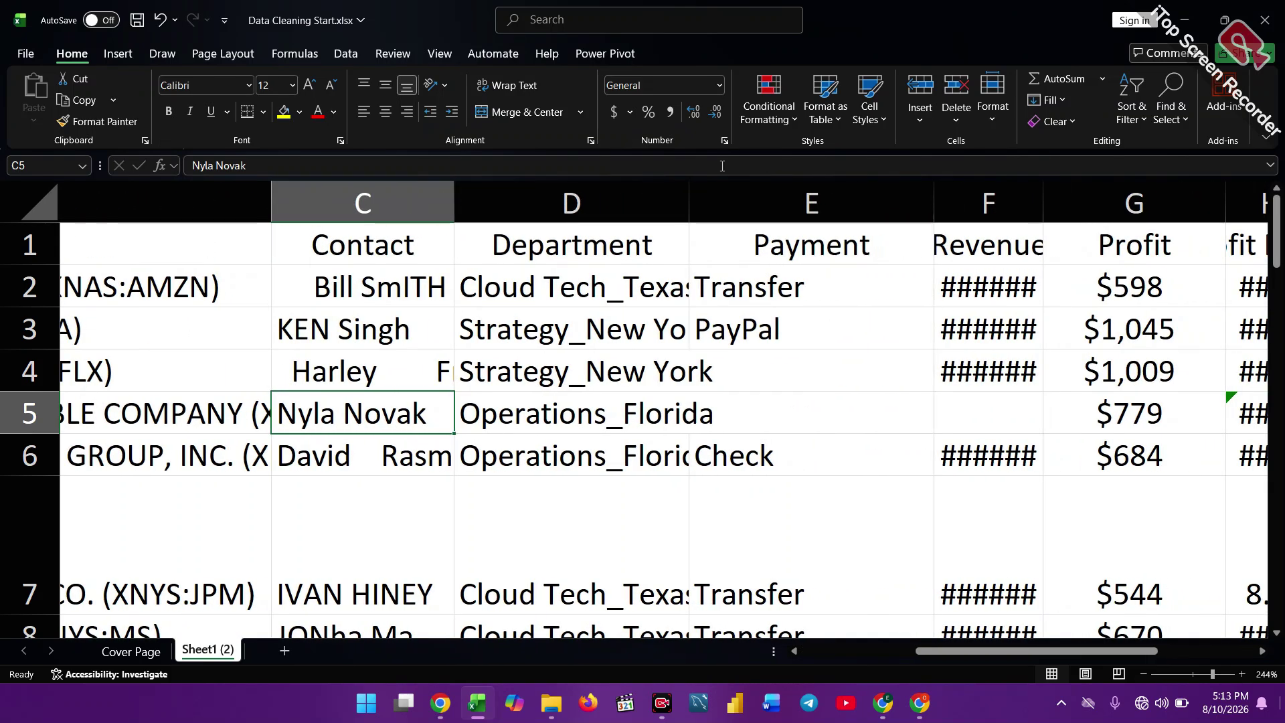
pyautogui.moveTo(689, 208); pyautogui.dragTo(773, 200)
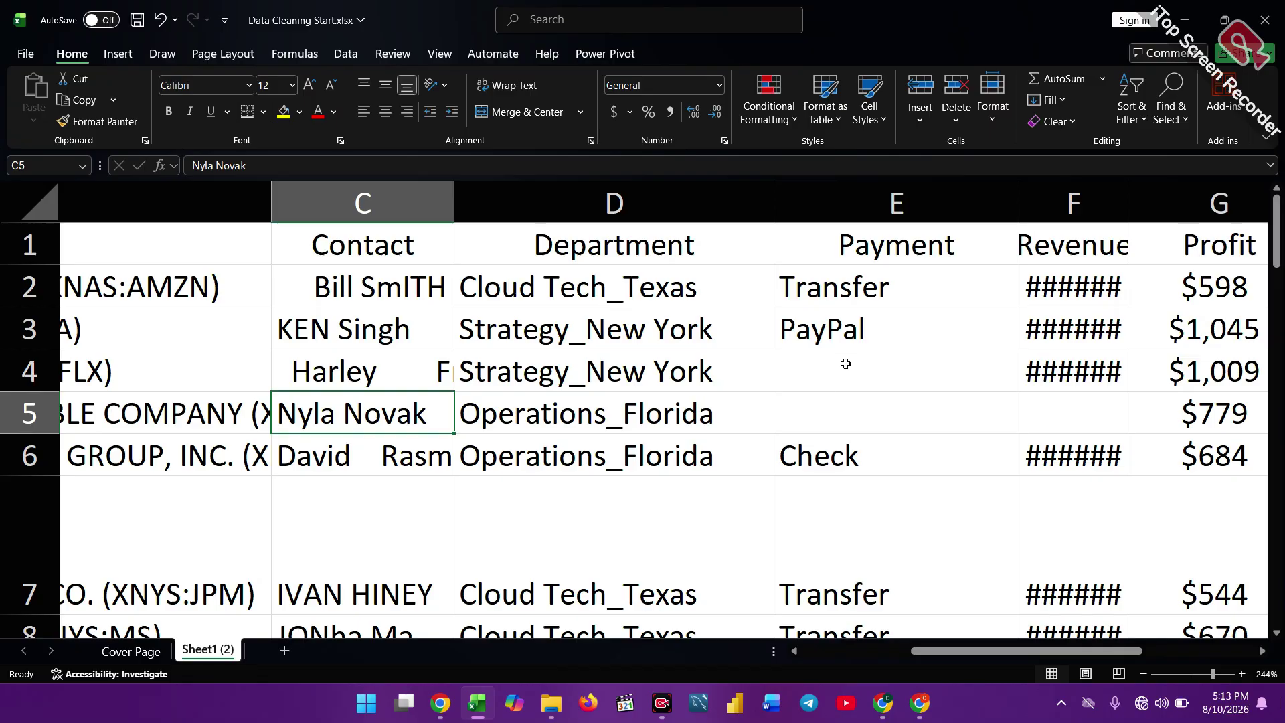
# Widen the Revenue and Profit Margin columns enough to display their values.
pyautogui.hscroll(3, 923, 471)
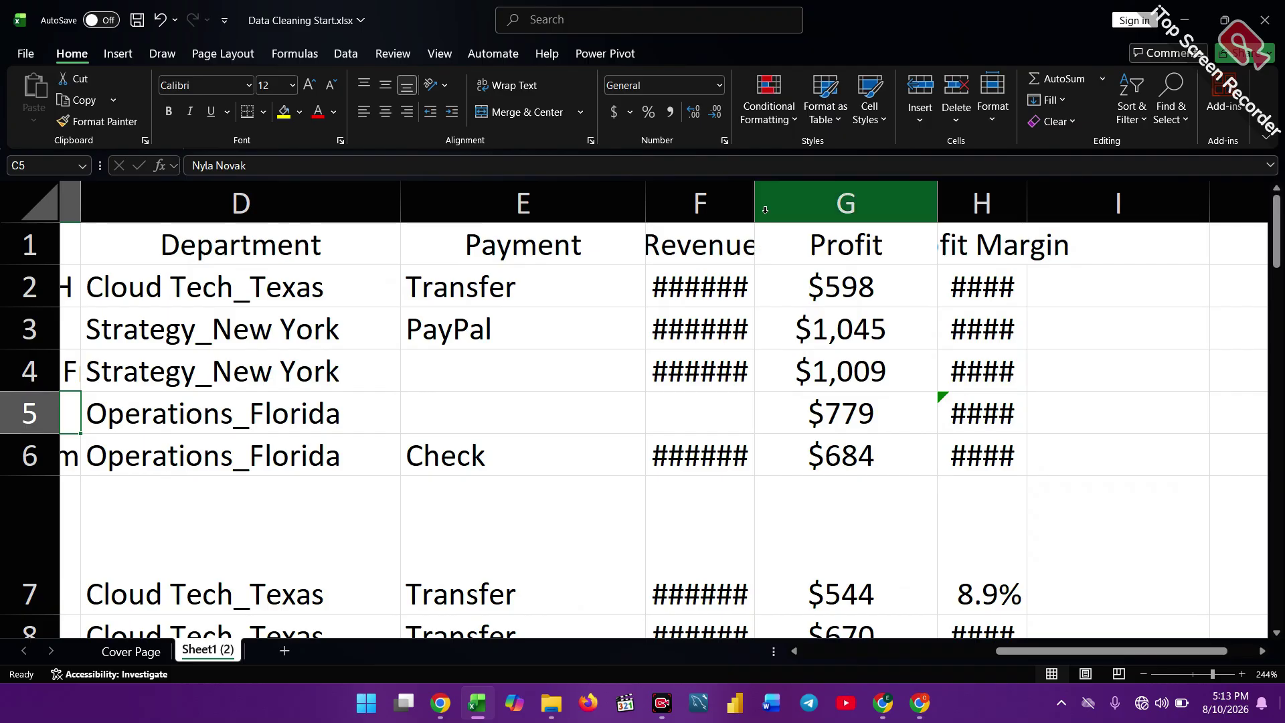
pyautogui.moveTo(754, 213); pyautogui.dragTo(836, 224)
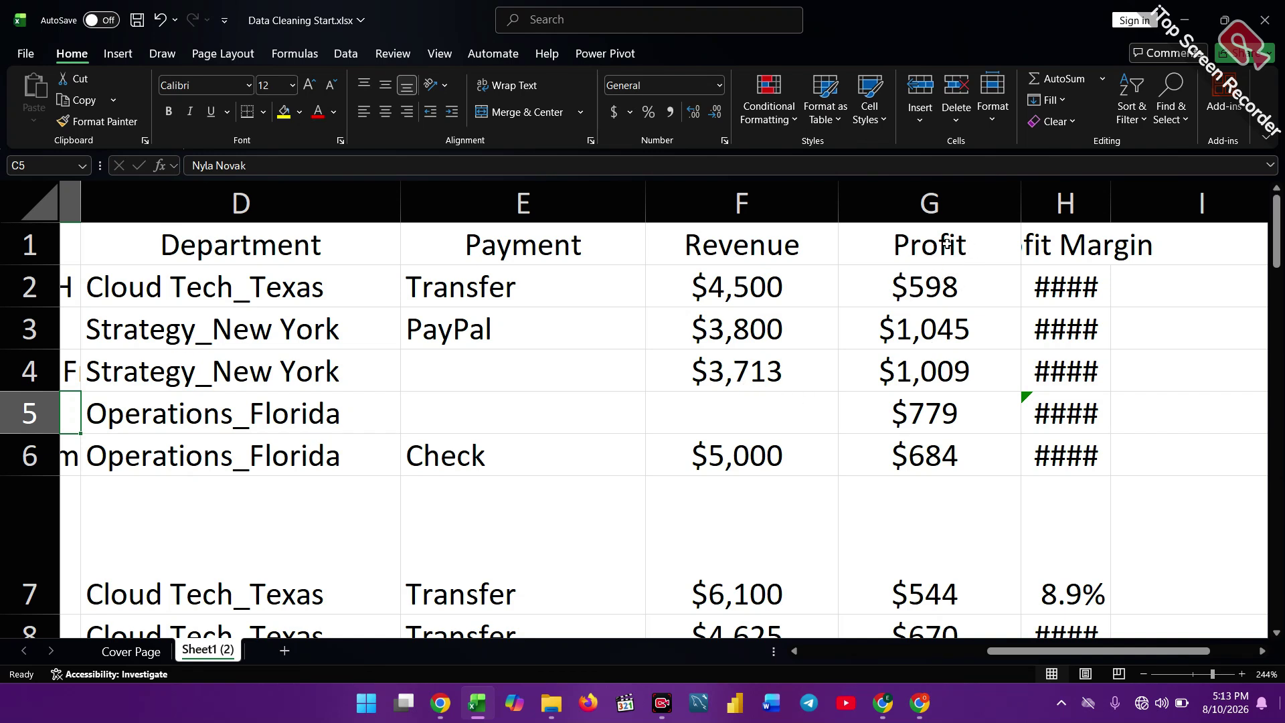
pyautogui.moveTo(1111, 209); pyautogui.dragTo(1183, 209)
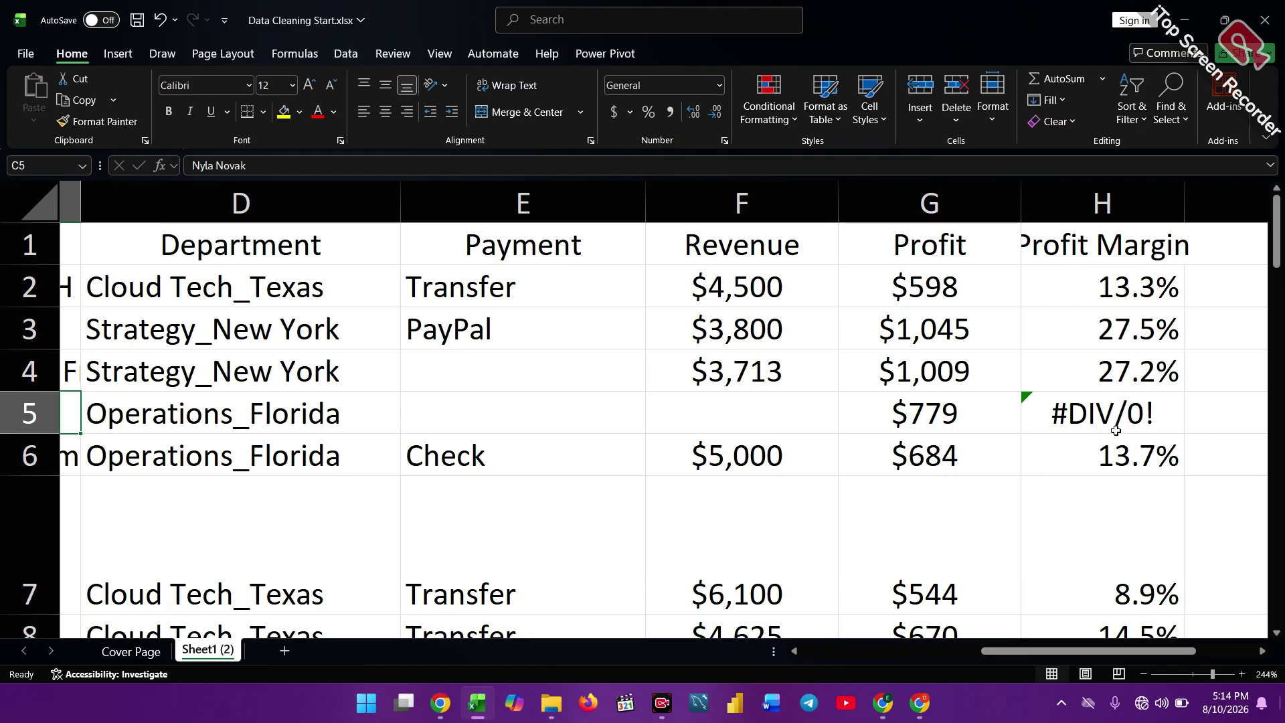
# Widen the Client column further to make more room for the longest company names.
pyautogui.hscroll(-5, 1116, 430)
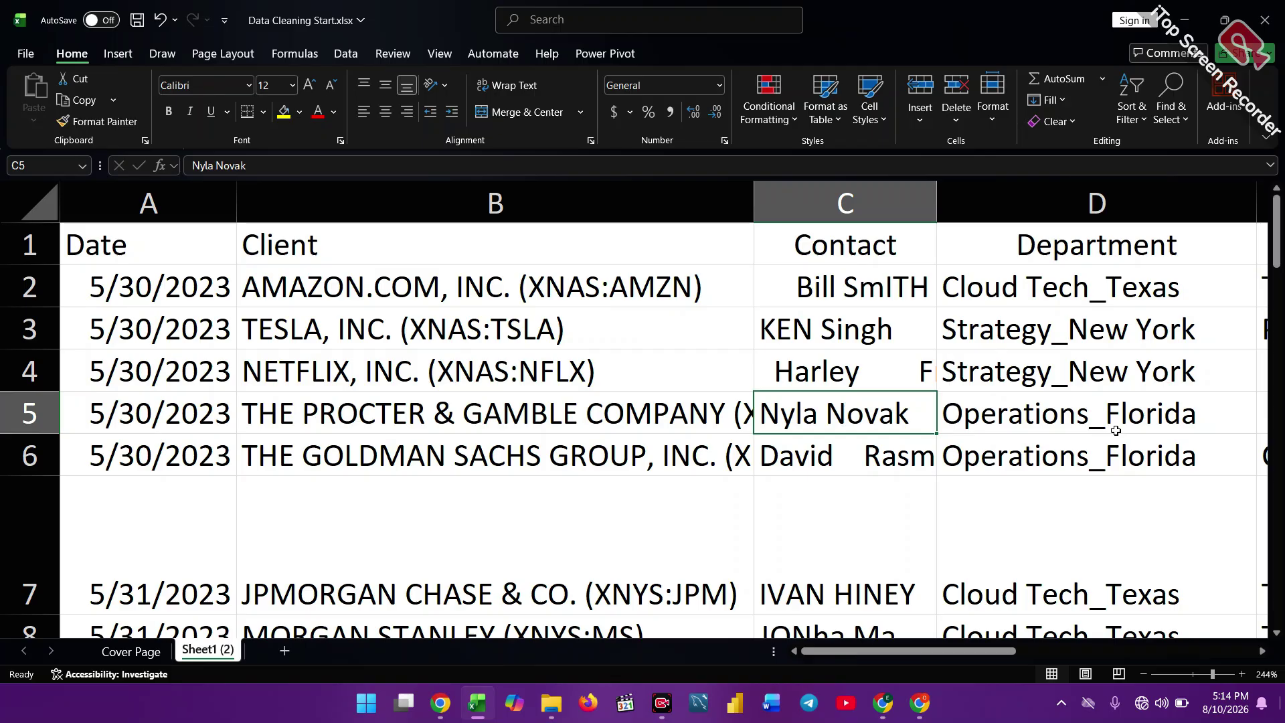
pyautogui.scroll(-1, 1116, 430)
pyautogui.scroll(1, 1115, 430)
pyautogui.moveTo(753, 210); pyautogui.dragTo(837, 211)
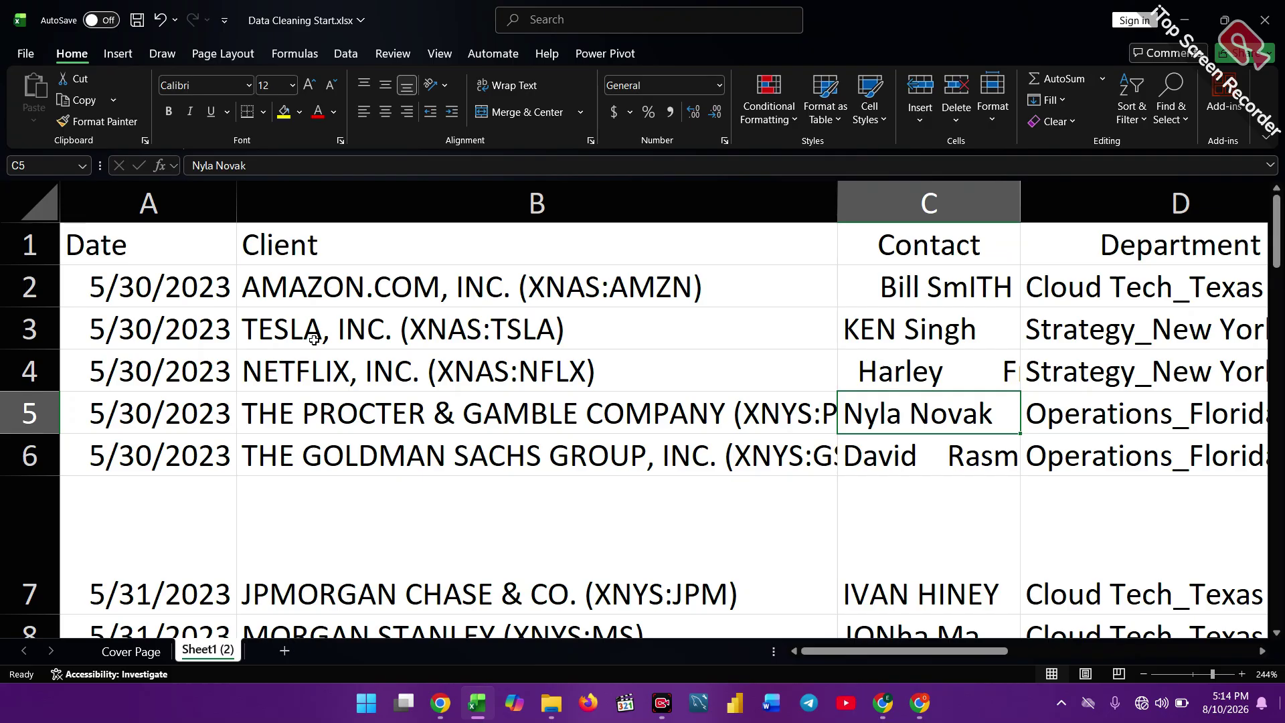
# Convert the whole data range A1:H32 into an Excel table with headers.
pyautogui.hotkey('ctrl', 'a')
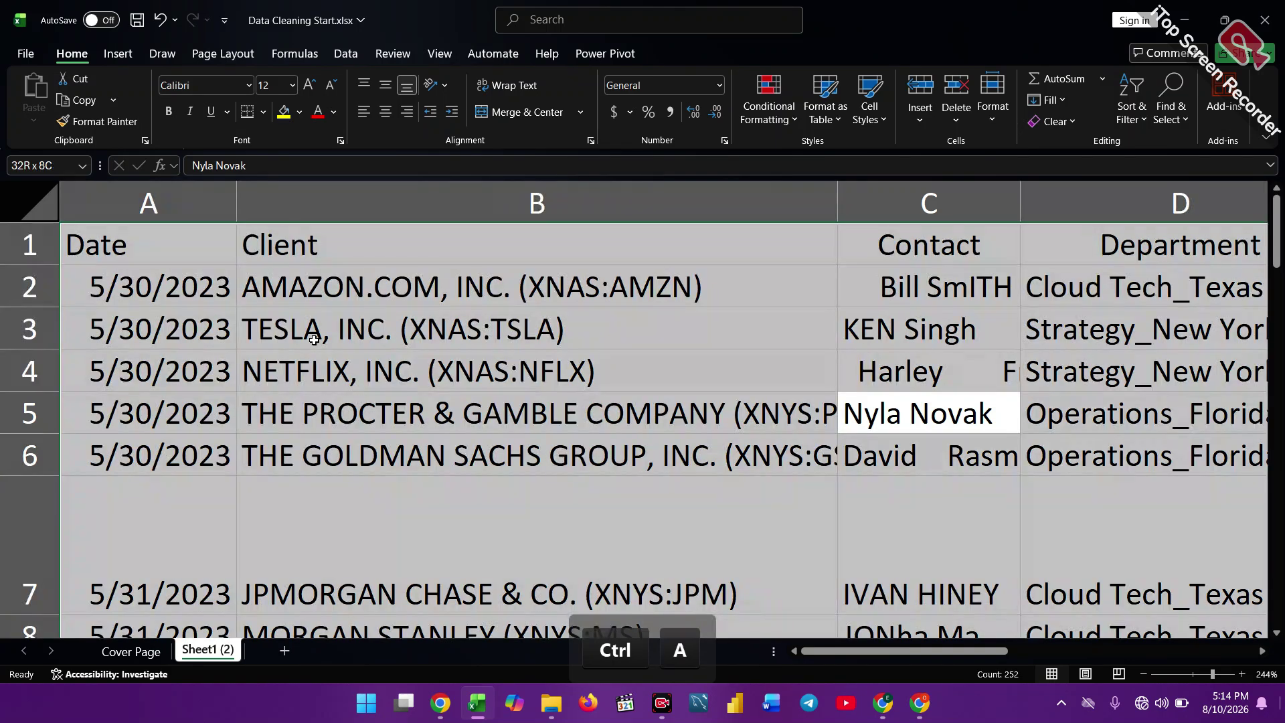
pyautogui.click(316, 361)
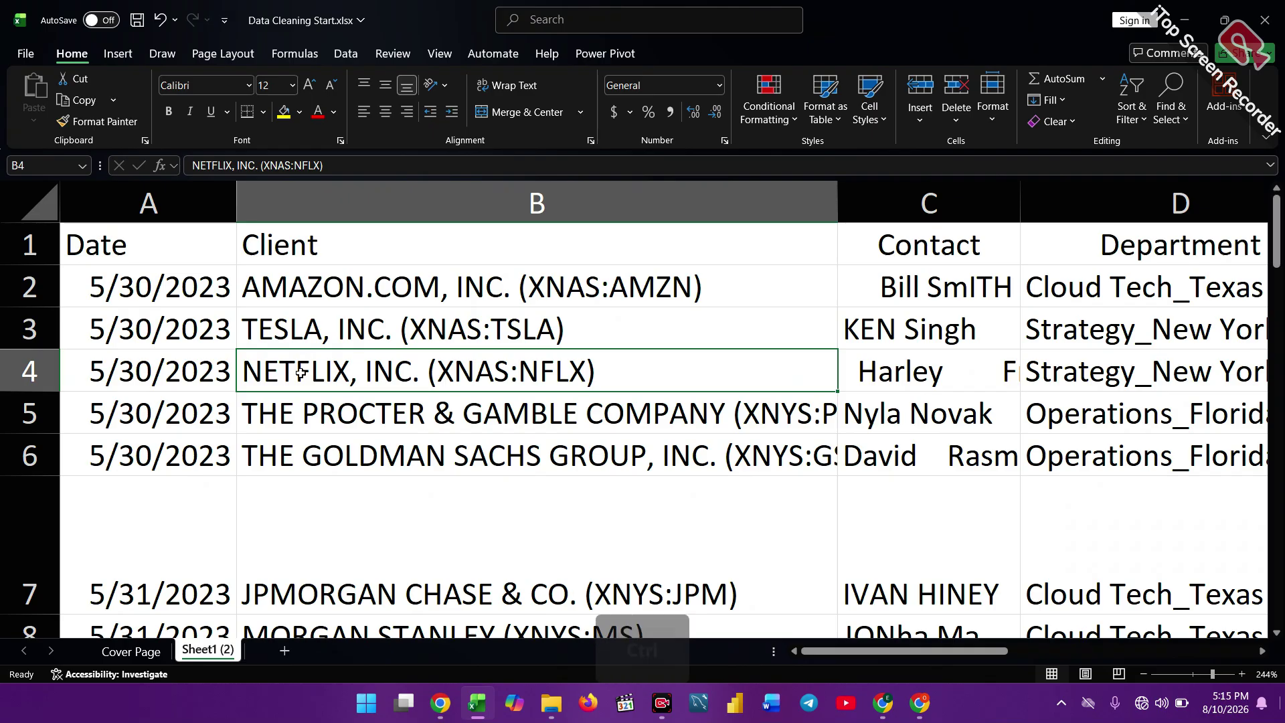
pyautogui.hotkey('ctrl', 'a')
pyautogui.hscroll(3, 301, 373)
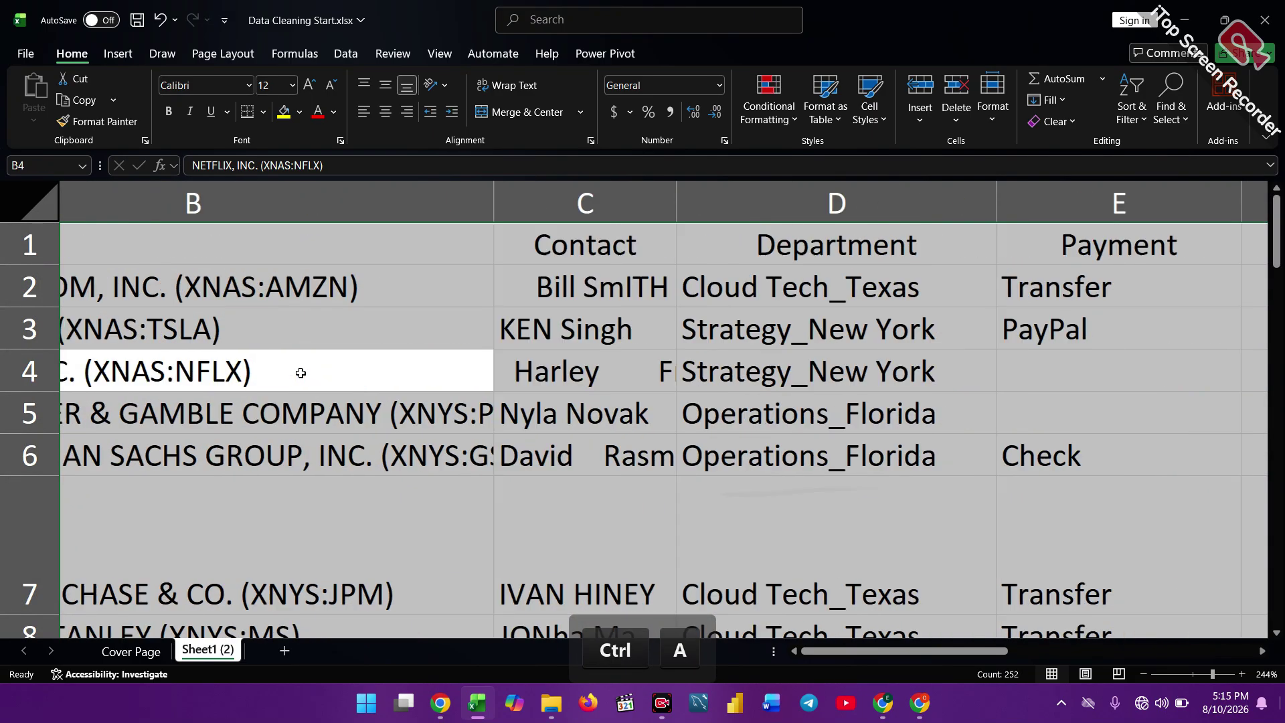
pyautogui.hscroll(-3, 301, 373)
pyautogui.hscroll(6, 301, 372)
pyautogui.hscroll(3, 301, 372)
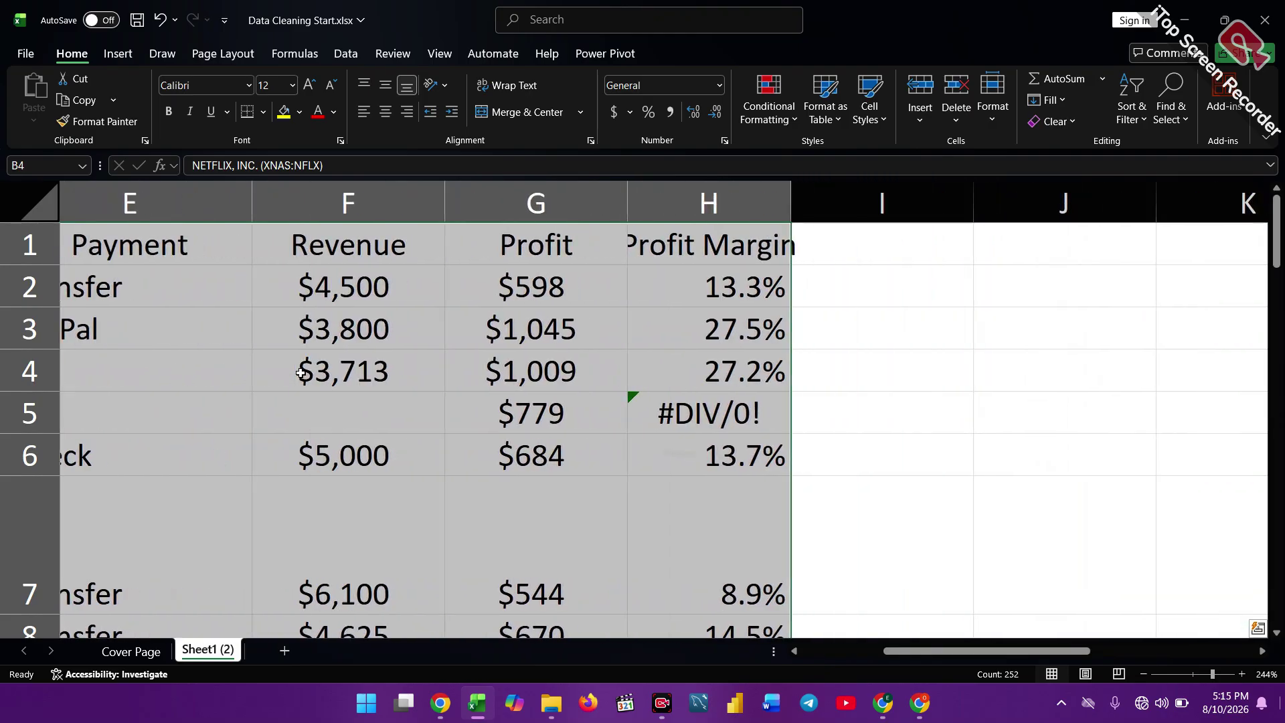
pyautogui.hscroll(-6, 301, 372)
pyautogui.hscroll(-3, 300, 373)
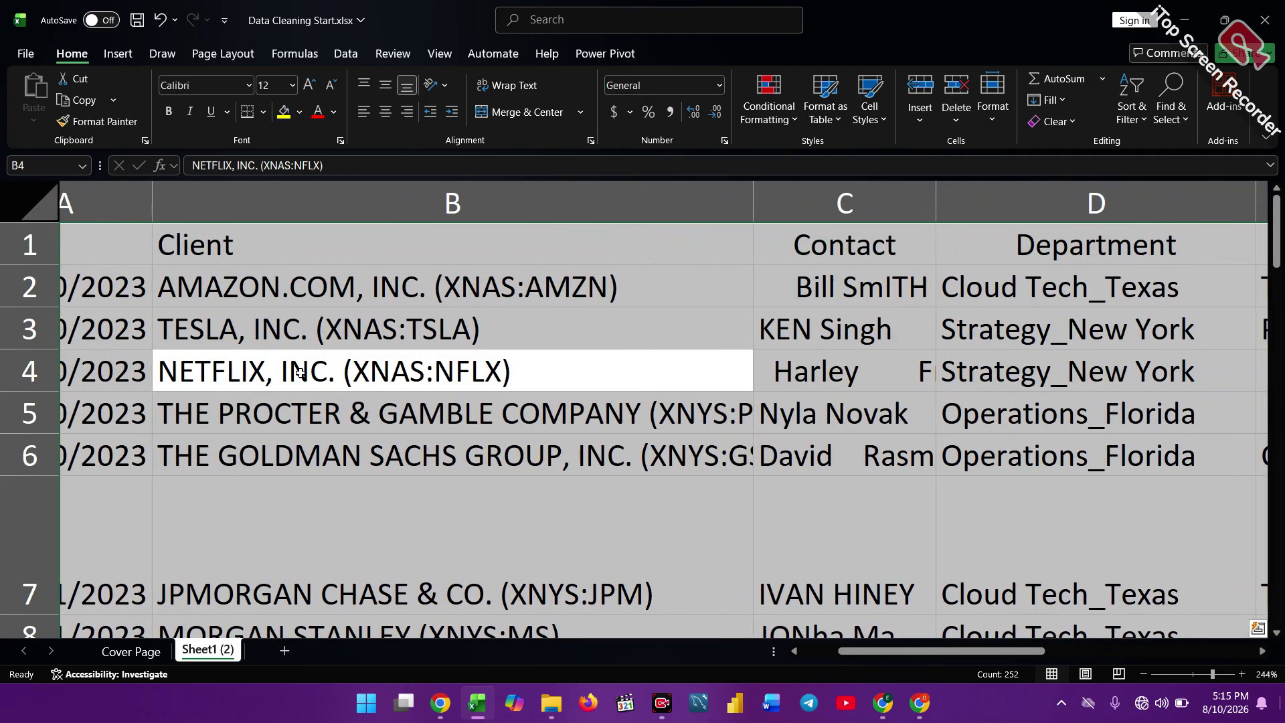
pyautogui.hotkey('ctrl', 't')
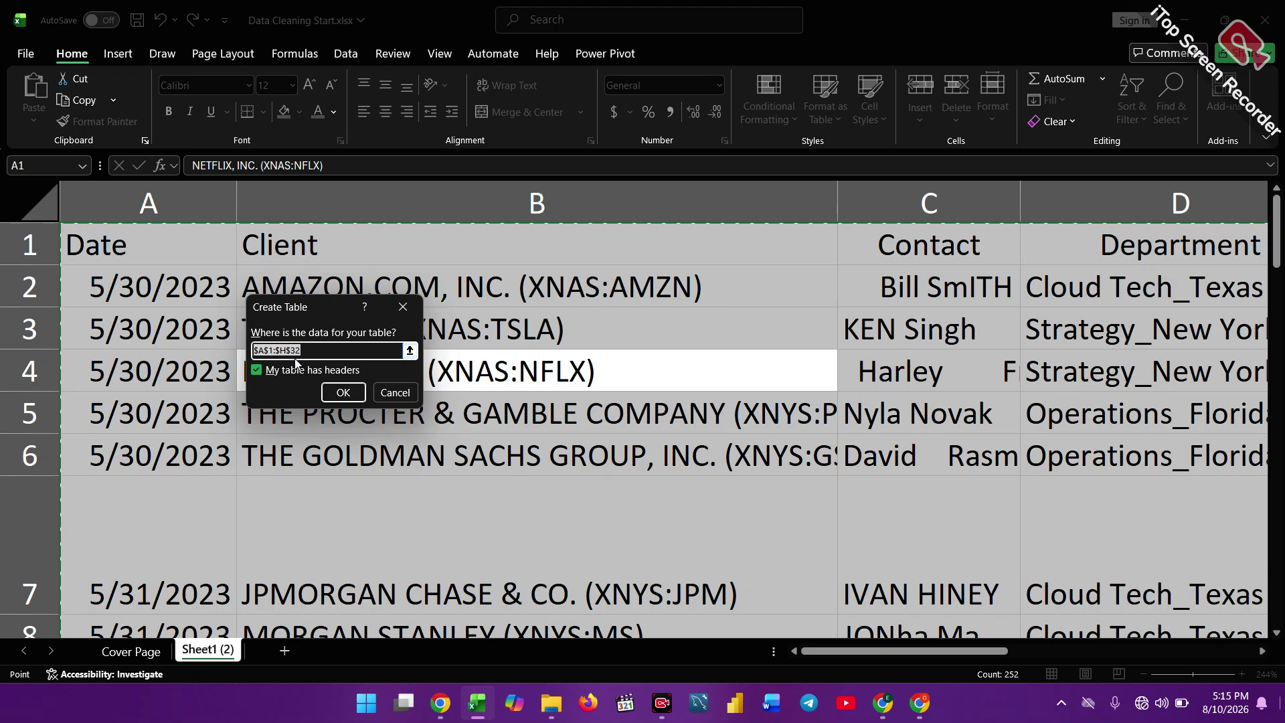
pyautogui.click(343, 393)
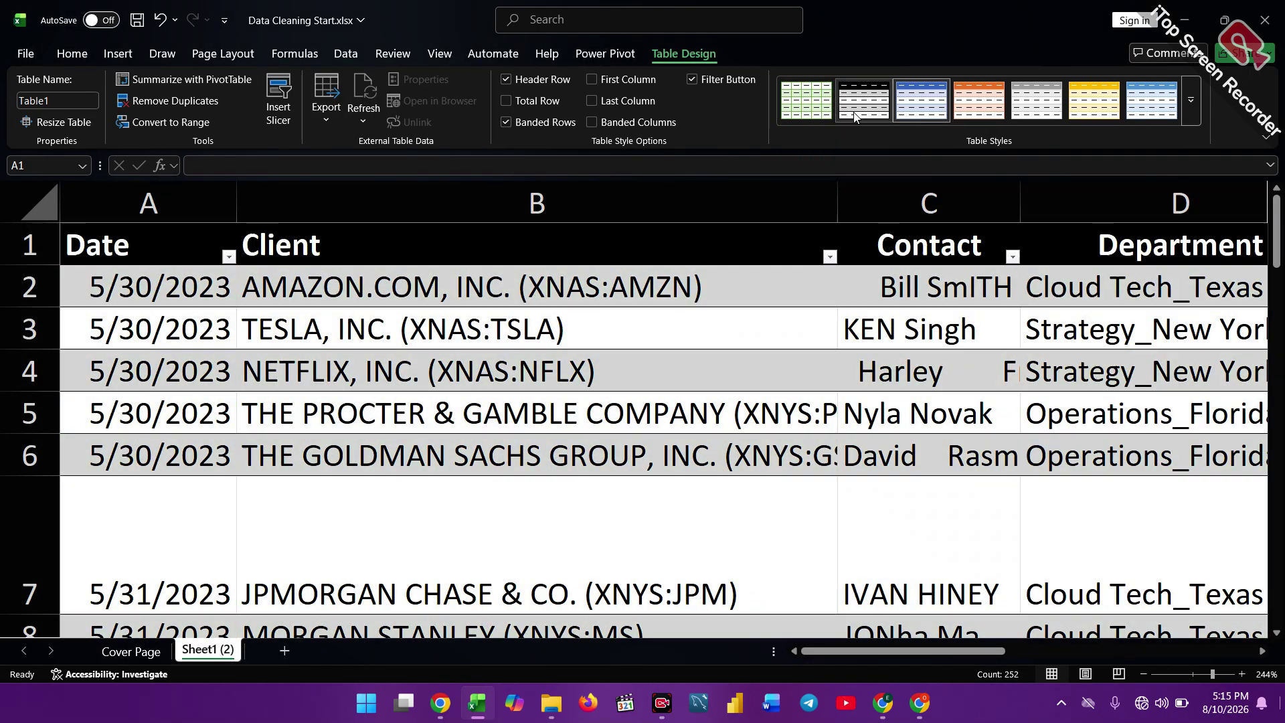
# Try the black, orange and gray table styles, finishing with Blue, Table Style Medium 2.
pyautogui.click(863, 106)
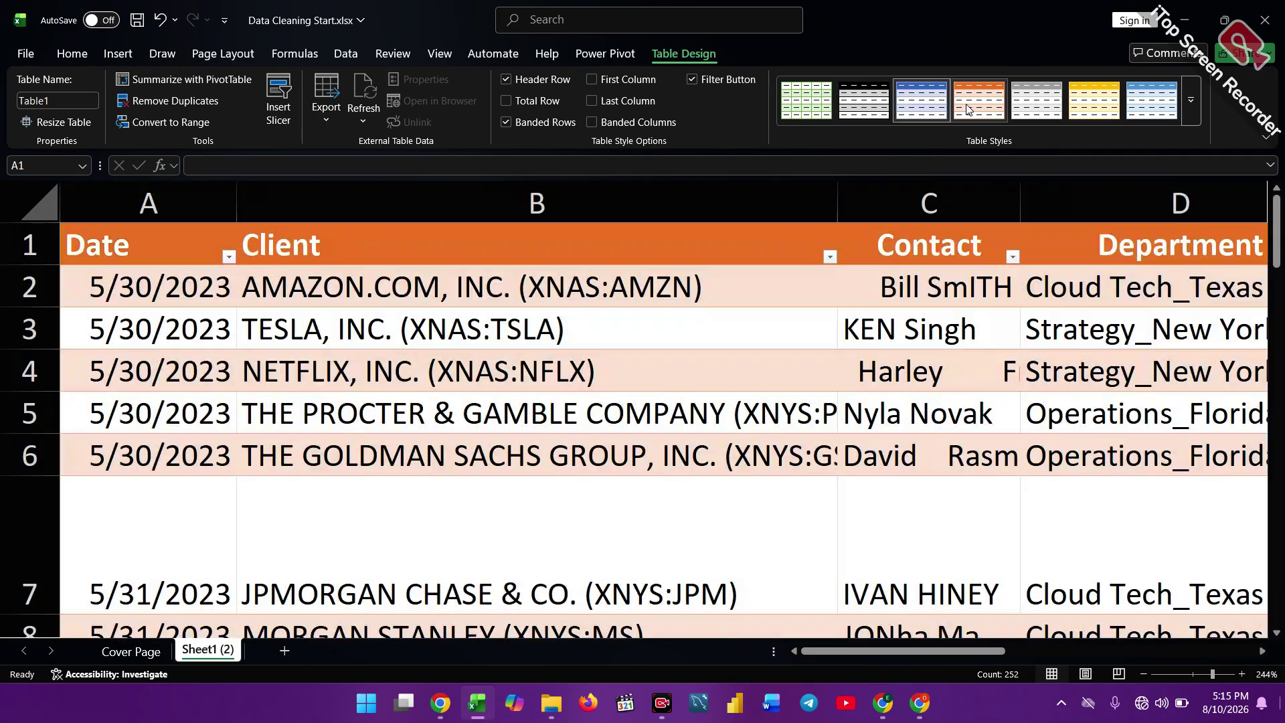
pyautogui.click(968, 110)
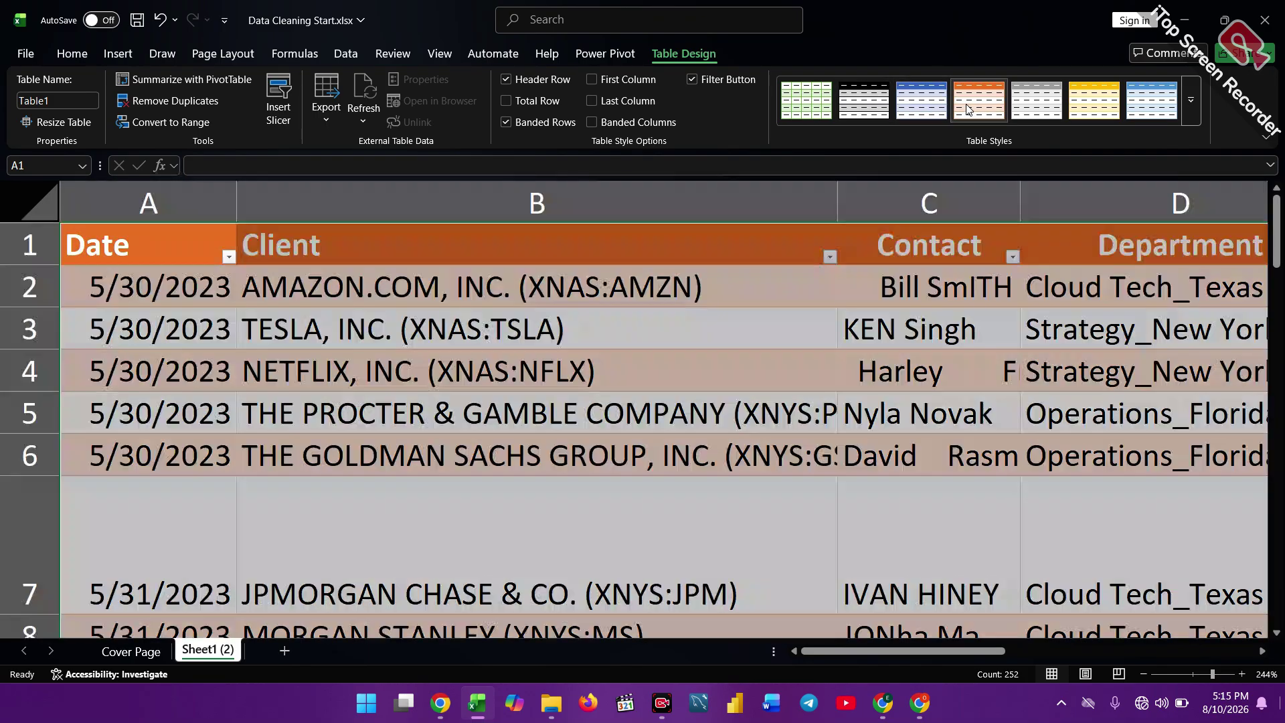
pyautogui.click(1036, 106)
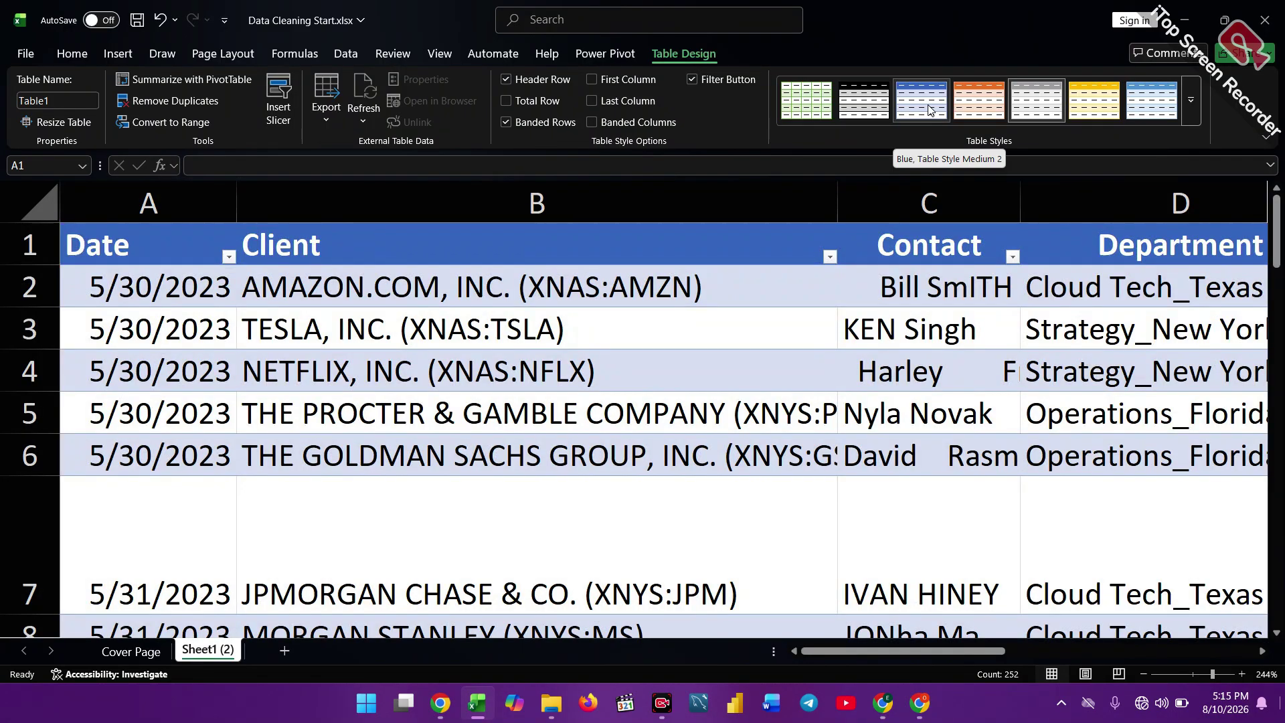
pyautogui.click(929, 109)
pyautogui.scroll(-1, 929, 110)
pyautogui.scroll(1, 929, 110)
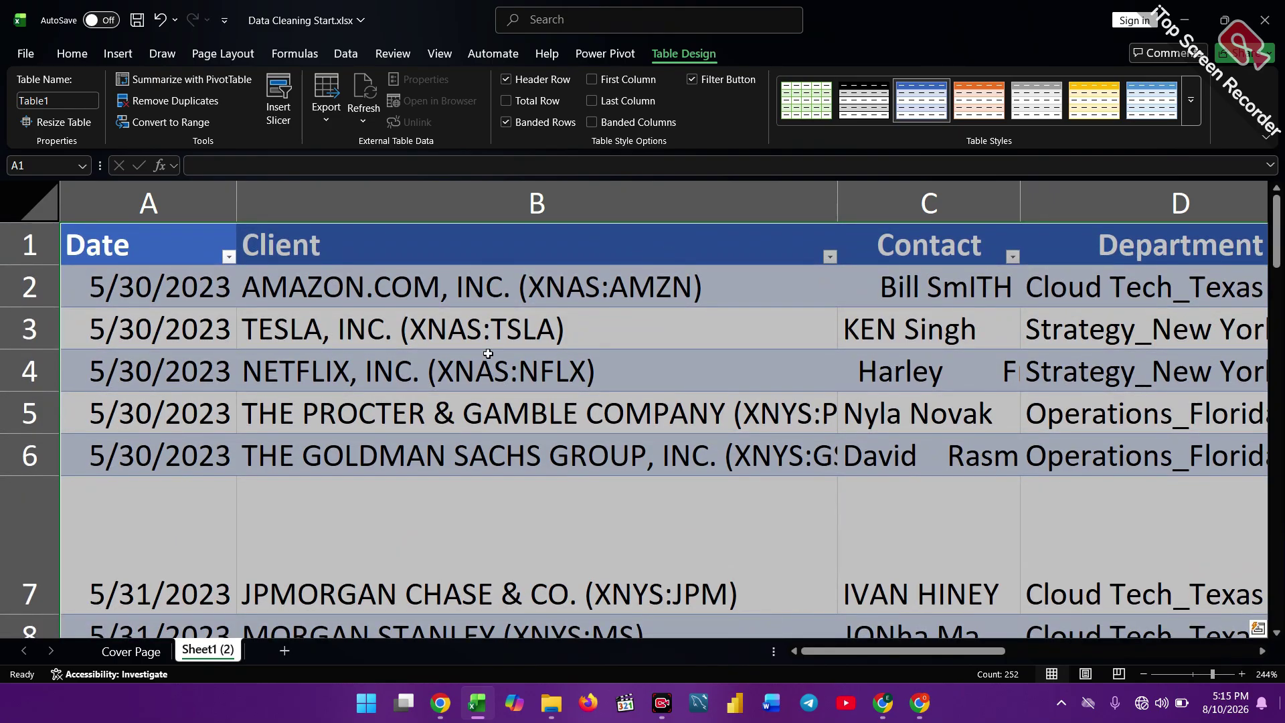
pyautogui.click(500, 547)
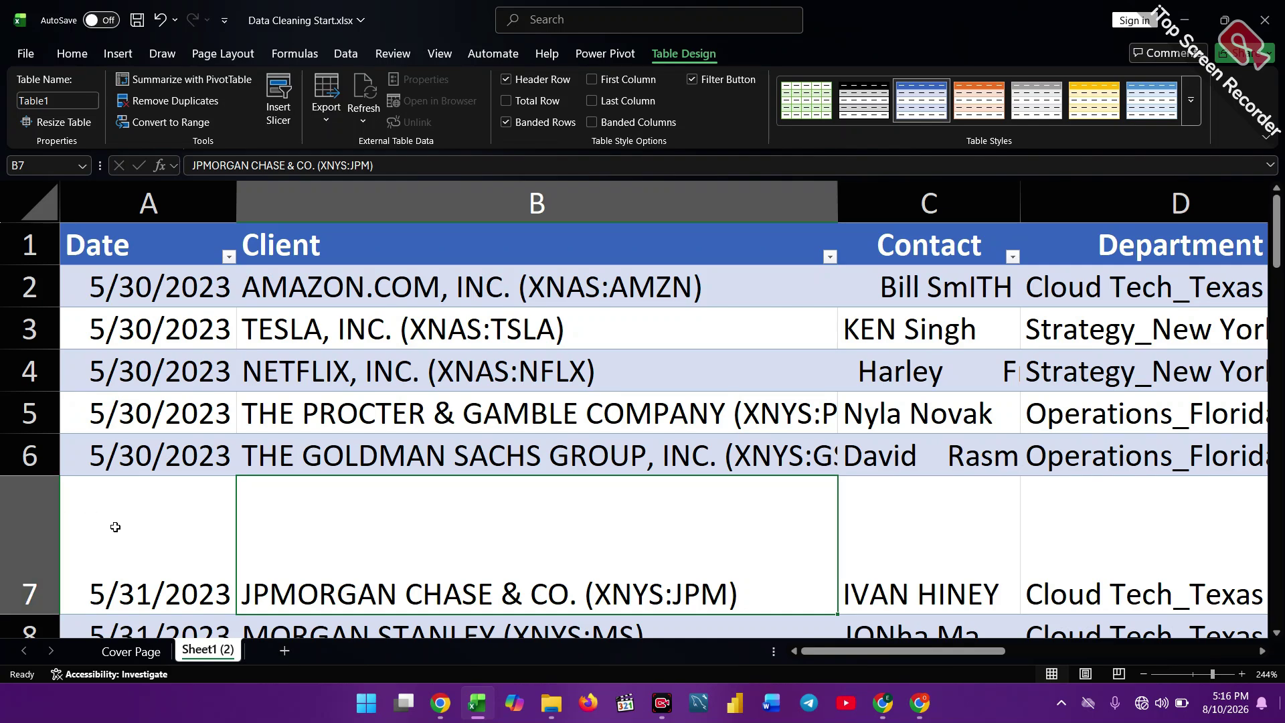
pyautogui.scroll(-1, 116, 527)
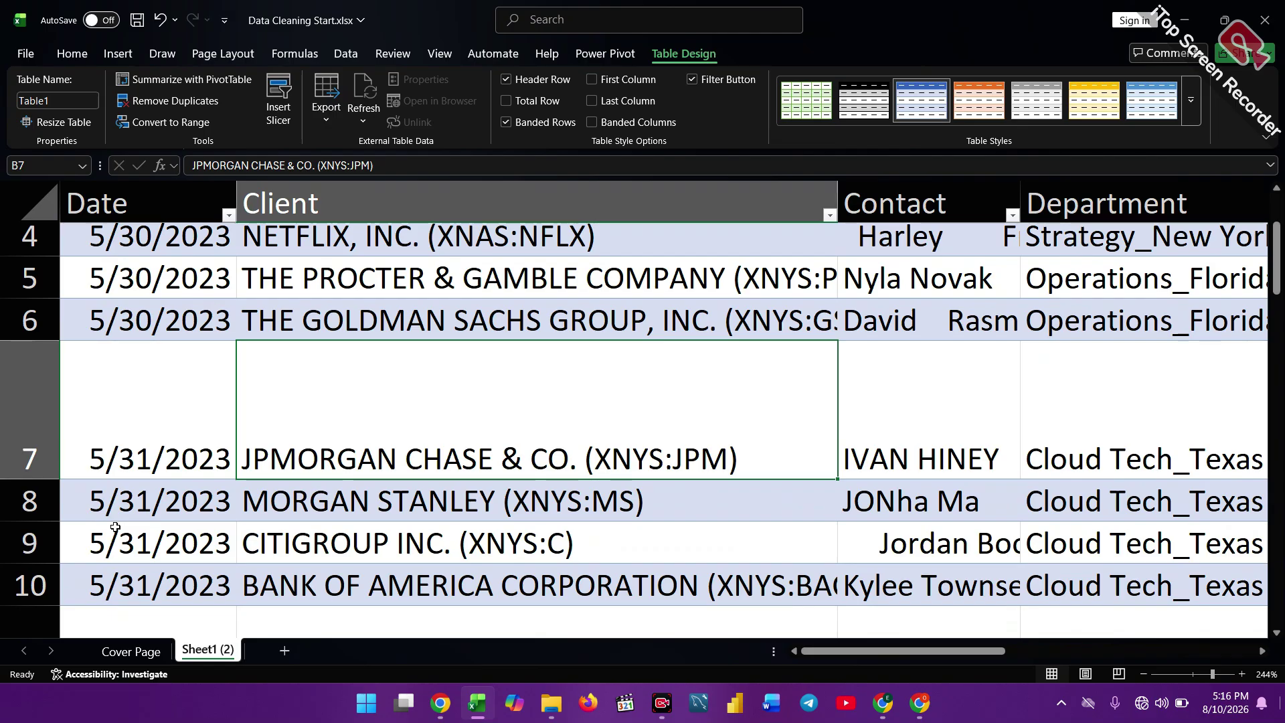
# AutoFit the height of the oversized JPMORGAN CHASE row 7.
pyautogui.scroll(-1, 115, 527)
pyautogui.scroll(-1, 115, 527)
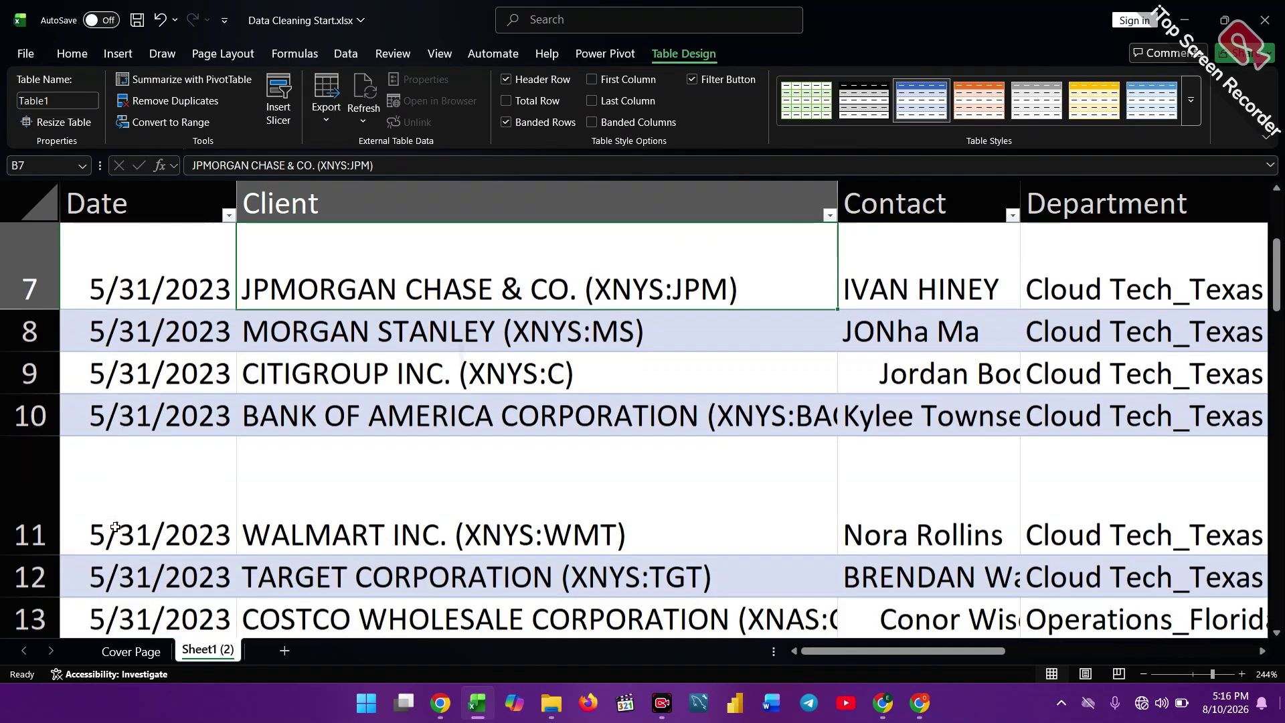
pyautogui.scroll(-1, 116, 527)
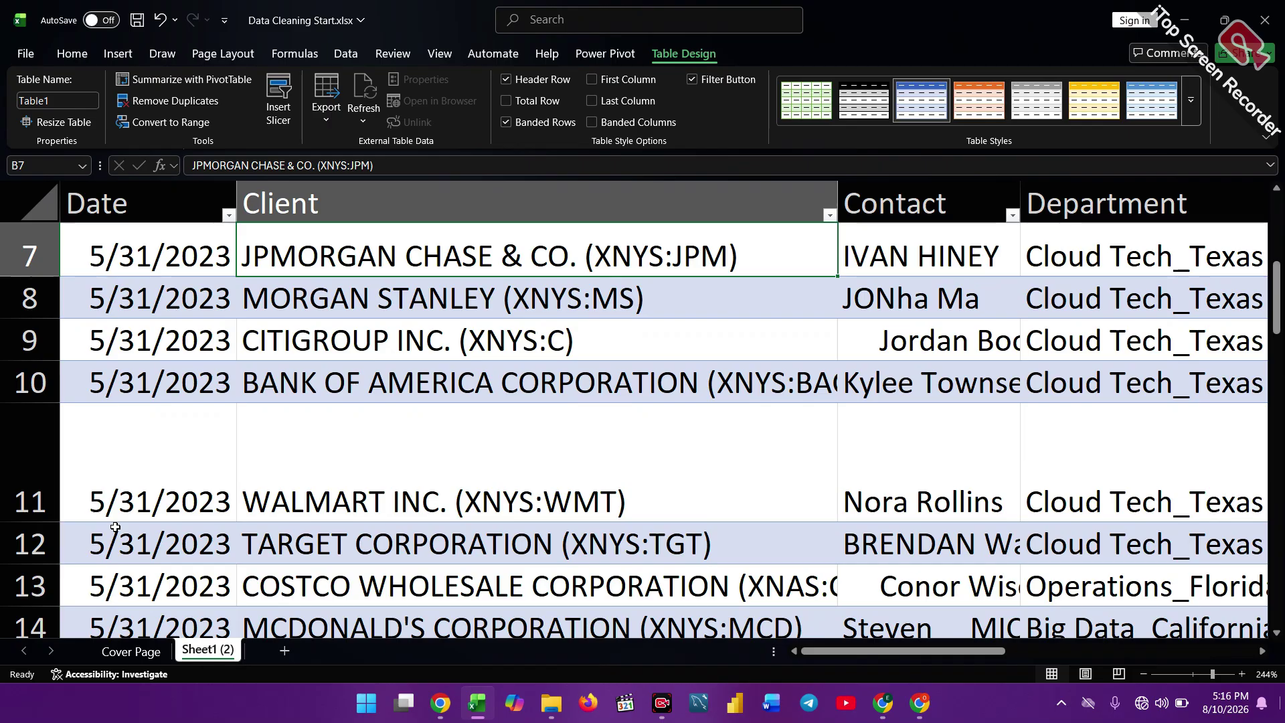
pyautogui.scroll(-4, 115, 526)
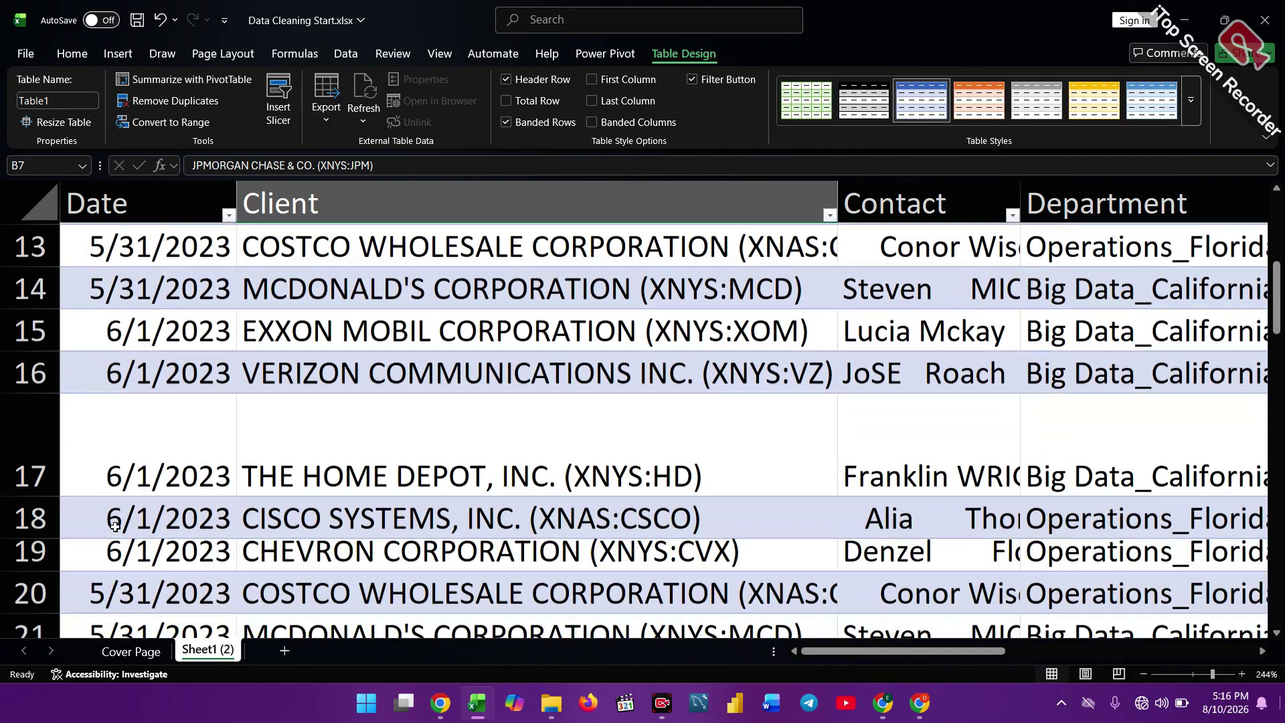
pyautogui.scroll(1, 115, 527)
pyautogui.scroll(6, 115, 527)
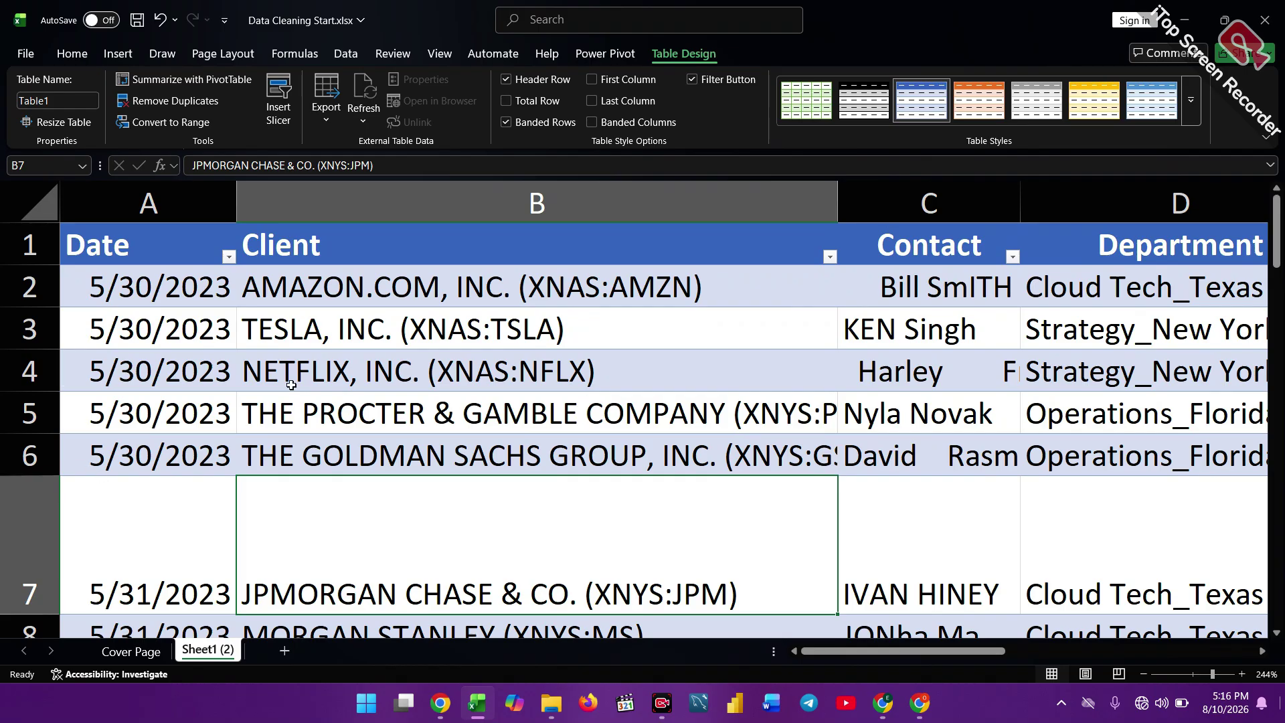
pyautogui.click(70, 56)
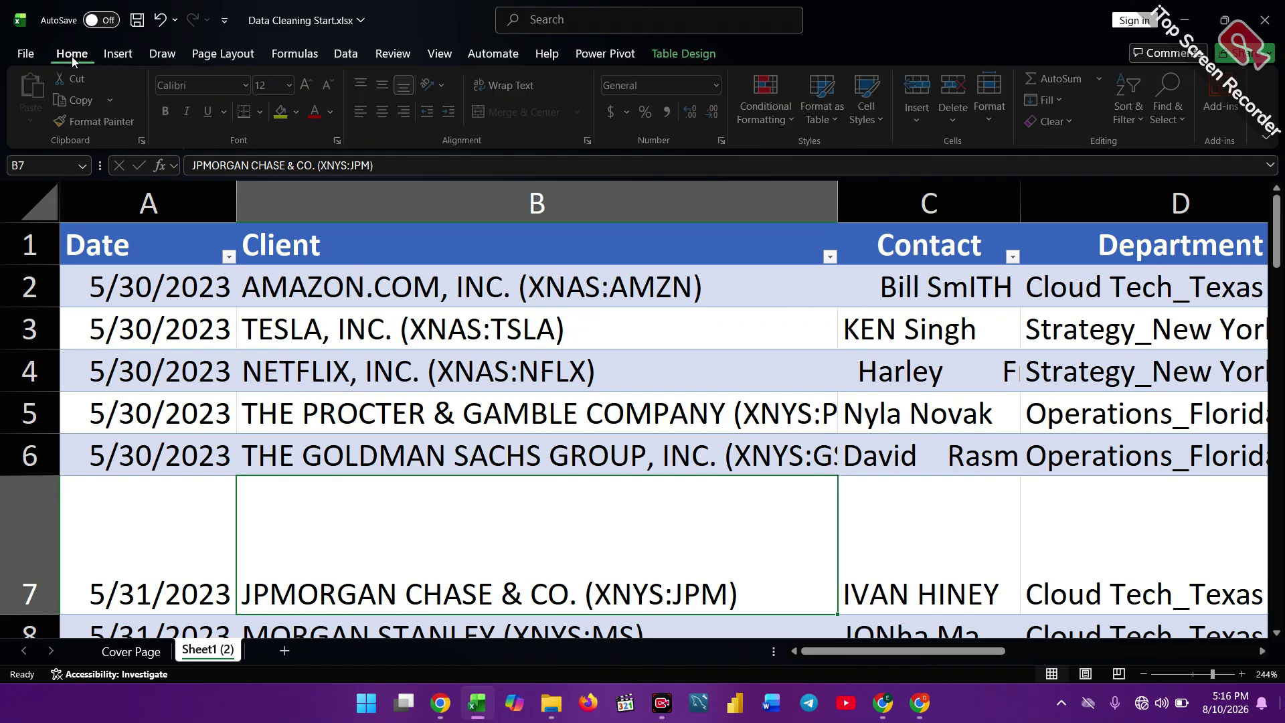
pyautogui.click(995, 114)
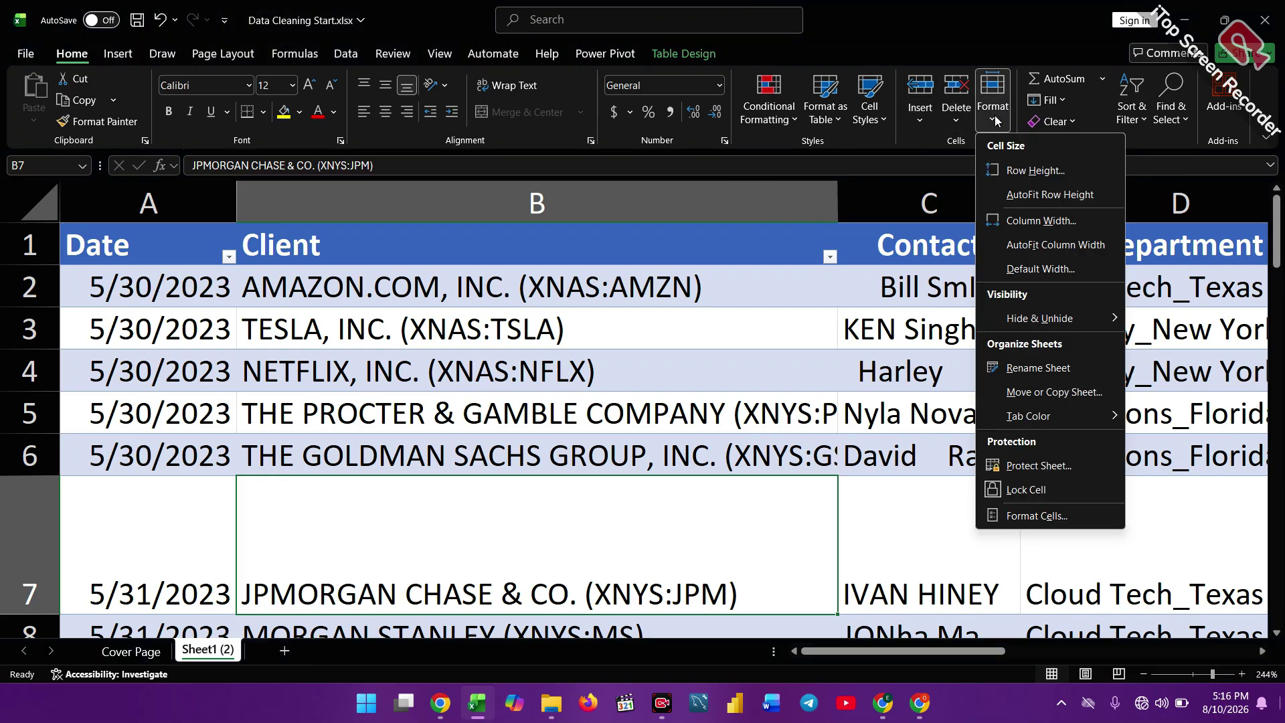
pyautogui.click(1048, 196)
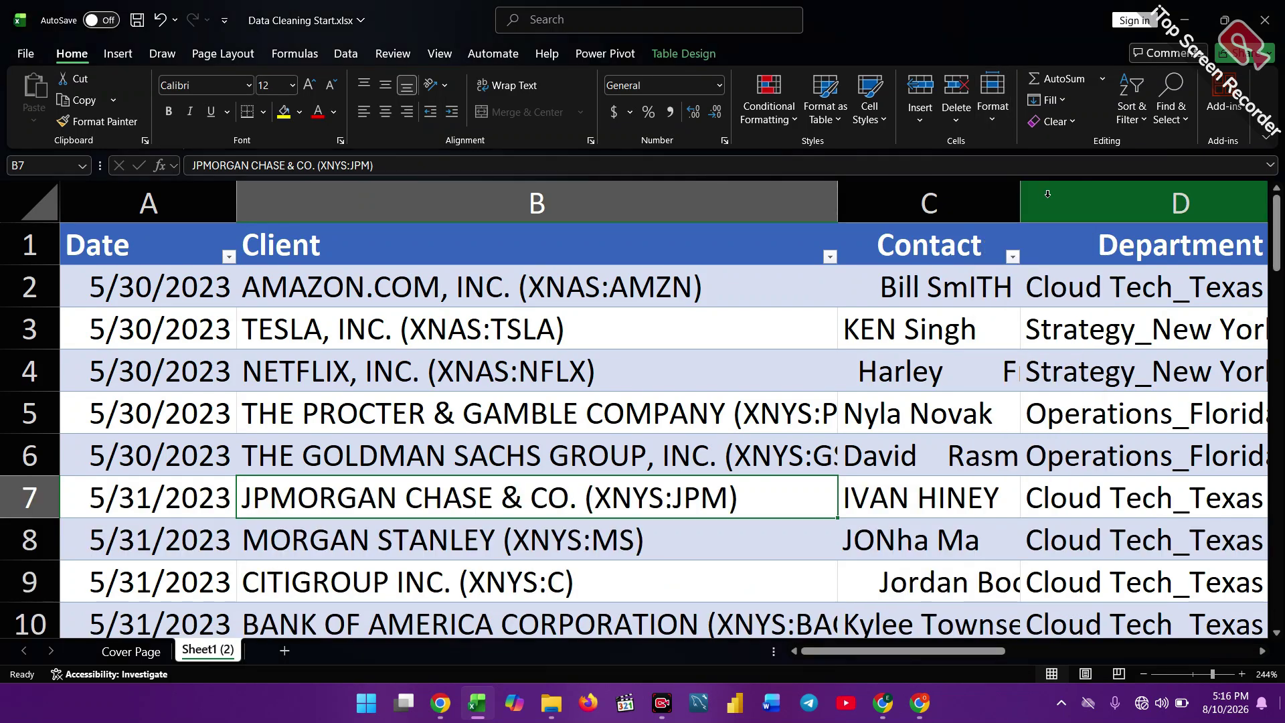
pyautogui.scroll(-3, 1048, 194)
pyautogui.scroll(3, 1048, 200)
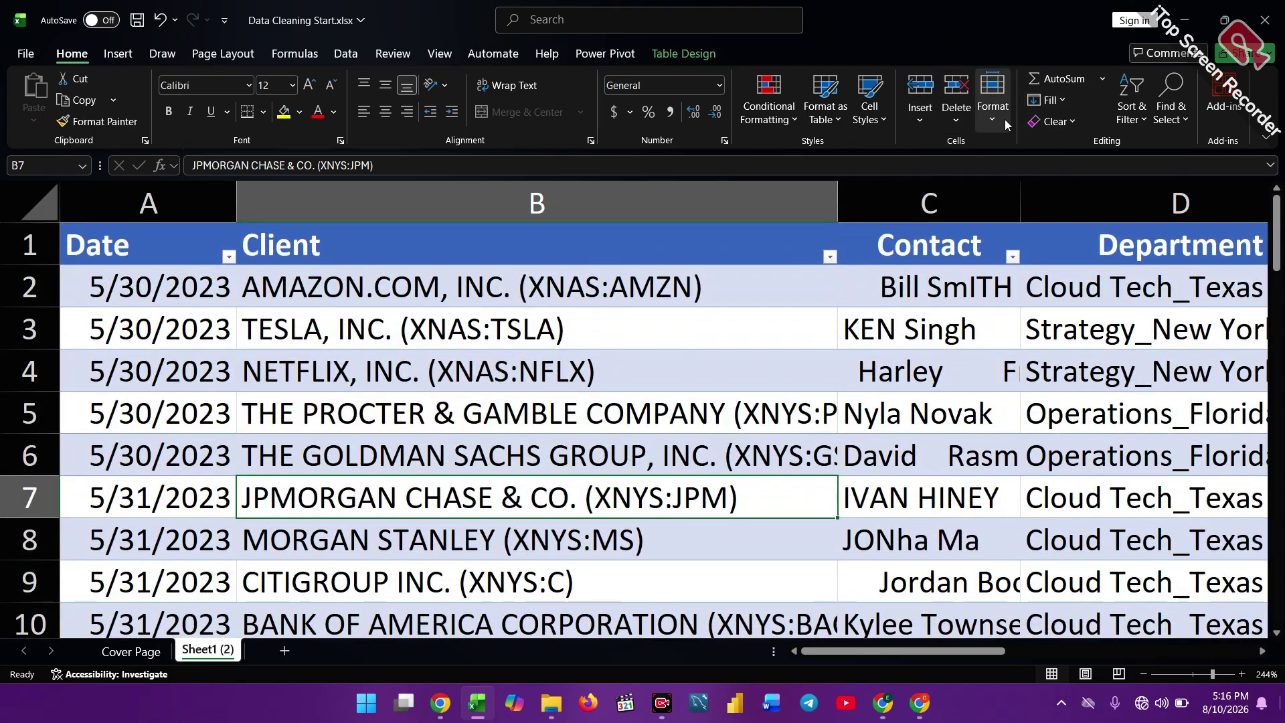
# Try AutoFit Row Height again with only the JPMORGAN CHASE cell B7 selected.
pyautogui.click(990, 119)
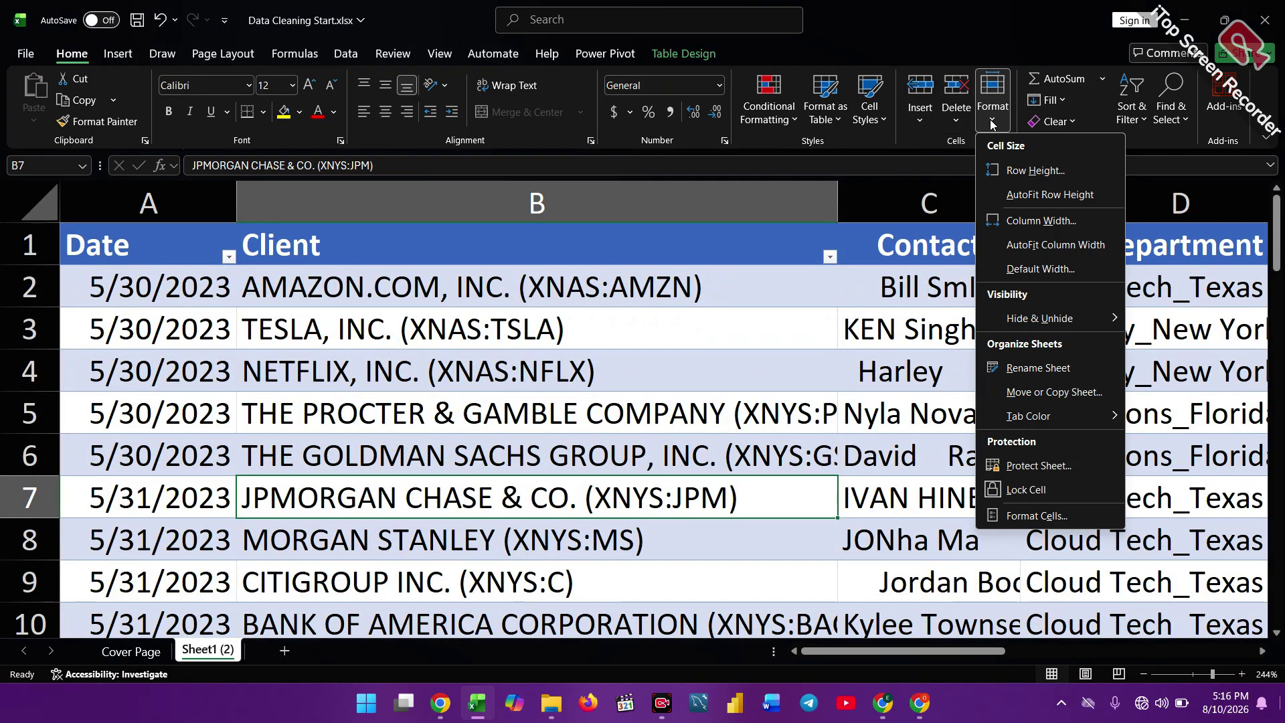
pyautogui.click(1024, 194)
pyautogui.scroll(-3, 1022, 191)
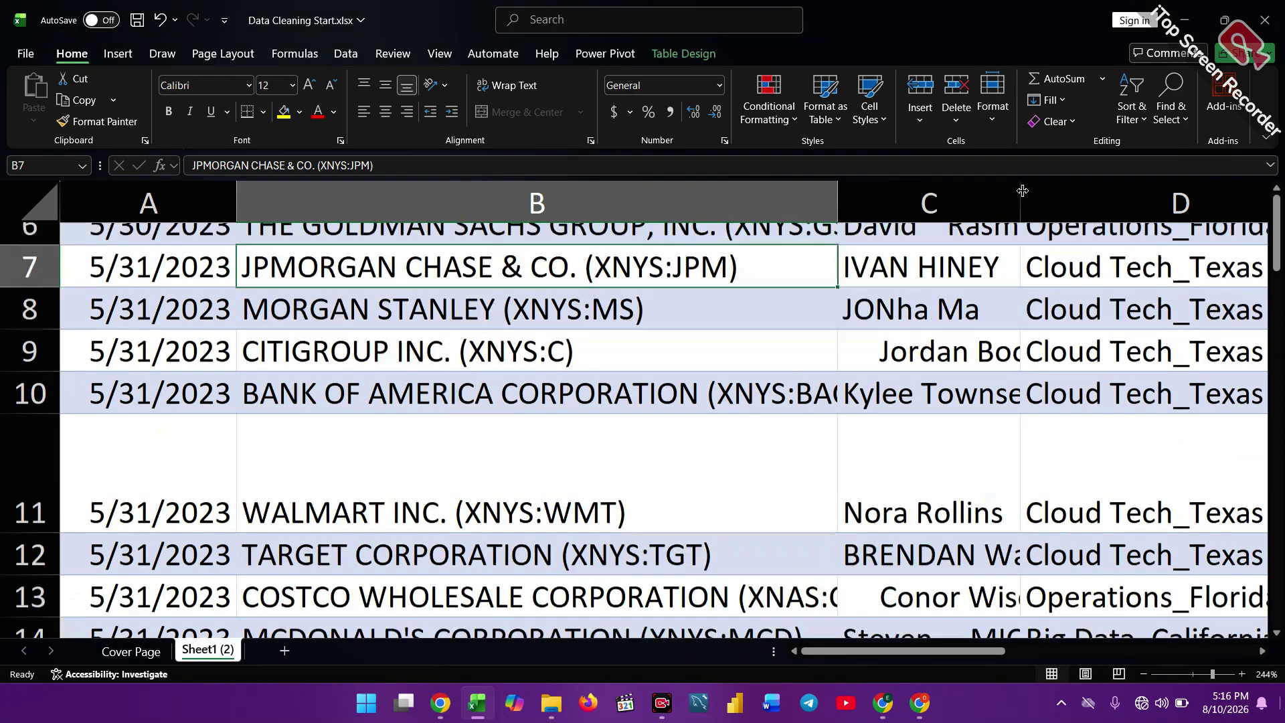
pyautogui.scroll(4, 866, 301)
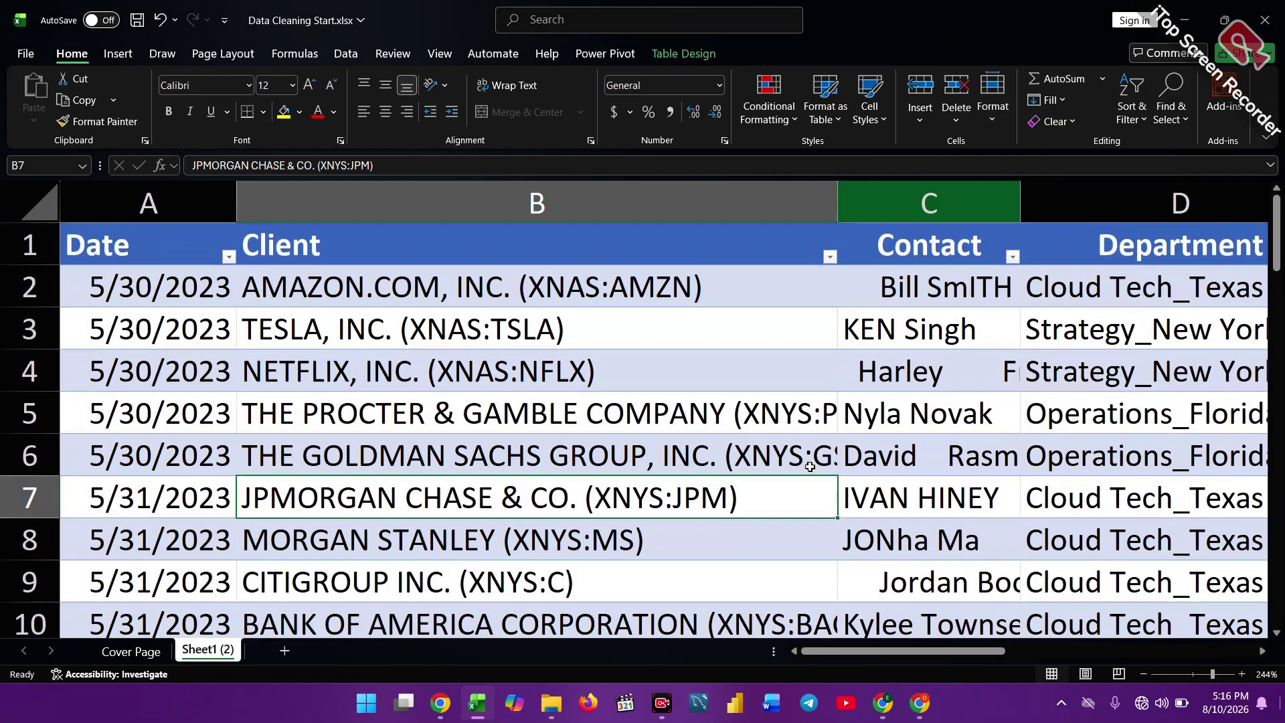
# Select all of the table's data and AutoFit the height of every row.
pyautogui.click(748, 372)
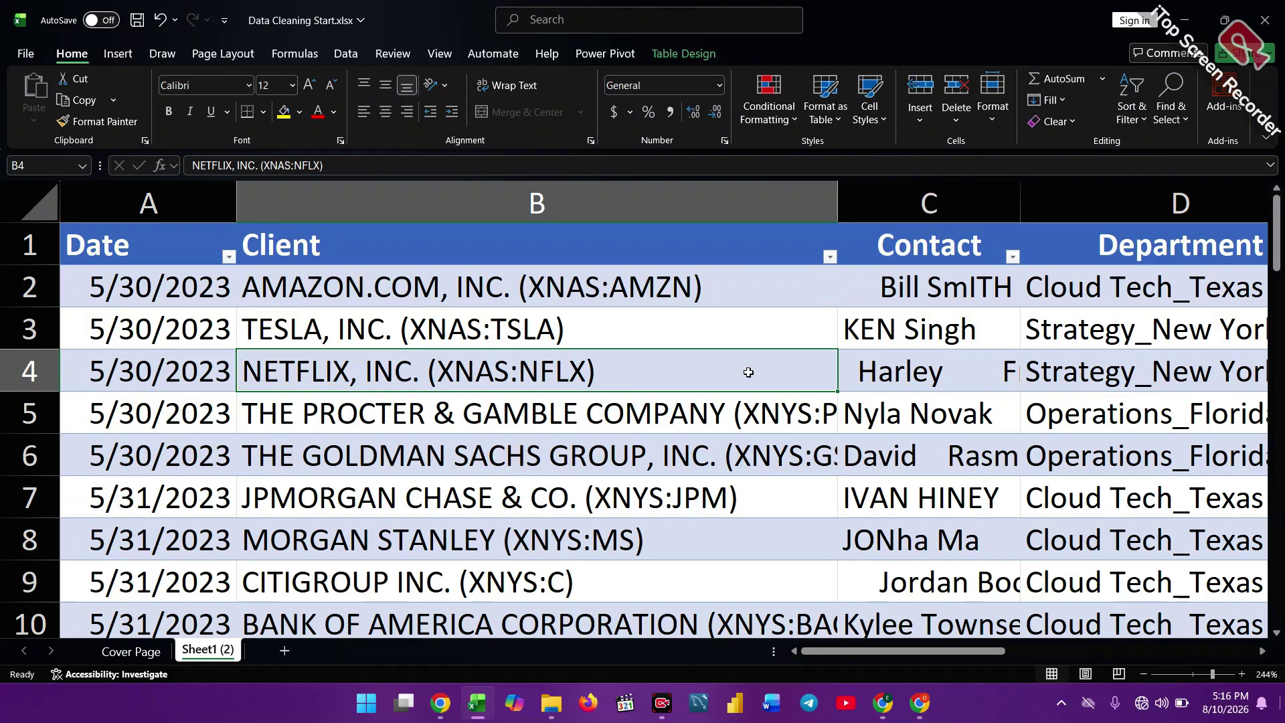
pyautogui.press('ctrl')
pyautogui.click(524, 408)
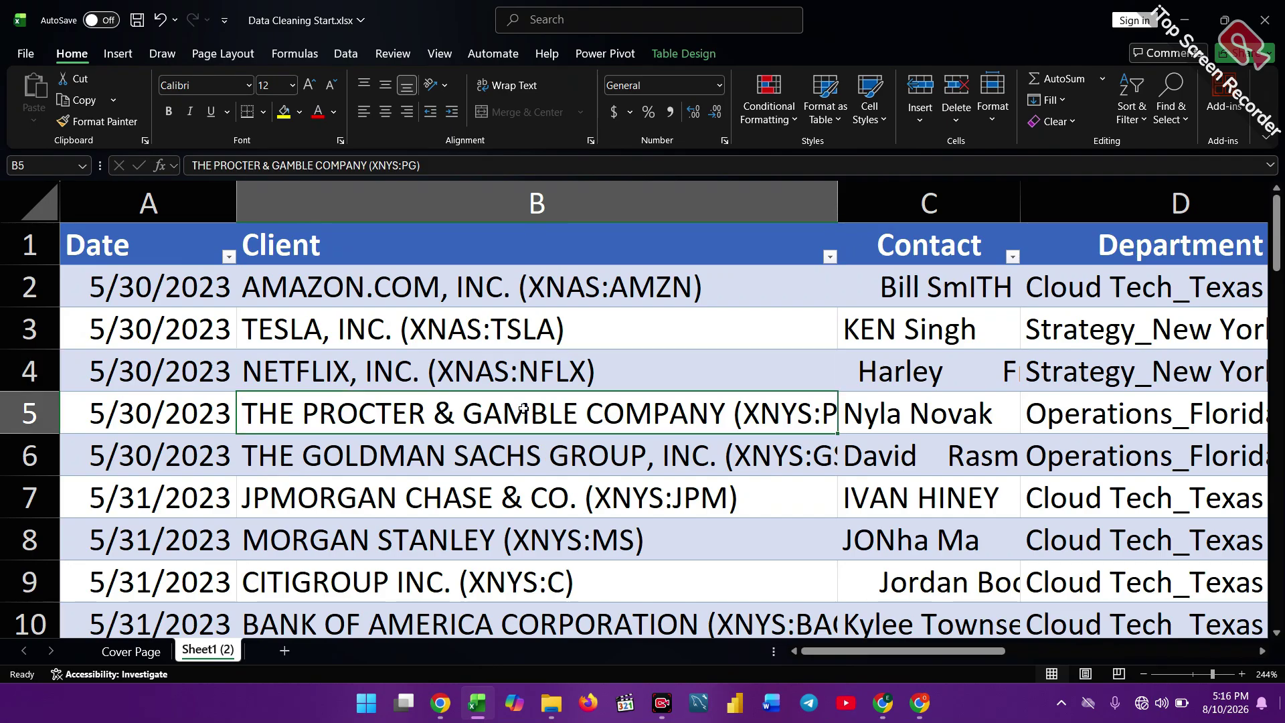
pyautogui.hotkey('ctrl', 'a')
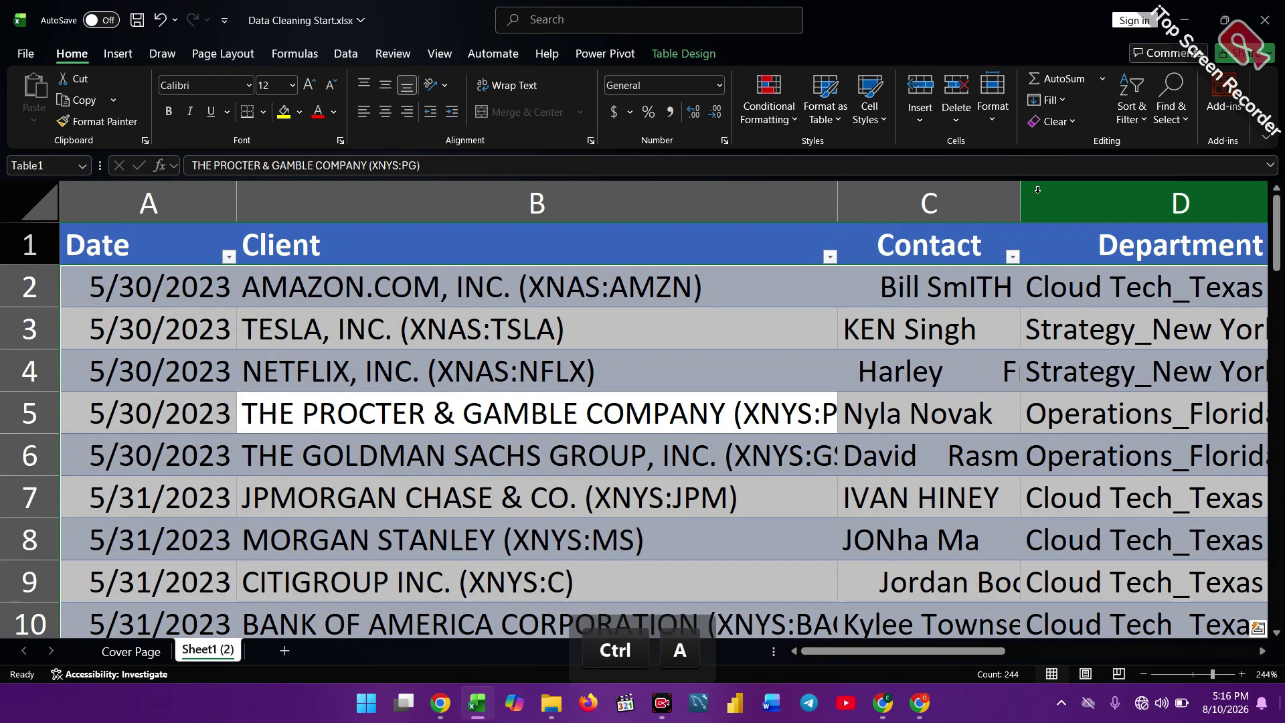
pyautogui.click(993, 122)
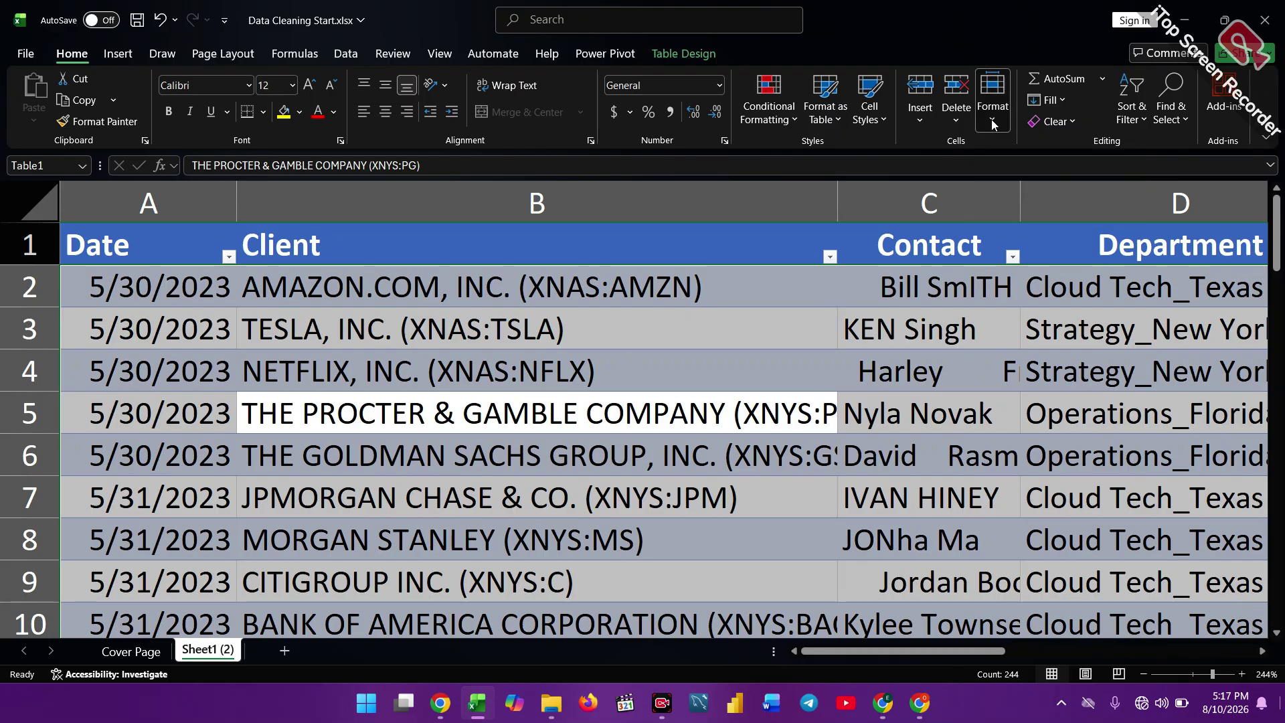
pyautogui.click(1022, 194)
pyautogui.scroll(-8, 1022, 187)
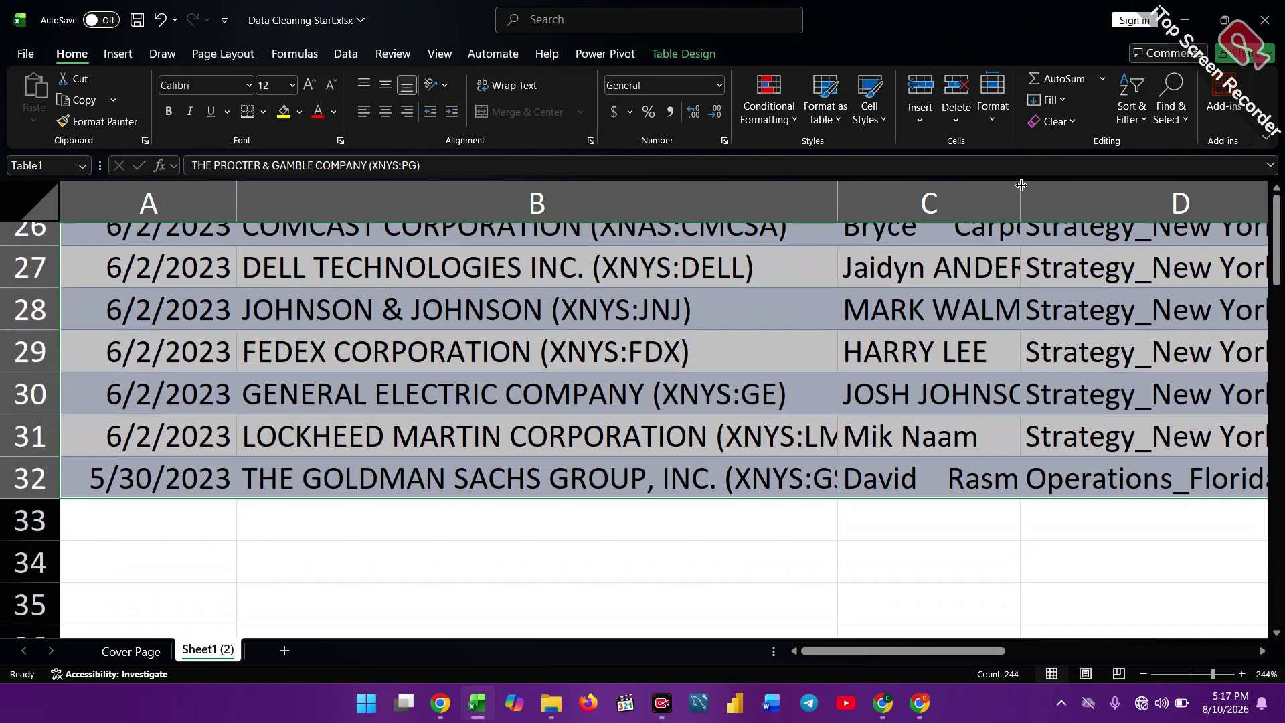
pyautogui.scroll(7, 1021, 185)
pyautogui.scroll(1, 1021, 184)
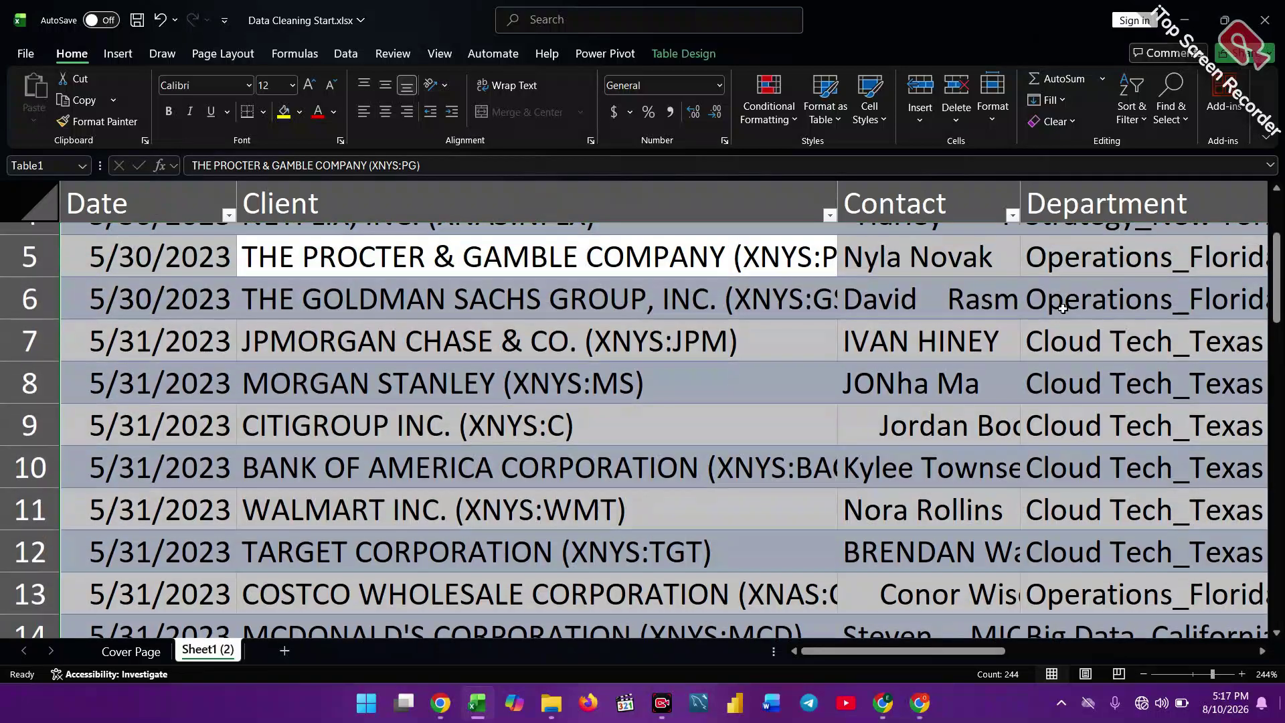
# AutoFit the Client column's width to the CITIGROUP cell B9 only.
pyautogui.click(797, 417)
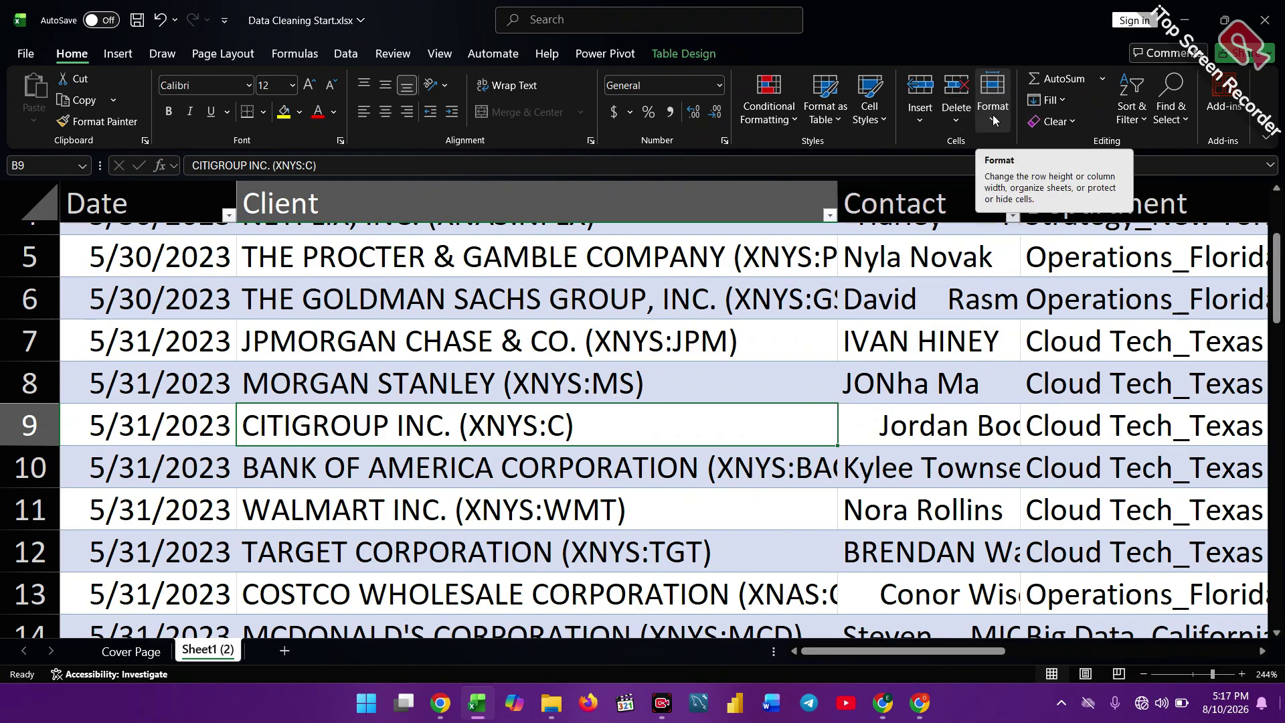
pyautogui.click(994, 113)
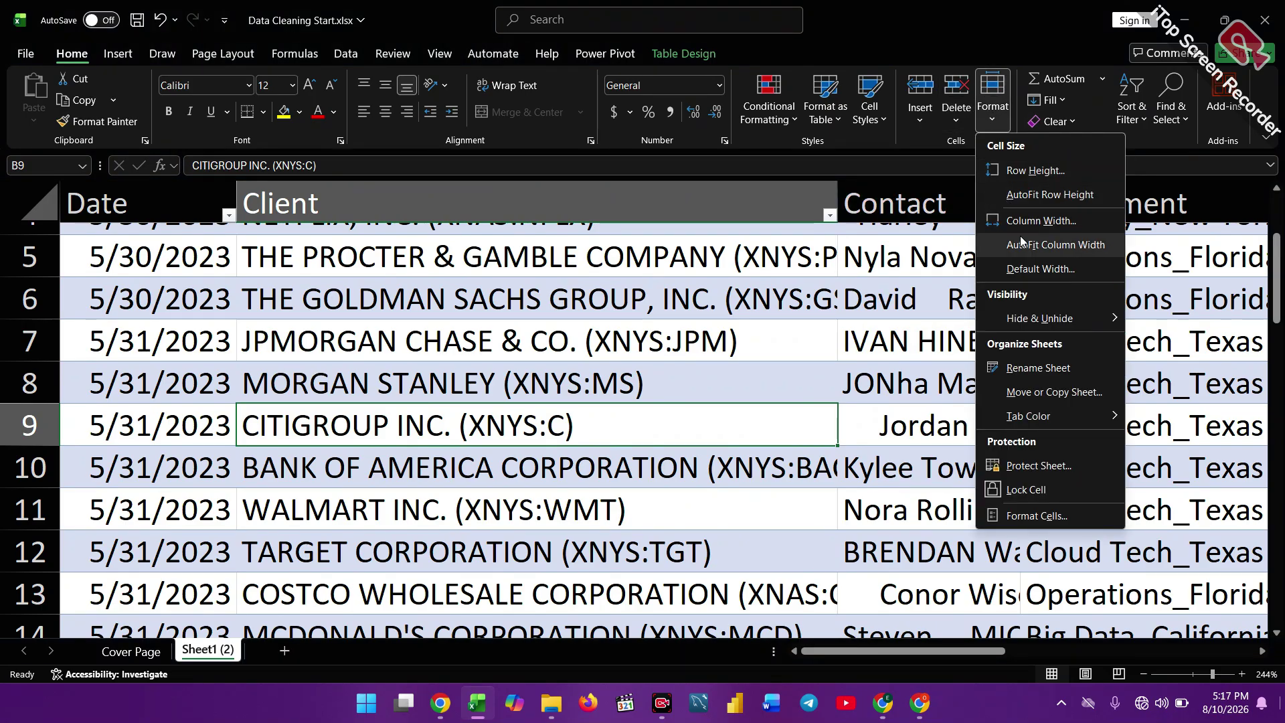
pyautogui.click(1069, 245)
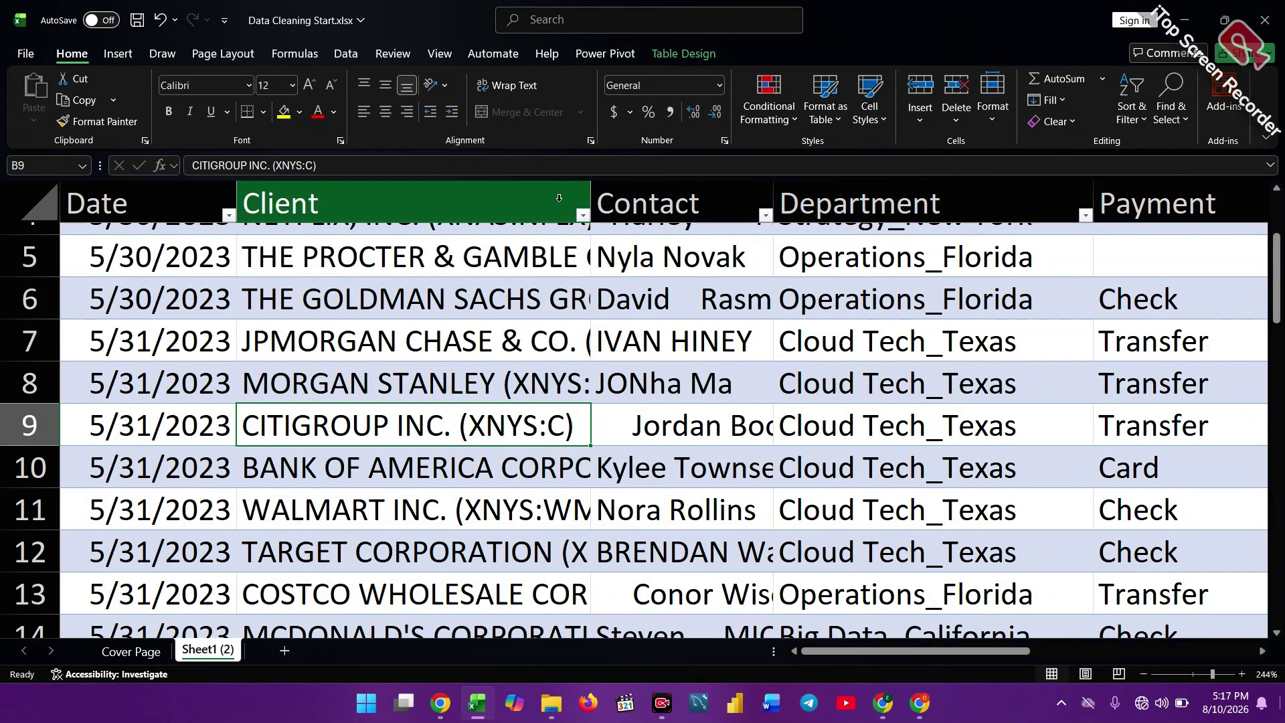
# AutoFit the widths of the Date, Client, Contact and Department columns to their longest entries.
pyautogui.doubleClick(232, 201)
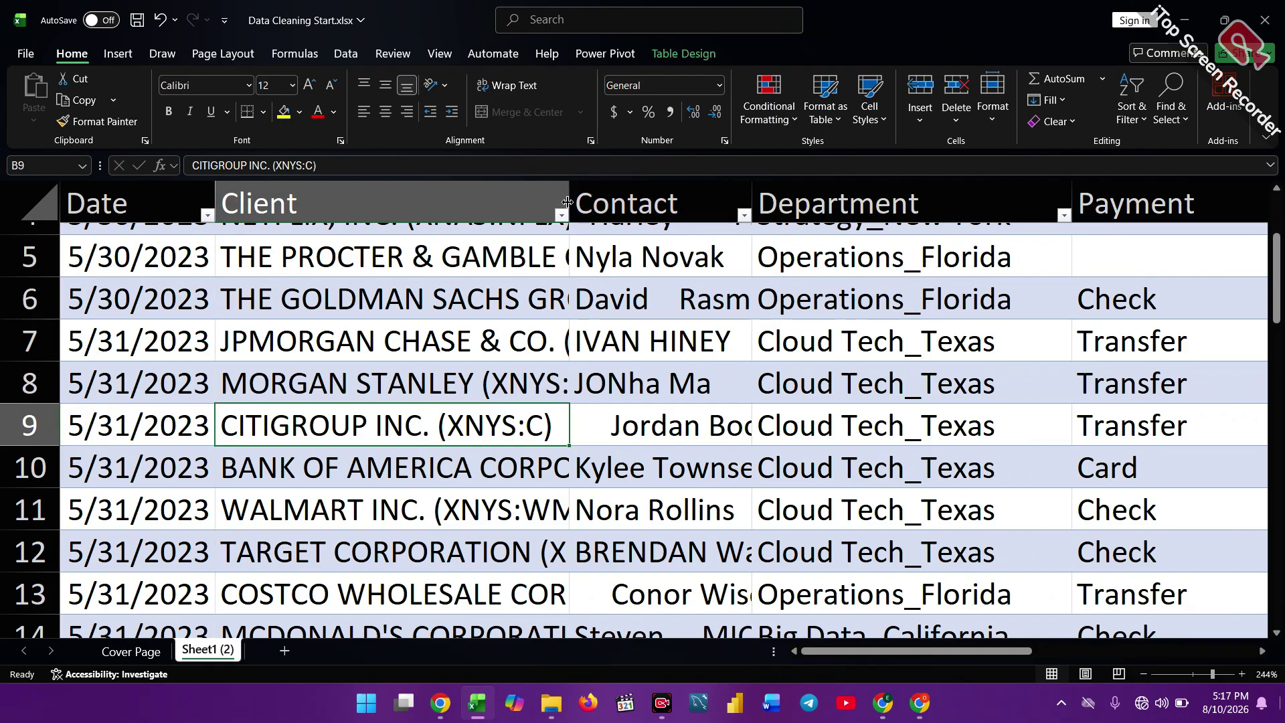
pyautogui.doubleClick(568, 201)
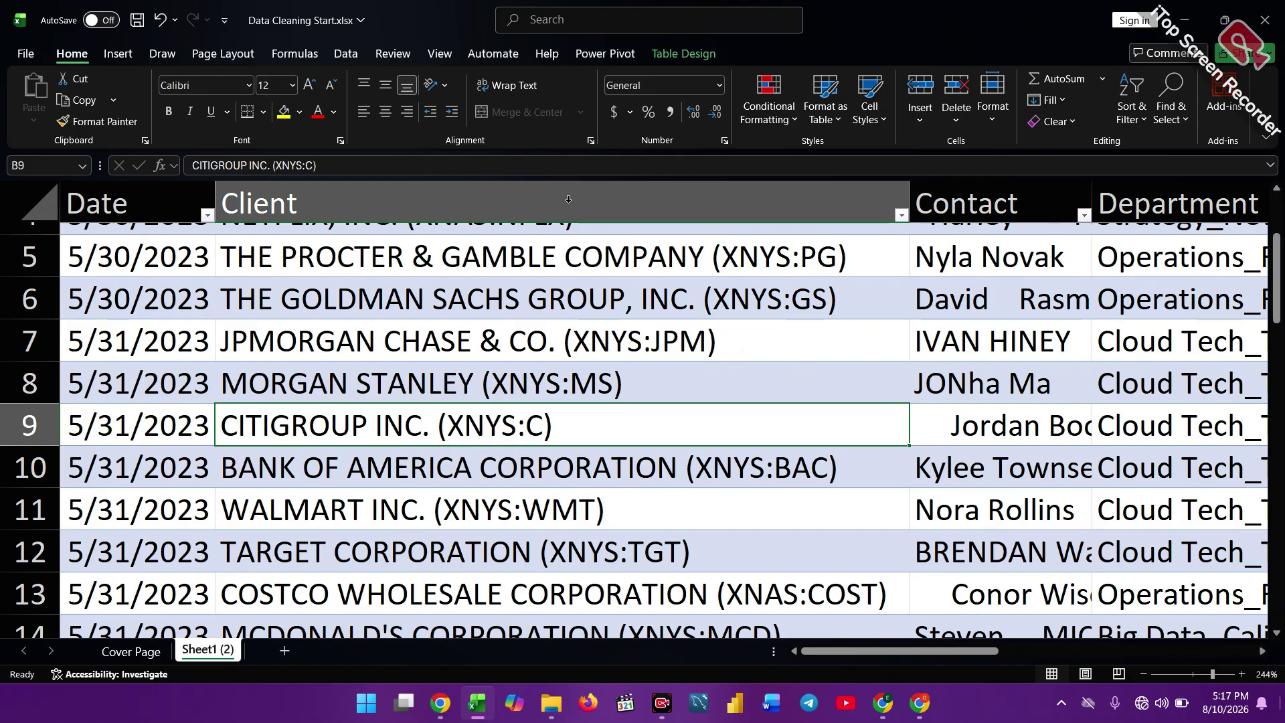
pyautogui.hscroll(5, 568, 199)
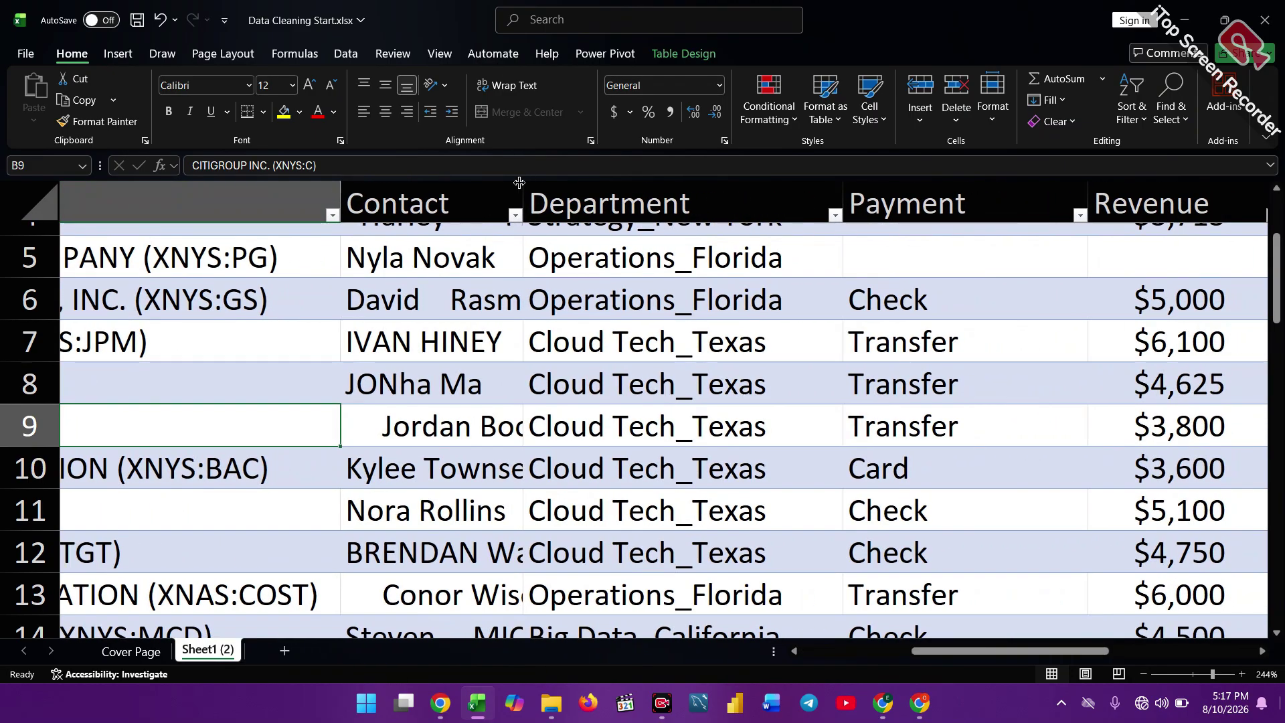
pyautogui.doubleClick(524, 197)
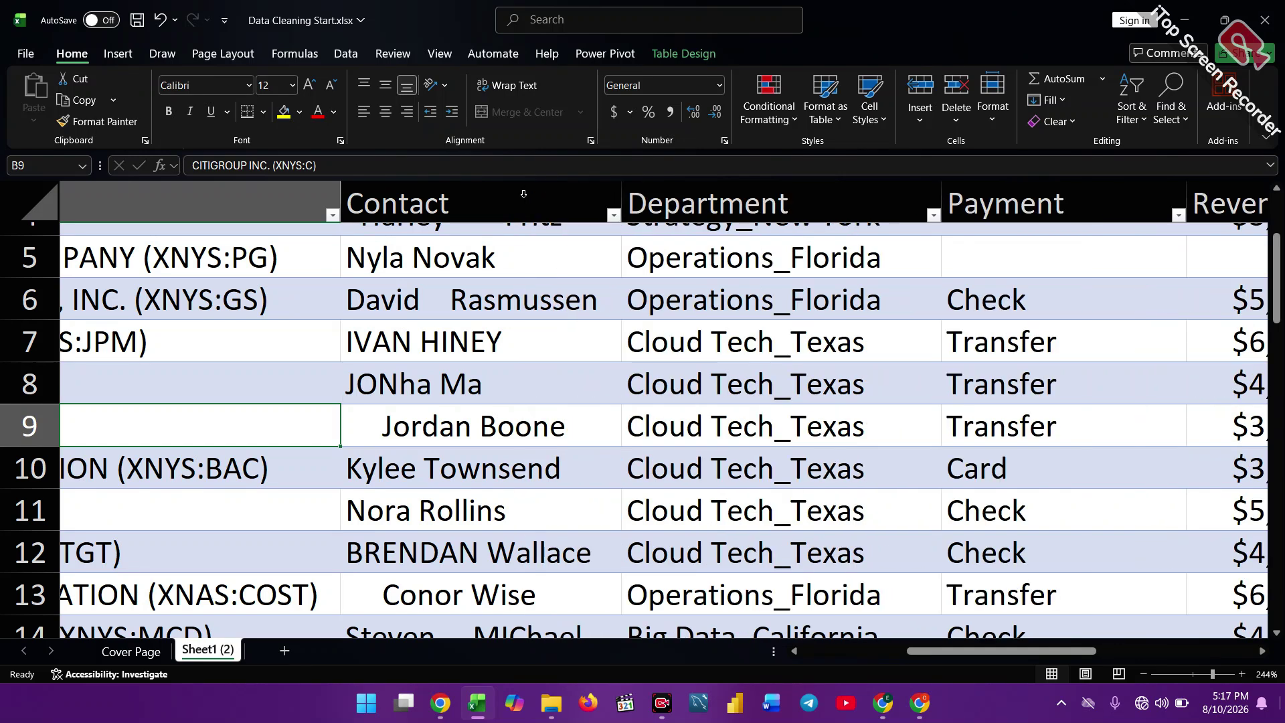
pyautogui.doubleClick(941, 197)
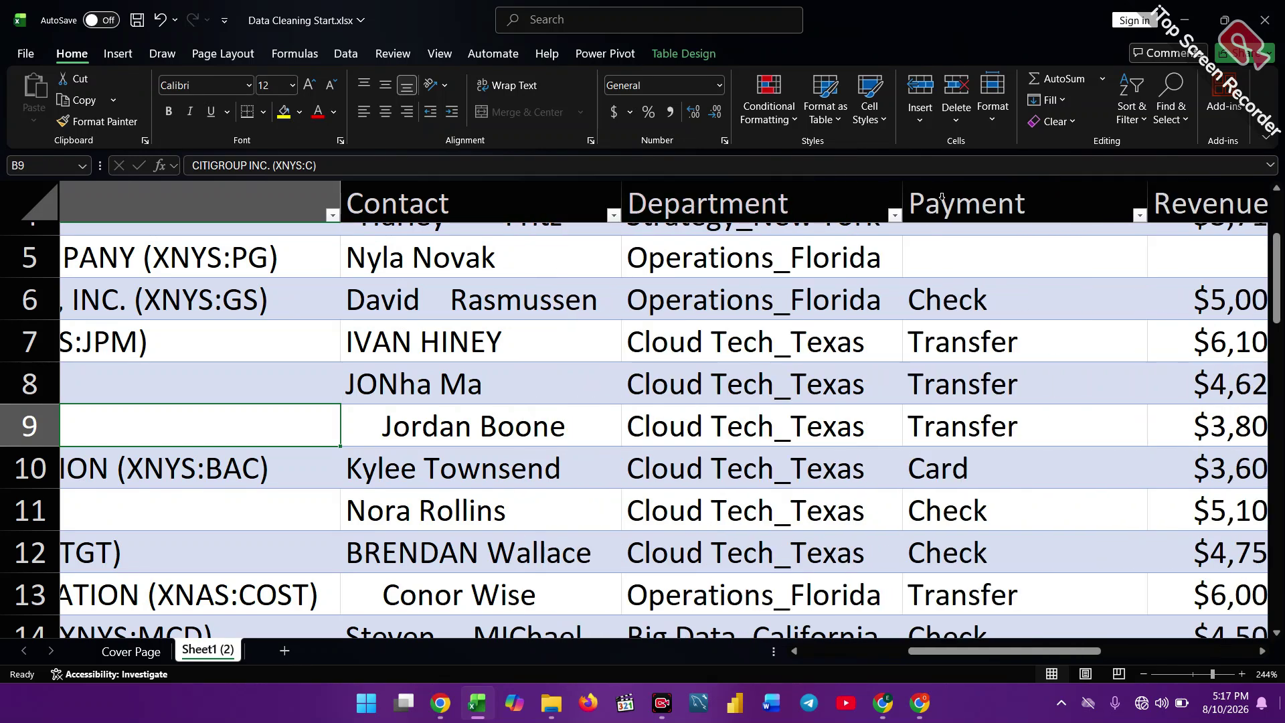
pyautogui.click(903, 202)
pyautogui.click(904, 196)
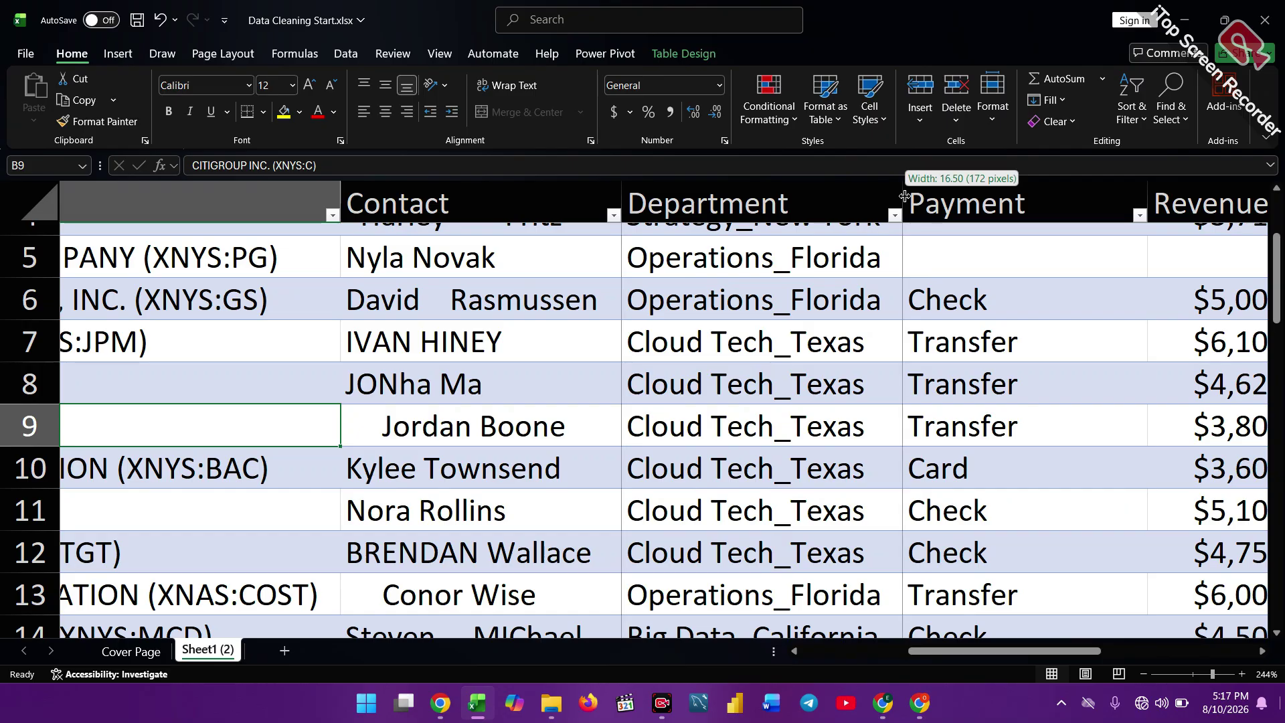
pyautogui.hscroll(4, 905, 201)
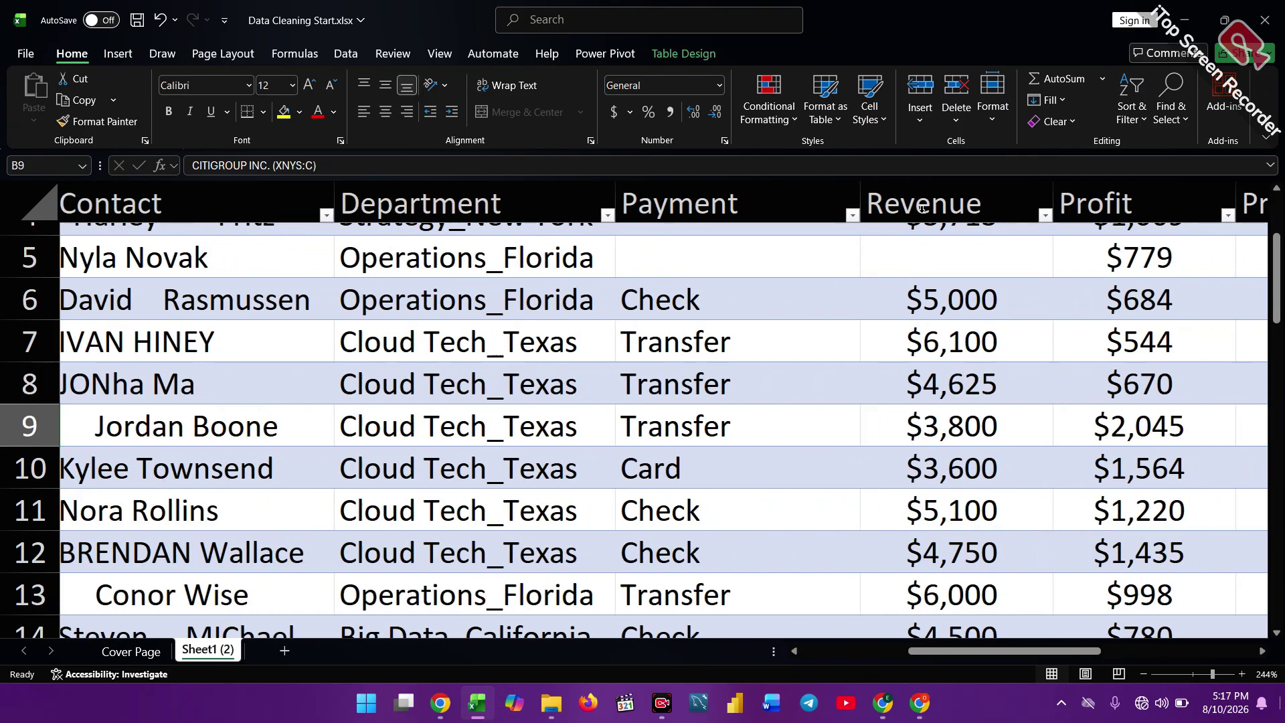
# Widen the Date column manually to leave extra space in front of the dates.
pyautogui.hscroll(-5, 1019, 287)
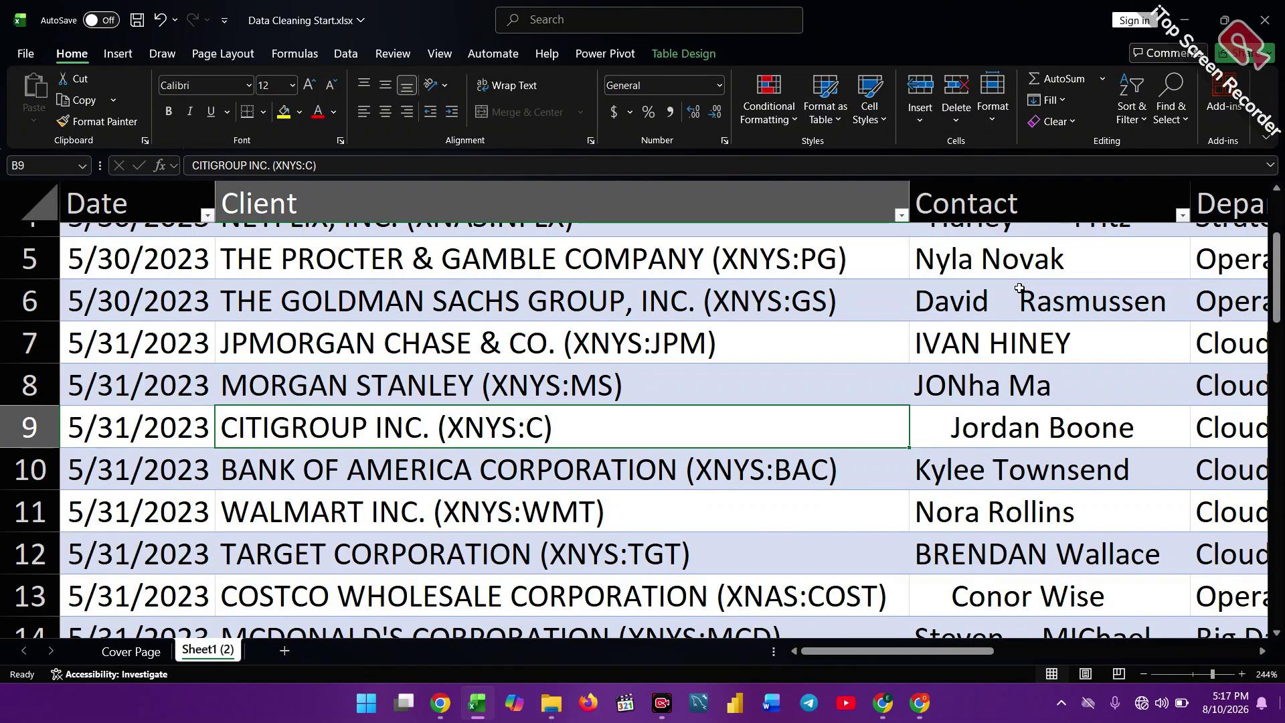
pyautogui.scroll(2, 1019, 288)
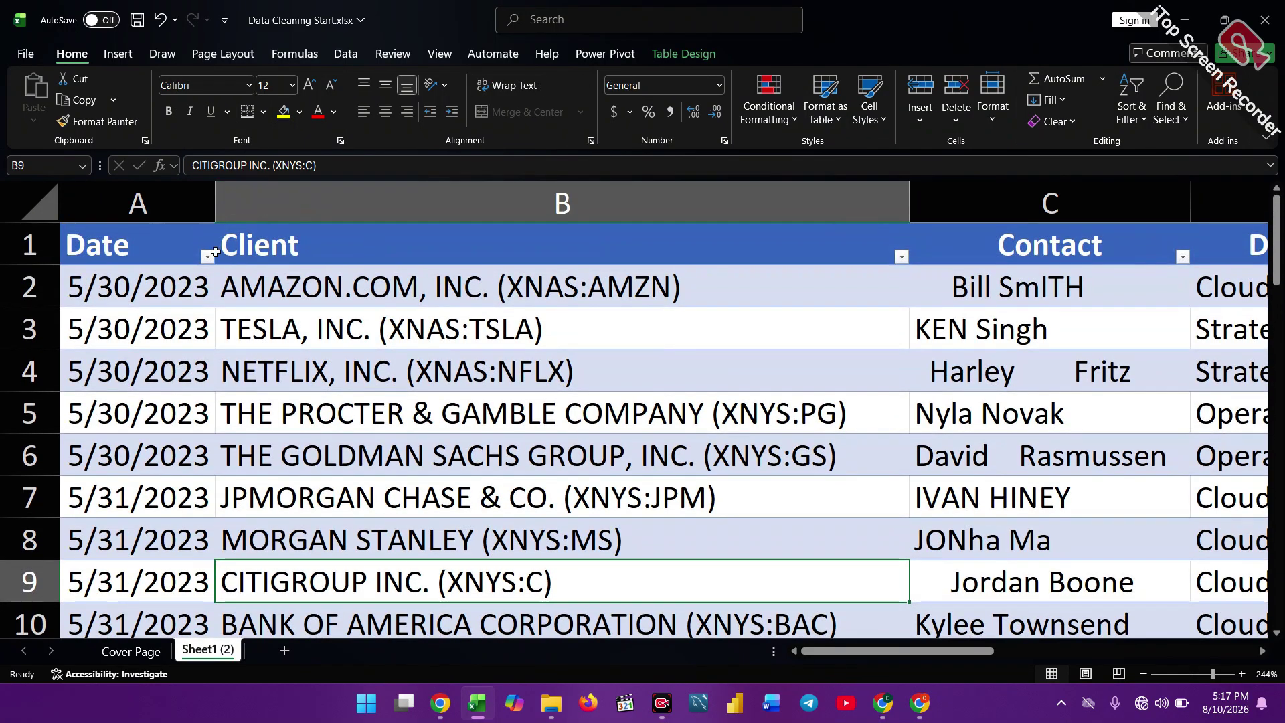
pyautogui.click(214, 219)
pyautogui.moveTo(214, 219); pyautogui.dragTo(310, 221)
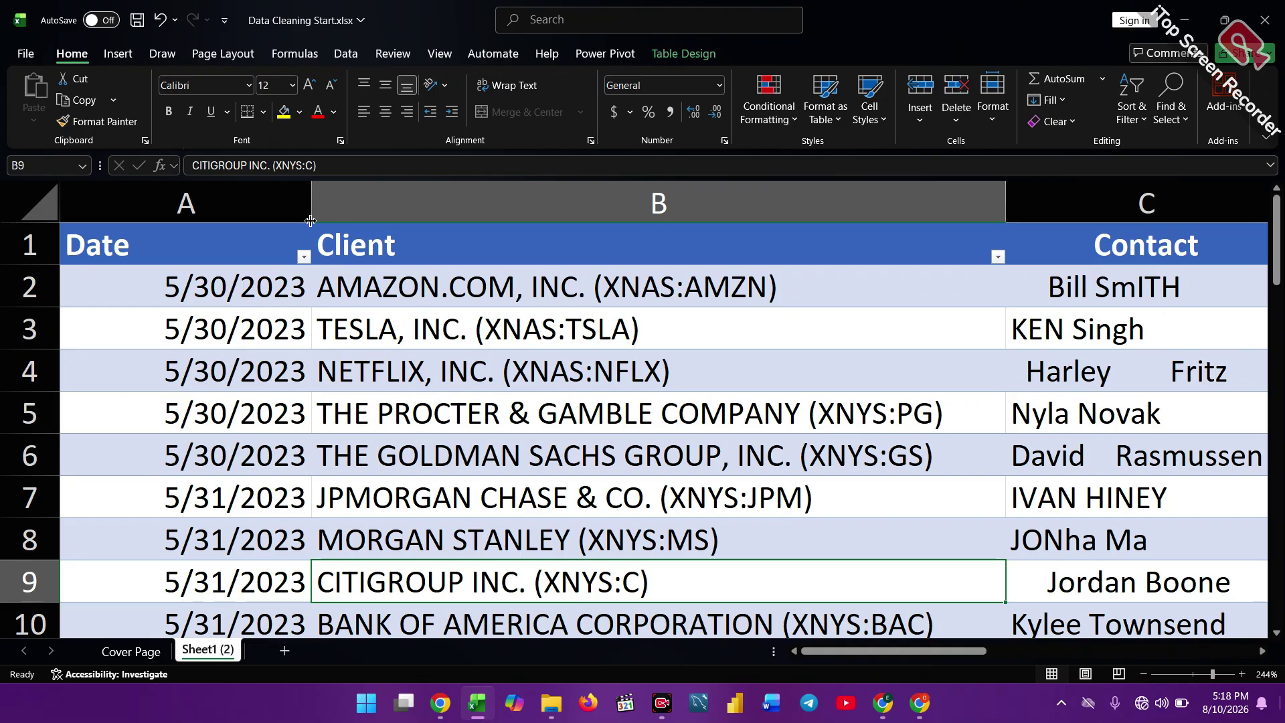
pyautogui.hscroll(3, 310, 220)
pyautogui.hscroll(-3, 309, 220)
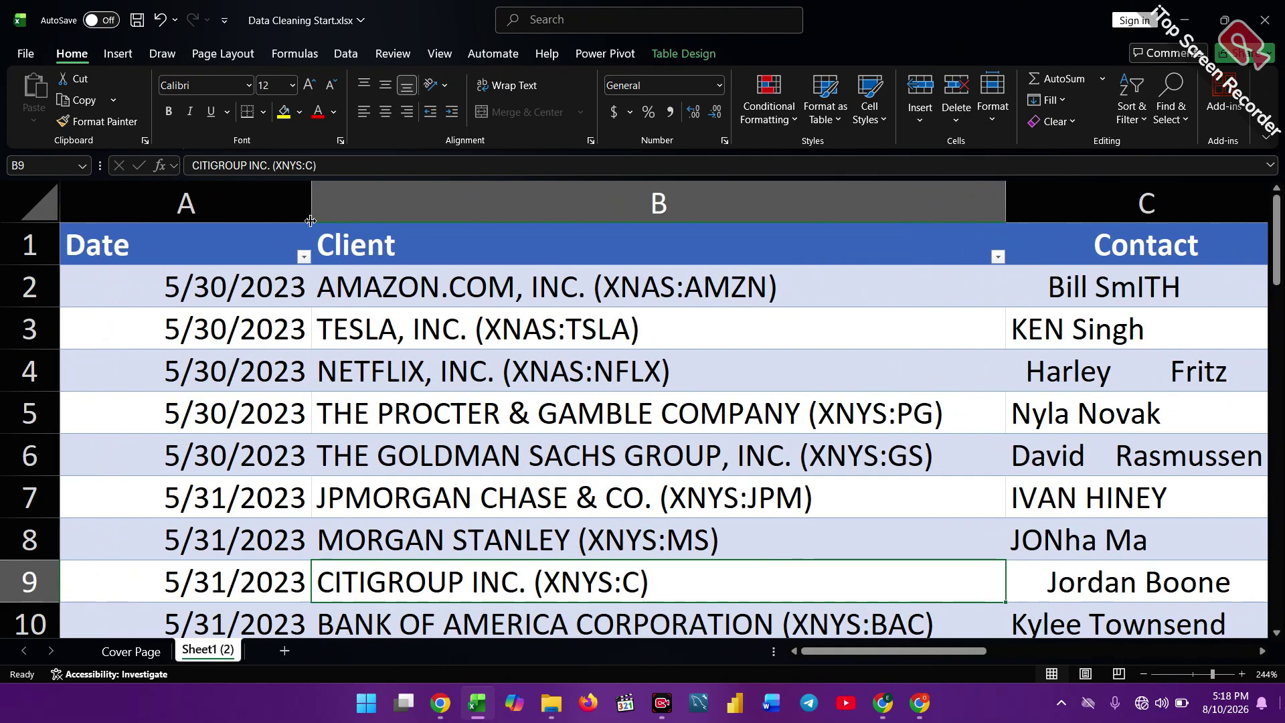
pyautogui.hscroll(3, 310, 220)
pyautogui.hscroll(-2, 310, 221)
# Remove the parenthesised ticker codes from the Client column by replacing every "(*)" with nothing.
pyautogui.scroll(-4, 309, 221)
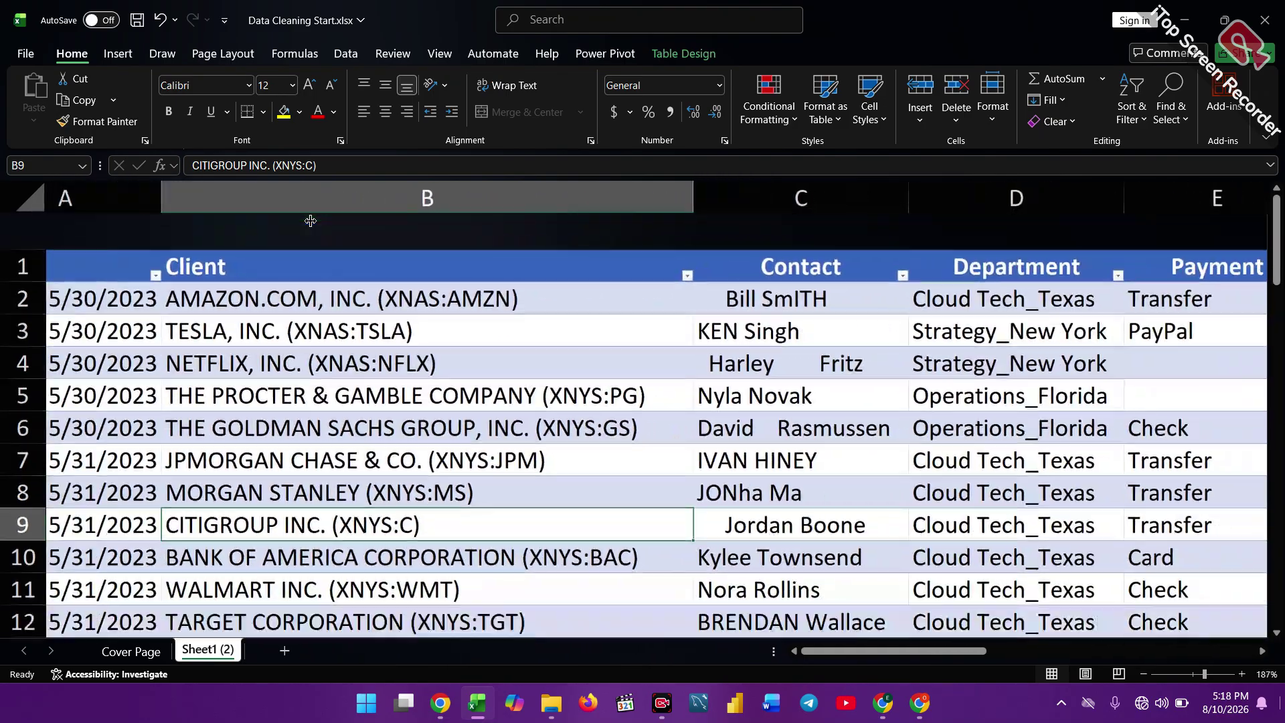
pyautogui.scroll(-4, 310, 221)
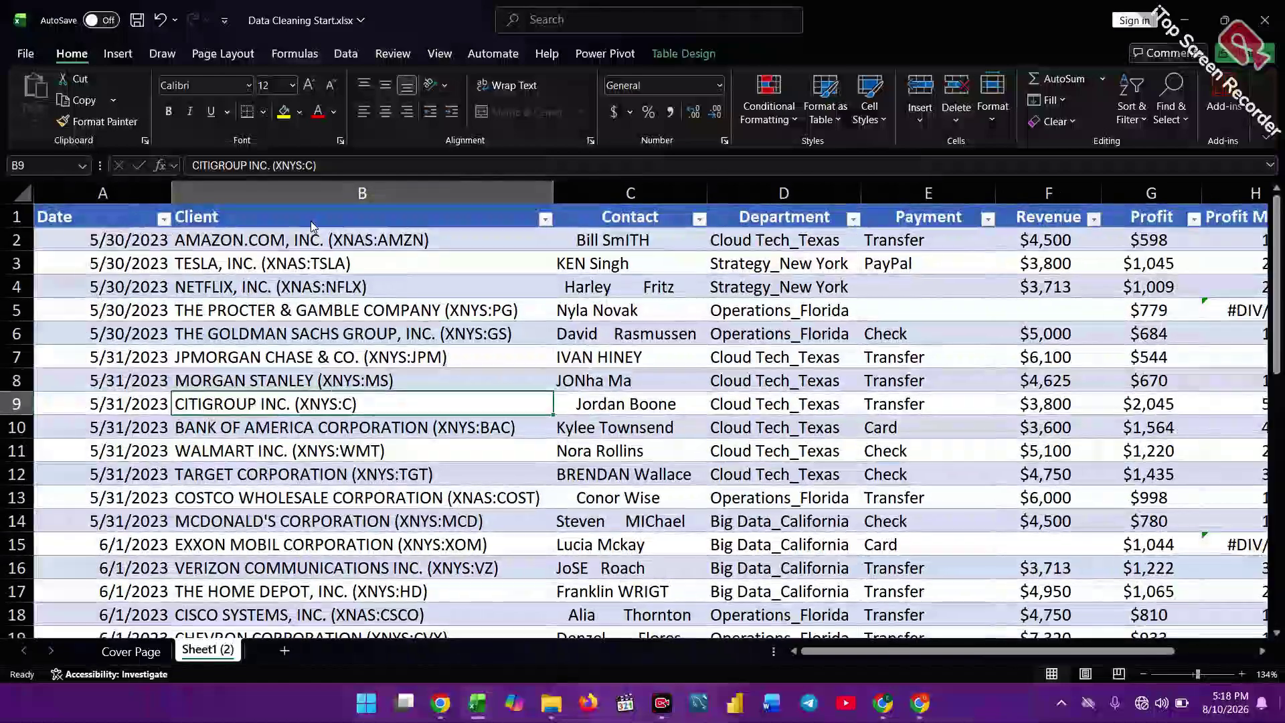
pyautogui.scroll(-2, 311, 225)
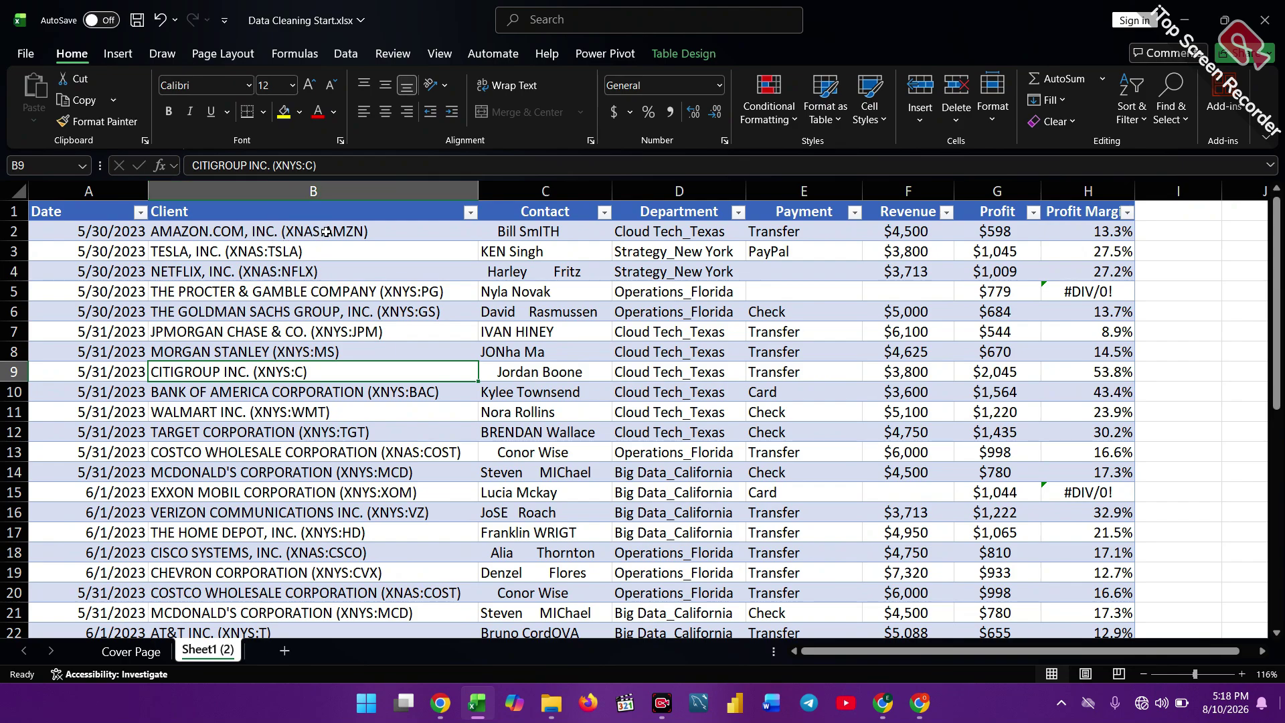
pyautogui.click(280, 194)
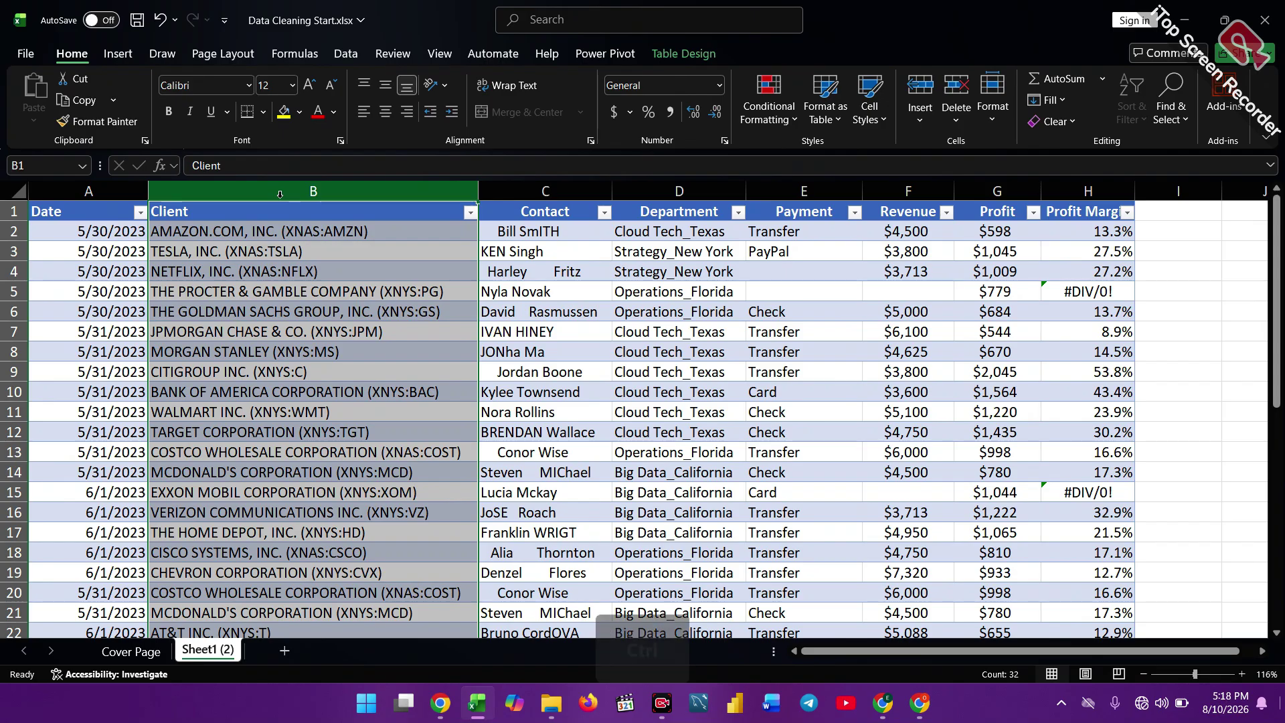
pyautogui.hotkey('ctrl', 'h')
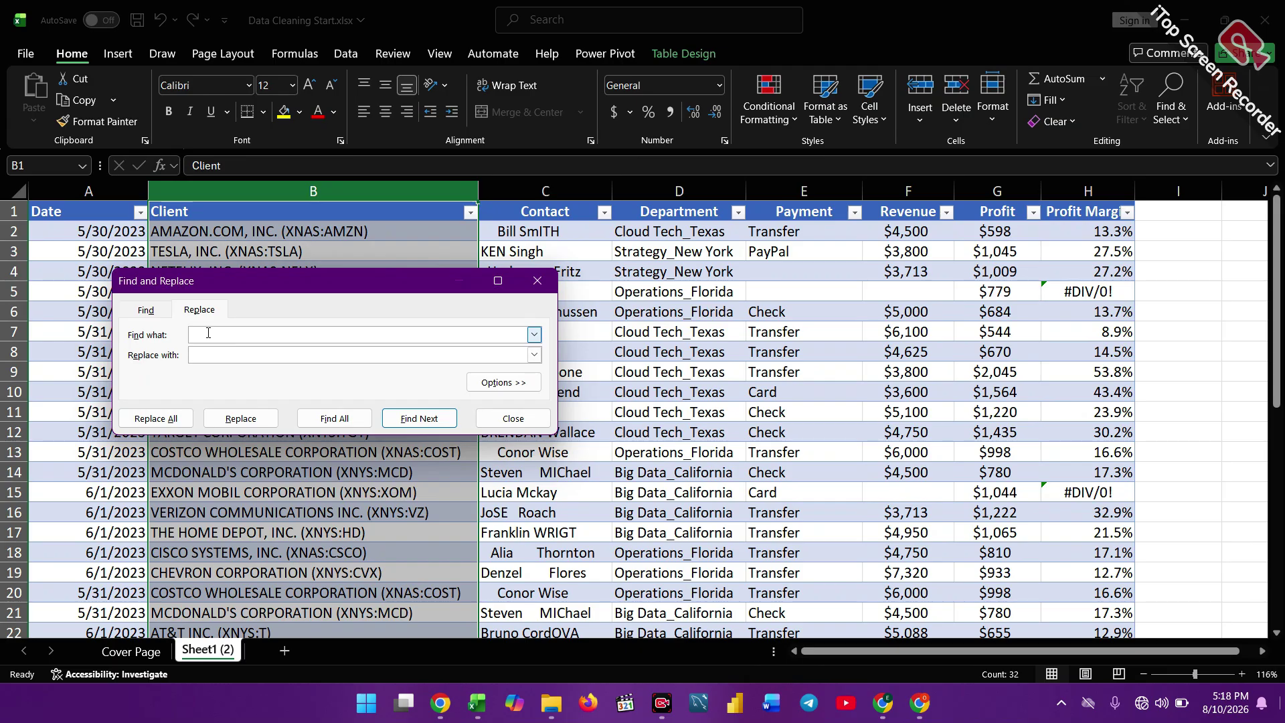
pyautogui.write('(*')
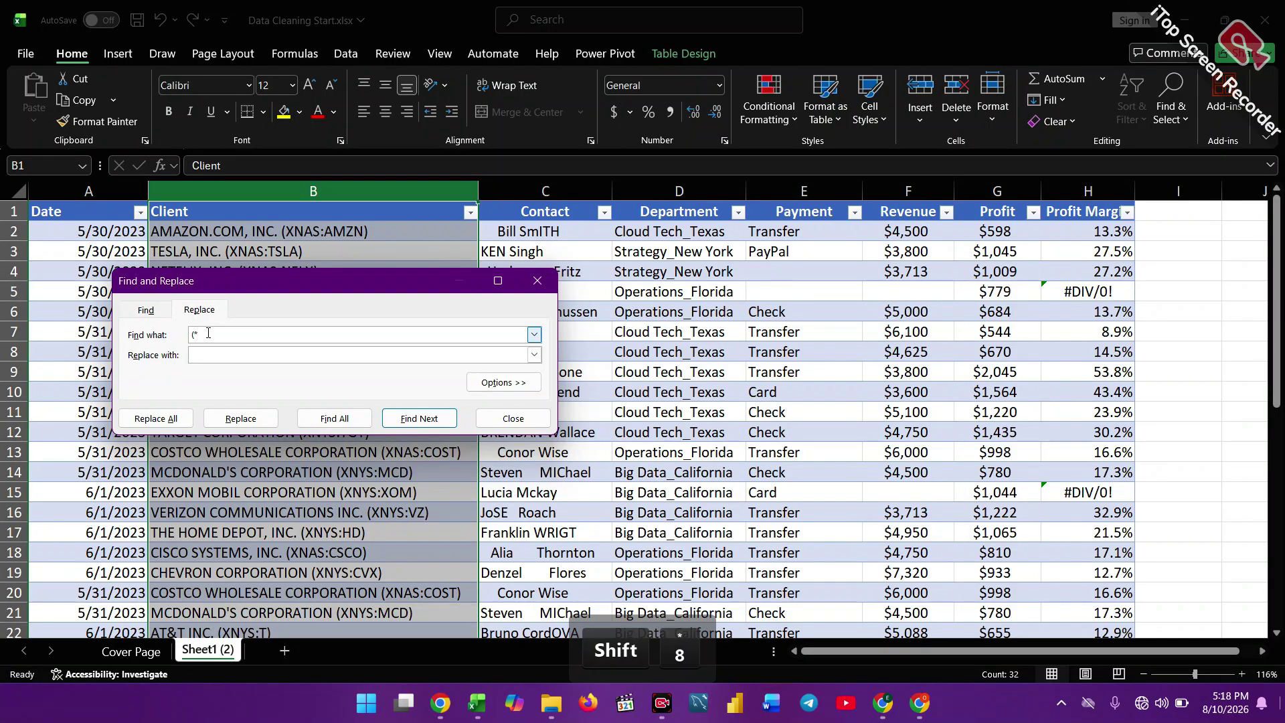
pyautogui.write(')')
pyautogui.click(204, 355)
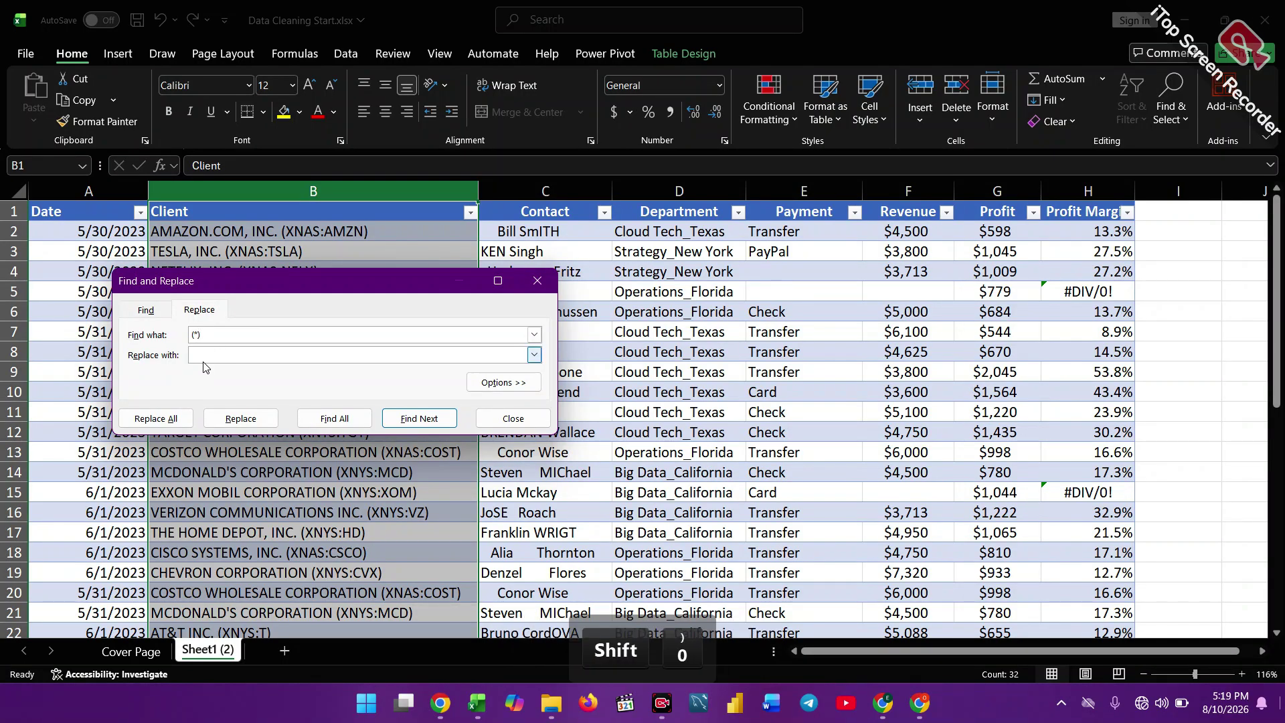
pyautogui.click(150, 419)
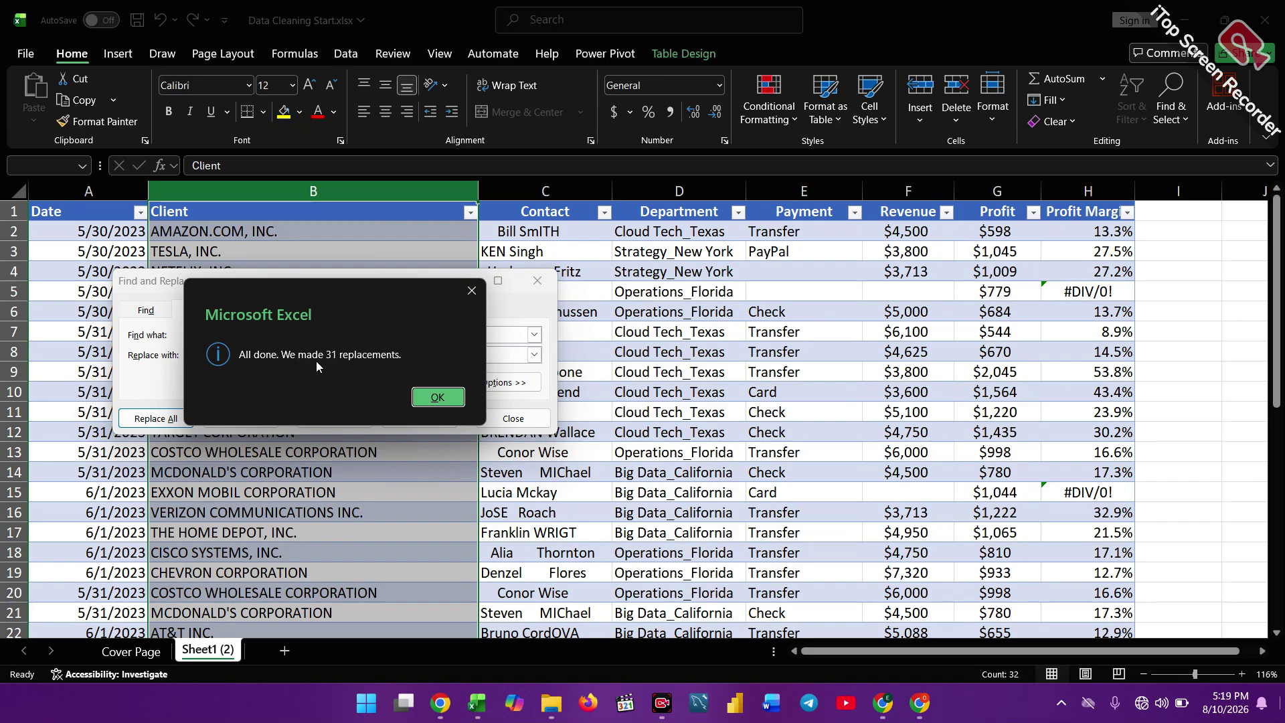
pyautogui.click(438, 397)
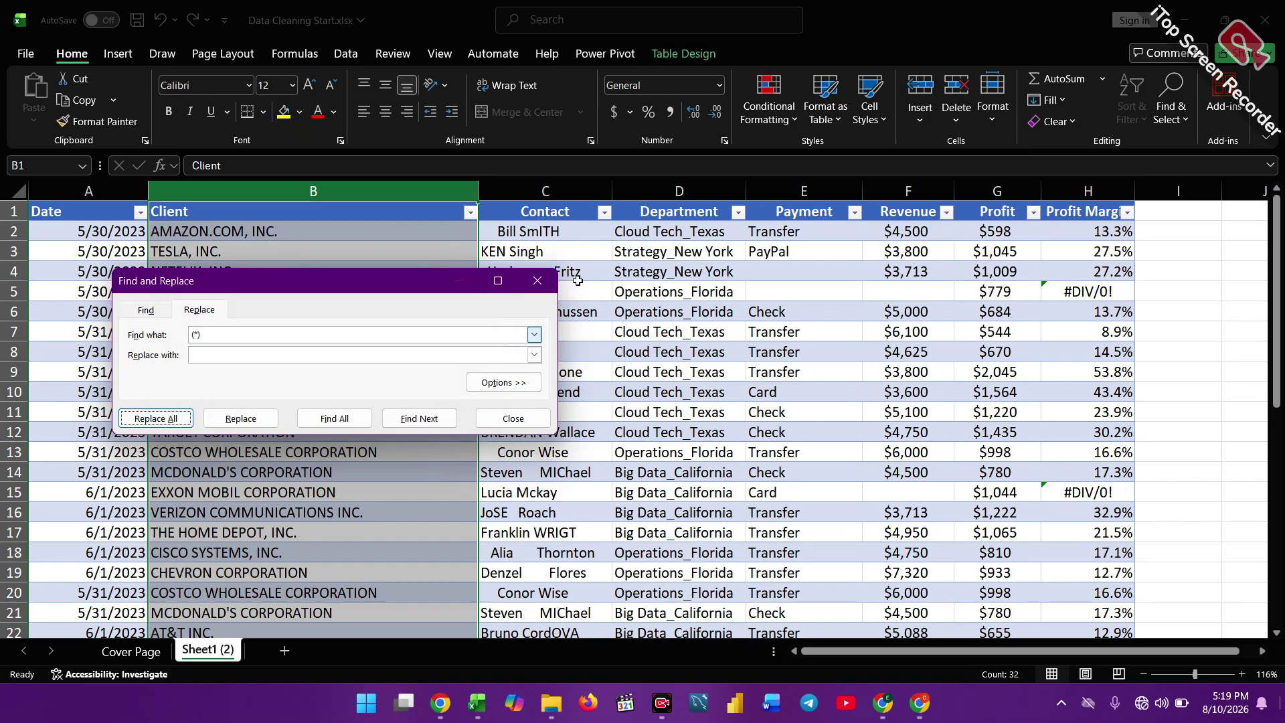
pyautogui.click(542, 287)
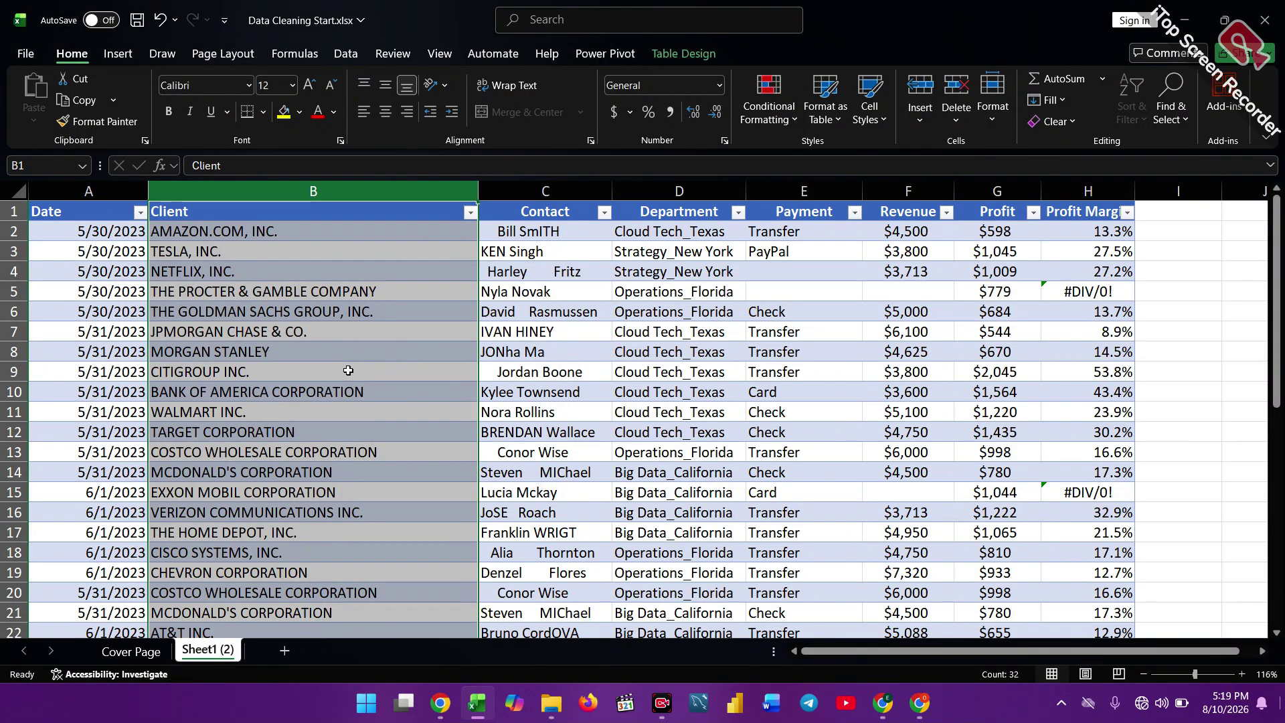
# Insert two blank columns between the Contact and Department columns.
pyautogui.click(564, 194)
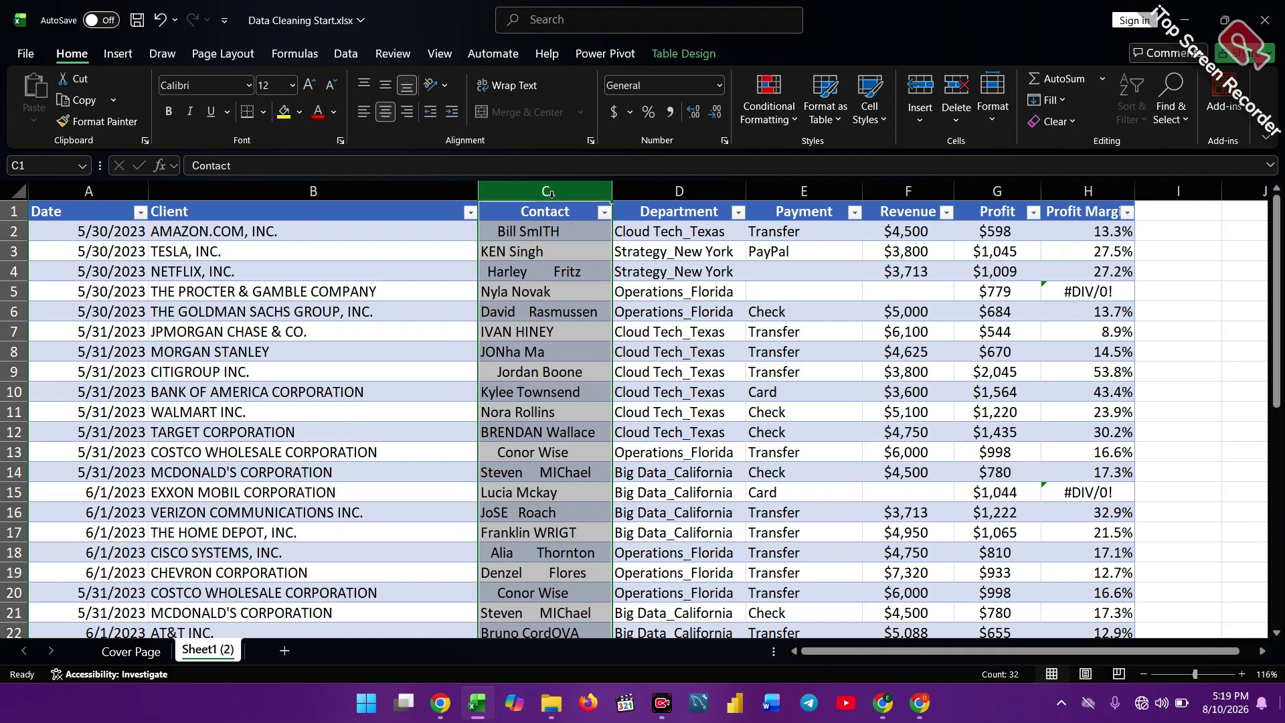
pyautogui.click(660, 189)
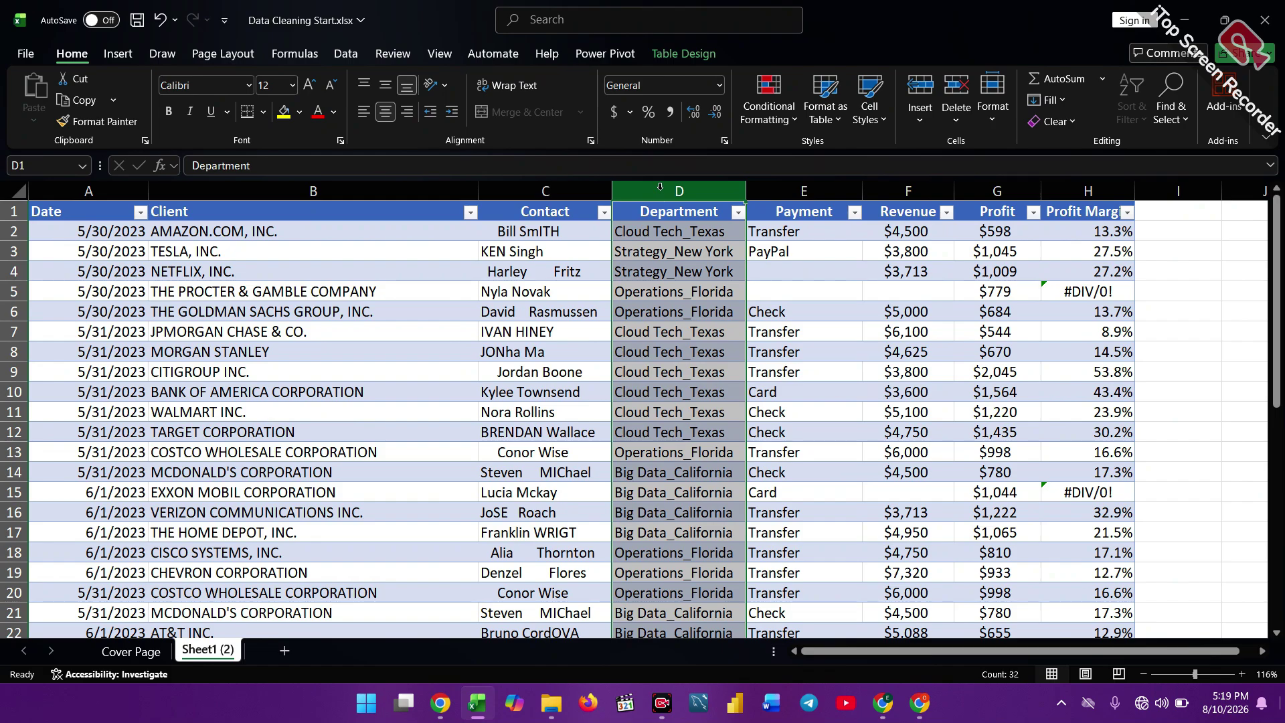
pyautogui.press('ctrl')
pyautogui.press('capslock')
pyautogui.press('shift')
pyautogui.hotkey('ctrl', 'shift', '=')
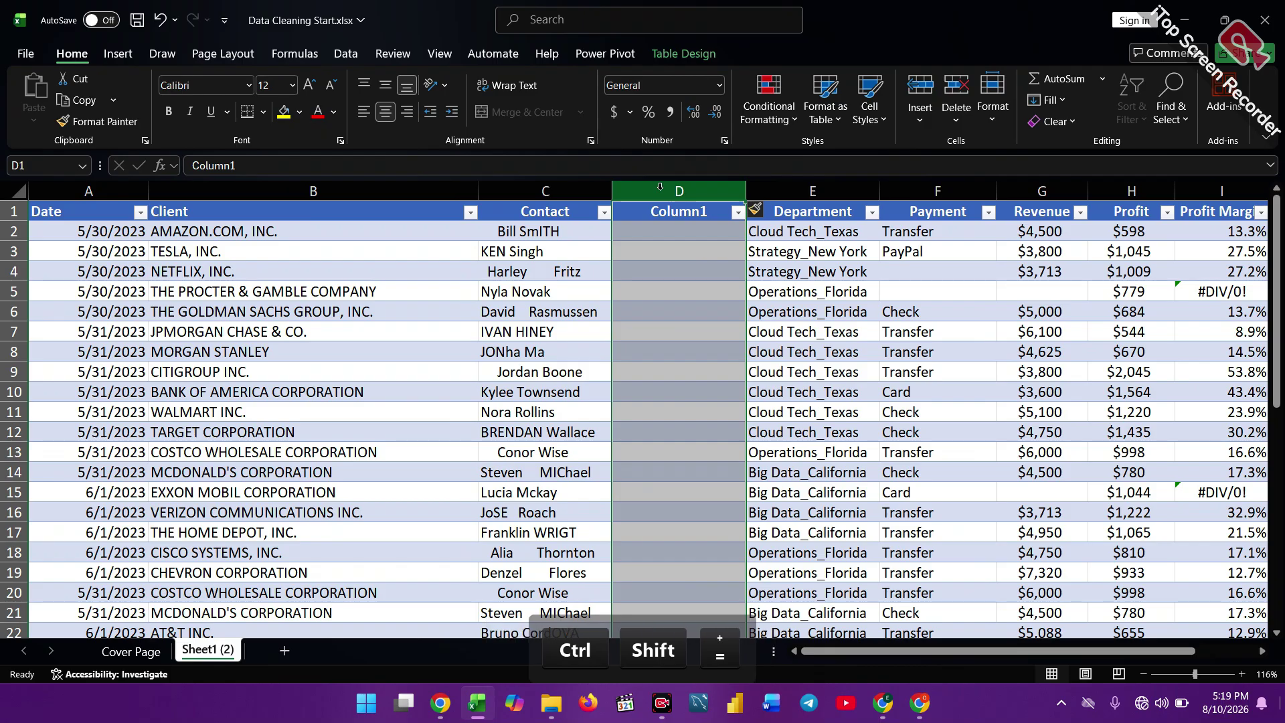
pyautogui.press('ctrl')
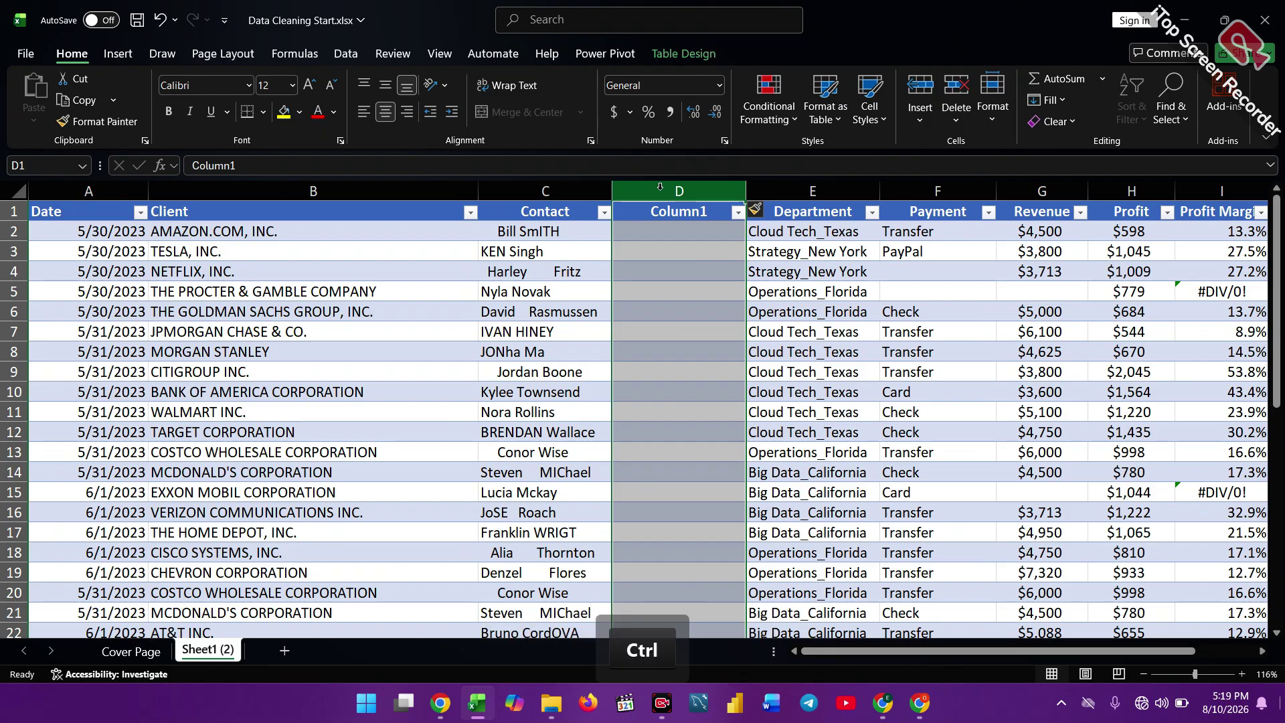
pyautogui.hotkey('ctrl', 'shift', '=')
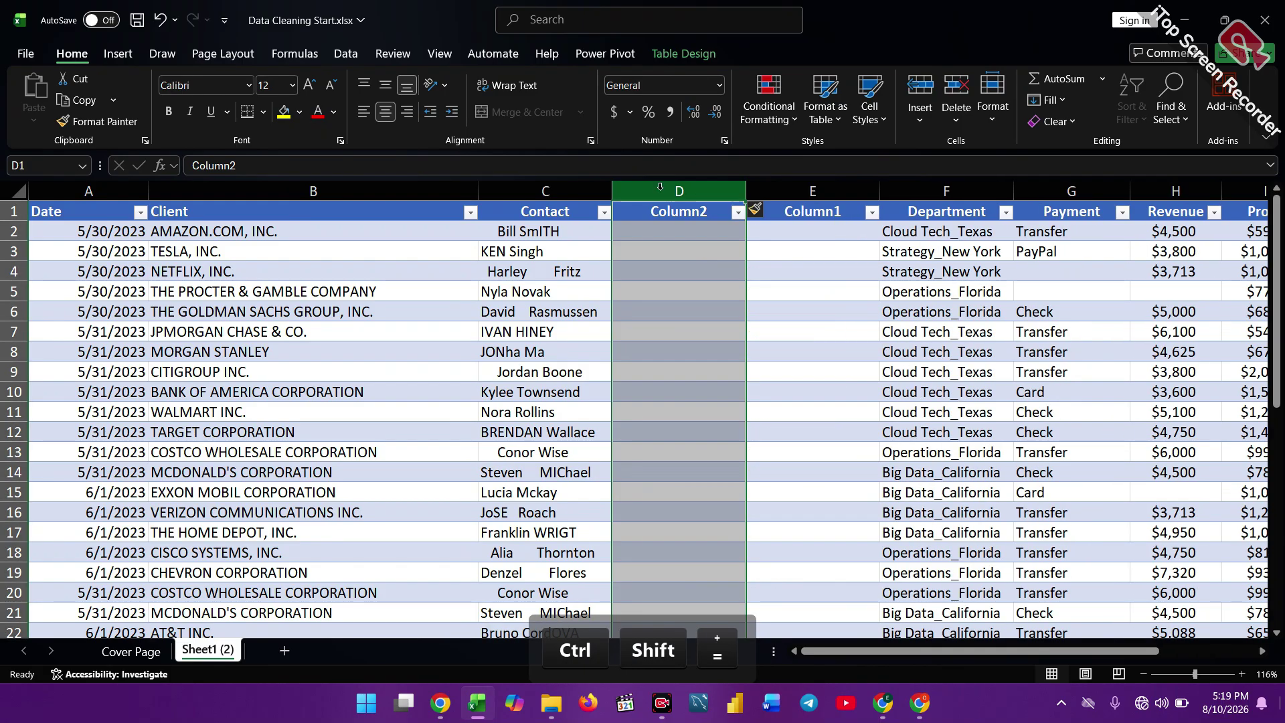
pyautogui.click(645, 233)
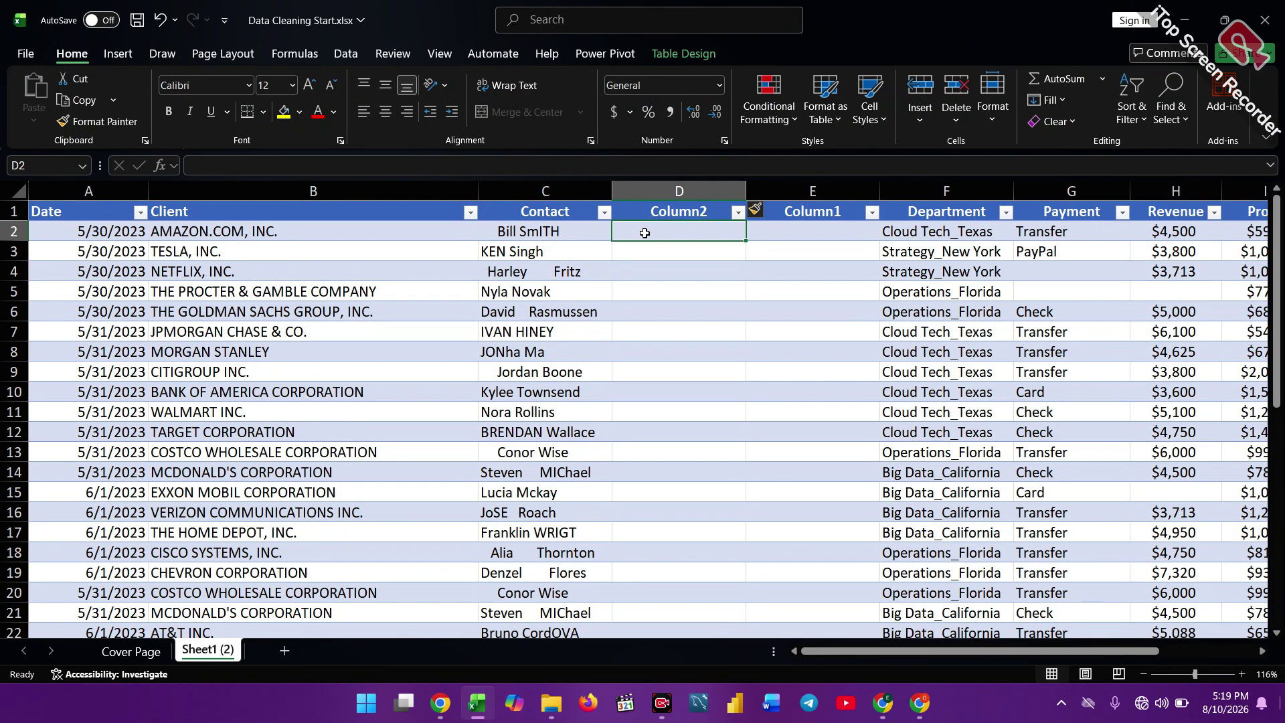
pyautogui.write('=')
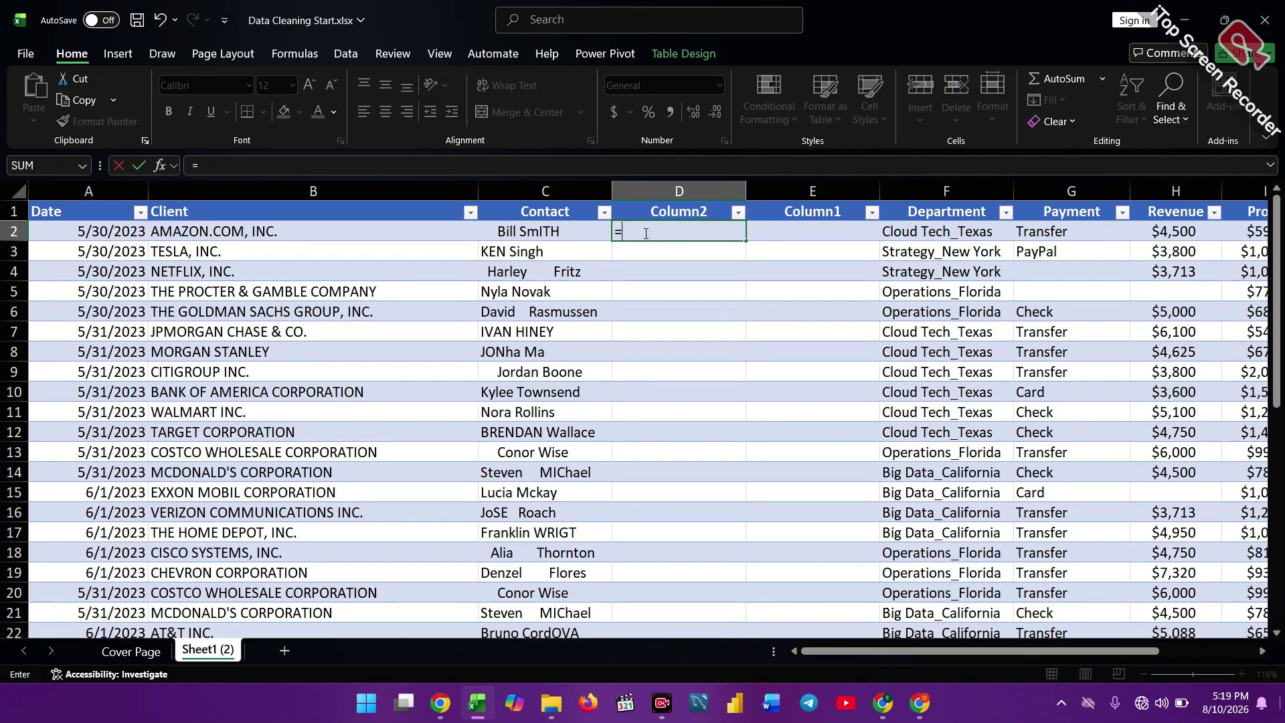
pyautogui.write('TRIM')
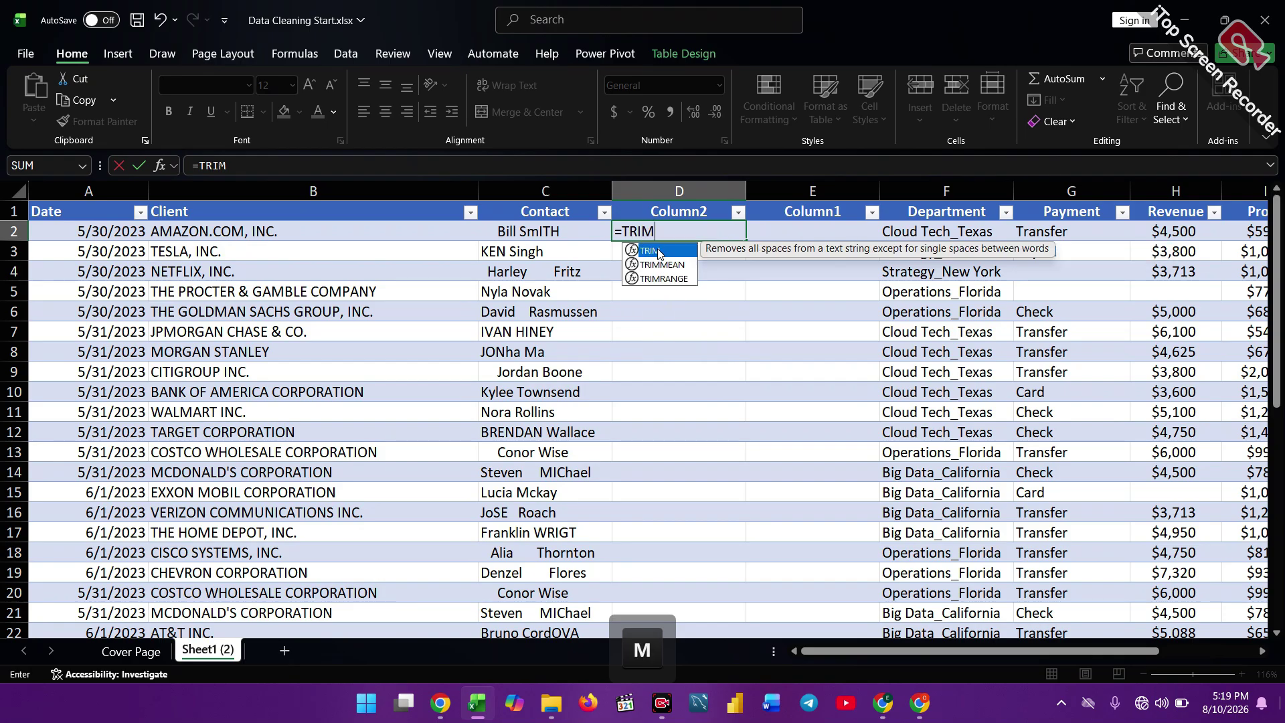
pyautogui.doubleClick(658, 253)
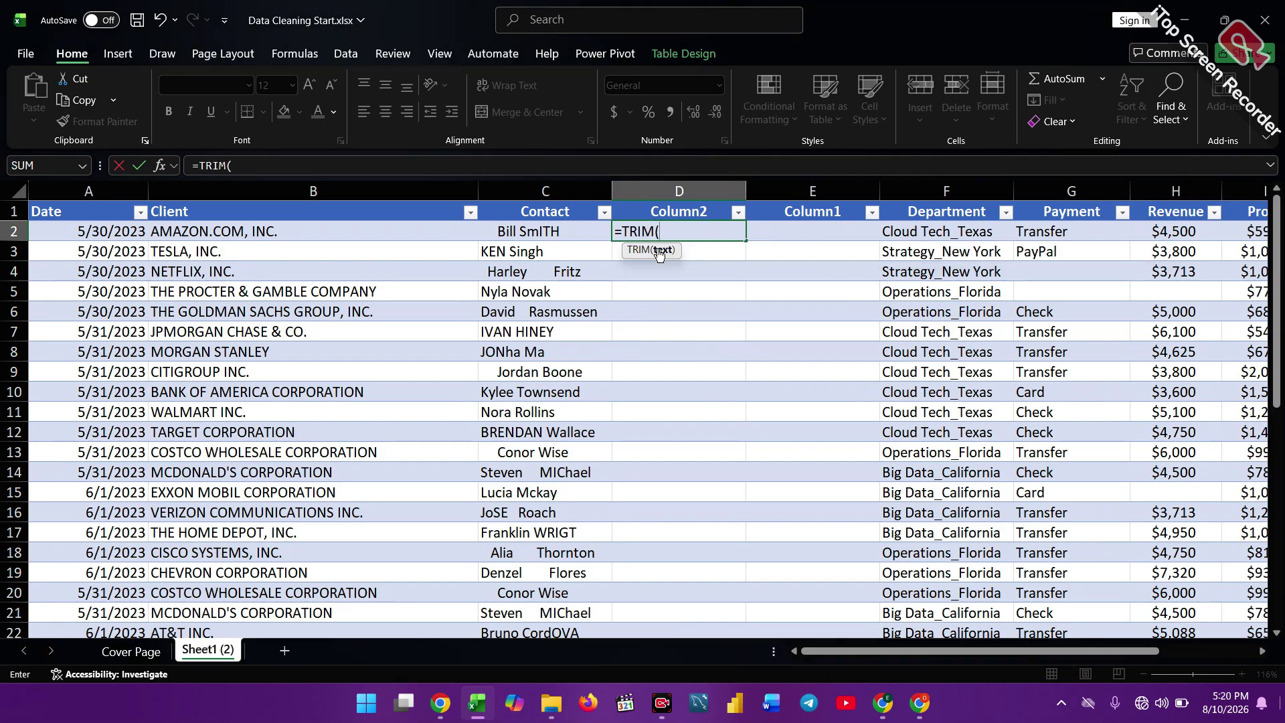
pyautogui.click(543, 233)
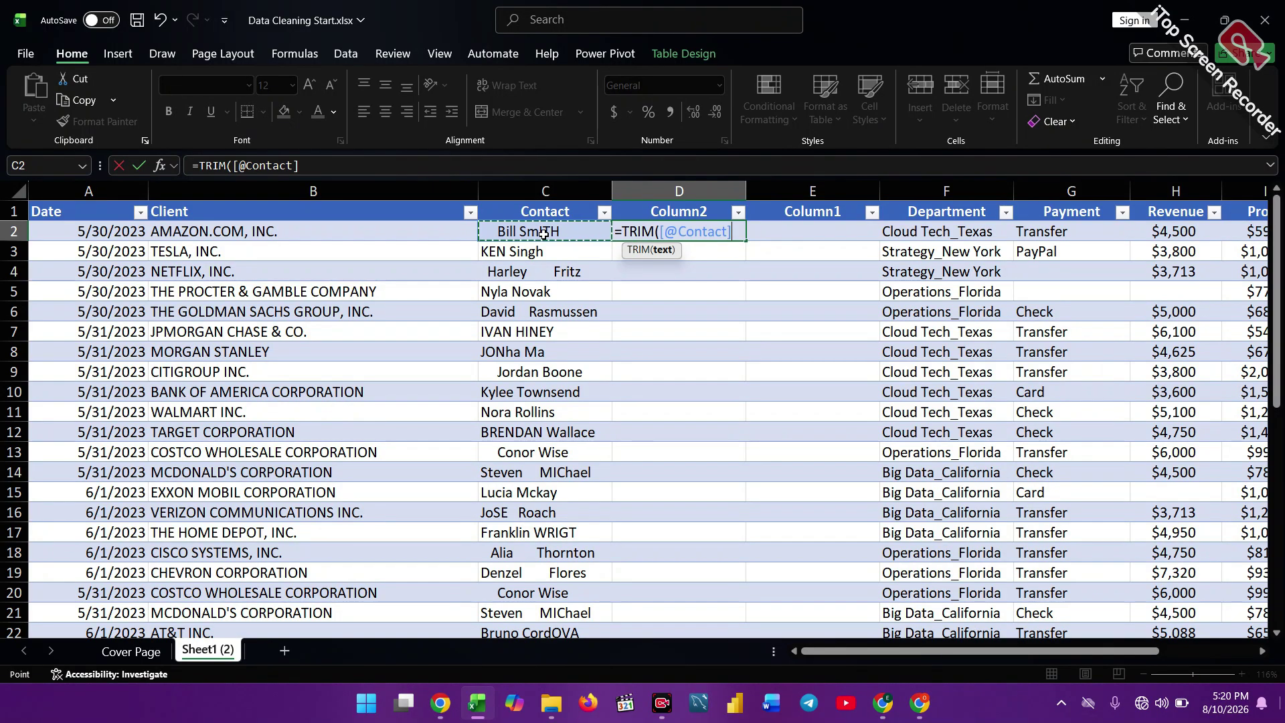
pyautogui.click(666, 229)
pyautogui.press('Return')
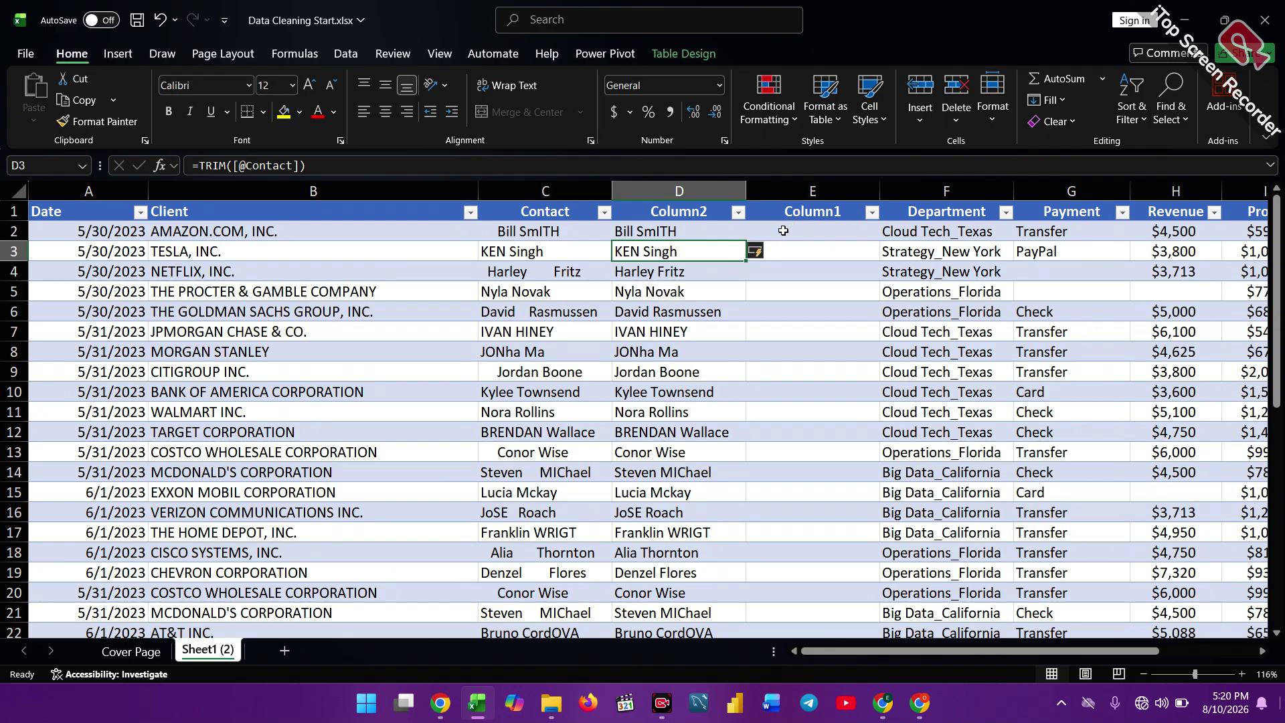
pyautogui.click(783, 230)
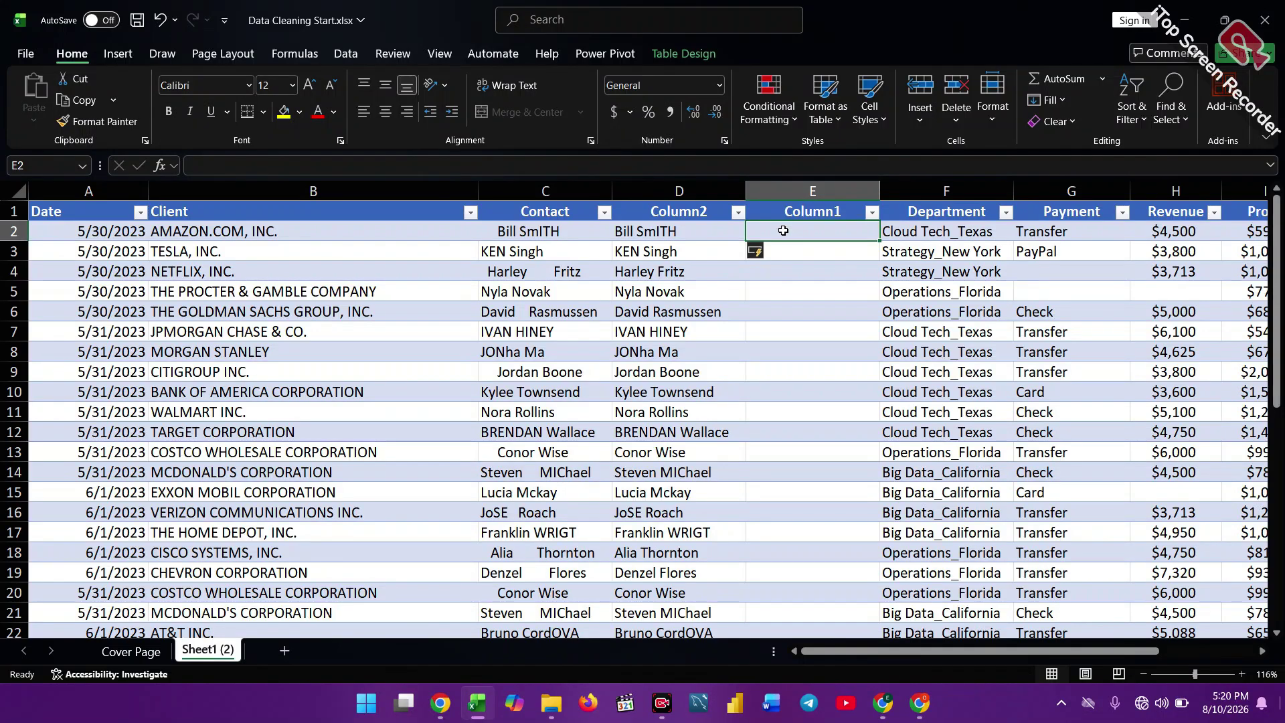
pyautogui.write('=')
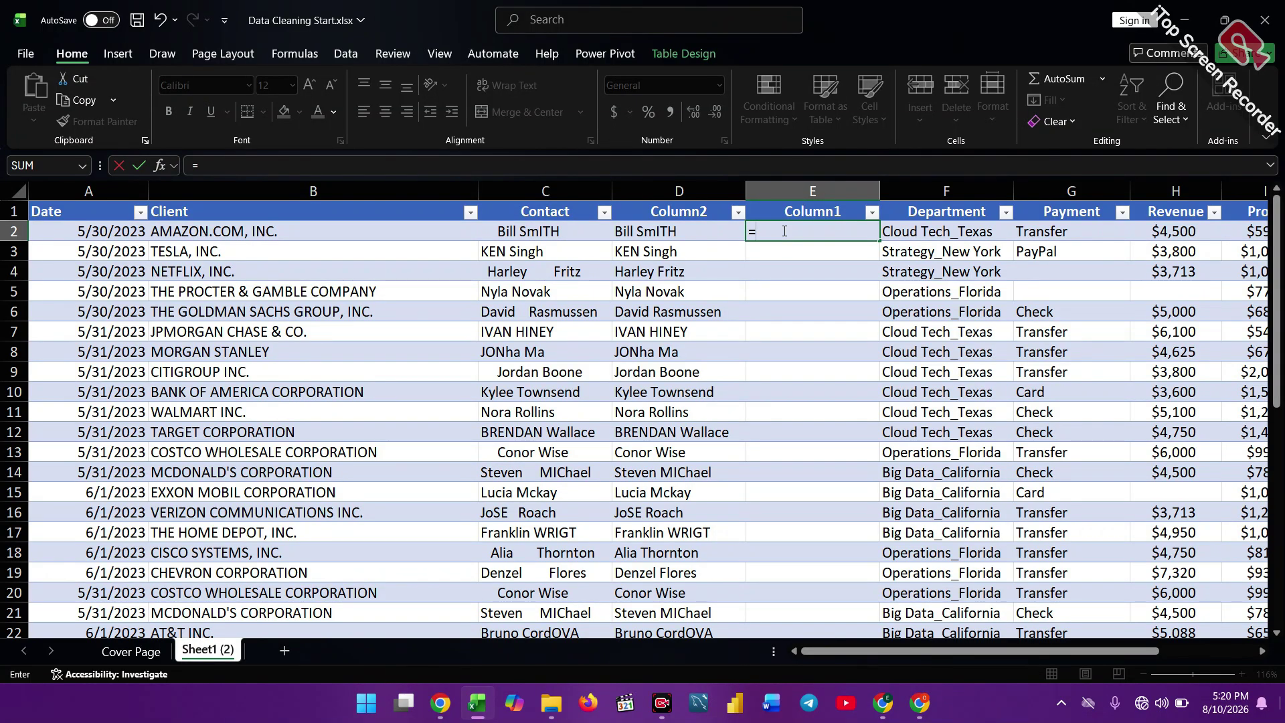
pyautogui.write('P')
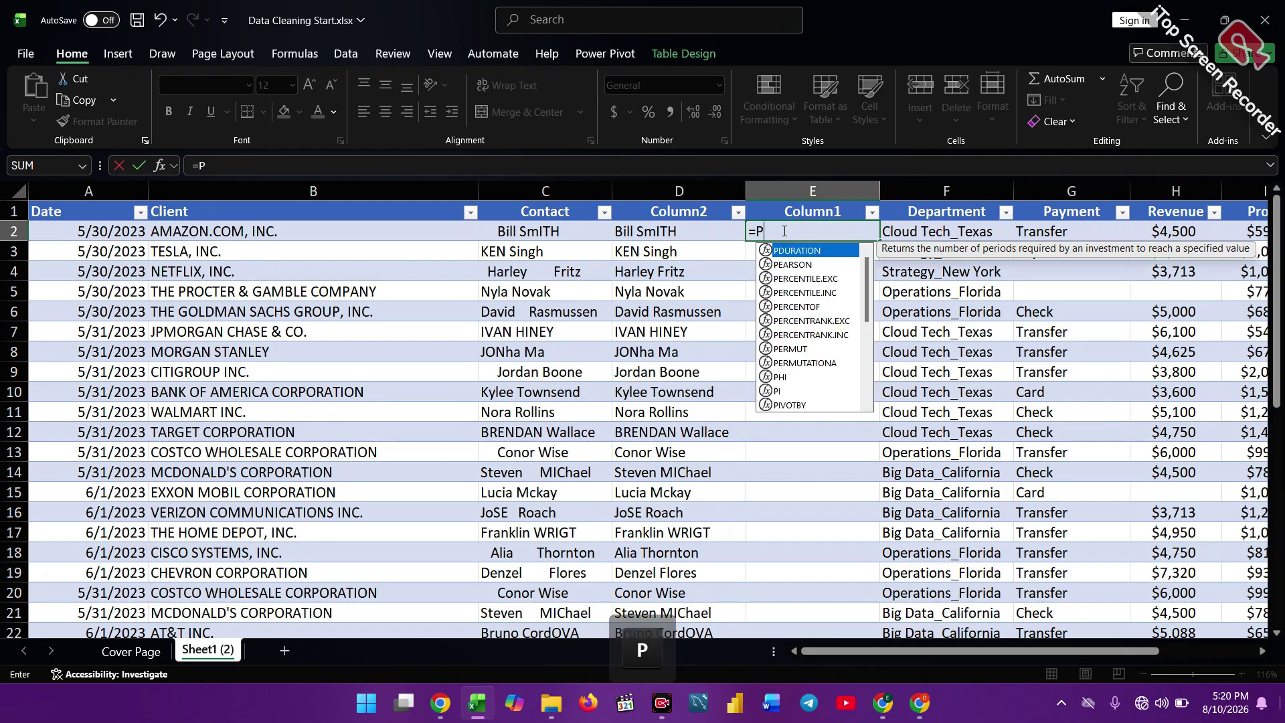
pyautogui.write('ROPER')
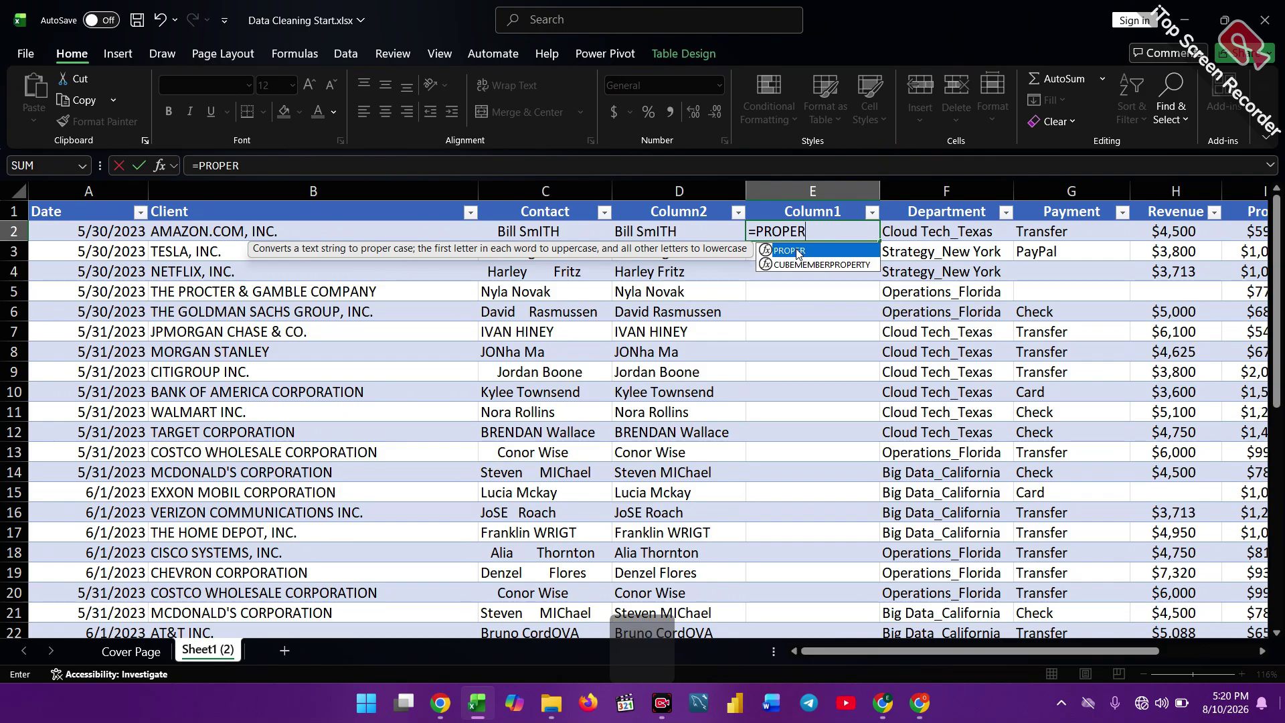
pyautogui.doubleClick(798, 251)
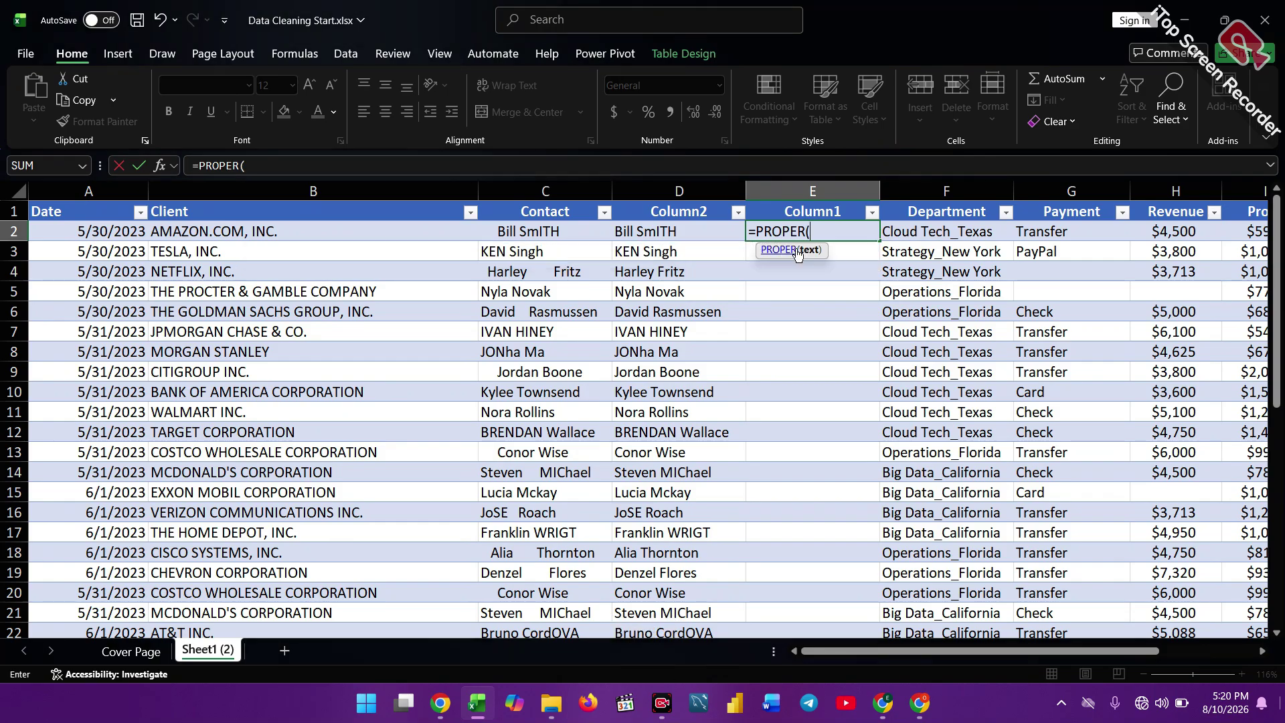
pyautogui.click(664, 230)
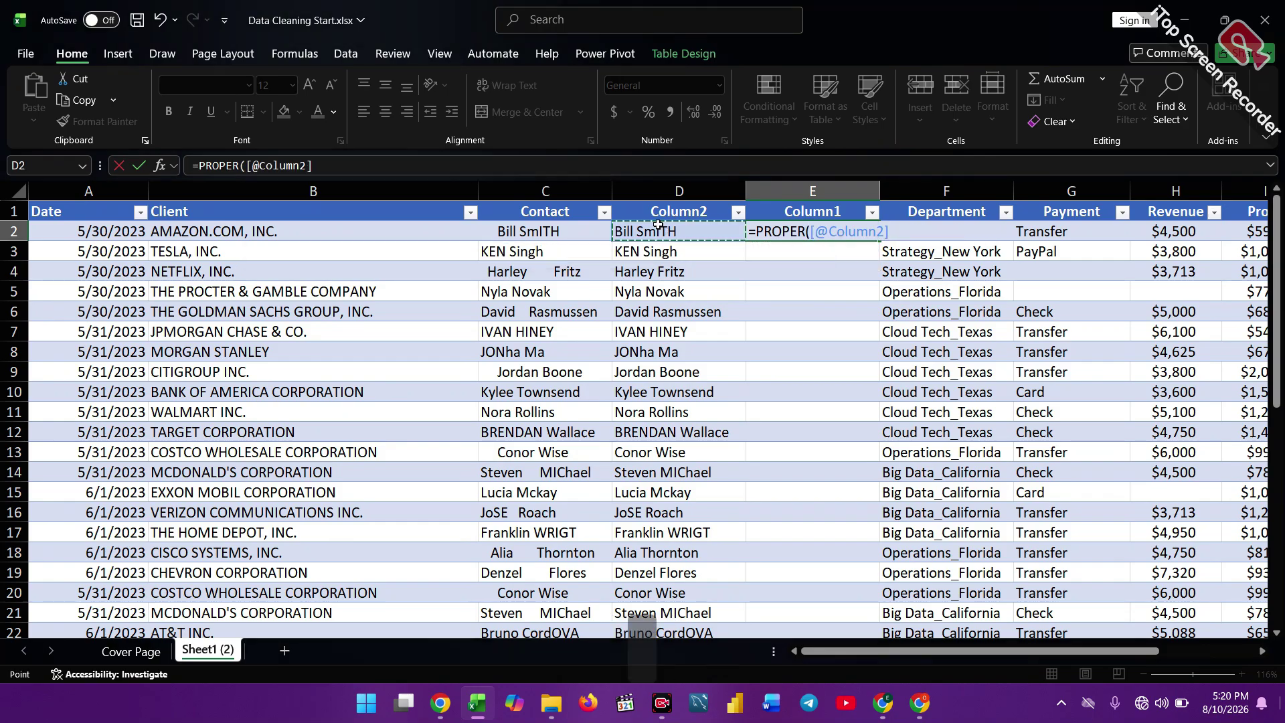
pyautogui.press('Return')
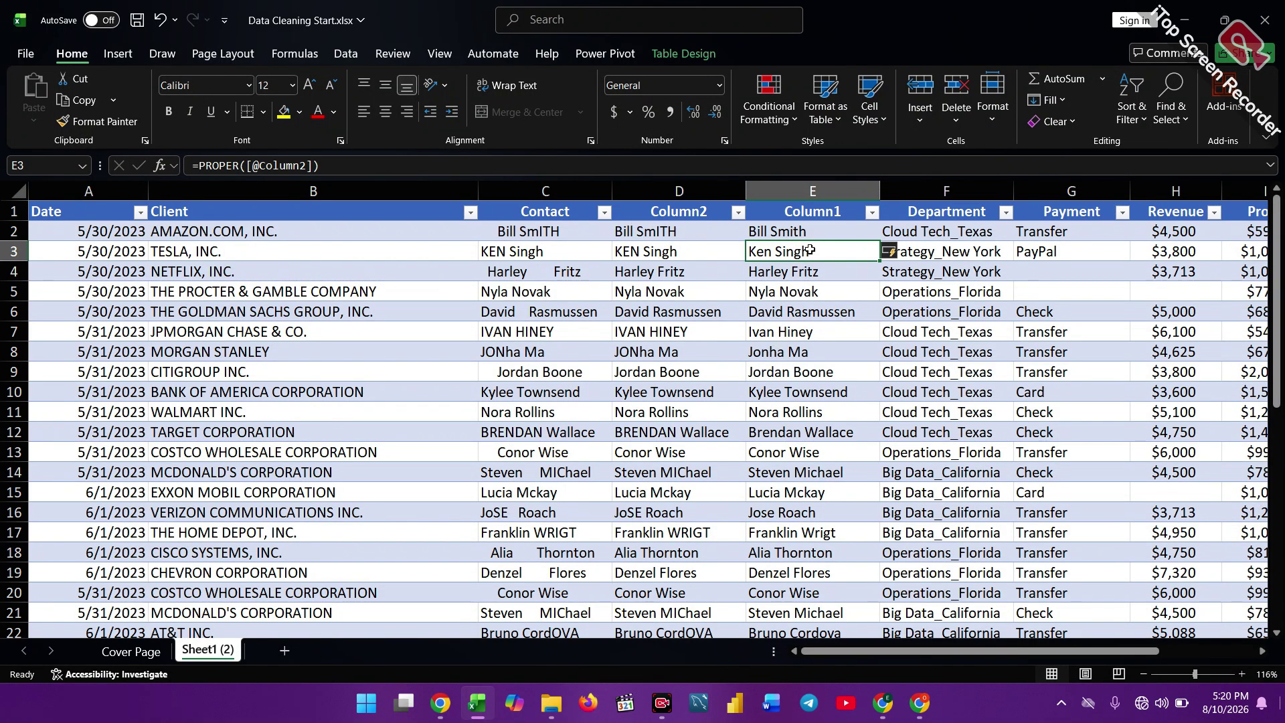
# Copy all the Column1 names from E2 to E32 and paste them over themselves as values only.
pyautogui.moveTo(815, 228); pyautogui.dragTo(779, 588)
pyautogui.hotkey('ctrl', 'c')
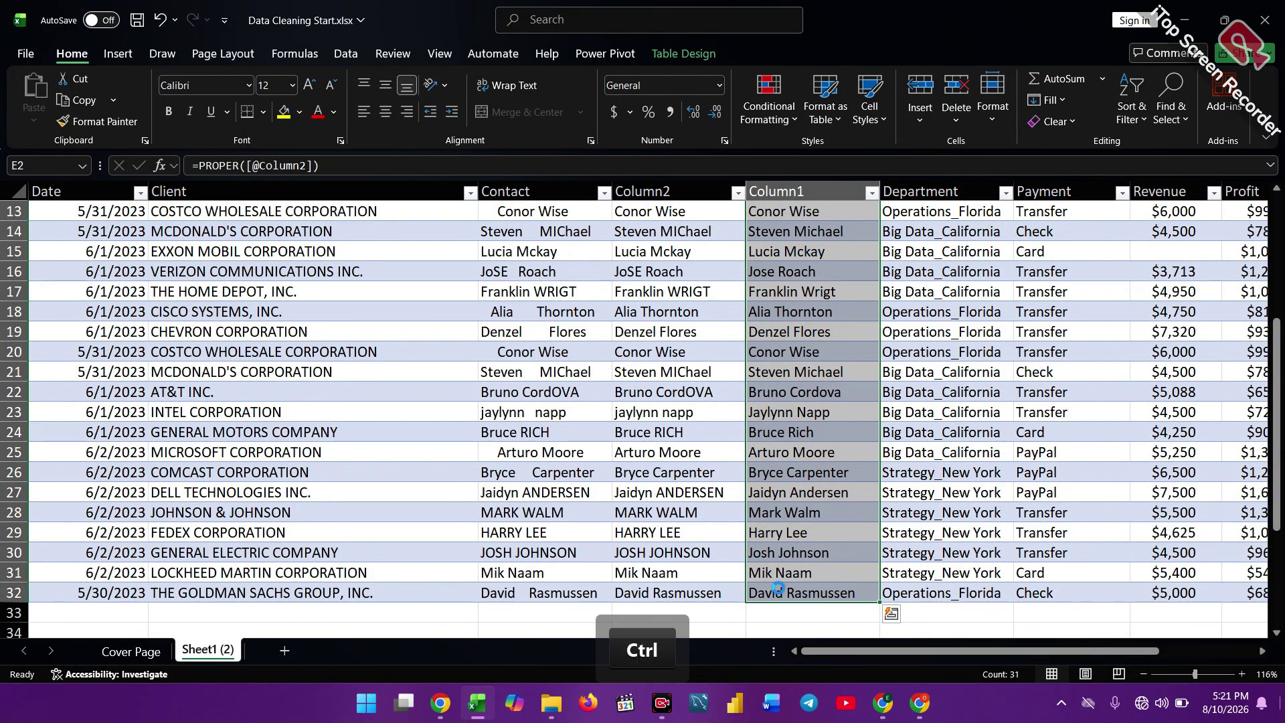
pyautogui.click(896, 616)
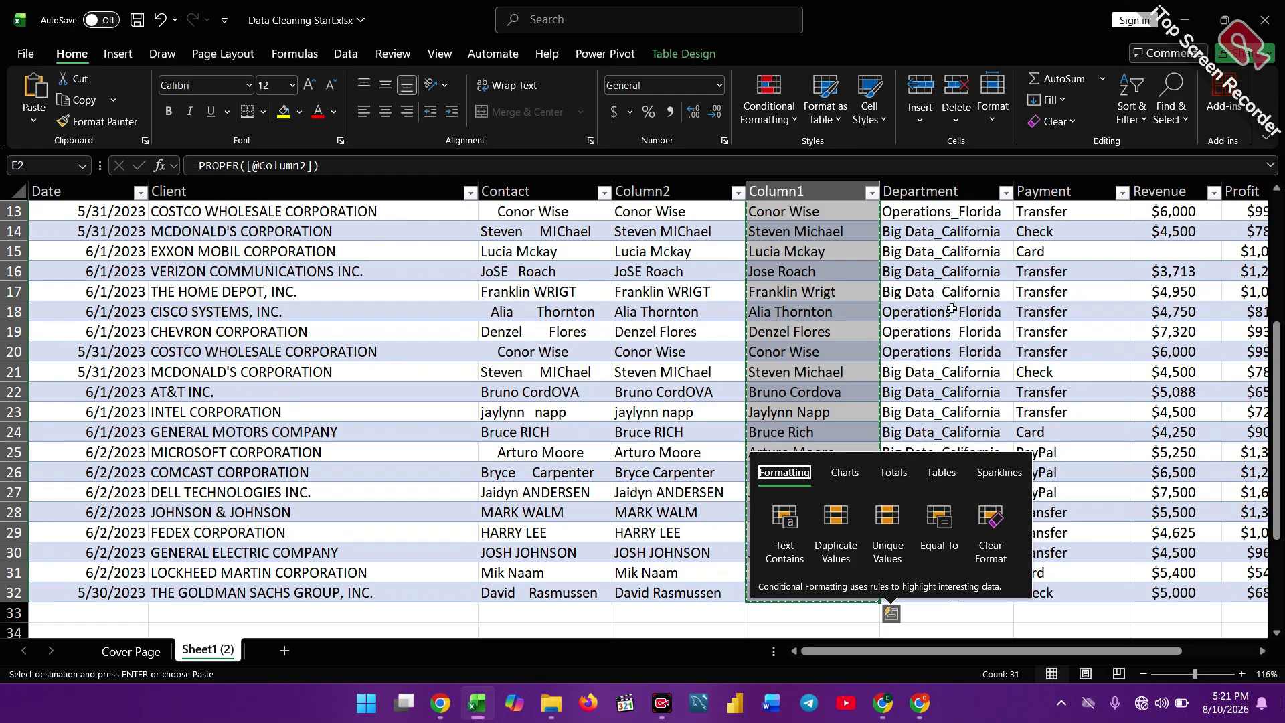
pyautogui.scroll(4, 950, 309)
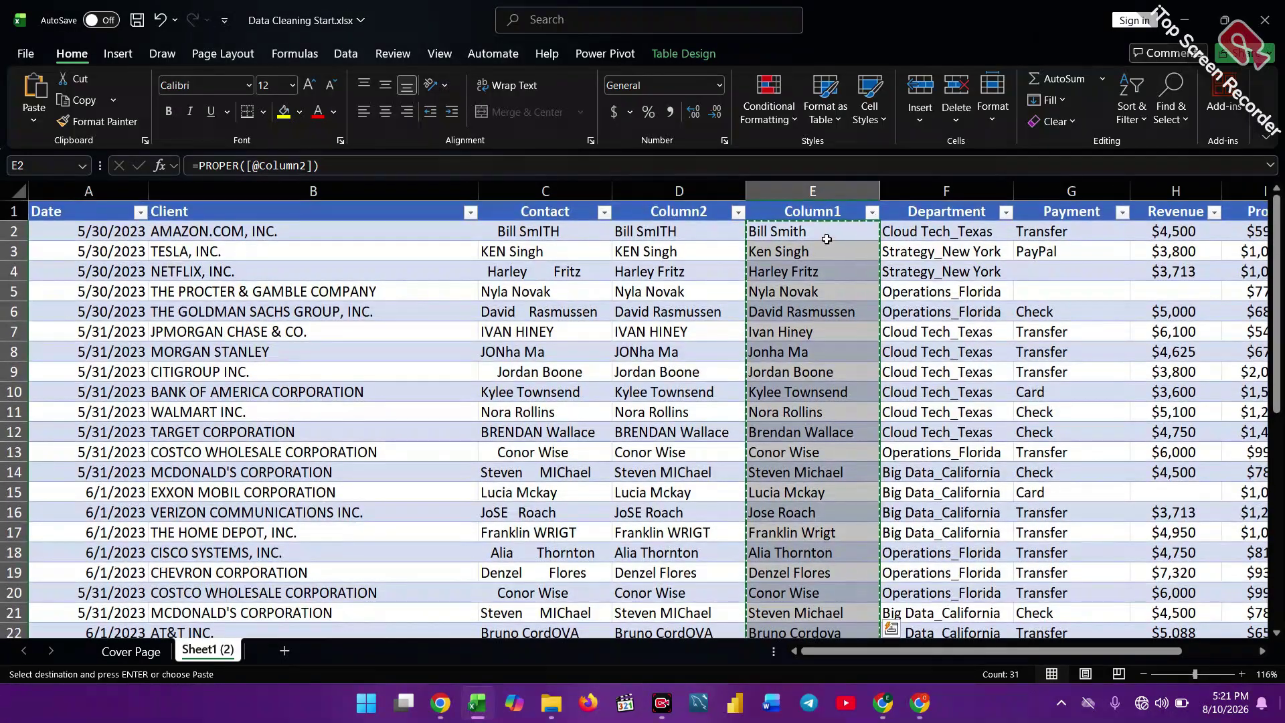
pyautogui.press('ctrl')
pyautogui.hotkey('ctrl', 'v')
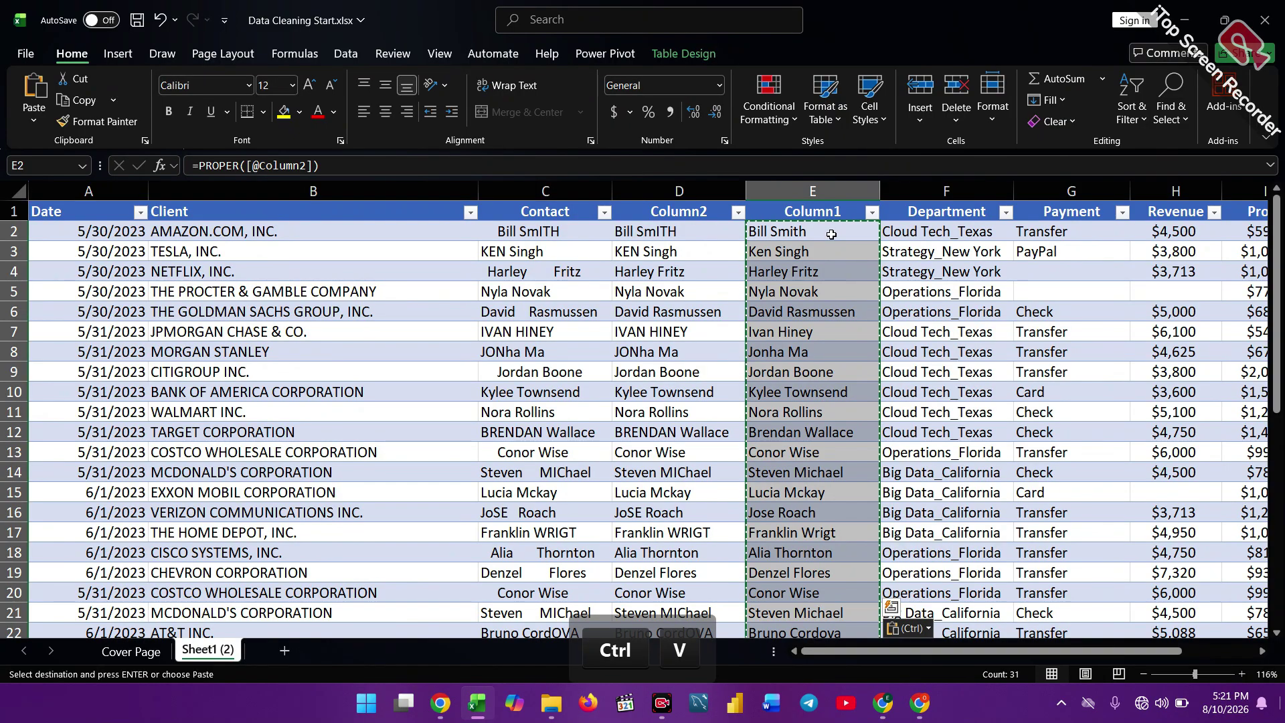
pyautogui.click(928, 629)
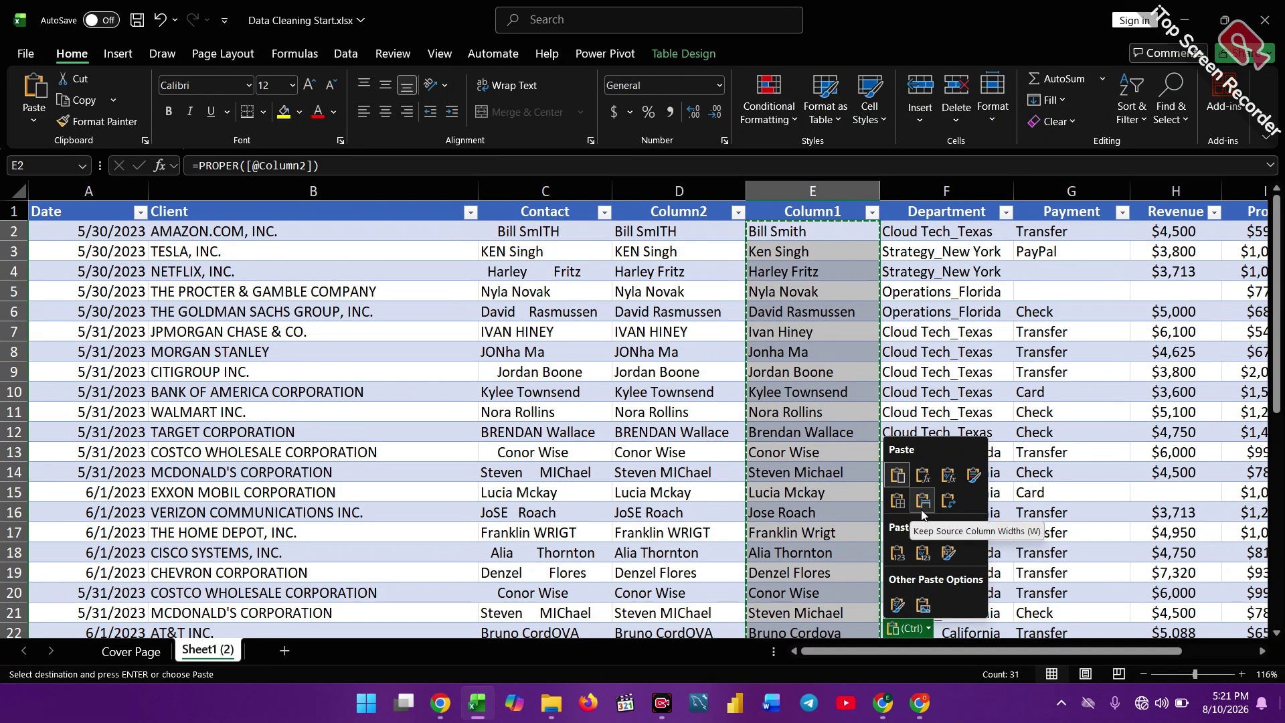
pyautogui.click(897, 563)
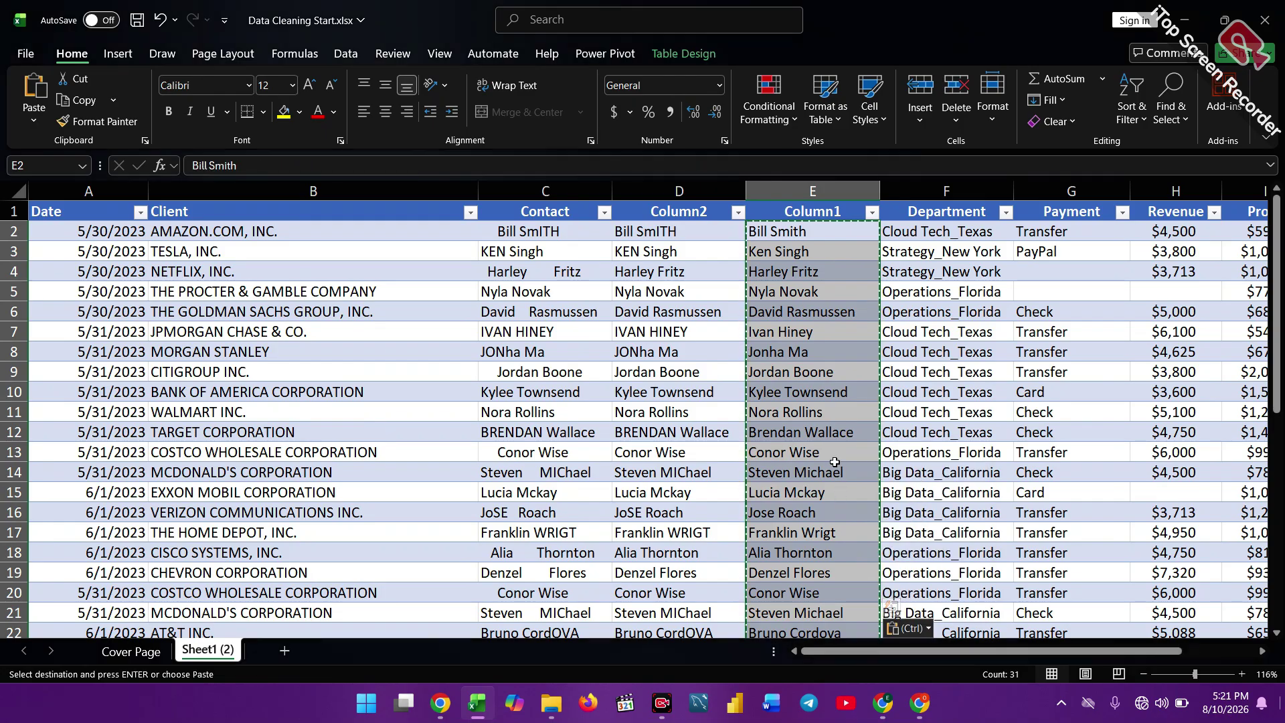
pyautogui.click(821, 305)
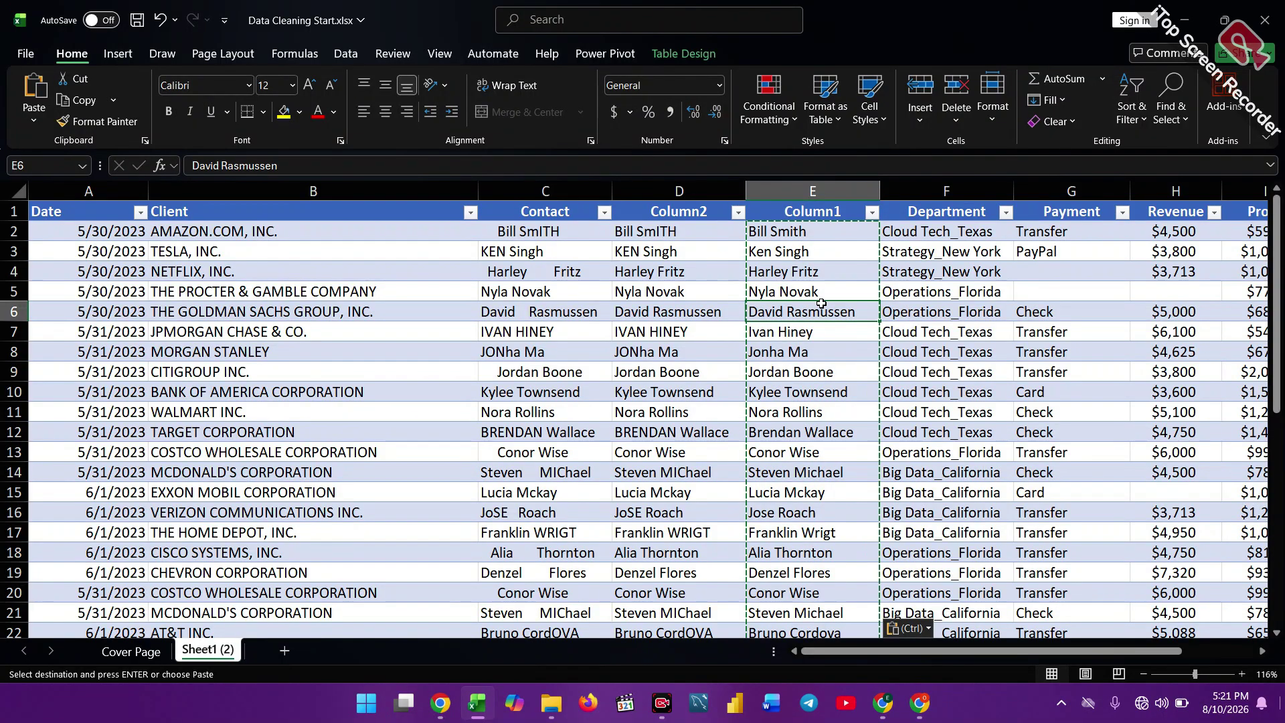
# Replace the Column1 header in cell E1 with Contact.
pyautogui.click(809, 210)
pyautogui.doubleClick(810, 210)
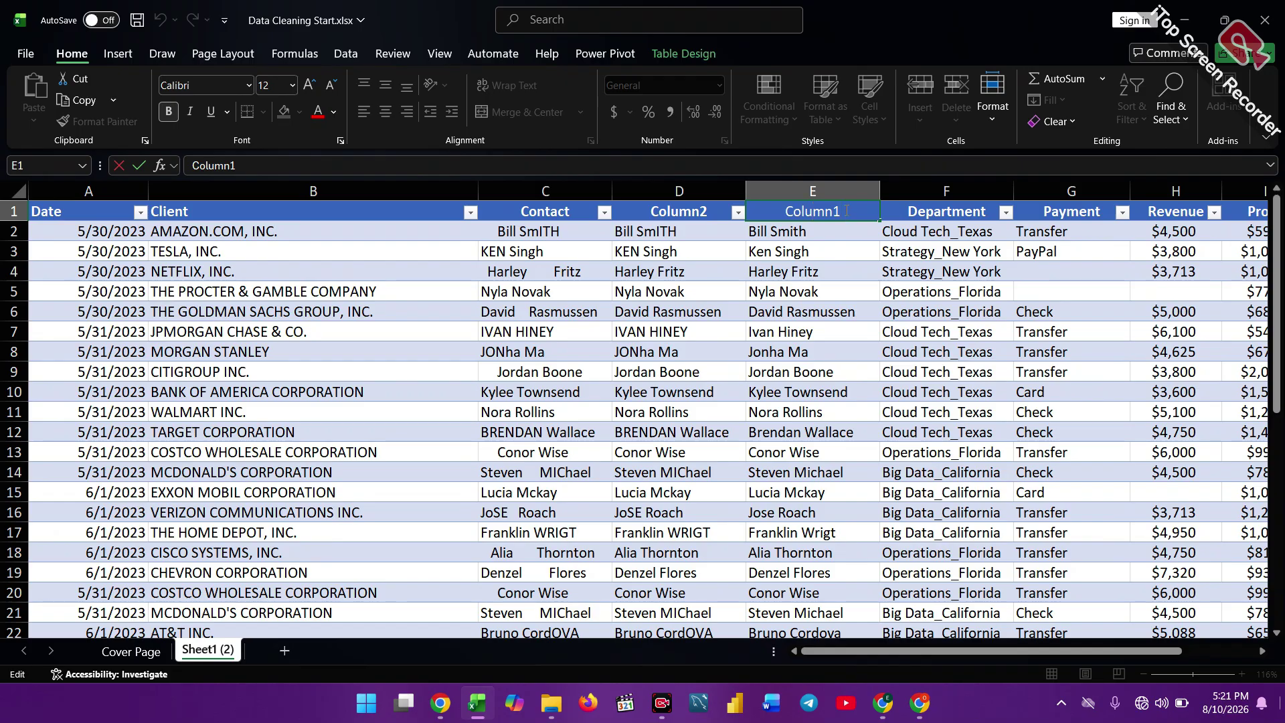
pyautogui.press('BackSpace')
pyautogui.press('BackSpace')
pyautogui.press('BackSpace')
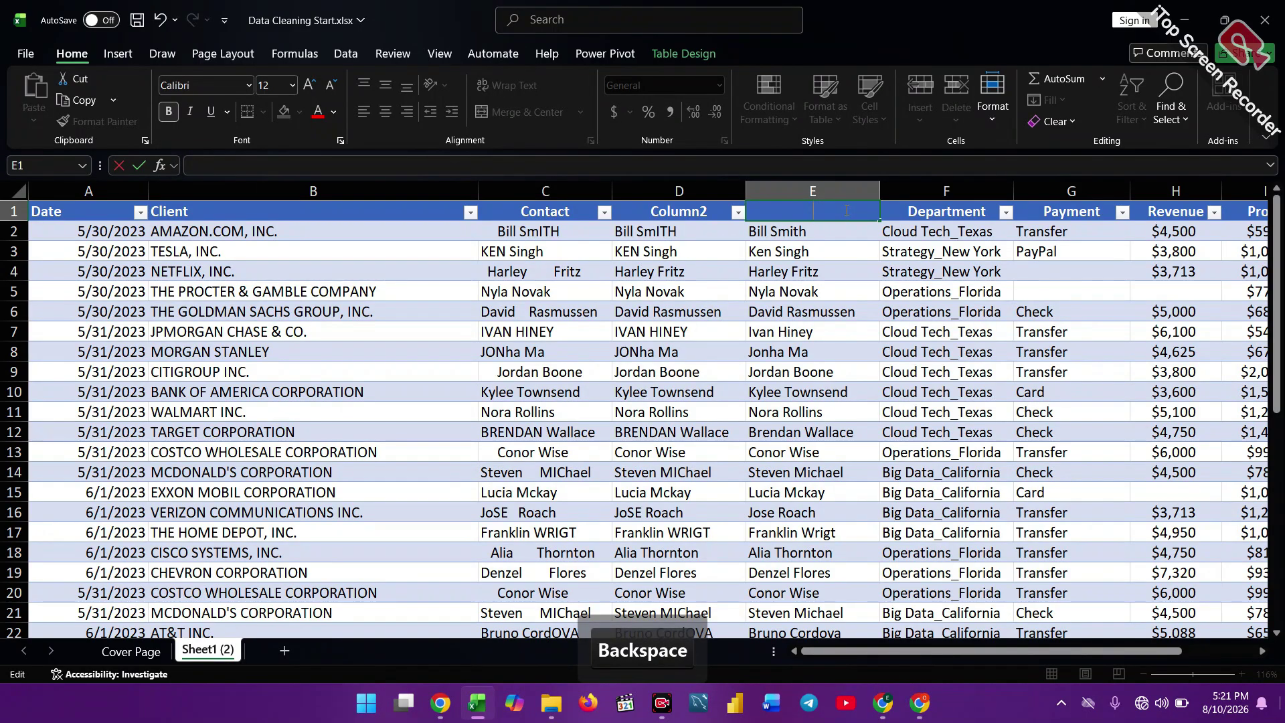
pyautogui.press('capslock')
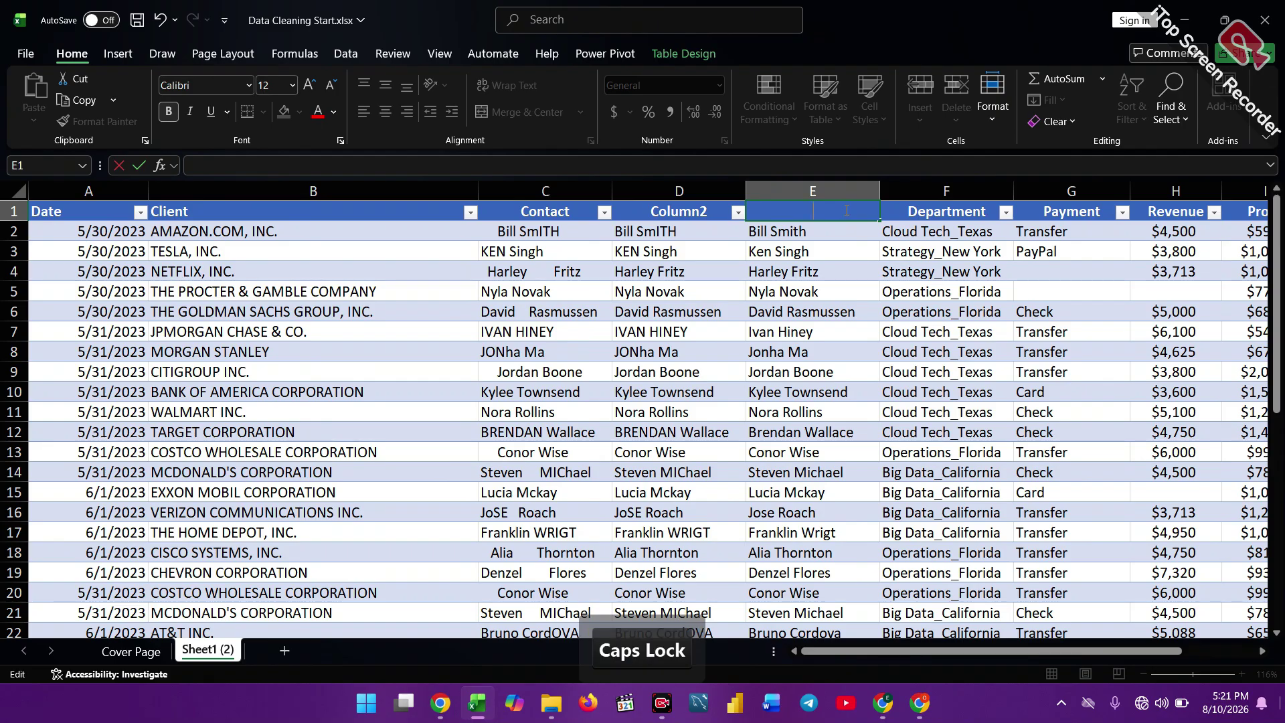
pyautogui.write('Con')
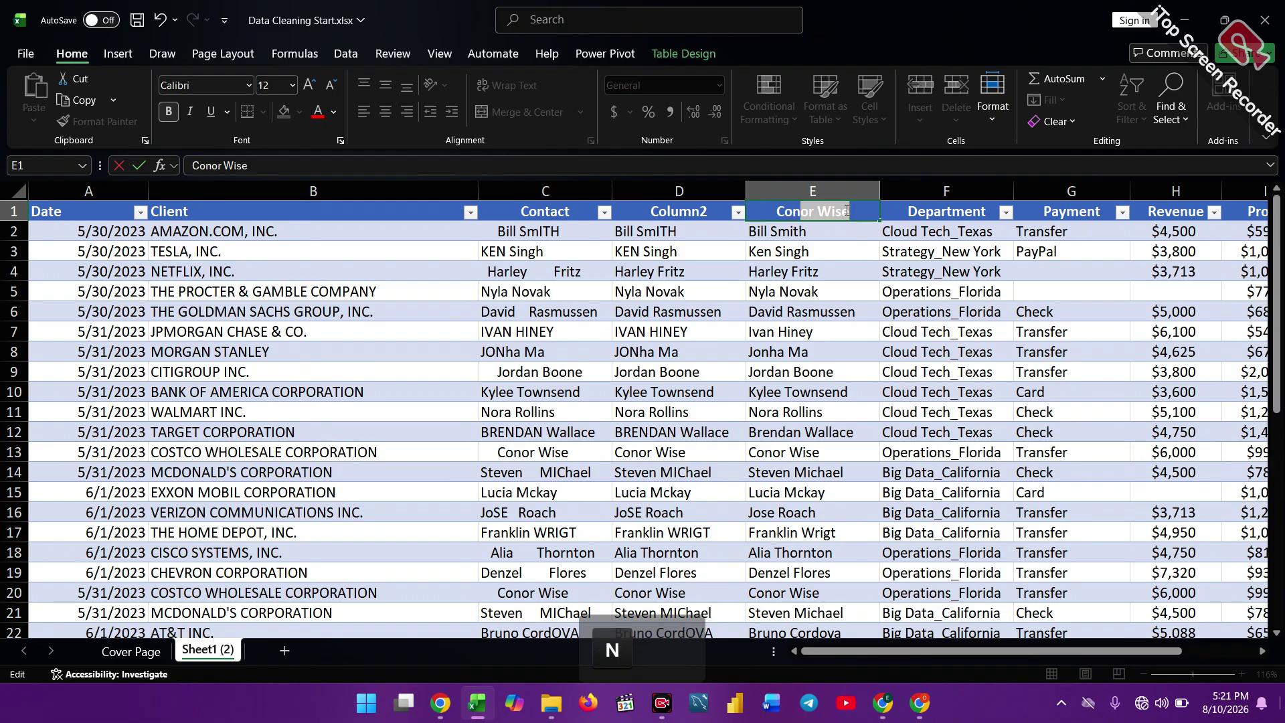
pyautogui.write('tact')
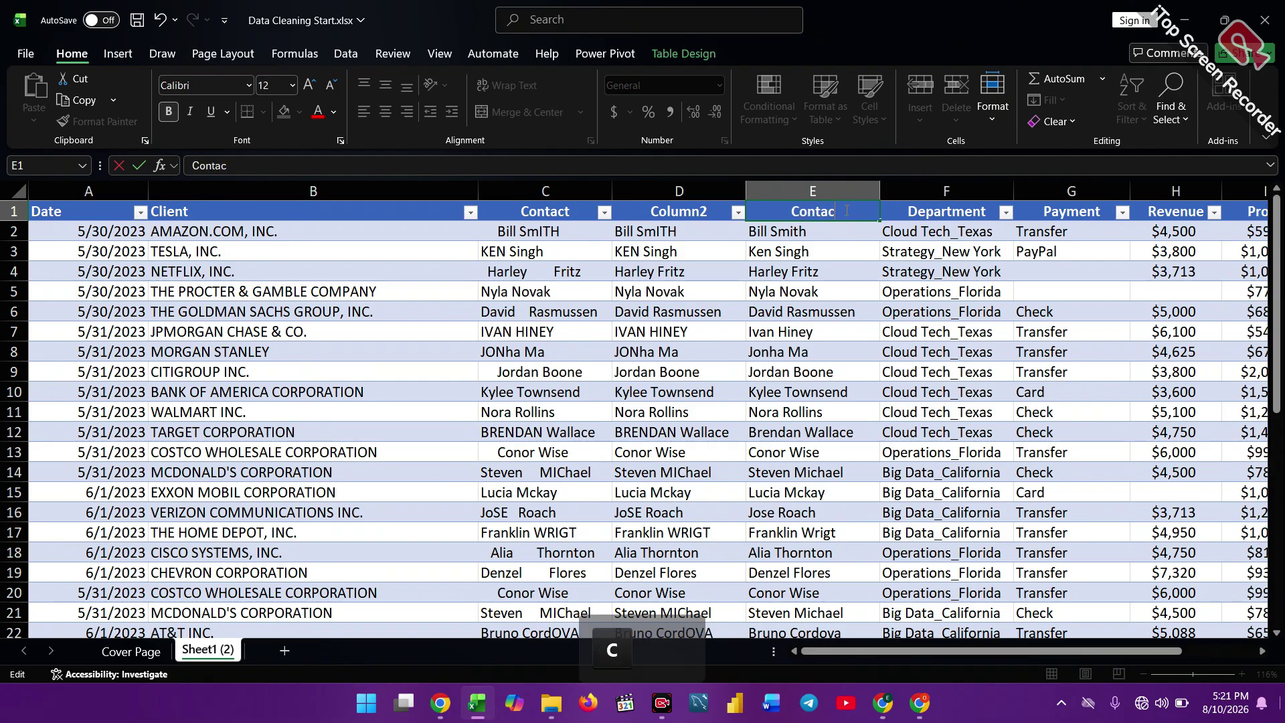
pyautogui.press('Return')
# Delete the helper column Column2 and the original untidied Contact column.
pyautogui.click(677, 191)
pyautogui.rightClick(678, 191)
pyautogui.press('Escape')
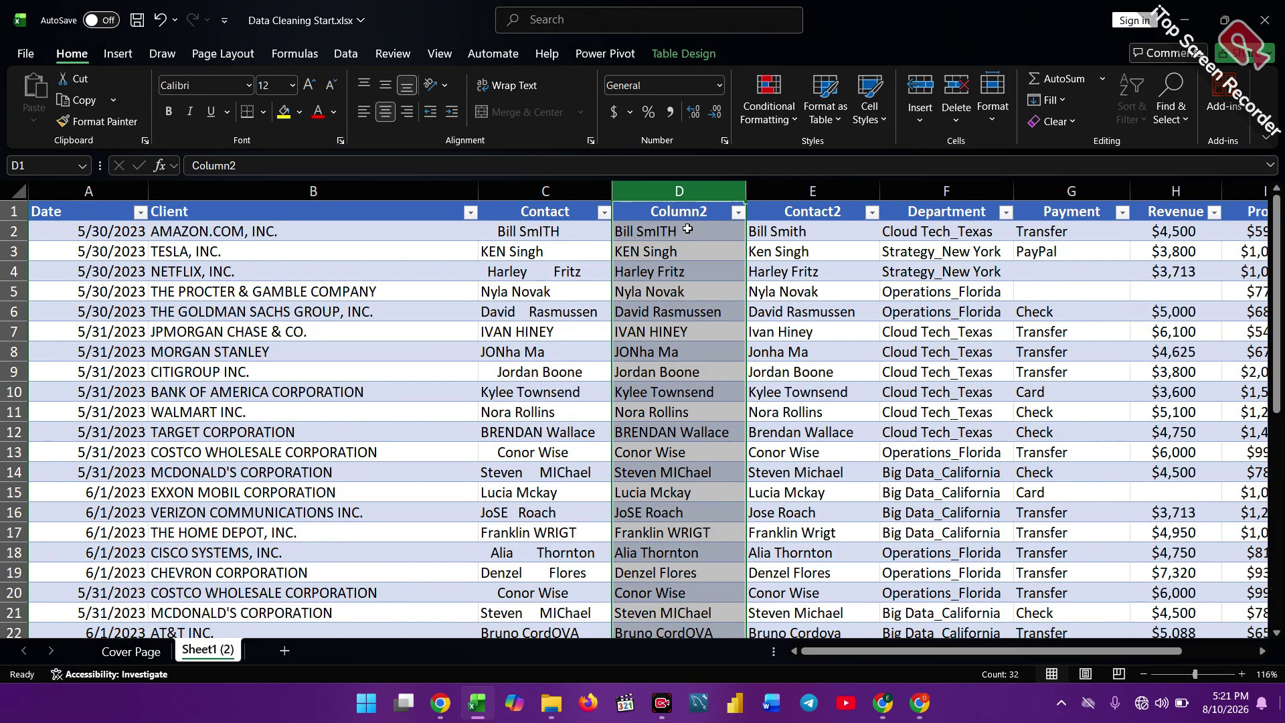
pyautogui.rightClick(679, 191)
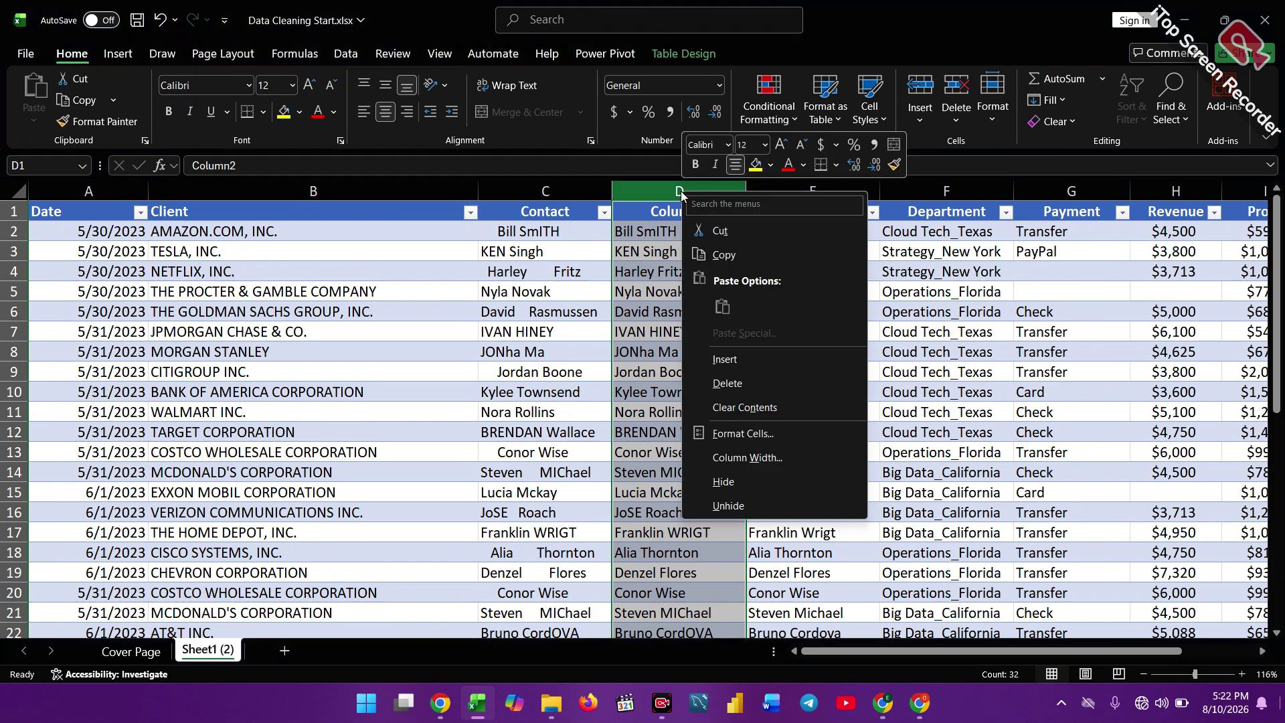
pyautogui.click(722, 382)
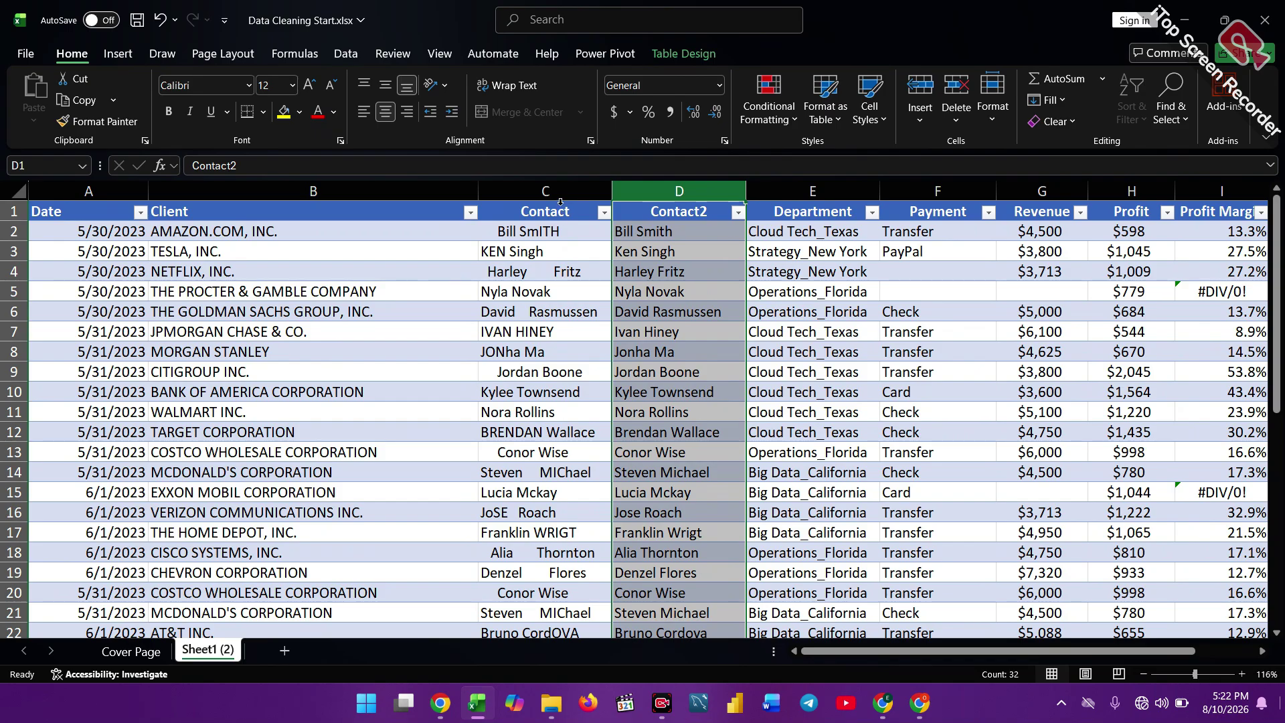
pyautogui.click(556, 191)
pyautogui.rightClick(556, 191)
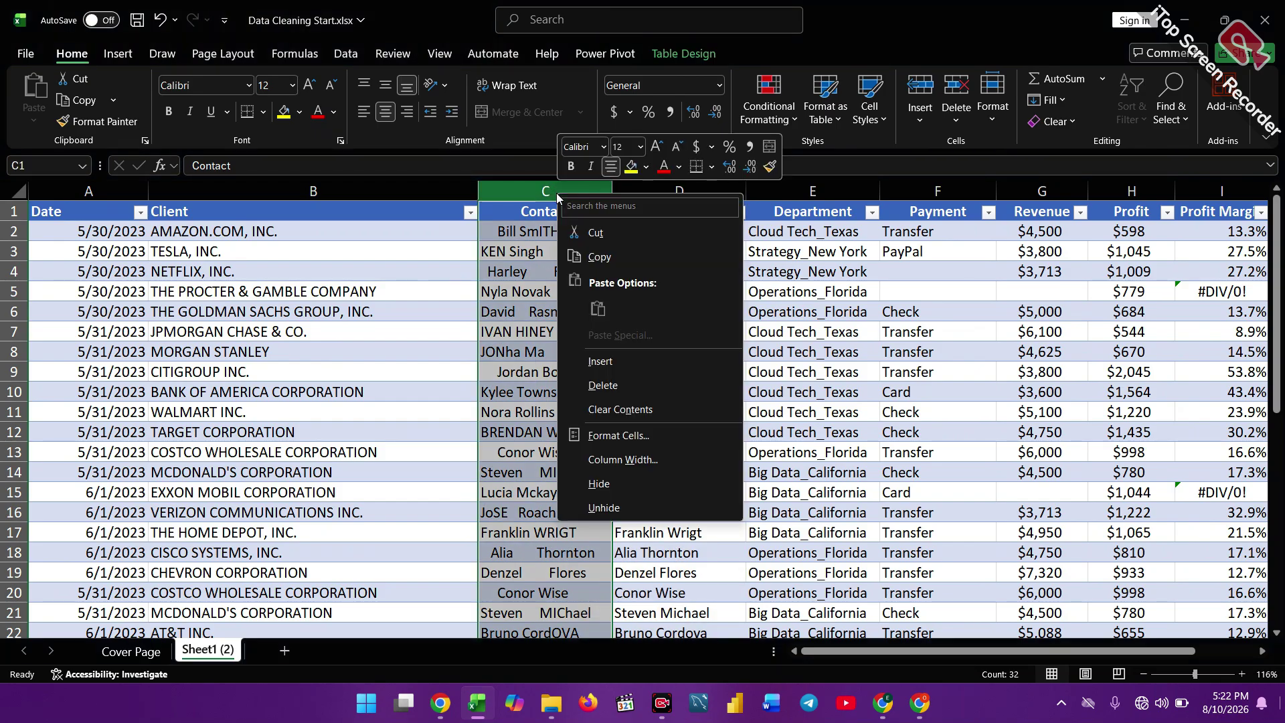
pyautogui.click(601, 387)
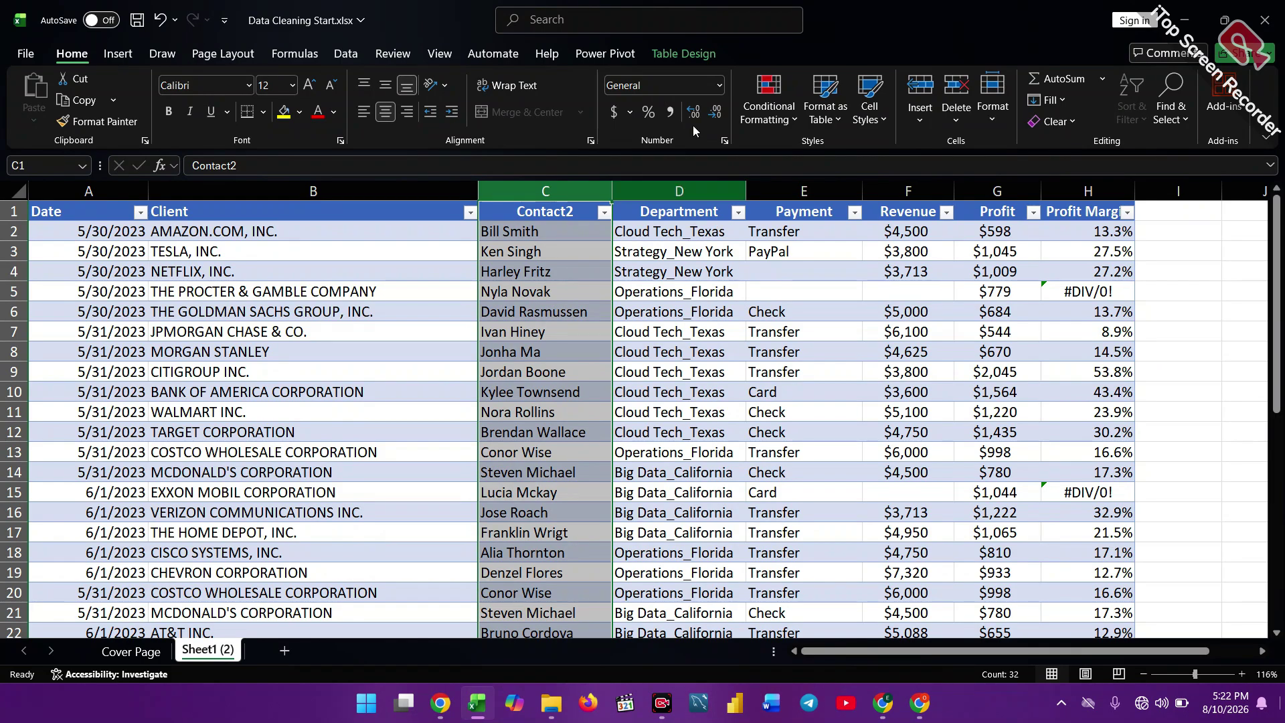
# Insert one blank column between the Department and Payment columns.
pyautogui.click(685, 215)
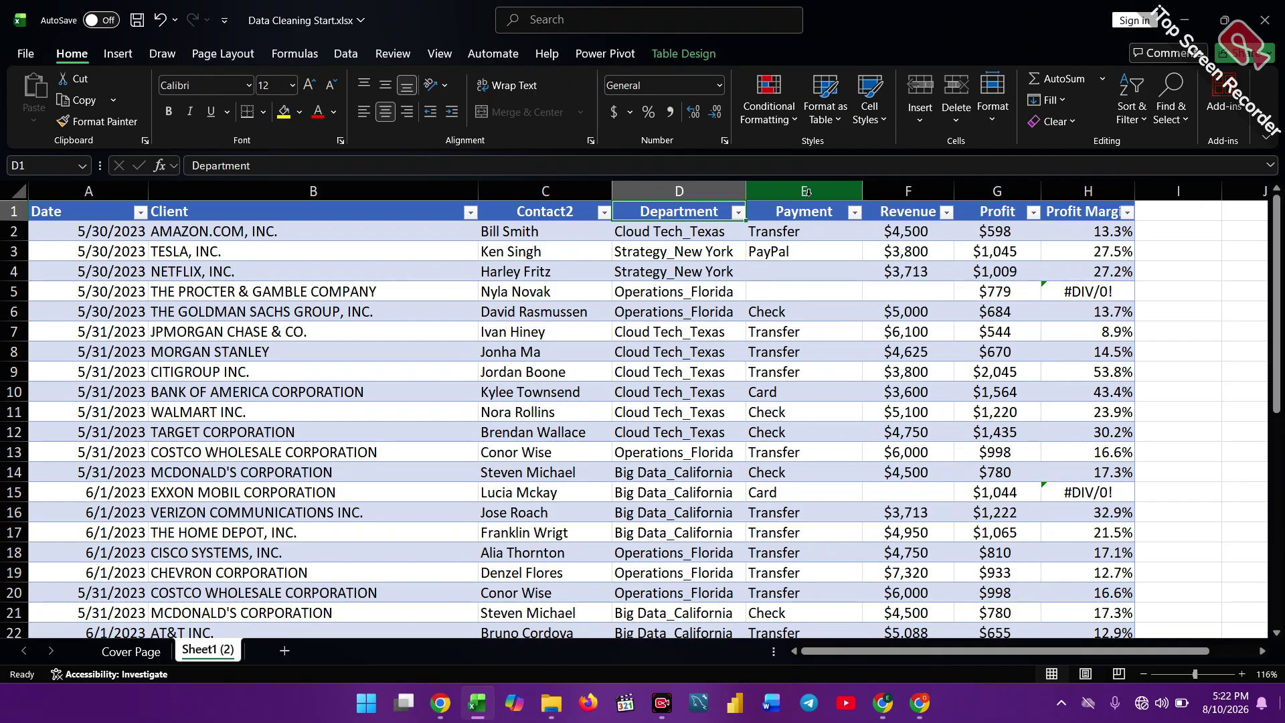
pyautogui.click(780, 188)
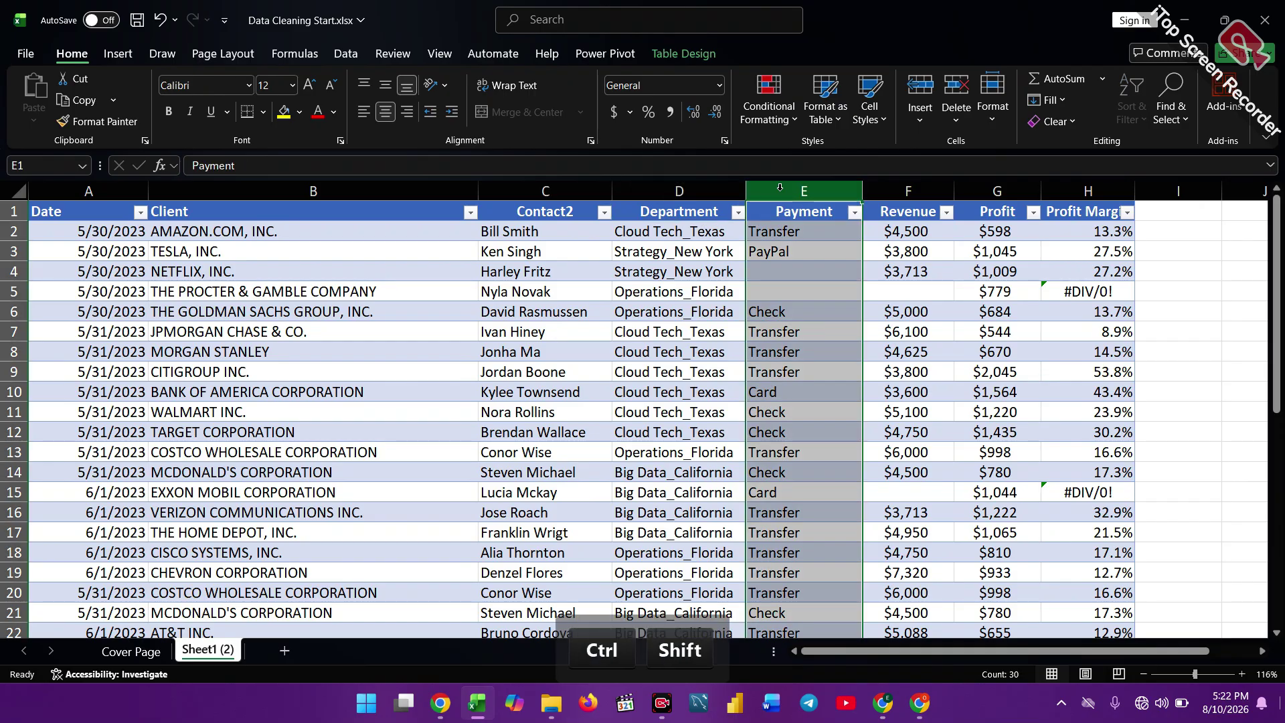
pyautogui.hotkey('ctrl', 'shift', '=')
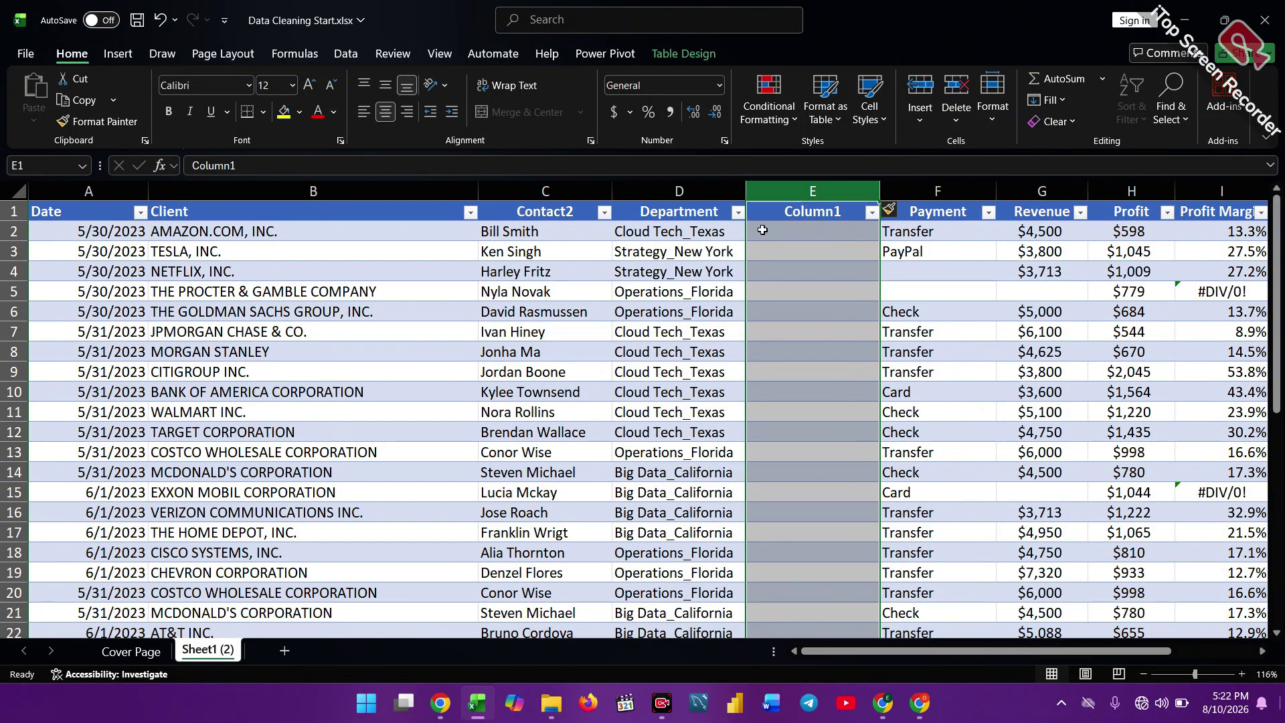
# Split the Department values in D2 to D32 into two columns with Text to Columns, delimited by an underscore.
pyautogui.click(686, 228)
pyautogui.moveTo(685, 225); pyautogui.dragTo(674, 393)
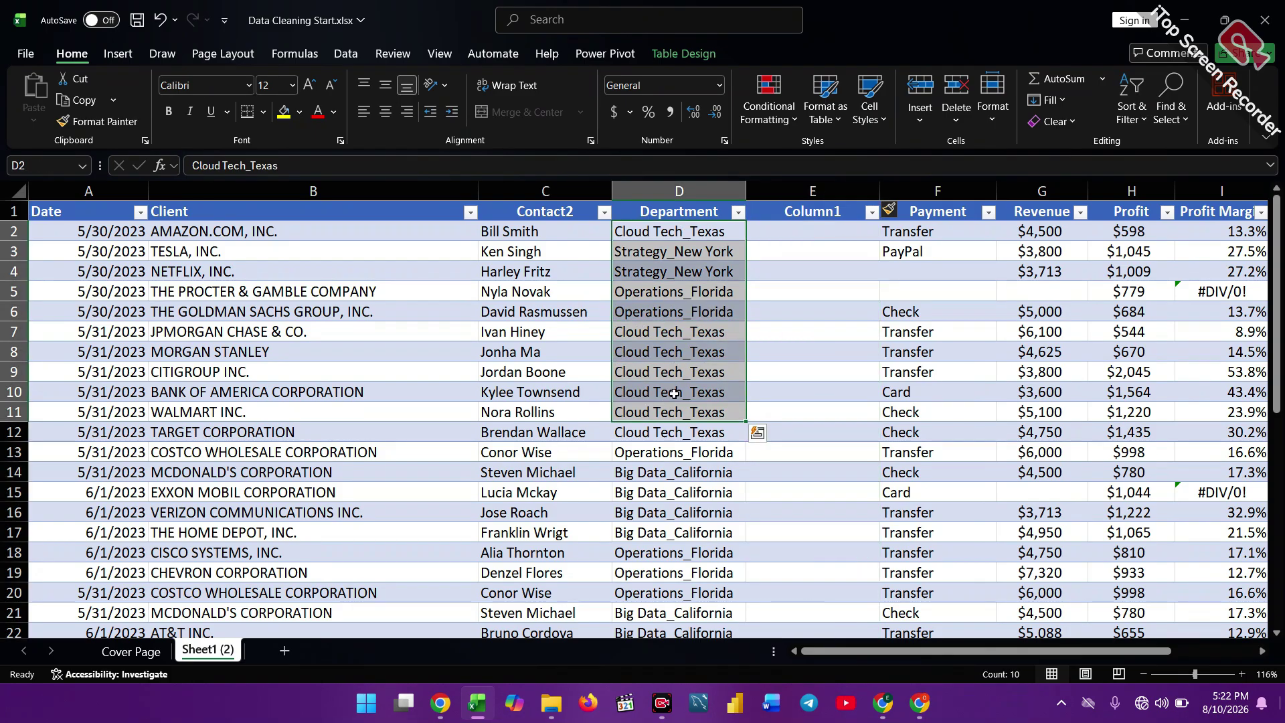
pyautogui.click(761, 271)
pyautogui.click(659, 228)
pyautogui.moveTo(659, 227); pyautogui.dragTo(658, 605)
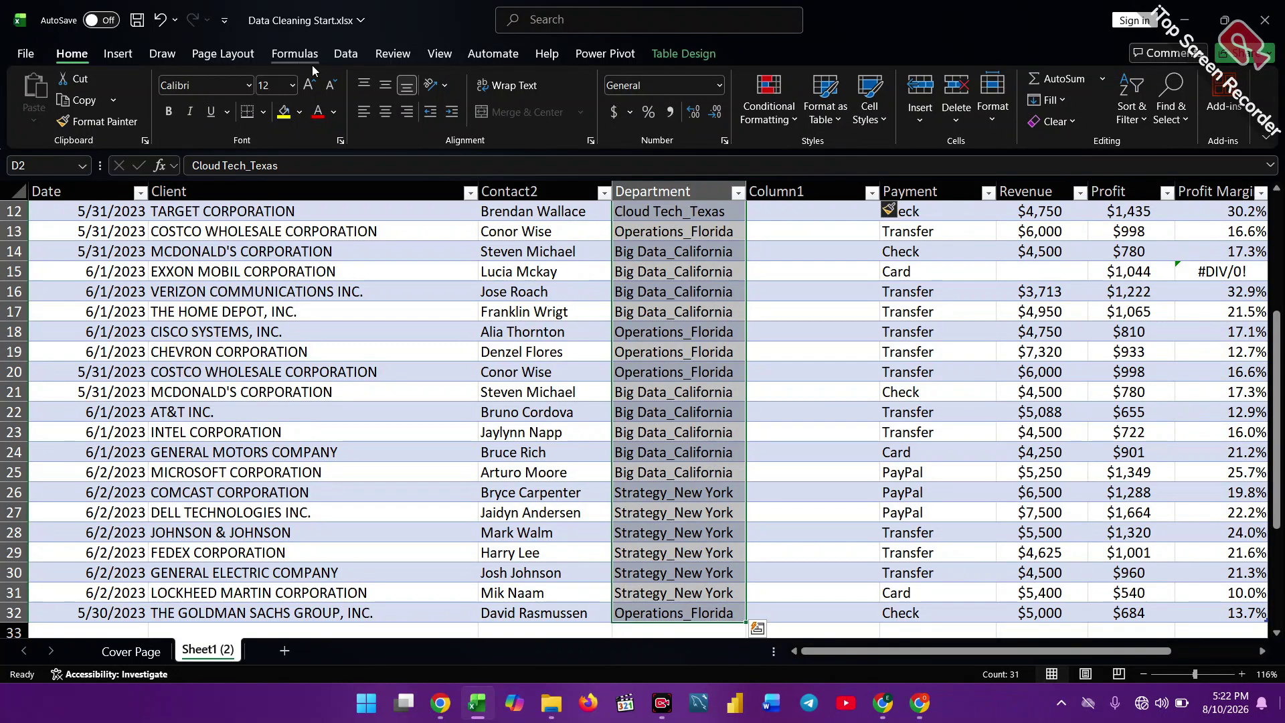
pyautogui.click(352, 59)
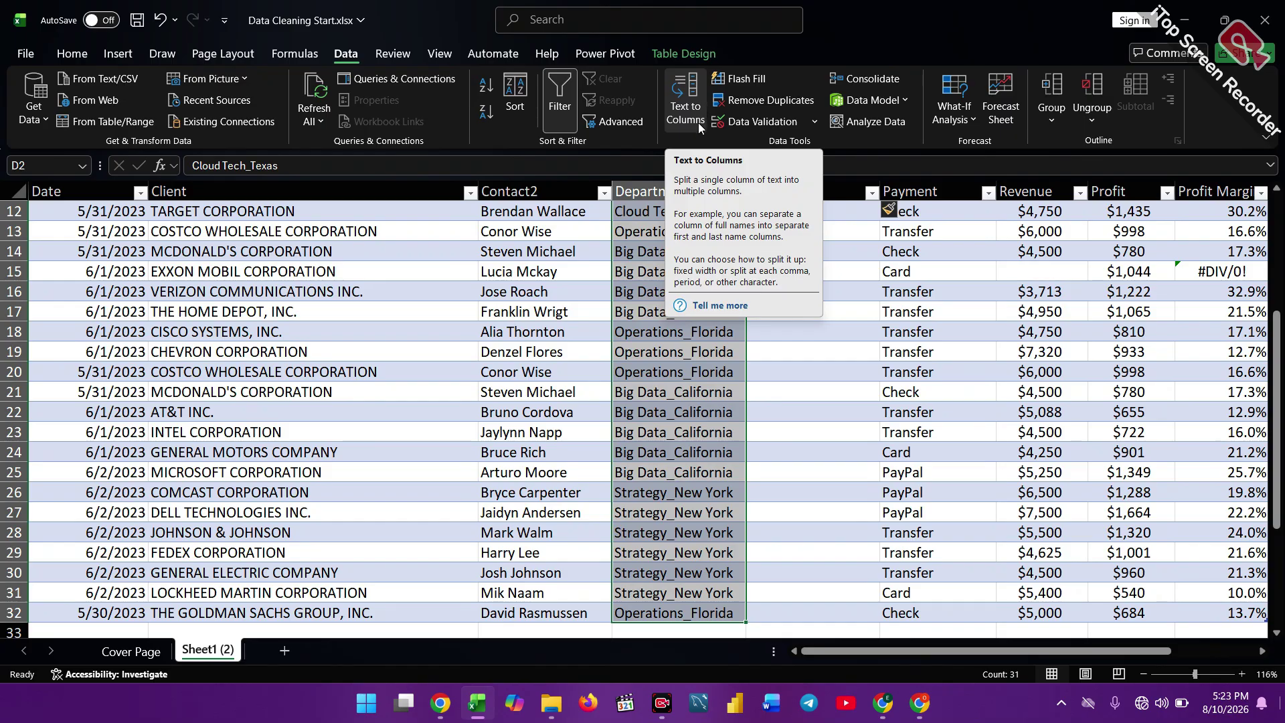
pyautogui.click(695, 121)
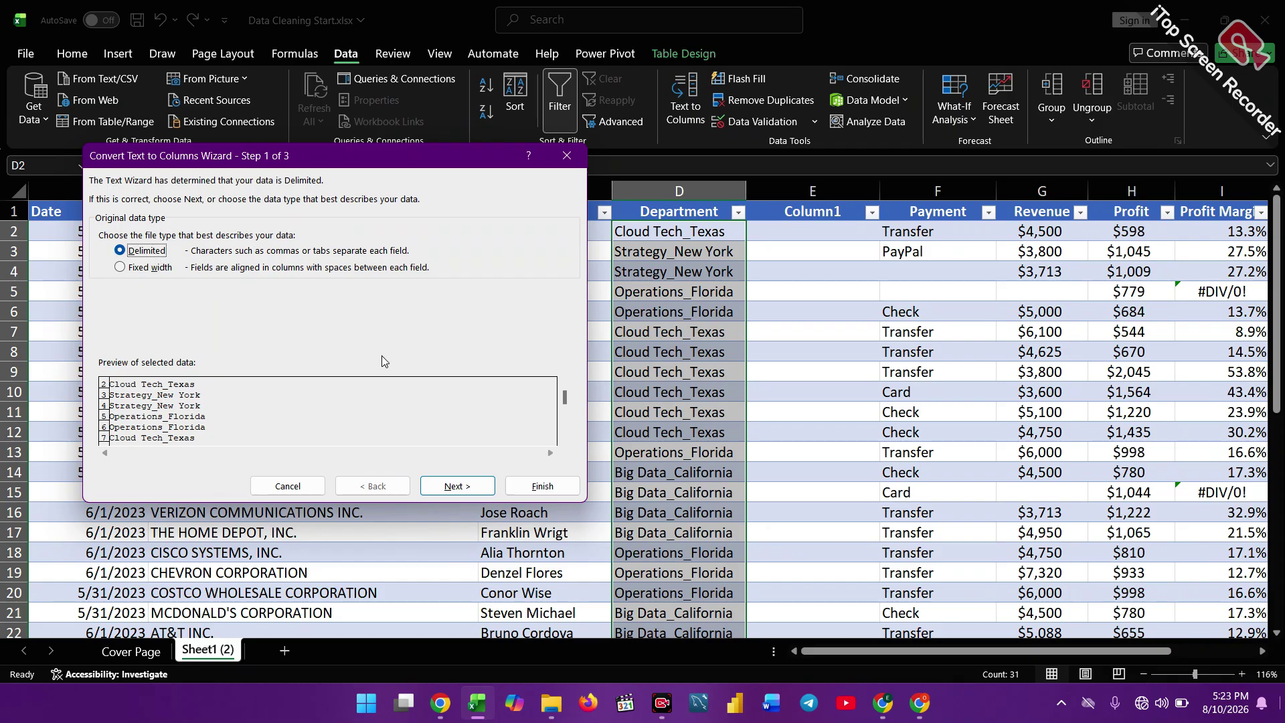
pyautogui.click(451, 488)
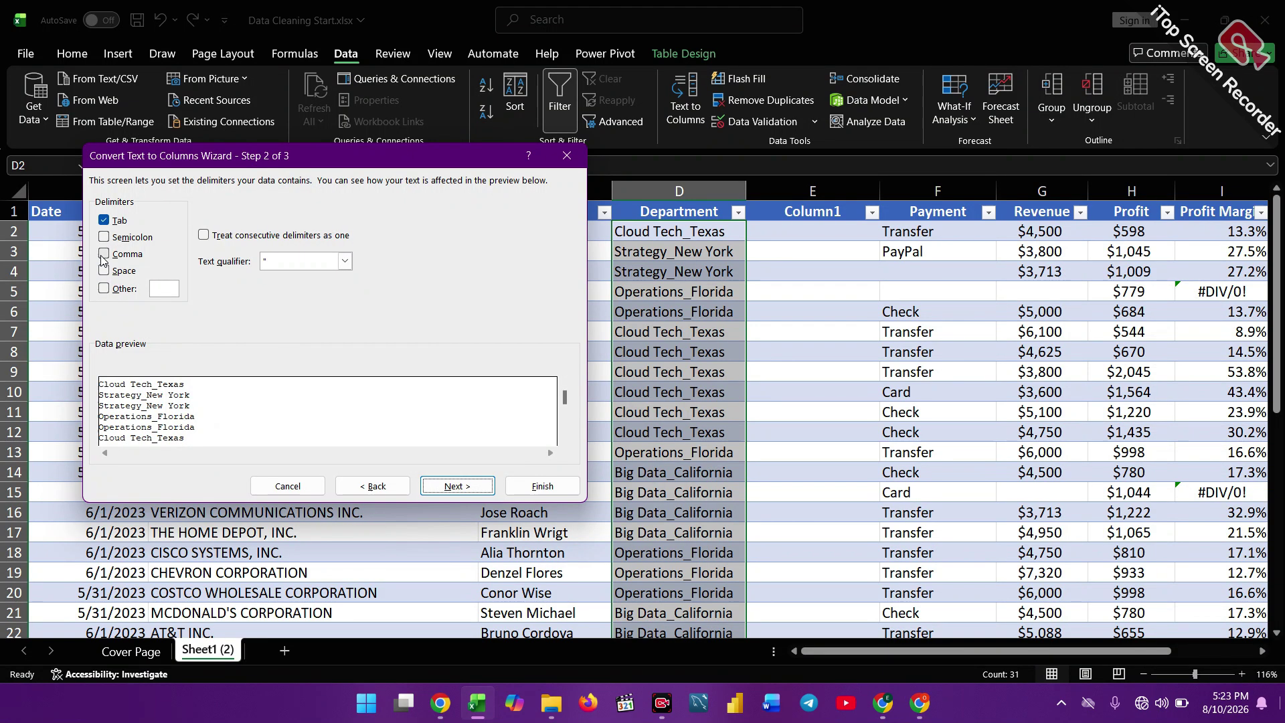
pyautogui.click(104, 289)
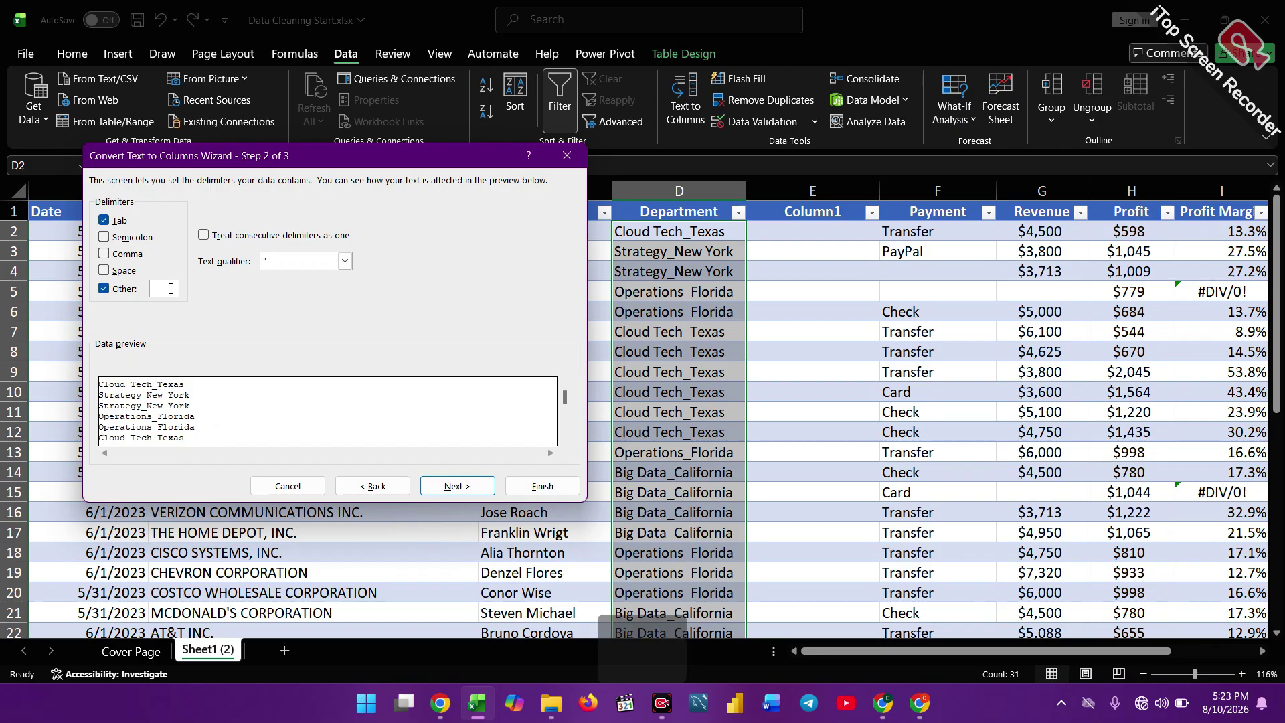
pyautogui.write('_')
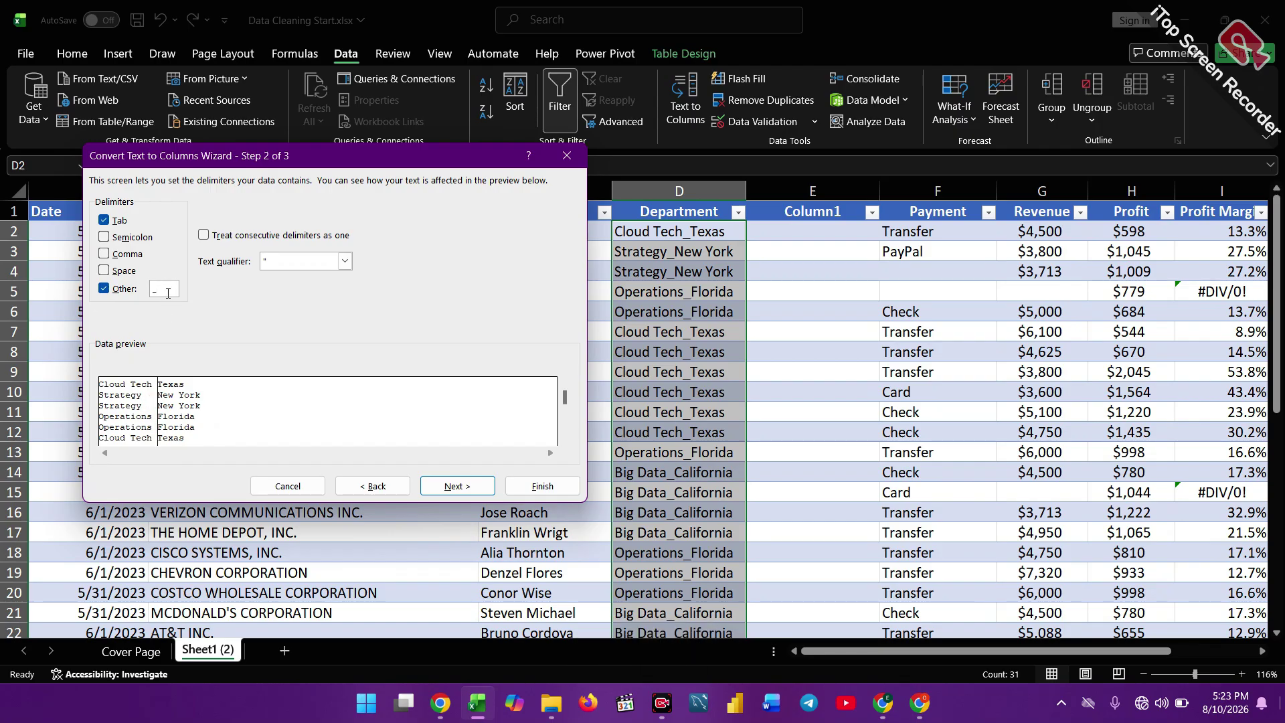
pyautogui.click(467, 491)
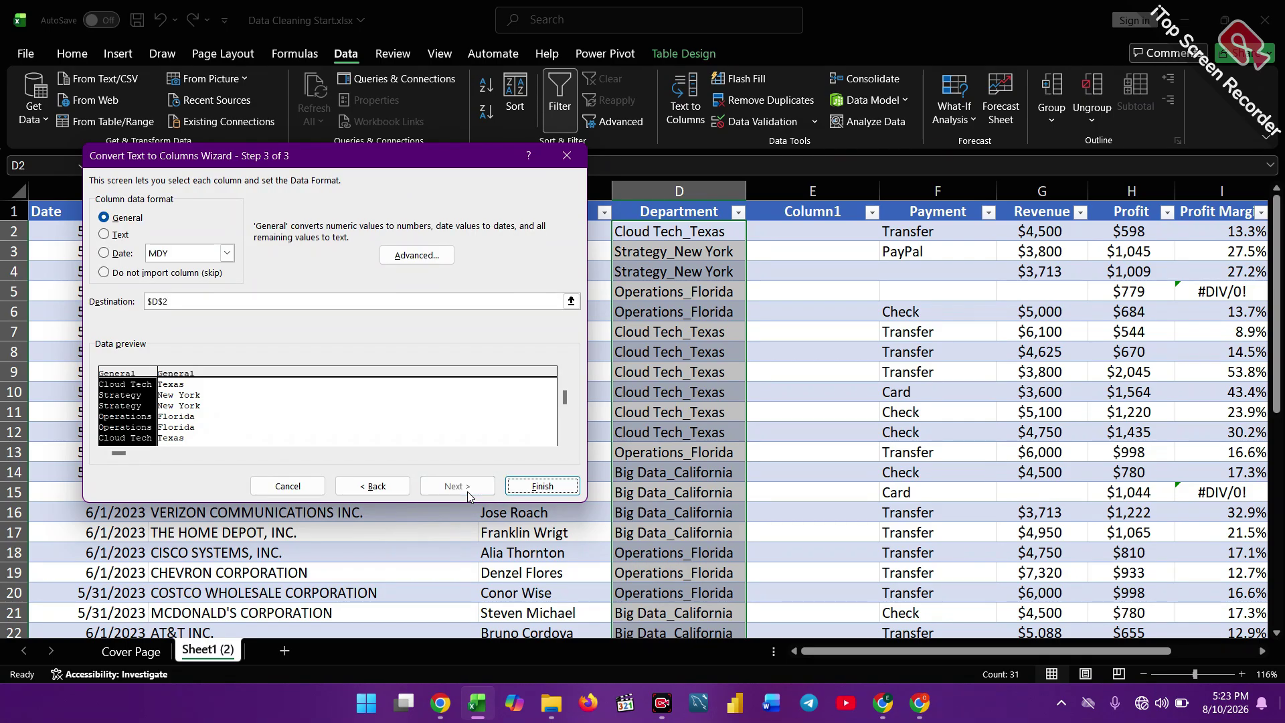
pyautogui.click(542, 487)
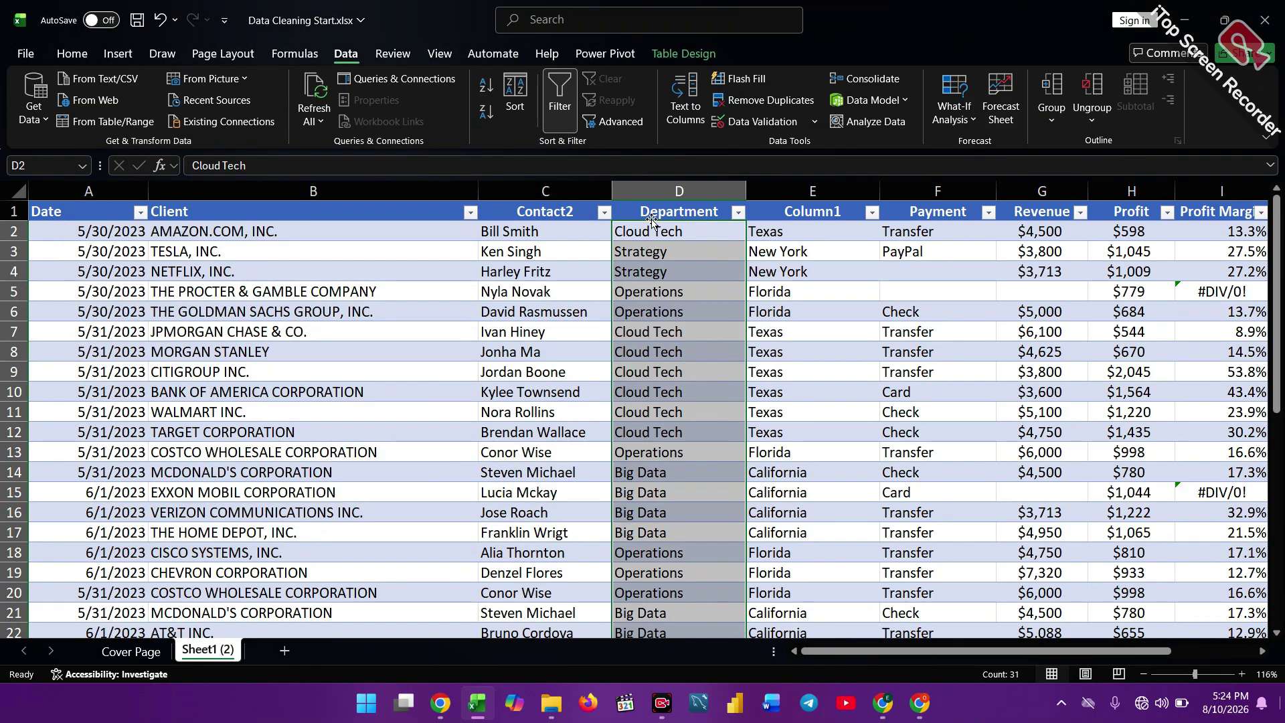
# Rename the Column1 header in cell E1 as State.
pyautogui.click(803, 212)
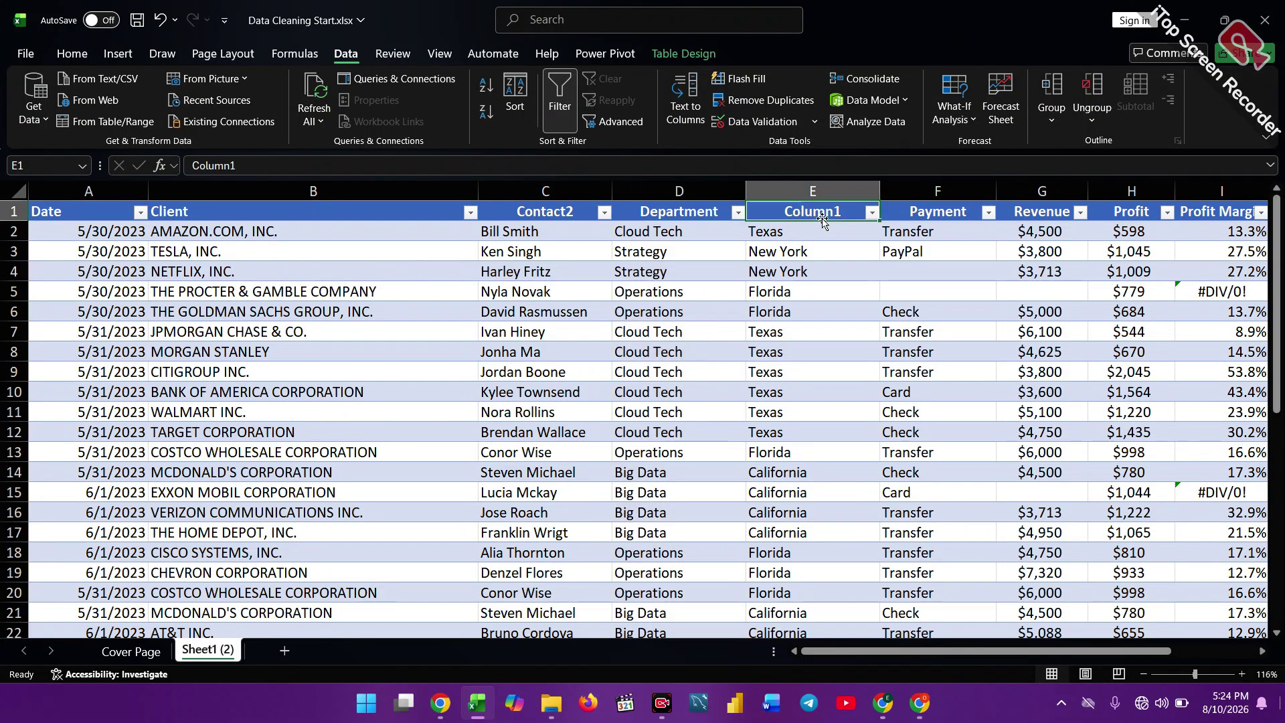
pyautogui.press('BackSpace')
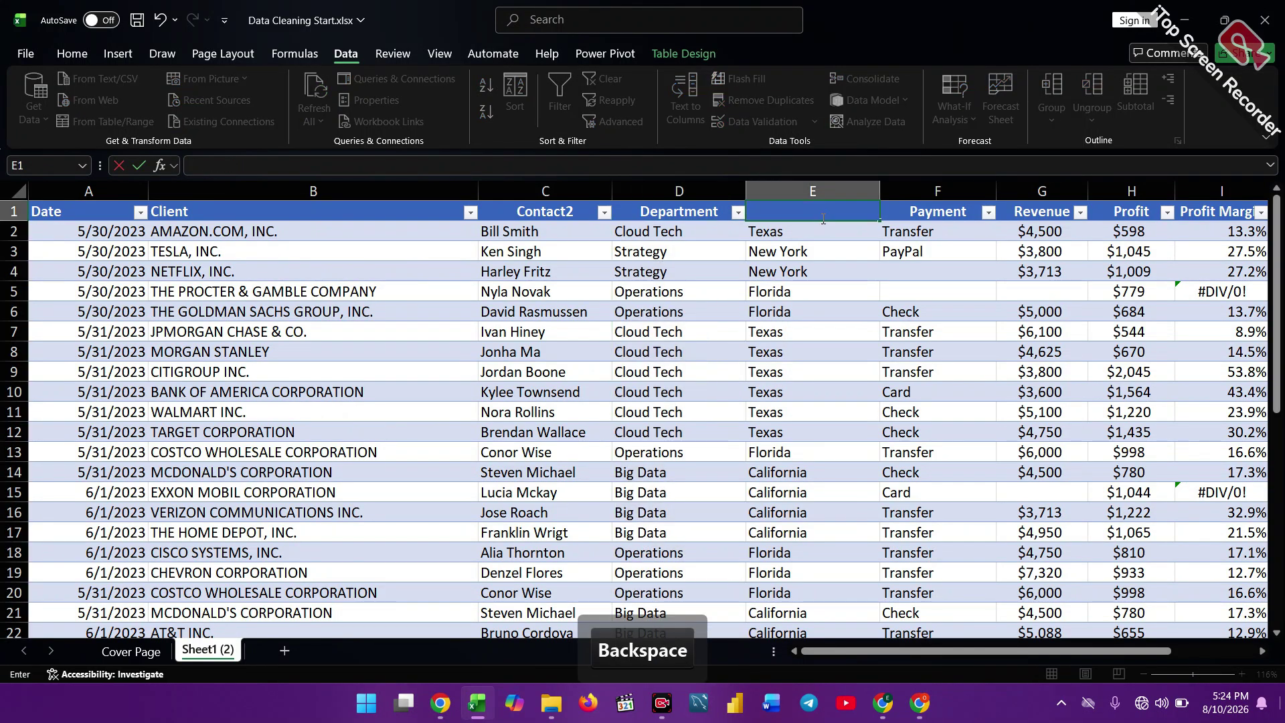
pyautogui.write('Sta')
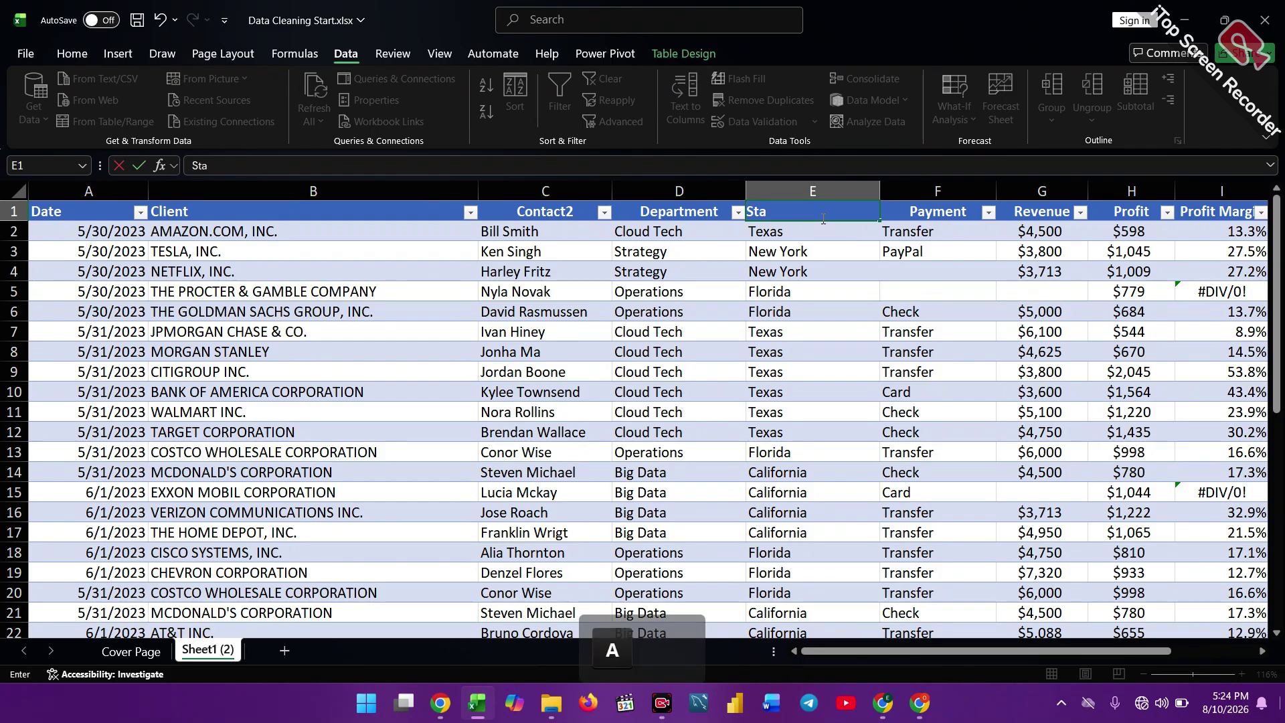
pyautogui.write('te')
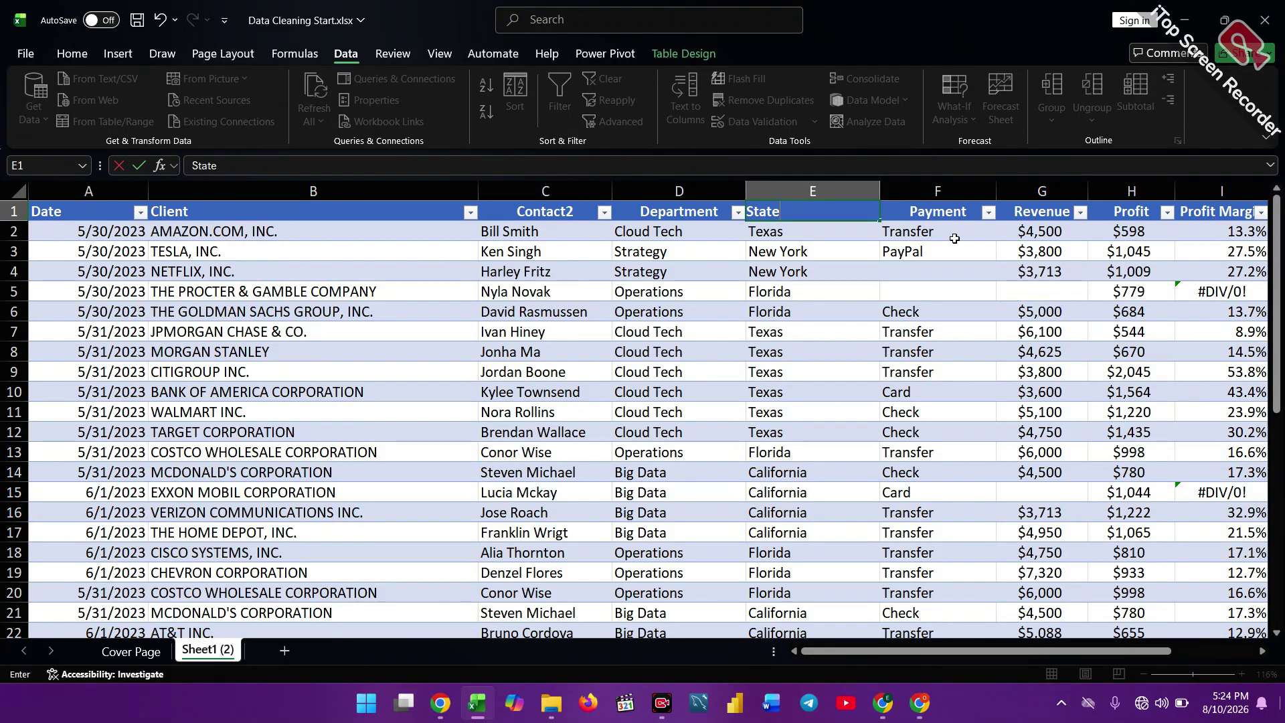
# Try to select the Payment column's cells from the header downwards.
pyautogui.hscroll(3, 1007, 407)
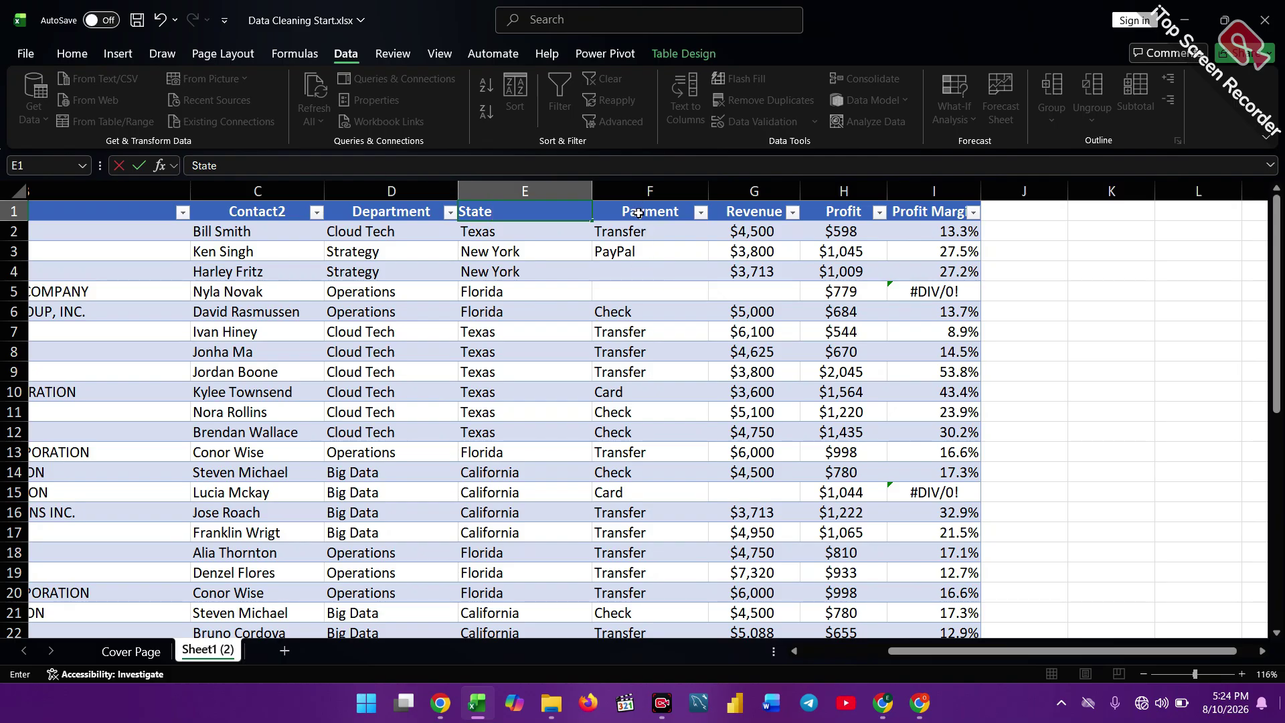
pyautogui.moveTo(637, 213); pyautogui.dragTo(638, 605)
pyautogui.moveTo(623, 680); pyautogui.dragTo(632, 605)
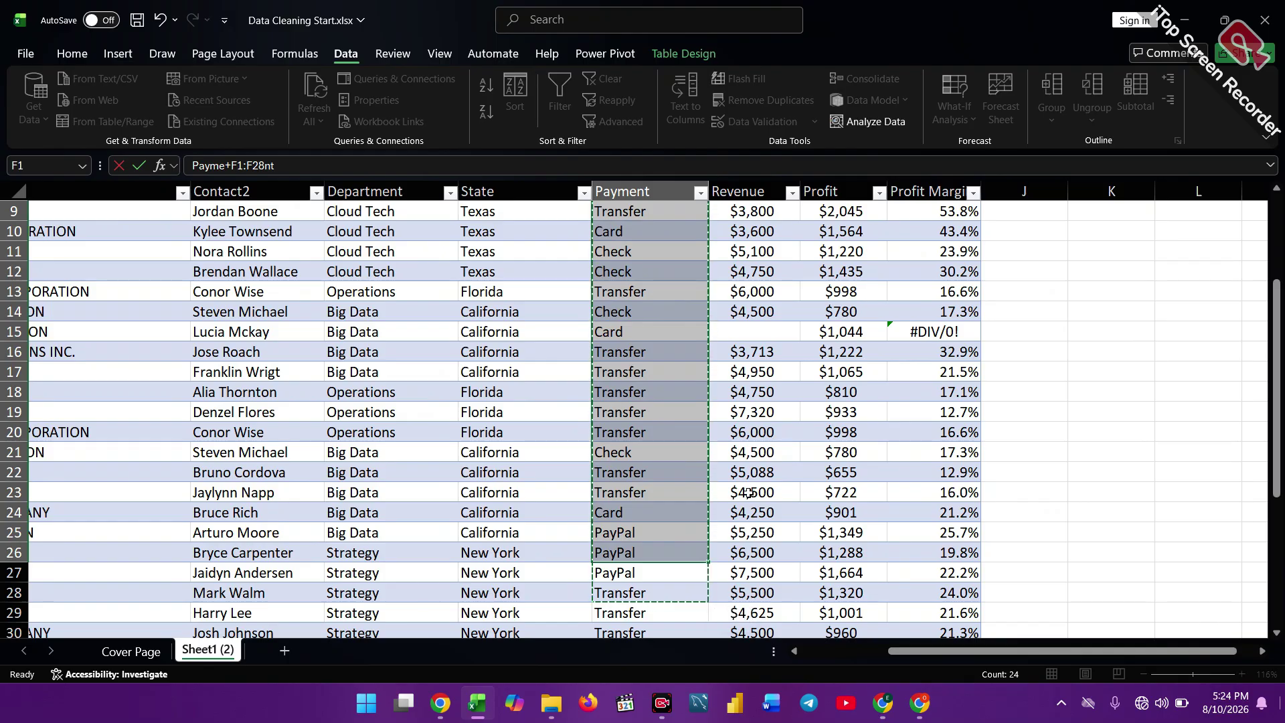
pyautogui.scroll(-4, 748, 493)
pyautogui.scroll(1, 745, 493)
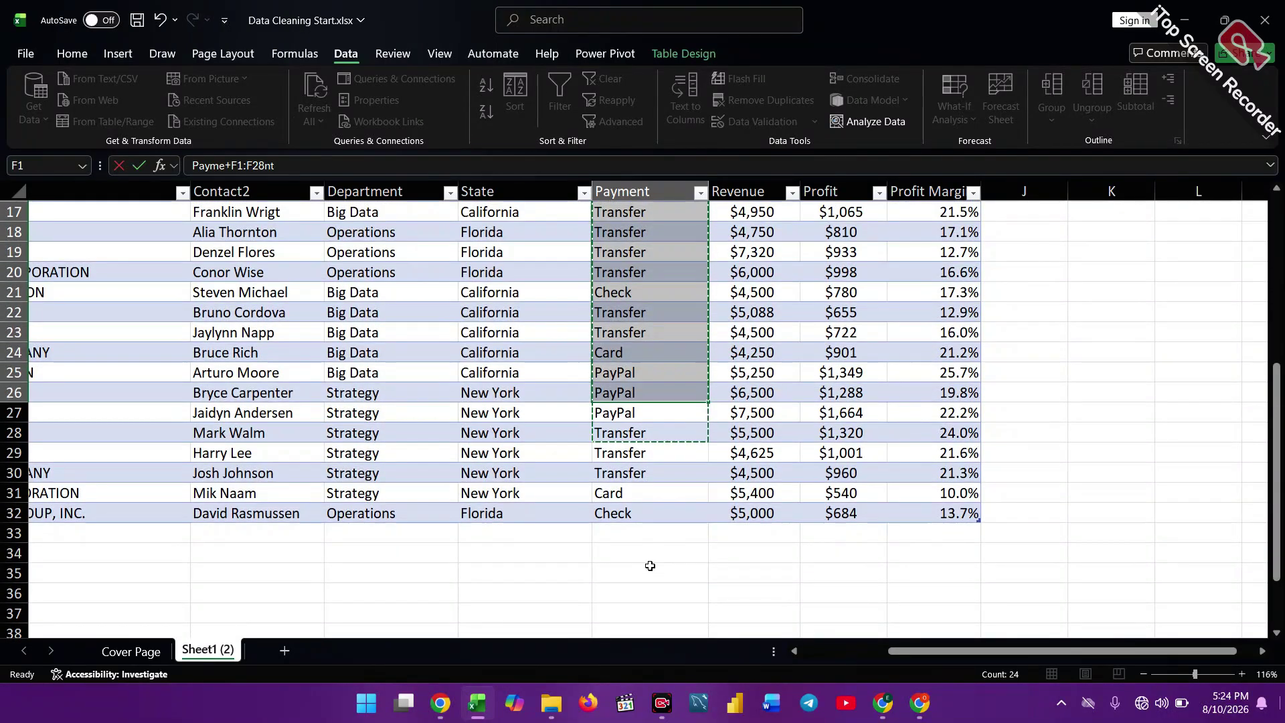
pyautogui.press('Escape')
# Select only the blank cells in the Payment column, from F1 to F33, with Go To Special.
pyautogui.moveTo(650, 523); pyautogui.dragTo(632, 339)
pyautogui.moveTo(622, 181); pyautogui.dragTo(621, 215)
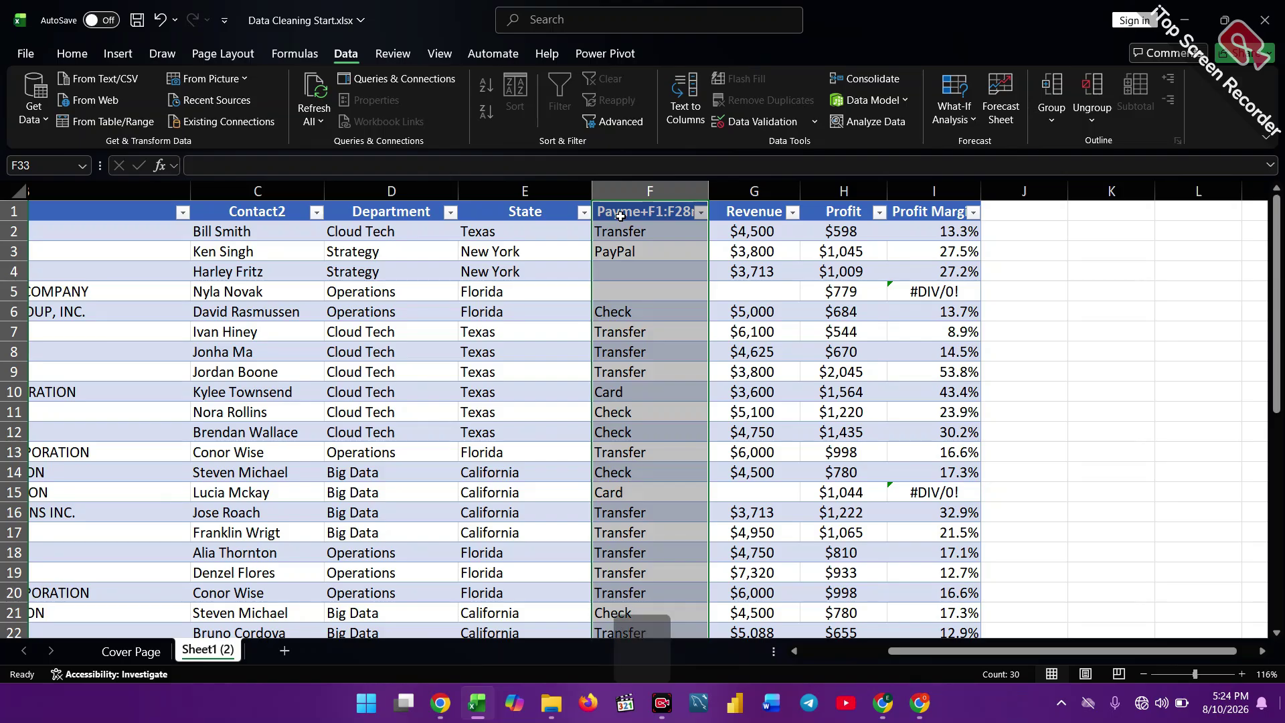
pyautogui.hotkey('ctrl', 'g')
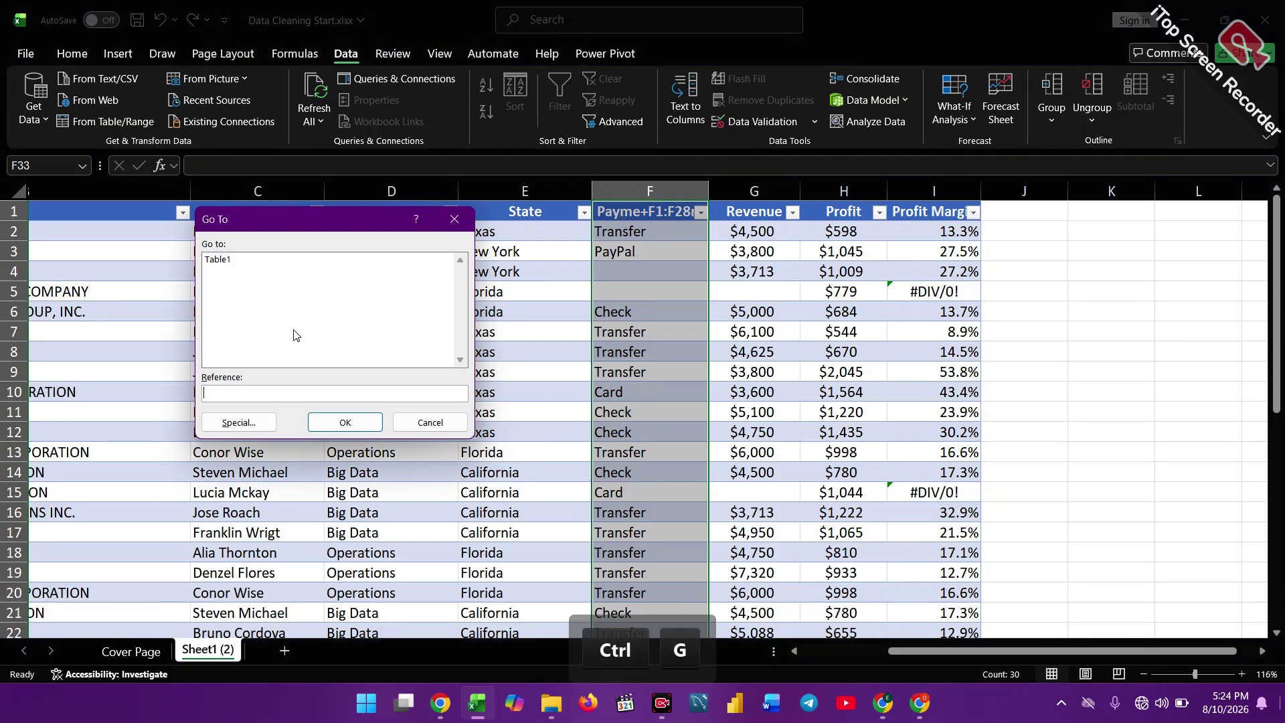
pyautogui.click(248, 422)
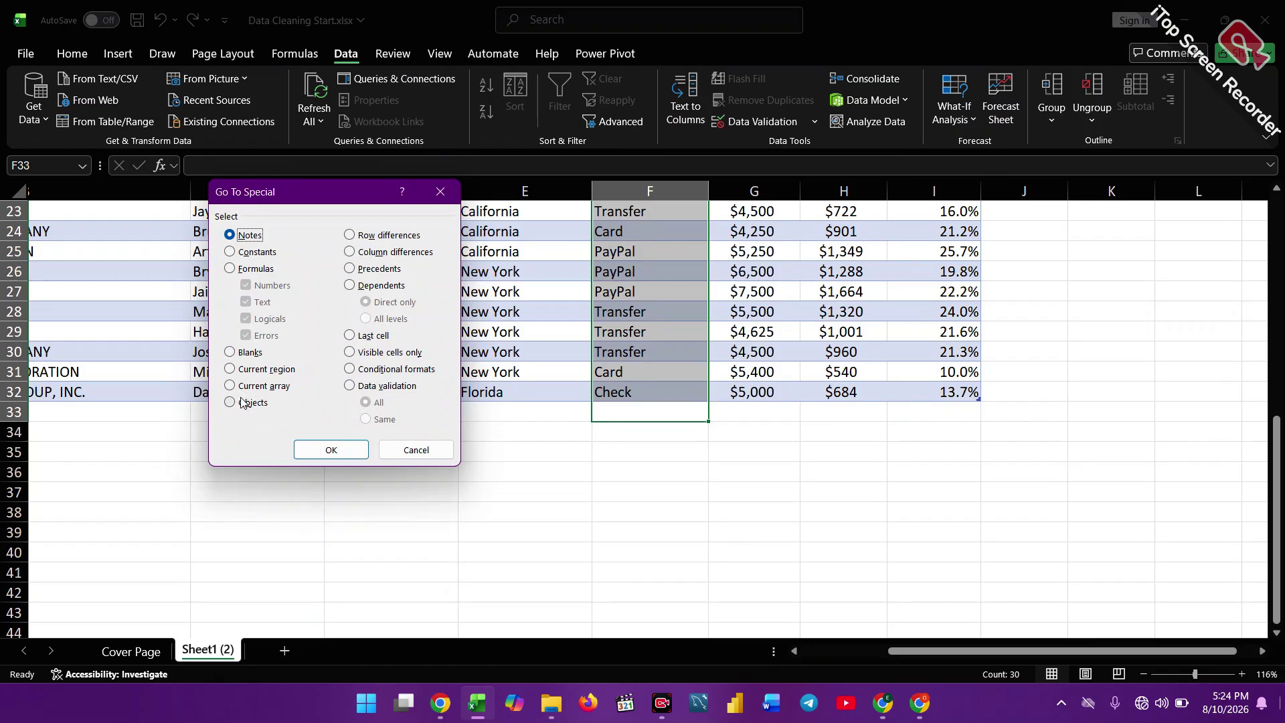
pyautogui.click(231, 359)
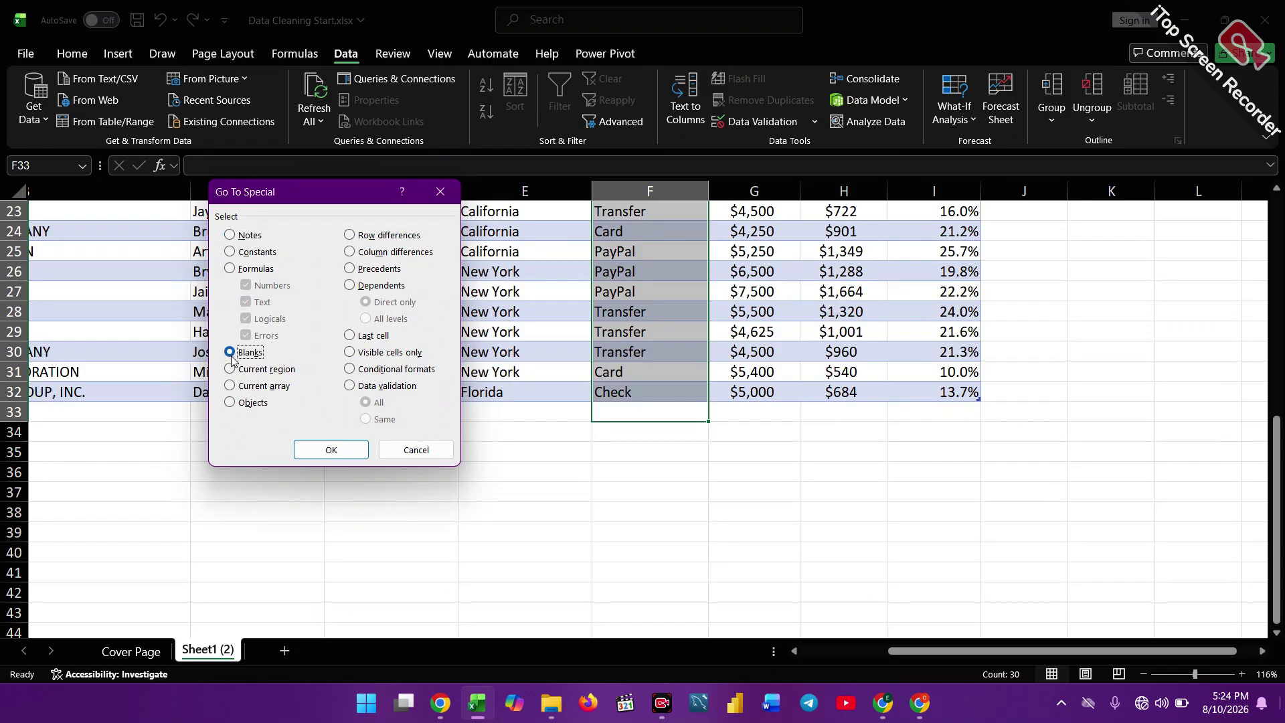
pyautogui.click(330, 449)
pyautogui.scroll(1, 861, 444)
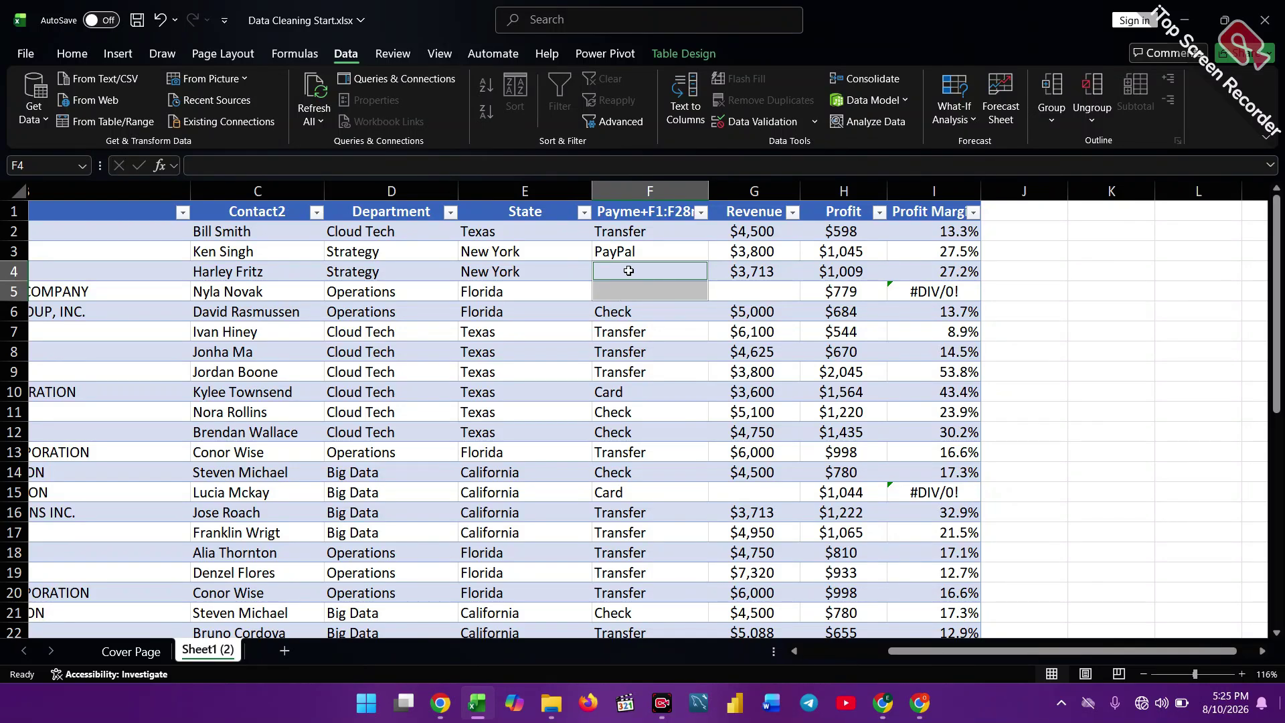
# Fill all the selected blank Payment cells with N/A at once.
pyautogui.press('capslock')
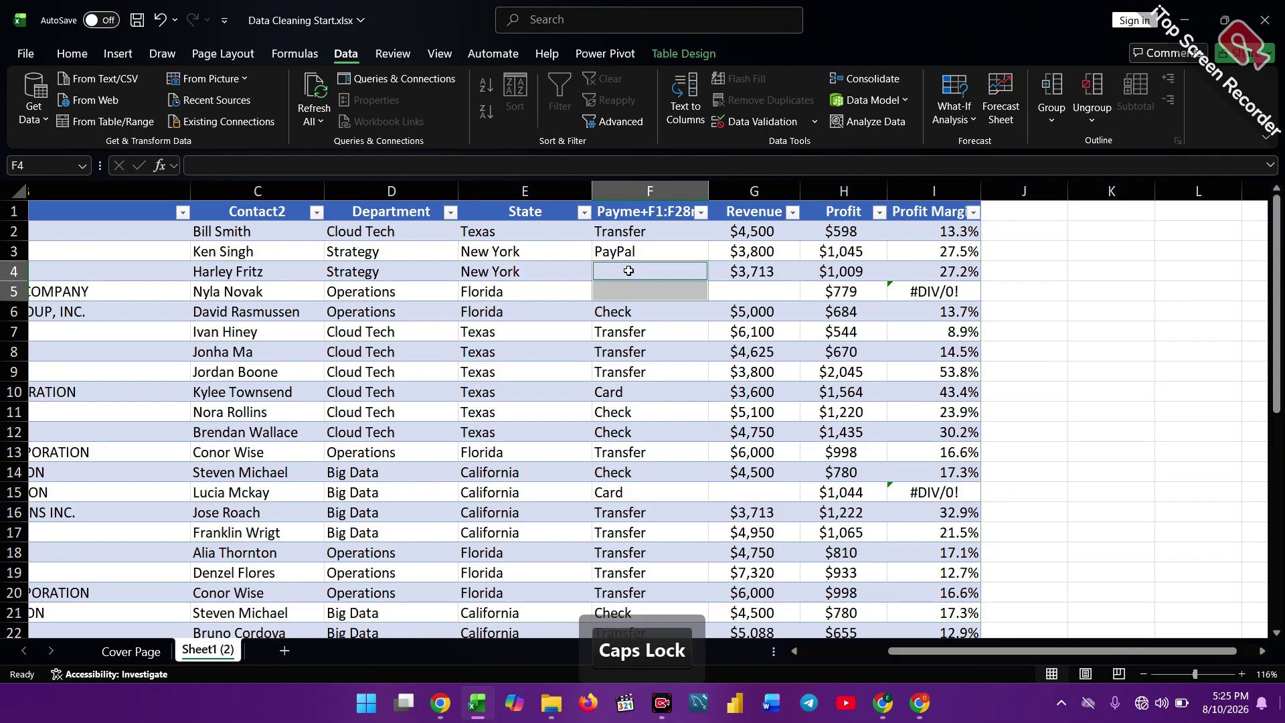
pyautogui.write('N')
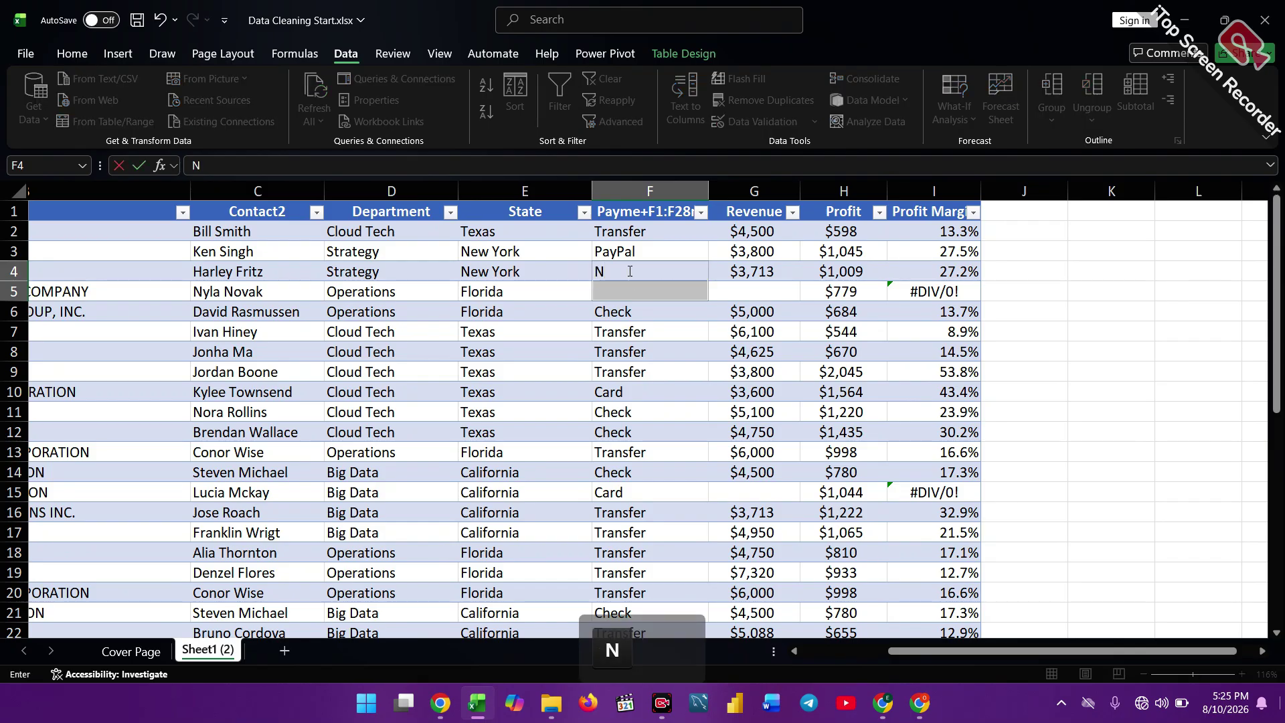
pyautogui.write('/A')
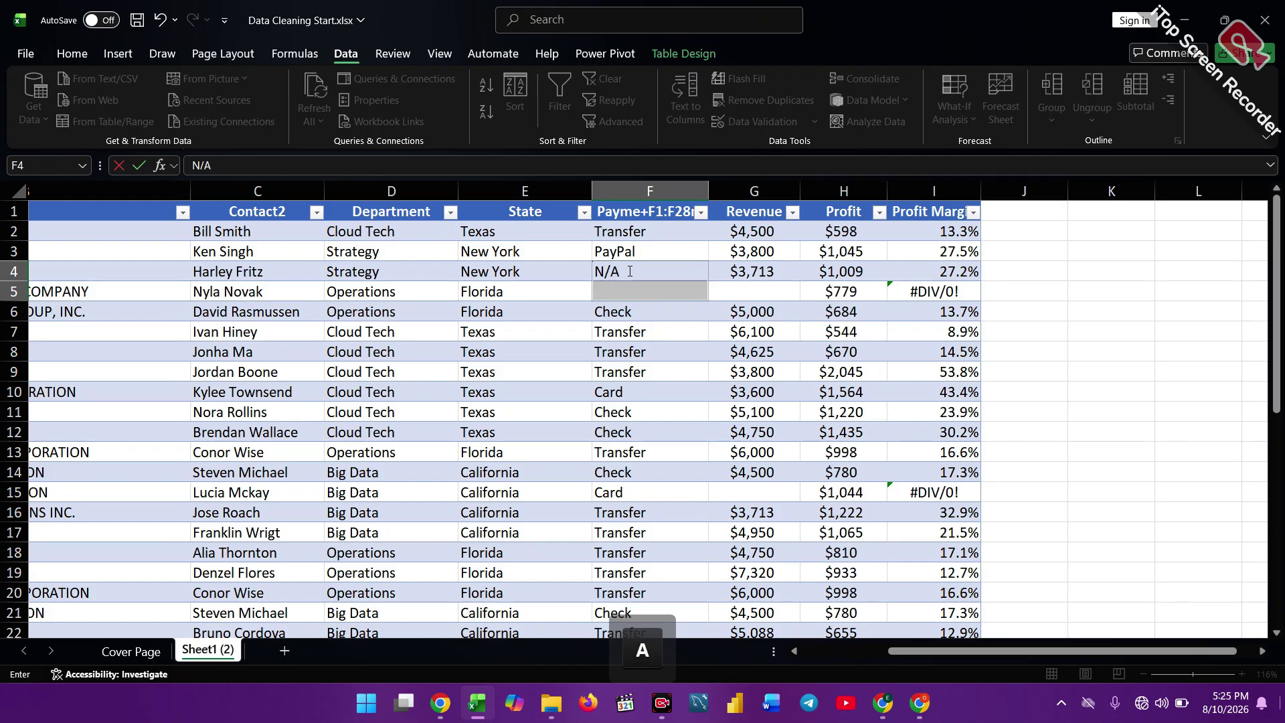
pyautogui.hotkey('ctrl', 'Return')
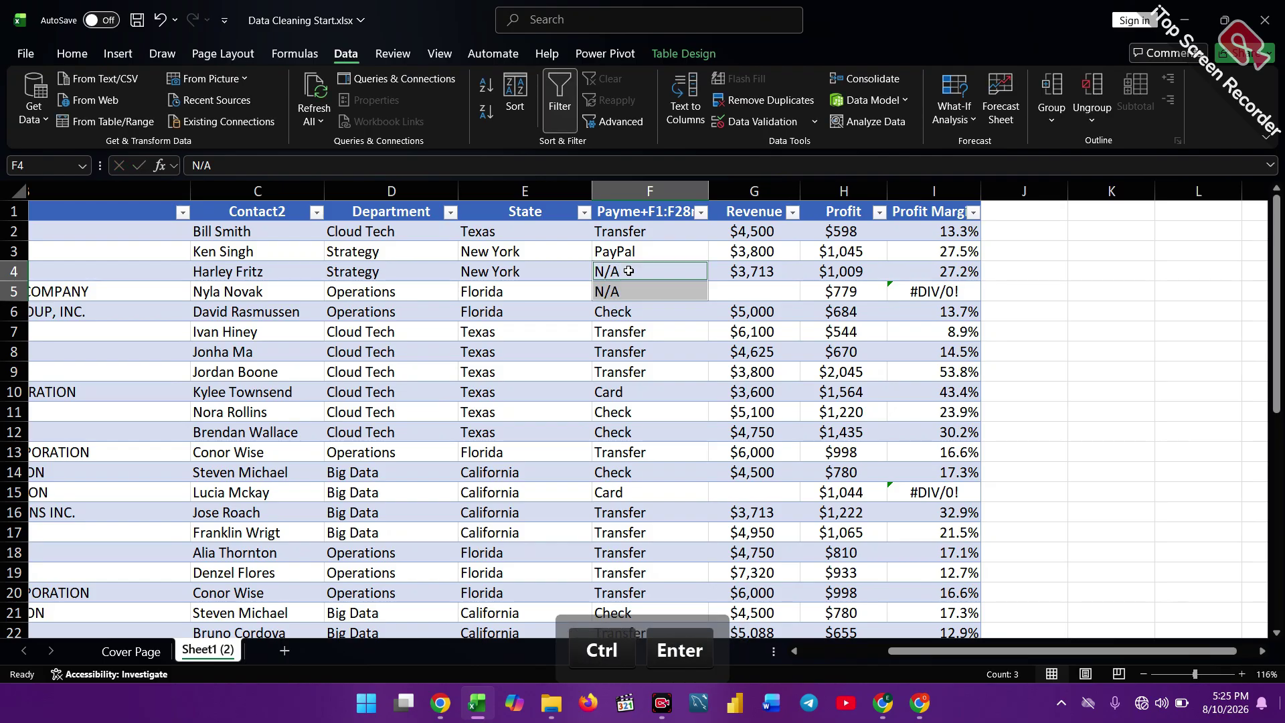
# Clear the stray N/A entry from cell F33 below the last client record.
pyautogui.scroll(-3, 653, 388)
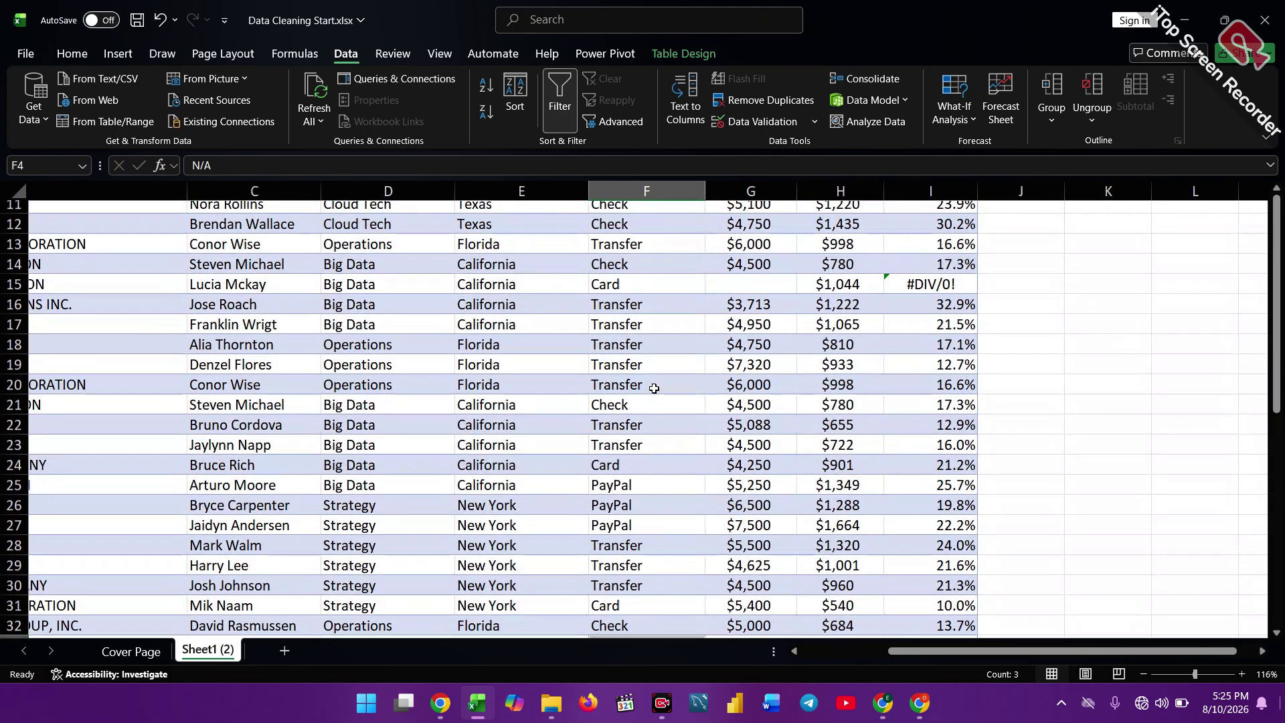
pyautogui.scroll(-3, 654, 389)
pyautogui.click(654, 388)
pyautogui.click(605, 451)
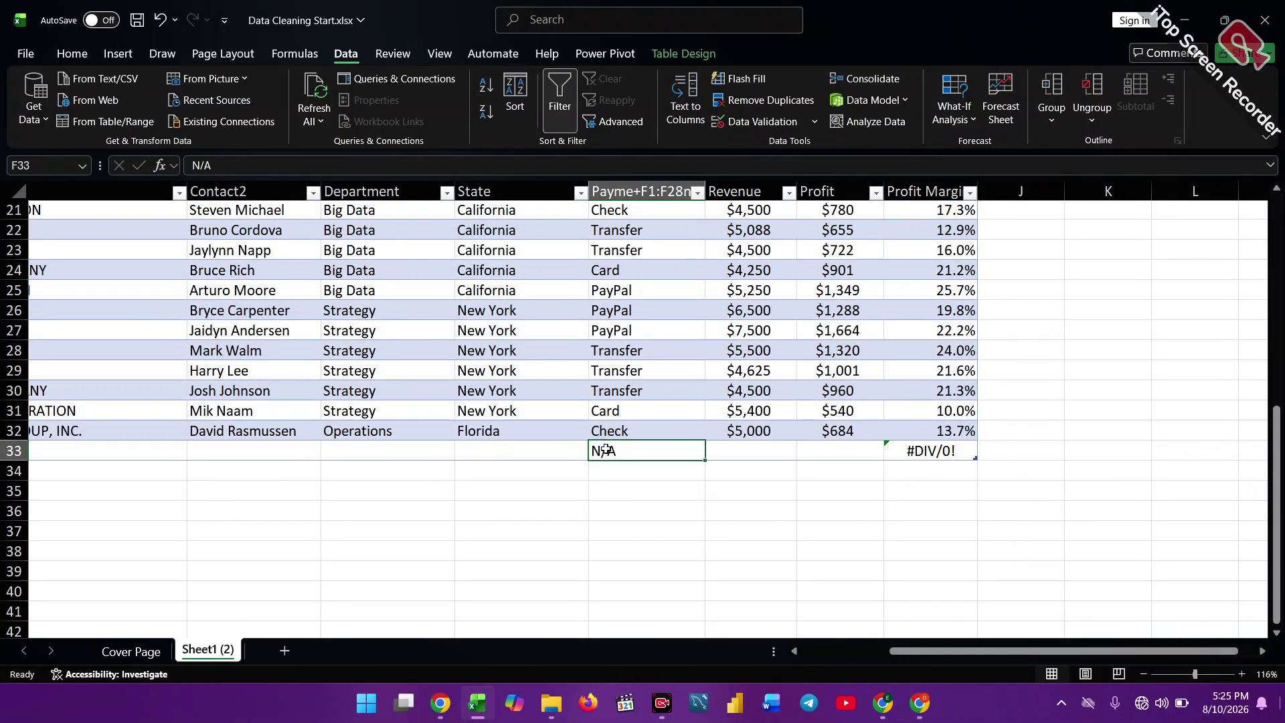
pyautogui.press('BackSpace')
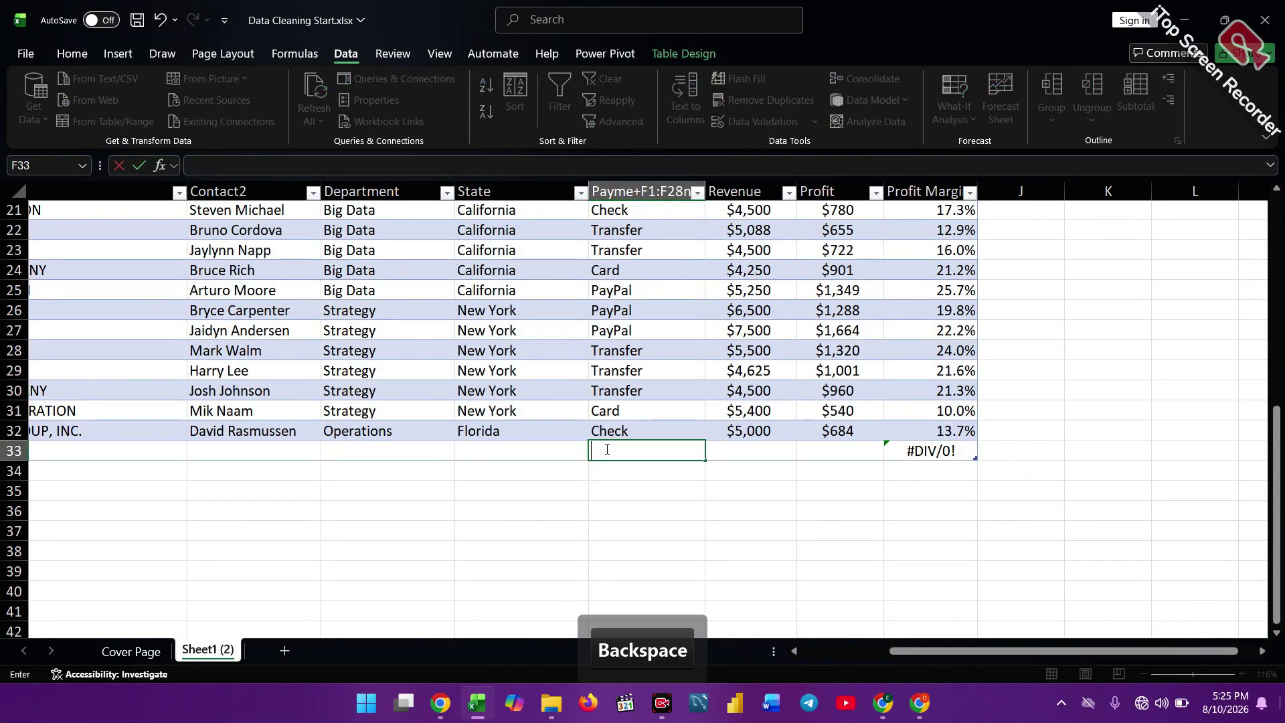
# Try to wrap the Profit Margin formula in cell I2 with the IFERROR function.
pyautogui.scroll(7, 607, 449)
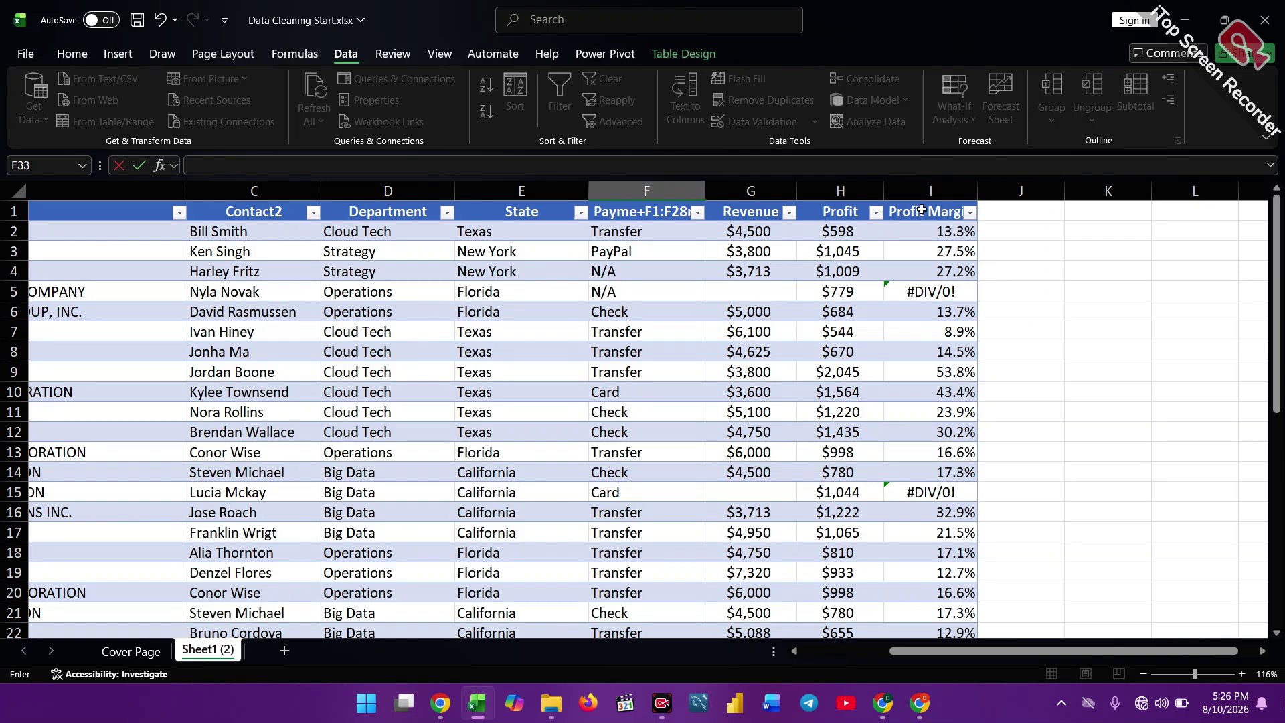
pyautogui.moveTo(924, 212)
pyautogui.mouseDown()
pyautogui.moveTo(930, 303)
pyautogui.moveTo(924, 209)
pyautogui.mouseUp()
pyautogui.click(914, 229)
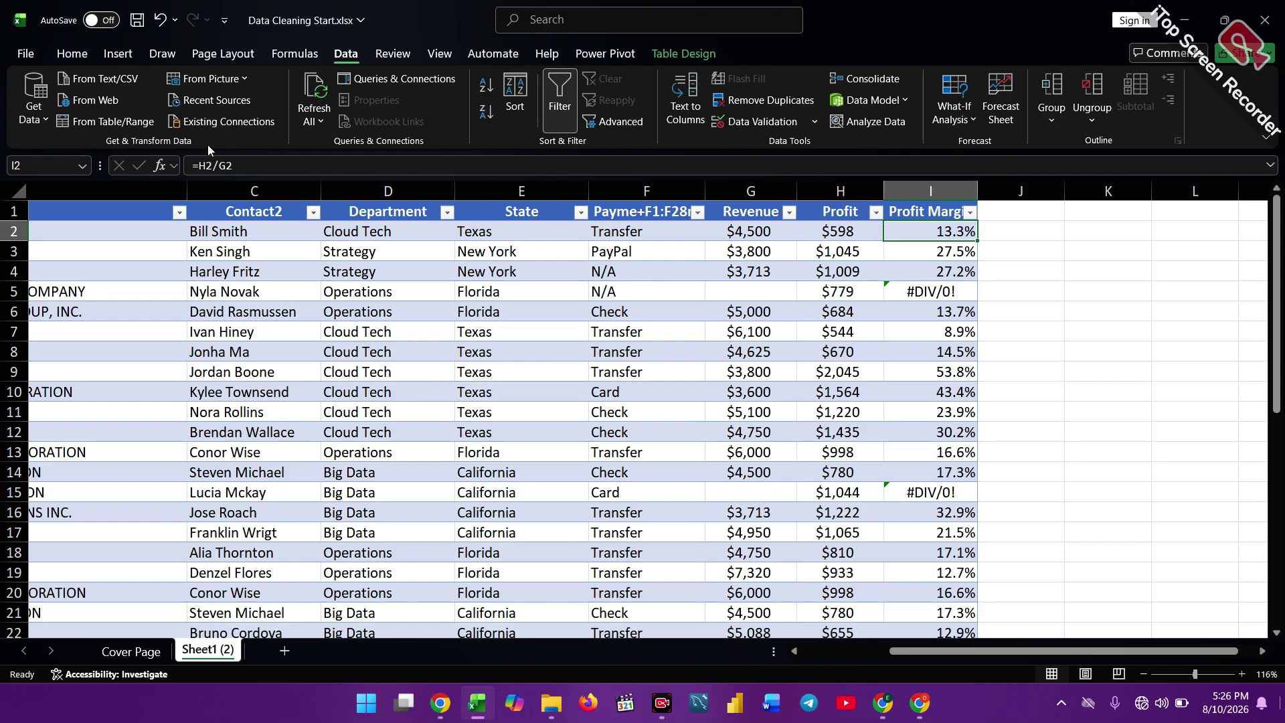
pyautogui.click(200, 166)
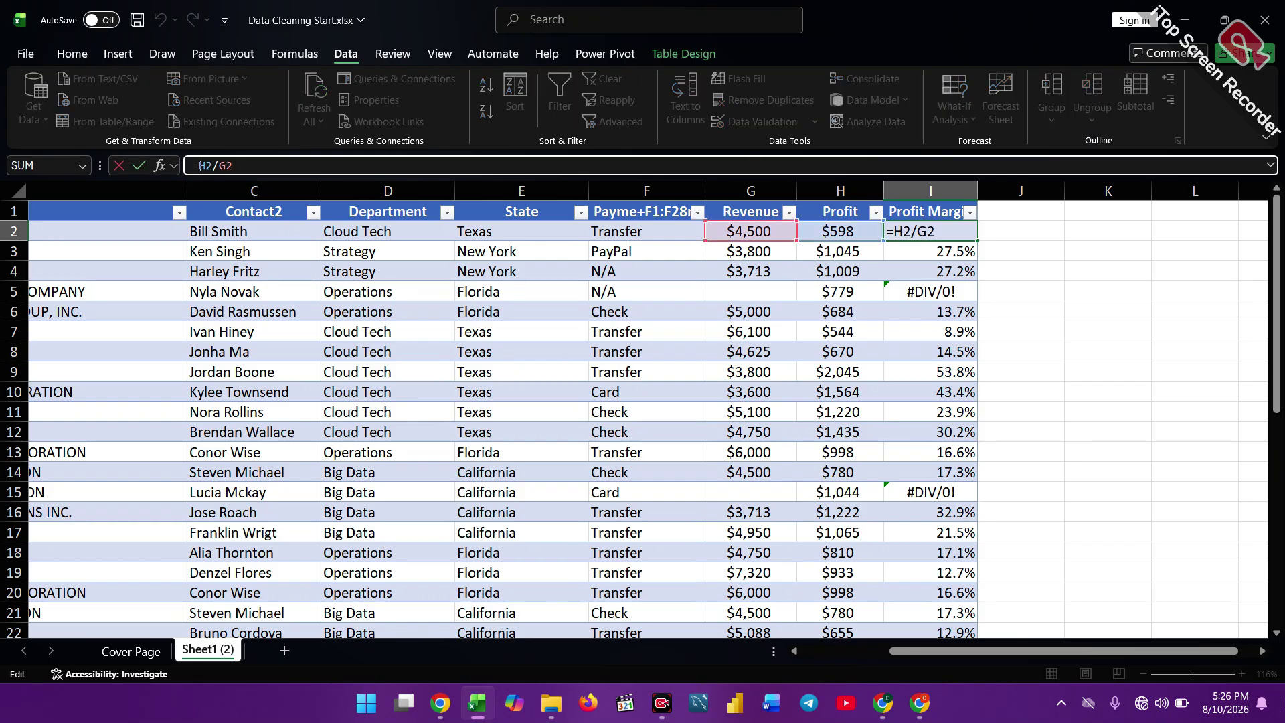
pyautogui.write('IF')
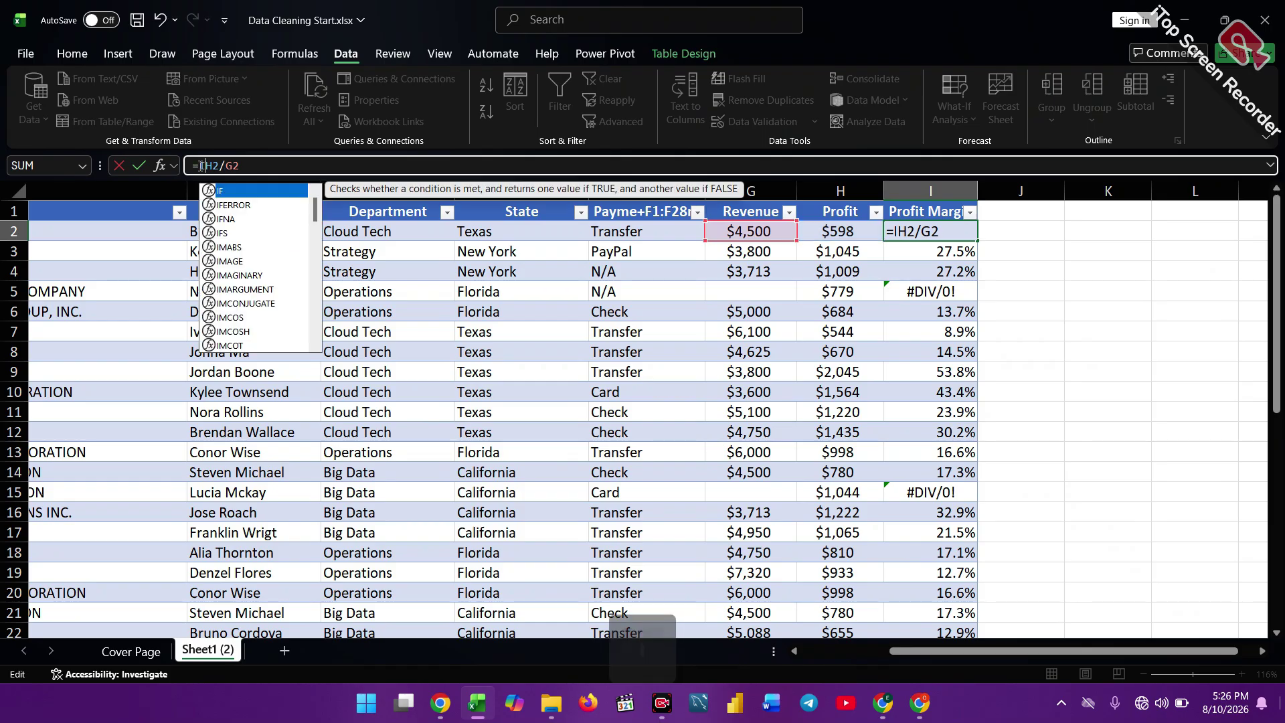
pyautogui.click(232, 206)
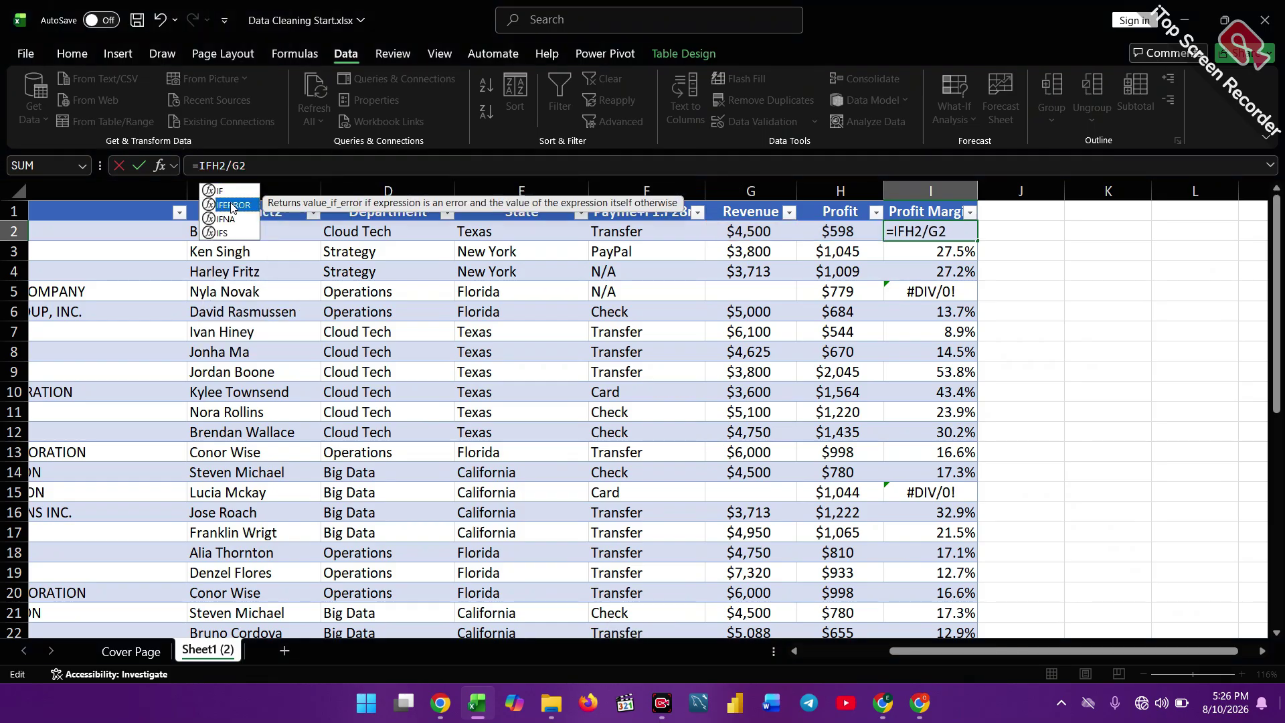
pyautogui.doubleClick(232, 206)
pyautogui.click(230, 202)
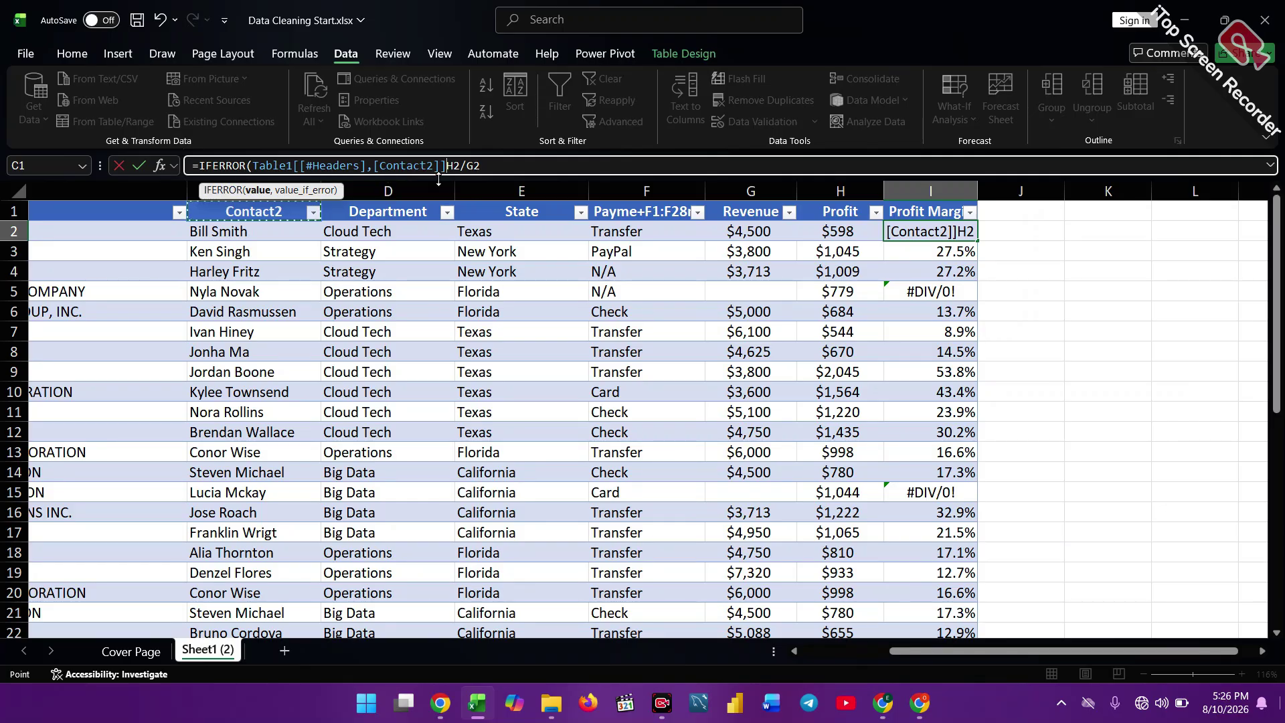
# Erase the entire malformed IFERROR formula from cell I2.
pyautogui.click(482, 164)
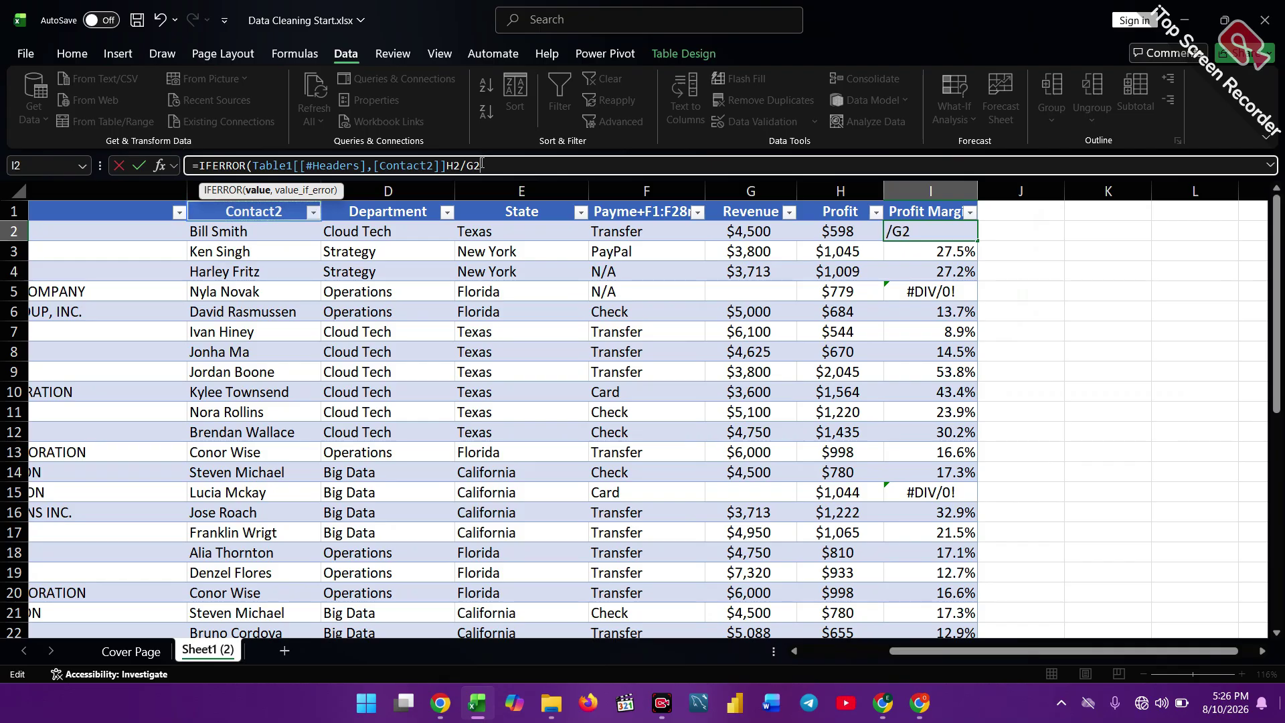
pyautogui.press('BackSpace')
pyautogui.press('BackSpace')
pyautogui.press('BackSpace')
pyautogui.press('BackSpace')
pyautogui.press('BackSpace')
pyautogui.press('BackSpace')
pyautogui.press('BackSpace')
pyautogui.press('BackSpace')
pyautogui.press('BackSpace')
pyautogui.press('BackSpace')
pyautogui.press('BackSpace')
pyautogui.press('BackSpace')
pyautogui.press('BackSpace')
pyautogui.press('BackSpace')
pyautogui.press('BackSpace')
pyautogui.press('BackSpace')
pyautogui.press('BackSpace')
pyautogui.press('BackSpace')
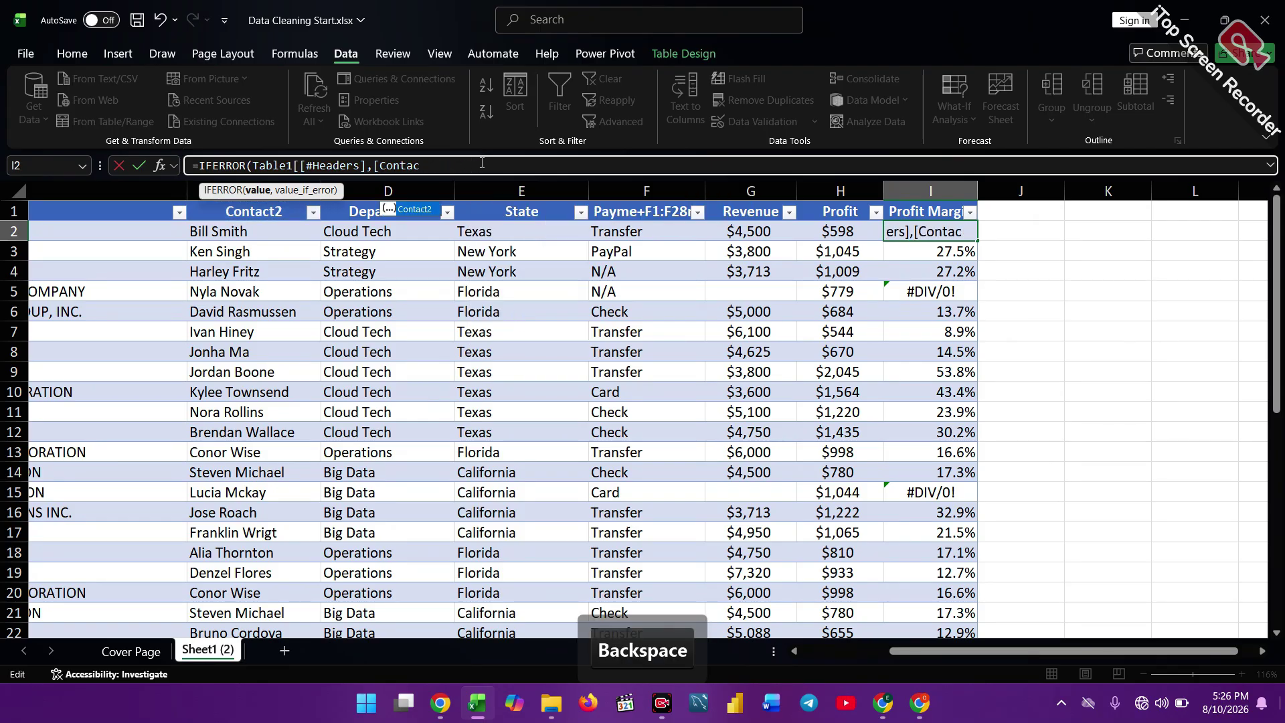
pyautogui.press('BackSpace')
pyautogui.press('BackSpace')
pyautogui.press('BackSpace')
pyautogui.press('BackSpace')
pyautogui.press('BackSpace')
pyautogui.press('BackSpace')
pyautogui.press('BackSpace')
pyautogui.press('BackSpace')
pyautogui.press('BackSpace')
pyautogui.press('BackSpace')
pyautogui.press('BackSpace')
pyautogui.press('BackSpace')
pyautogui.press('BackSpace')
pyautogui.press('BackSpace')
pyautogui.press('BackSpace')
pyautogui.press('BackSpace')
pyautogui.press('BackSpace')
pyautogui.press('BackSpace')
pyautogui.press('BackSpace')
pyautogui.press('BackSpace')
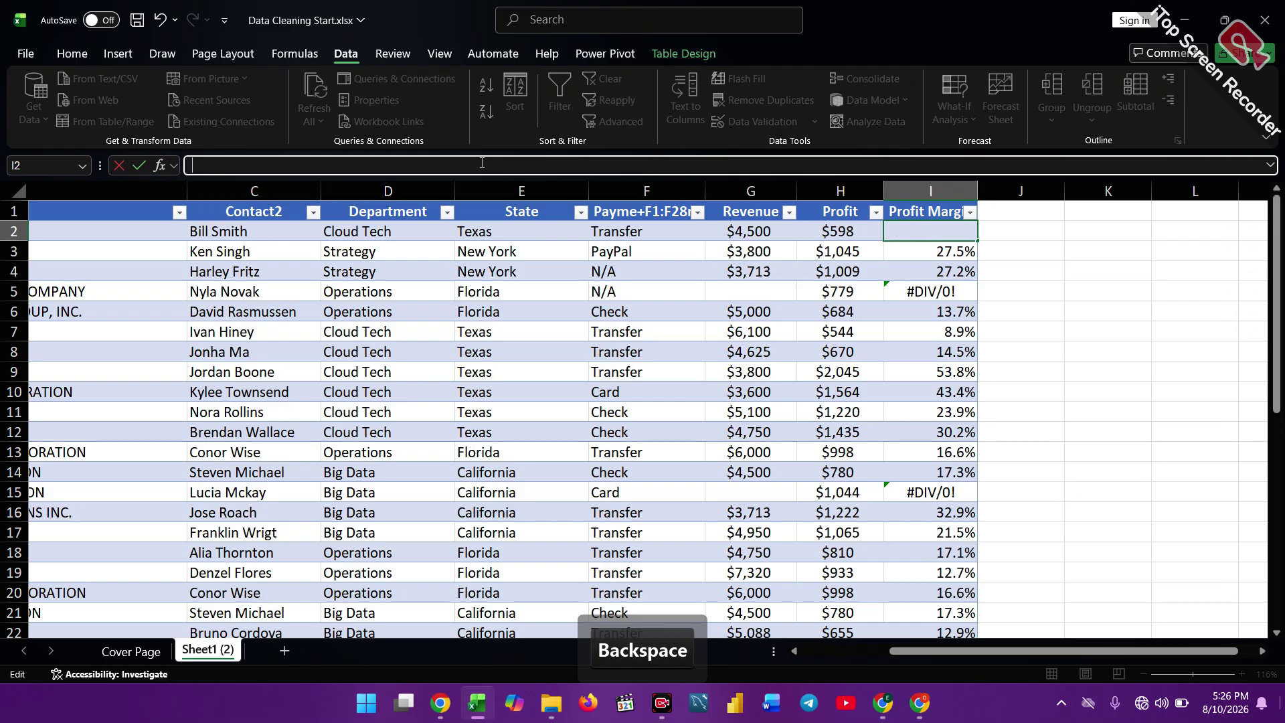
pyautogui.click(1012, 263)
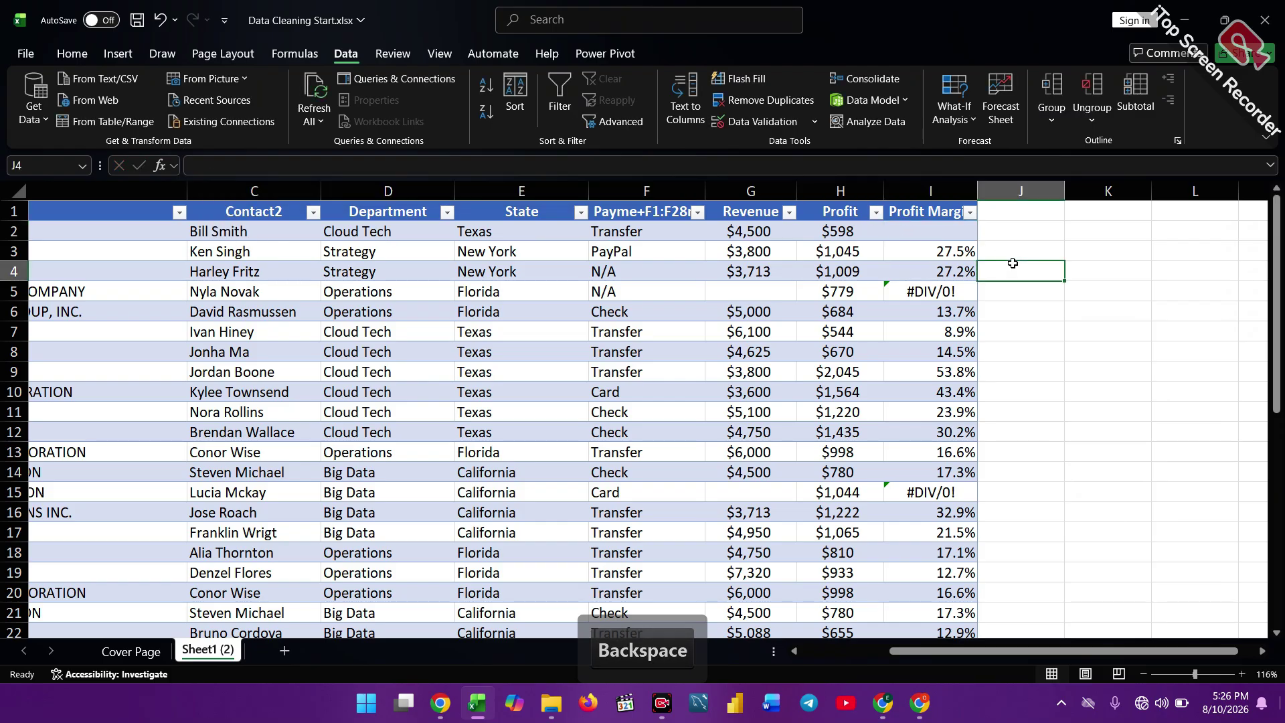
# Undo the deletion of the Profit Margin formula in cell I2.
pyautogui.click(942, 238)
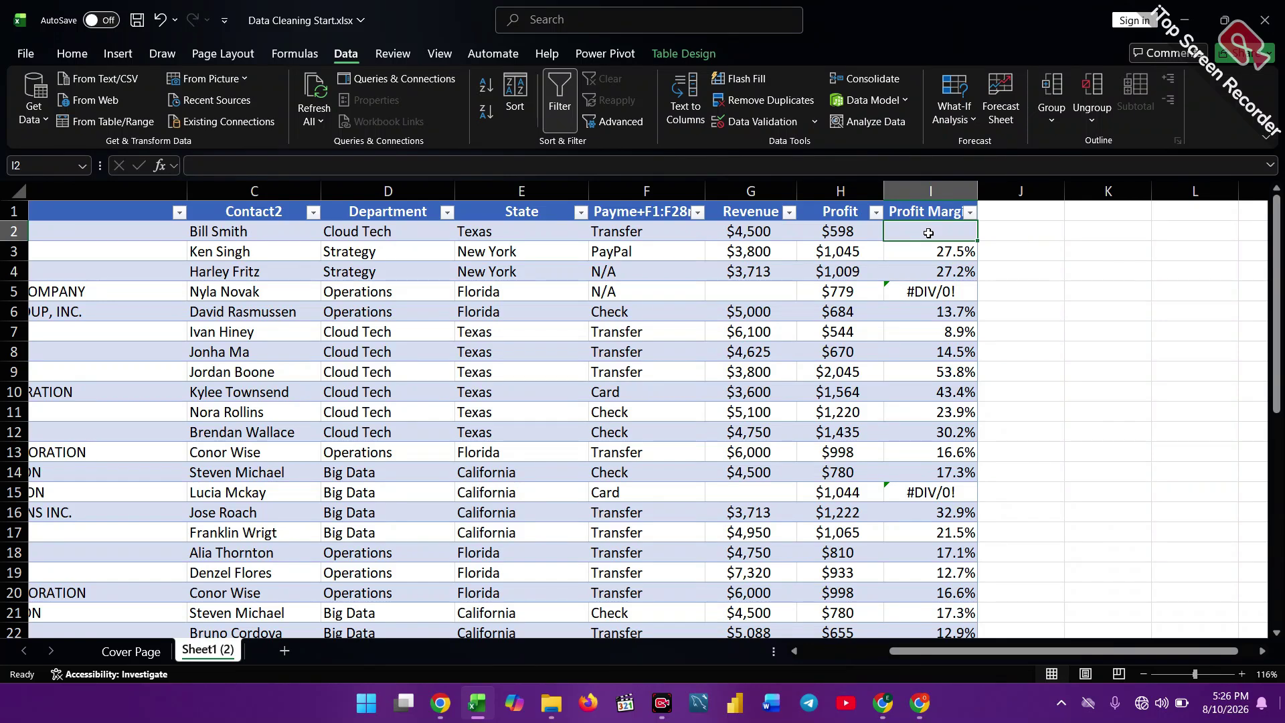
pyautogui.doubleClick(1068, 253)
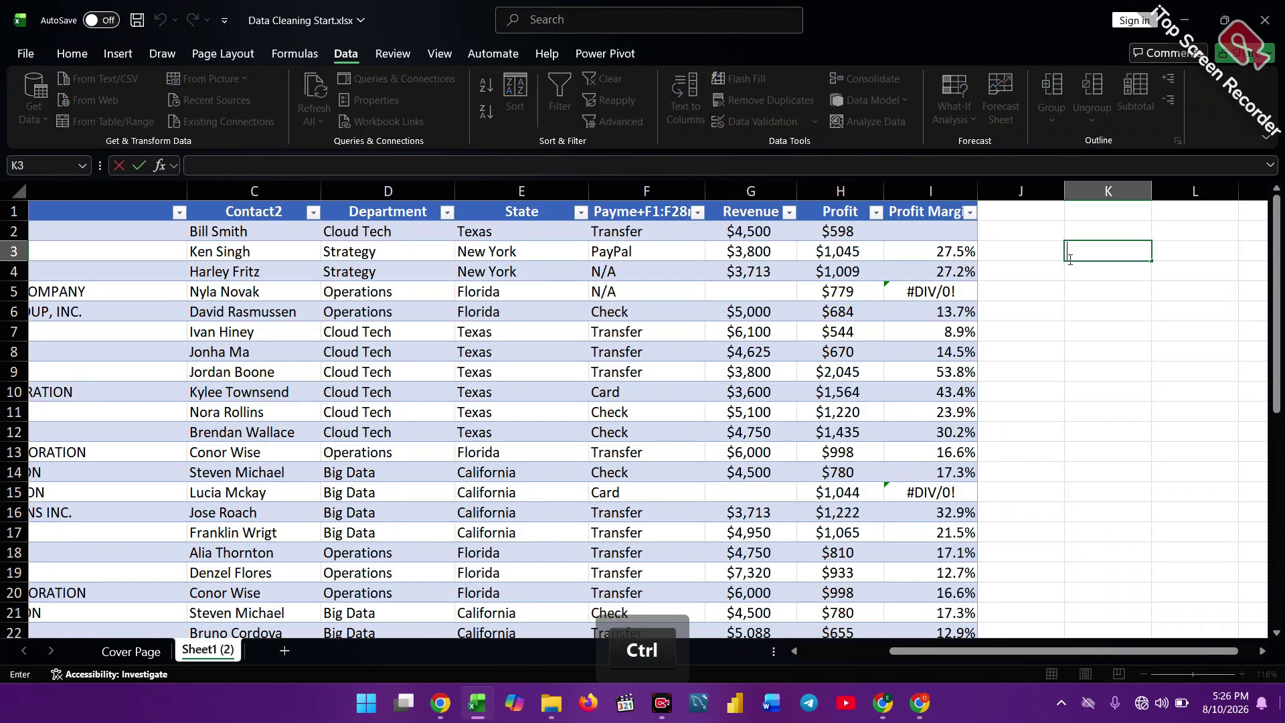
pyautogui.click(951, 252)
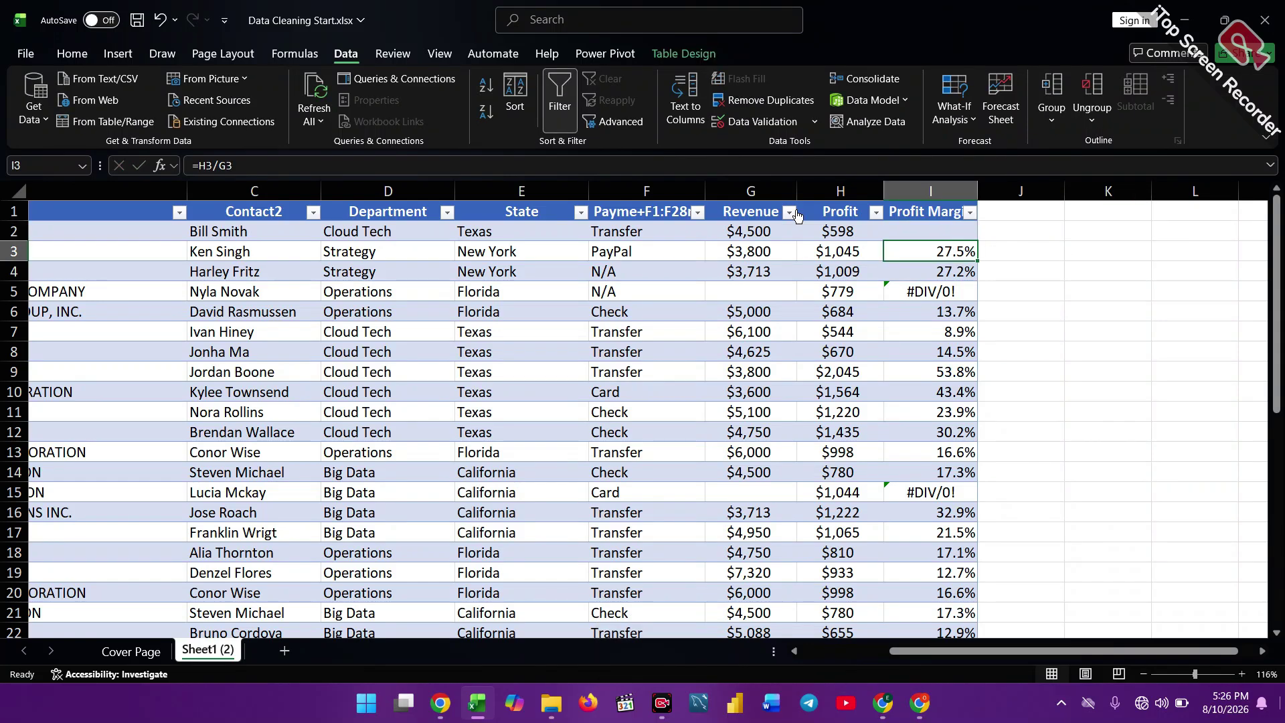
pyautogui.click(948, 231)
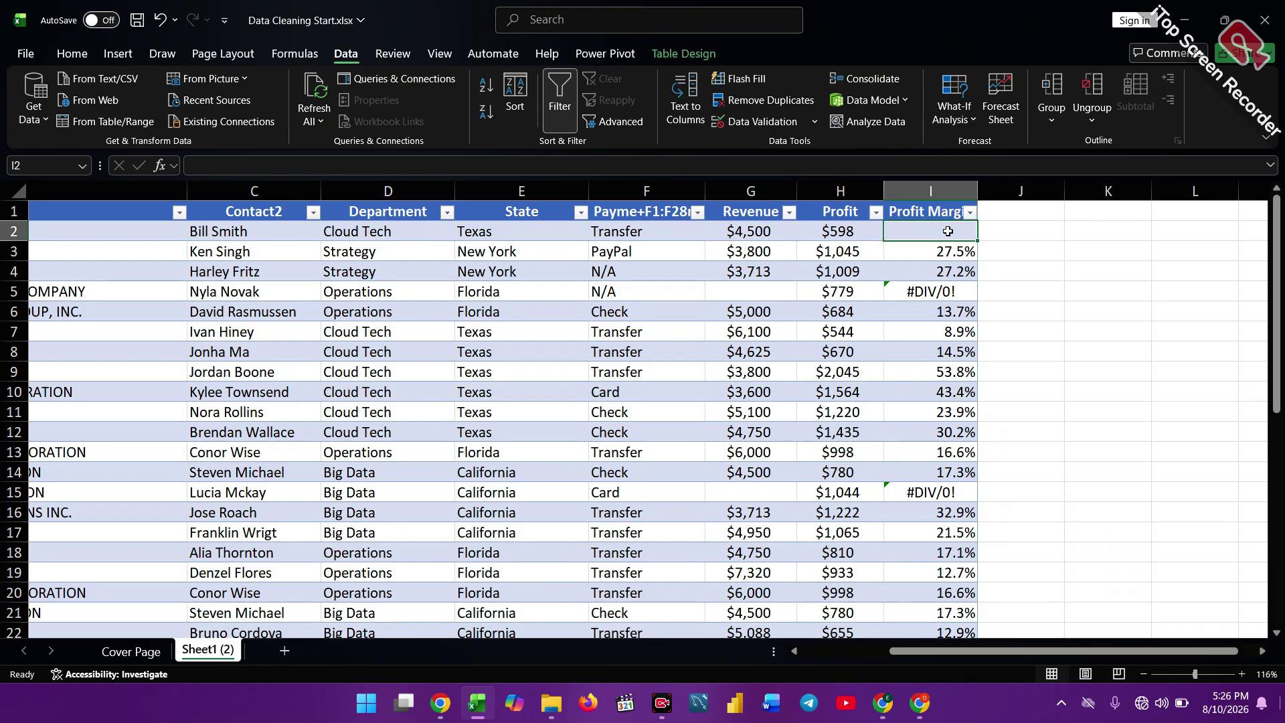
pyautogui.press('Escape')
pyautogui.click(1095, 250)
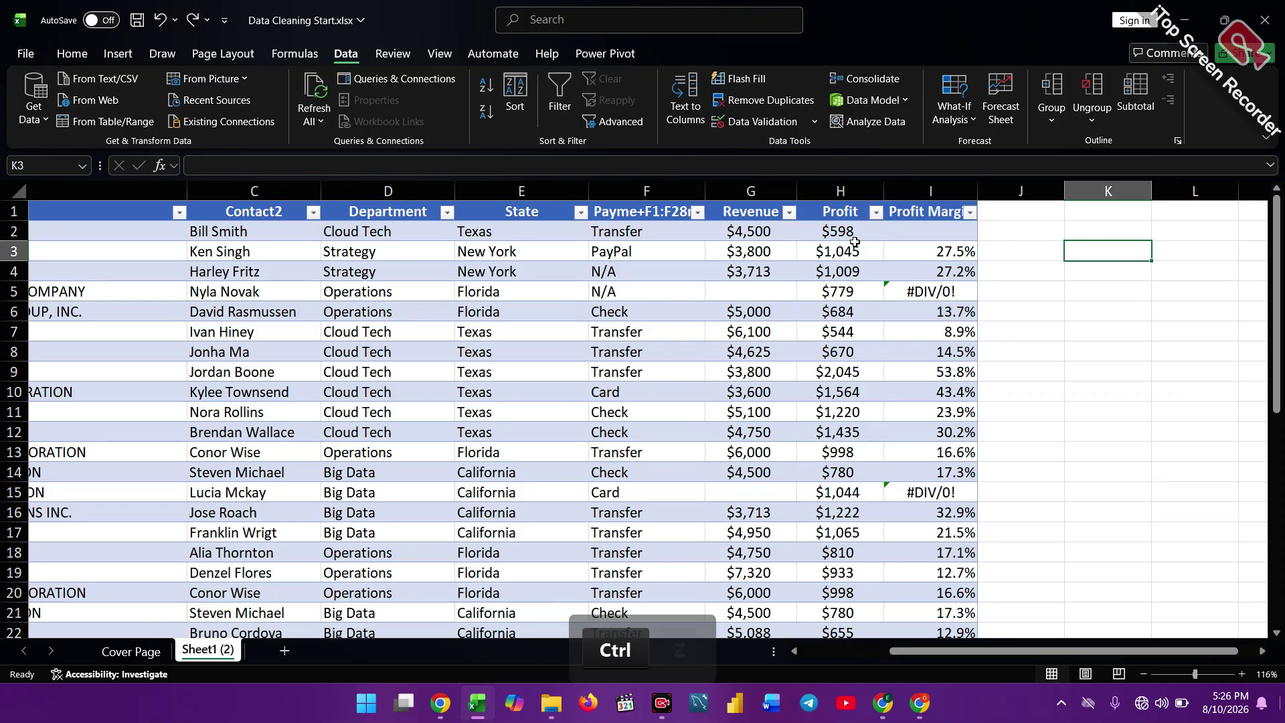
pyautogui.hotkey('ctrl', 'z')
pyautogui.hotkey('ctrl', 'z')
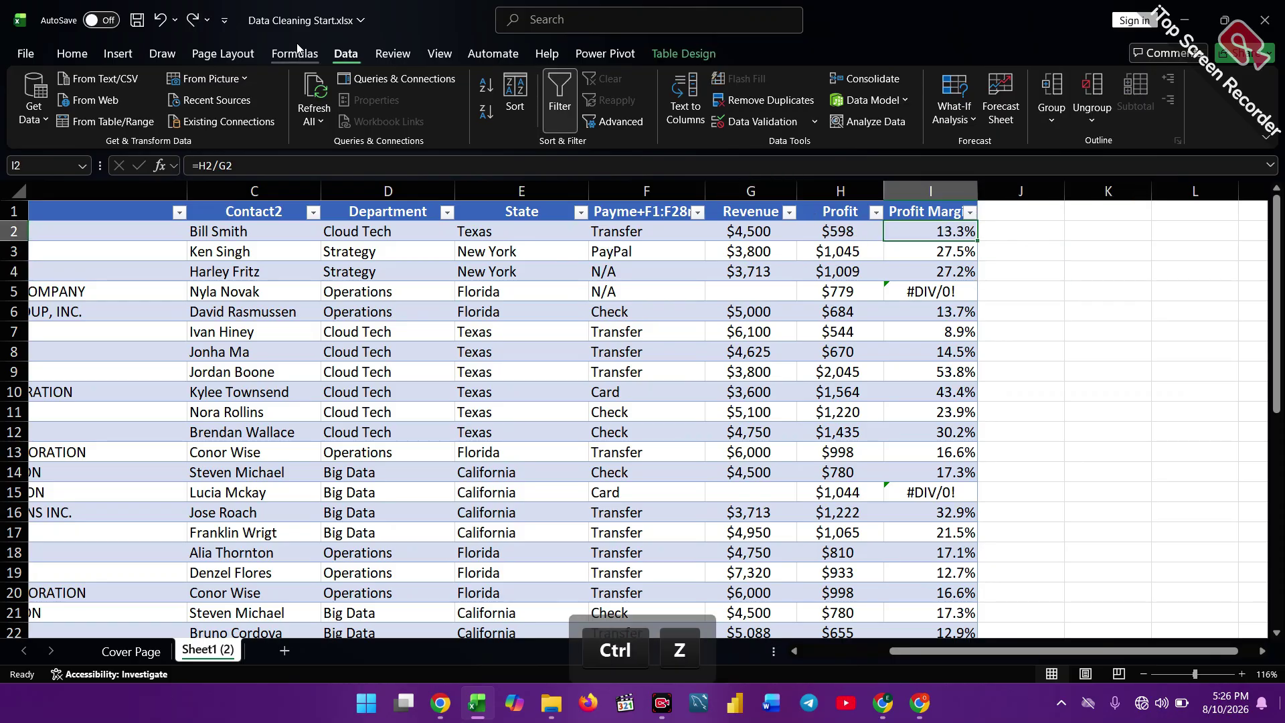
# Wrap the Profit Margin formula in cell I2 with IFERROR, returning "N/A" when the division fails.
pyautogui.click(201, 167)
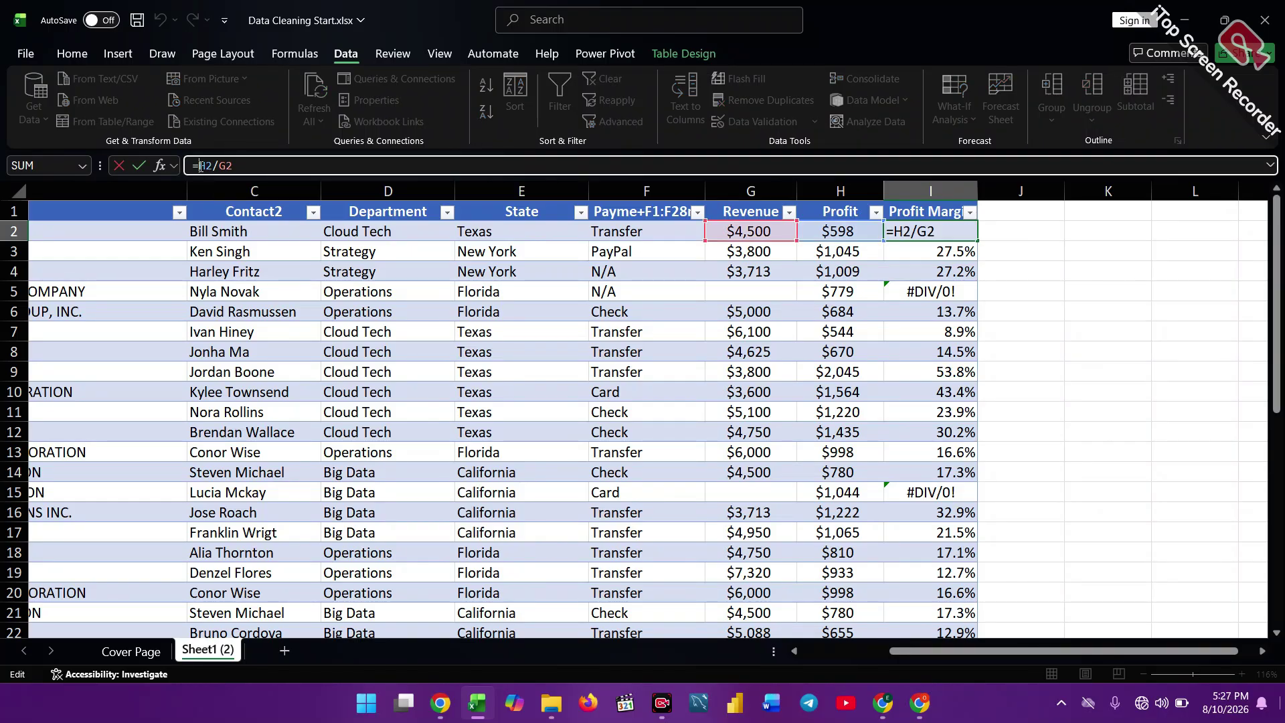
pyautogui.write('IF')
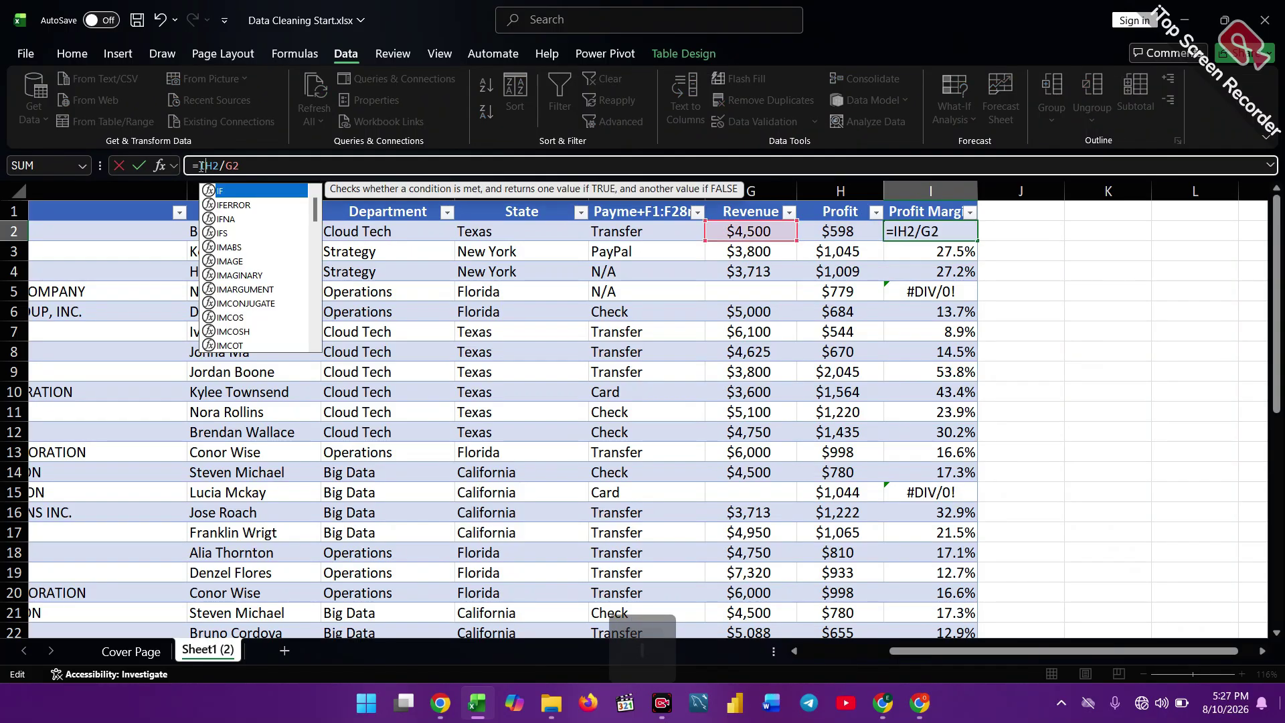
pyautogui.click(229, 206)
pyautogui.doubleClick(229, 206)
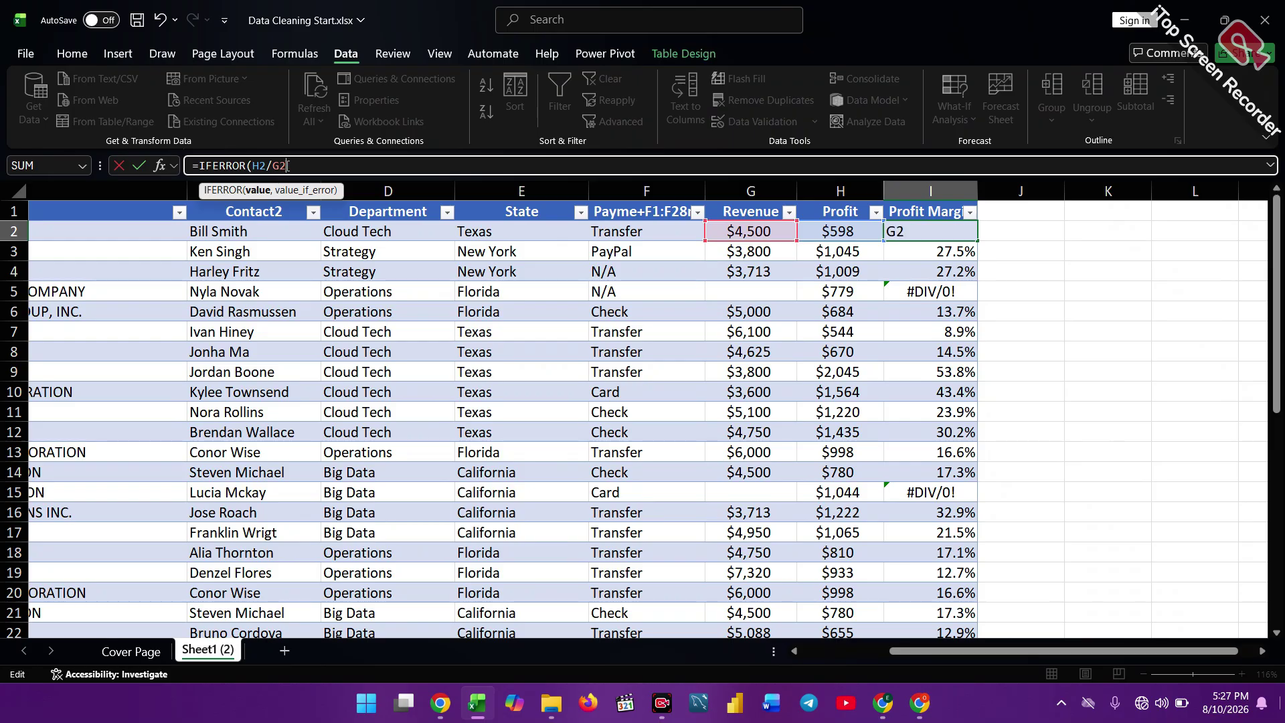
pyautogui.write(',')
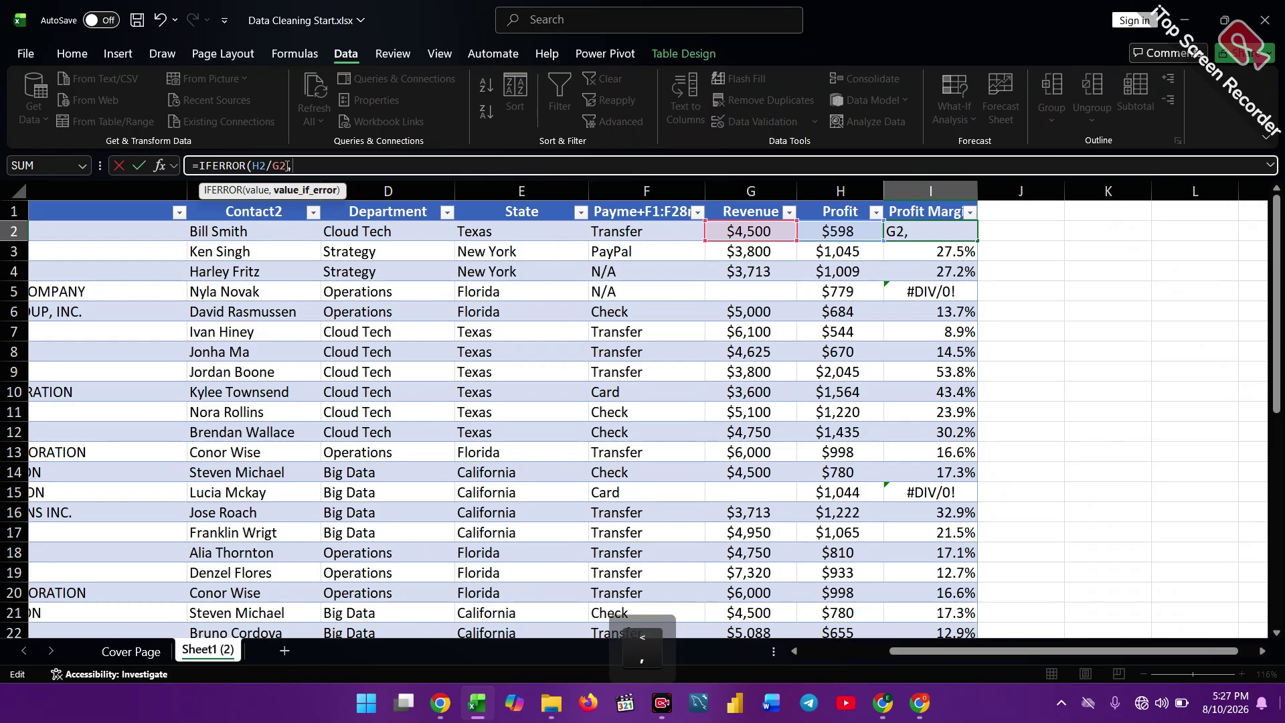
pyautogui.write('"')
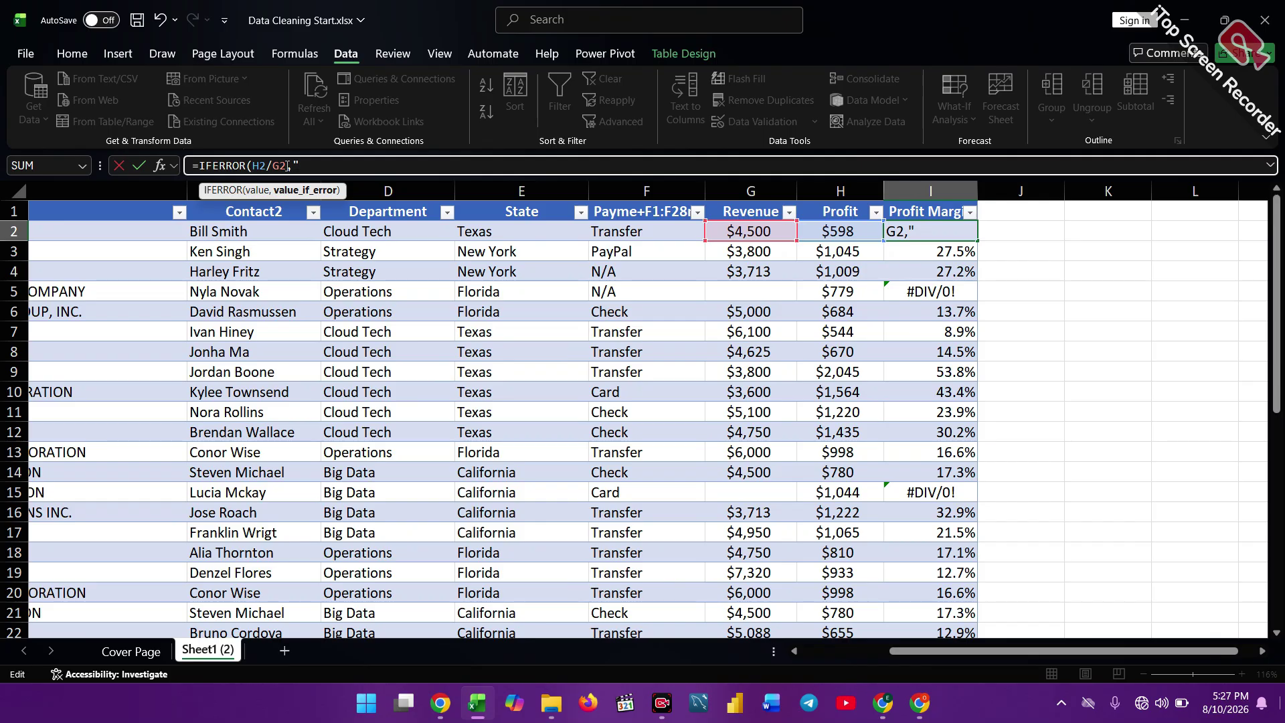
pyautogui.write('N')
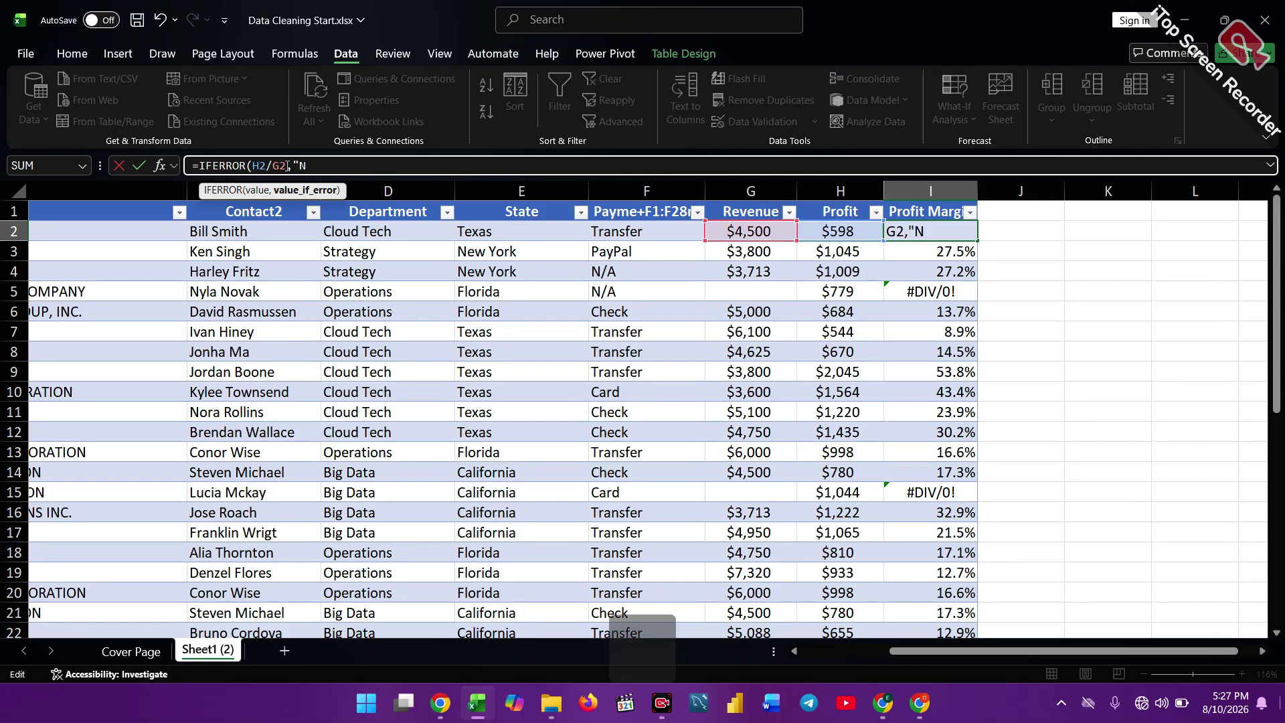
pyautogui.write('/A')
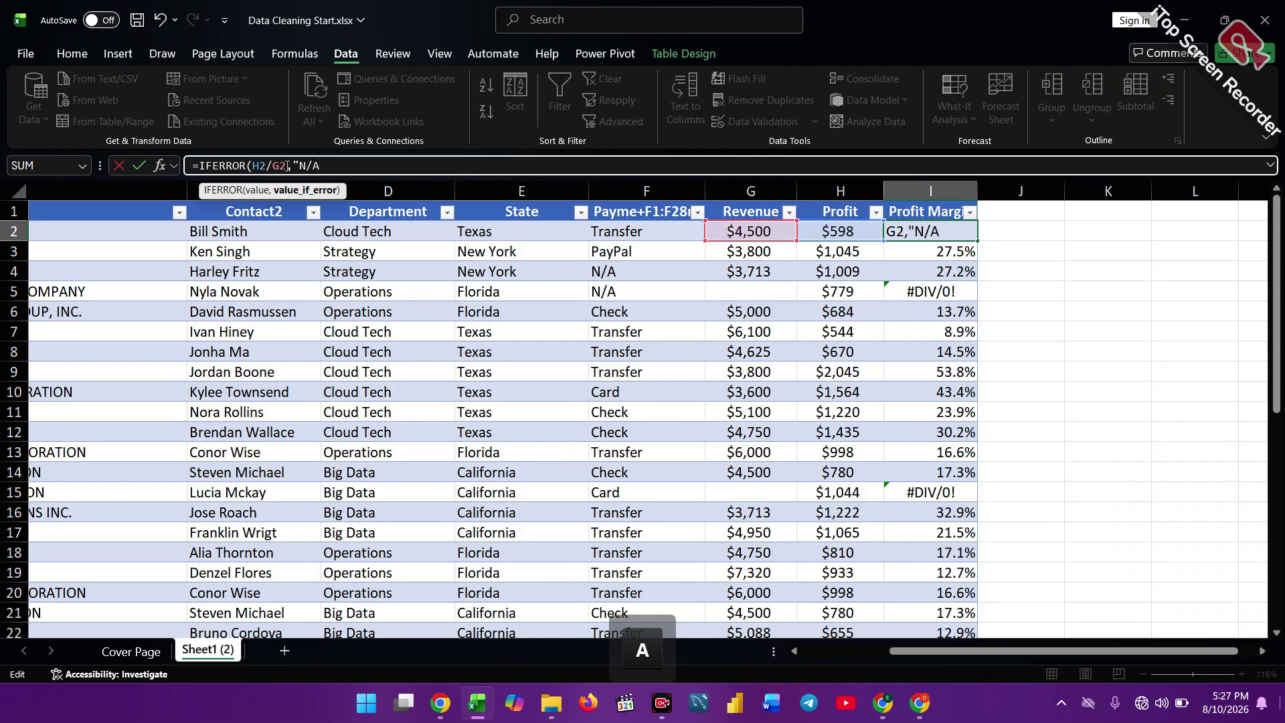
pyautogui.write('"')
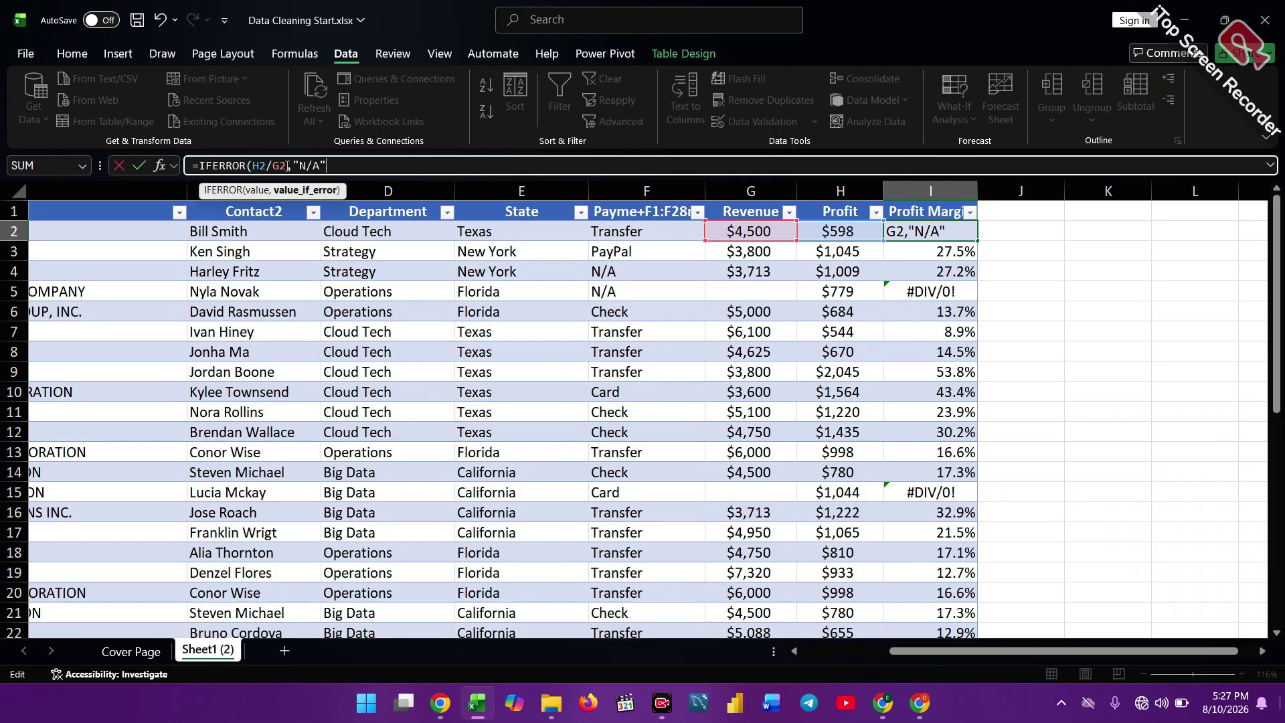
pyautogui.write(')')
pyautogui.press('Return')
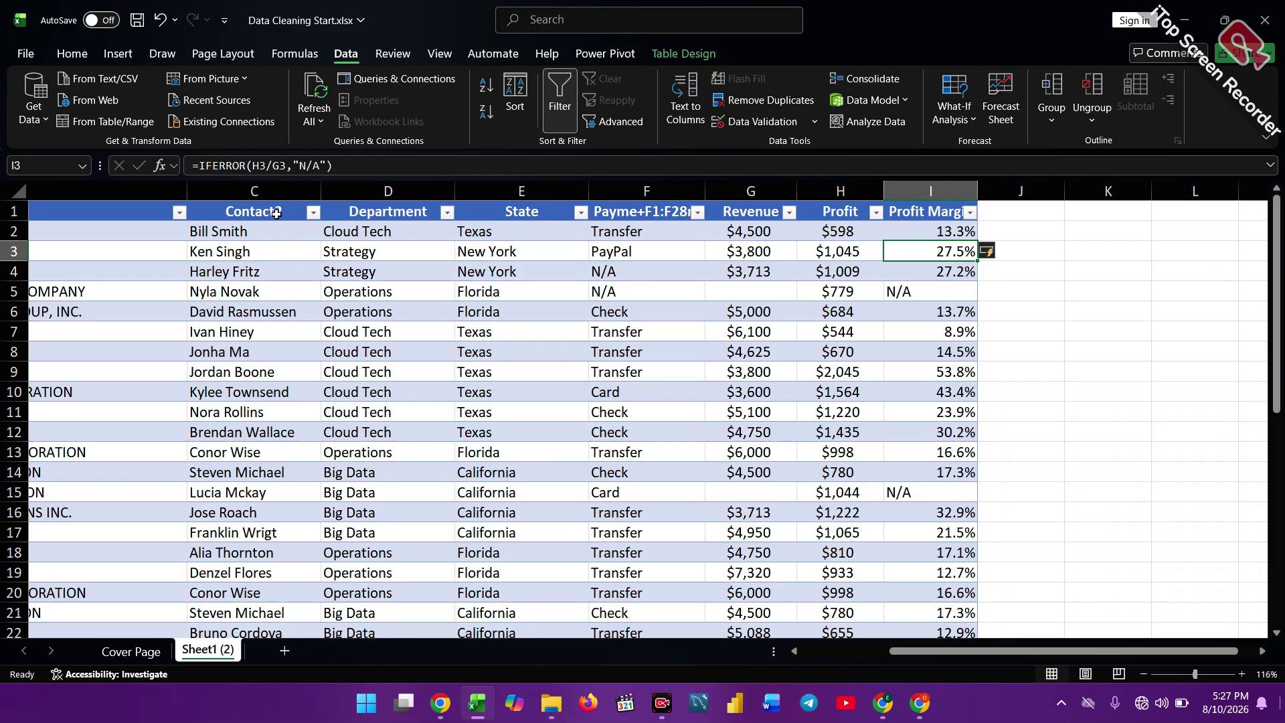
# Change the IFERROR fallback value in the Profit Margin formula in cell I3 to "0".
pyautogui.click(321, 167)
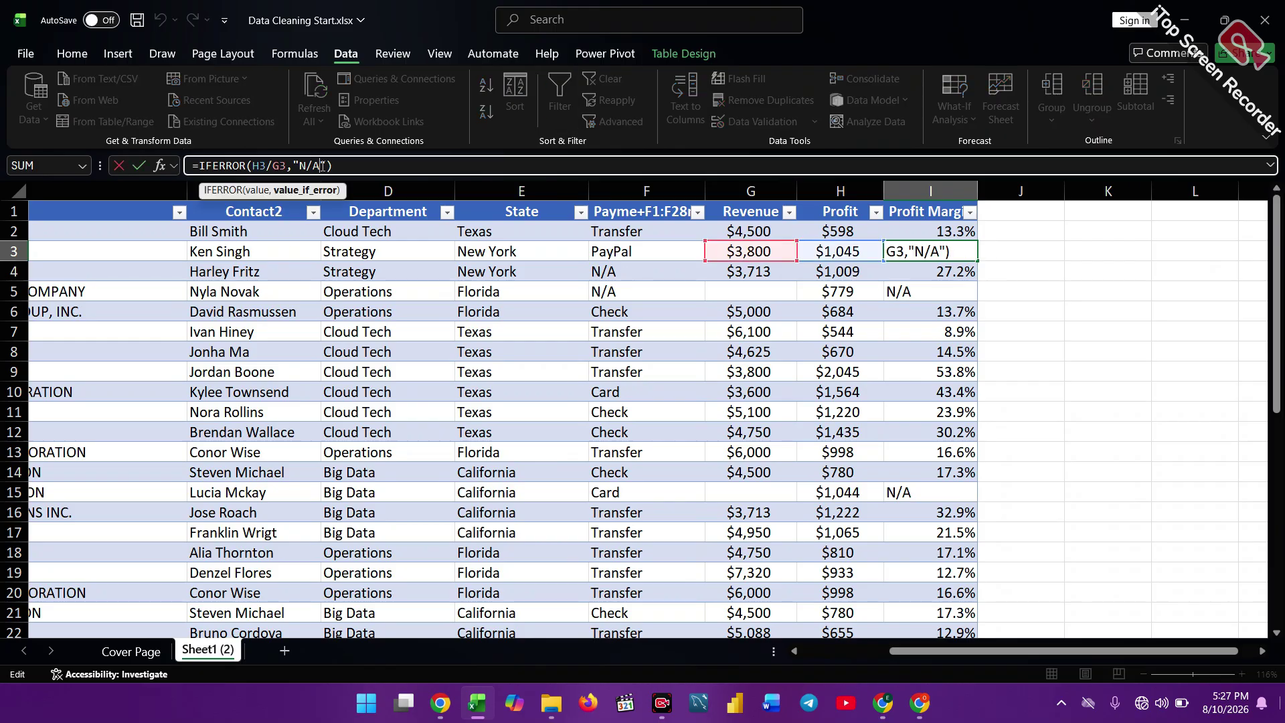
pyautogui.press('BackSpace')
pyautogui.press('BackSpace')
pyautogui.press('BackSpace')
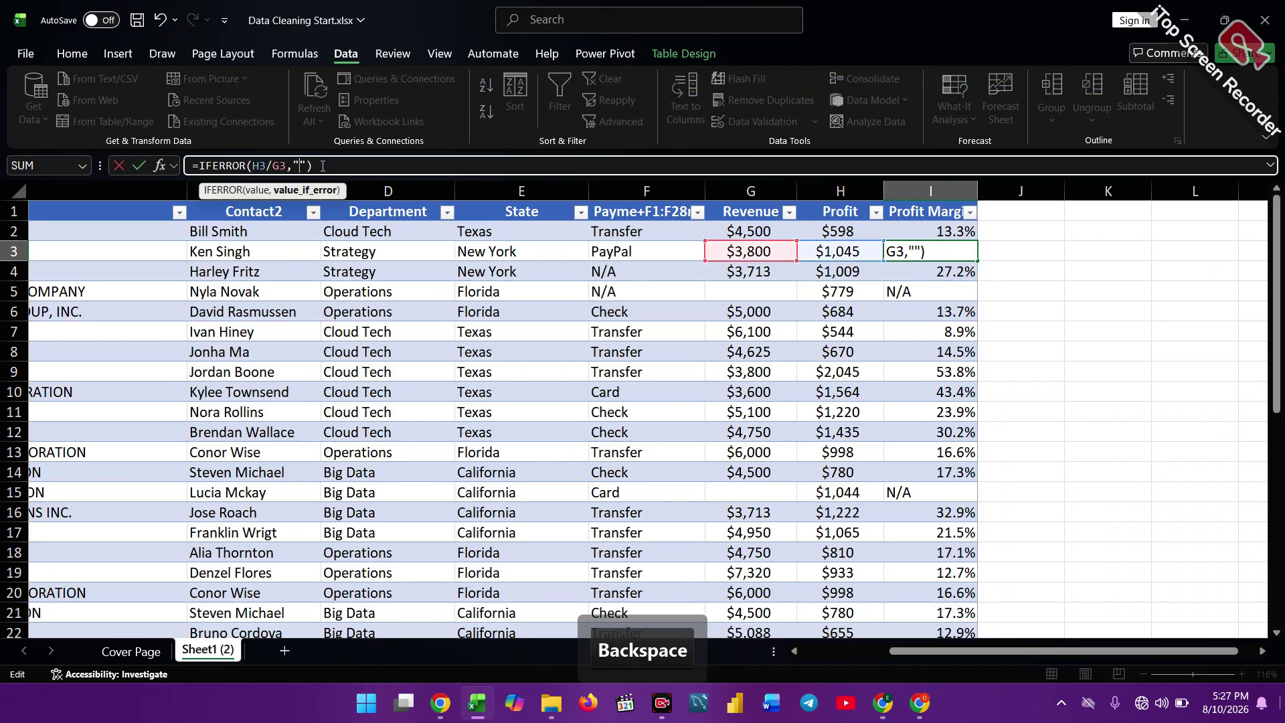
pyautogui.write('0')
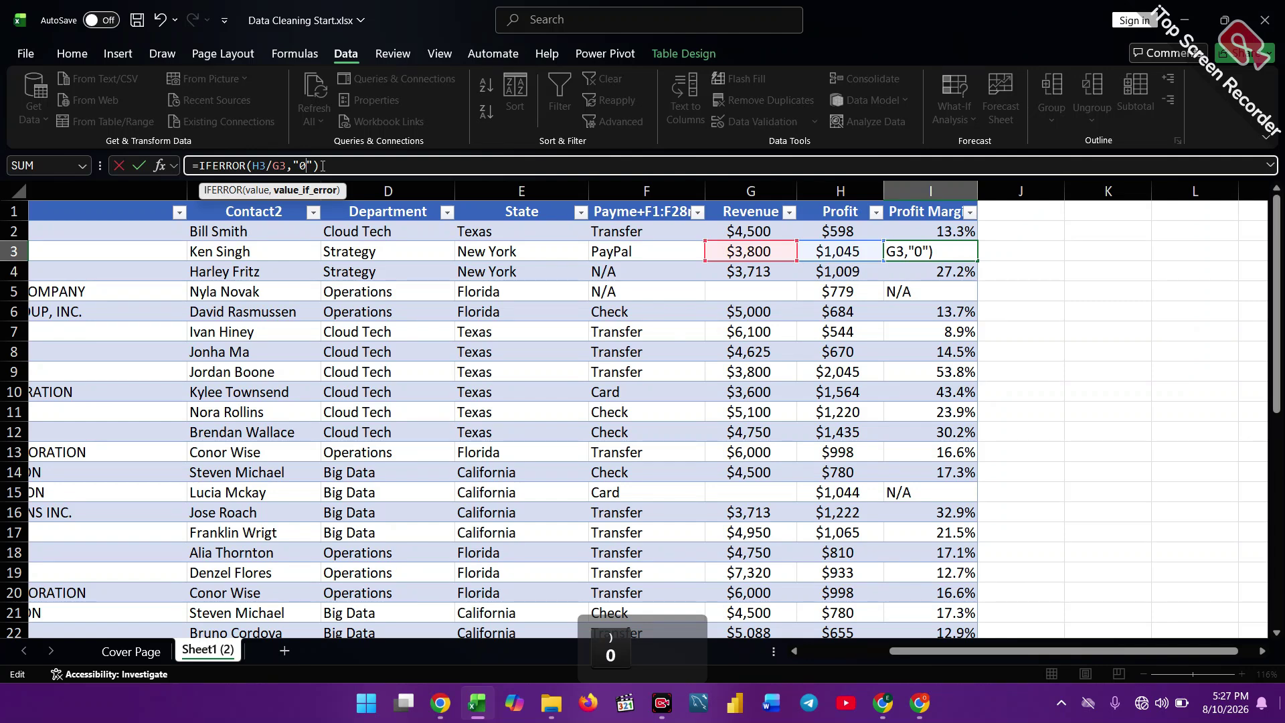
pyautogui.hotkey('ctrl', 'Return')
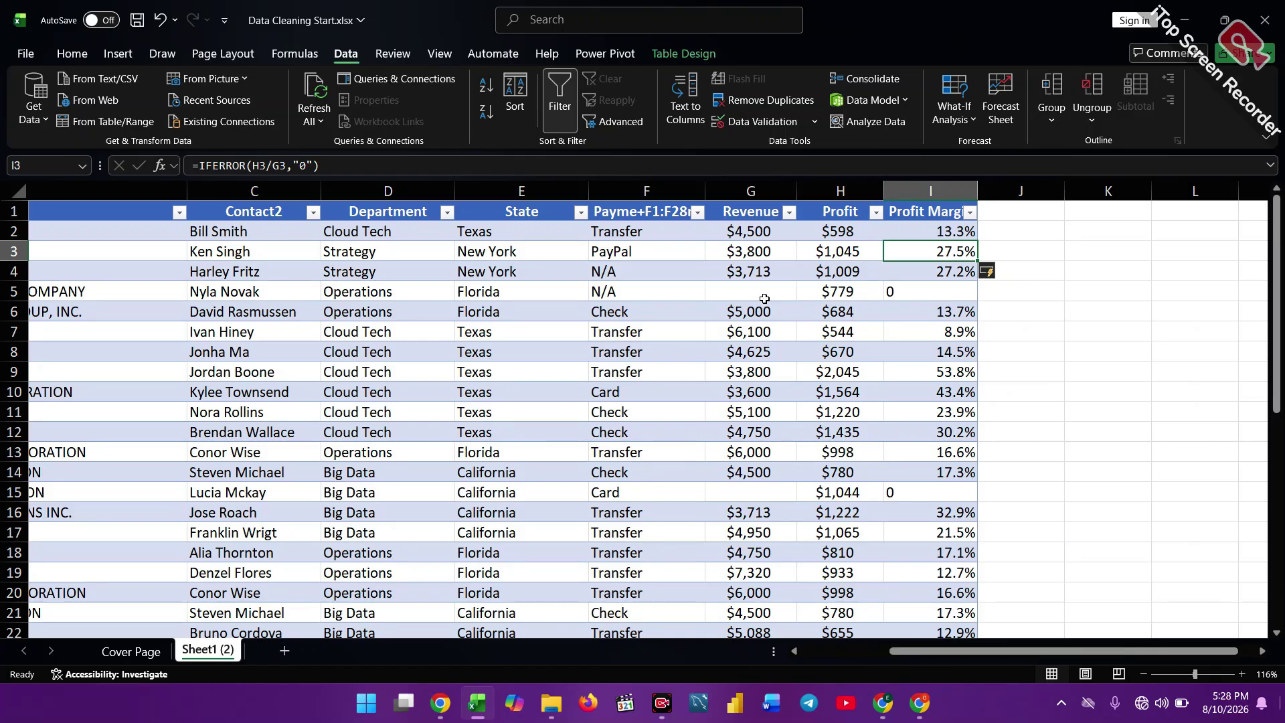
# Review the cleaned client table from the Date column across to Profit Margin and down its records.
pyautogui.hscroll(-1, 764, 299)
pyautogui.hscroll(1, 764, 298)
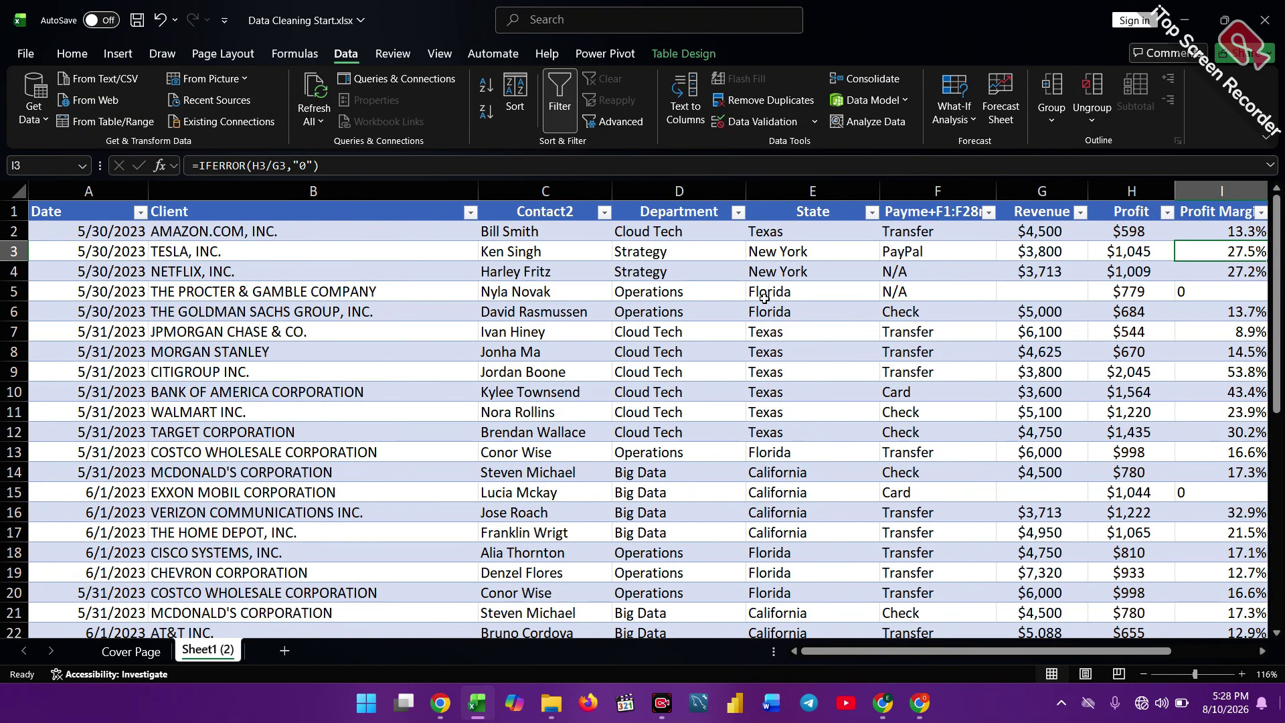
pyautogui.scroll(-8, 764, 298)
pyautogui.scroll(7, 765, 298)
pyautogui.scroll(2, 764, 297)
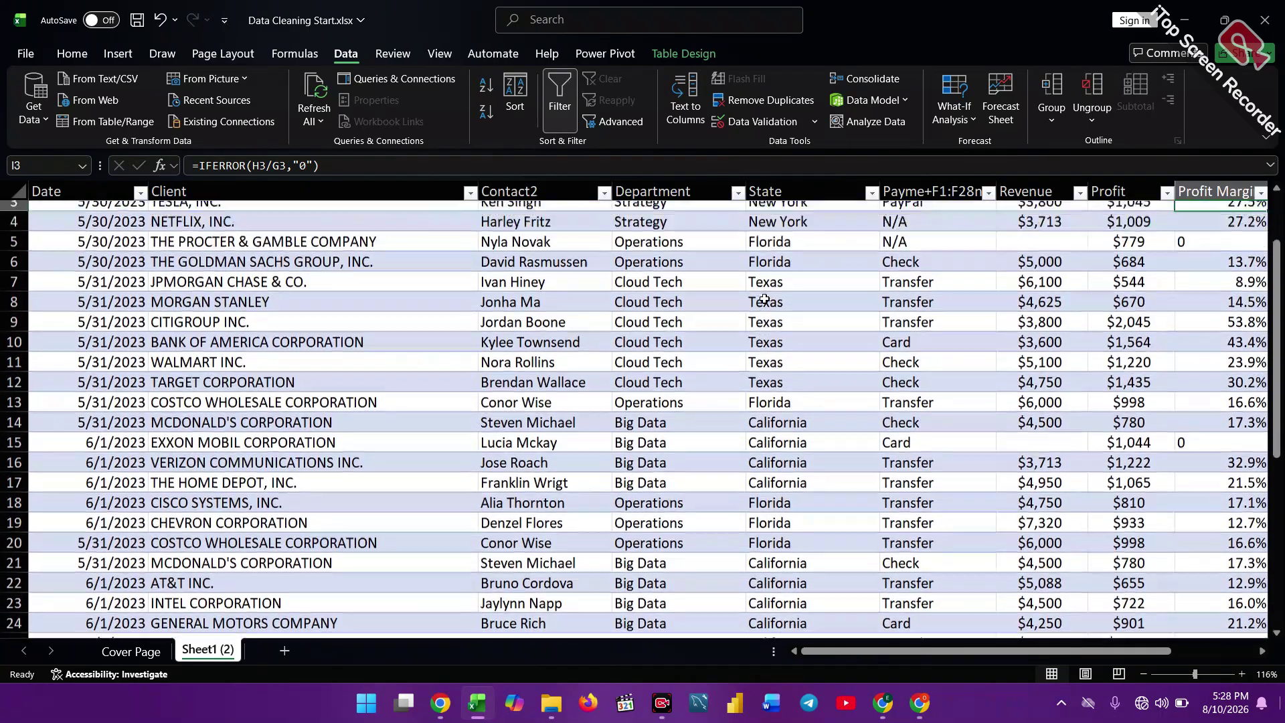
pyautogui.scroll(-2, 764, 298)
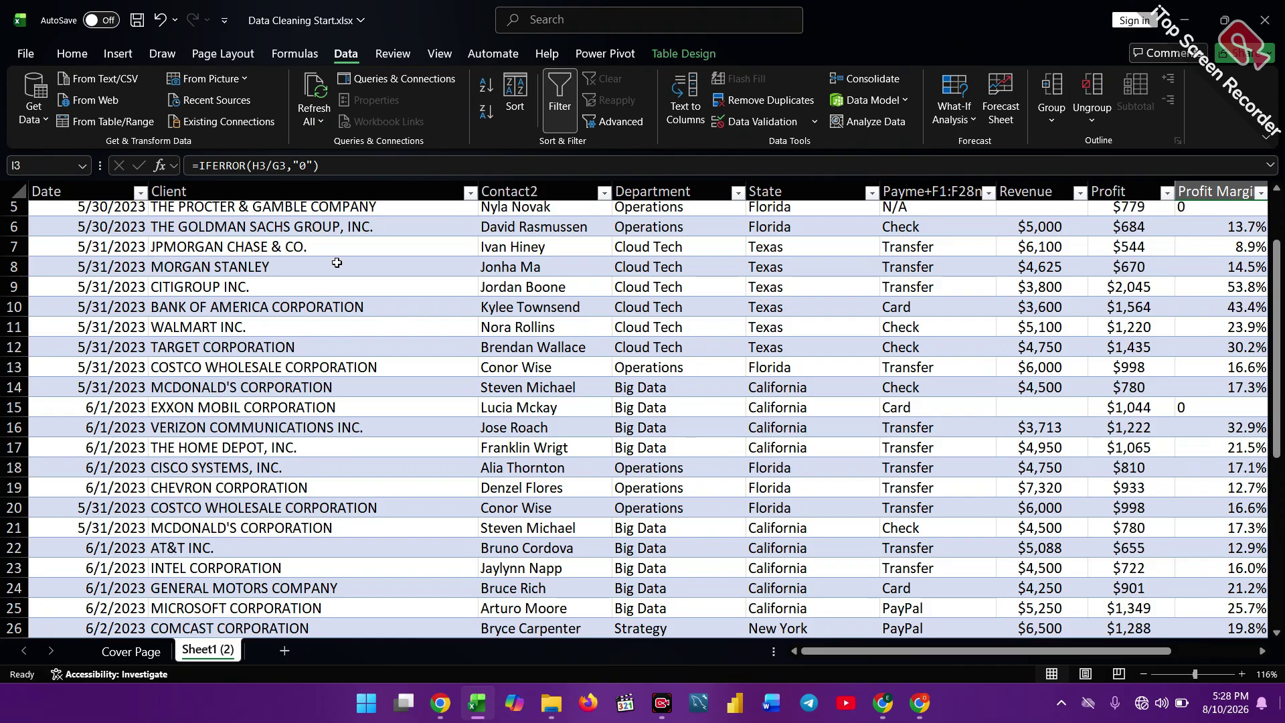
pyautogui.click(185, 314)
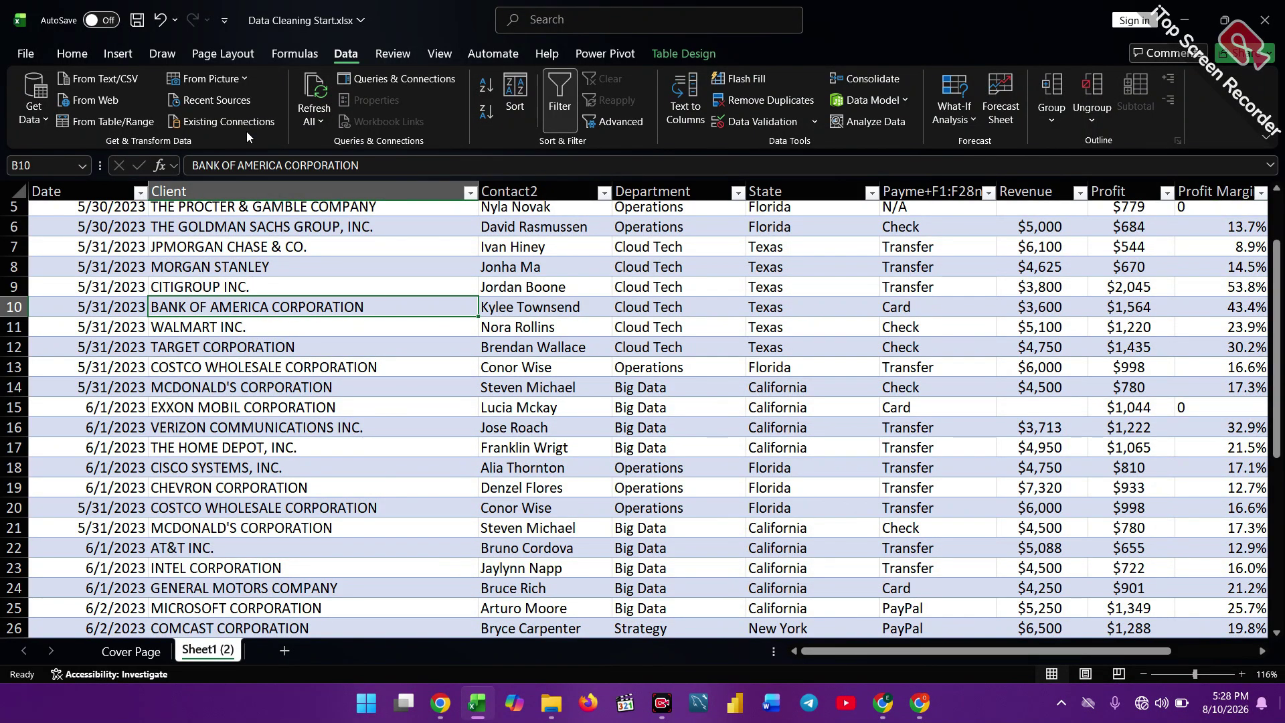
pyautogui.click(619, 55)
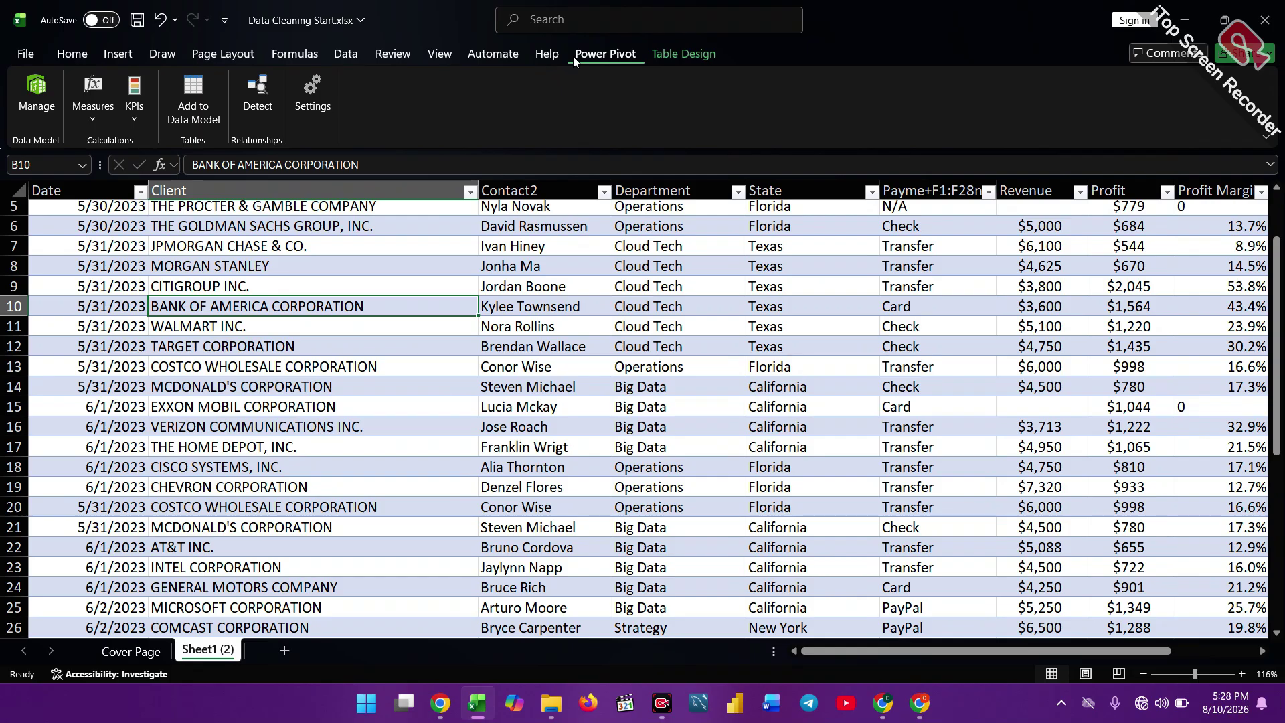
# Insert a PivotChart based on Table1 in a new worksheet.
pyautogui.click(363, 278)
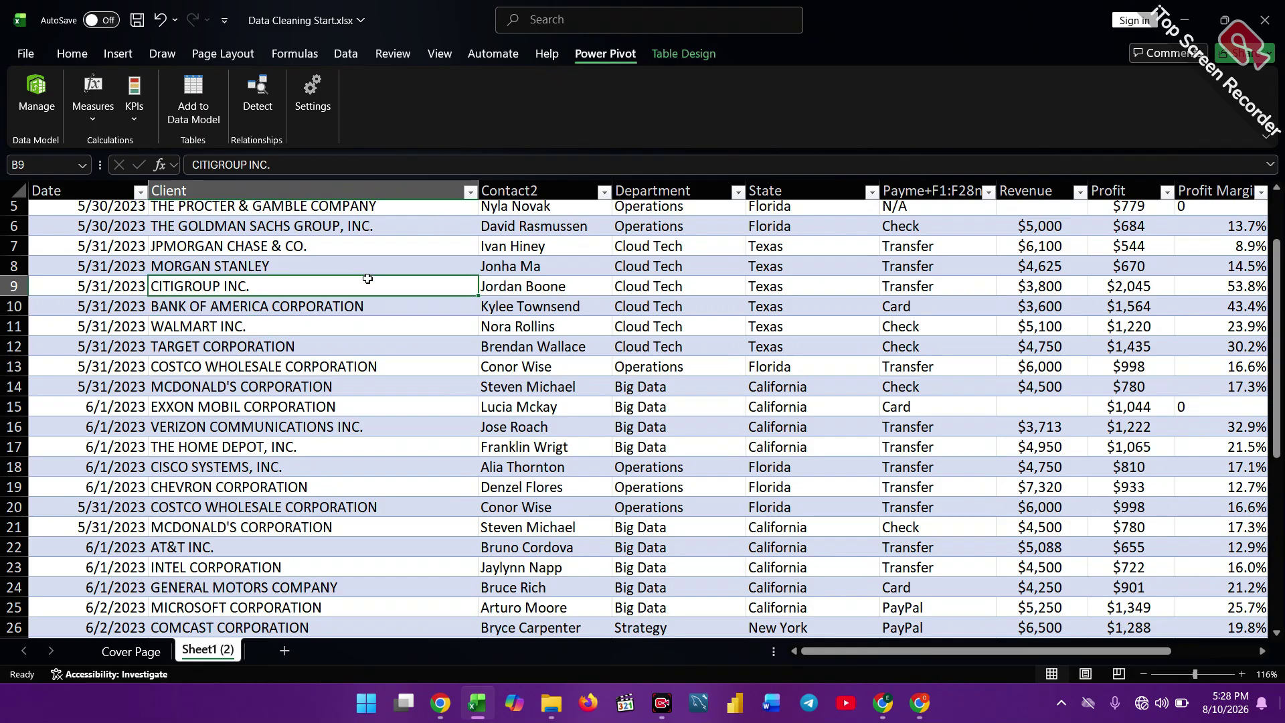
pyautogui.click(123, 56)
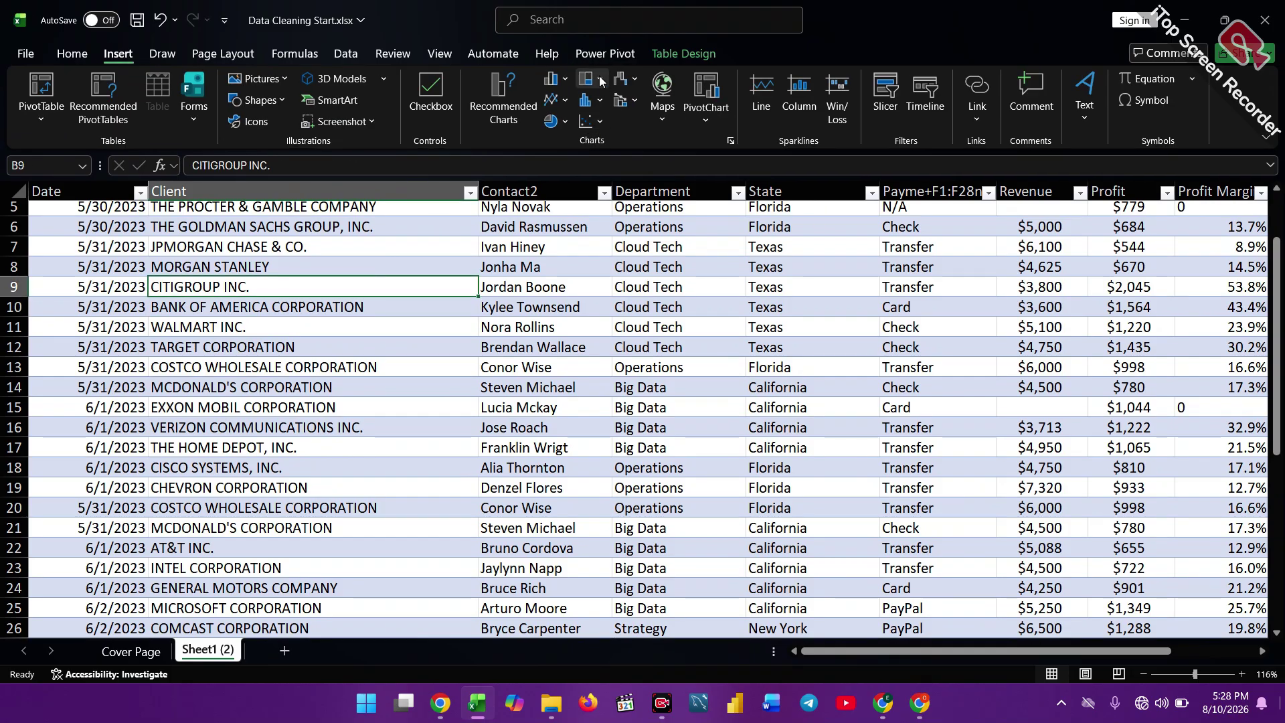
pyautogui.click(706, 124)
pyautogui.click(734, 146)
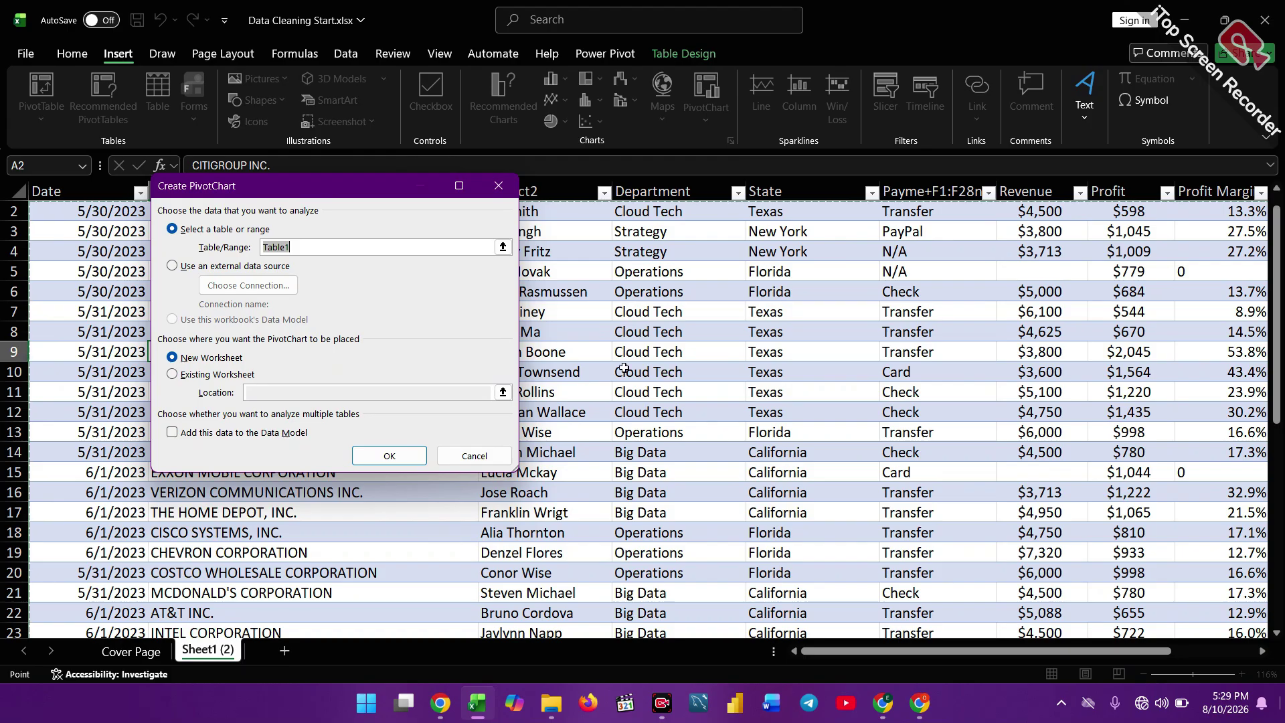
pyautogui.click(388, 459)
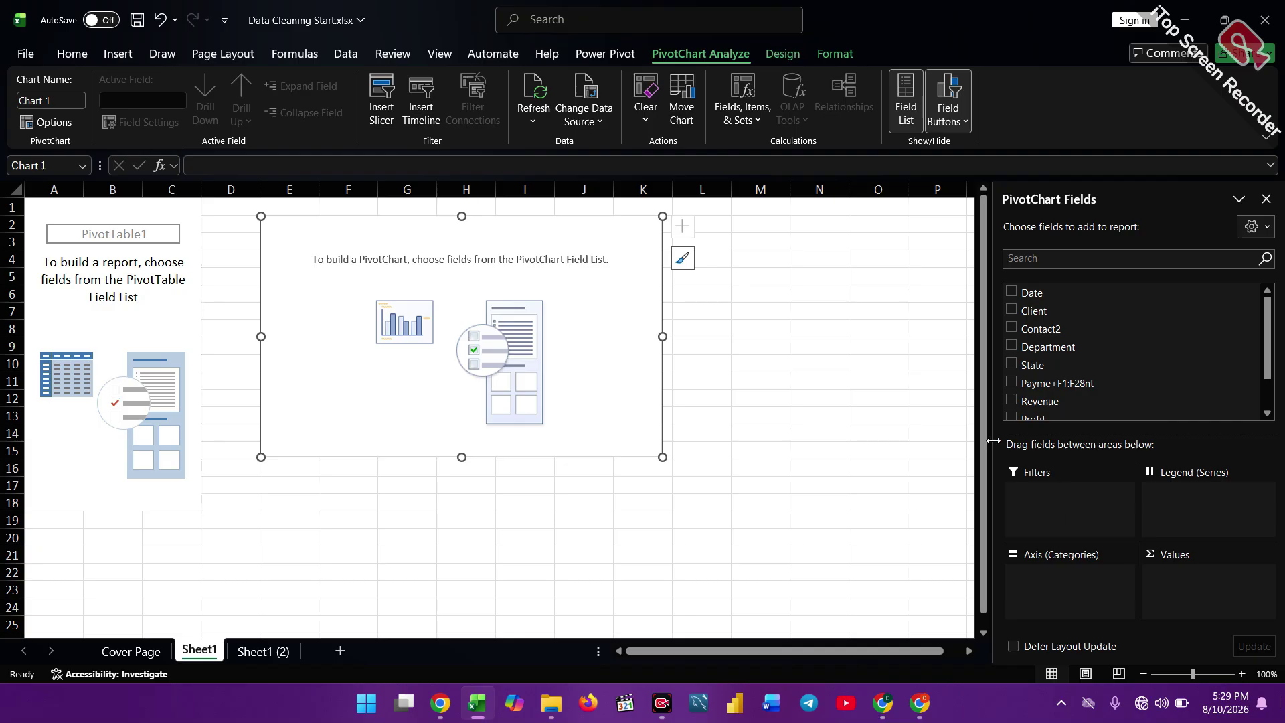
# Build the PivotChart with Client as the axis category and the sum of Revenue as the values.
pyautogui.click(1267, 416)
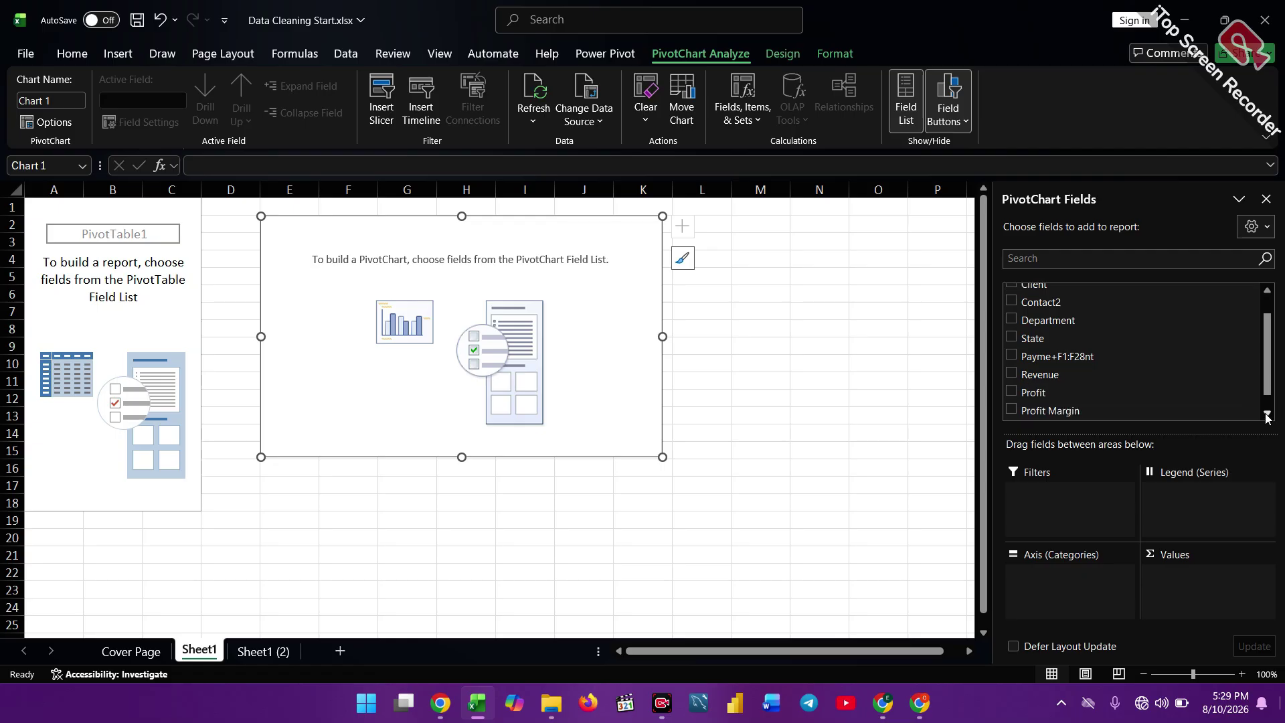
pyautogui.click(1267, 291)
pyautogui.click(1267, 294)
pyautogui.click(1268, 294)
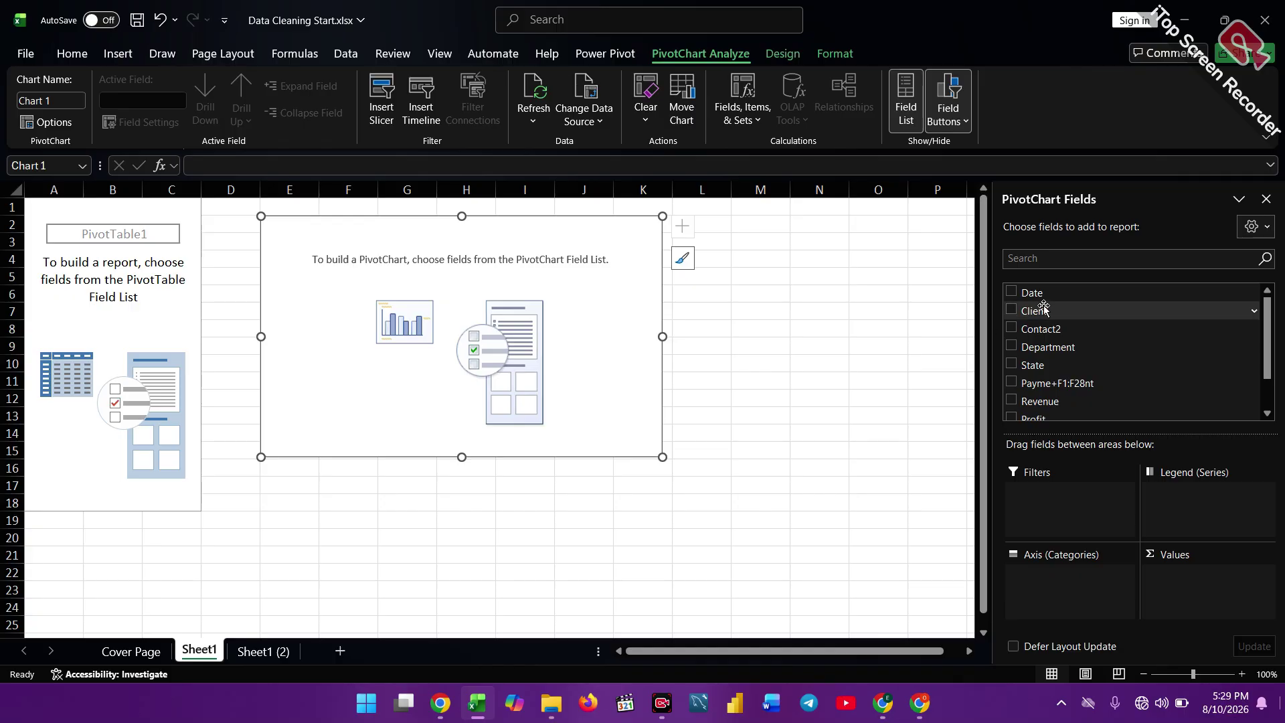
pyautogui.moveTo(1037, 310); pyautogui.dragTo(1033, 581)
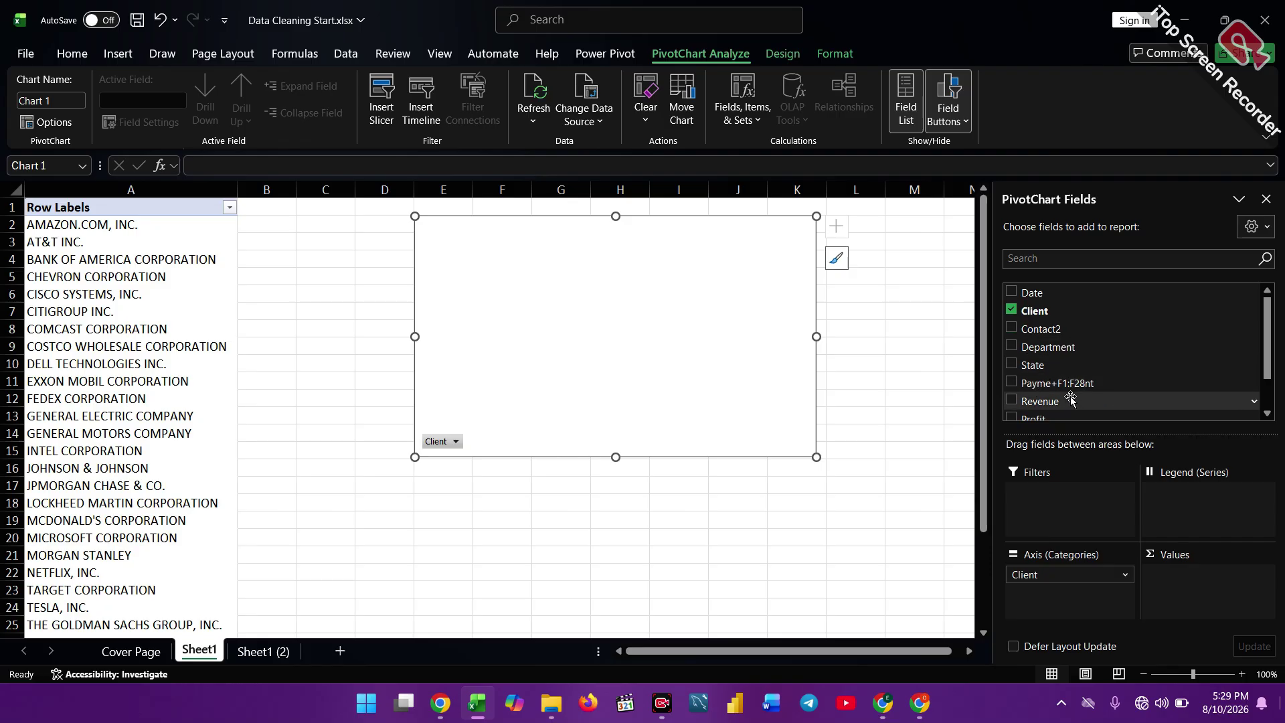
pyautogui.moveTo(1055, 401)
pyautogui.mouseDown()
pyautogui.moveTo(1170, 501)
pyautogui.moveTo(1171, 582)
pyautogui.mouseUp()
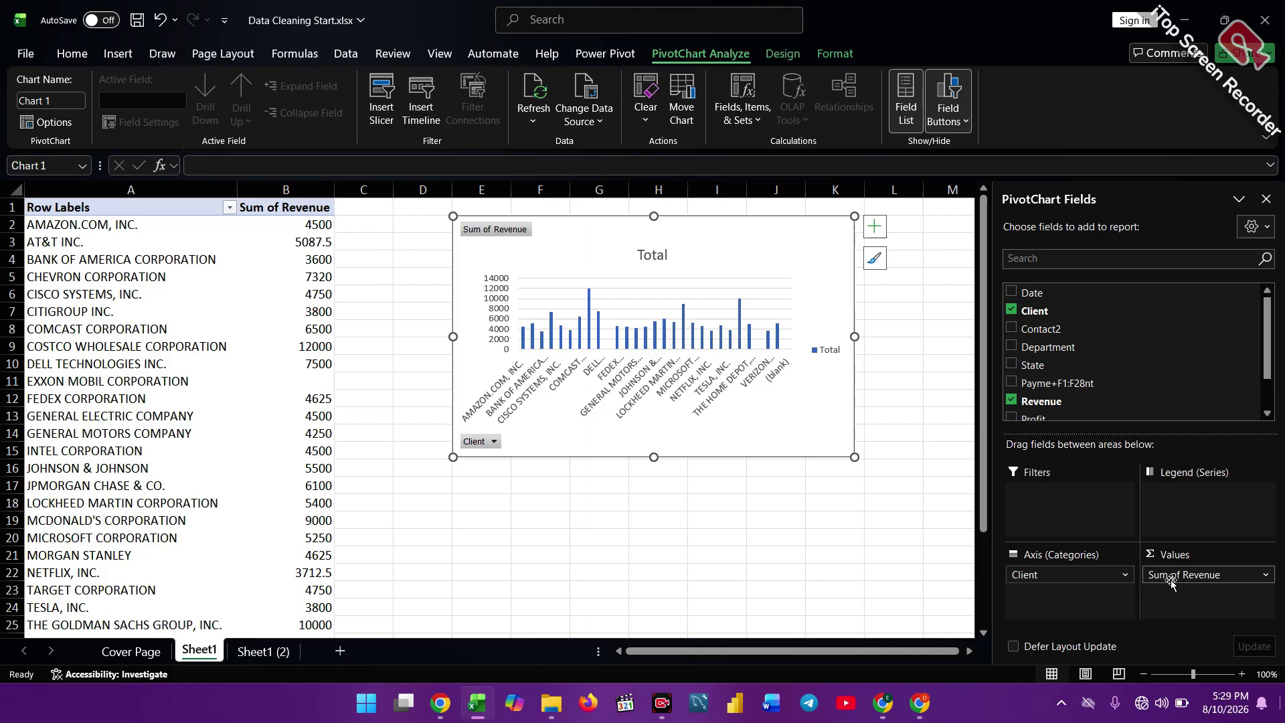
# Rename the pivot table's Row Labels header in cell A1 as Client.
pyautogui.scroll(-6, 1172, 582)
pyautogui.scroll(6, 1171, 583)
pyautogui.doubleClick(97, 209)
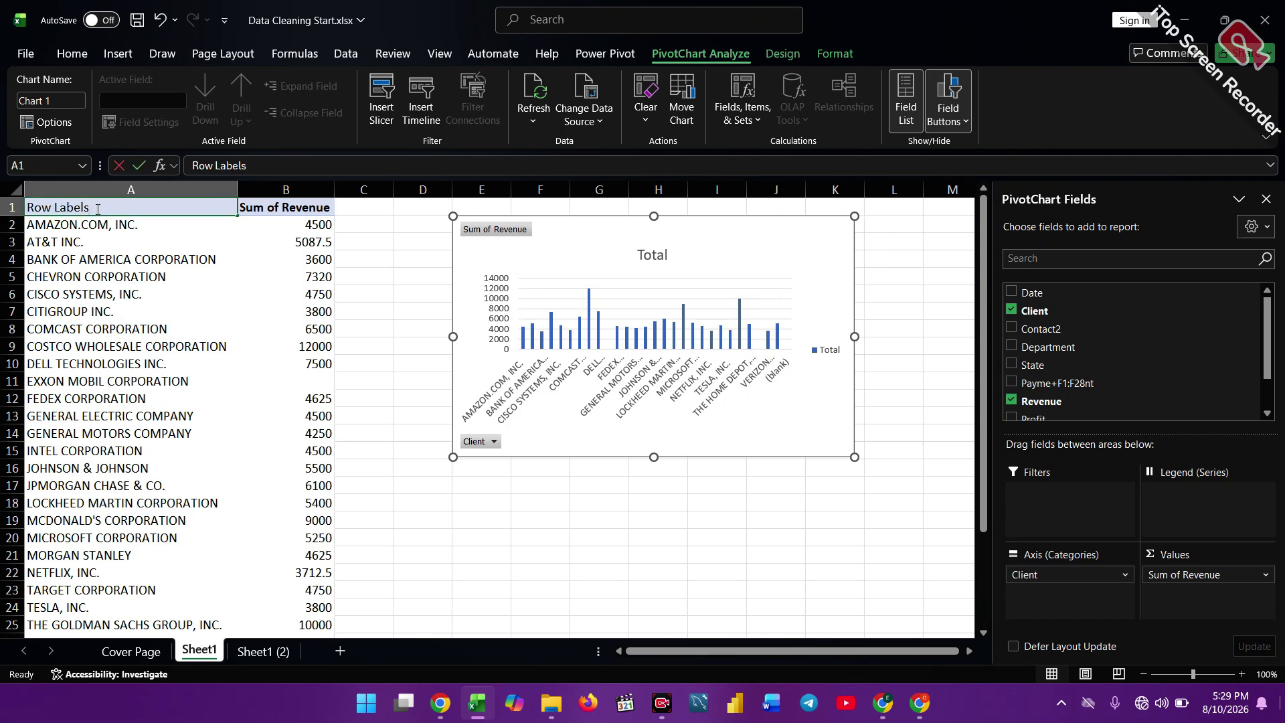
pyautogui.press('BackSpace')
pyautogui.press('BackSpace')
pyautogui.press('BackSpace')
pyautogui.press('BackSpace')
pyautogui.press('BackSpace')
pyautogui.press('BackSpace')
pyautogui.press('BackSpace')
pyautogui.press('BackSpace')
pyautogui.press('BackSpace')
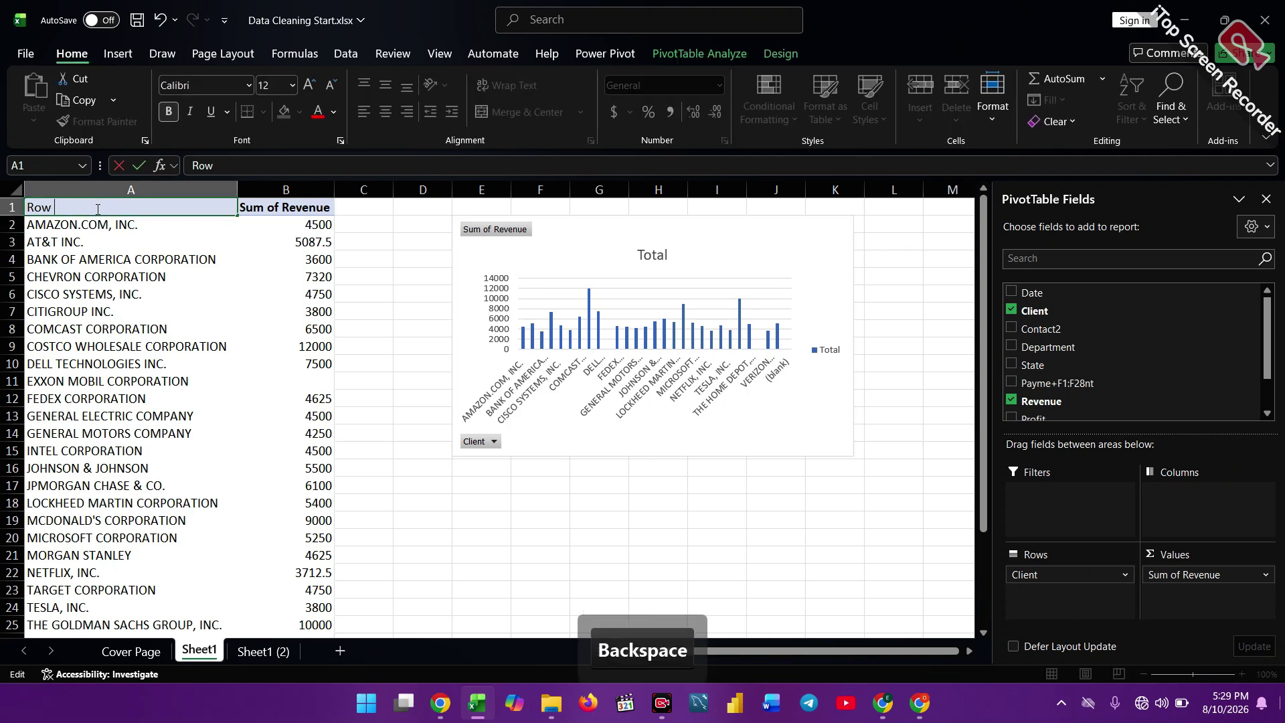
pyautogui.press('BackSpace')
pyautogui.write('Cl')
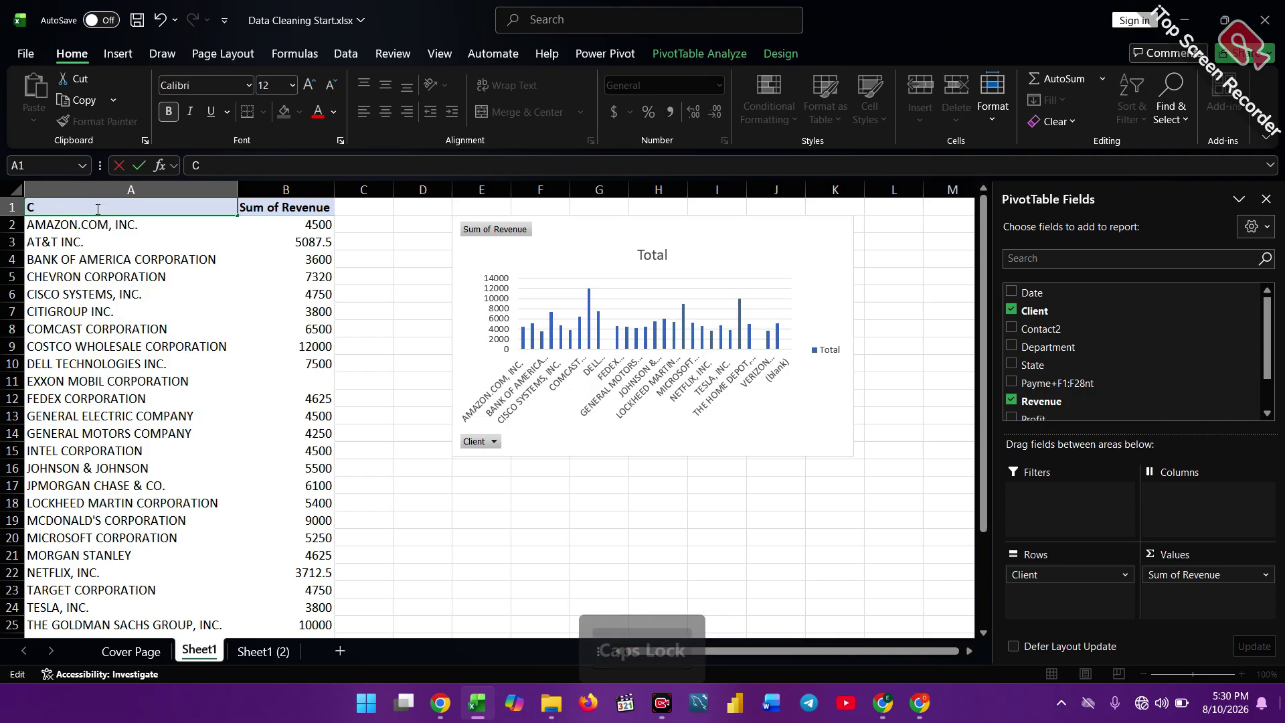
pyautogui.write('ient')
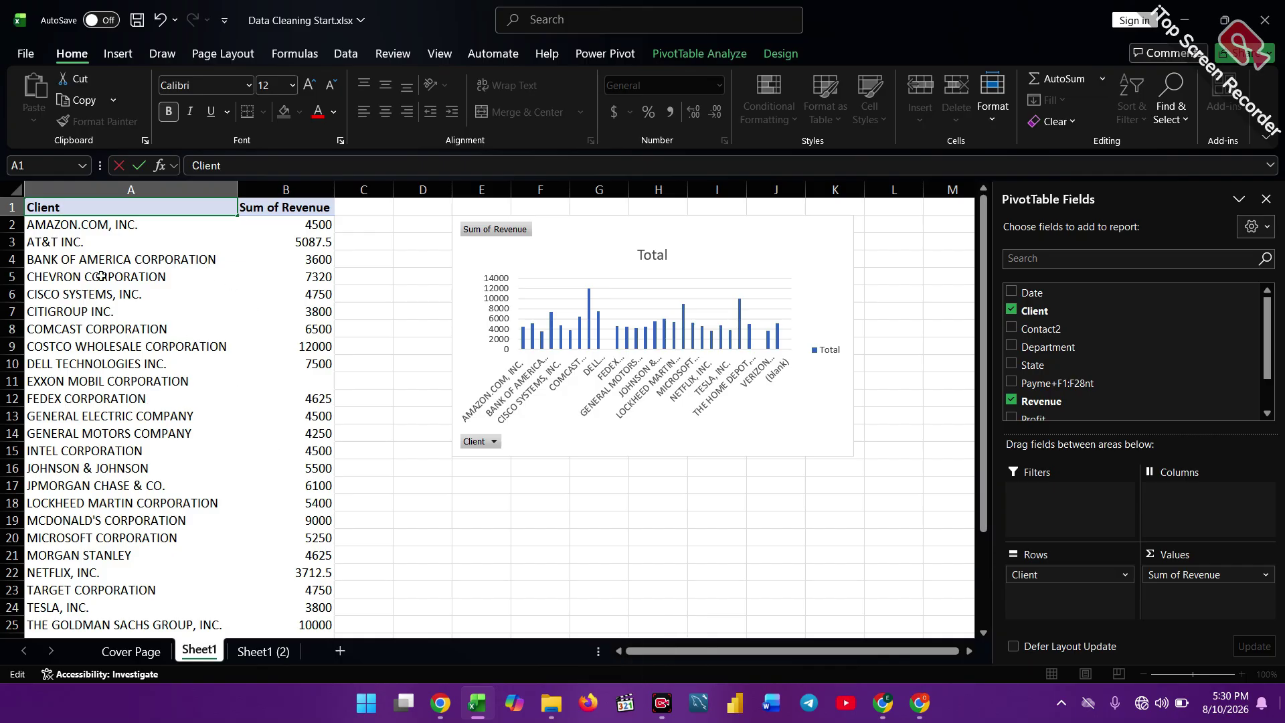
# Sort the pivot table's clients by Sum of Revenue from largest to smallest and check the list down to Grand Total.
pyautogui.click(324, 279)
pyautogui.rightClick(323, 279)
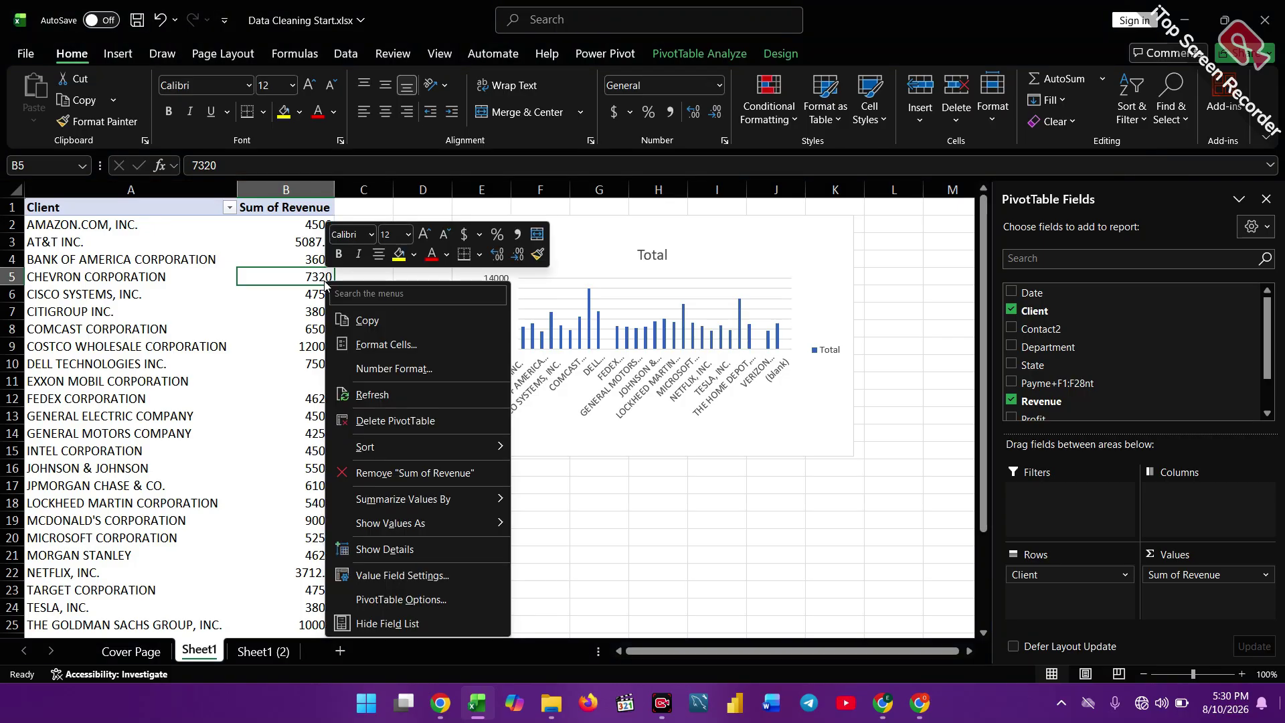
pyautogui.moveTo(484, 447)
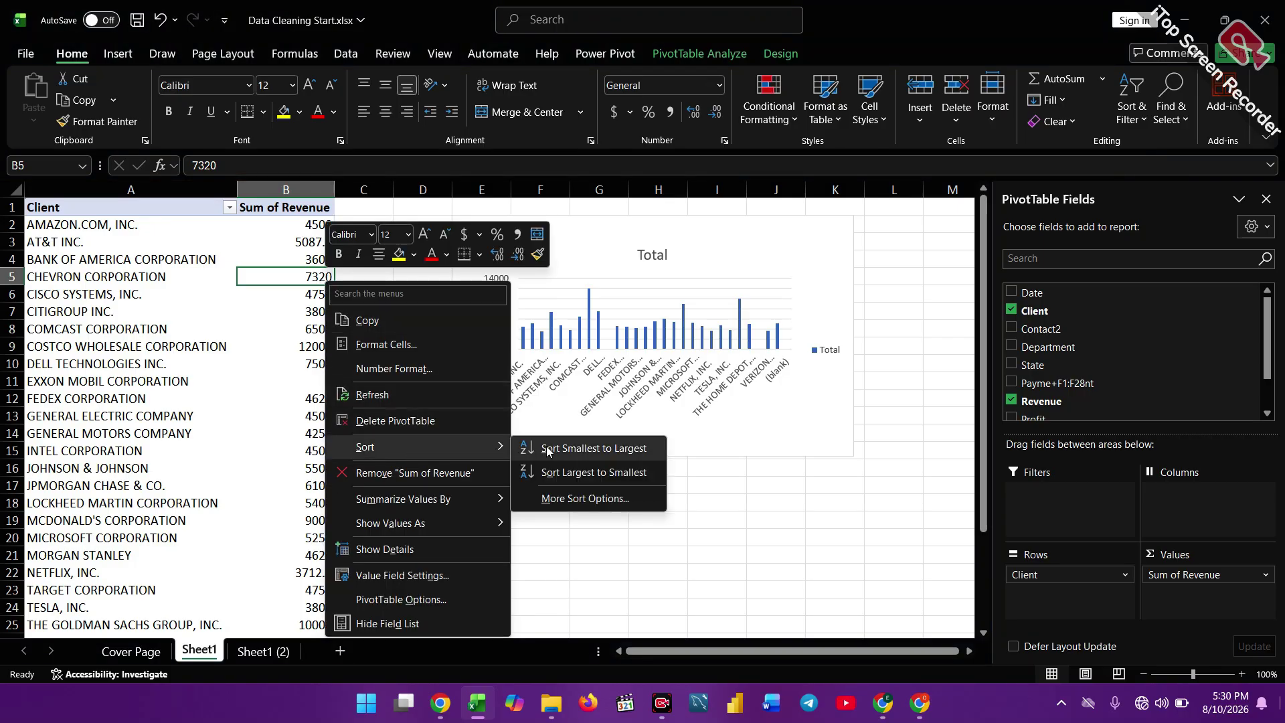
pyautogui.click(573, 474)
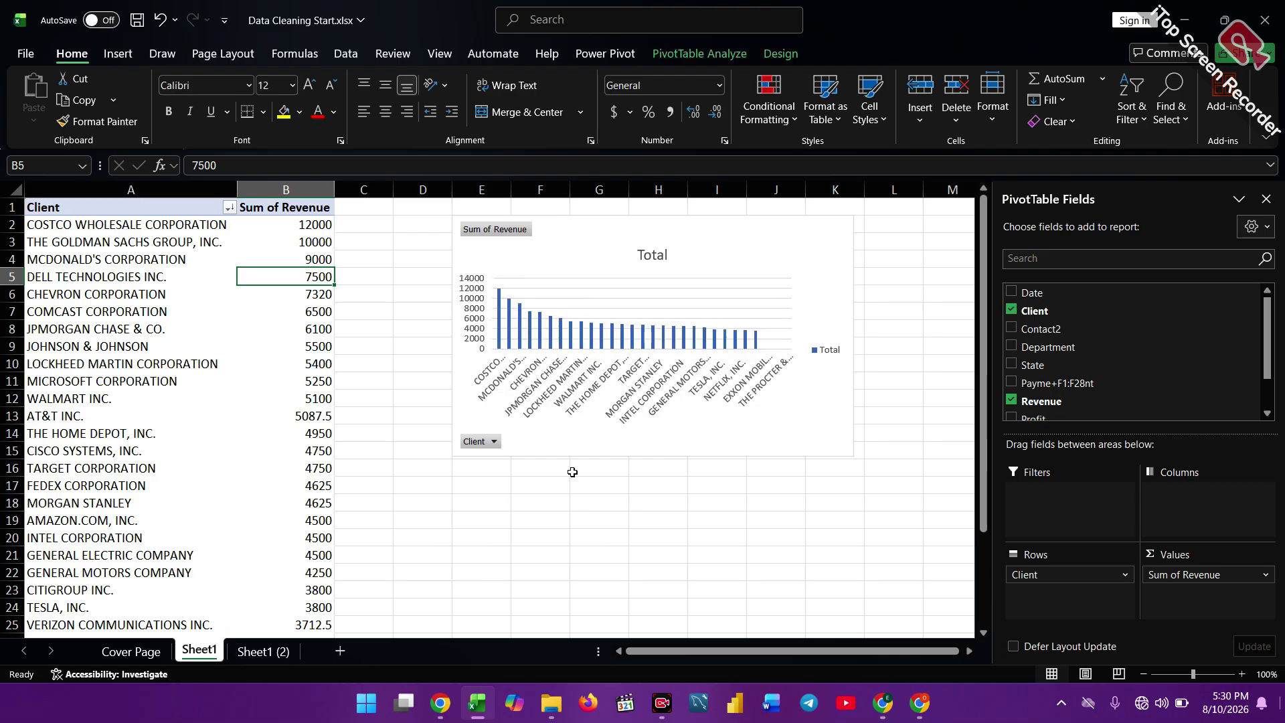
pyautogui.scroll(-4, 573, 472)
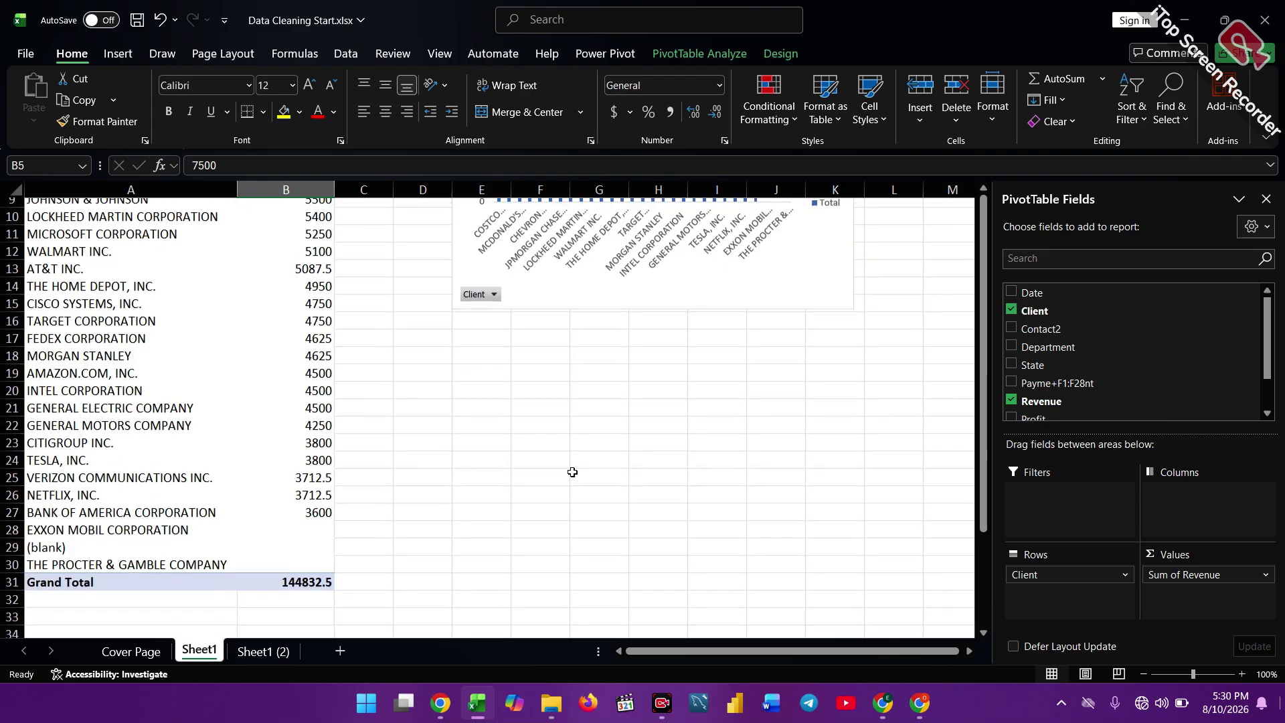
pyautogui.scroll(-1, 572, 472)
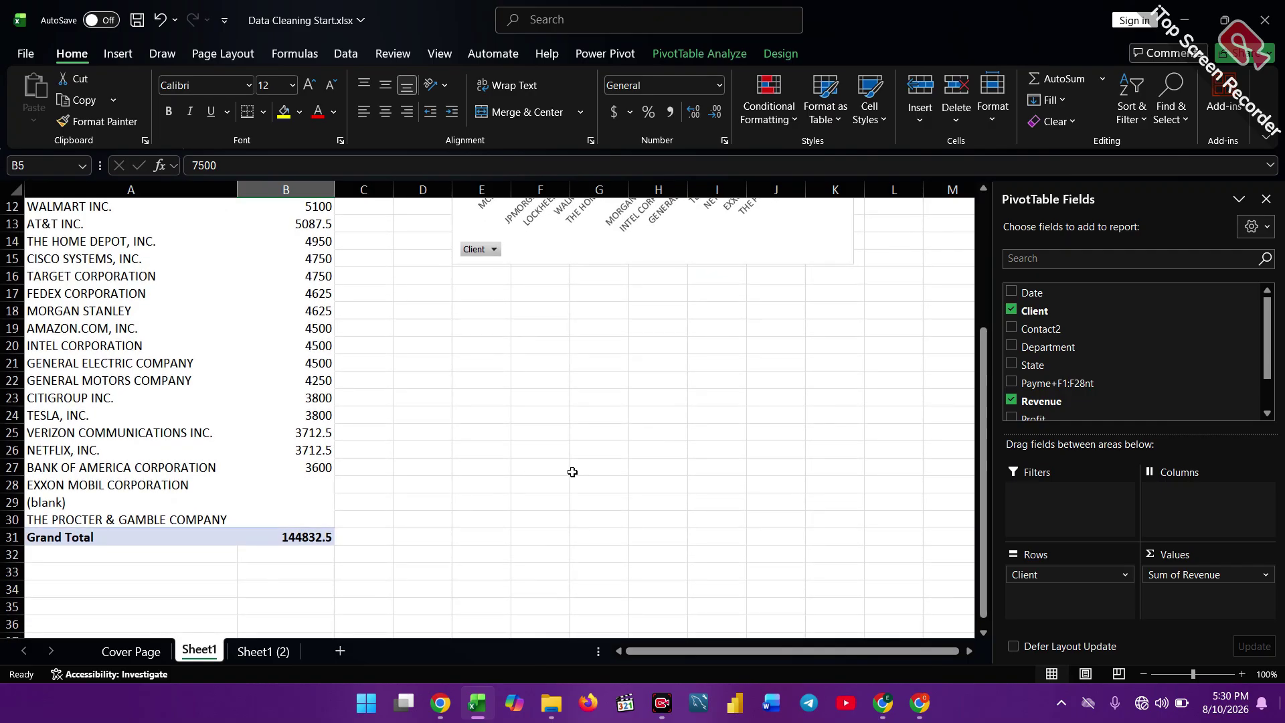
# Filter the (blank) entry out of the Client pivot table and check the list down to Grand Total.
pyautogui.scroll(4, 573, 472)
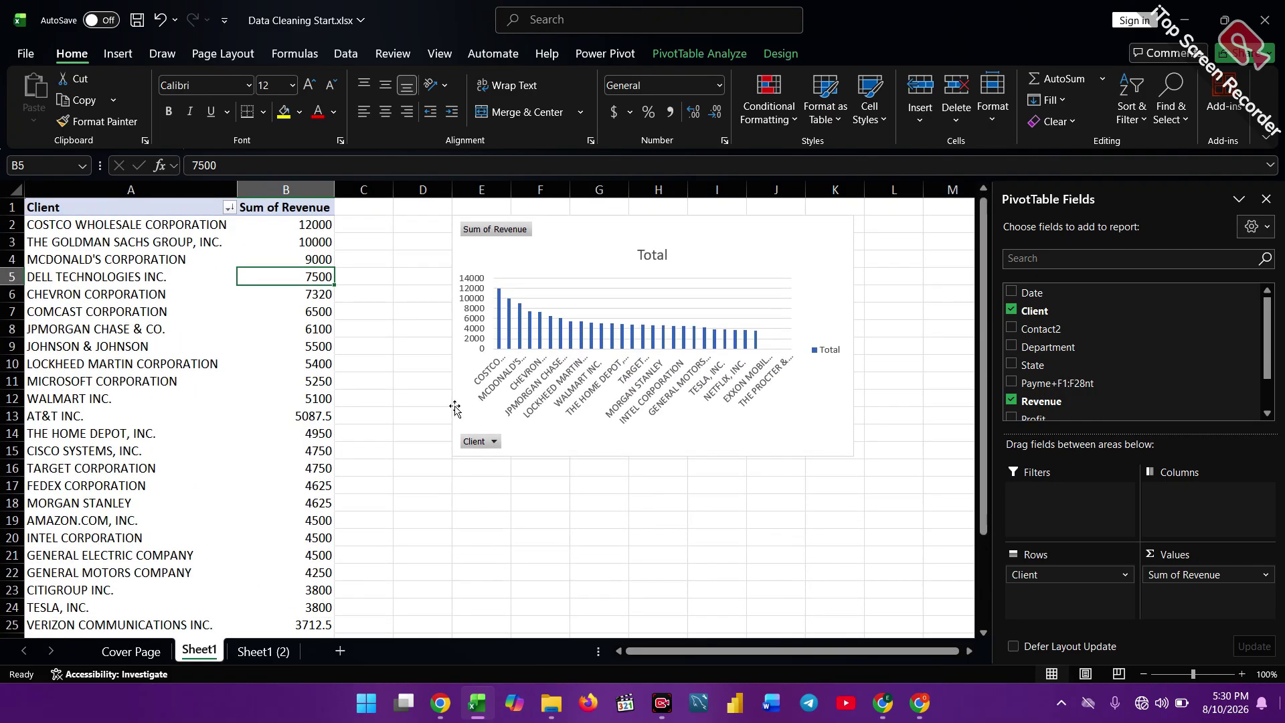
pyautogui.scroll(-4, 257, 263)
pyautogui.scroll(2, 257, 266)
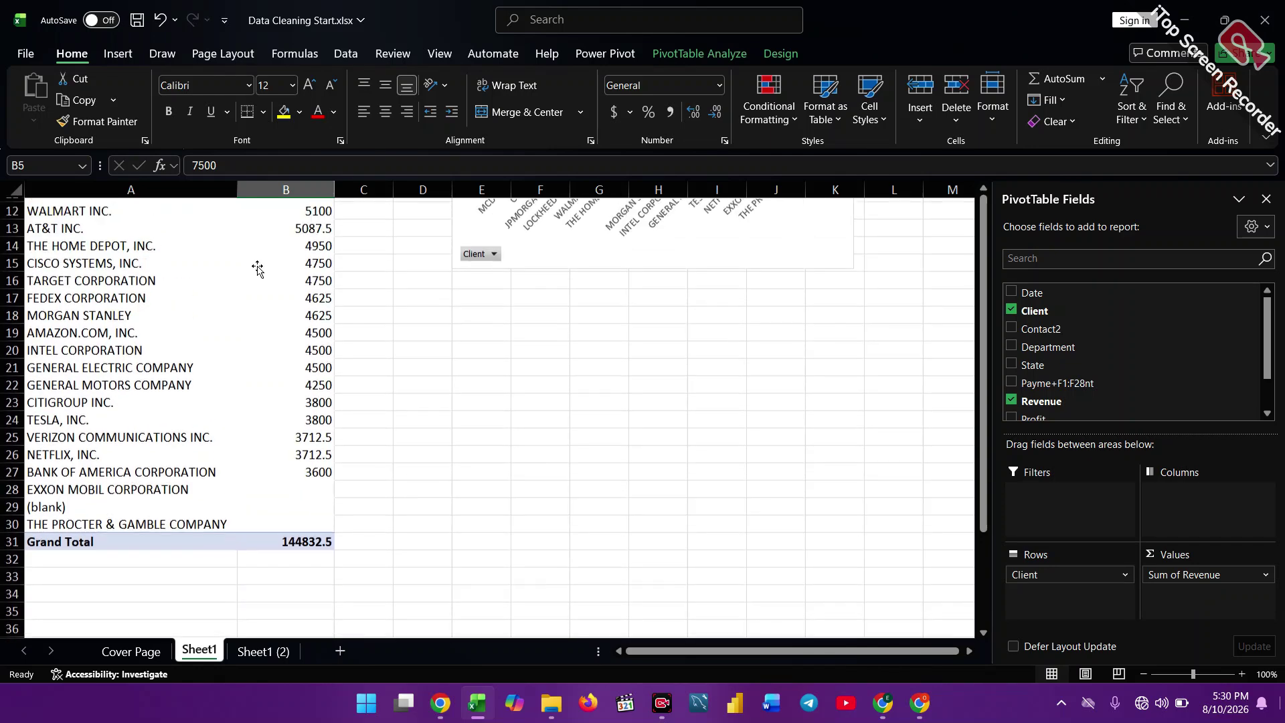
pyautogui.scroll(3, 131, 223)
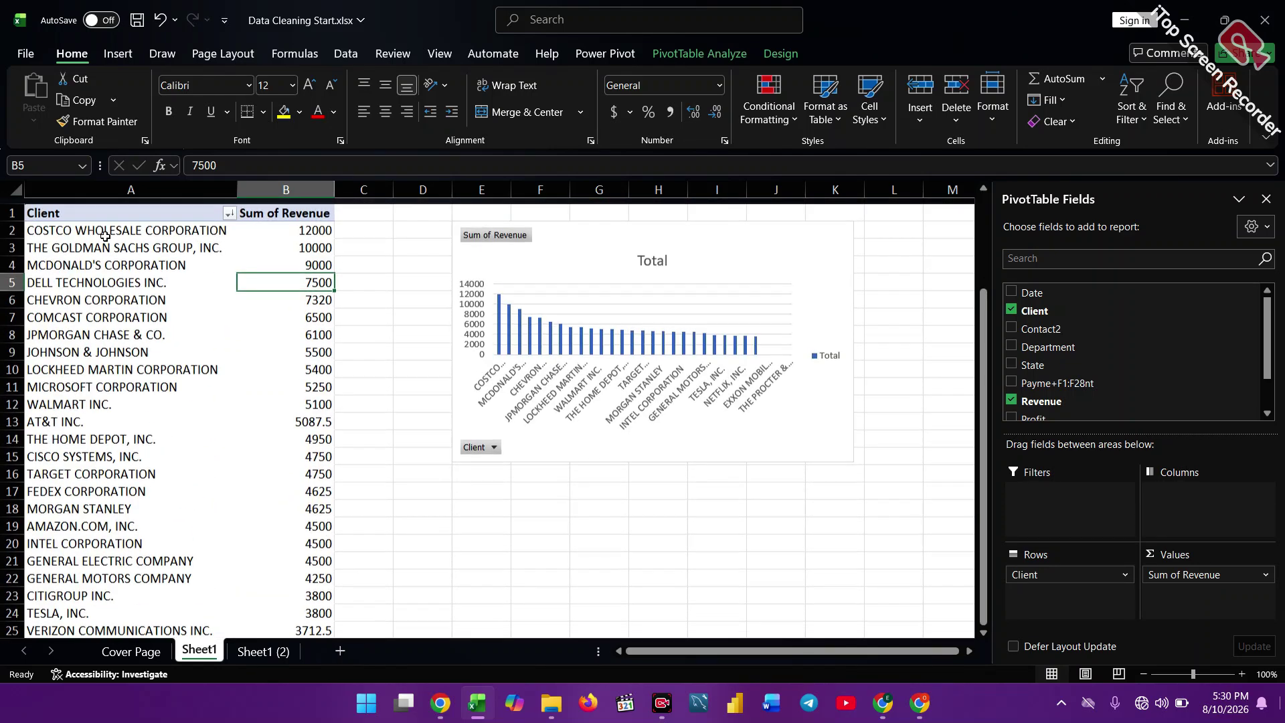
pyautogui.click(228, 205)
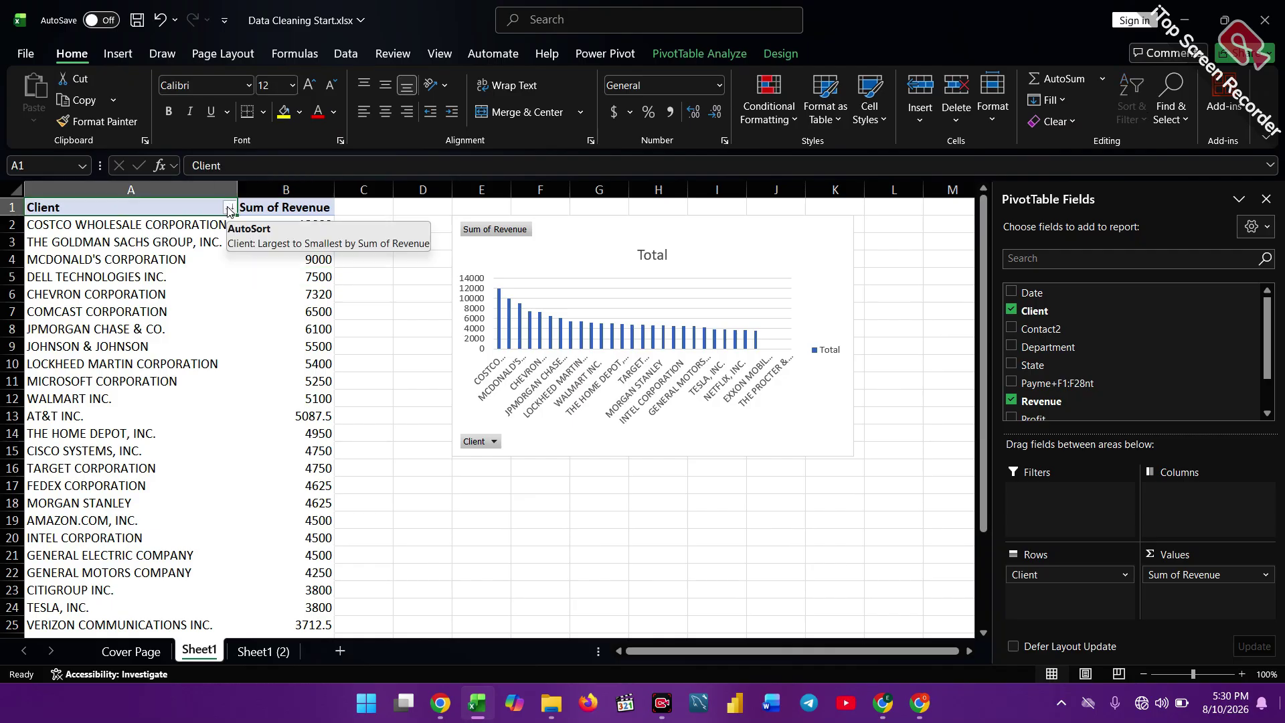
pyautogui.click(228, 206)
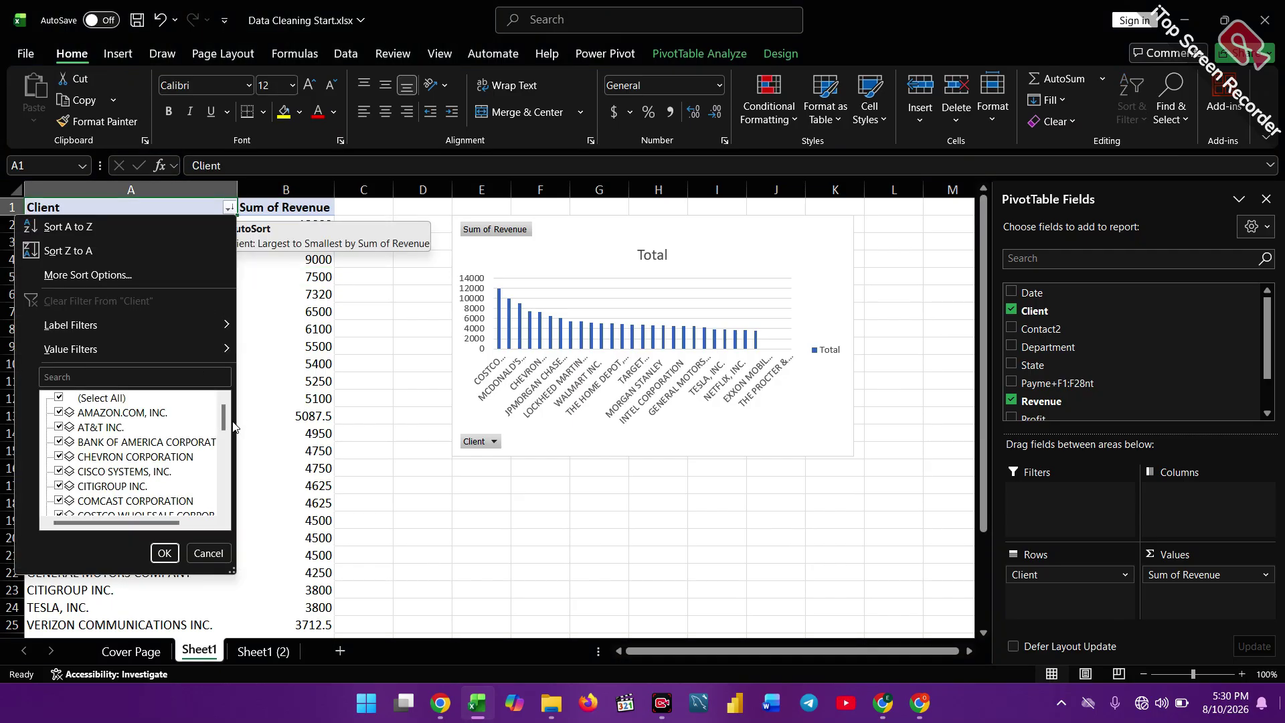
pyautogui.scroll(-5, 222, 423)
pyautogui.scroll(5, 222, 423)
pyautogui.scroll(-10, 228, 522)
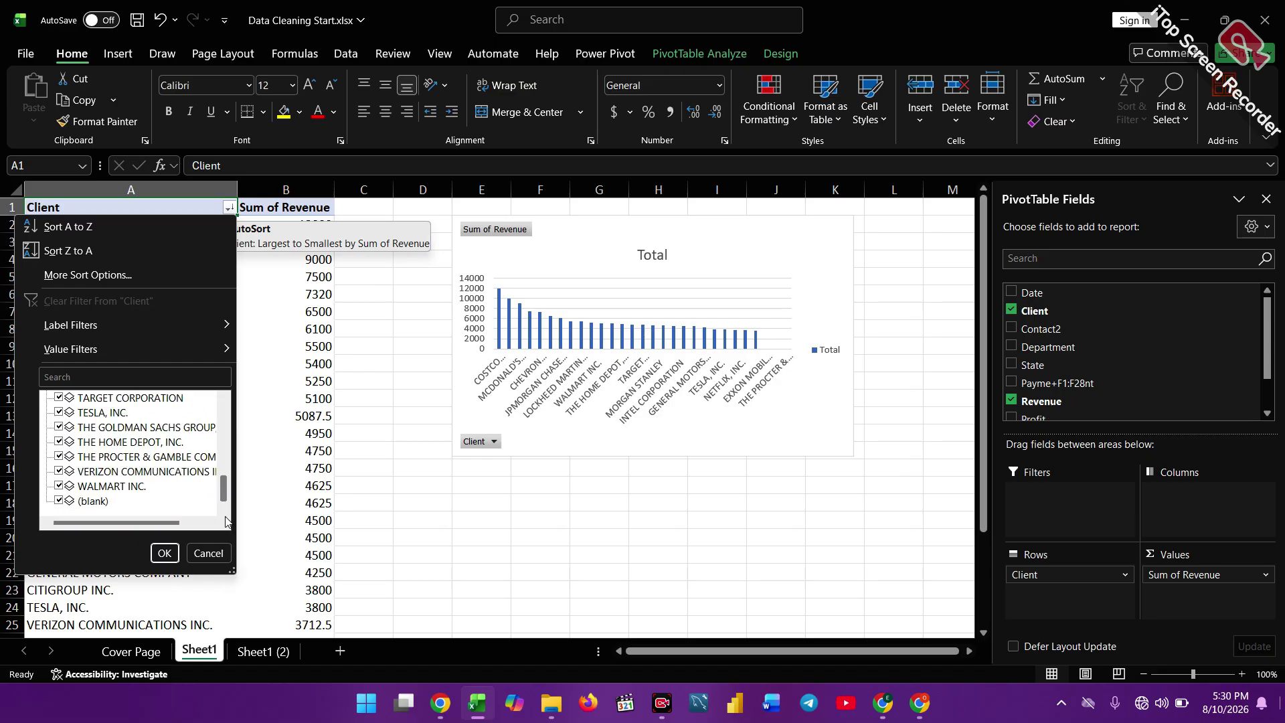
pyautogui.click(61, 502)
pyautogui.click(164, 553)
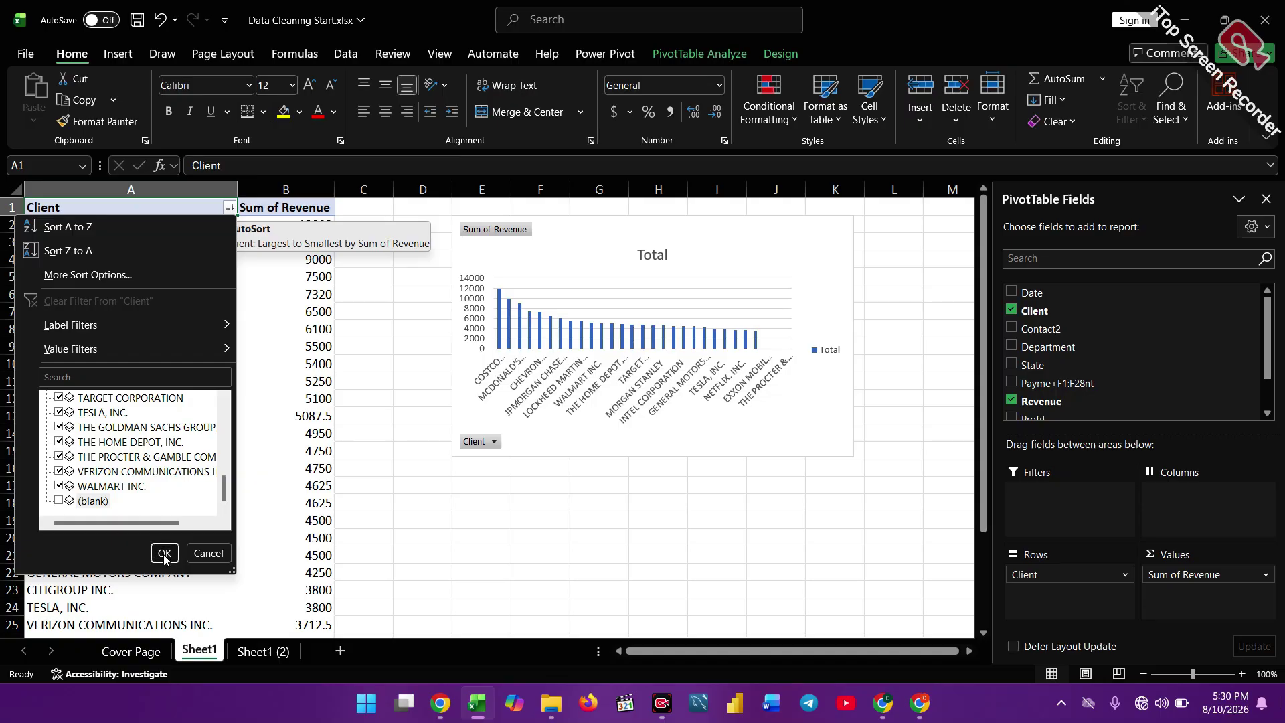
pyautogui.scroll(-4, 163, 554)
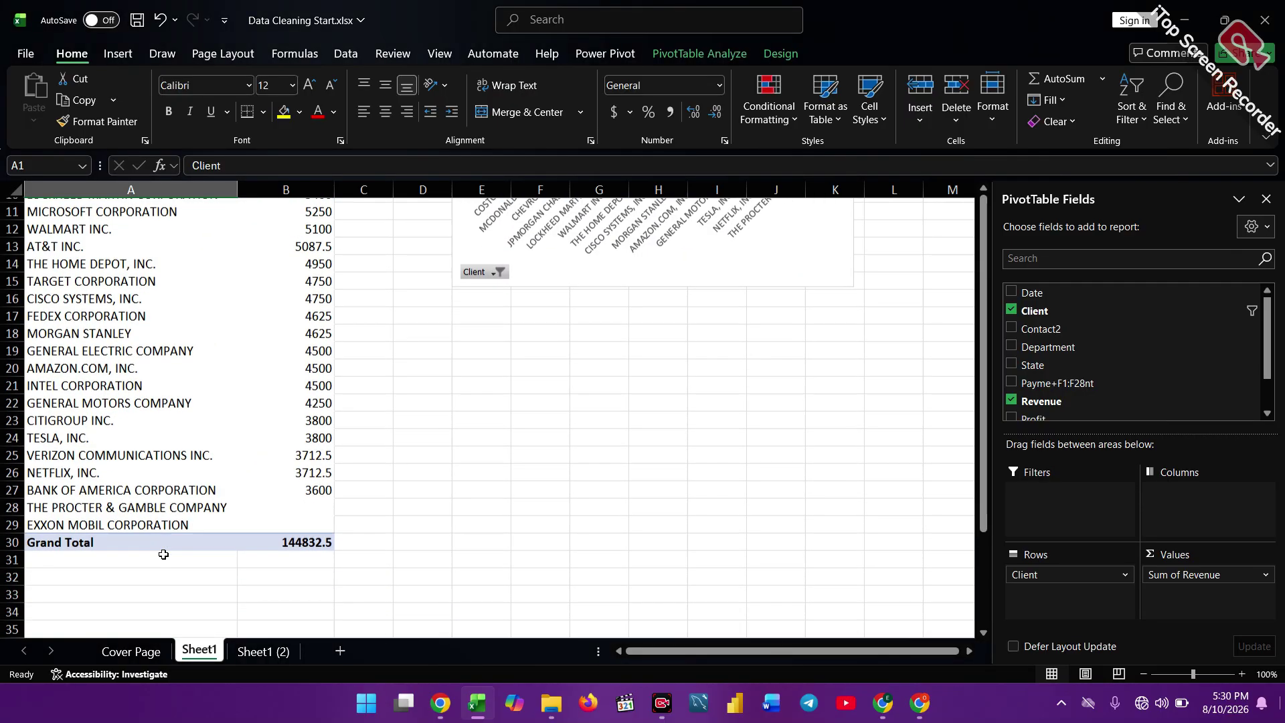
pyautogui.scroll(4, 163, 554)
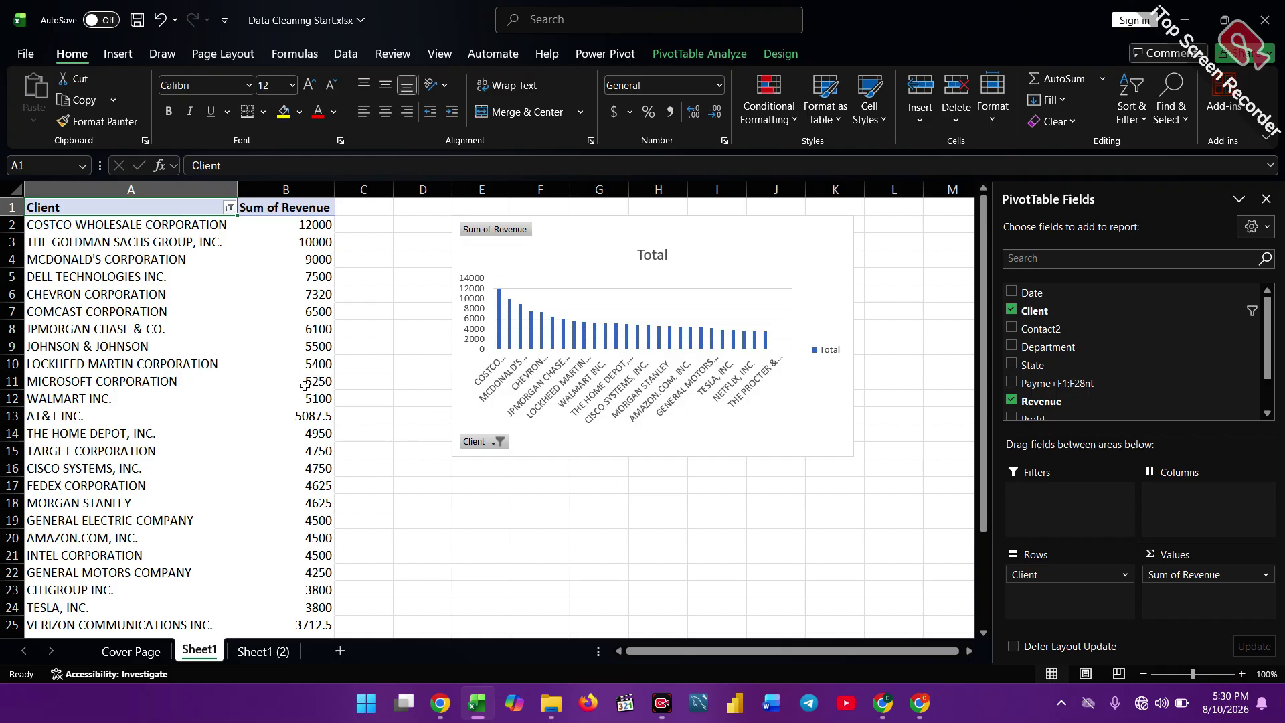
# Copy the whole Client pivot table and paste the duplicate below it, starting at cell A36.
pyautogui.scroll(-7, 534, 610)
pyautogui.scroll(-1, 534, 611)
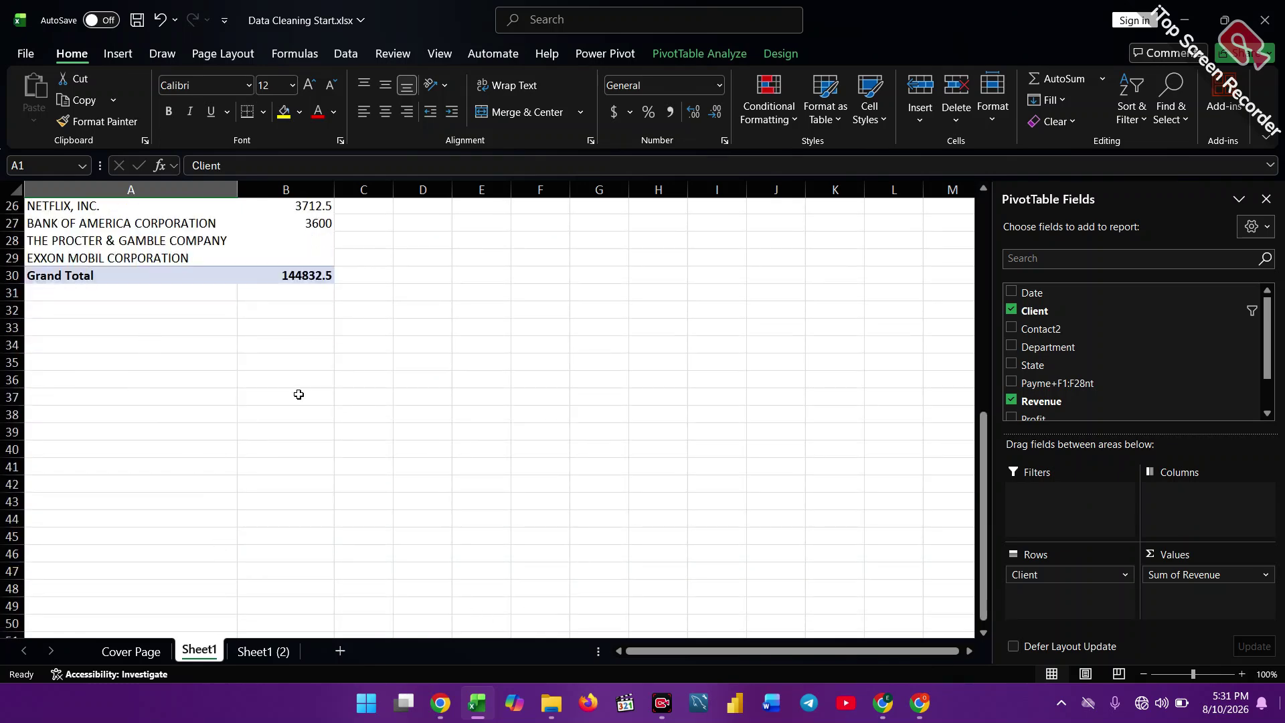
pyautogui.scroll(8, 157, 418)
pyautogui.click(101, 434)
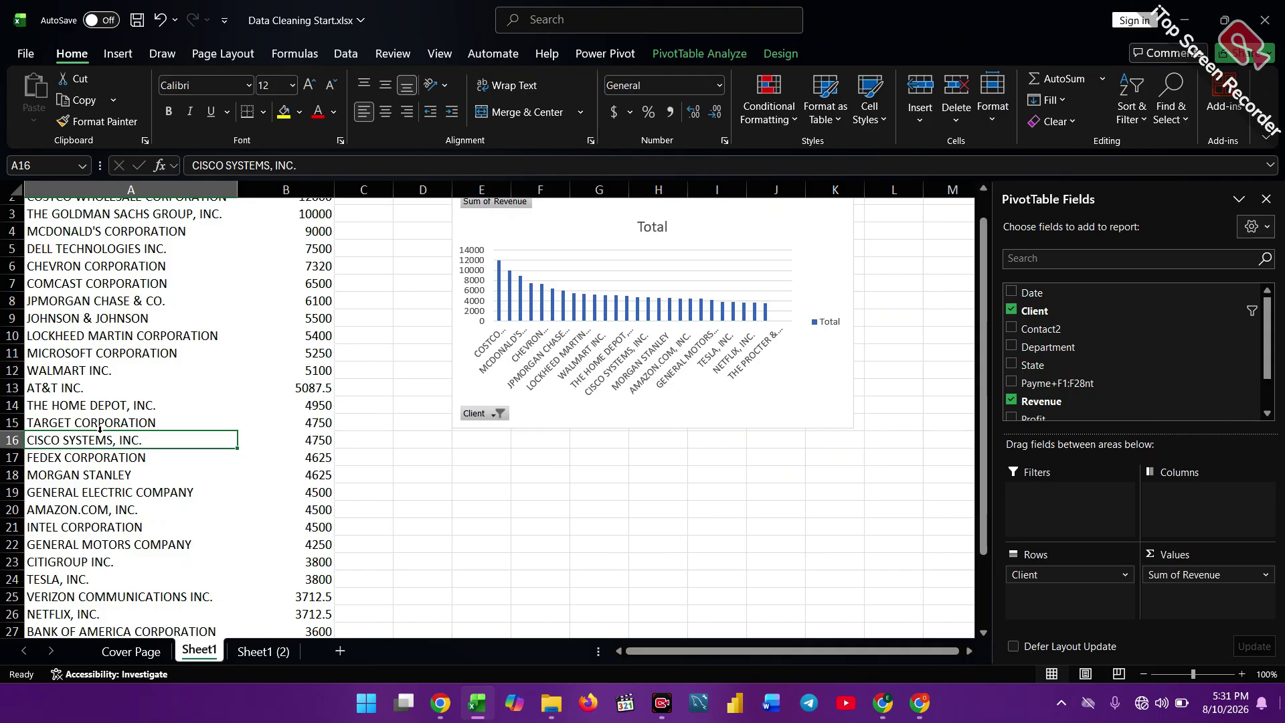
pyautogui.press('ctrl')
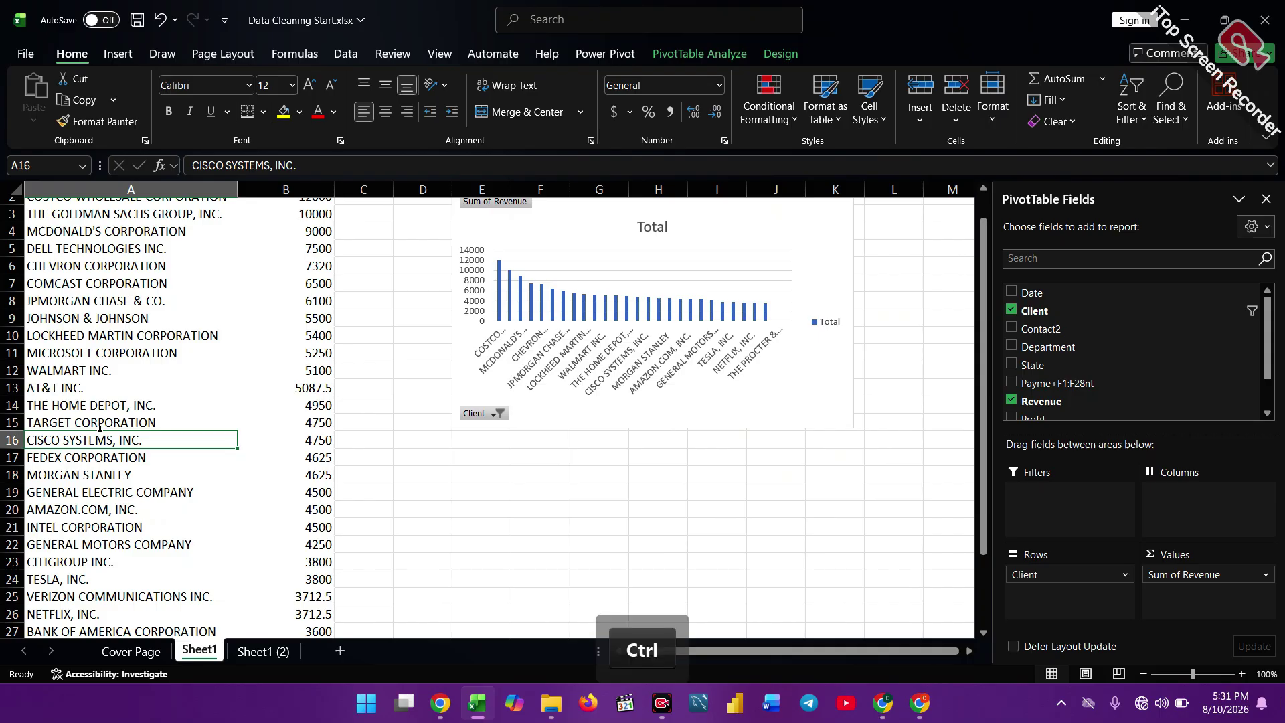
pyautogui.hotkey('ctrl', 'a')
pyautogui.hotkey('ctrl', 'c')
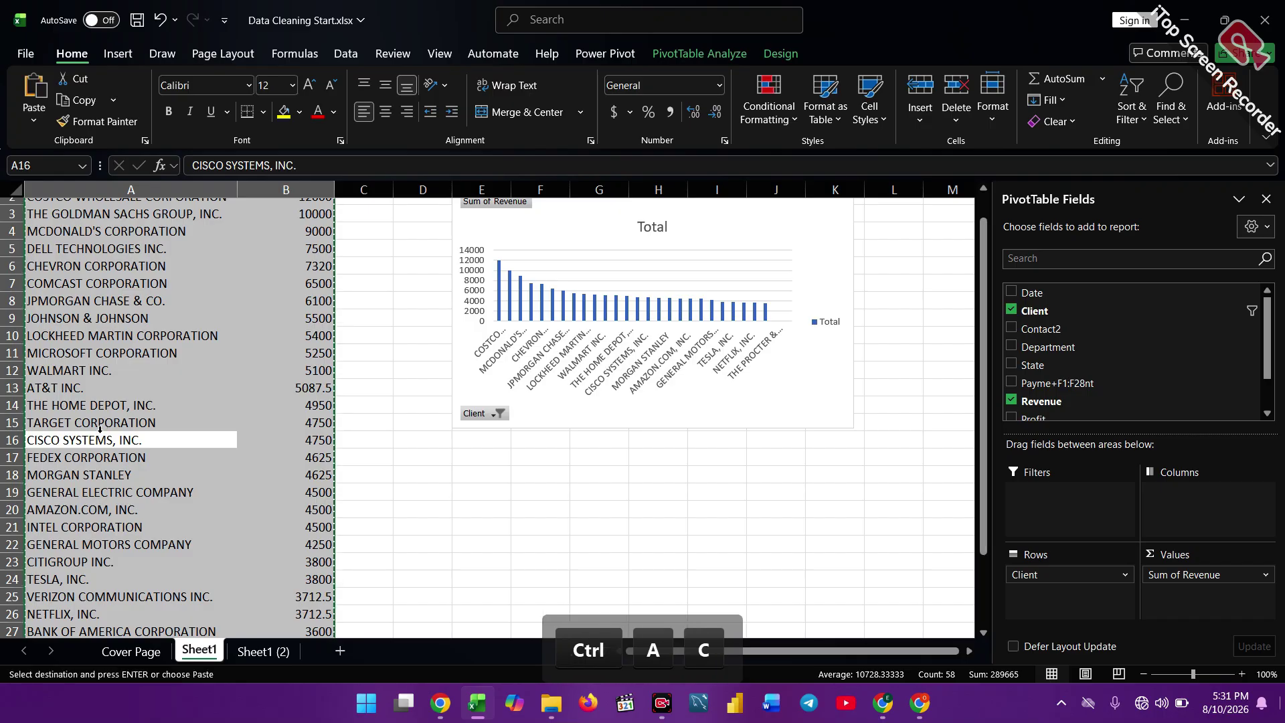
pyautogui.scroll(-12, 104, 442)
pyautogui.scroll(5, 221, 307)
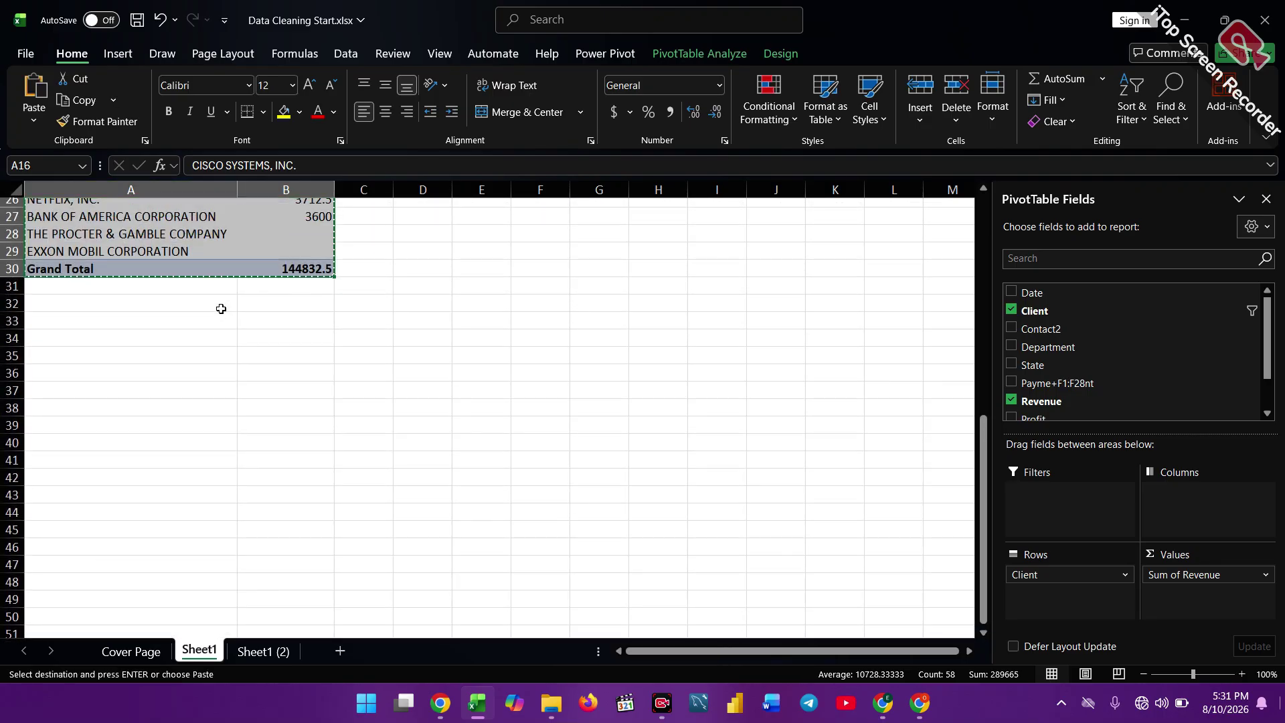
pyautogui.click(47, 373)
pyautogui.hotkey('ctrl', 'v')
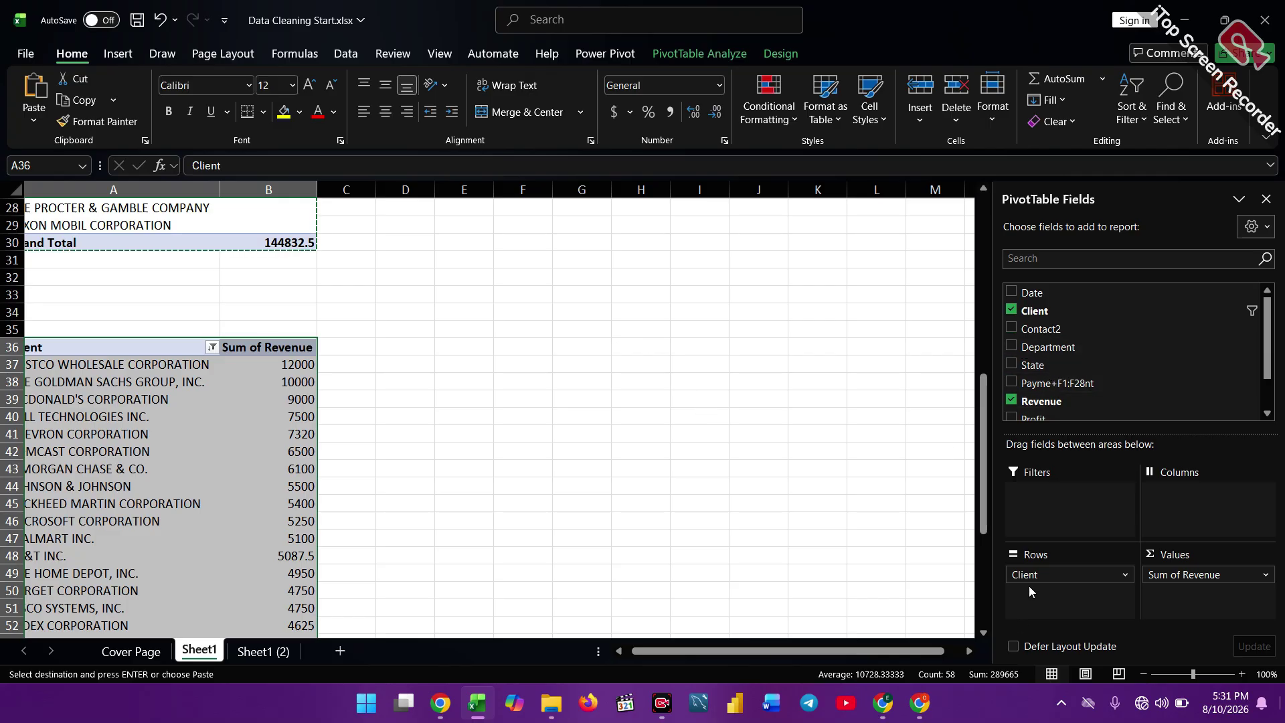
# Replace Client with Department as the row field of the pivot table at A36 and filter out its (blank) entry.
pyautogui.moveTo(1048, 347); pyautogui.dragTo(880, 539)
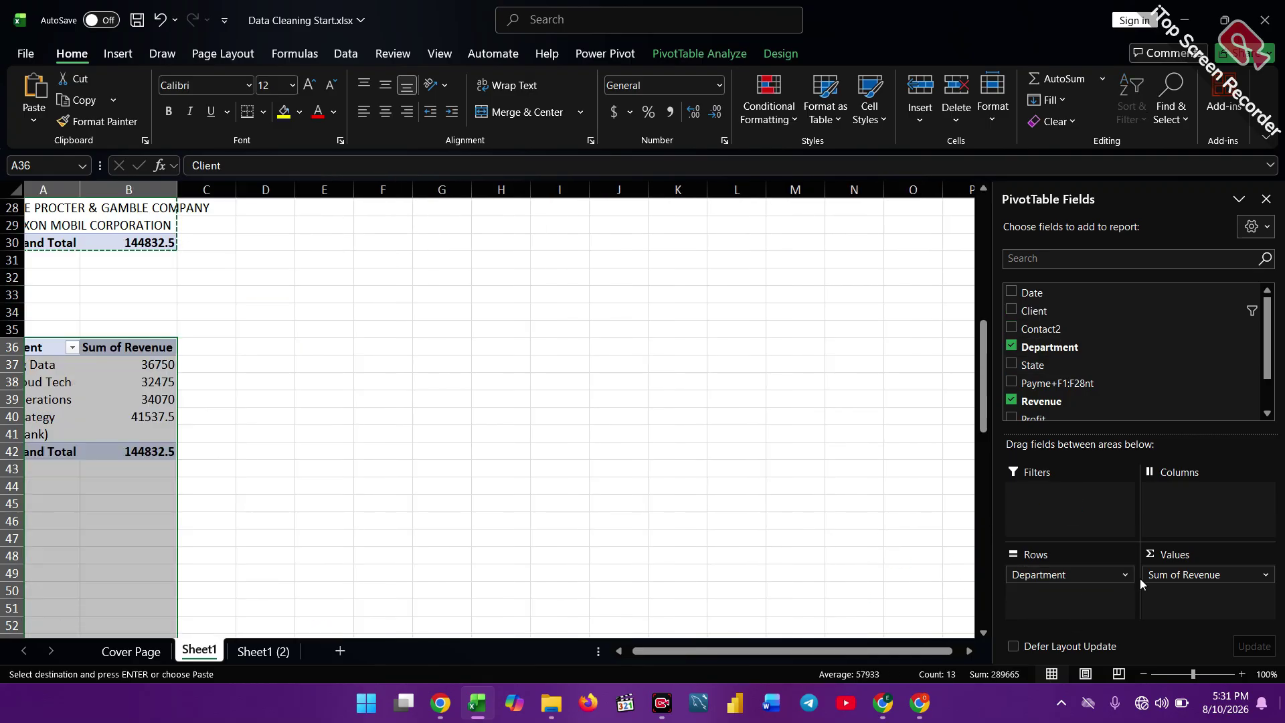
pyautogui.click(480, 520)
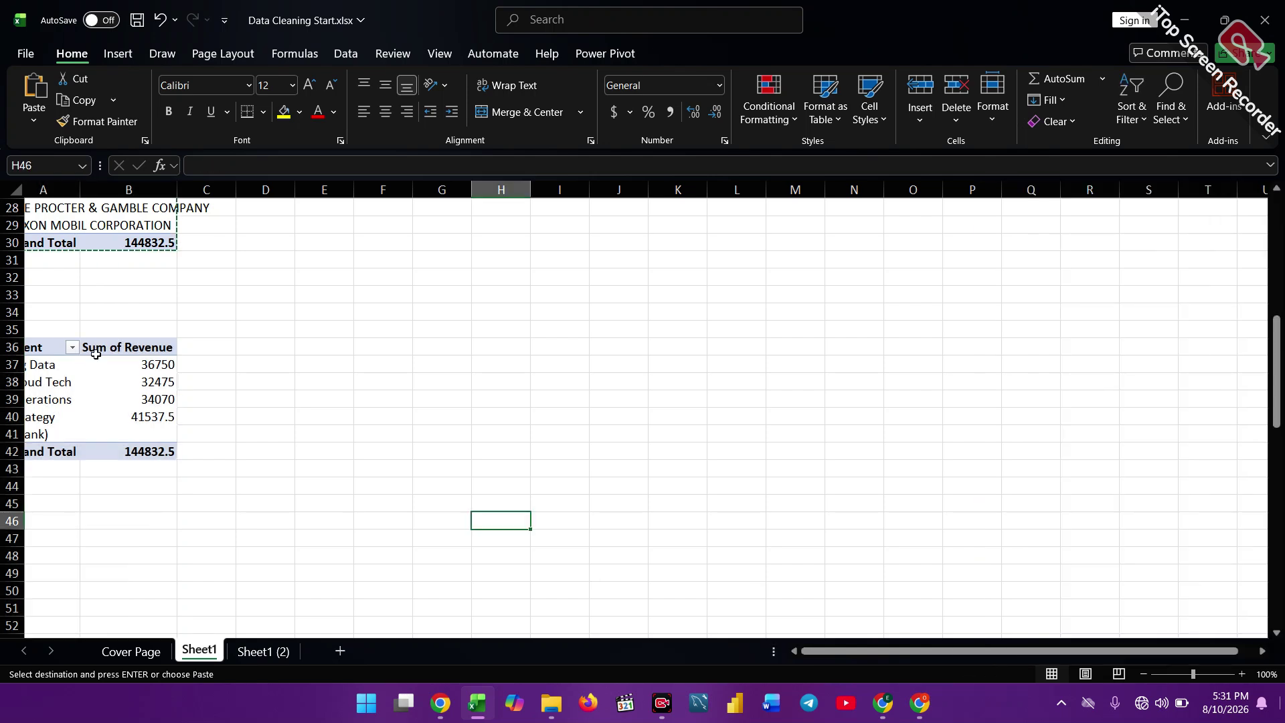
pyautogui.click(71, 347)
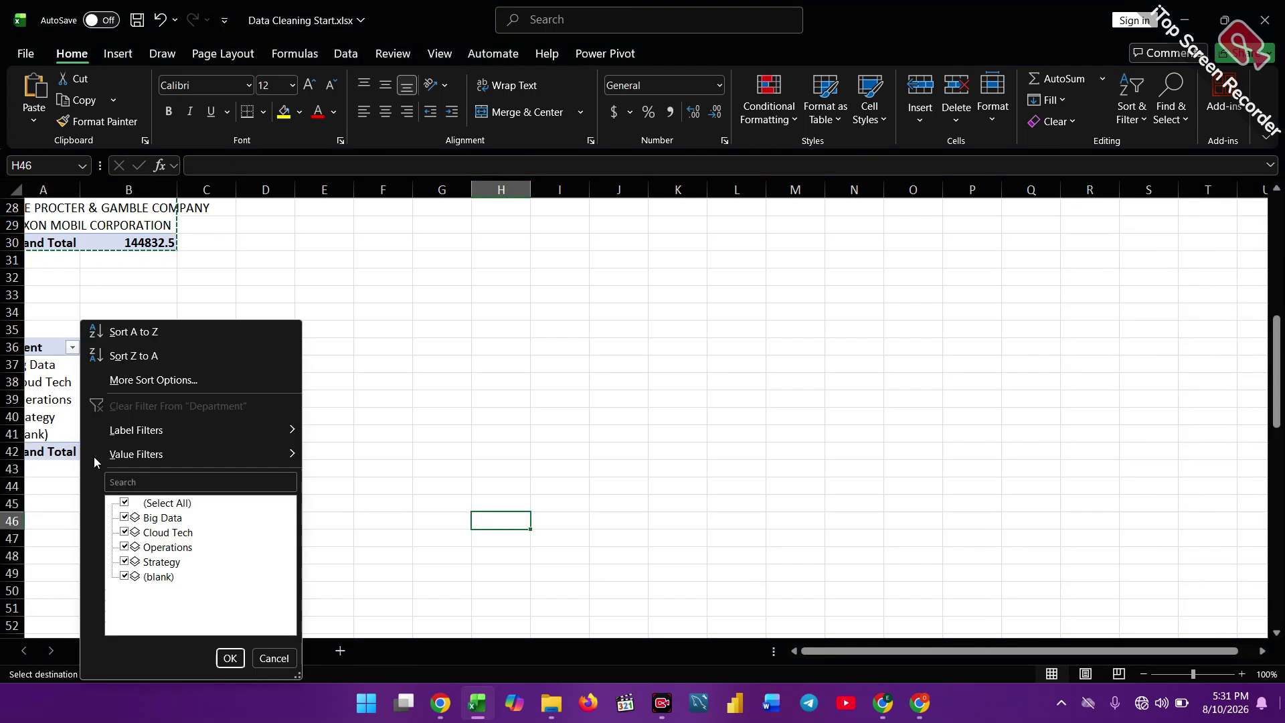
pyautogui.click(121, 576)
pyautogui.click(229, 659)
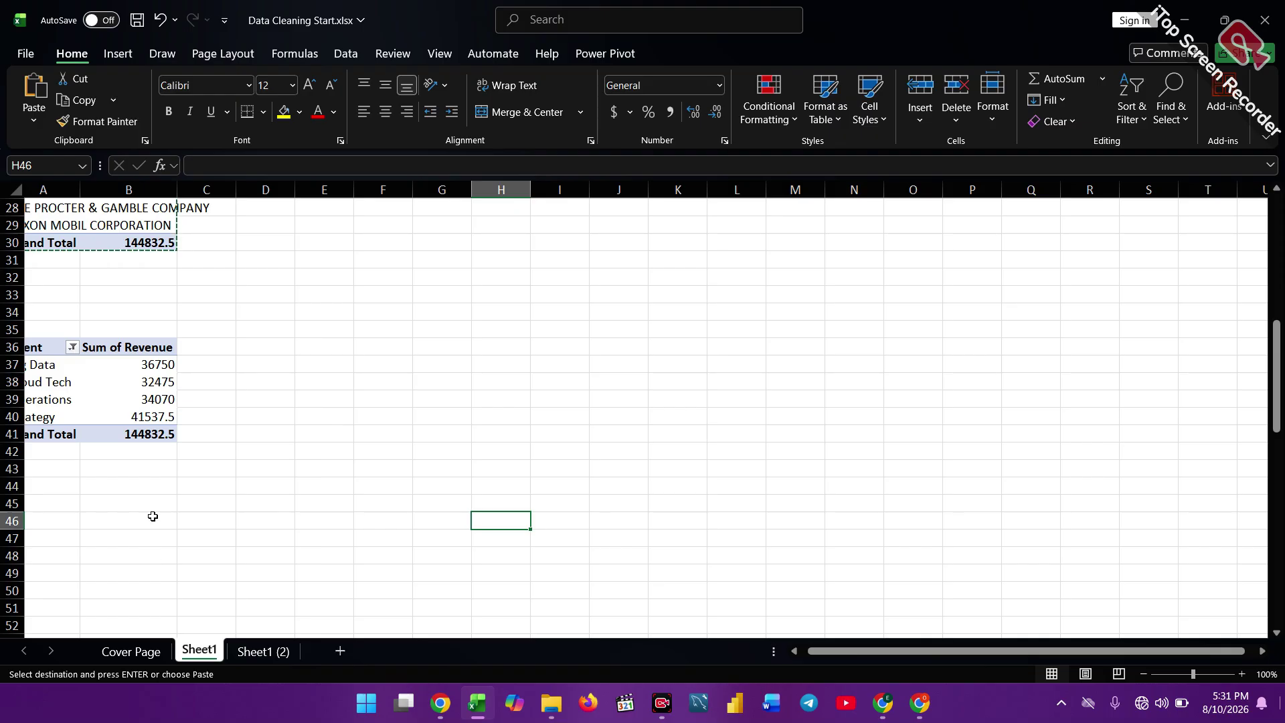
# Sort the departments in the lower pivot table by Sum of Revenue from largest to smallest.
pyautogui.click(162, 382)
pyautogui.rightClick(162, 384)
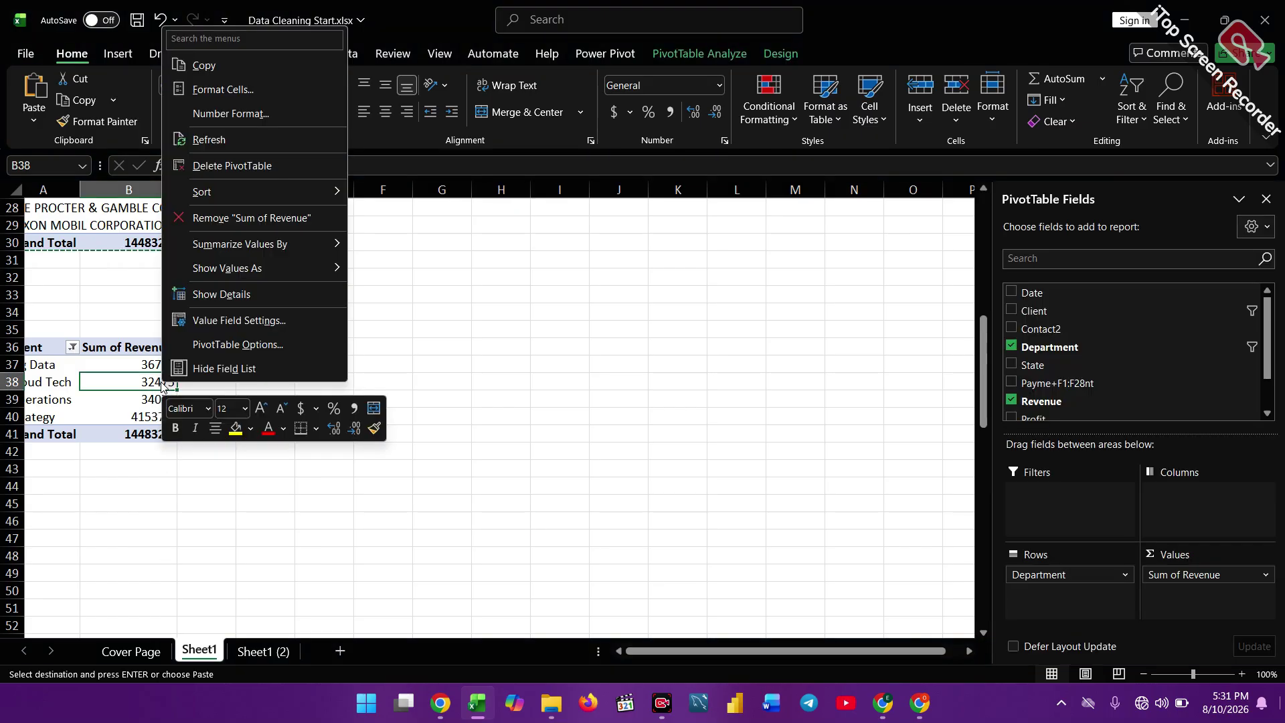
pyautogui.moveTo(309, 191)
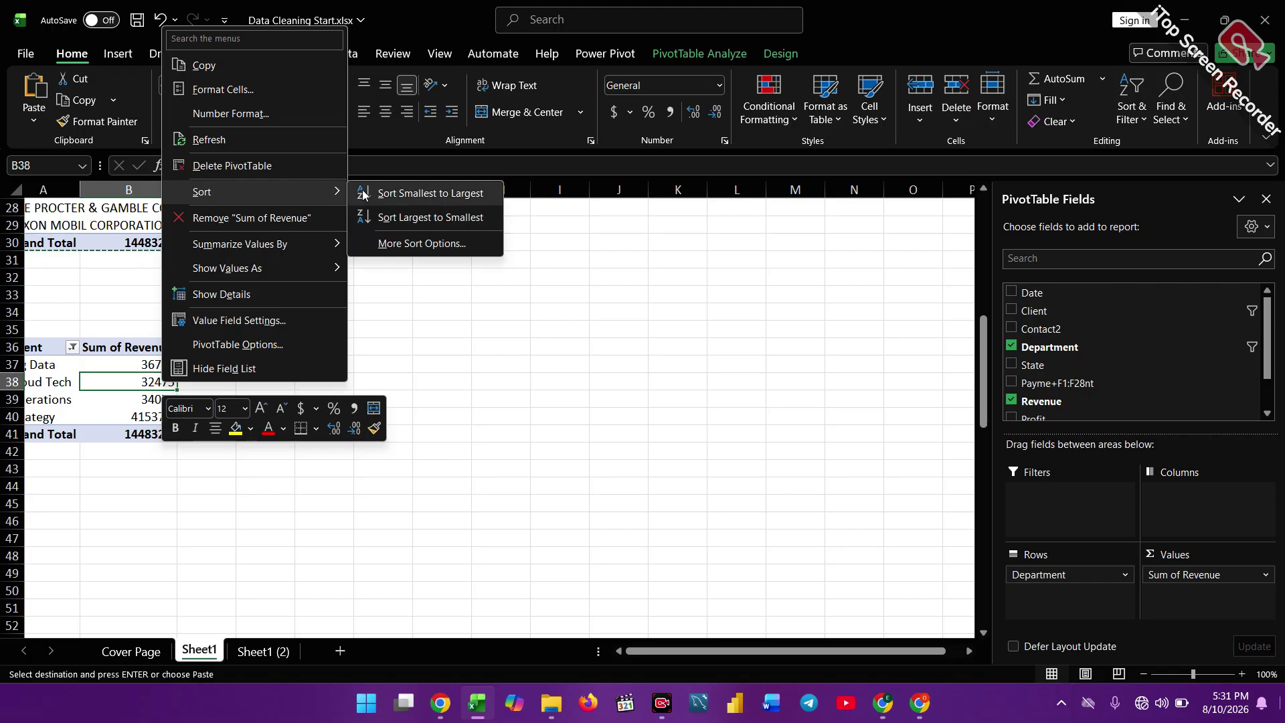
pyautogui.click(400, 219)
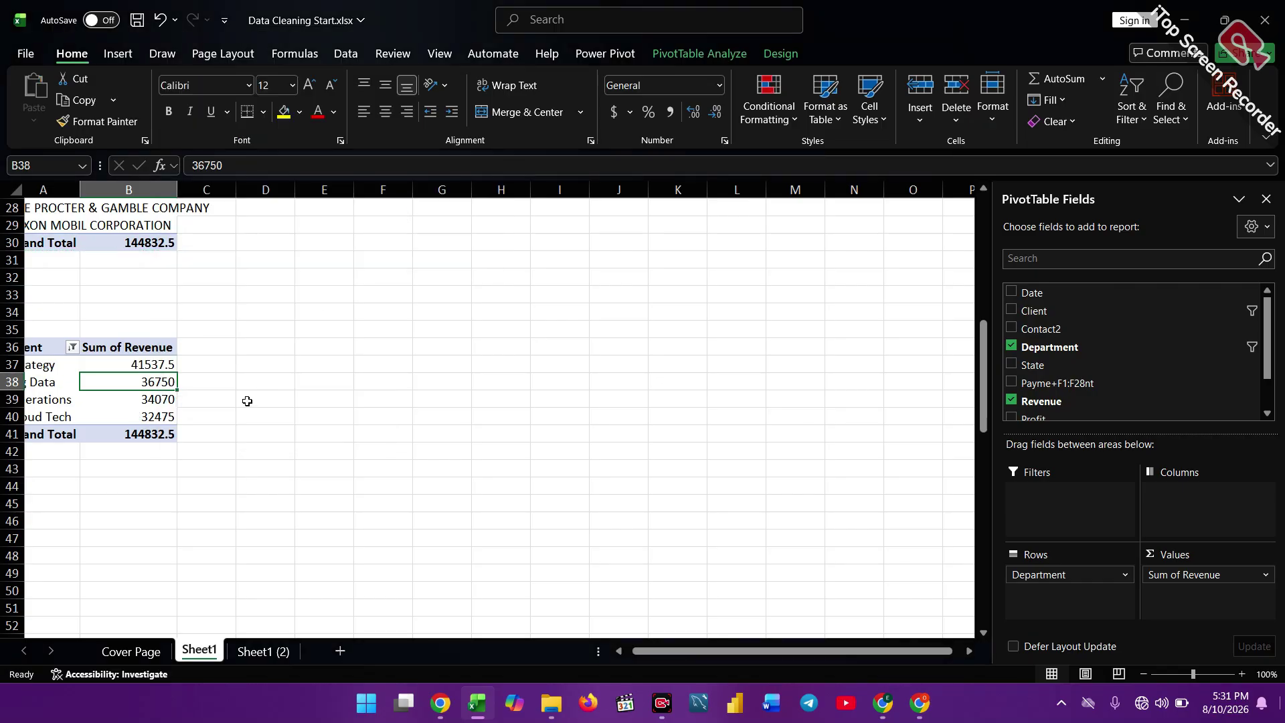
pyautogui.hscroll(-2, 245, 402)
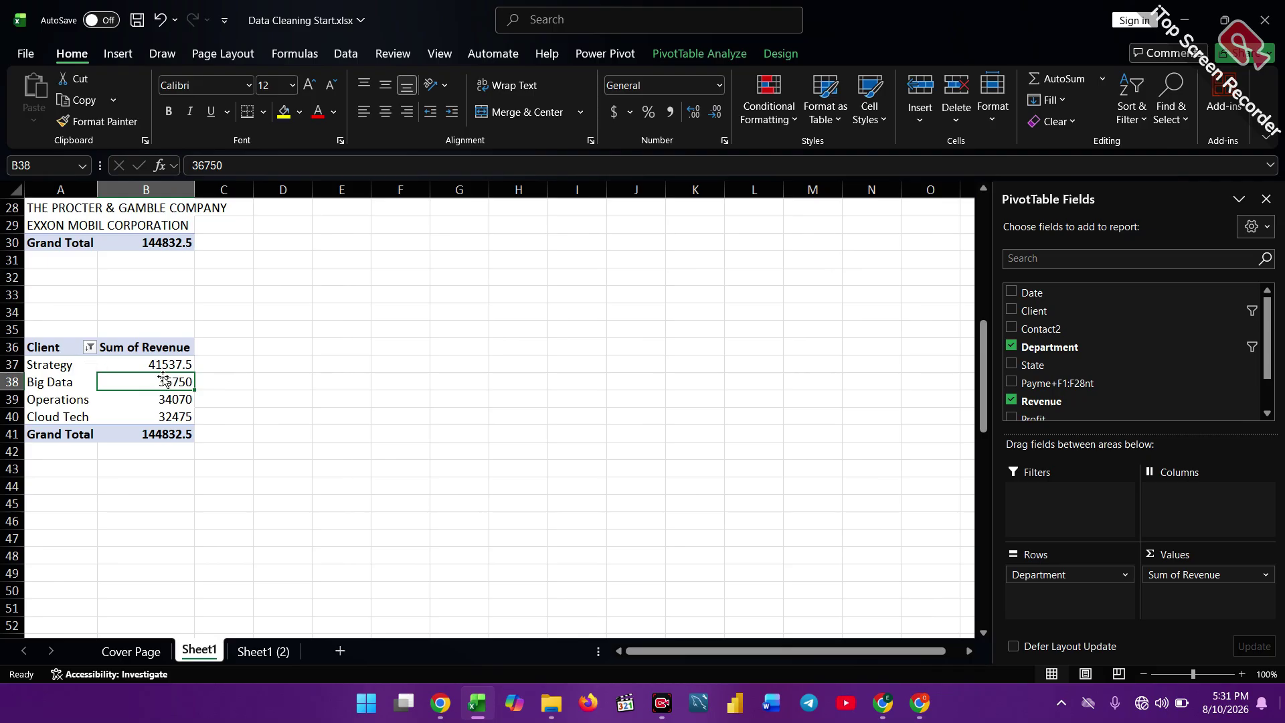
# Rename the lower pivot table's row header in cell A36 as Department.
pyautogui.doubleClick(58, 348)
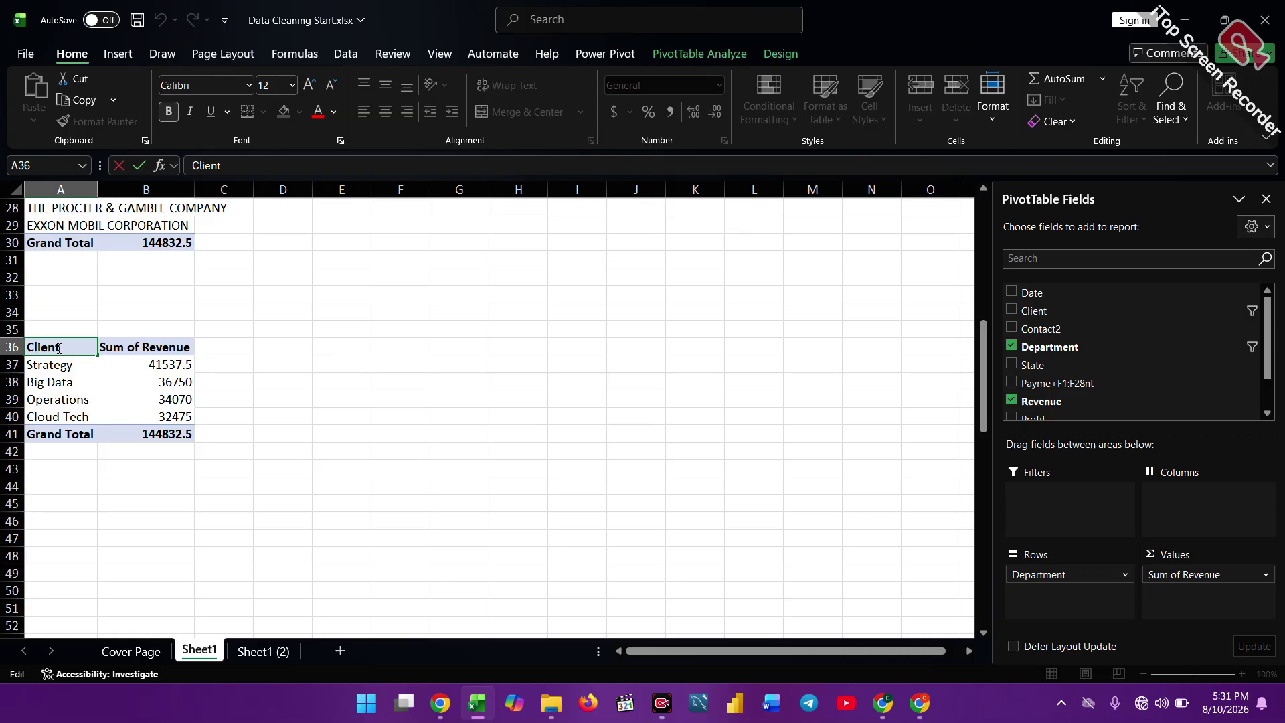
pyautogui.press('BackSpace')
pyautogui.press('BackSpace')
pyautogui.press('BackSpace')
pyautogui.press('capslock')
pyautogui.write('D')
pyautogui.press('capslock')
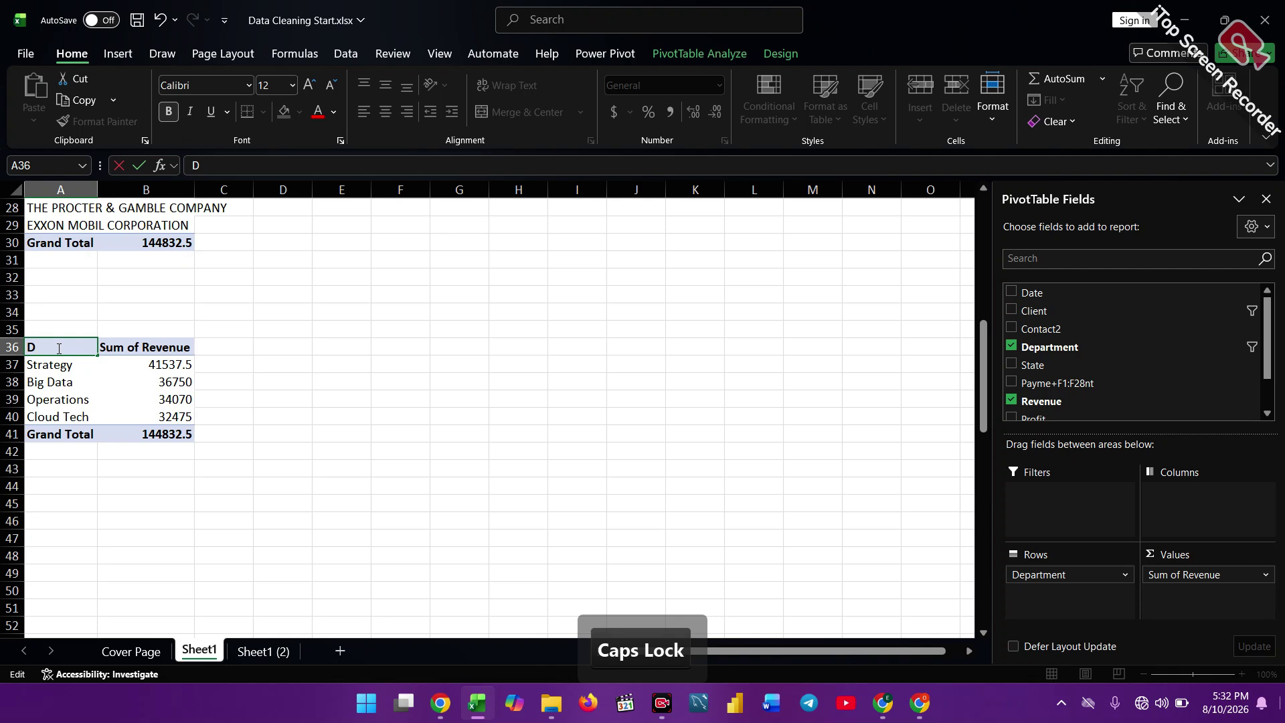
pyautogui.write('a')
pyautogui.press('BackSpace')
pyautogui.write('epartment')
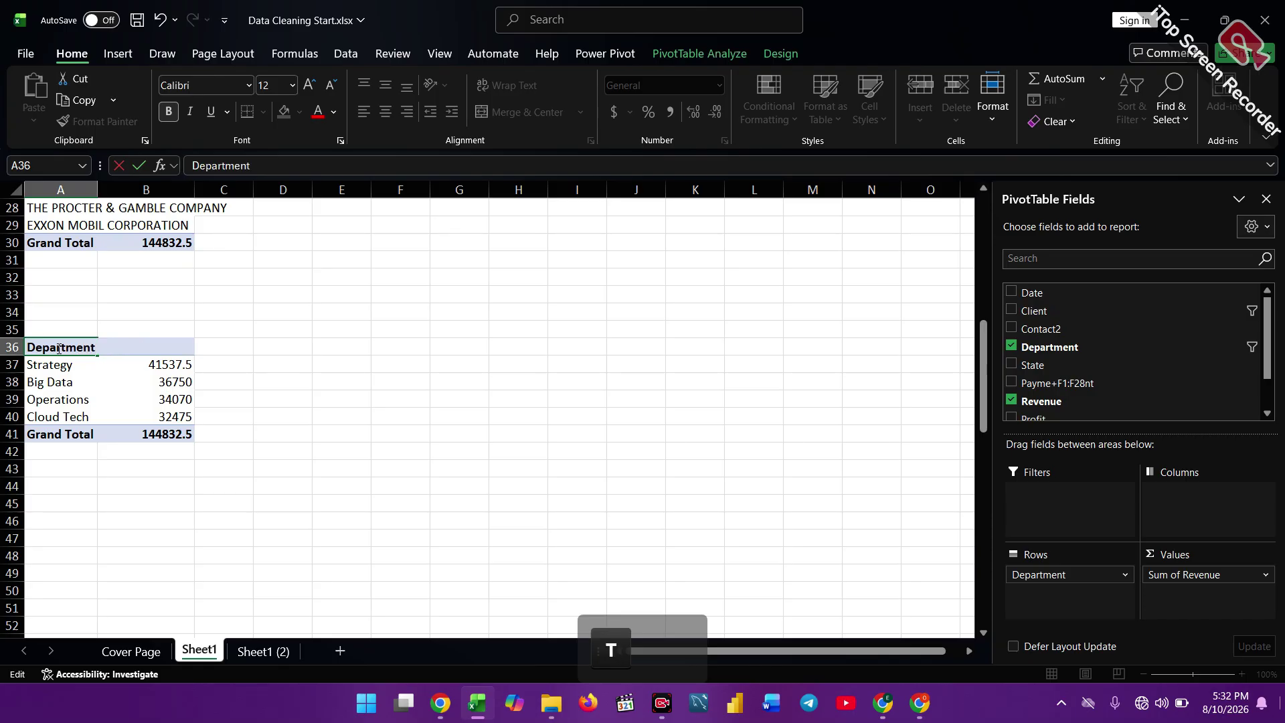
pyautogui.click(268, 354)
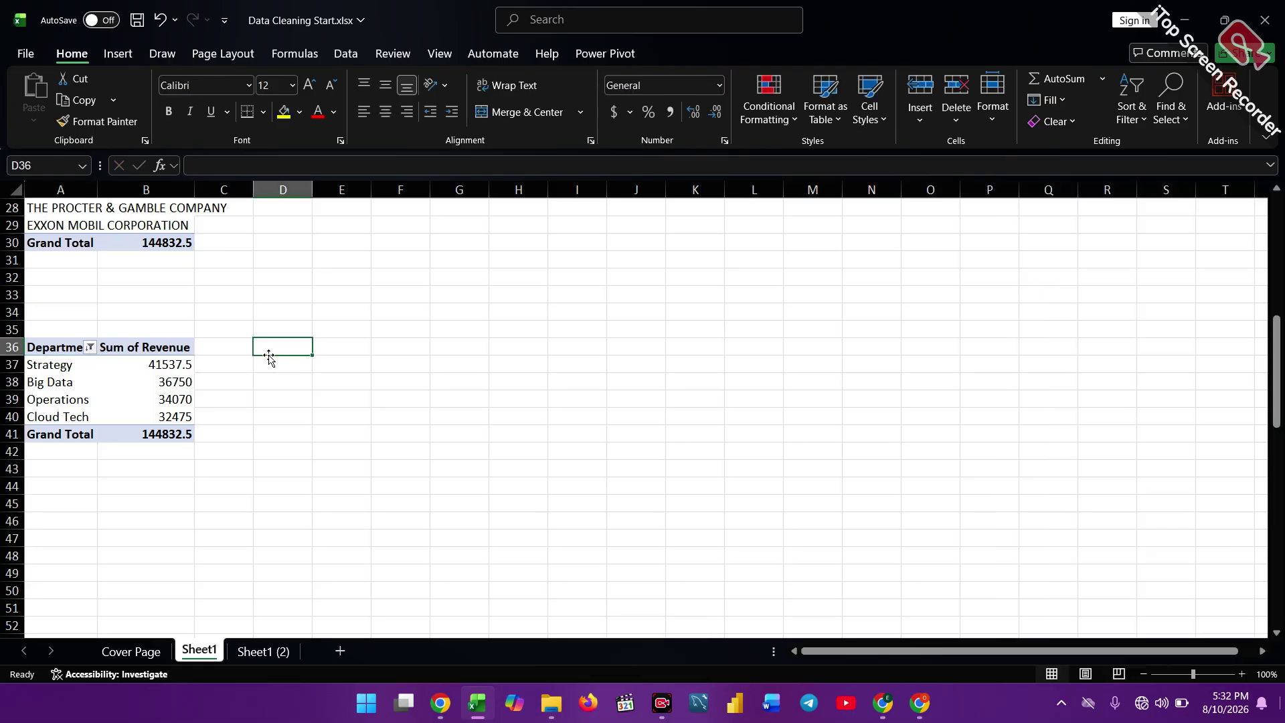
pyautogui.click(181, 402)
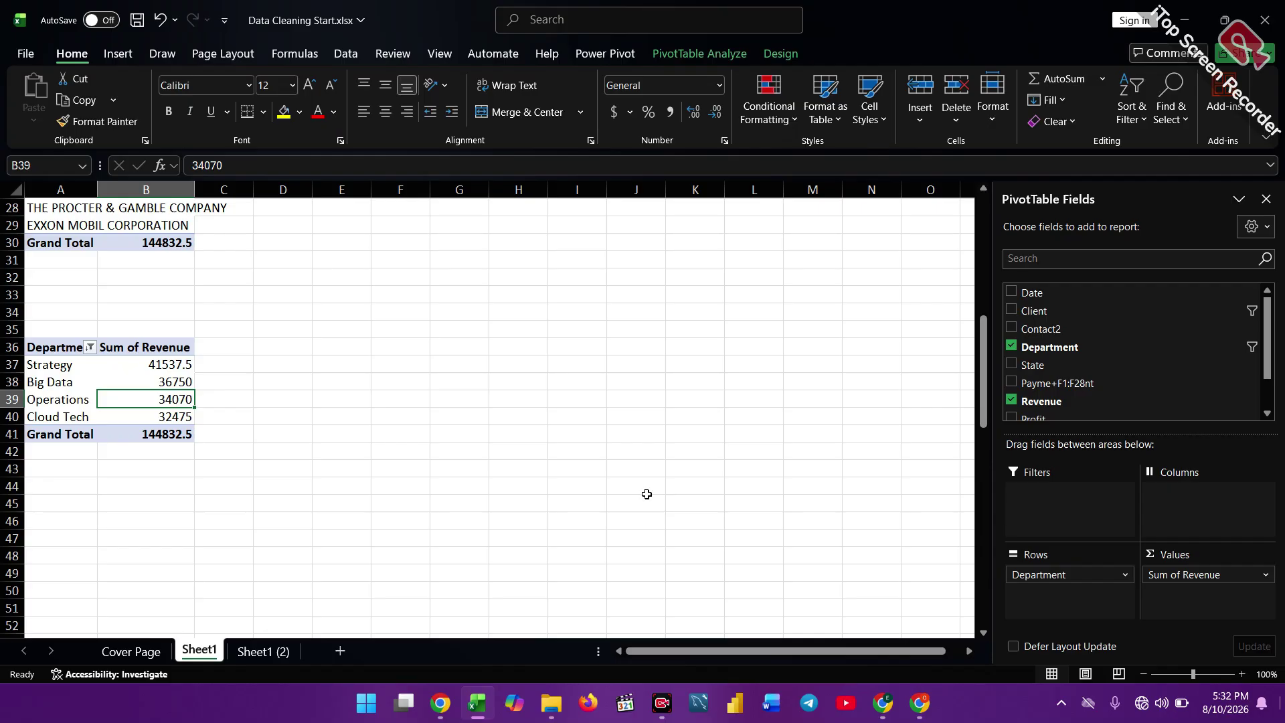
pyautogui.scroll(-2, 646, 494)
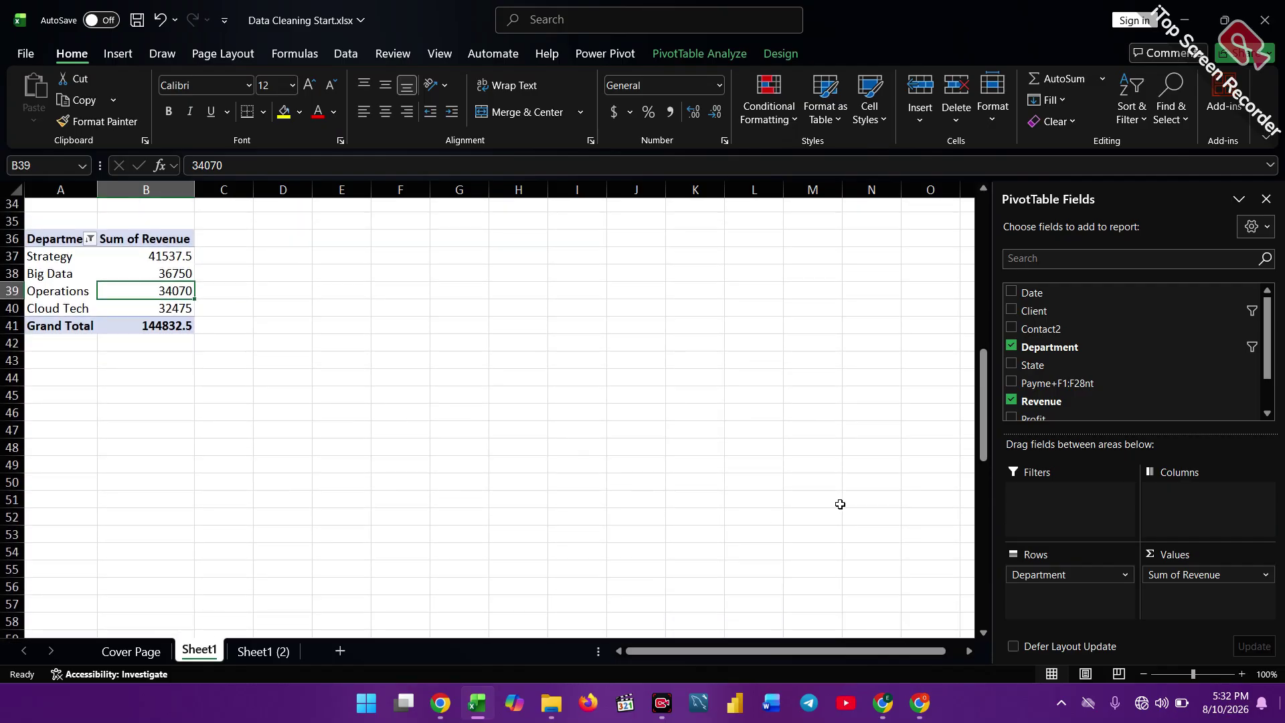
pyautogui.click(1269, 415)
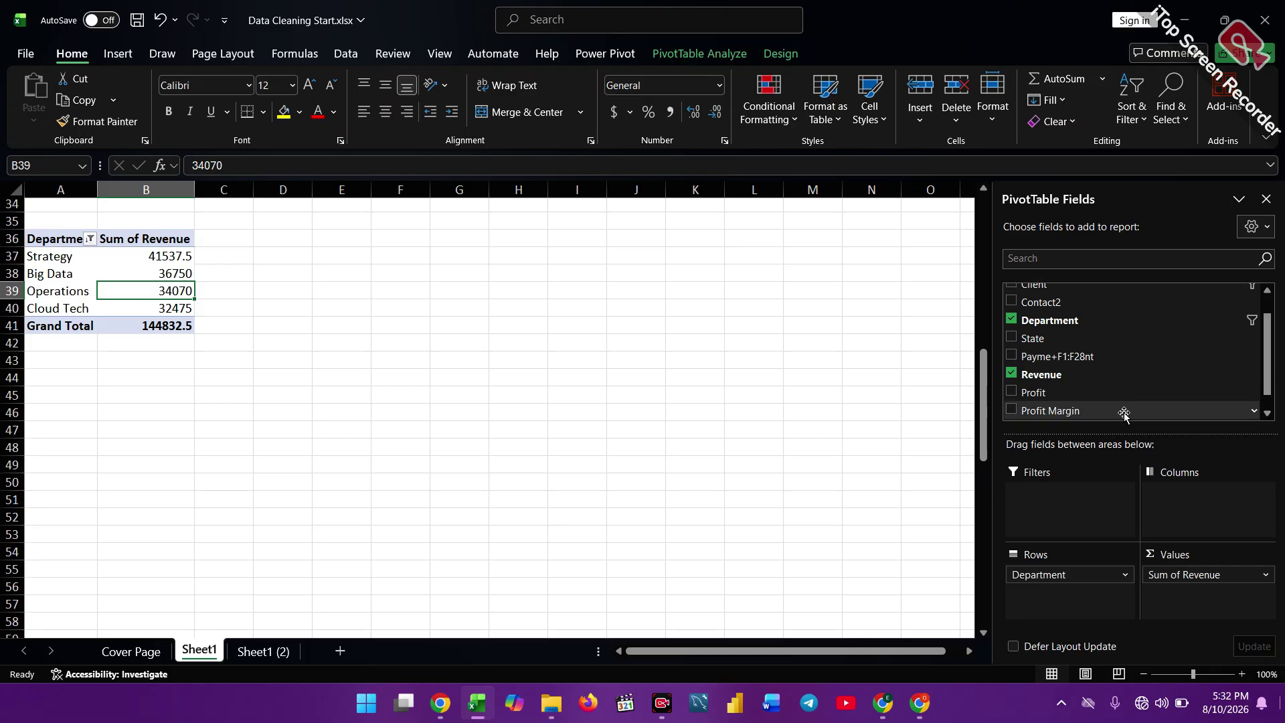
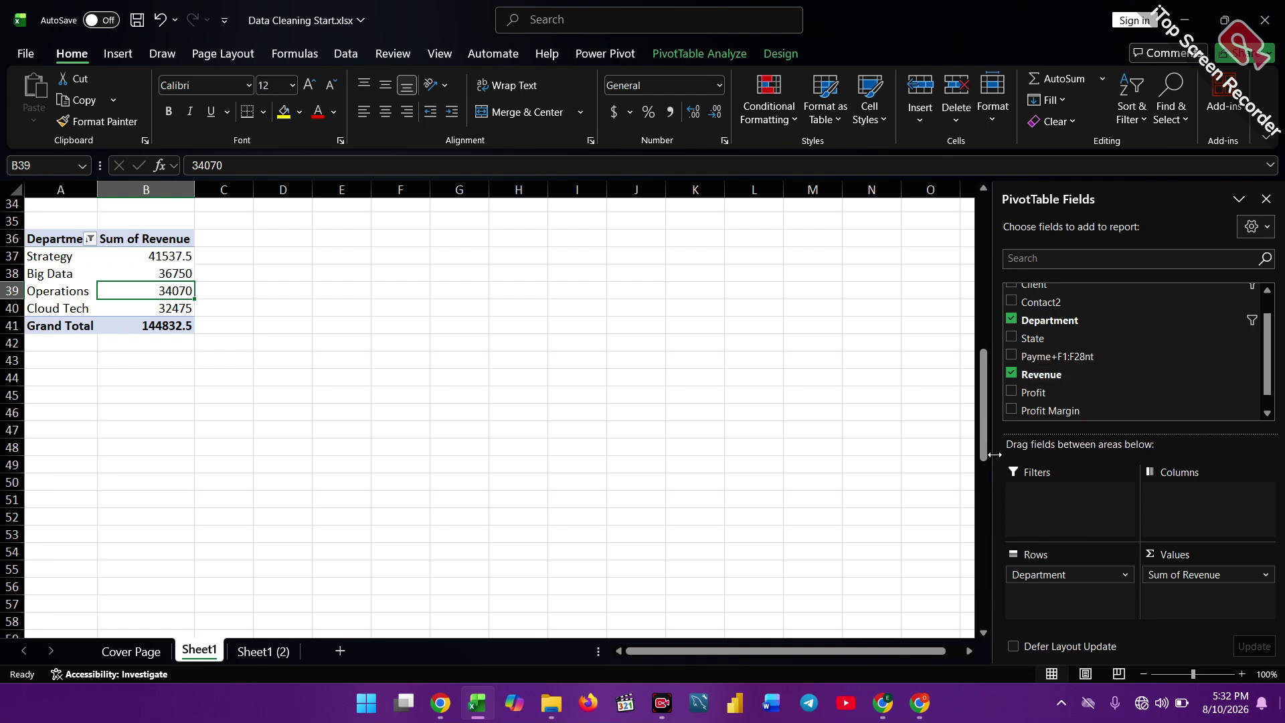
pyautogui.click(906, 429)
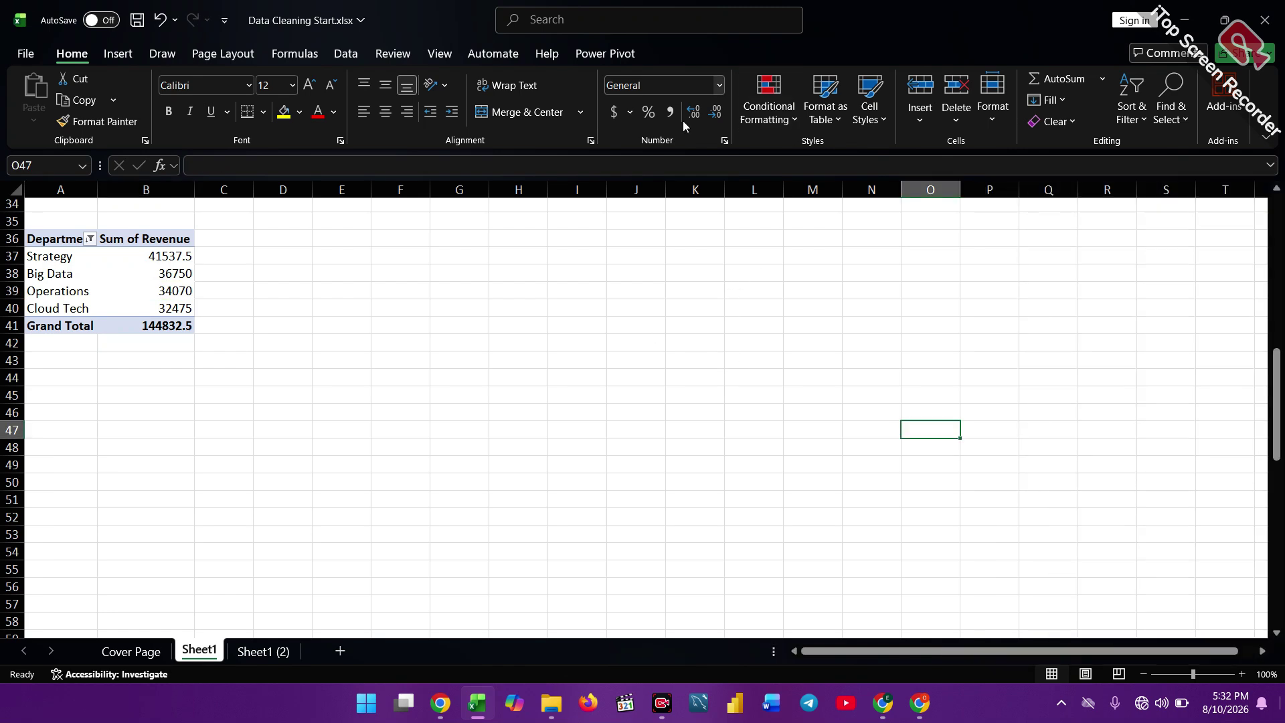
# Copy the whole Department pivot table and paste the duplicate below it, starting at cell A45.
pyautogui.click(63, 282)
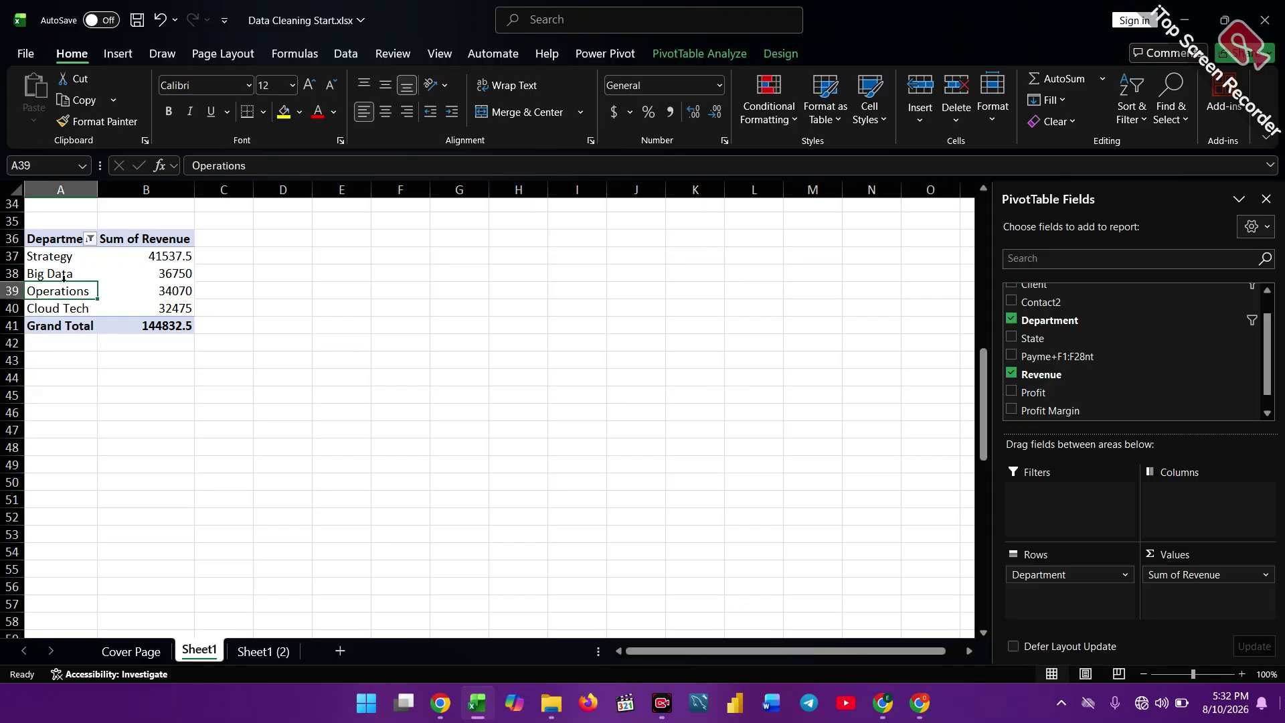
pyautogui.hotkey('ctrl', 'a')
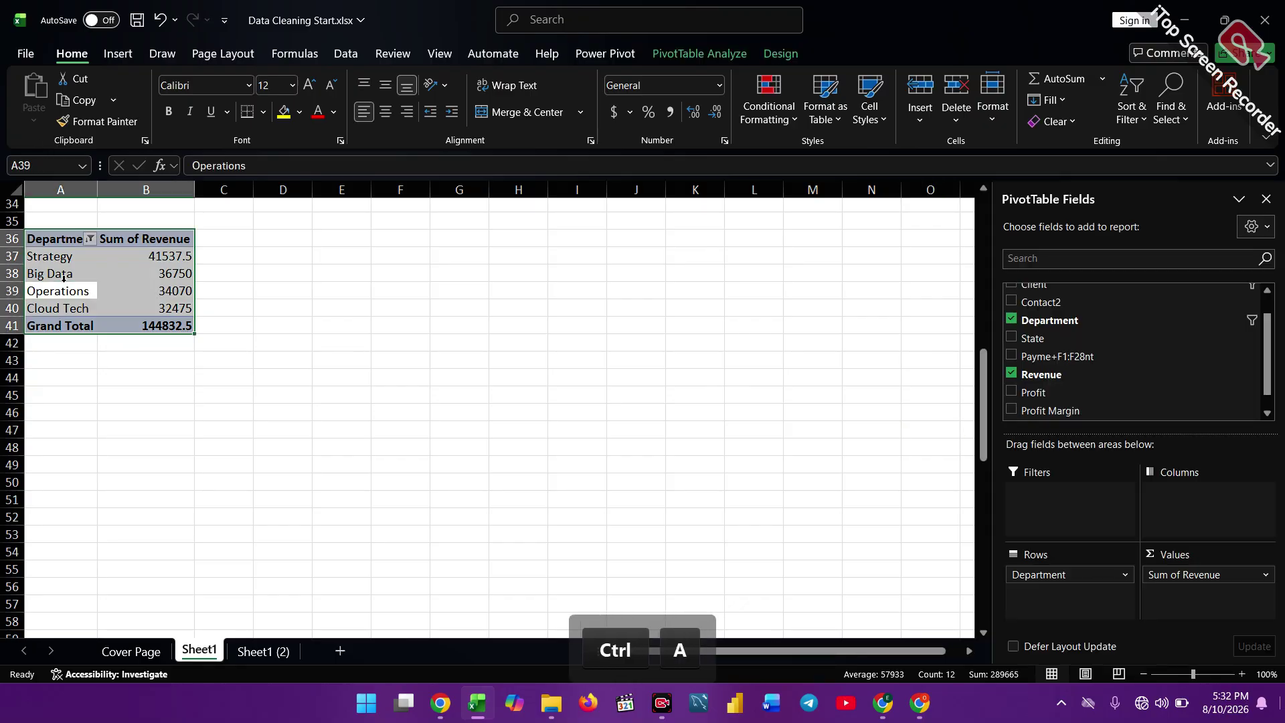
pyautogui.hotkey('ctrl', 'c')
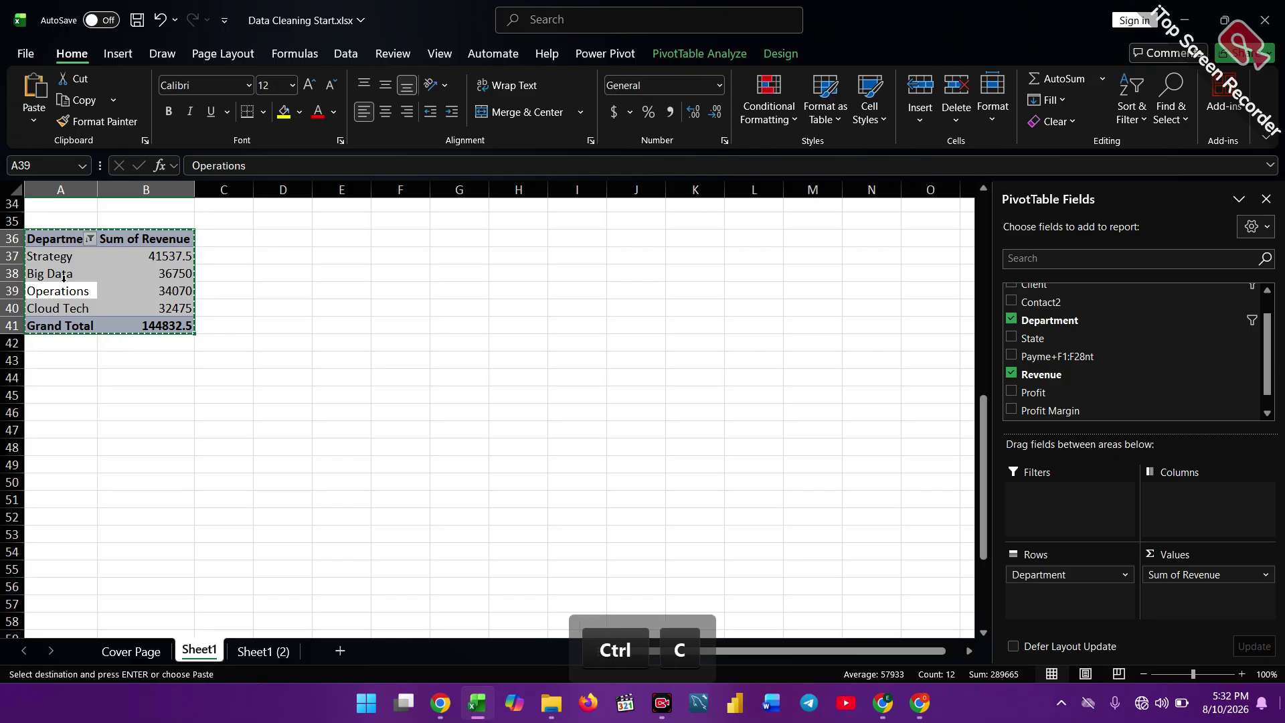
pyautogui.click(42, 400)
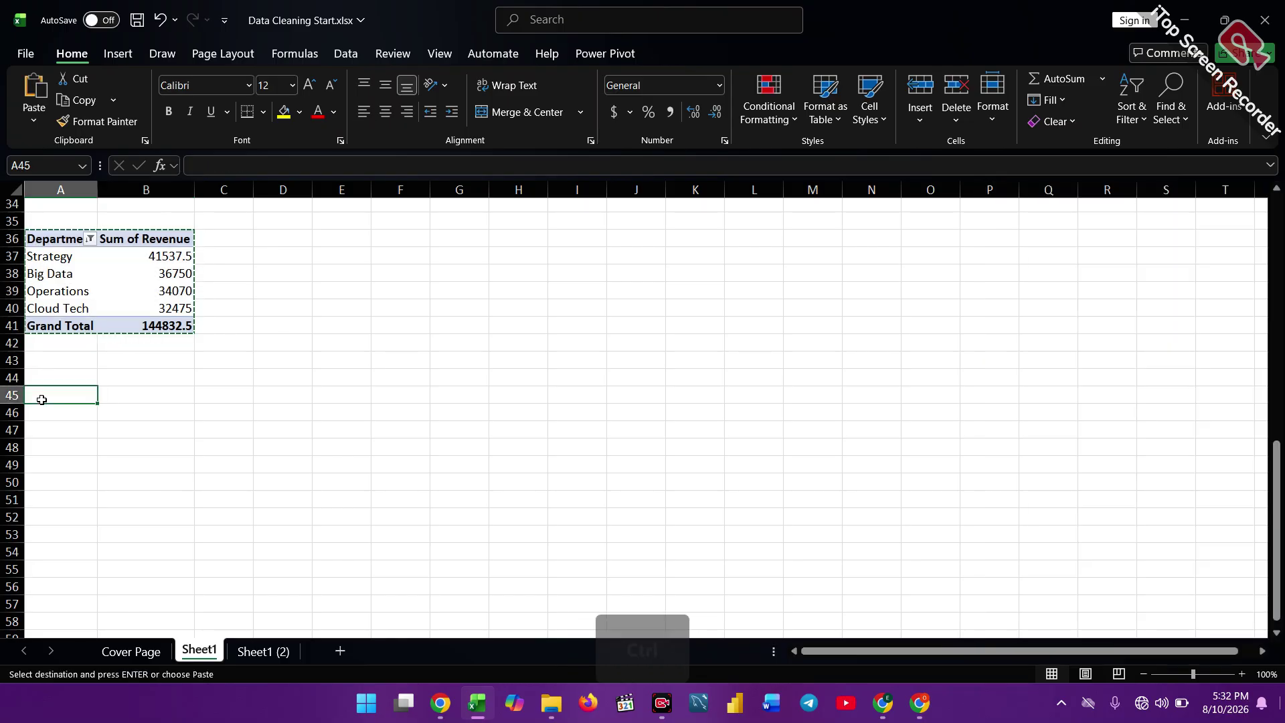
pyautogui.hotkey('ctrl', 'v')
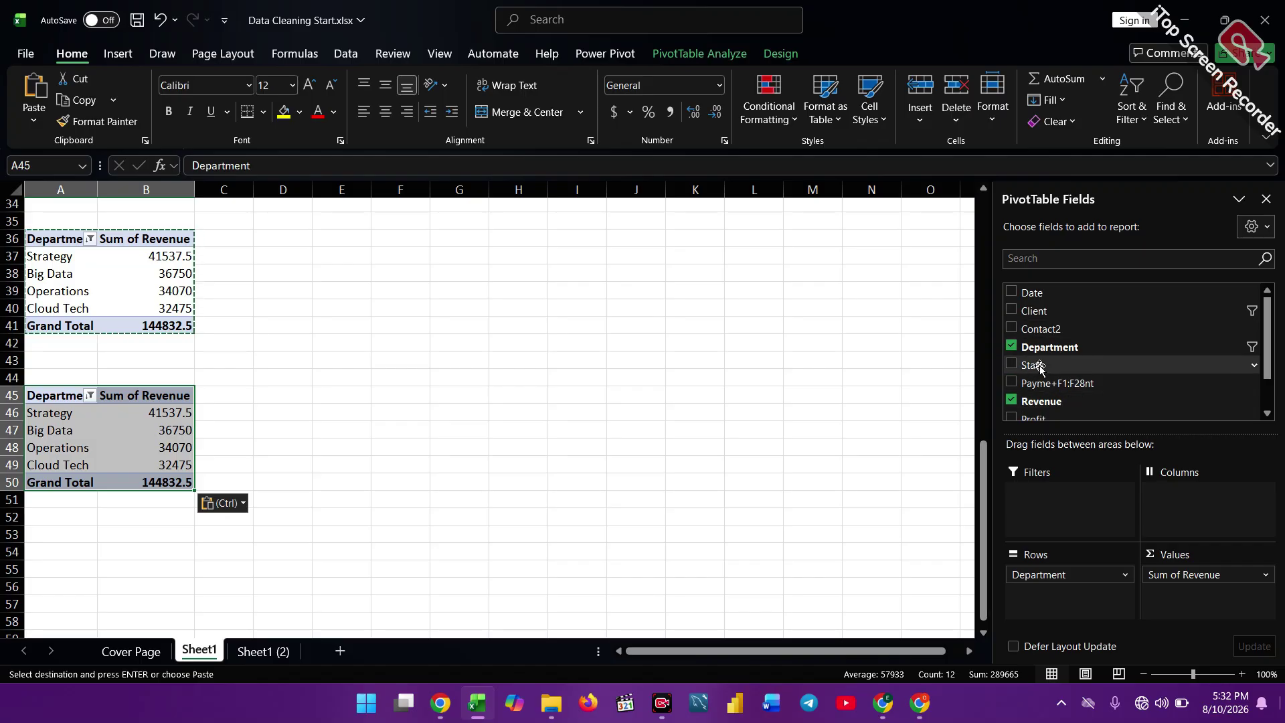
# Replace Department with State as the row field of the pivot table at A45 and rename its row header as state.
pyautogui.moveTo(1040, 367); pyautogui.dragTo(967, 451)
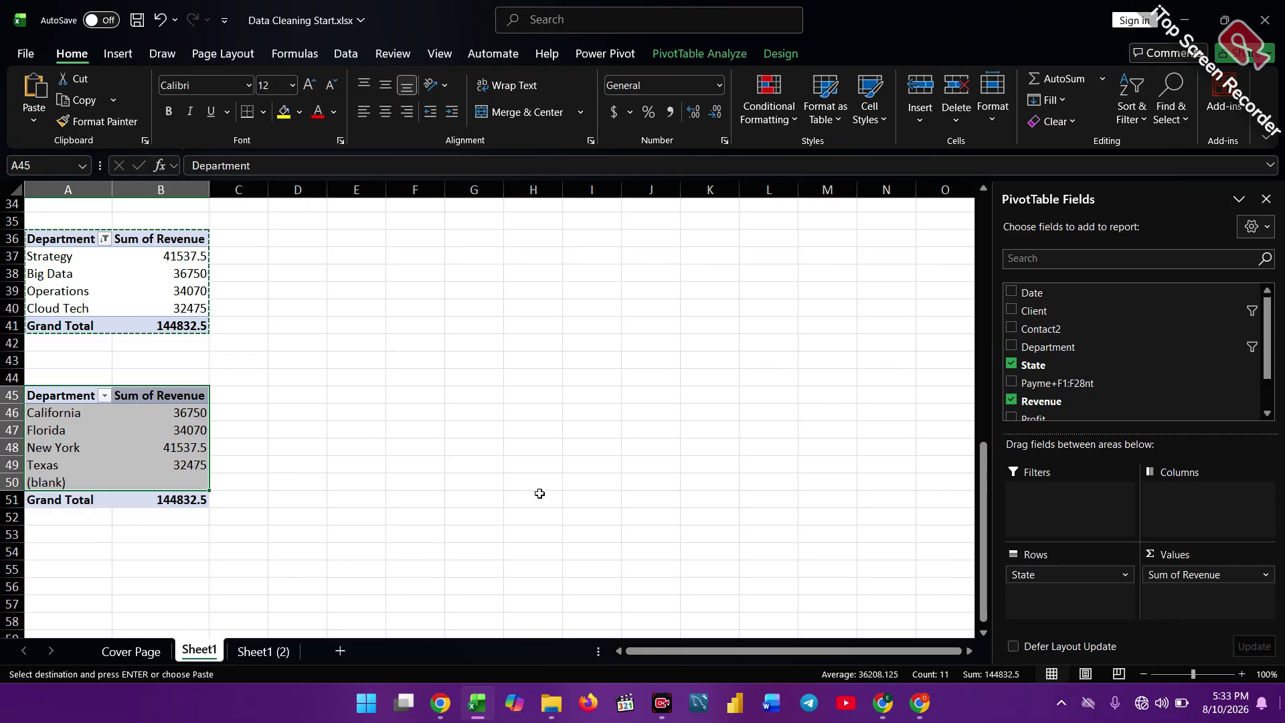
pyautogui.doubleClick(89, 394)
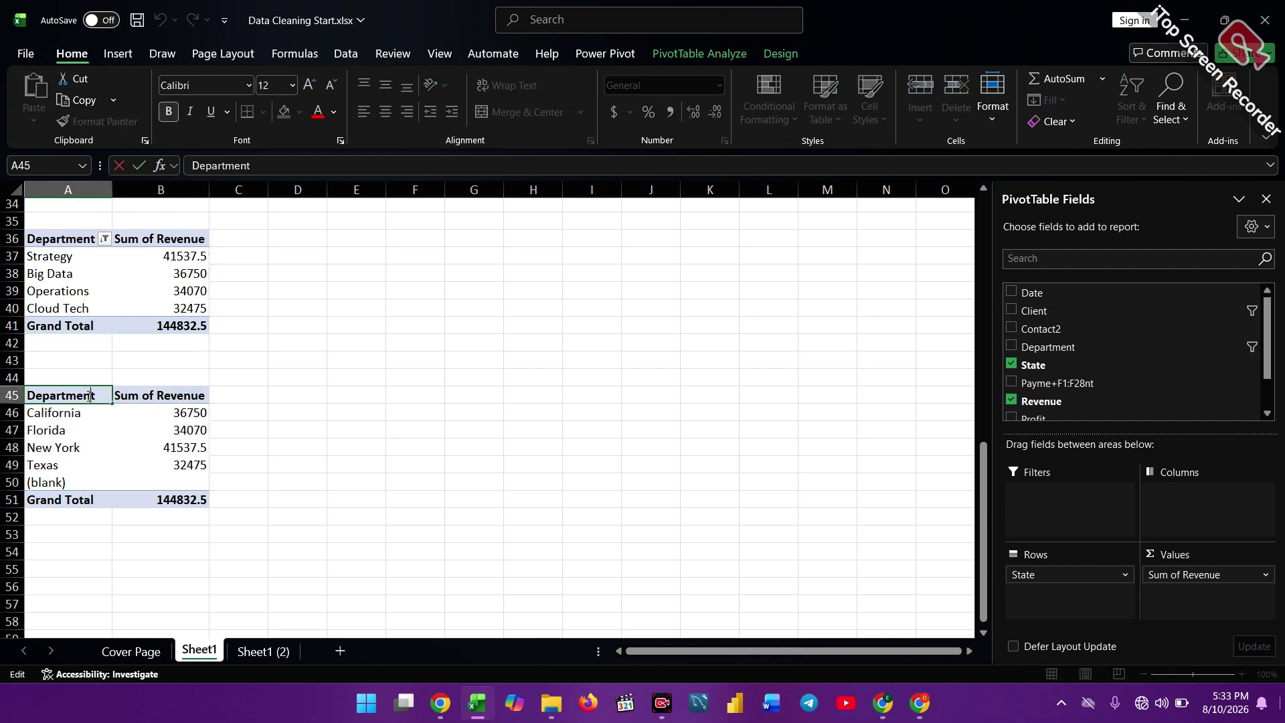
pyautogui.press('BackSpace')
pyautogui.press('BackSpace')
pyautogui.press('BackSpace')
pyautogui.press('BackSpace')
pyautogui.press('BackSpace')
pyautogui.press('BackSpace')
pyautogui.press('BackSpace')
pyautogui.press('BackSpace')
pyautogui.press('BackSpace')
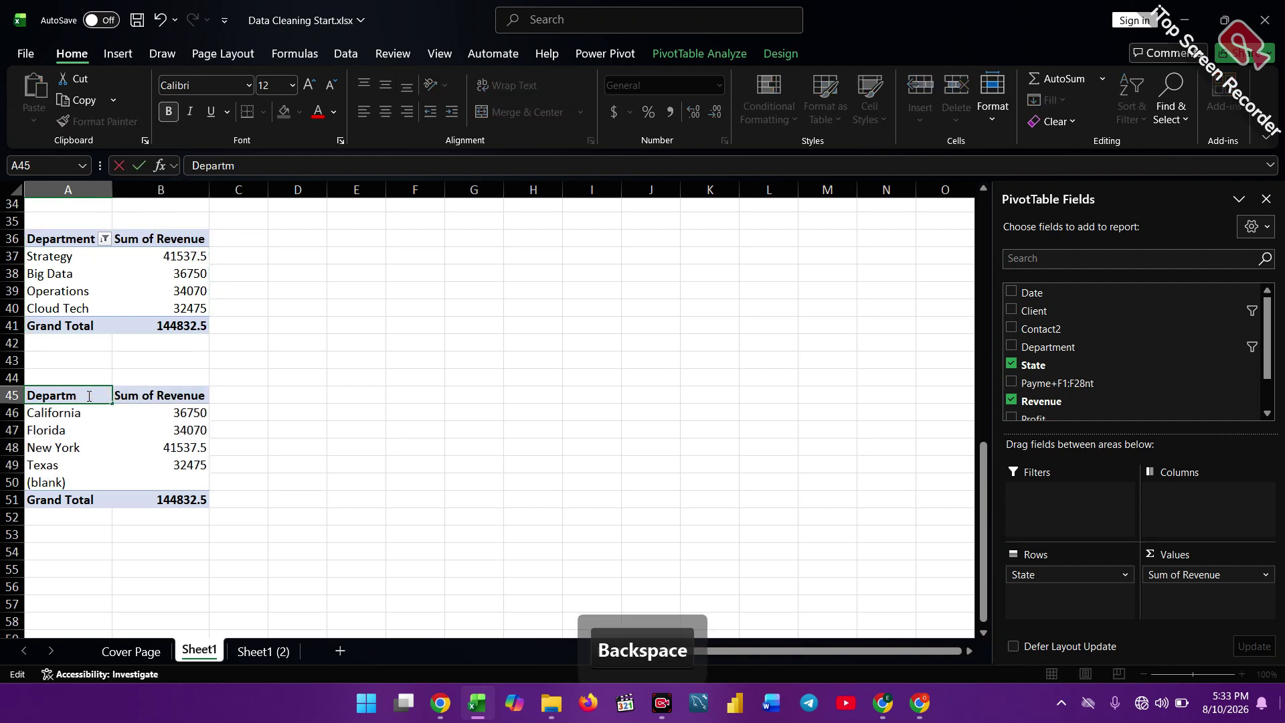
pyautogui.press('BackSpace')
pyautogui.write('s')
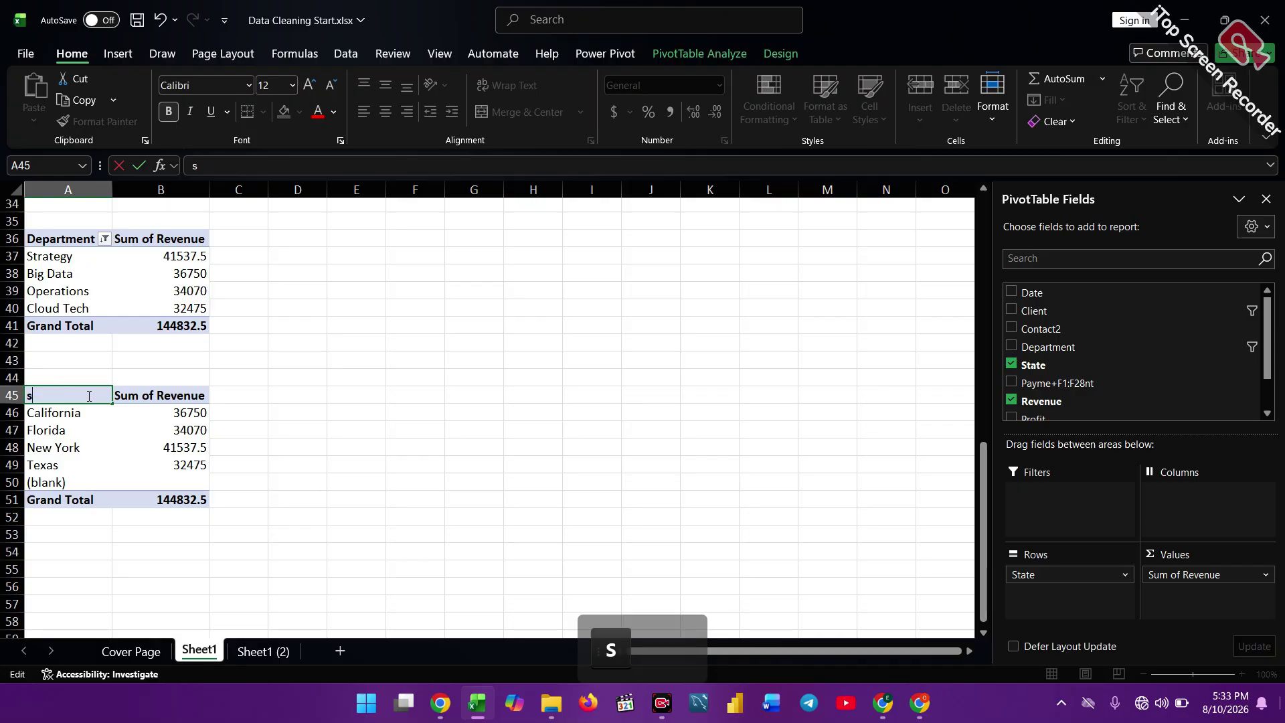
pyautogui.write('tate')
pyautogui.click(192, 448)
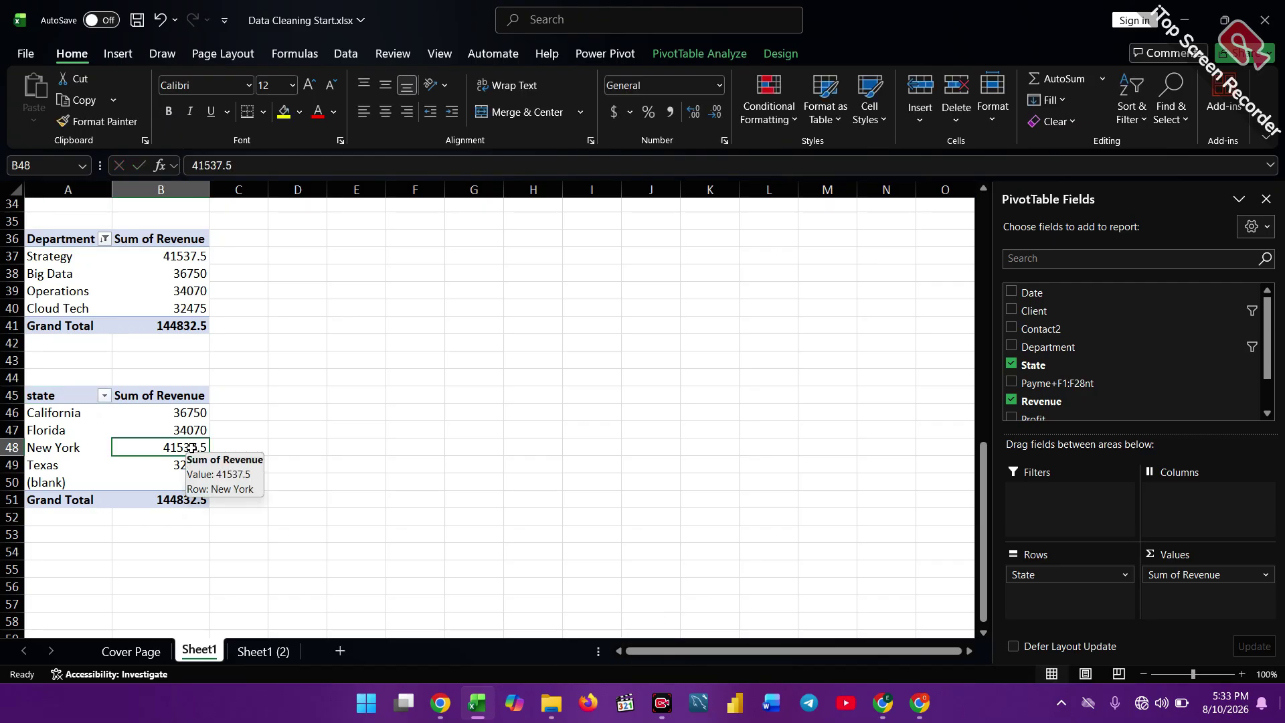
# Sort the states in the pivot table at A45 by Sum of Revenue from largest to smallest.
pyautogui.rightClick(208, 431)
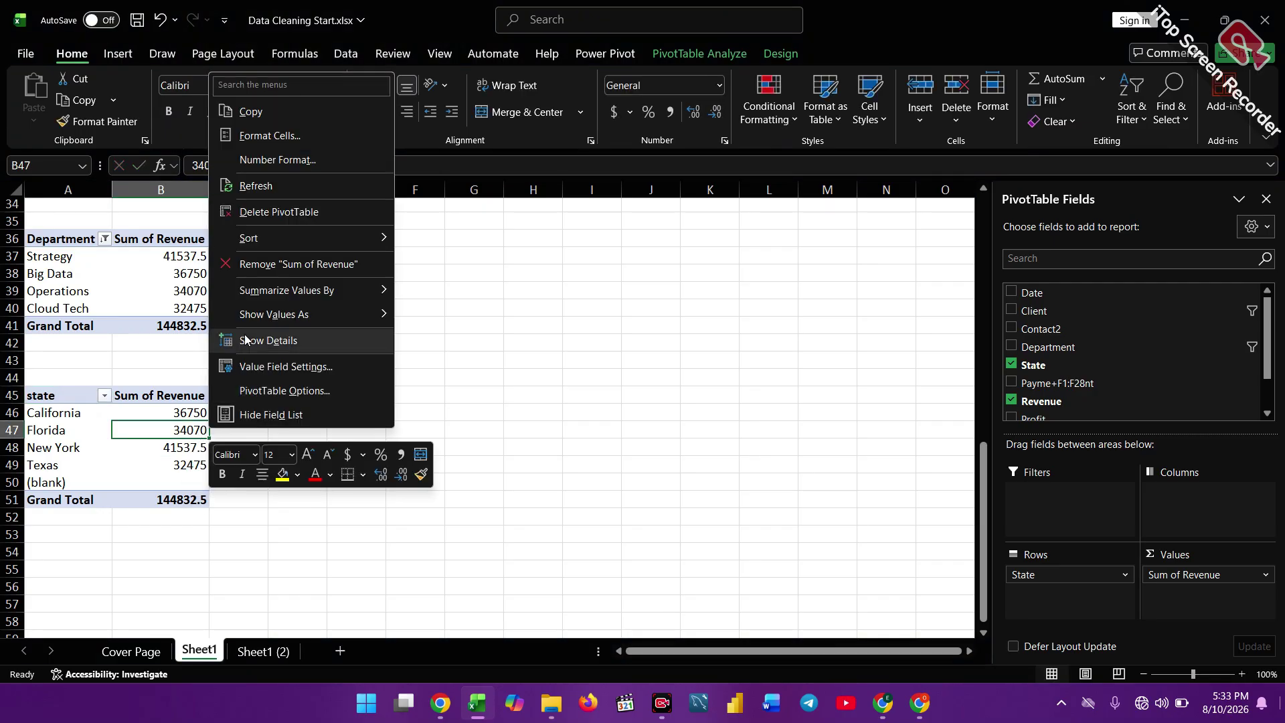
pyautogui.moveTo(286, 242)
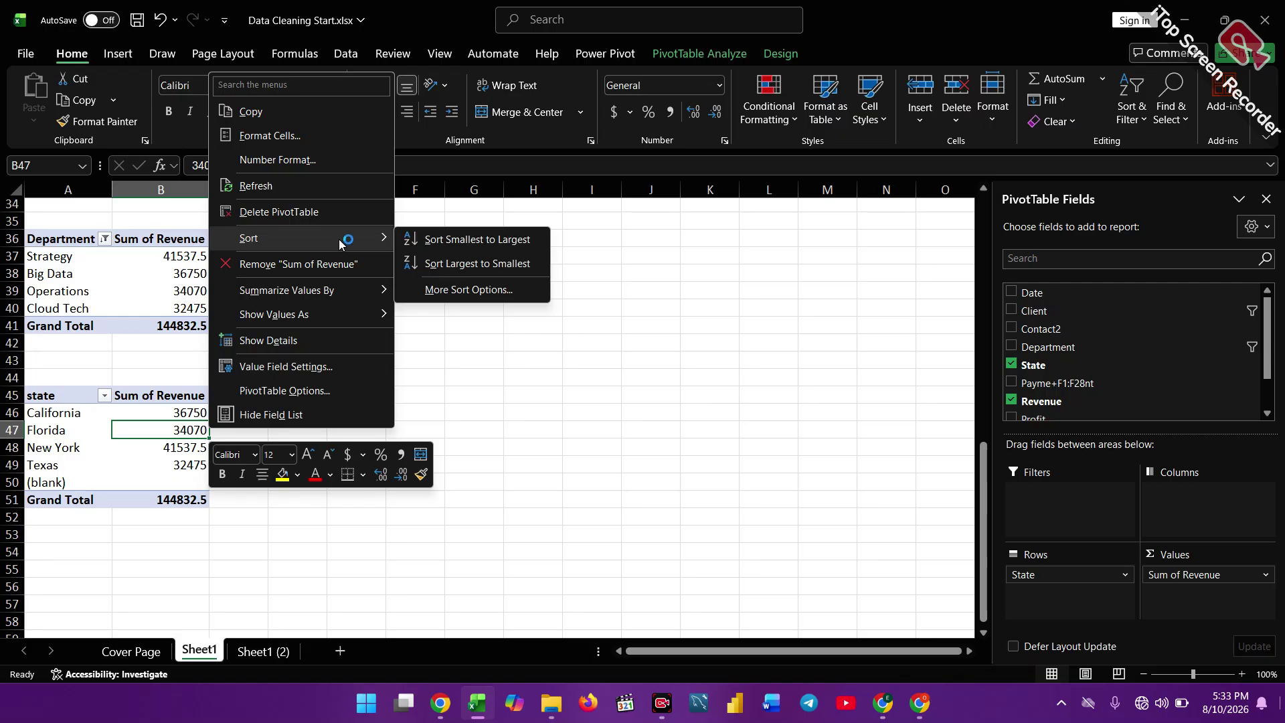
pyautogui.click(448, 268)
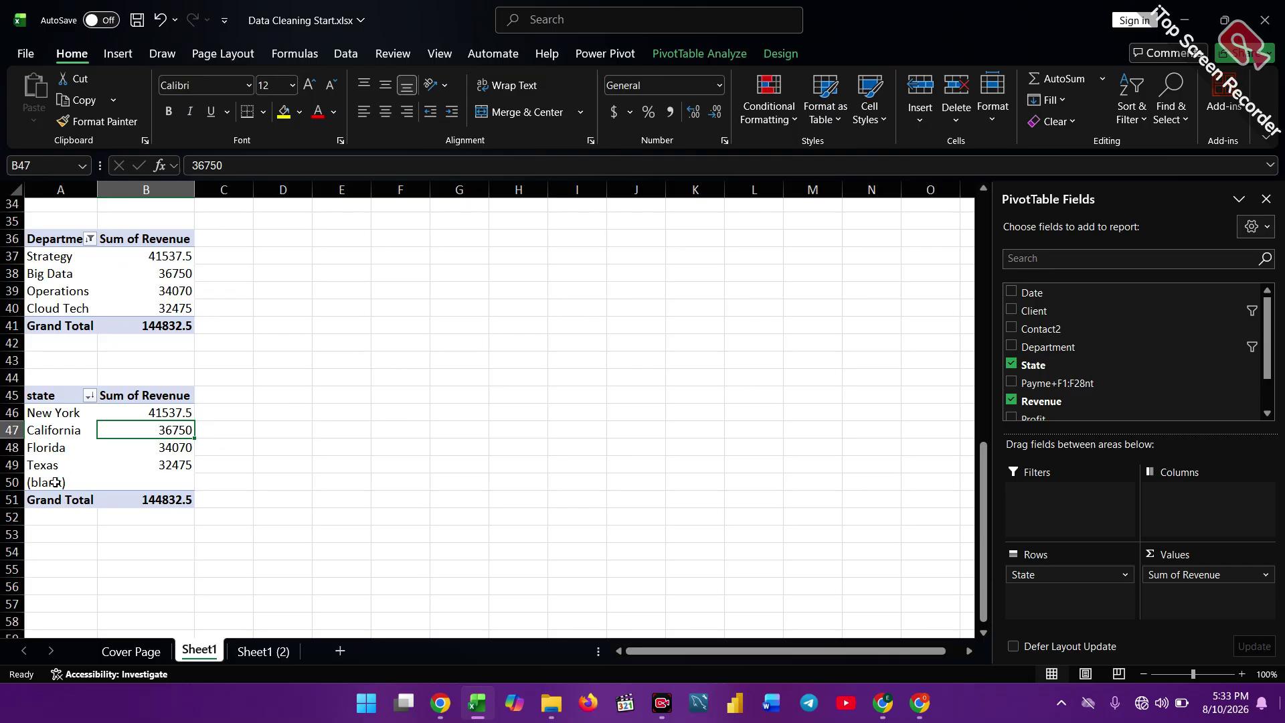
# Filter the (blank) entry out of the state pivot table's row labels.
pyautogui.click(89, 396)
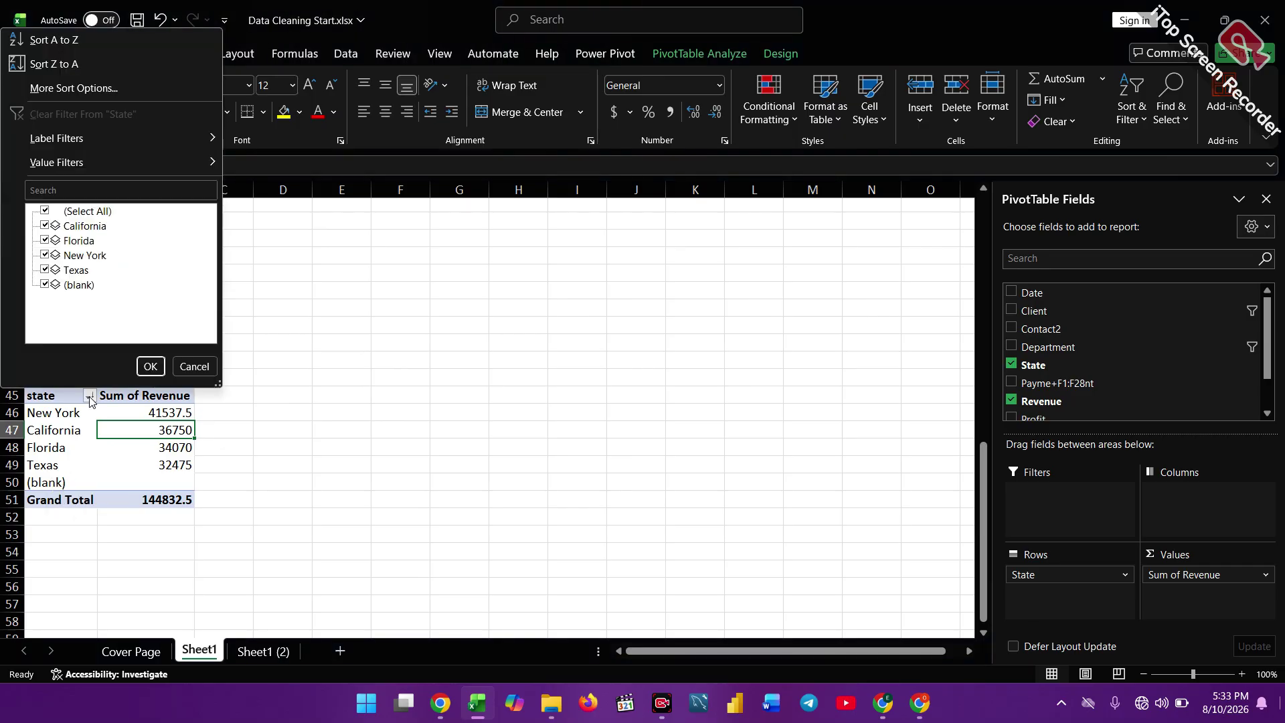
pyautogui.click(39, 279)
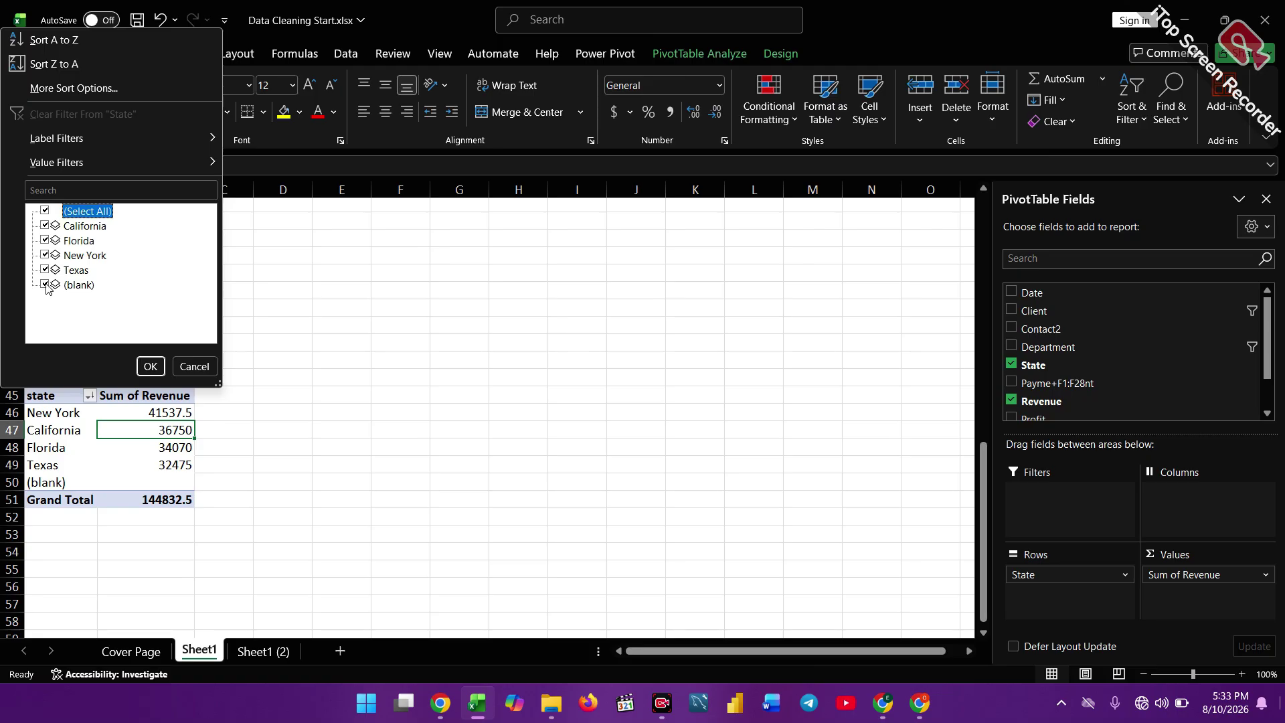
pyautogui.click(45, 285)
pyautogui.click(150, 367)
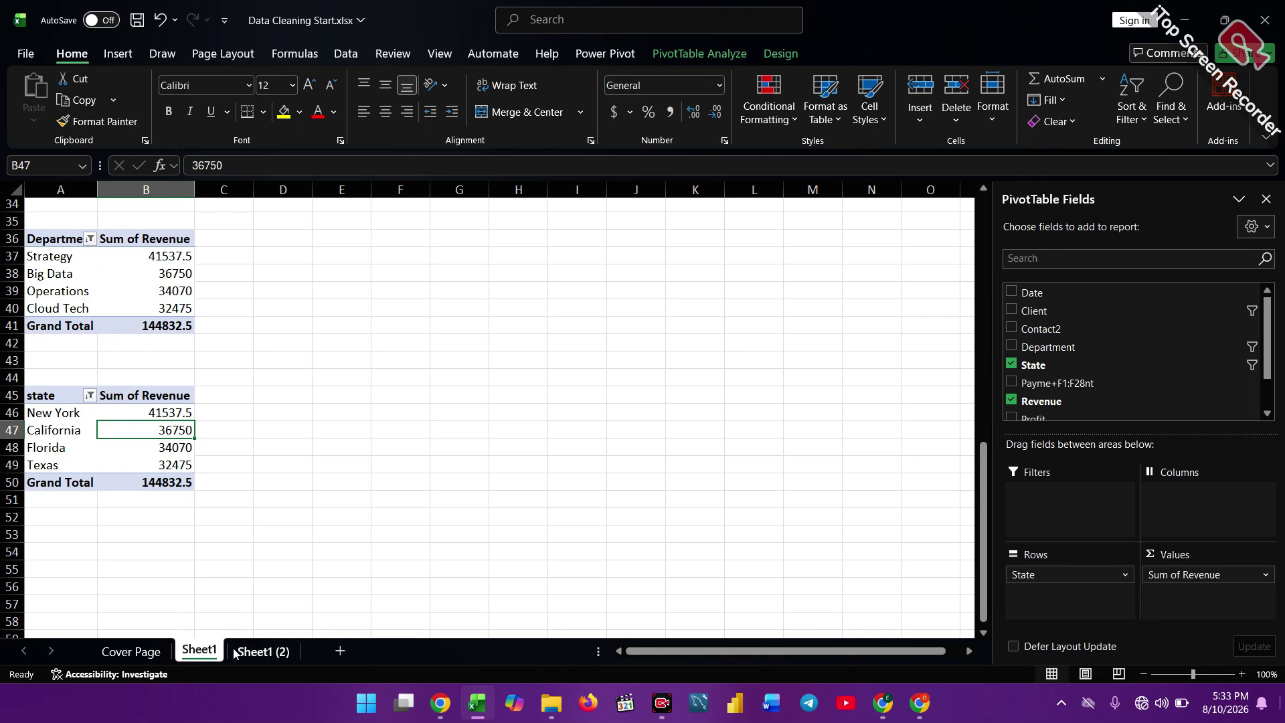
# Filter the blank entries out of the Revenue column of the data table on Sheet1 (2).
pyautogui.click(257, 652)
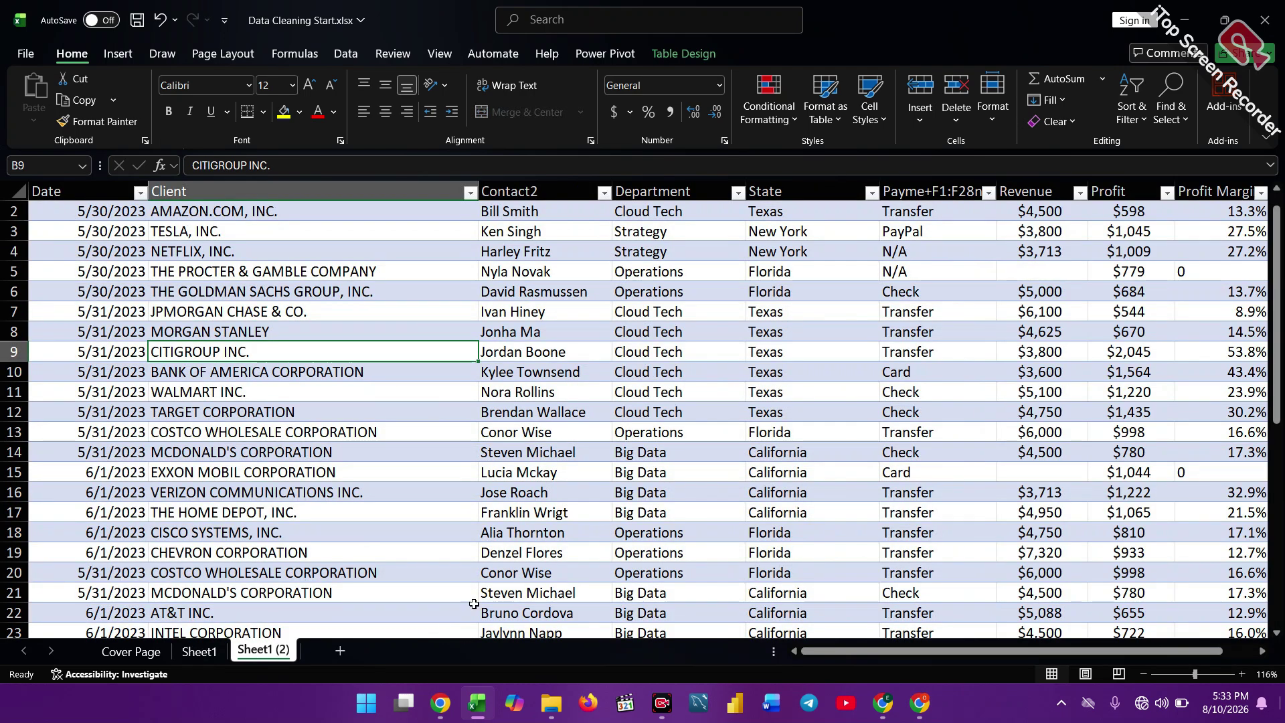
pyautogui.hscroll(3, 1127, 331)
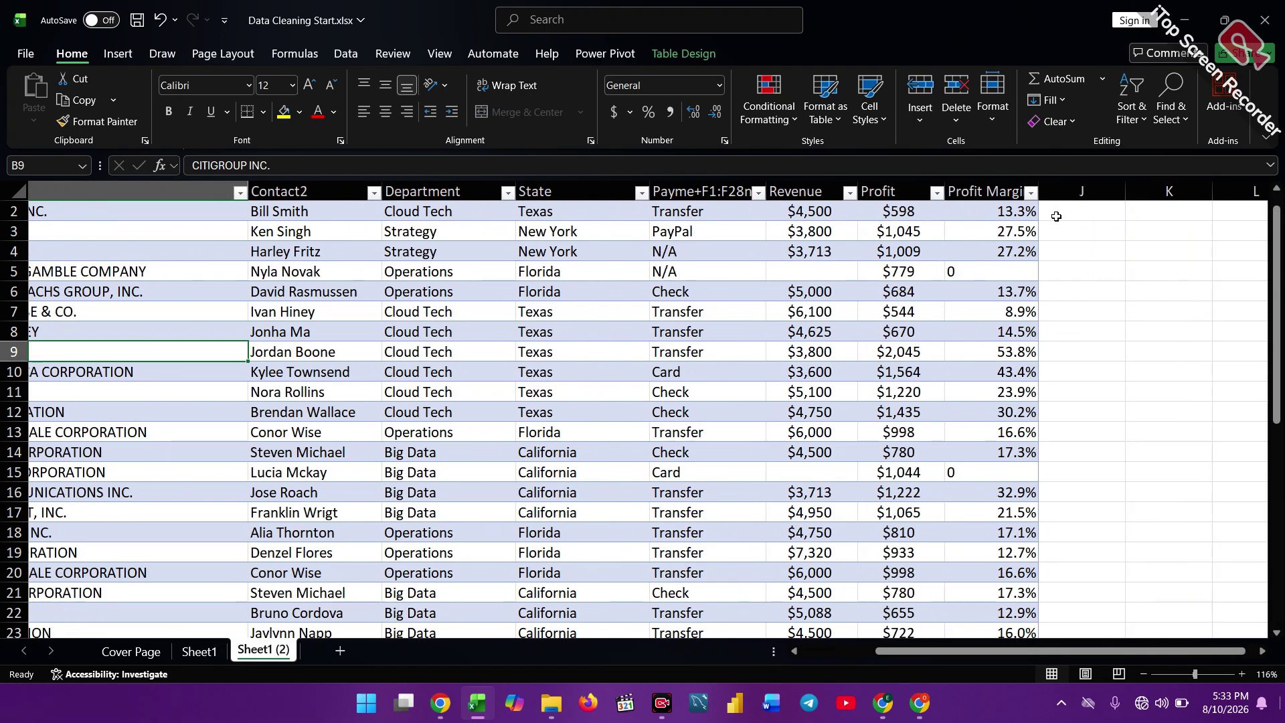
pyautogui.click(850, 193)
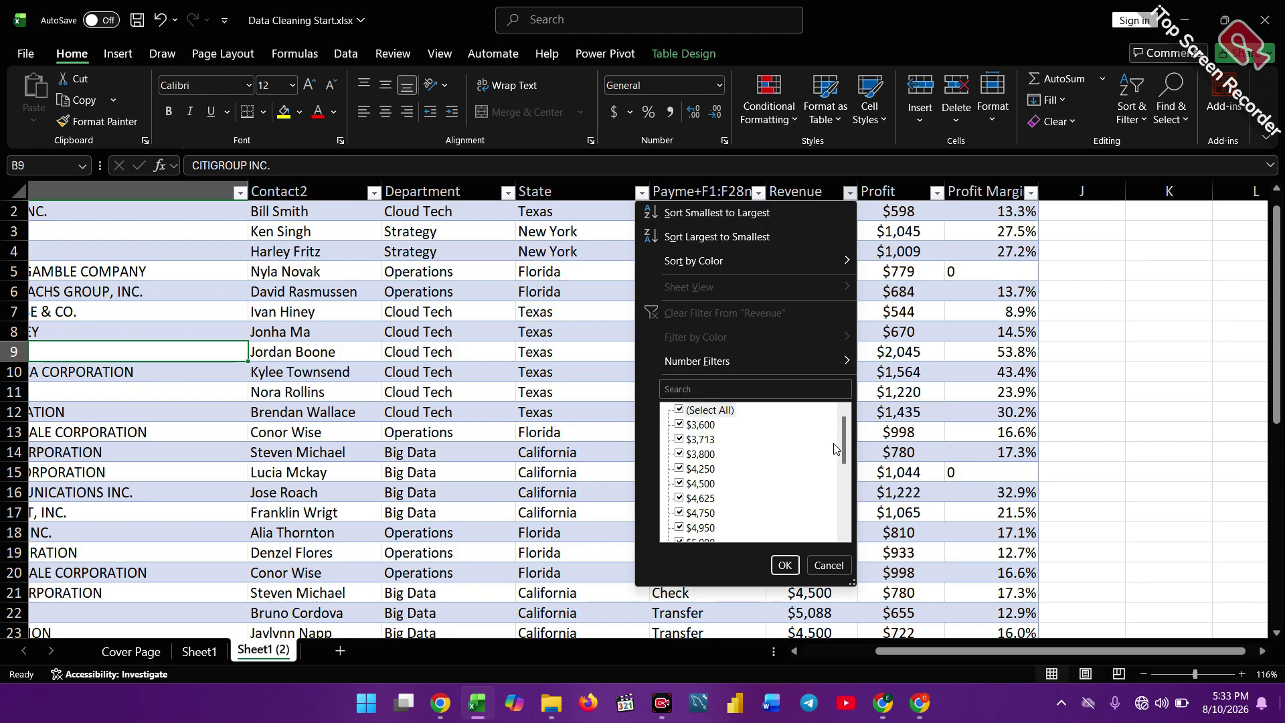
pyautogui.moveTo(846, 450); pyautogui.dragTo(850, 551)
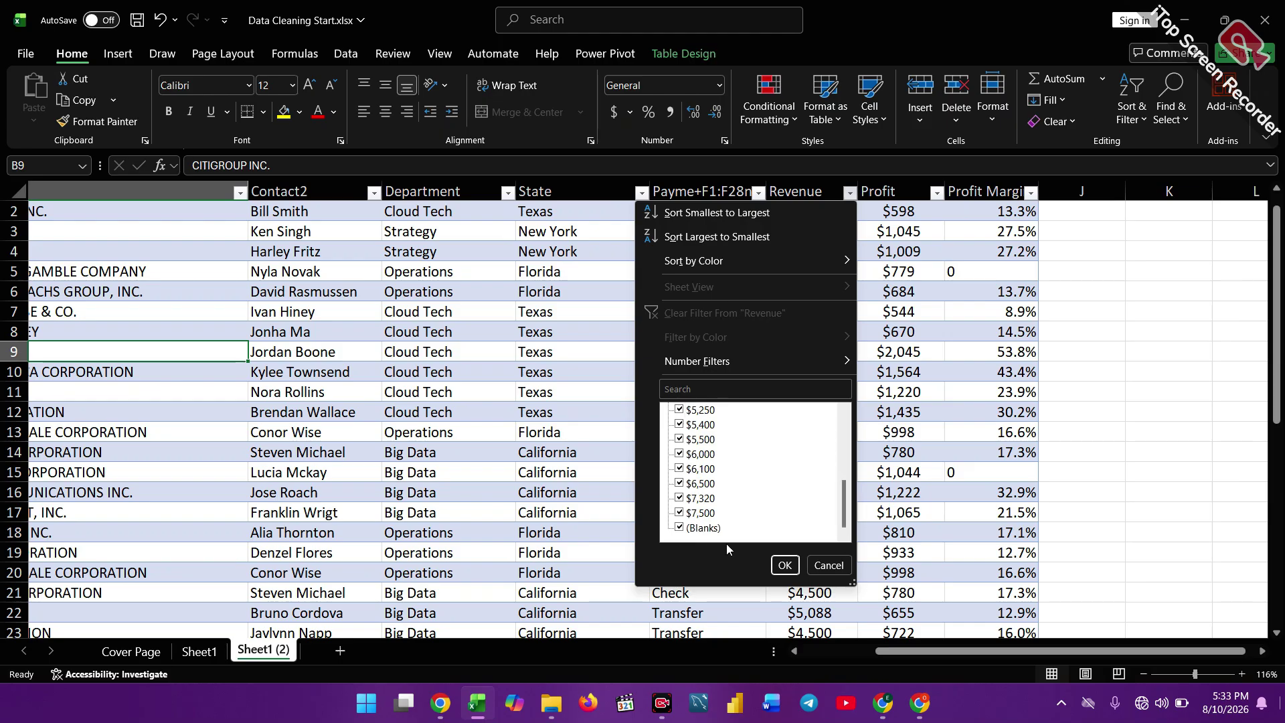
pyautogui.click(682, 529)
pyautogui.click(787, 566)
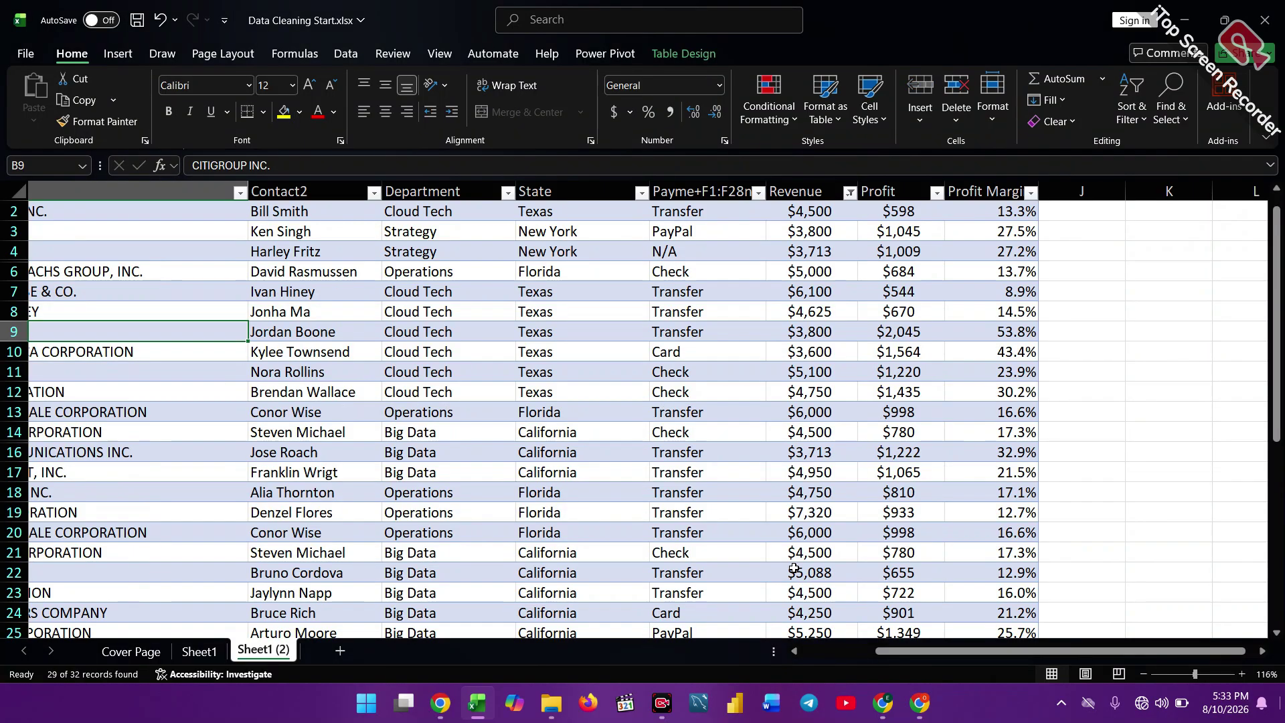
pyautogui.click(758, 194)
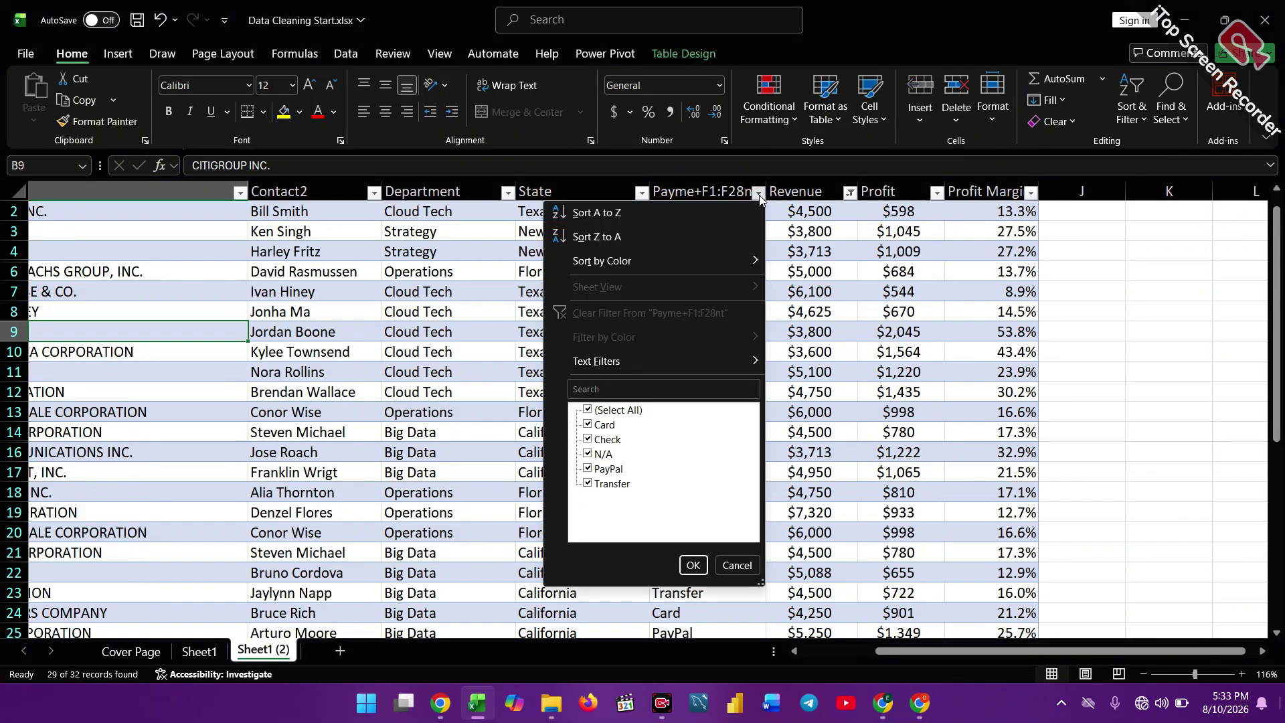
pyautogui.click(802, 449)
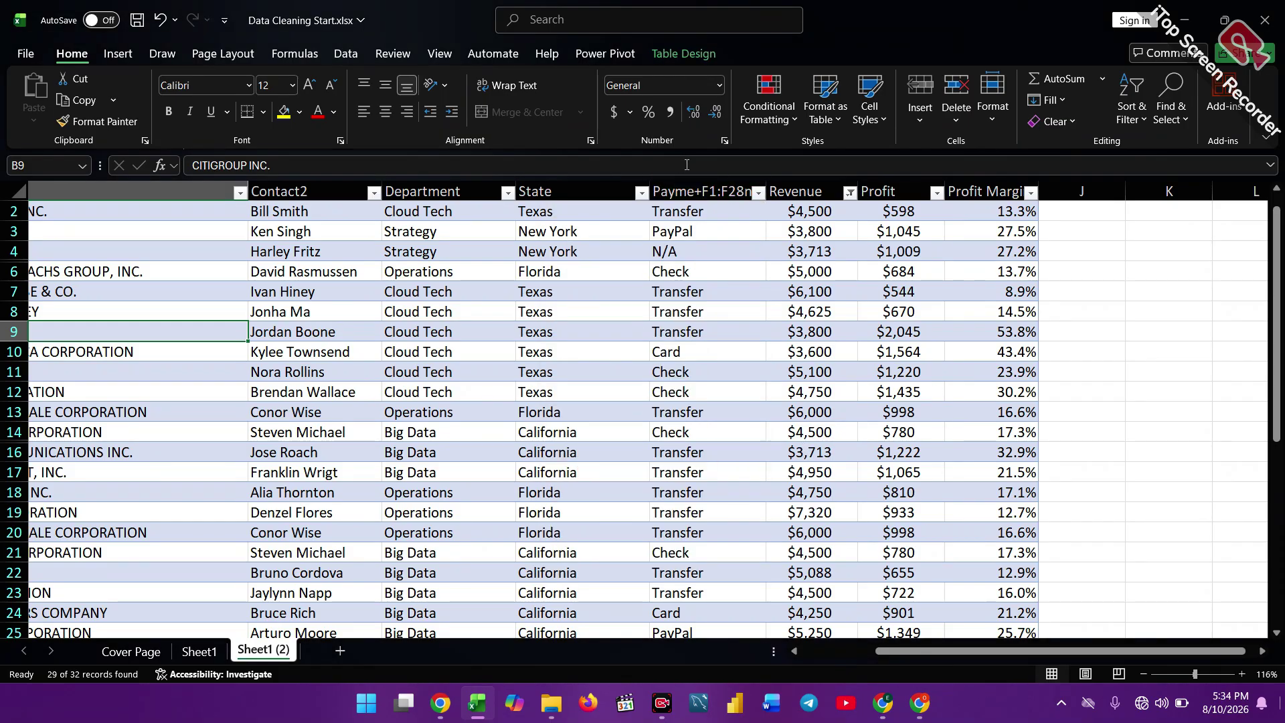
pyautogui.click(744, 190)
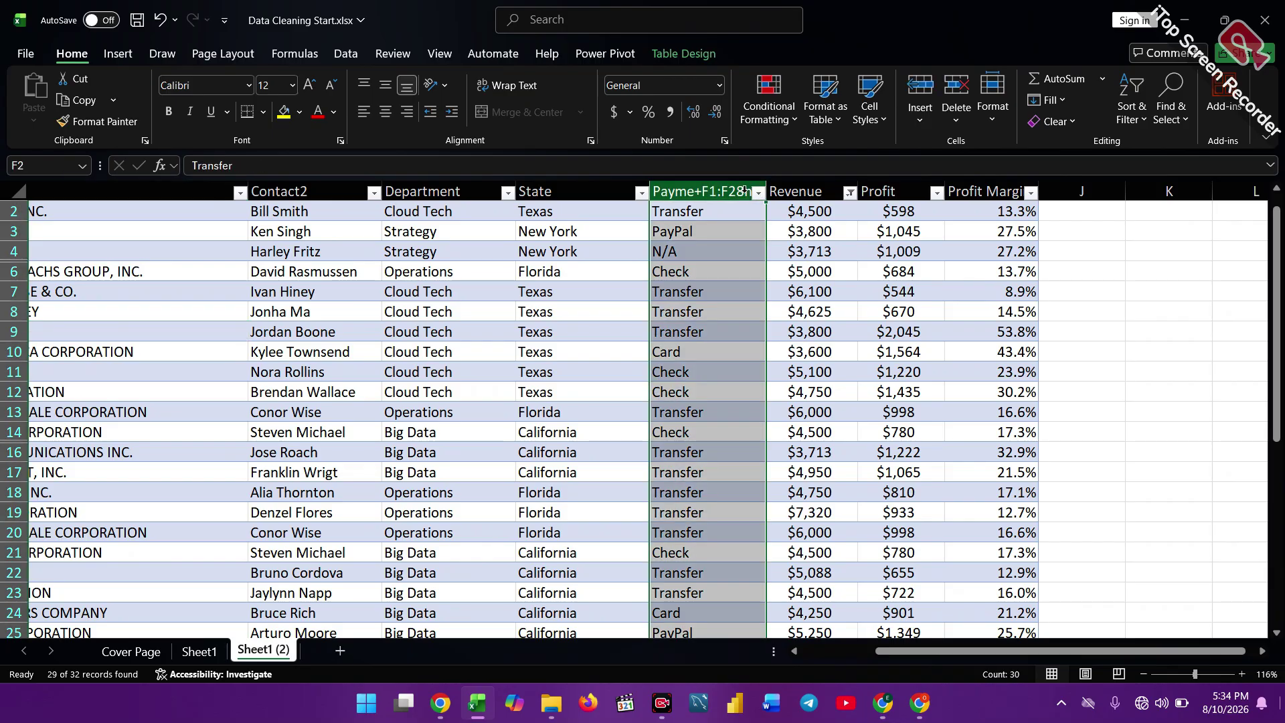
pyautogui.press('Right')
pyautogui.press('Right')
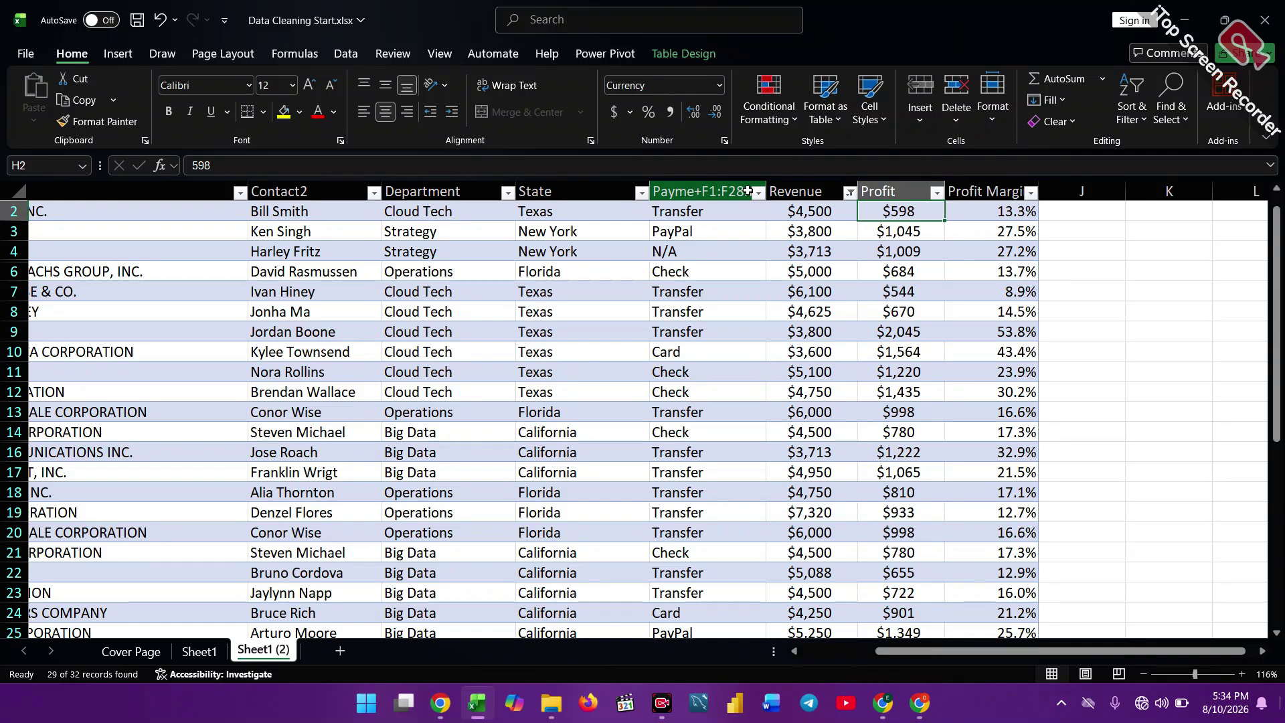
pyautogui.click(747, 191)
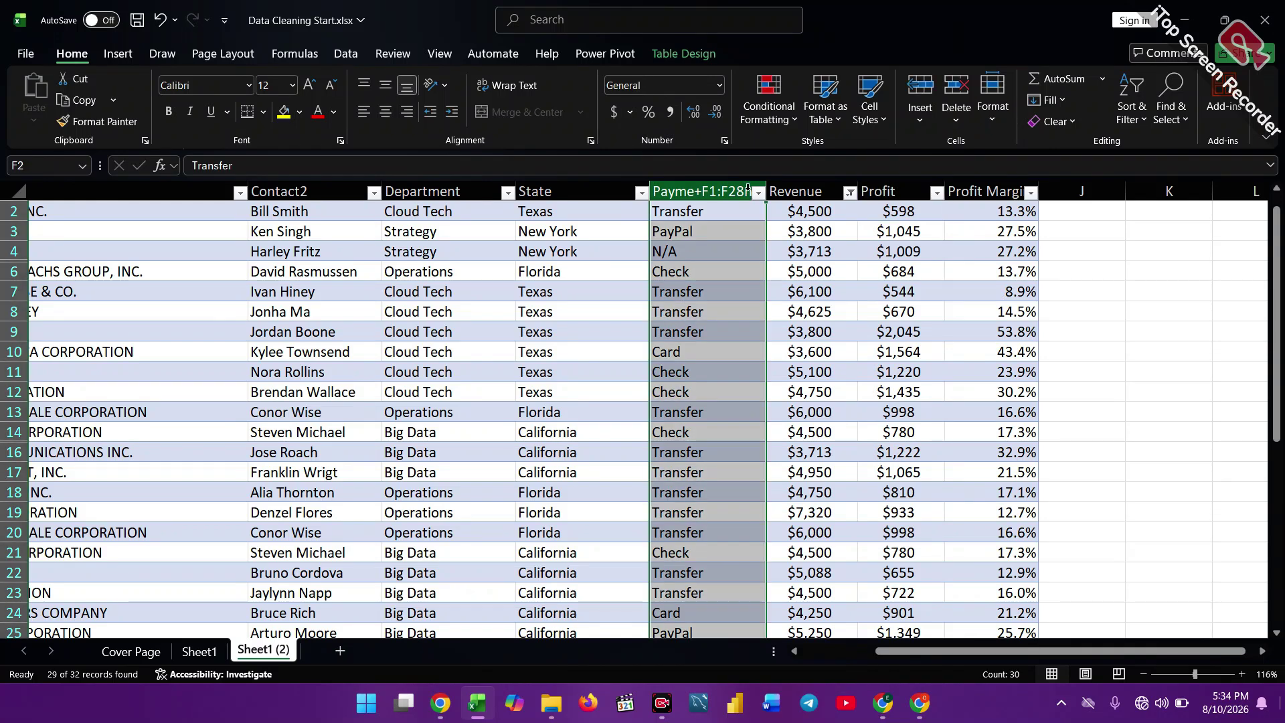
pyautogui.press('BackSpace')
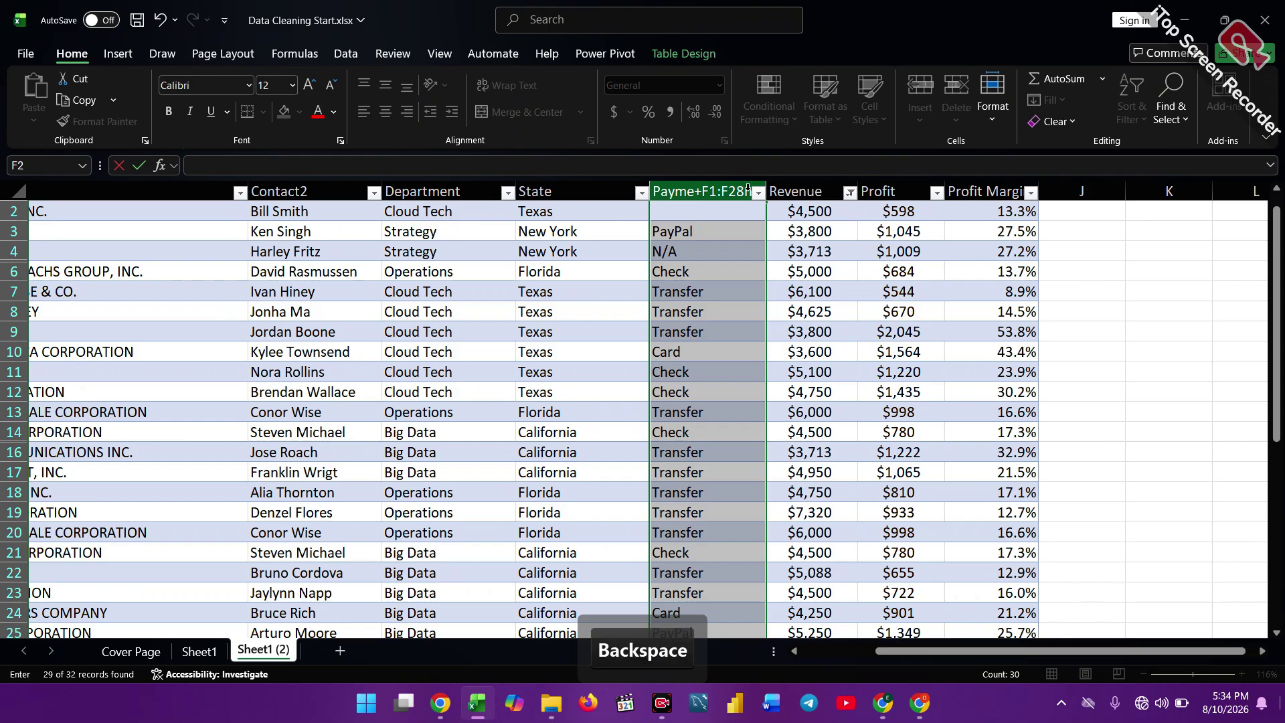
pyautogui.hotkey('ctrl', 'z')
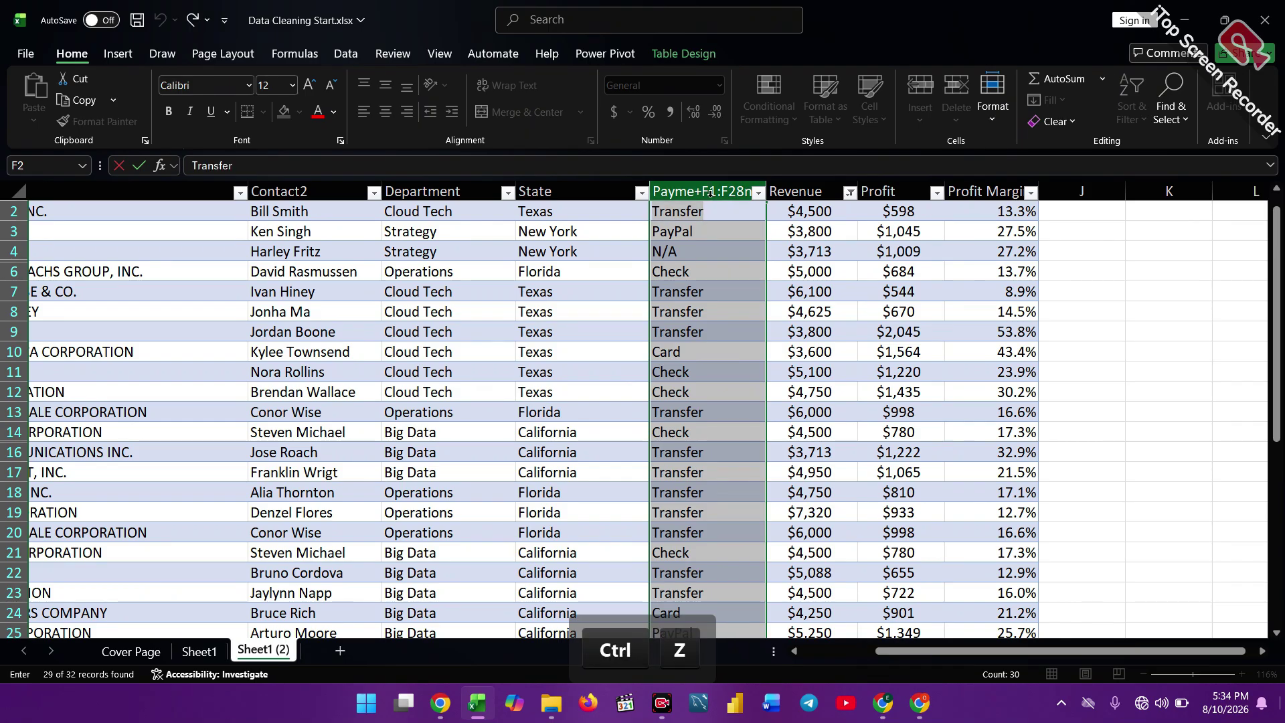
pyautogui.press('Escape')
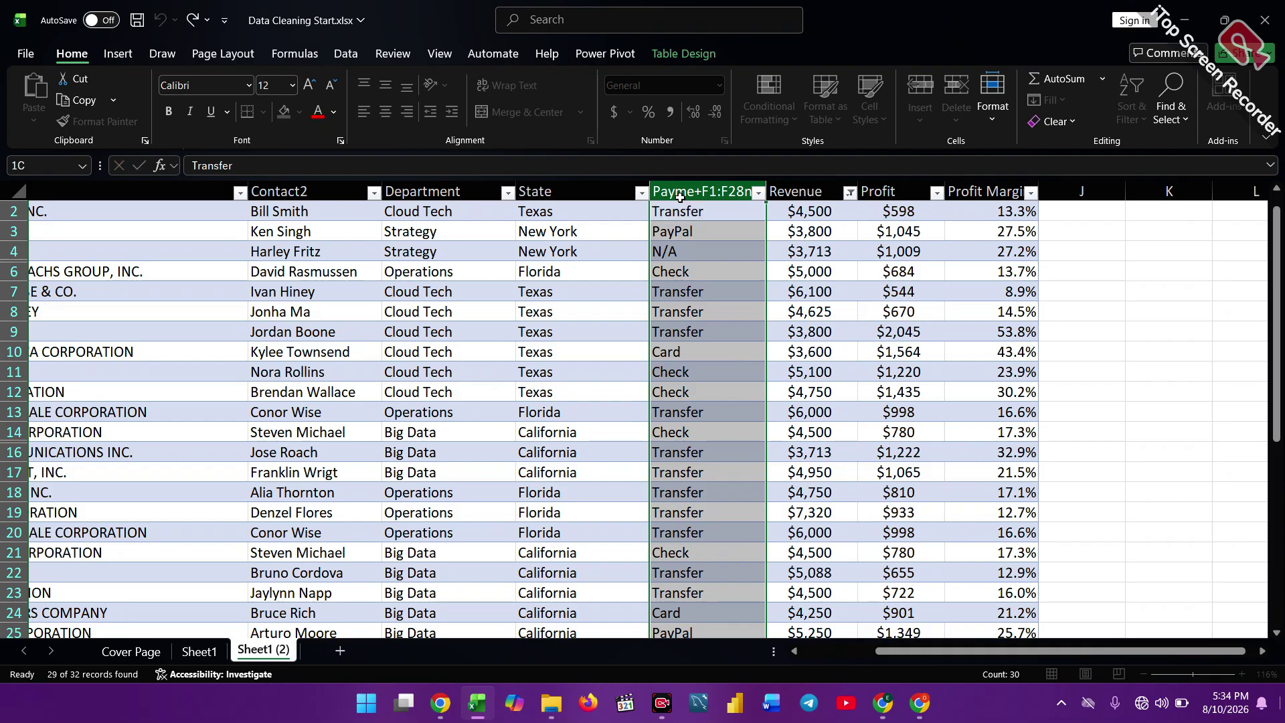
pyautogui.click(691, 191)
pyautogui.moveTo(691, 192); pyautogui.dragTo(1108, 340)
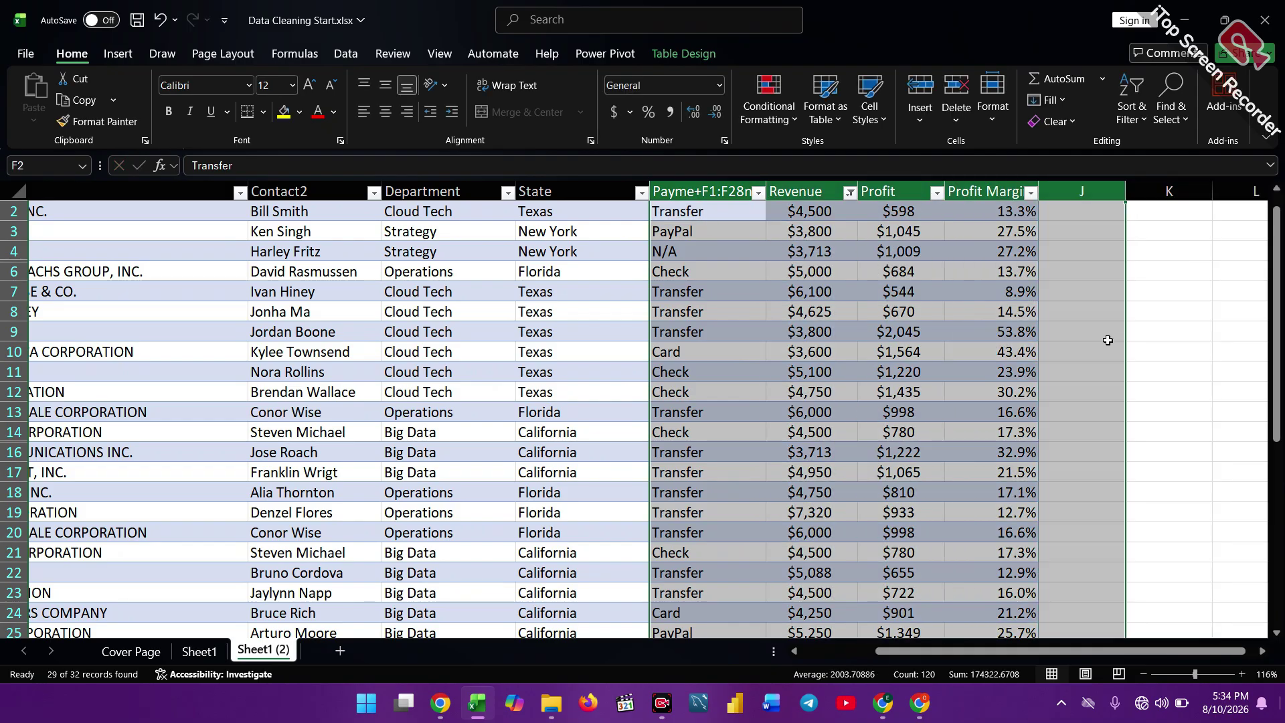
pyautogui.click(1107, 340)
# Rename the header in cell F1 of the data table on Sheet1 (2) as Payment method.
pyautogui.scroll(1, 883, 289)
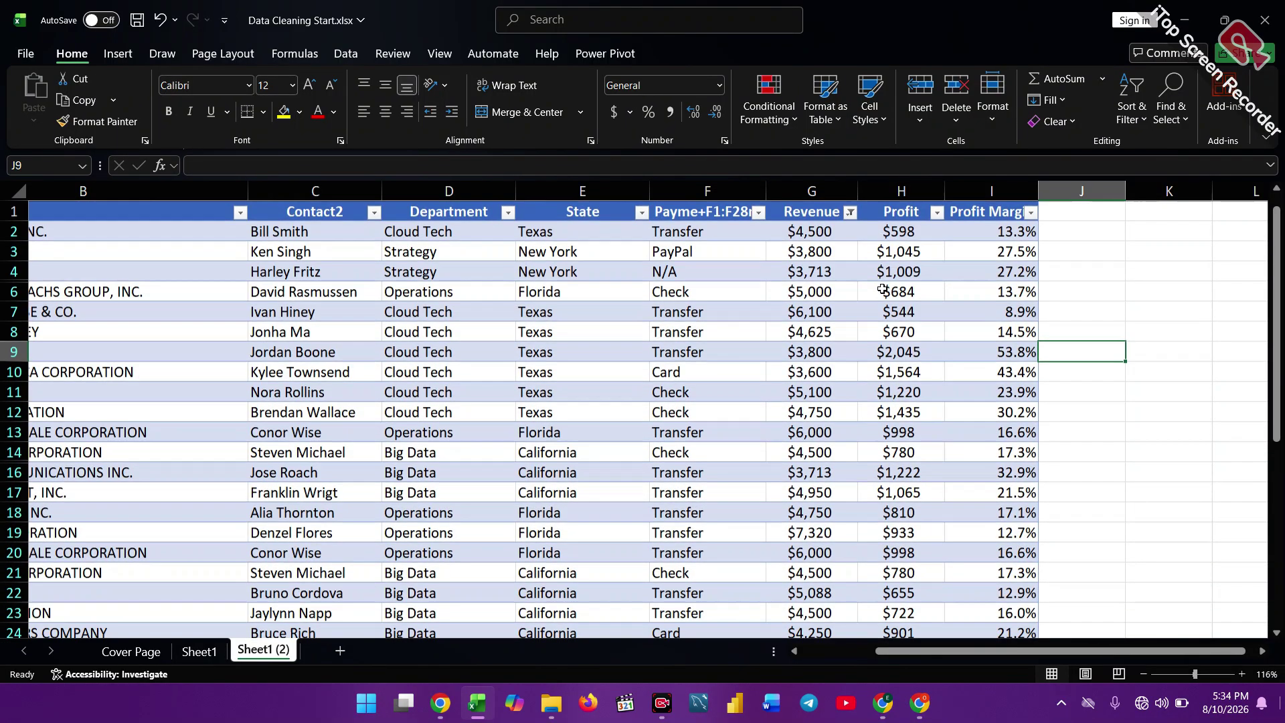
pyautogui.doubleClick(711, 210)
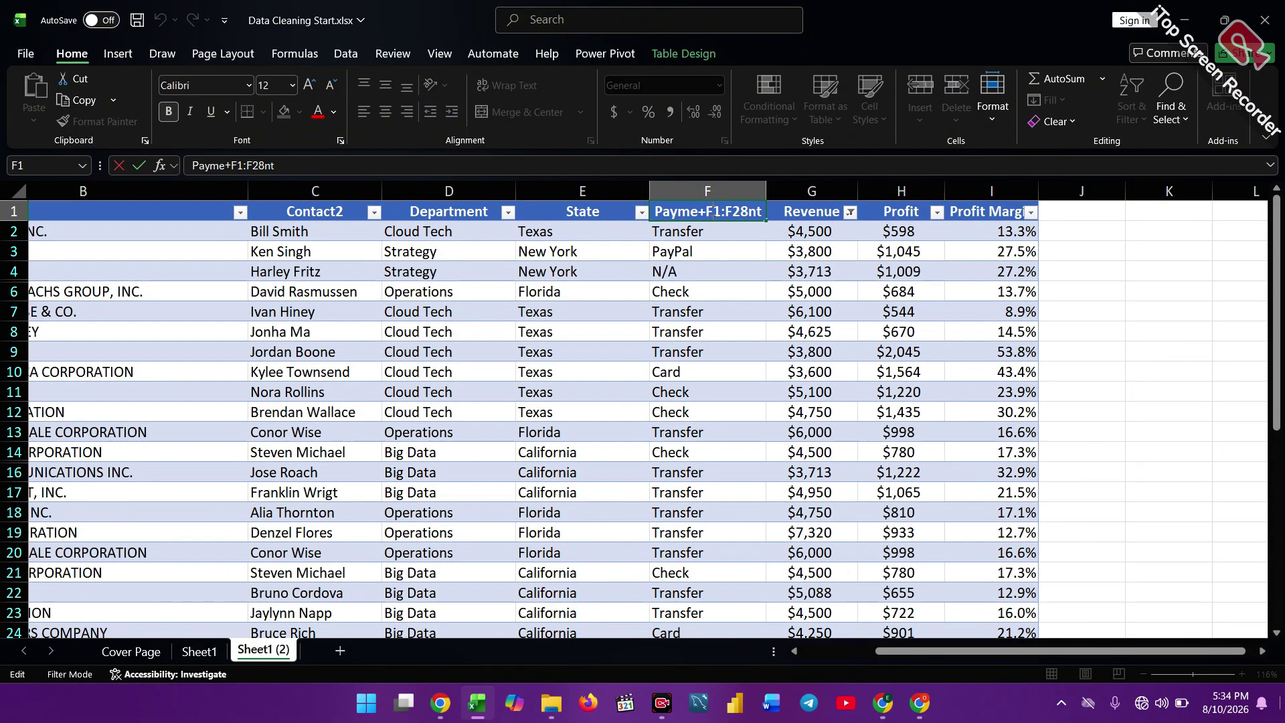
pyautogui.press('BackSpace')
pyautogui.press('BackSpace')
pyautogui.press('BackSpace')
pyautogui.press('BackSpace')
pyautogui.press('BackSpace')
pyautogui.press('BackSpace')
pyautogui.press('BackSpace')
pyautogui.press('BackSpace')
pyautogui.press('BackSpace')
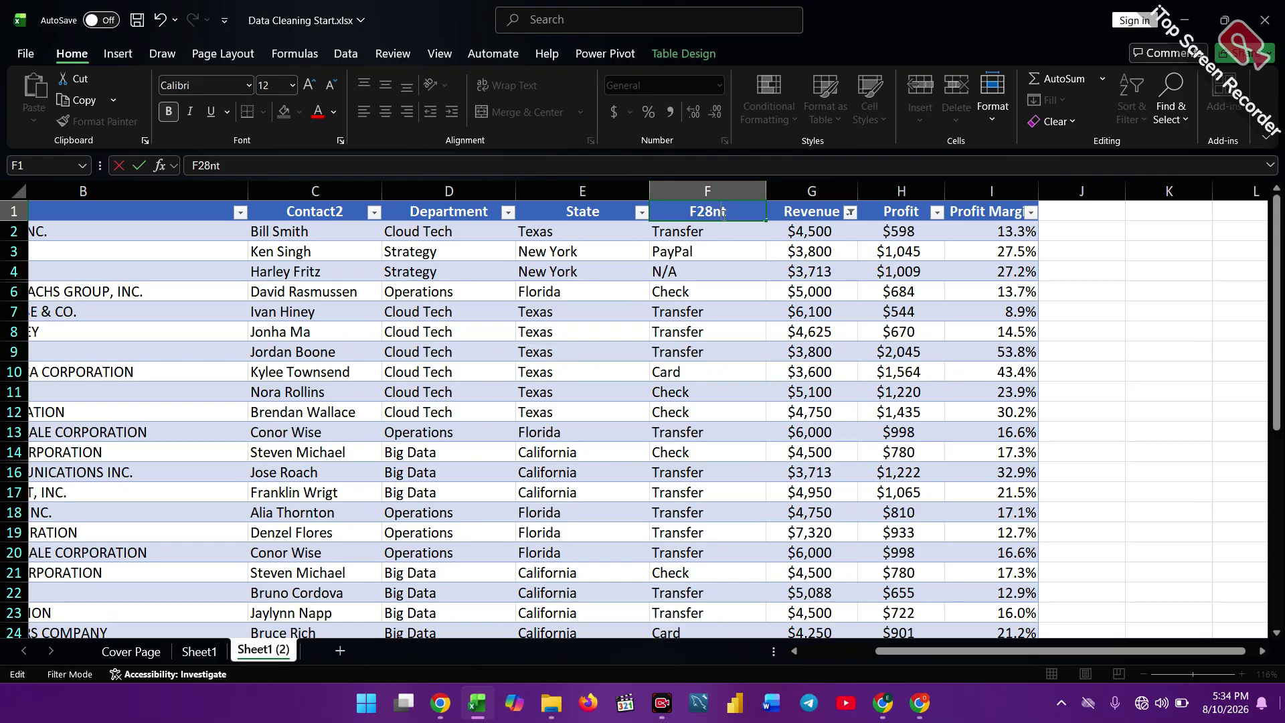
pyautogui.press('BackSpace')
pyautogui.press('BackSpace')
pyautogui.press('BackSpace')
pyautogui.press('BackSpace')
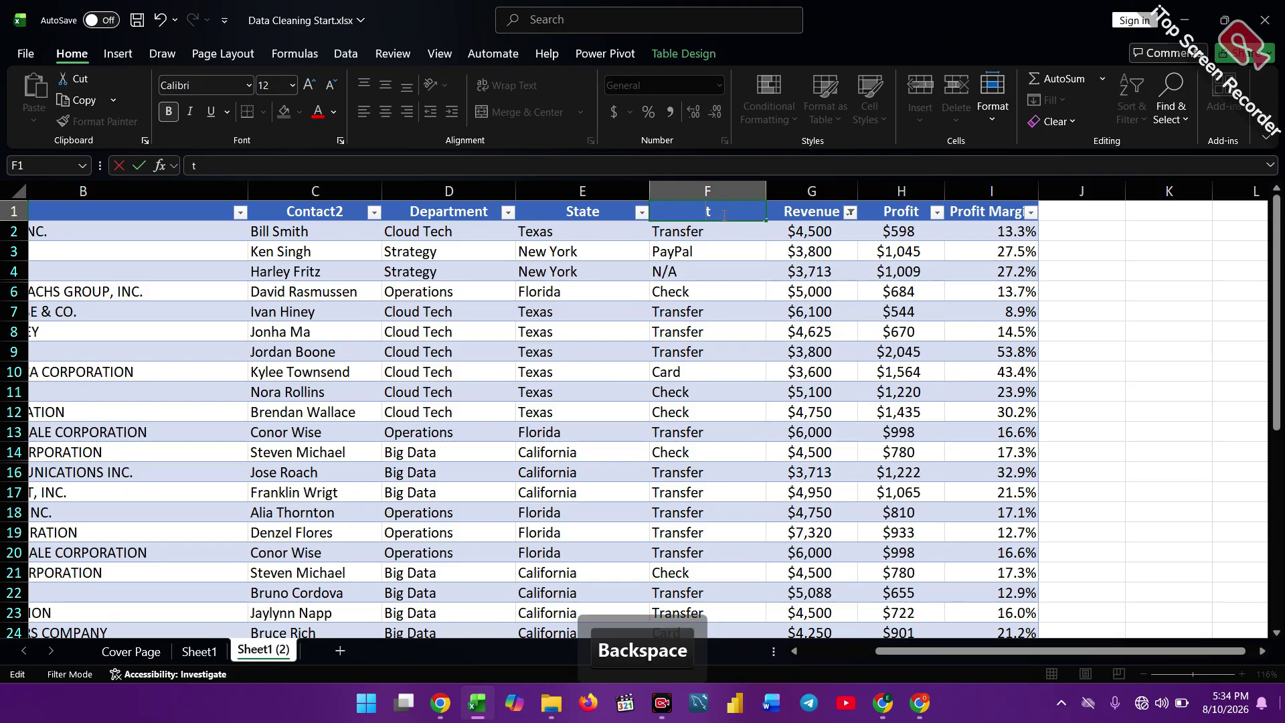
pyautogui.press('BackSpace')
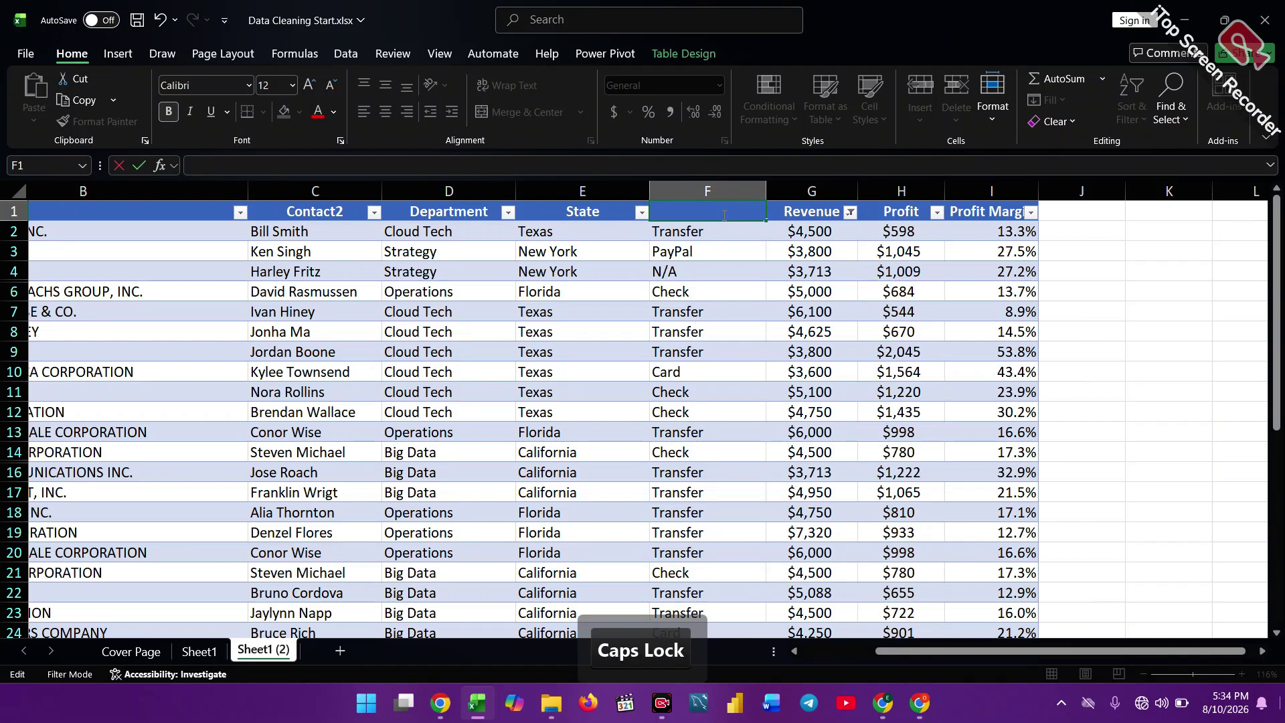
pyautogui.write('Pay')
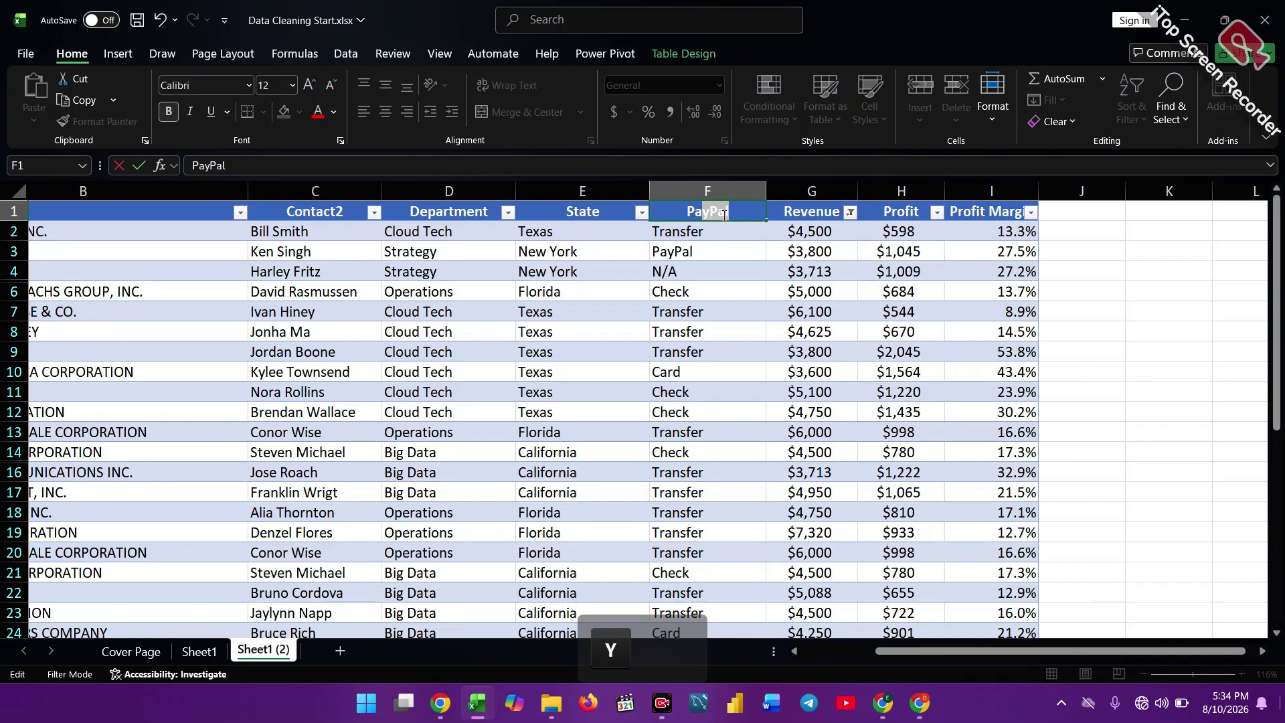
pyautogui.write('ment ')
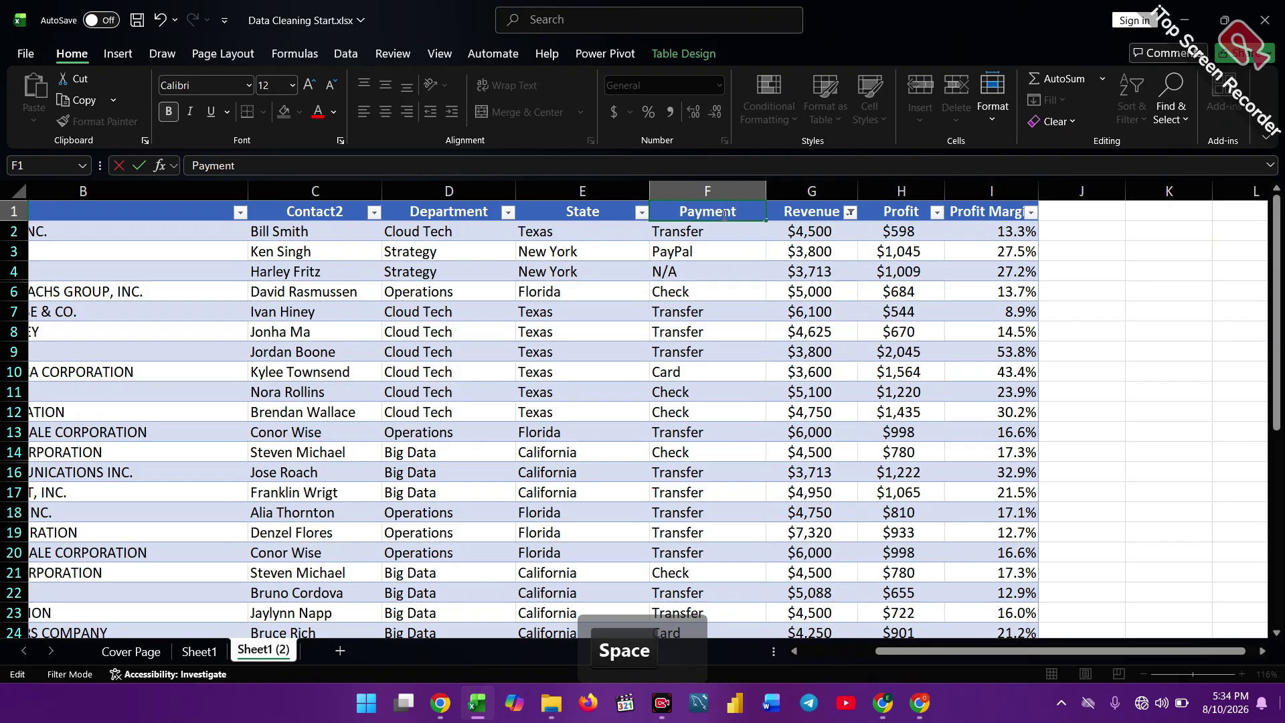
pyautogui.write('meth')
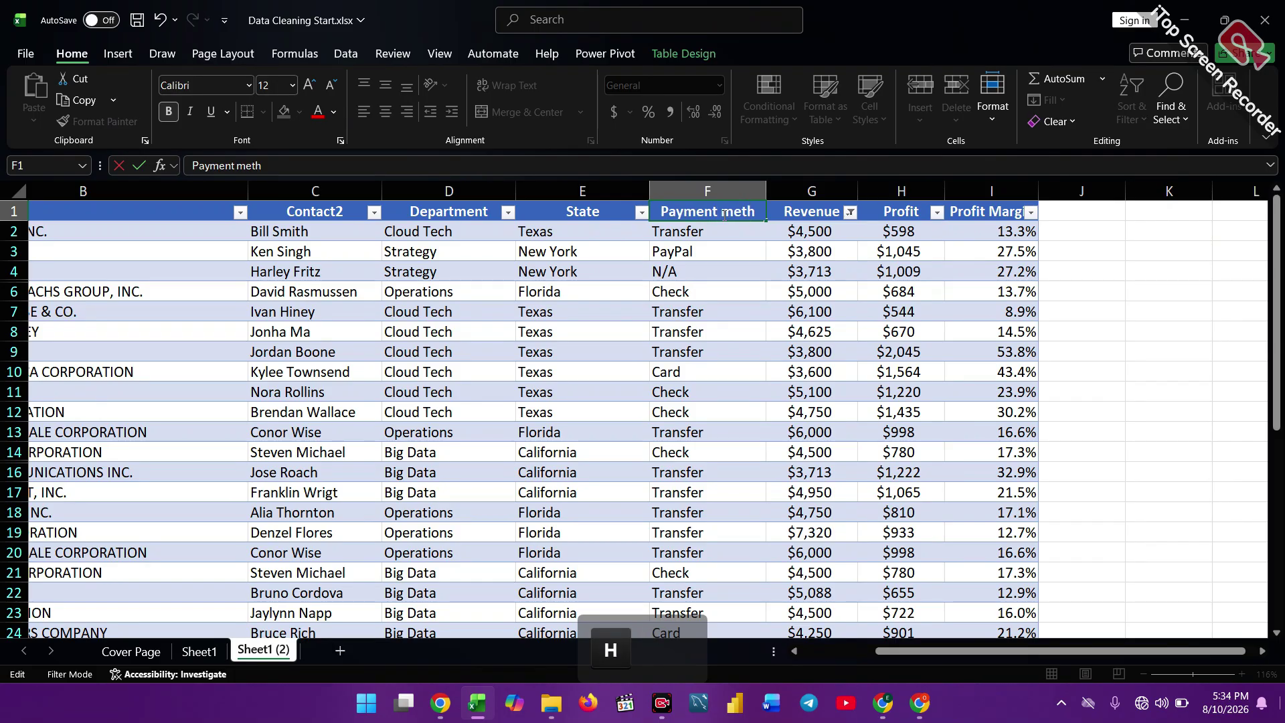
pyautogui.write('od')
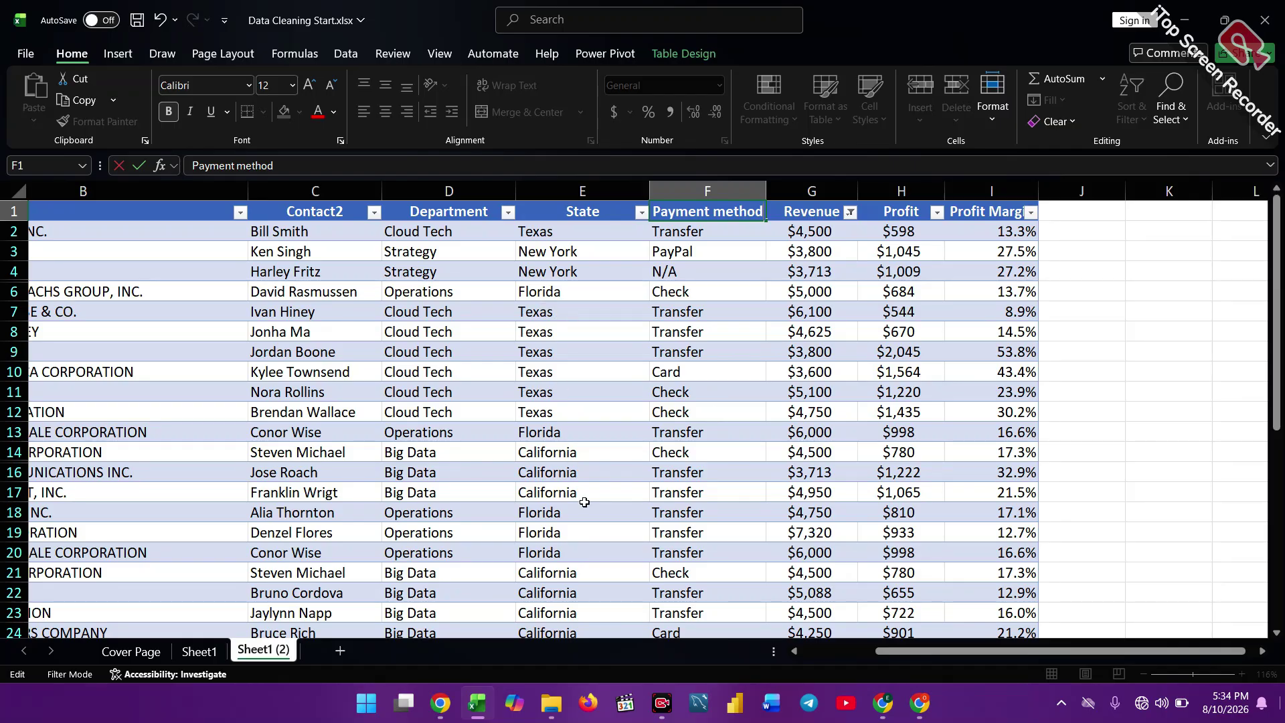
# Refresh all pivot tables on Sheet1 so that they pick up the renamed payment column.
pyautogui.click(188, 653)
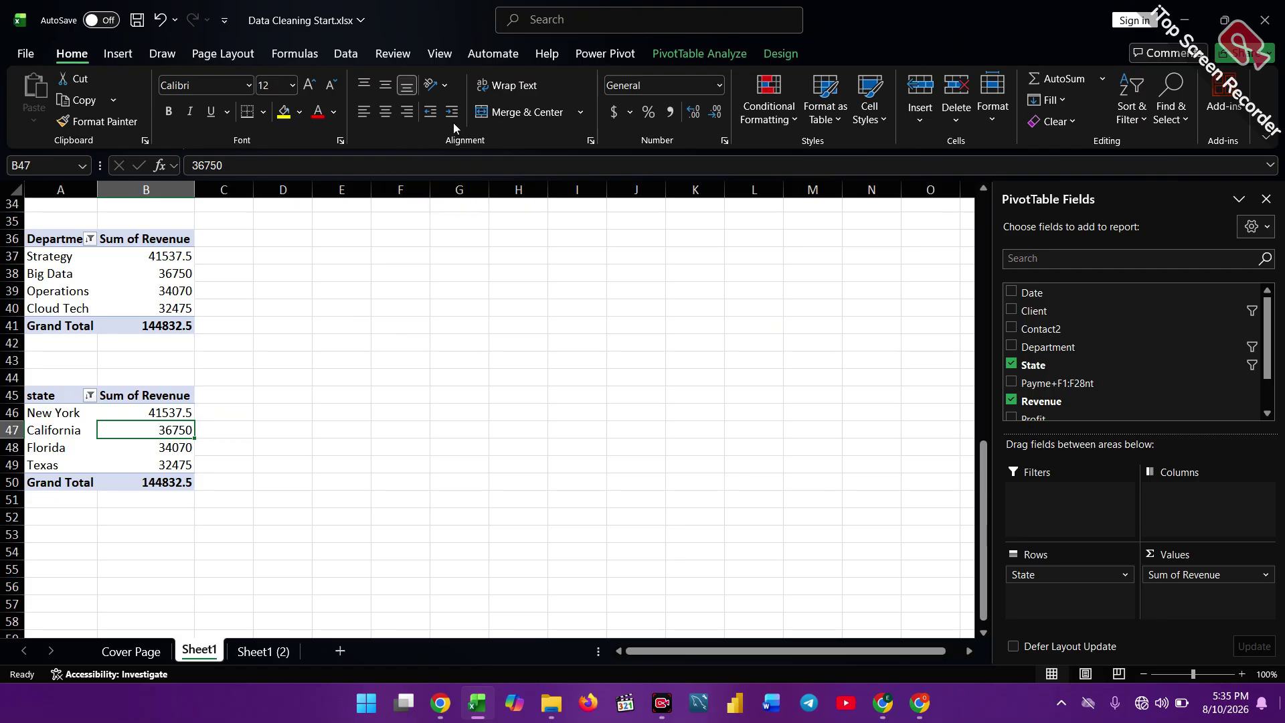
pyautogui.click(677, 53)
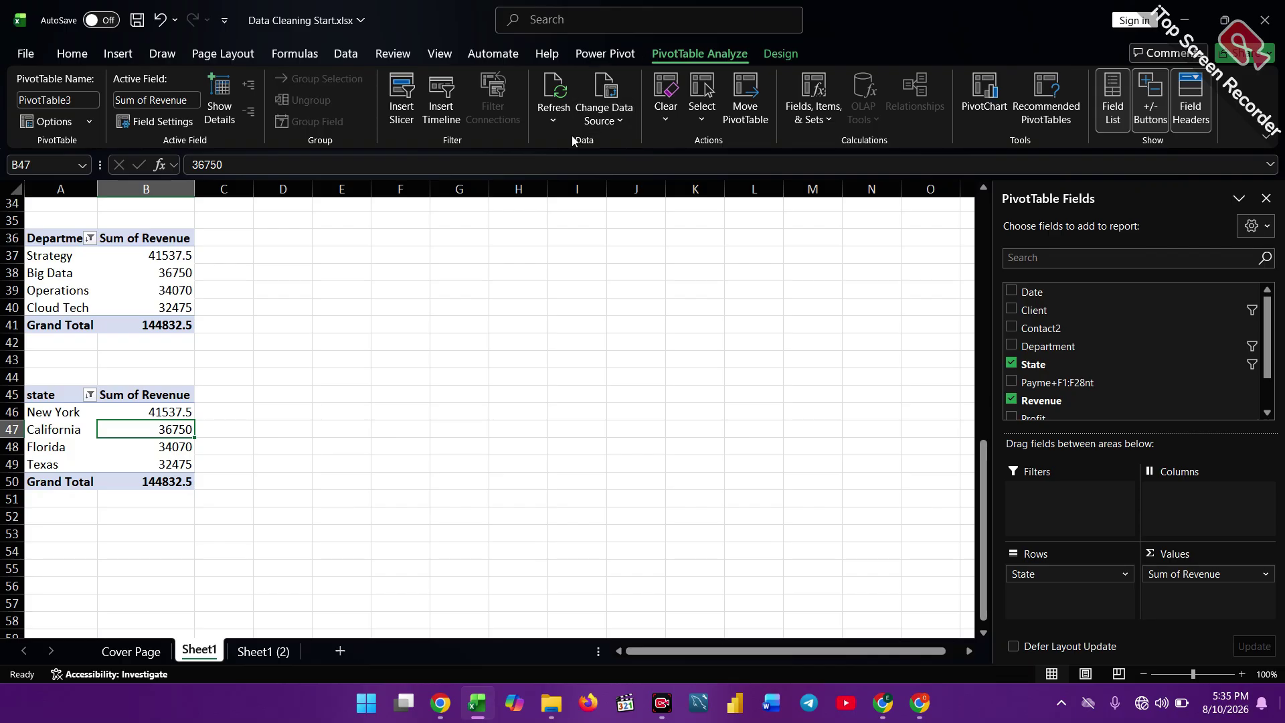
pyautogui.click(556, 124)
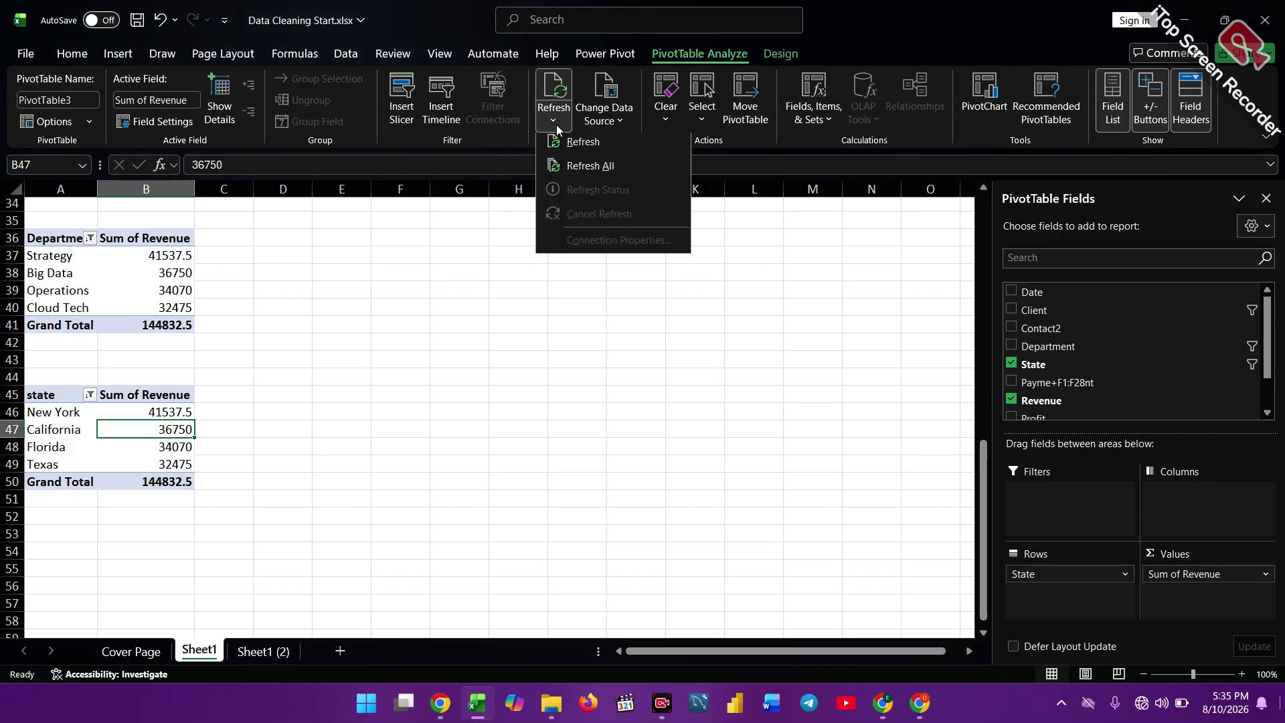
pyautogui.click(582, 171)
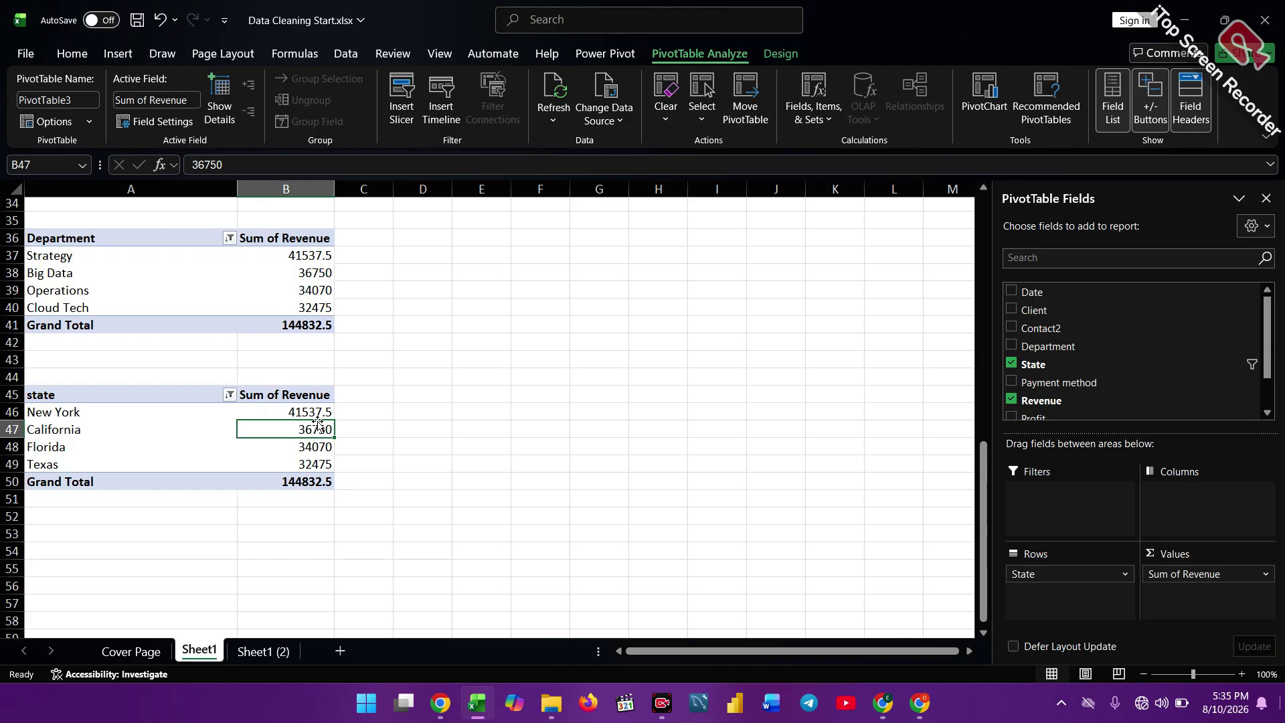
pyautogui.moveTo(317, 411)
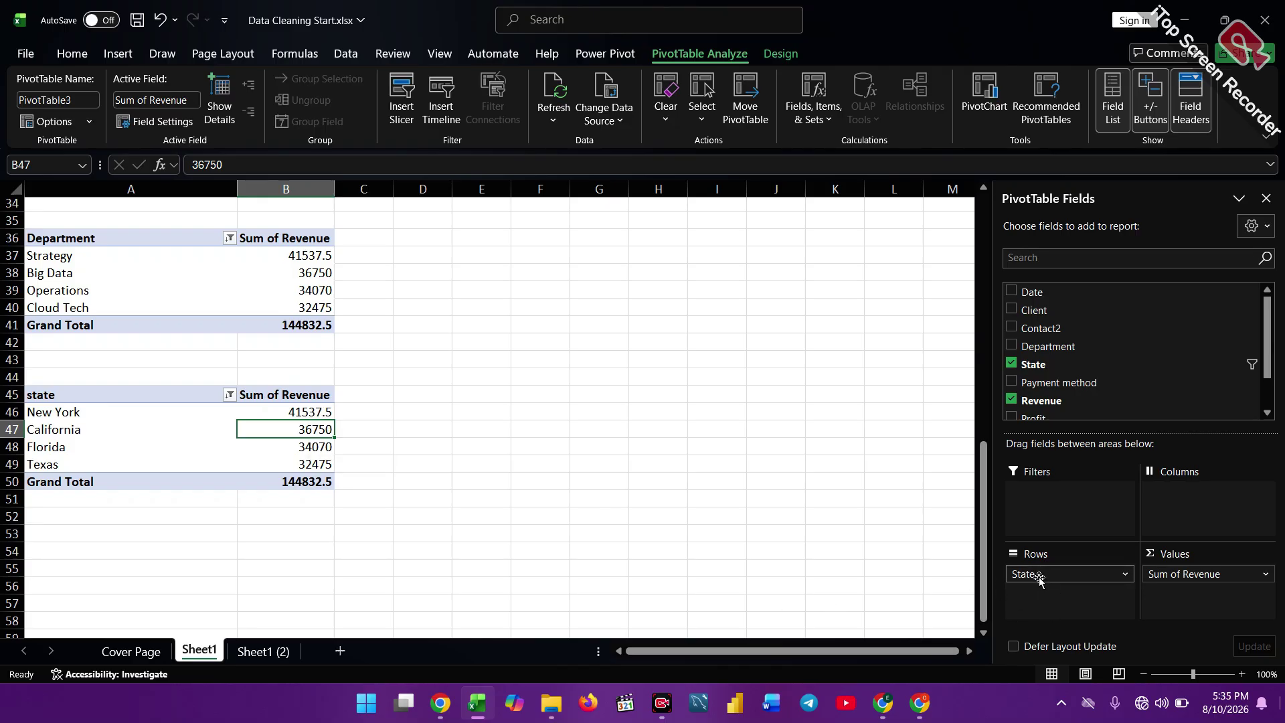
pyautogui.moveTo(1039, 579); pyautogui.dragTo(860, 445)
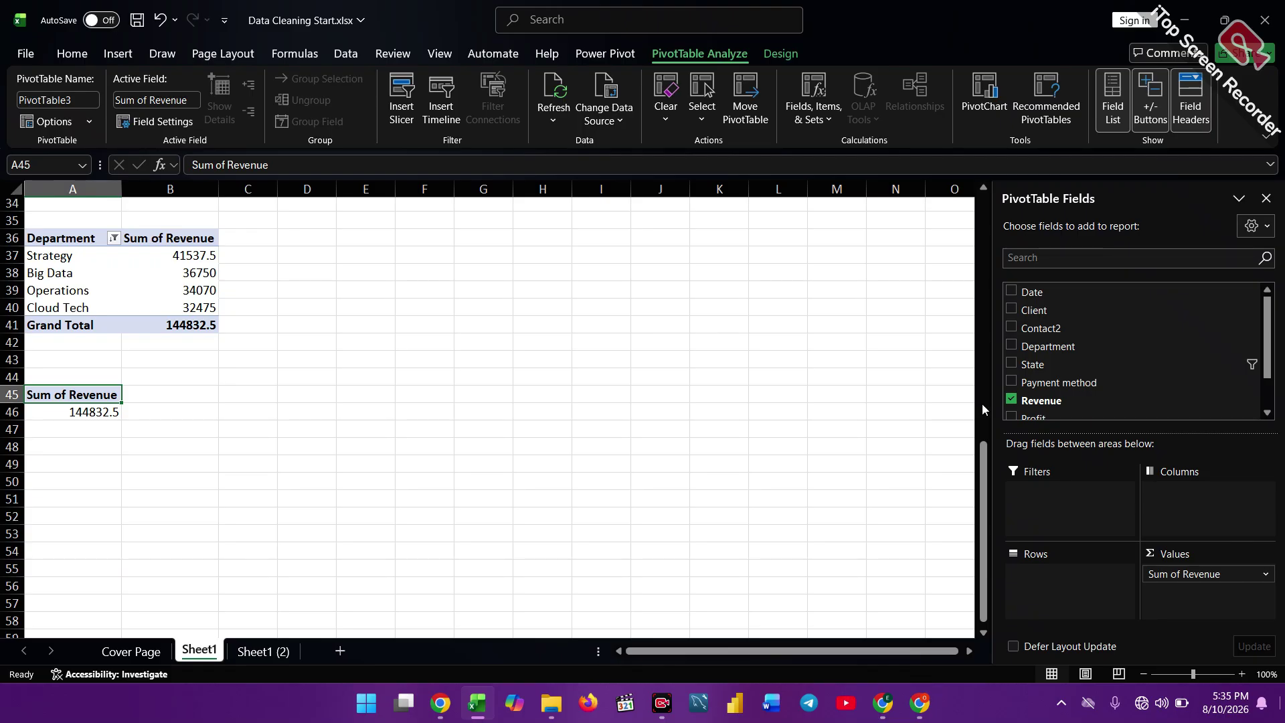
pyautogui.press('ctrl')
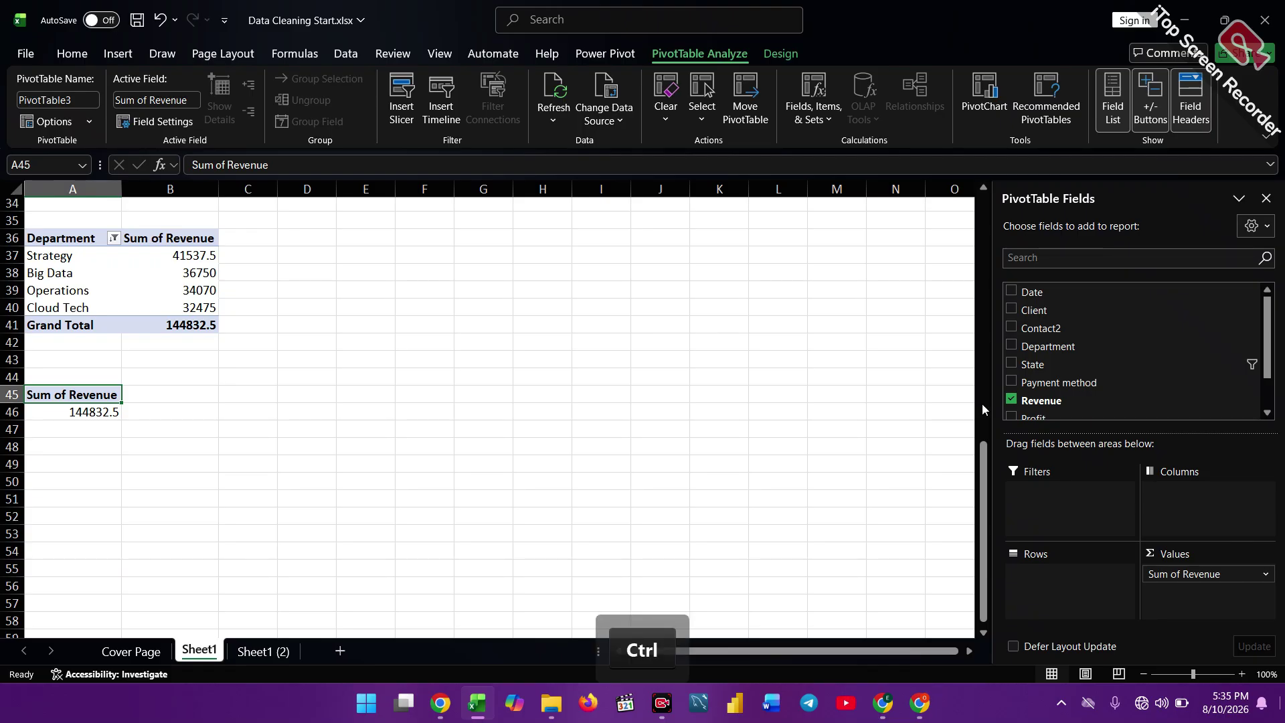
pyautogui.hotkey('ctrl', 'z')
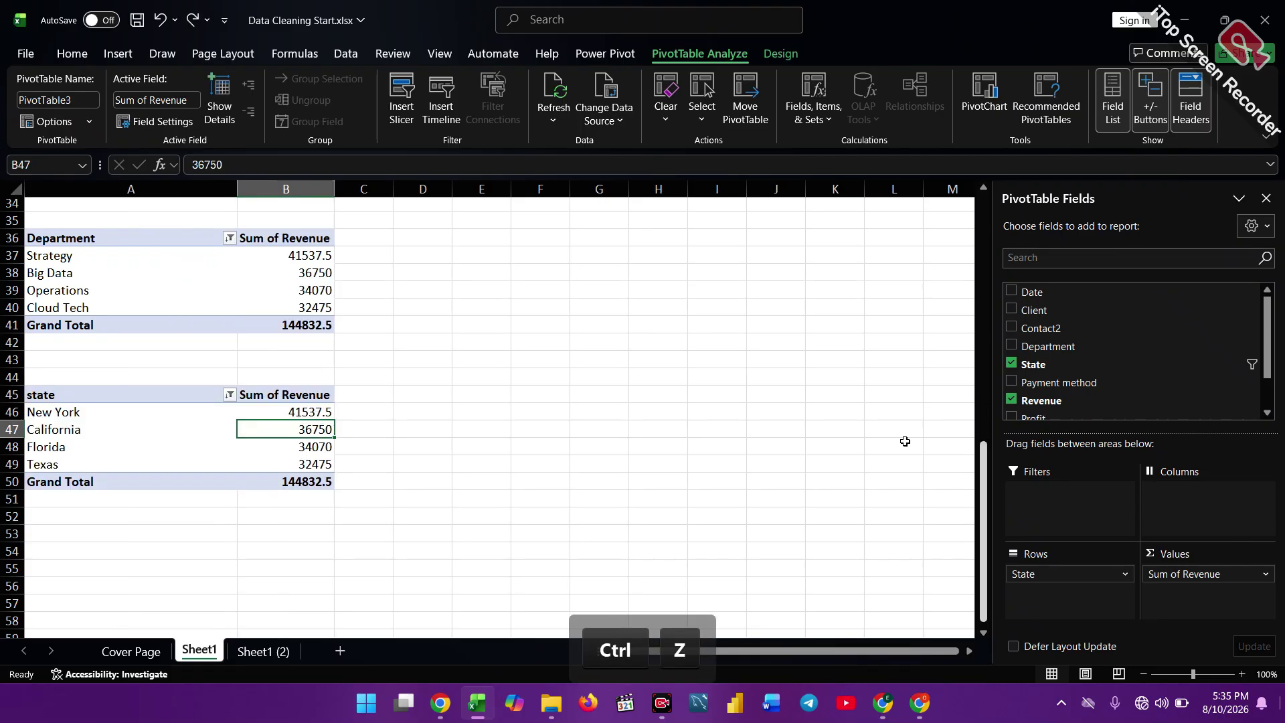
# Copy the state pivot table to A53 and replace State with Payment method as the copy's row field.
pyautogui.moveTo(38, 446); pyautogui.dragTo(39, 435)
pyautogui.hotkey('ctrl', 'a')
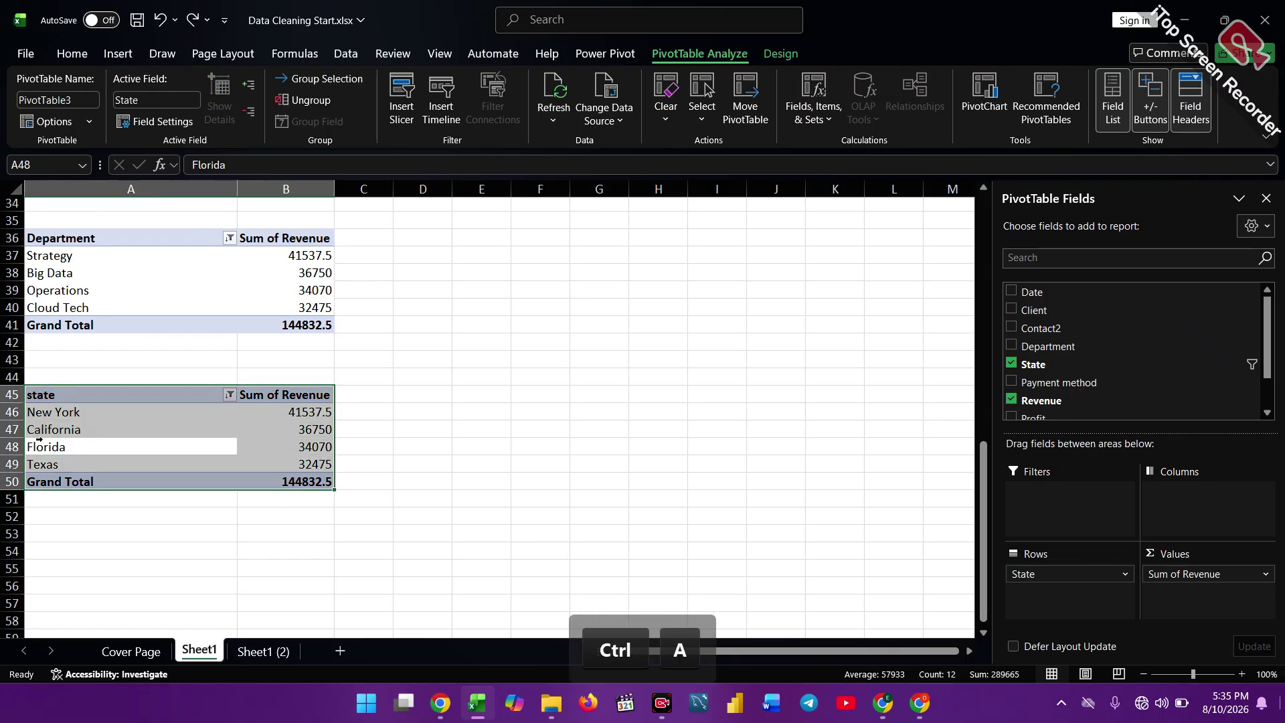
pyautogui.hotkey('ctrl', 'c')
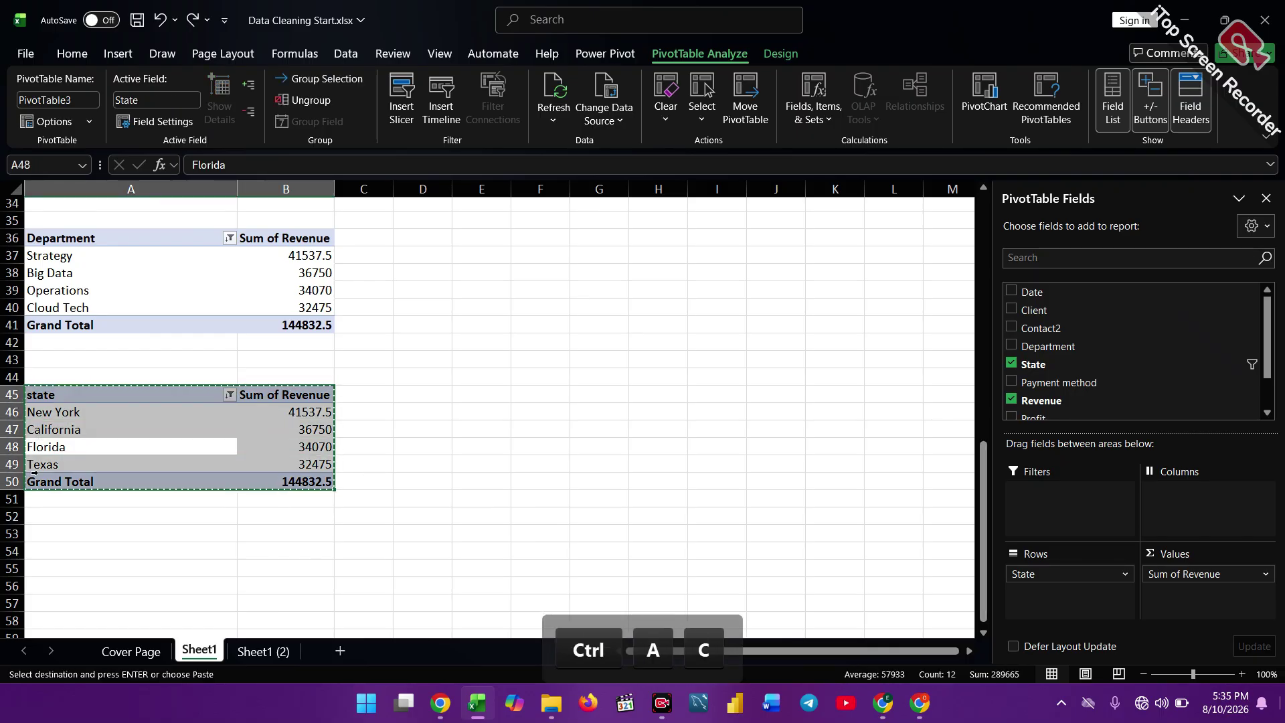
pyautogui.click(38, 536)
pyautogui.hotkey('ctrl', 'v')
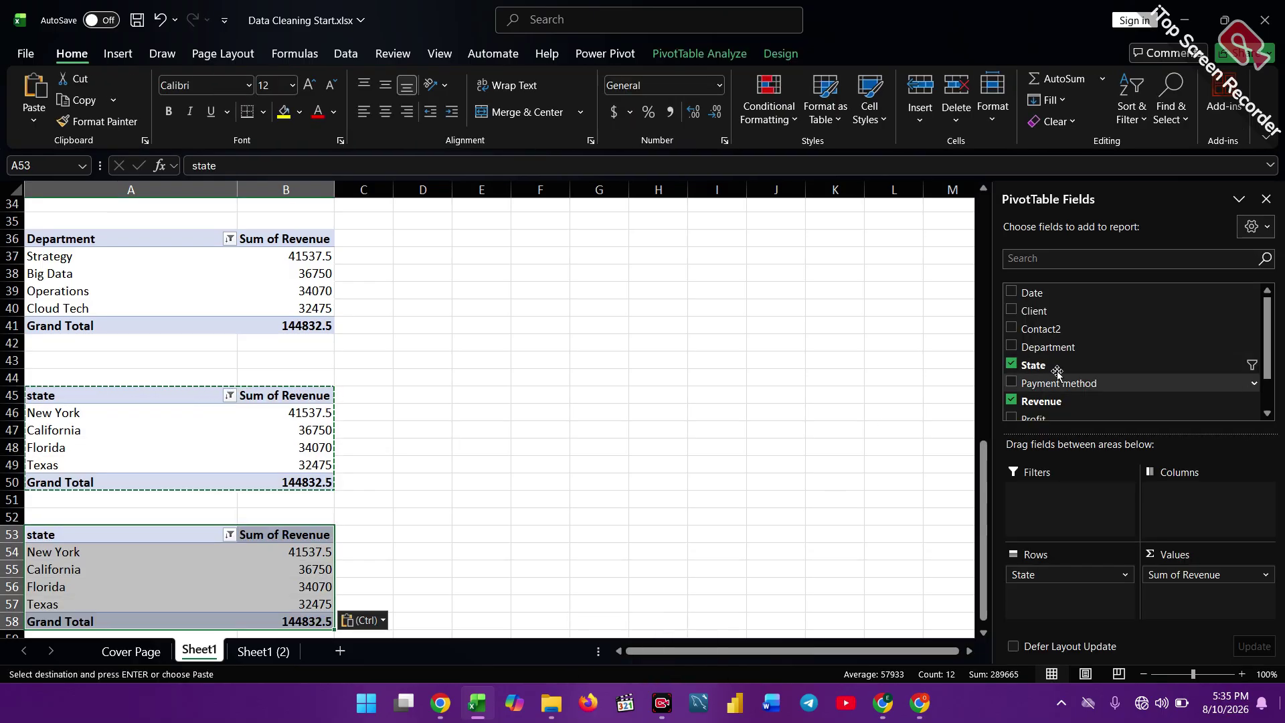
pyautogui.moveTo(1024, 574); pyautogui.dragTo(825, 469)
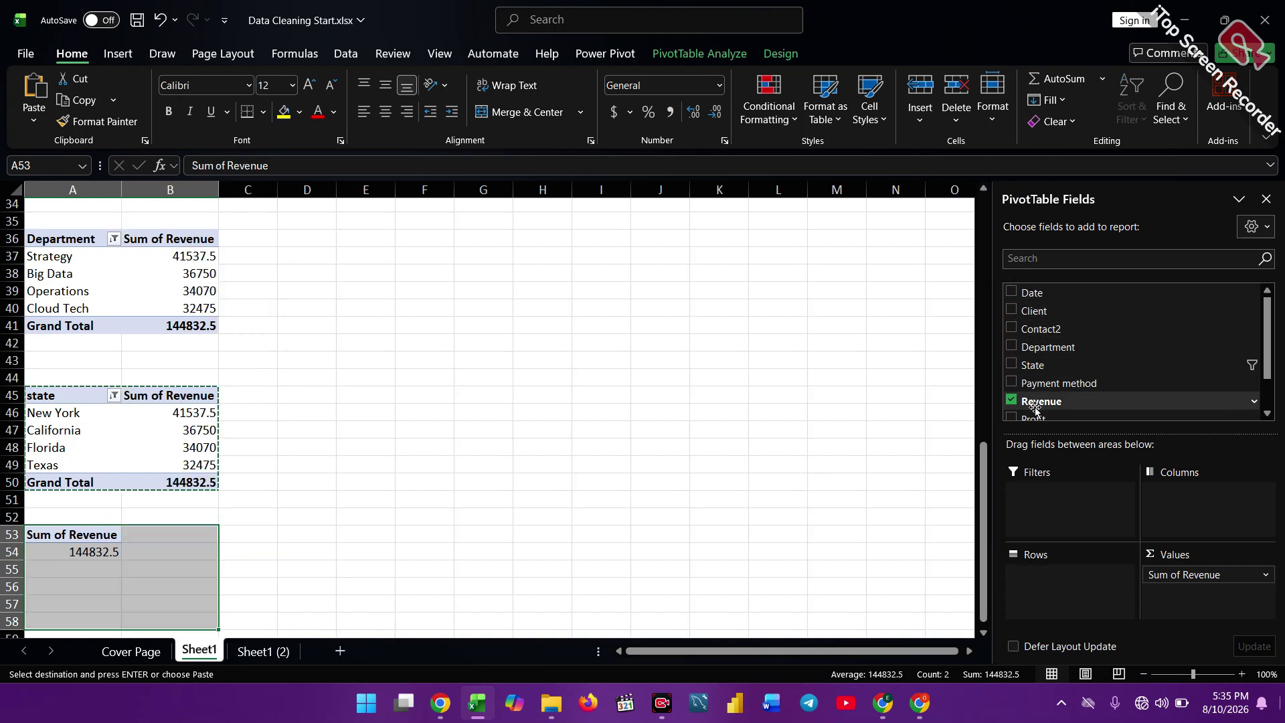
pyautogui.moveTo(1058, 383); pyautogui.dragTo(1047, 586)
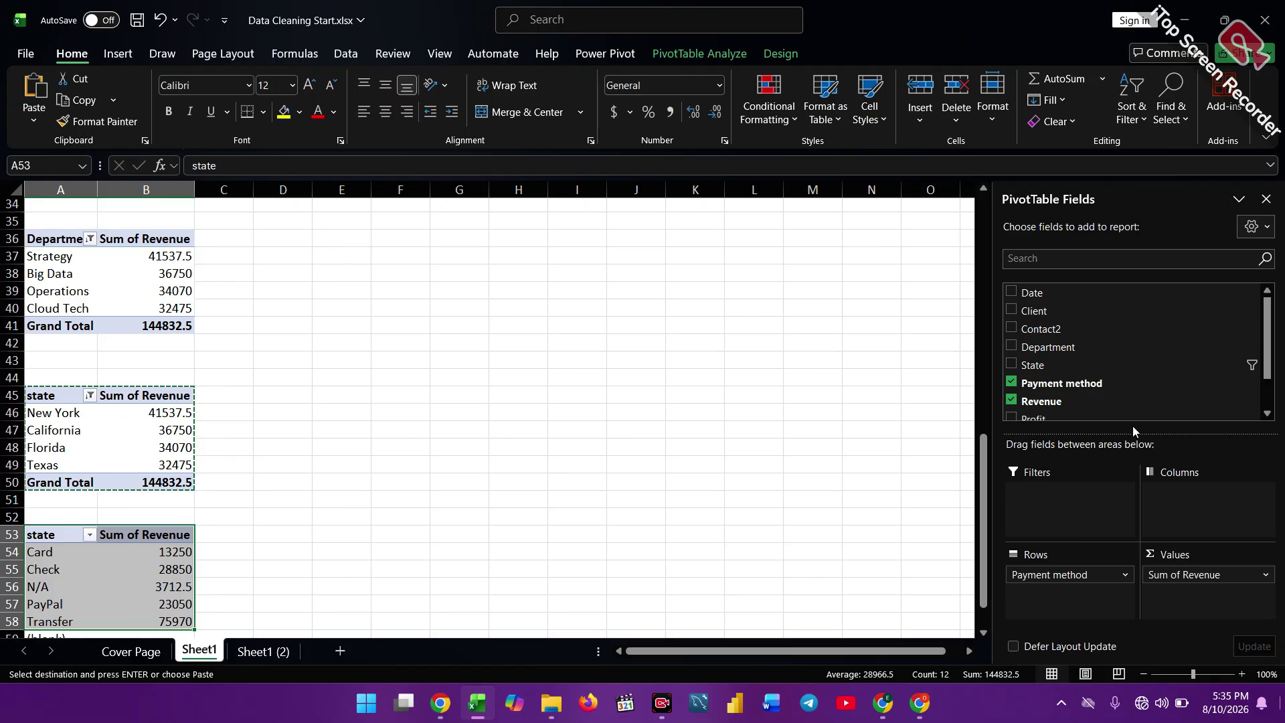
# Add Date as a row field beneath Payment method in the pivot table at A53.
pyautogui.scroll(-1, 1132, 425)
pyautogui.scroll(1, 1132, 425)
pyautogui.moveTo(1037, 299); pyautogui.dragTo(1034, 599)
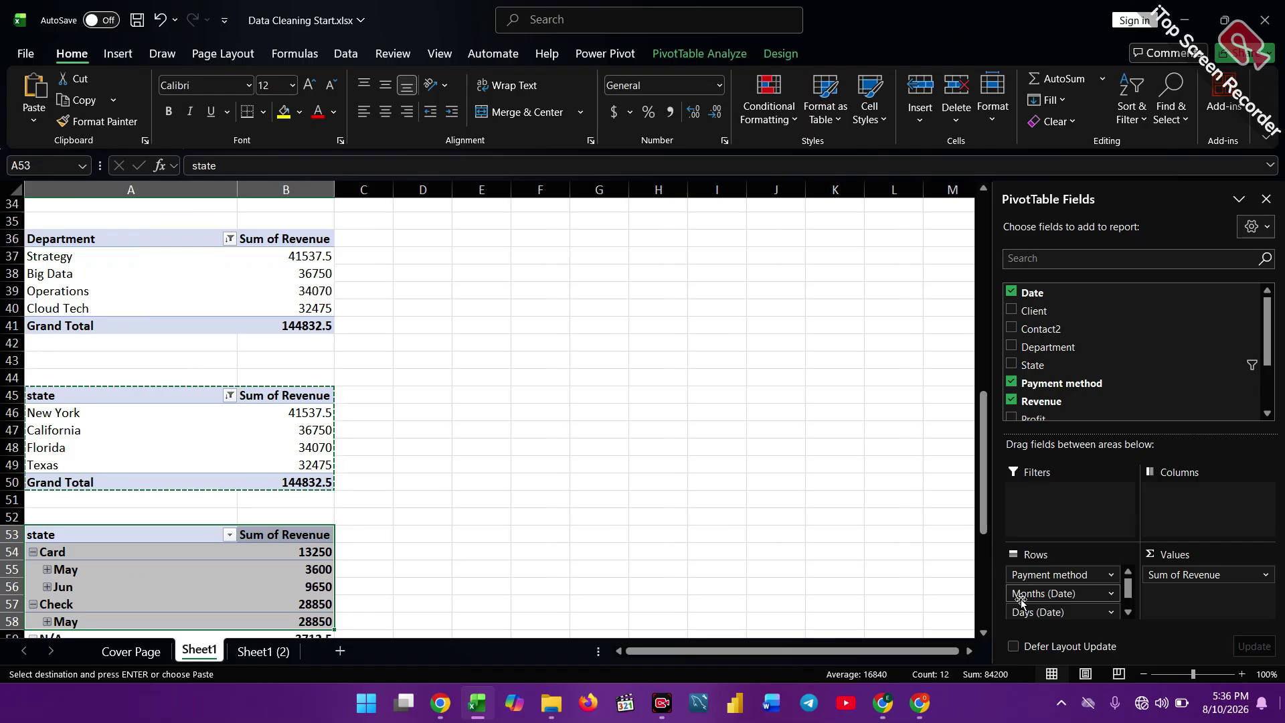
pyautogui.scroll(-3, 1022, 600)
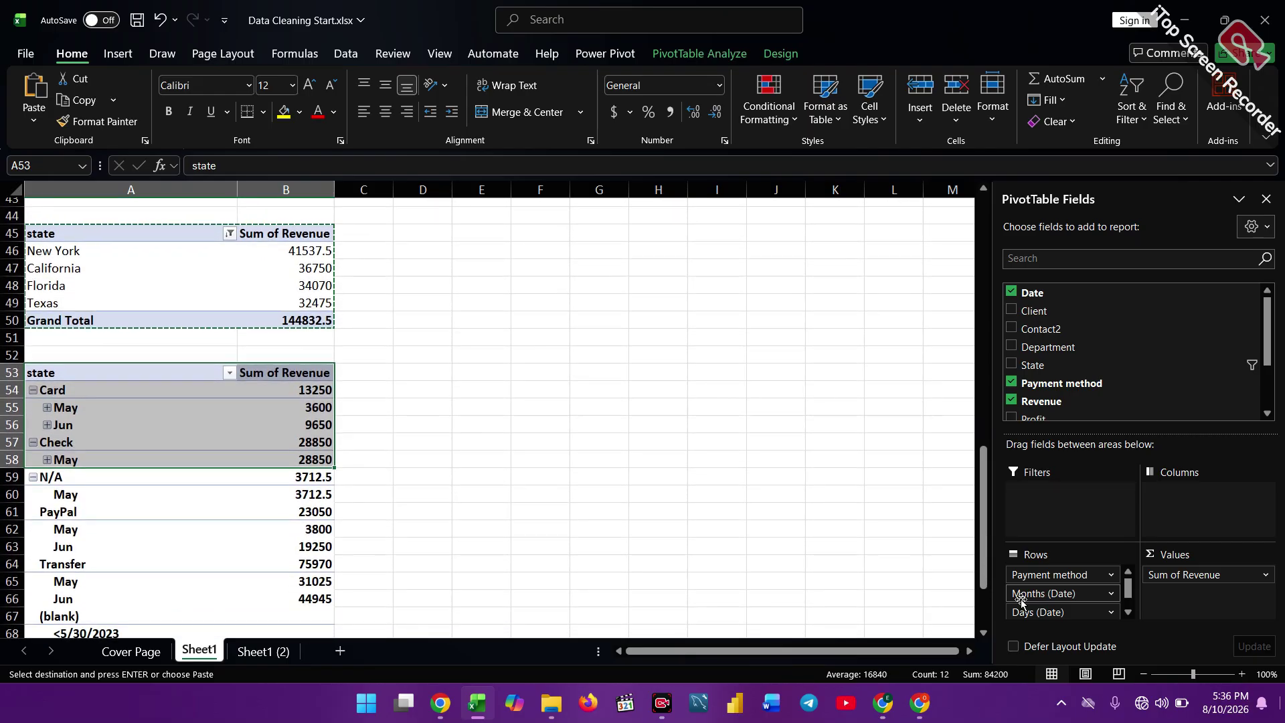
pyautogui.scroll(-2, 1022, 600)
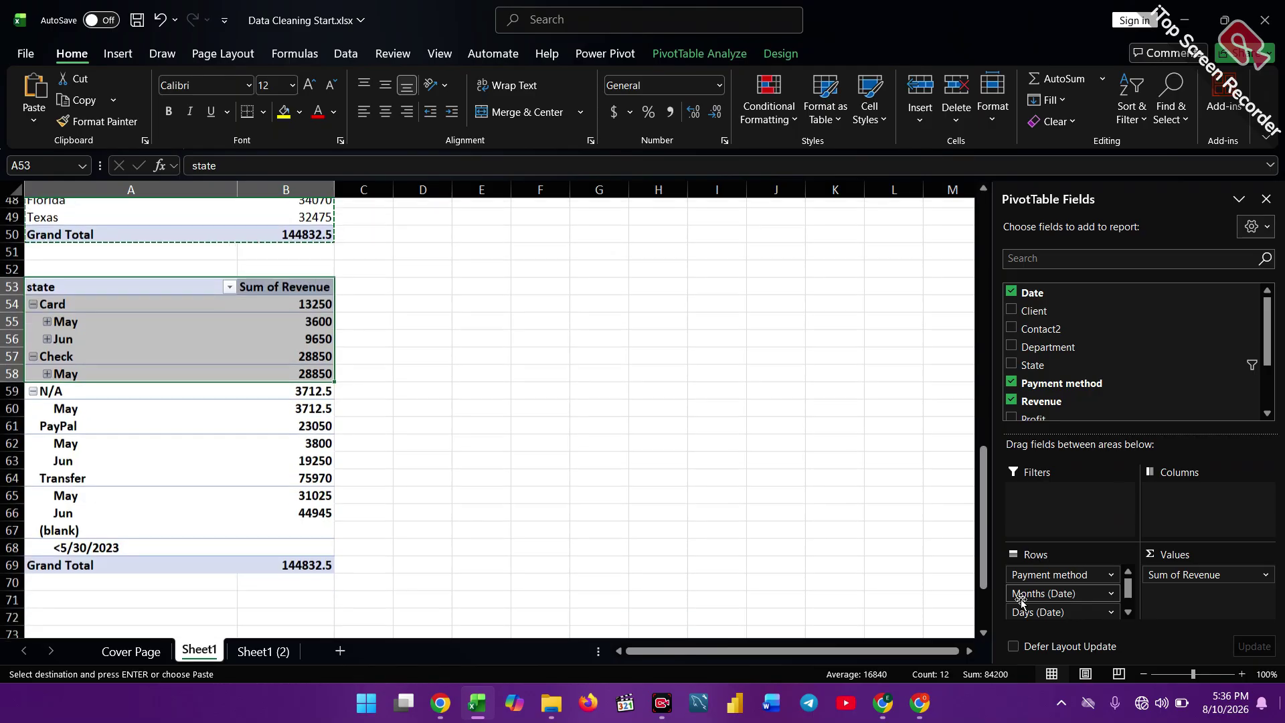
pyautogui.scroll(-1, 1022, 600)
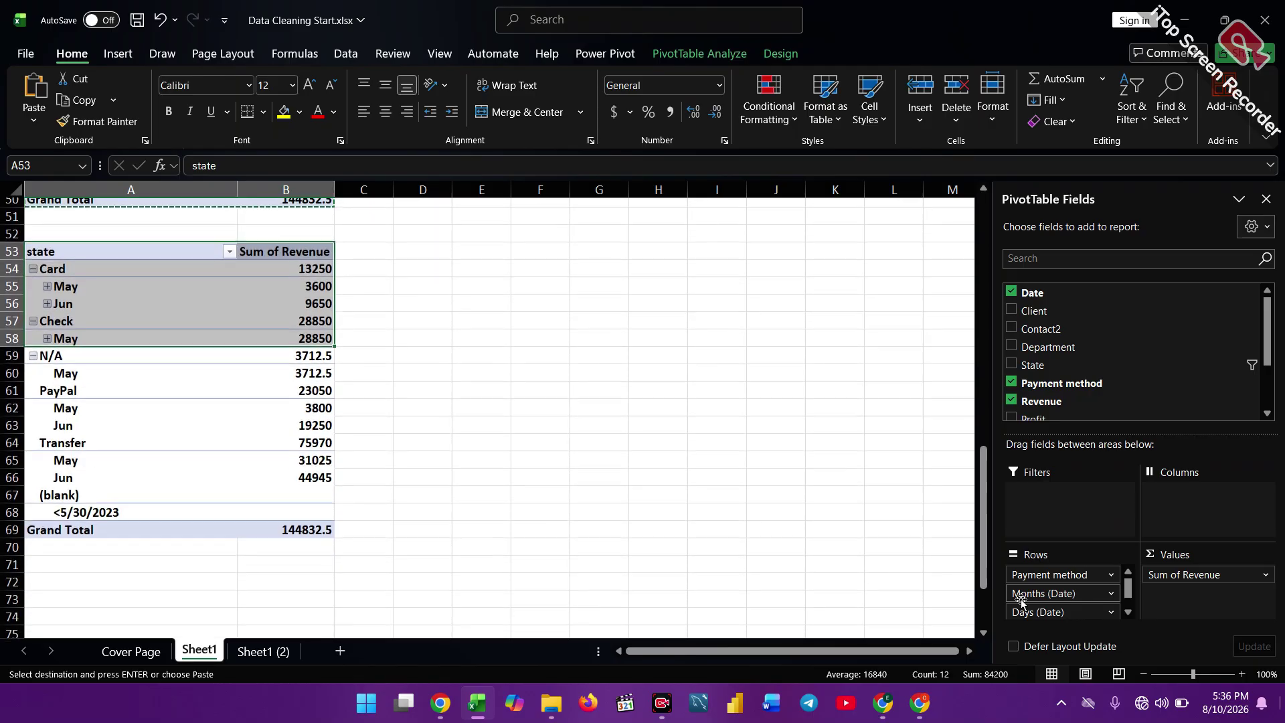
# Remove the Days (Date) and Date row fields from the pivot table at A53, keeping Payment method and Months (Date).
pyautogui.click(1129, 613)
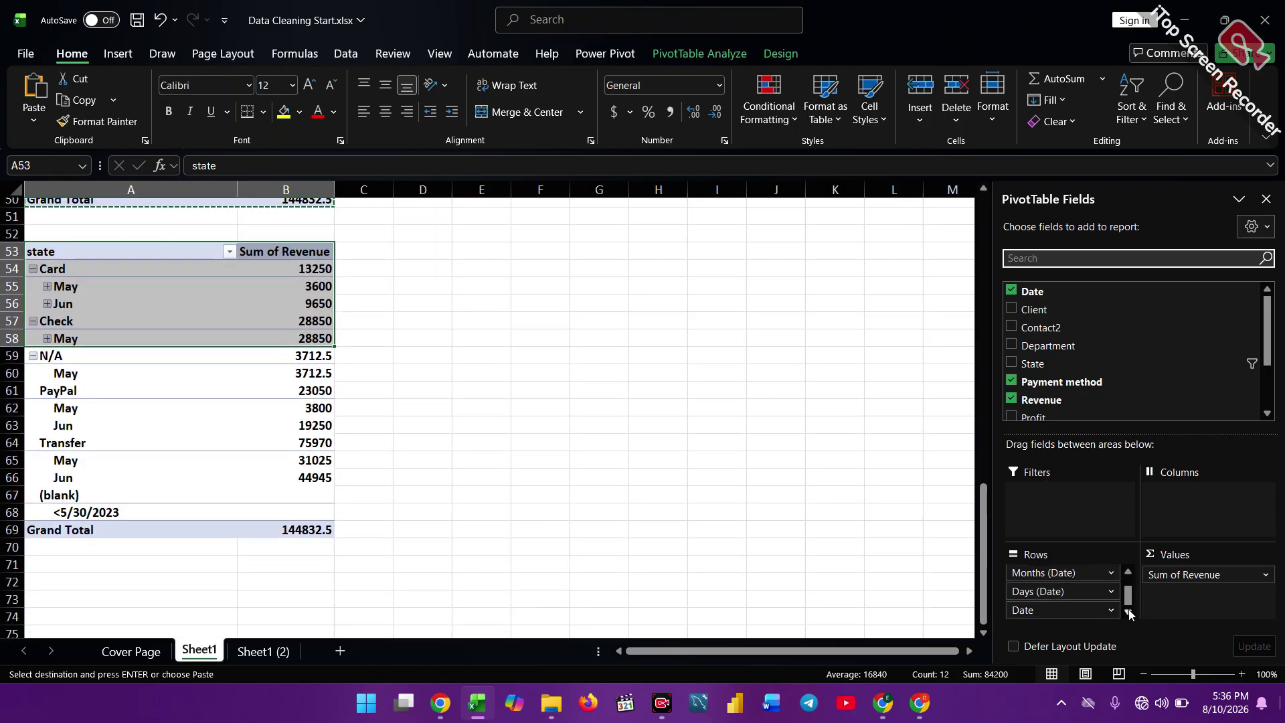
pyautogui.moveTo(1019, 609); pyautogui.dragTo(919, 589)
pyautogui.moveTo(1026, 611); pyautogui.dragTo(934, 613)
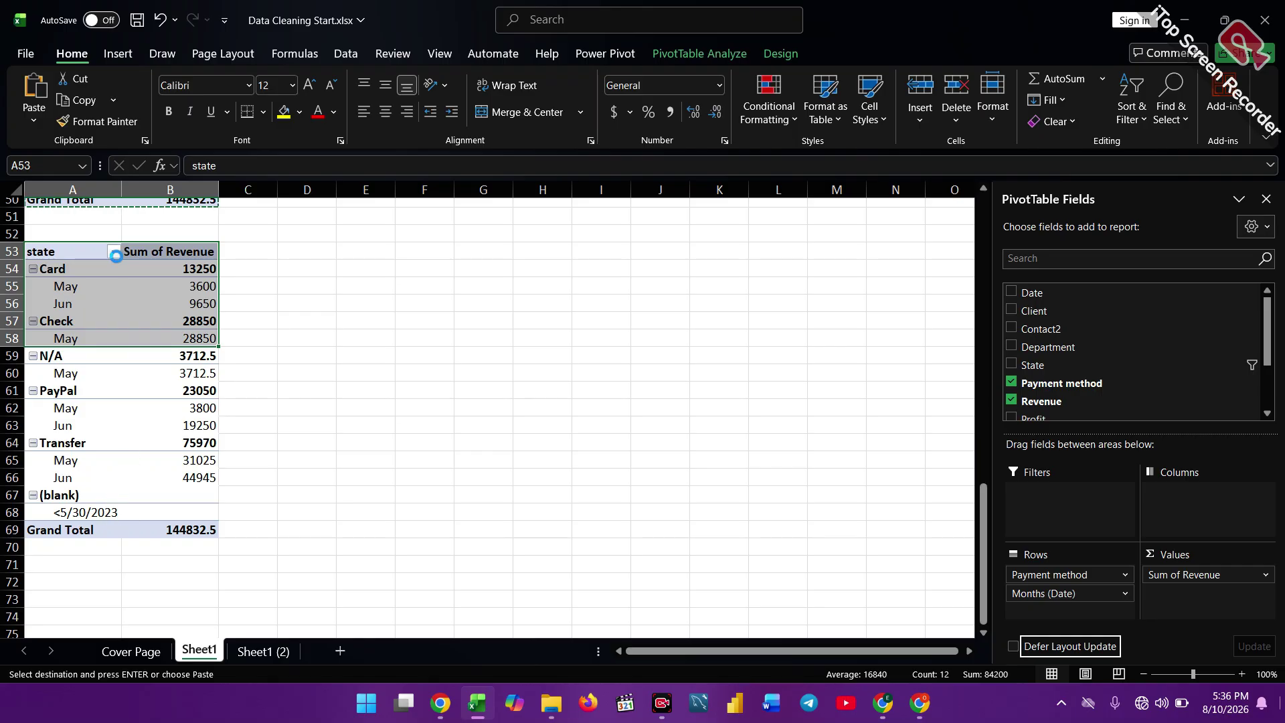
# Filter the (blank) item out of Payment method in the pivot table at A53.
pyautogui.click(114, 252)
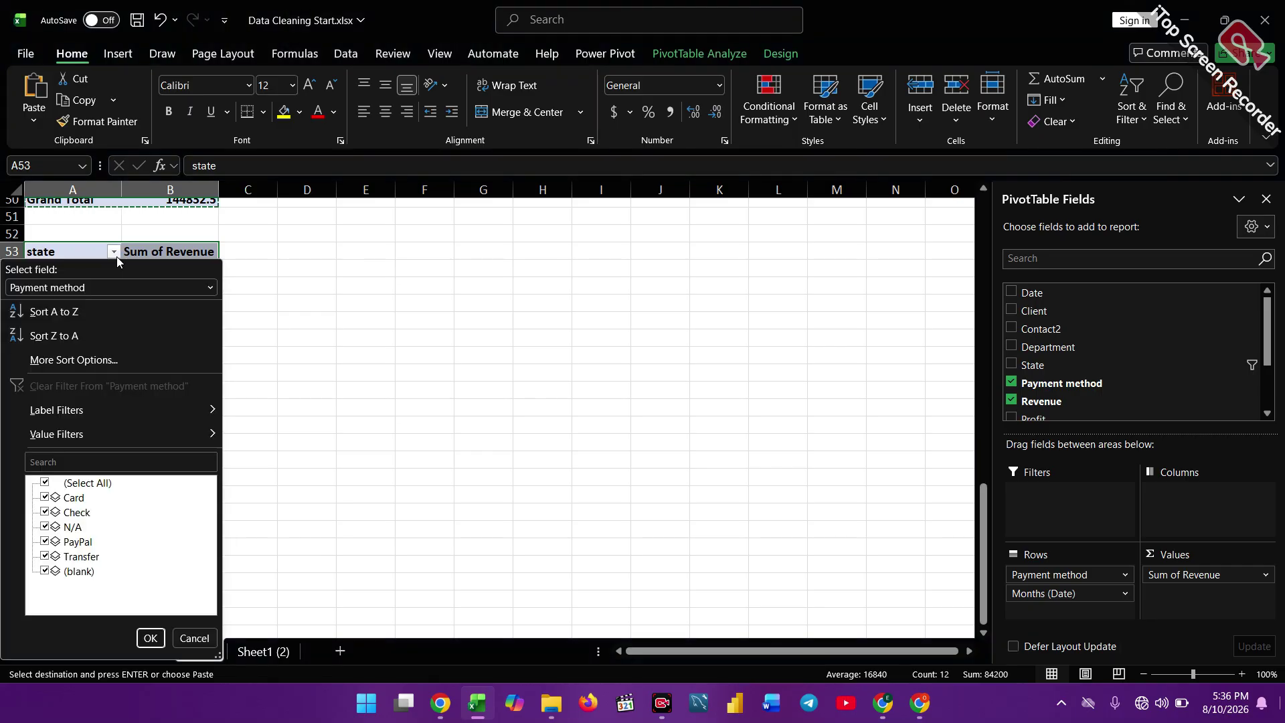
pyautogui.click(45, 571)
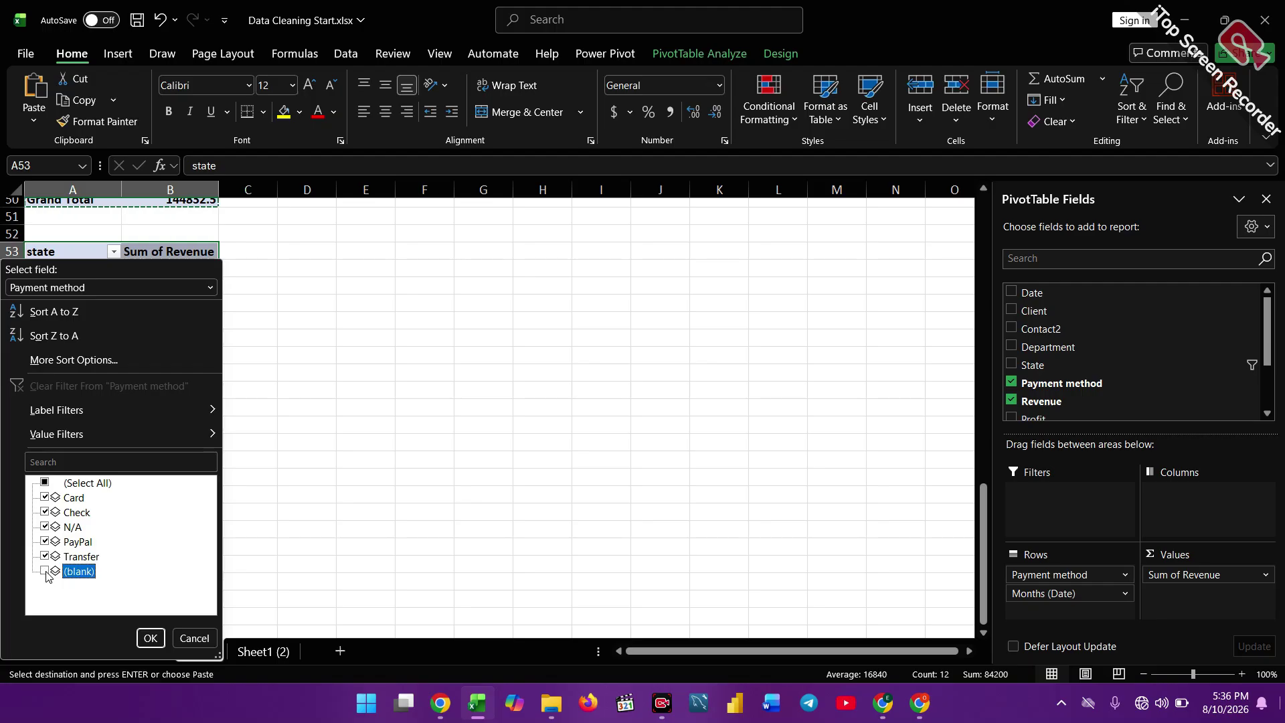
pyautogui.click(151, 638)
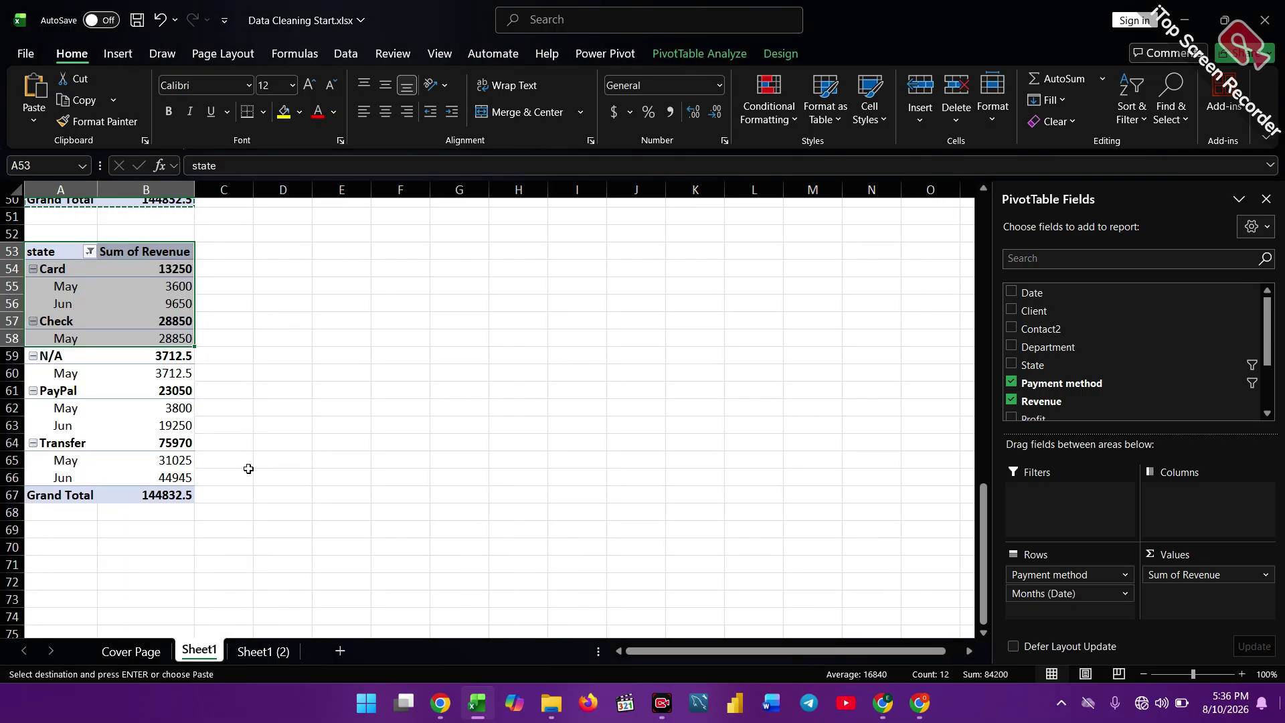
pyautogui.click(248, 470)
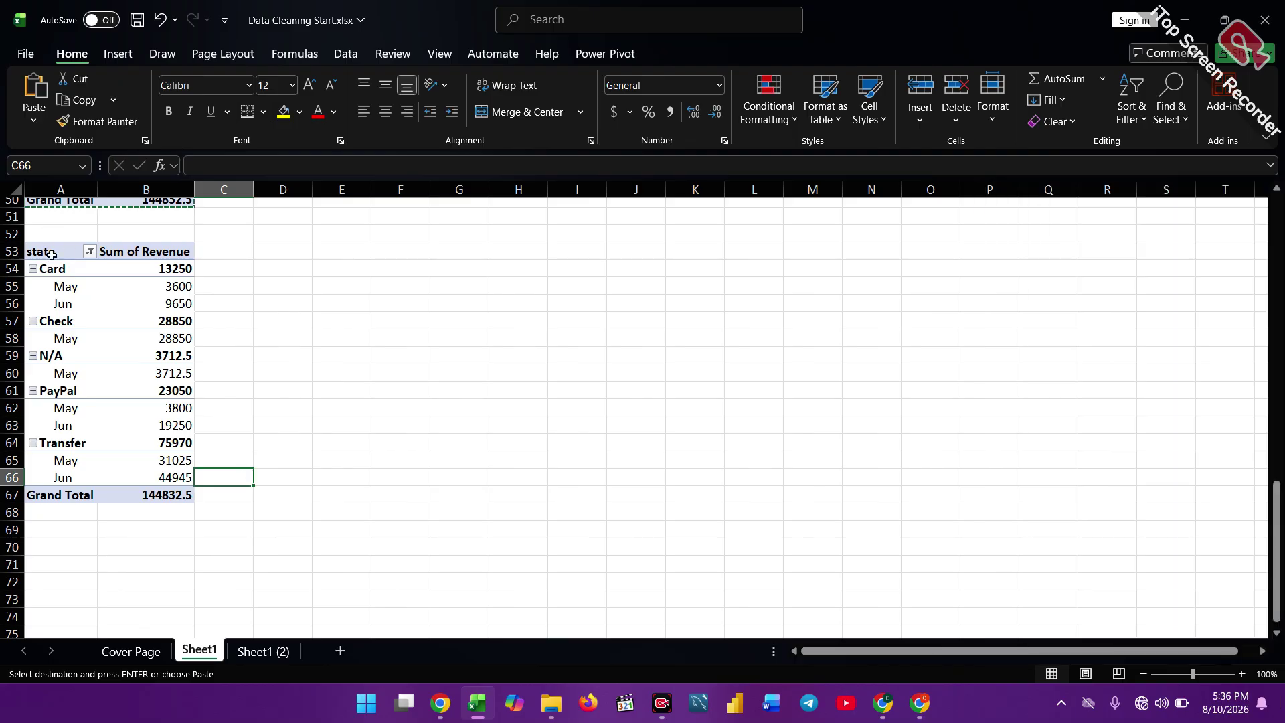
# Rename the row header in A53 as "payment by Date".
pyautogui.click(51, 255)
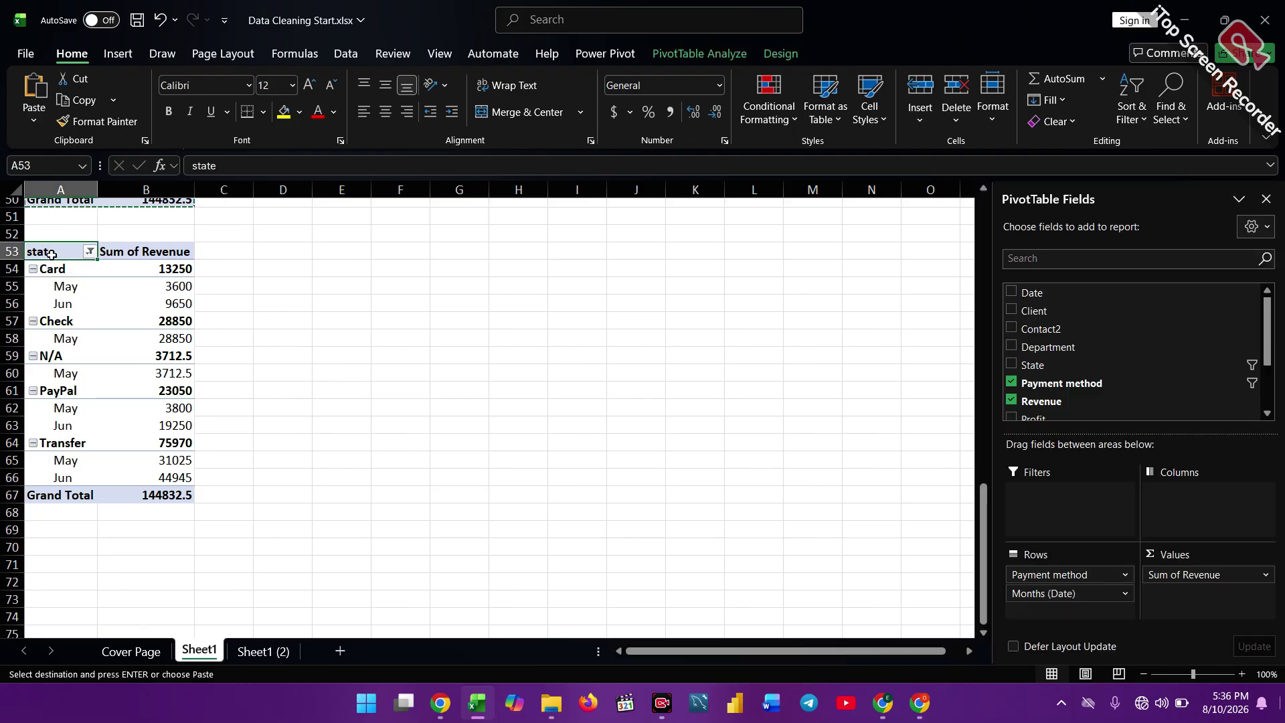
pyautogui.doubleClick(54, 251)
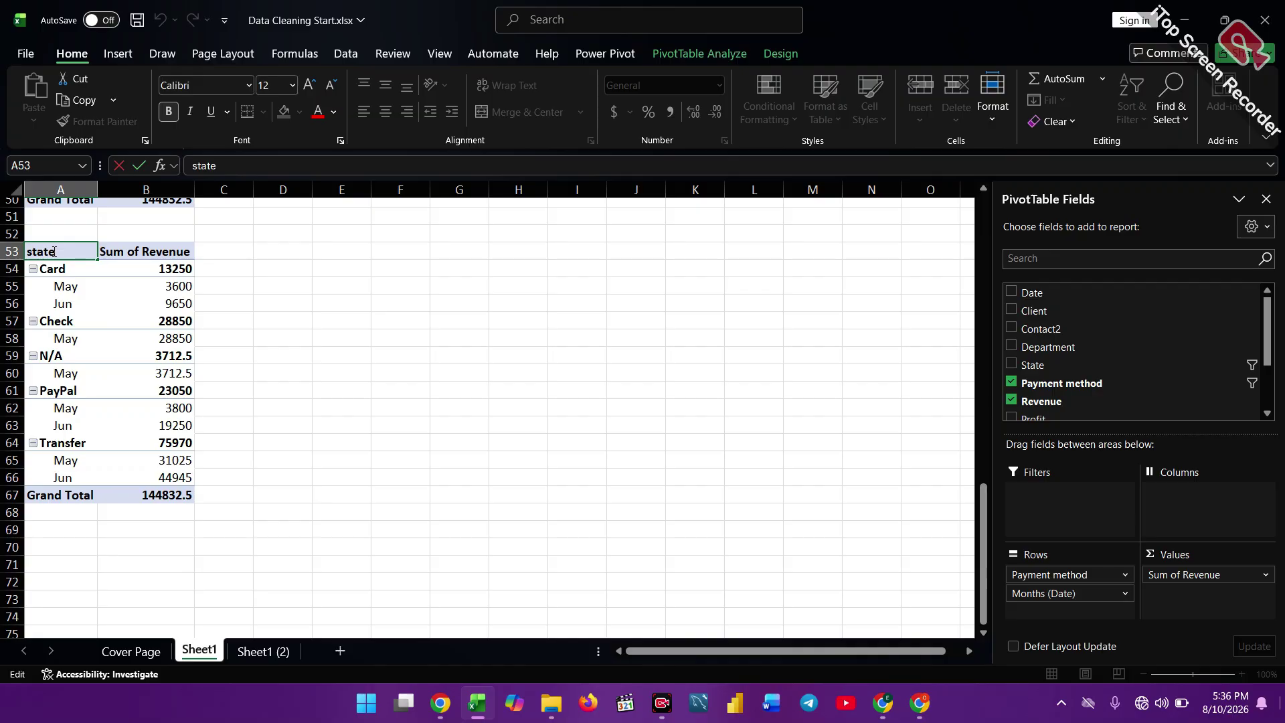
pyautogui.press('BackSpace')
pyautogui.press('BackSpace')
pyautogui.press('BackSpace')
pyautogui.write('pay')
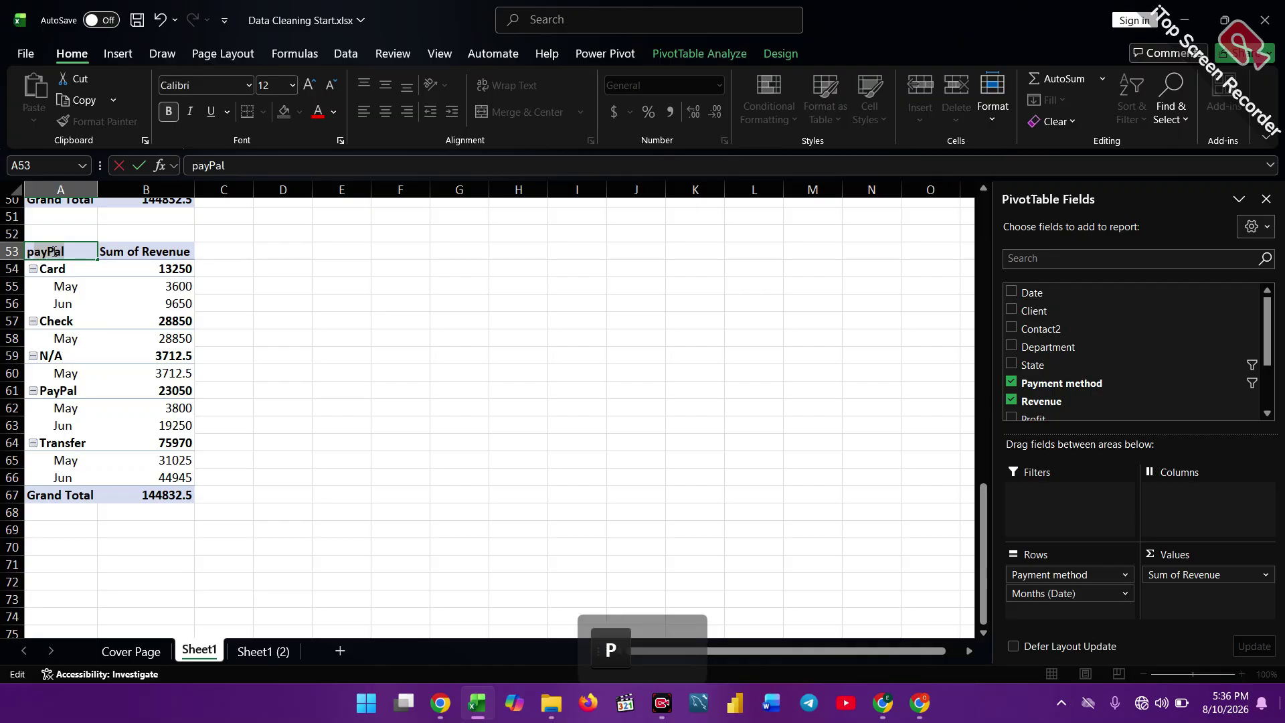
pyautogui.write('ment by ')
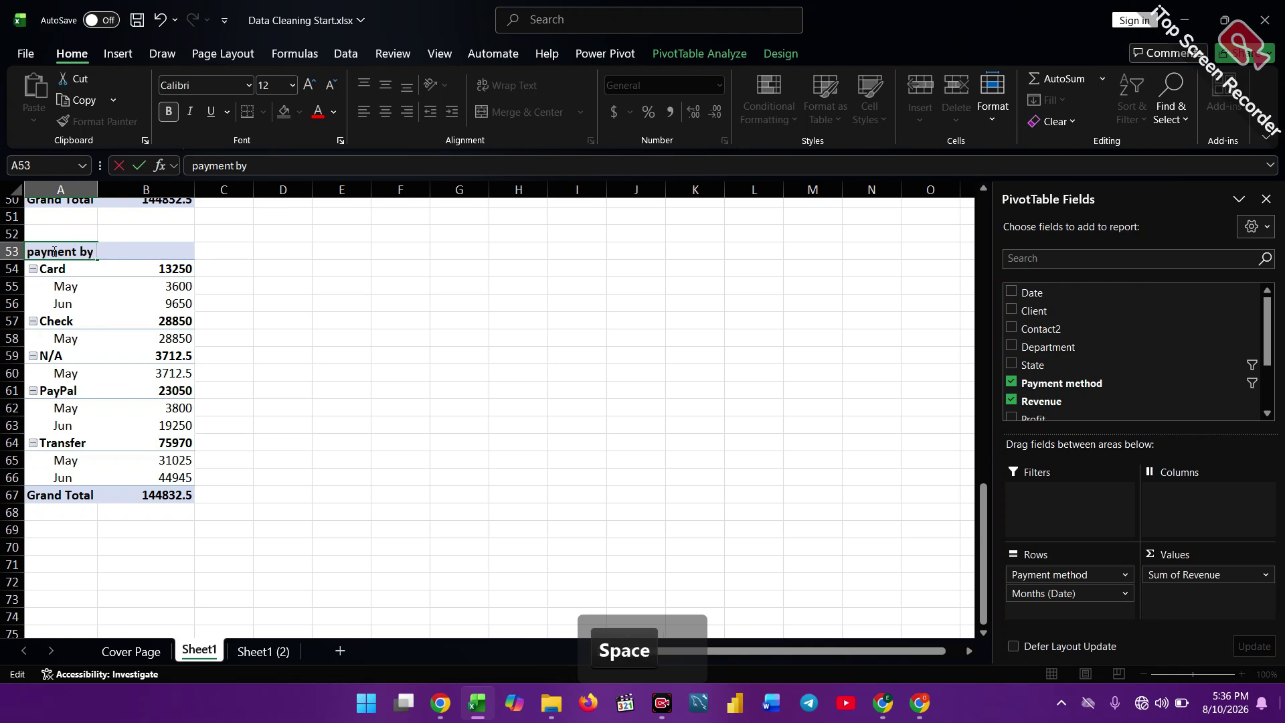
pyautogui.write('Date')
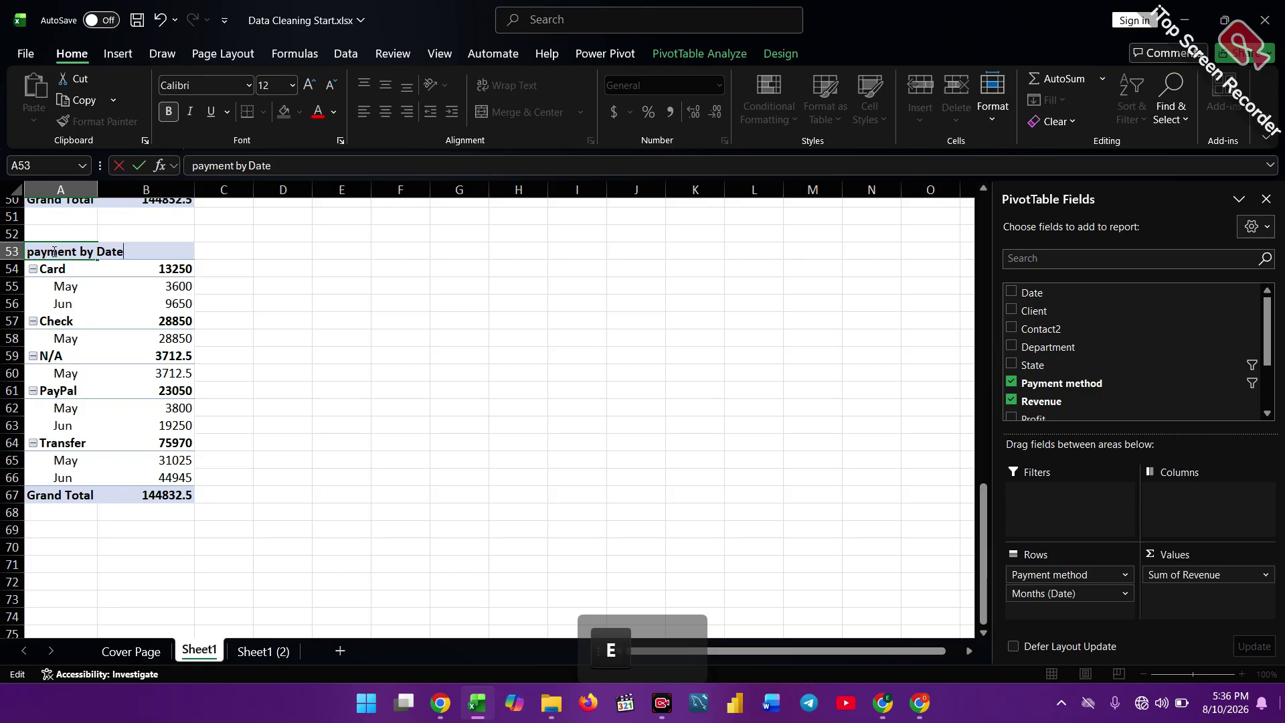
pyautogui.click(357, 329)
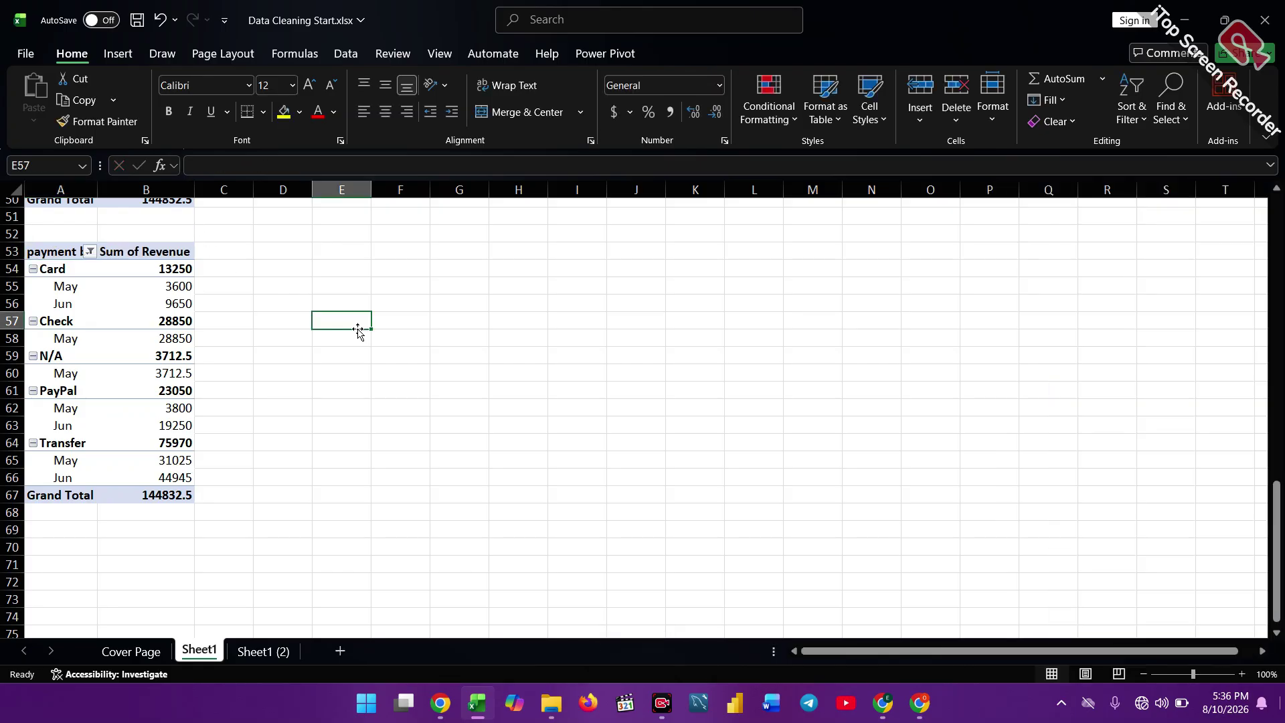
# Apply a value filter to the Client pivot table that shows the top 15 items by Sum of Revenue.
pyautogui.scroll(16, 328, 457)
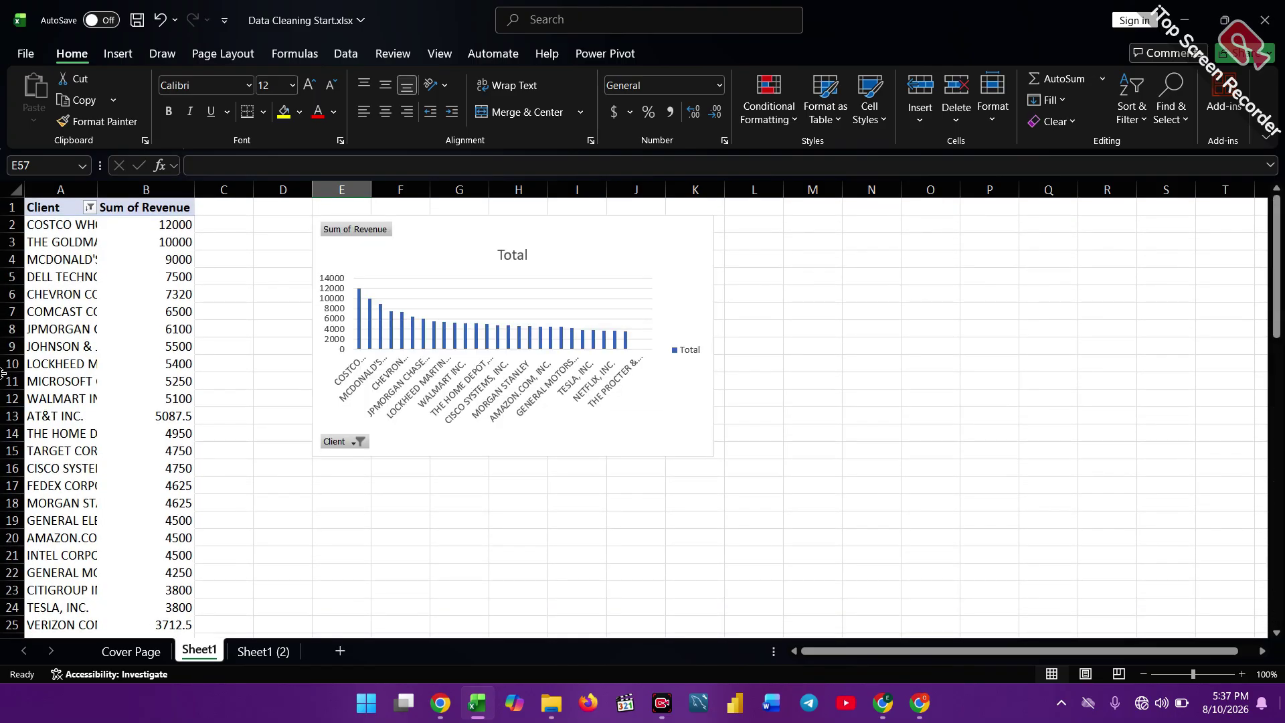
pyautogui.click(78, 401)
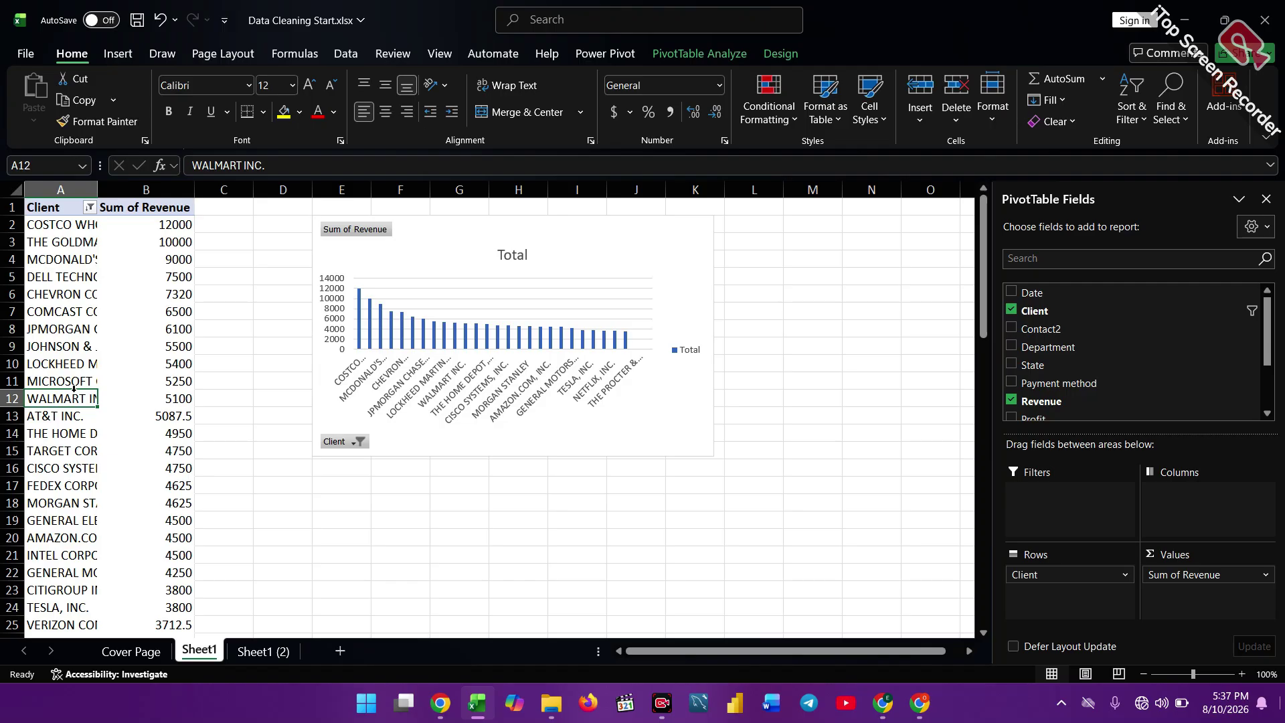
pyautogui.rightClick(75, 397)
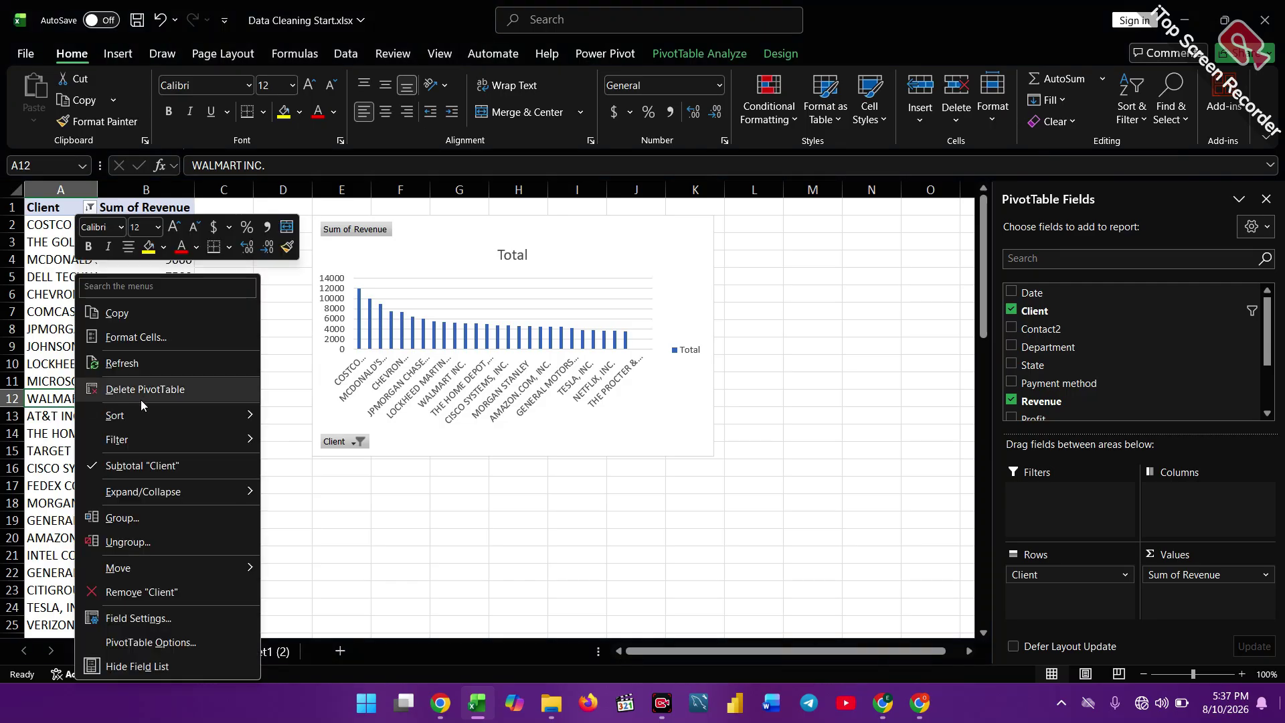
pyautogui.click(356, 535)
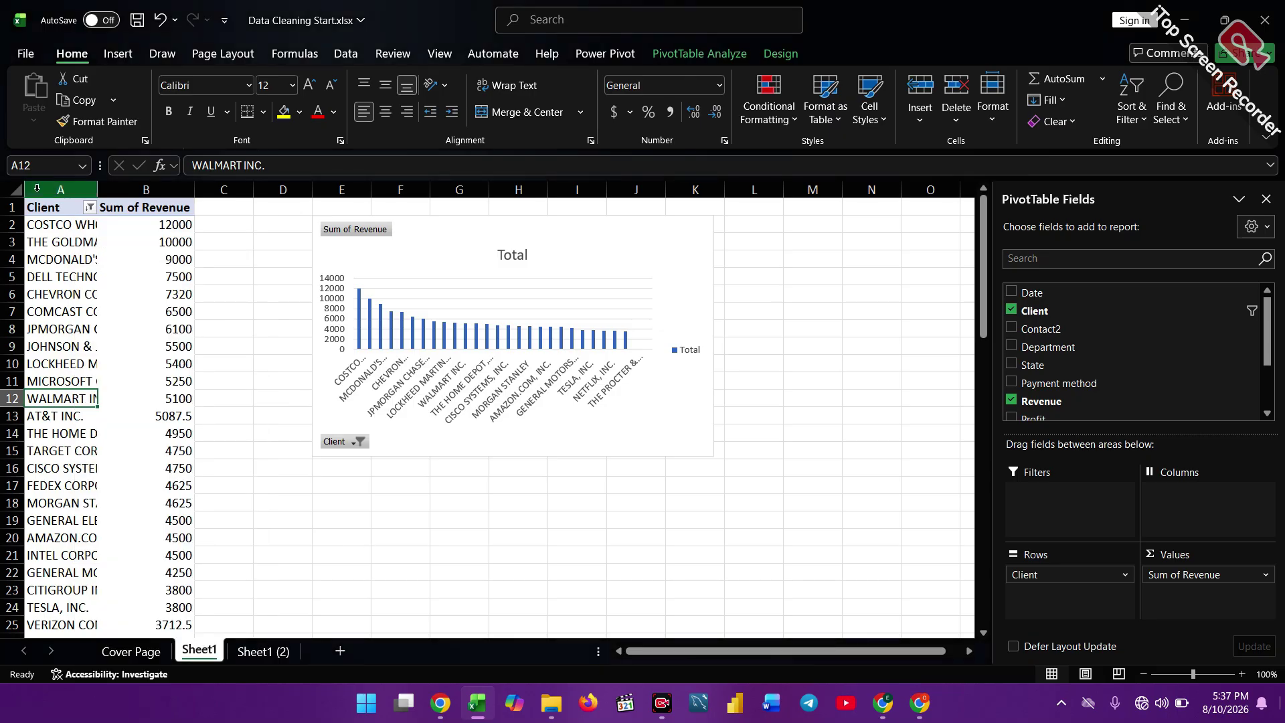
pyautogui.click(90, 208)
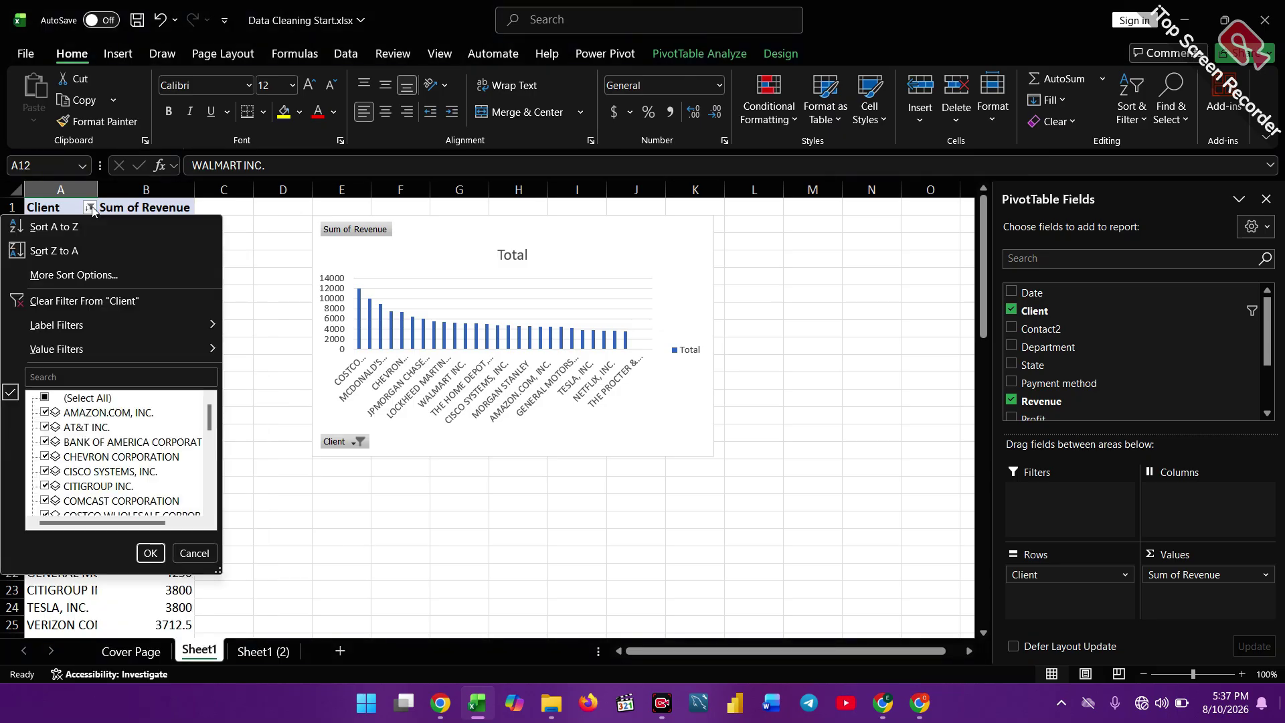
pyautogui.moveTo(210, 346)
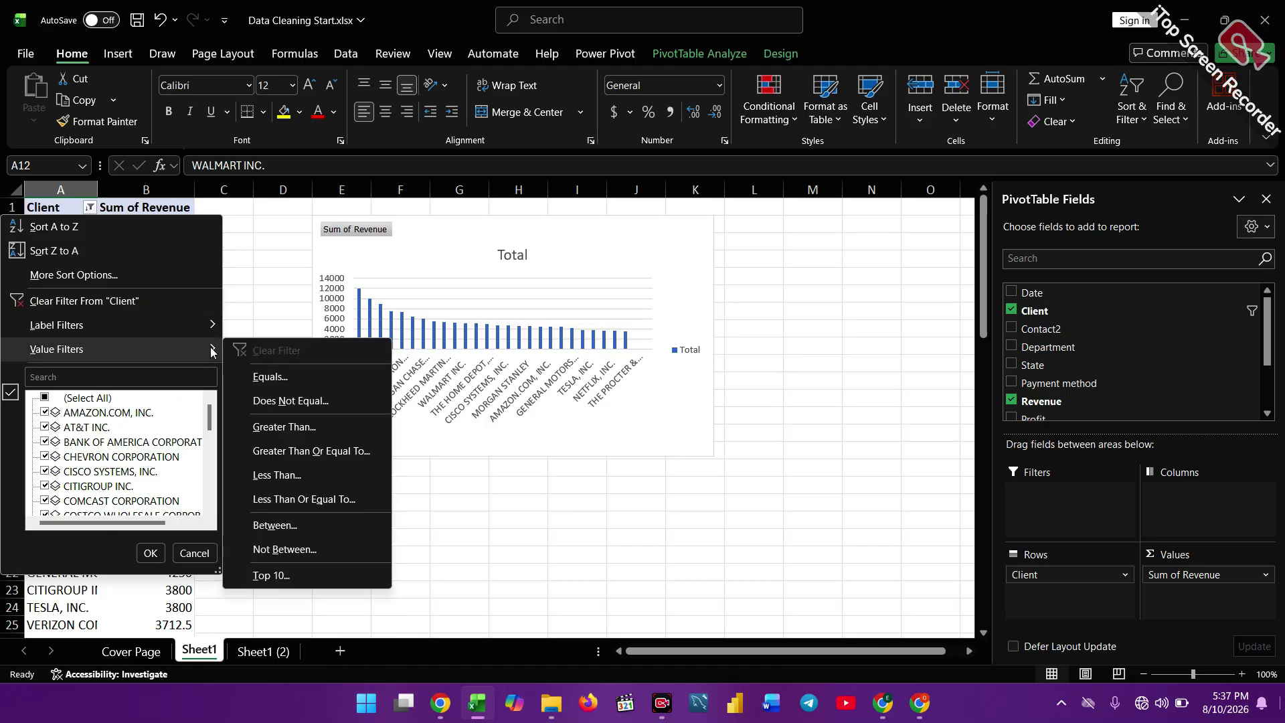
pyautogui.click(272, 575)
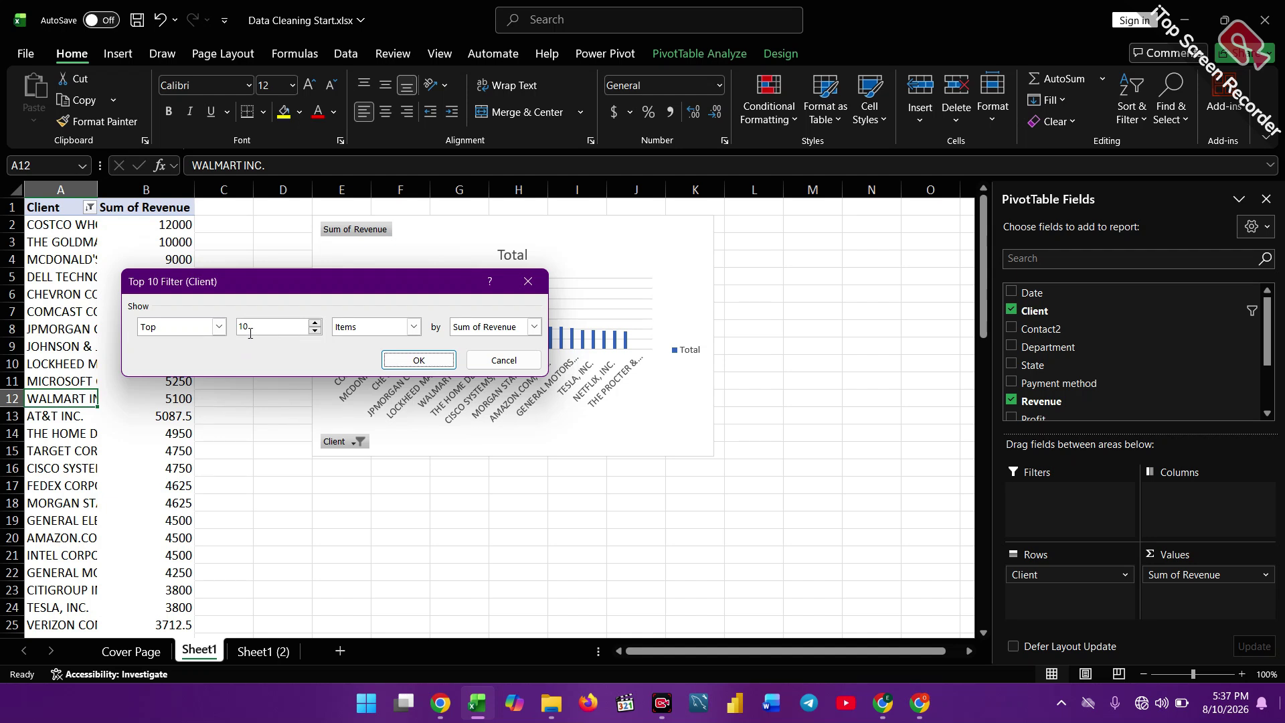
pyautogui.click(256, 328)
pyautogui.press('BackSpace')
pyautogui.press('BackSpace')
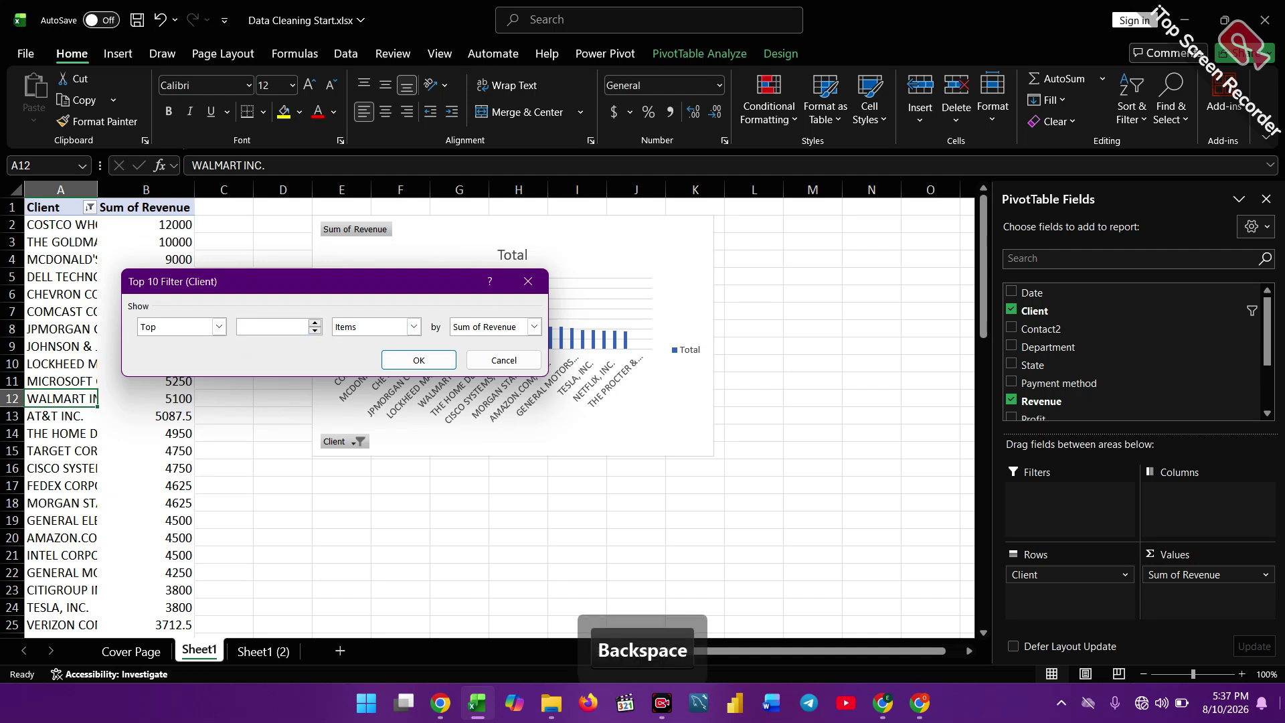
pyautogui.write('2')
pyautogui.press('BackSpace')
pyautogui.write('15')
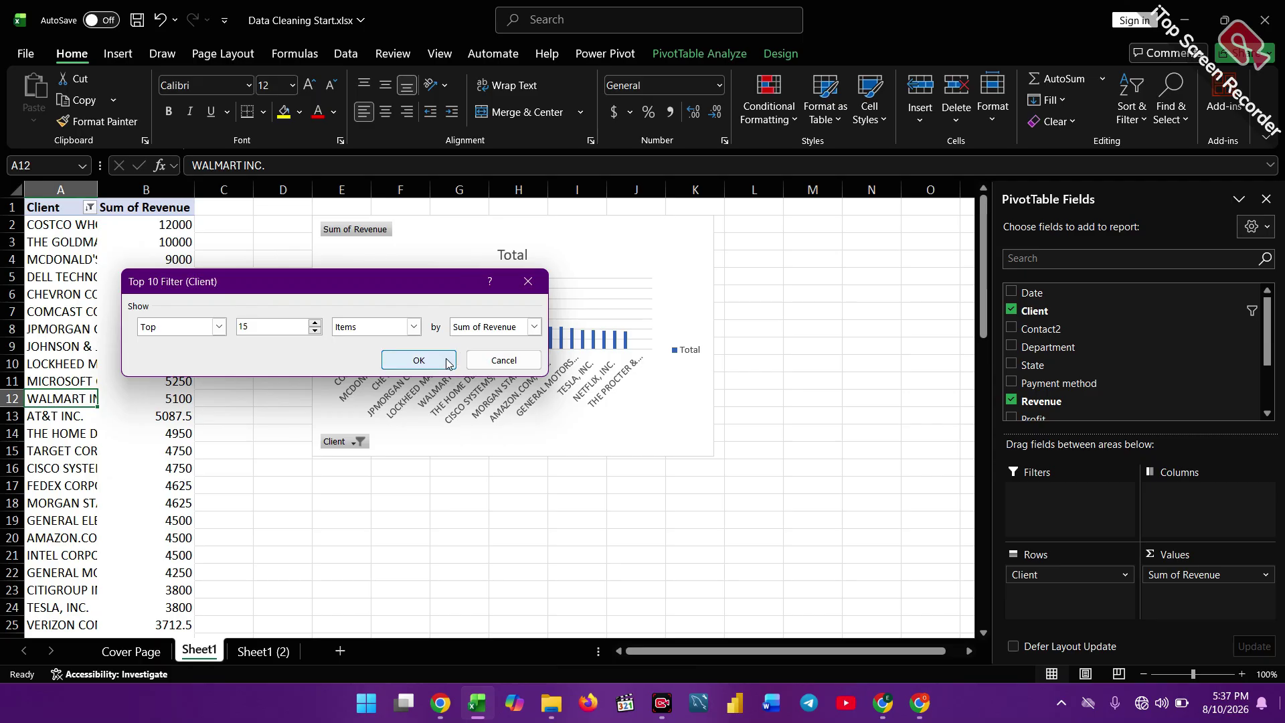
pyautogui.click(419, 360)
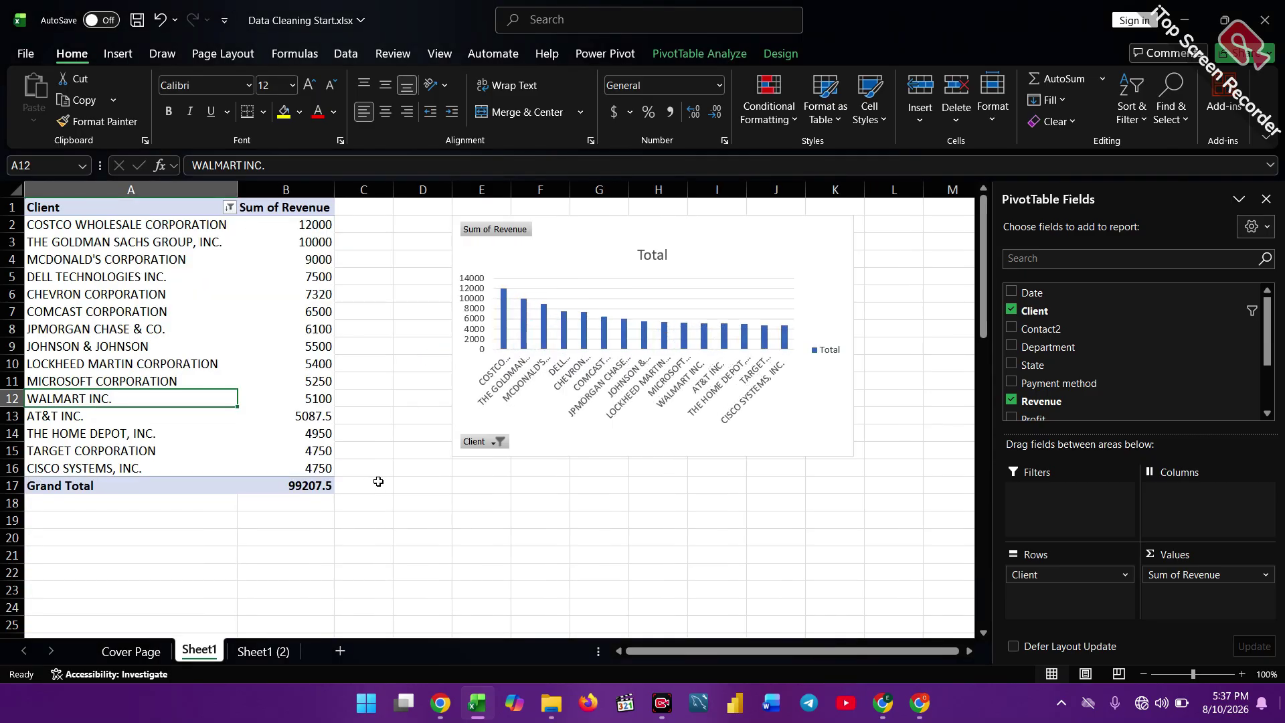
# Review the department, state and payment pivot tables below the Client table on Sheet1.
pyautogui.scroll(-20, 389, 483)
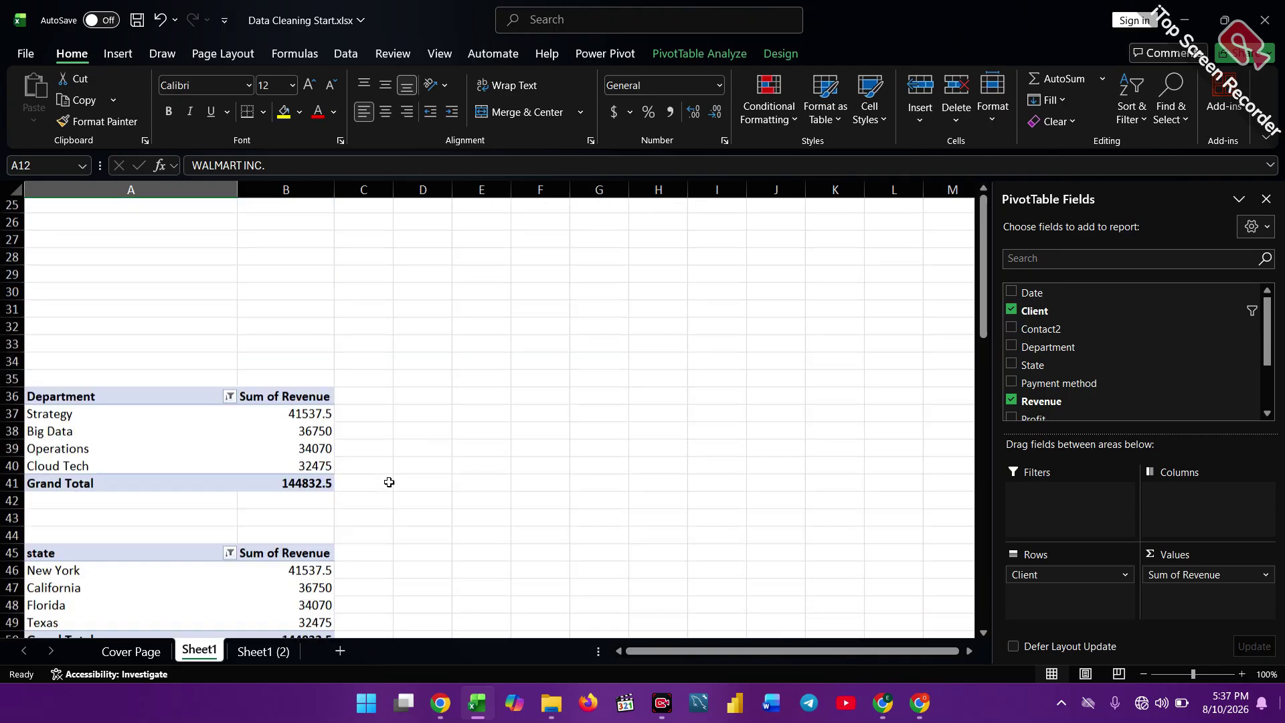
pyautogui.scroll(-6, 389, 482)
pyautogui.scroll(12, 389, 482)
pyautogui.scroll(7, 389, 482)
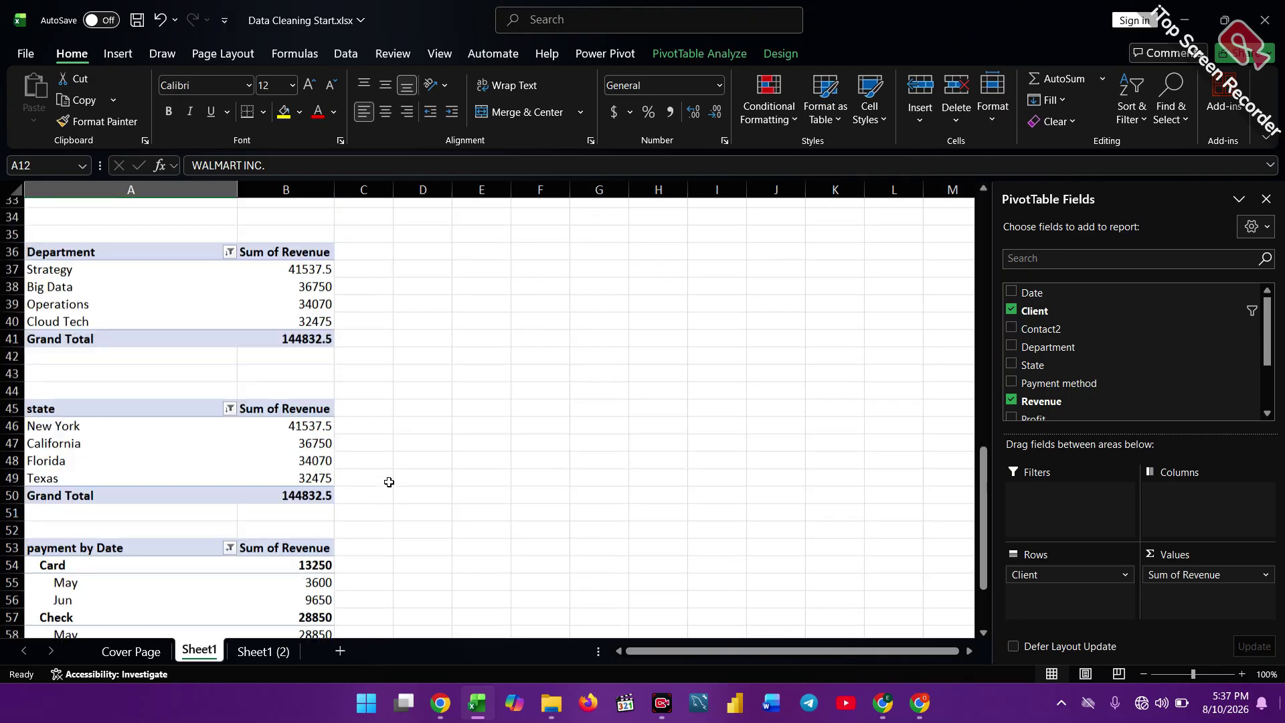
pyautogui.scroll(-11, 389, 482)
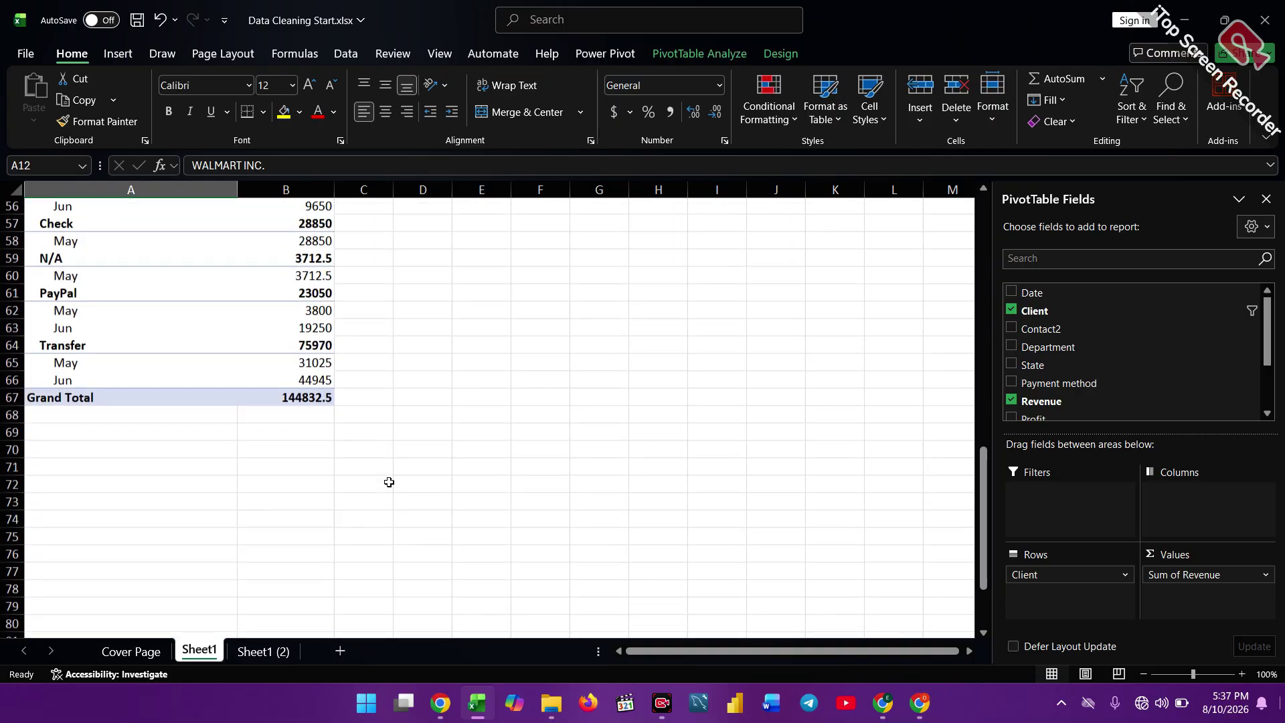
pyautogui.scroll(8, 389, 483)
pyautogui.scroll(3, 389, 482)
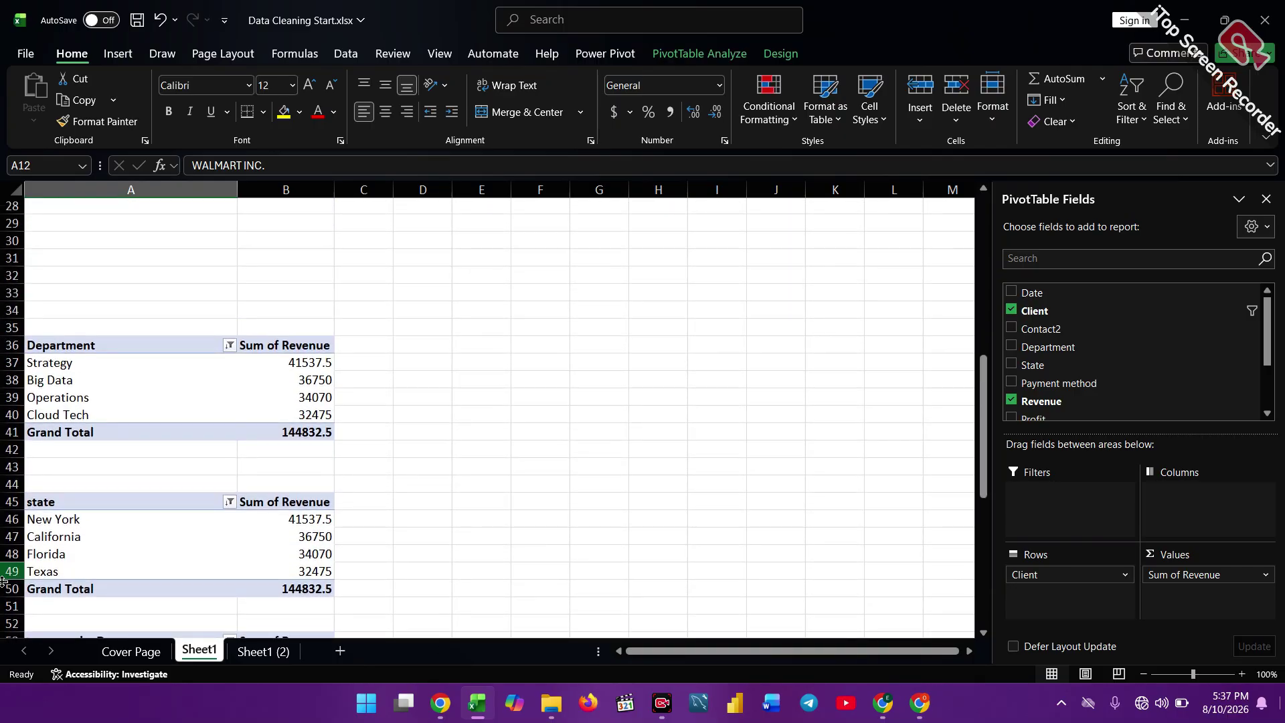
# Rename Sheet1, which holds the pivot tables, as tables.
pyautogui.doubleClick(203, 651)
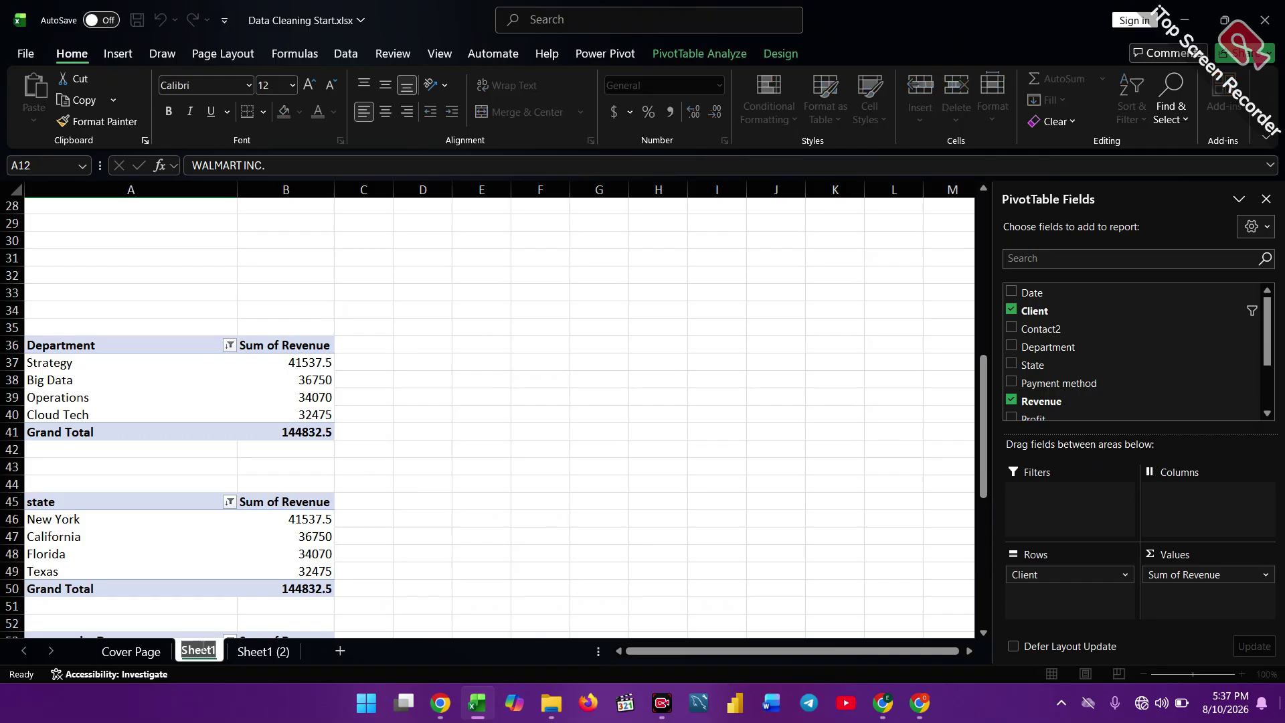
pyautogui.press('Escape')
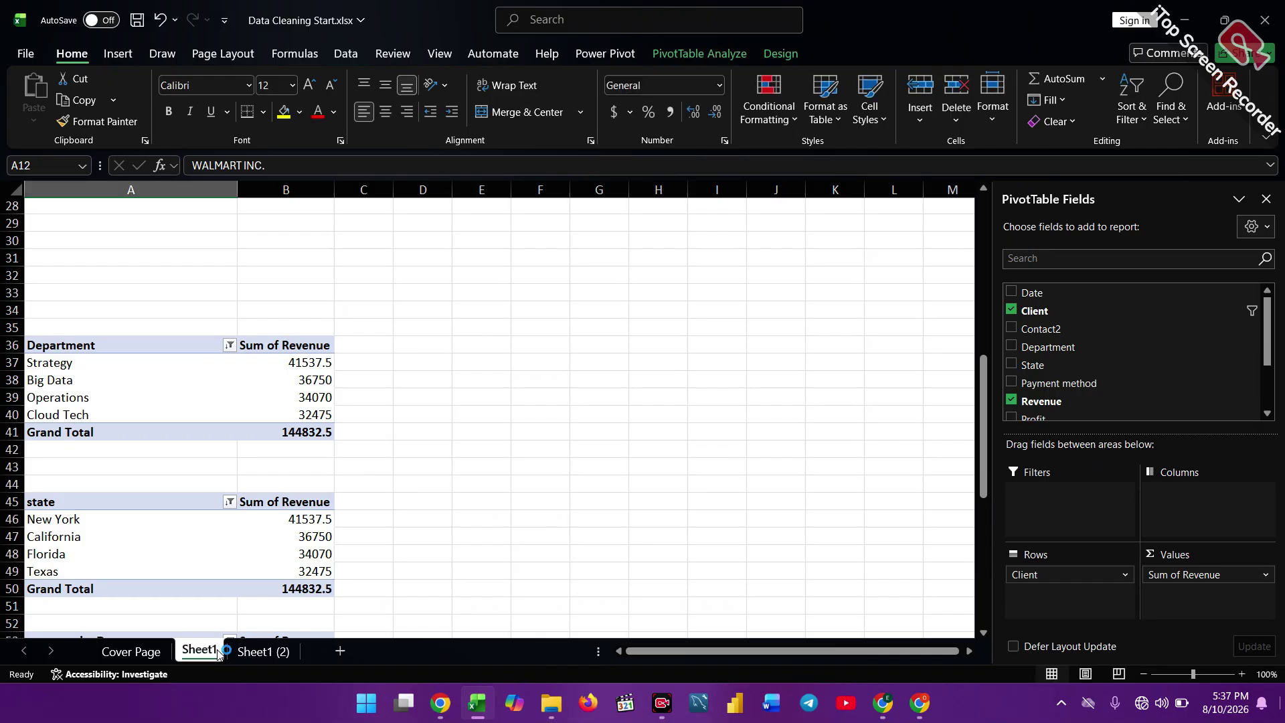
pyautogui.doubleClick(214, 653)
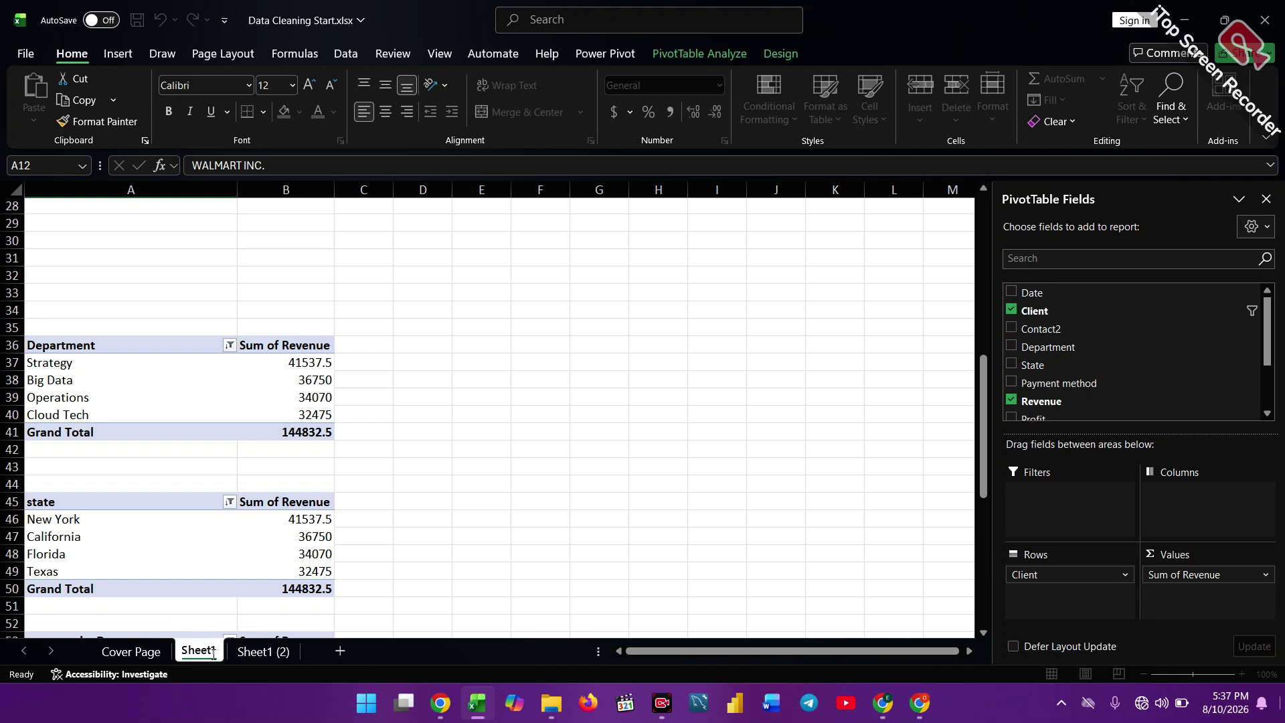
pyautogui.press('BackSpace')
pyautogui.press('BackSpace')
pyautogui.press('BackSpace')
pyautogui.press('BackSpace')
pyautogui.press('BackSpace')
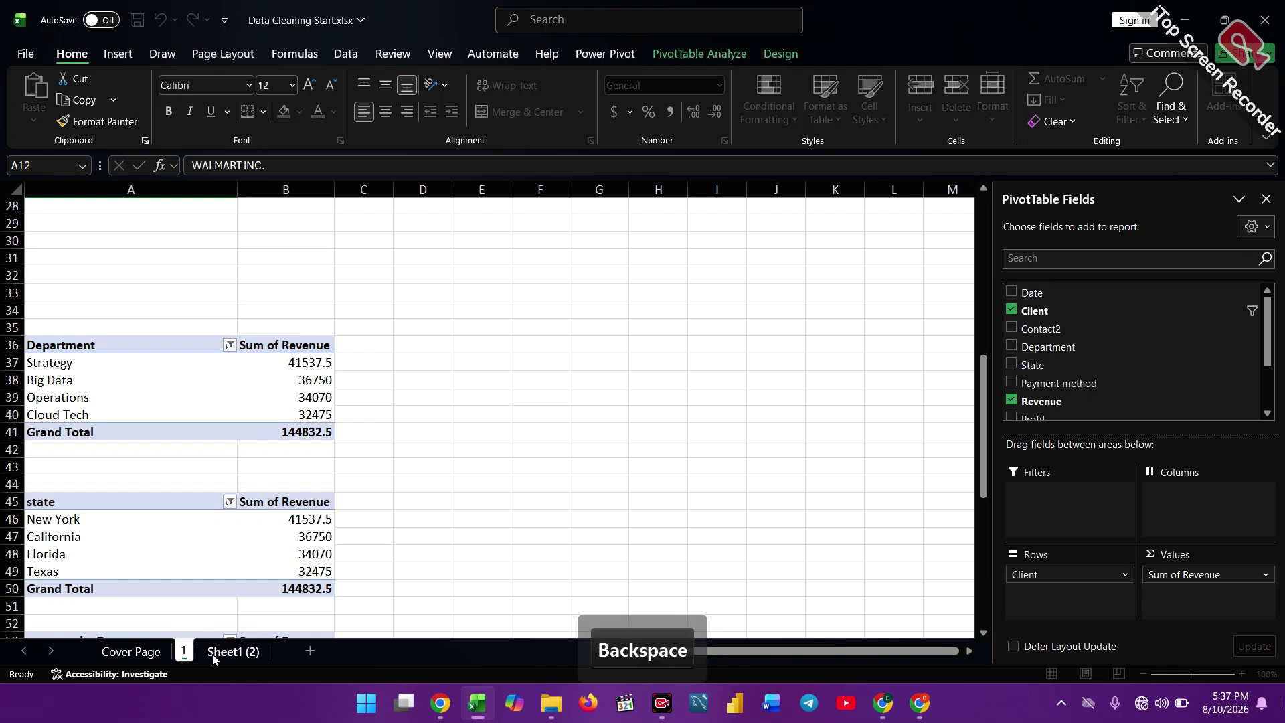
pyautogui.press('BackSpace')
pyautogui.write('tables')
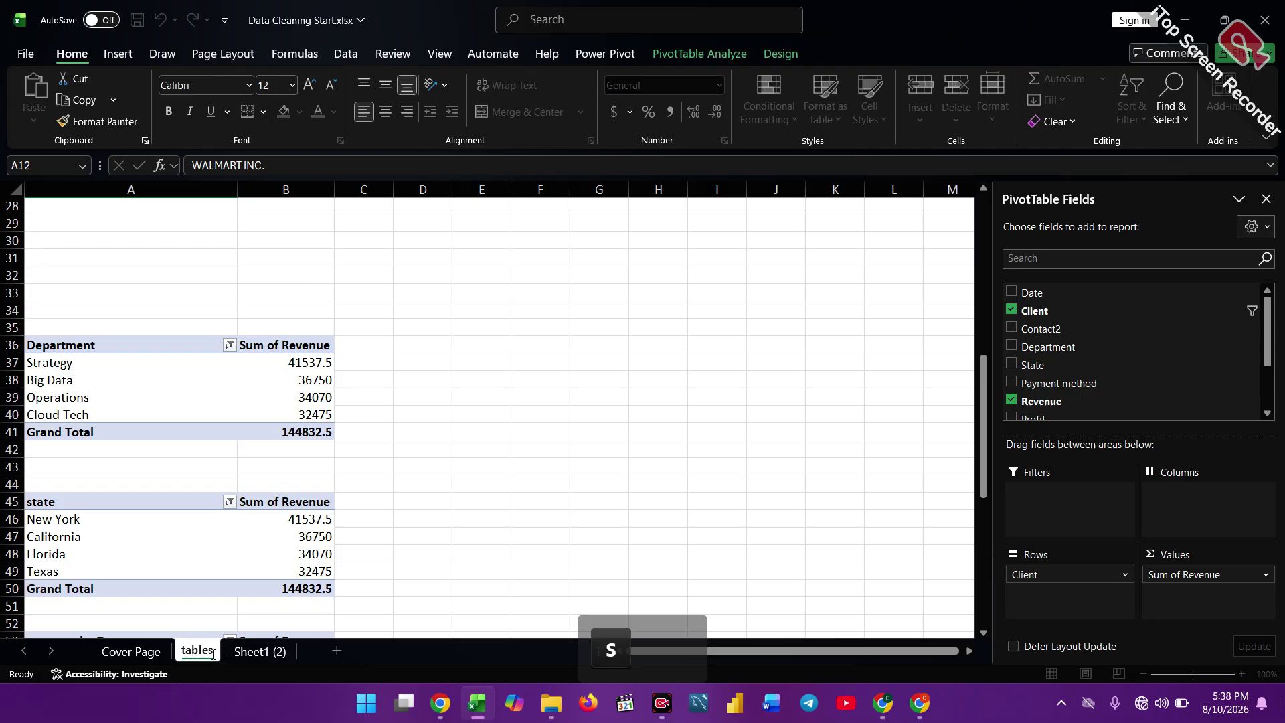
# Rename the Sheet1 (2) worksheet as data.
pyautogui.click(257, 652)
pyautogui.press('BackSpace')
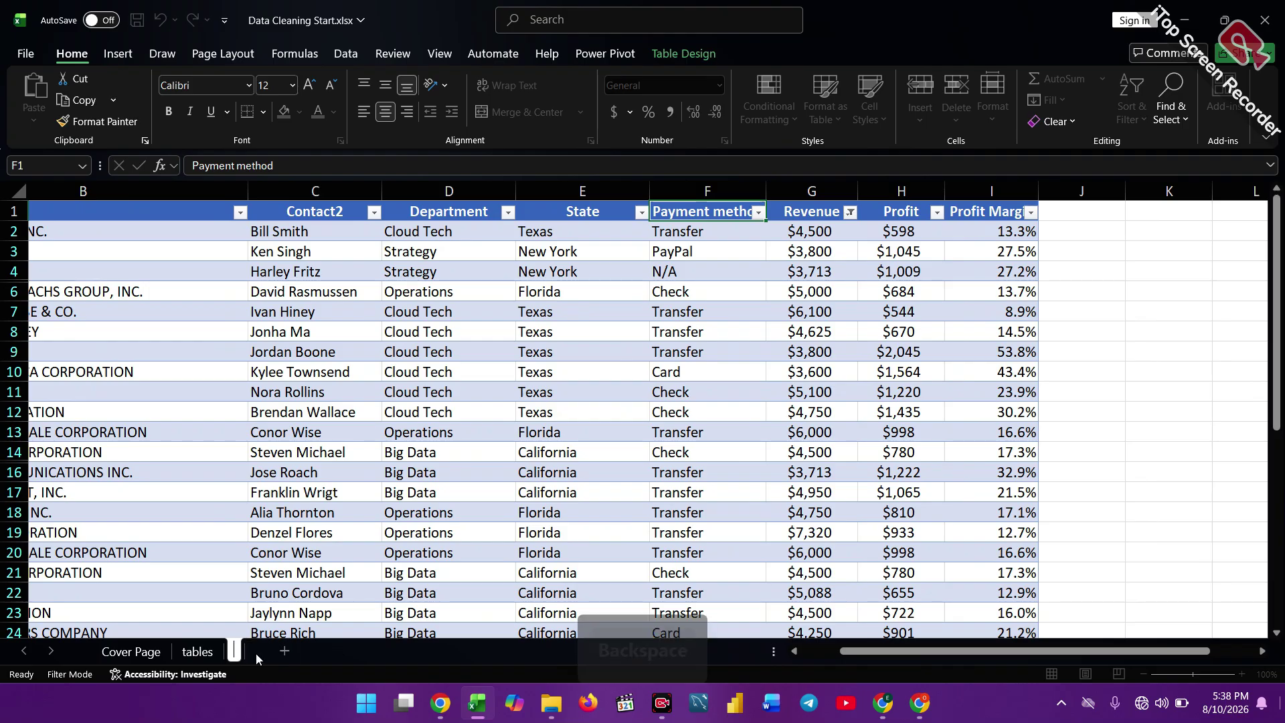
pyautogui.write('date')
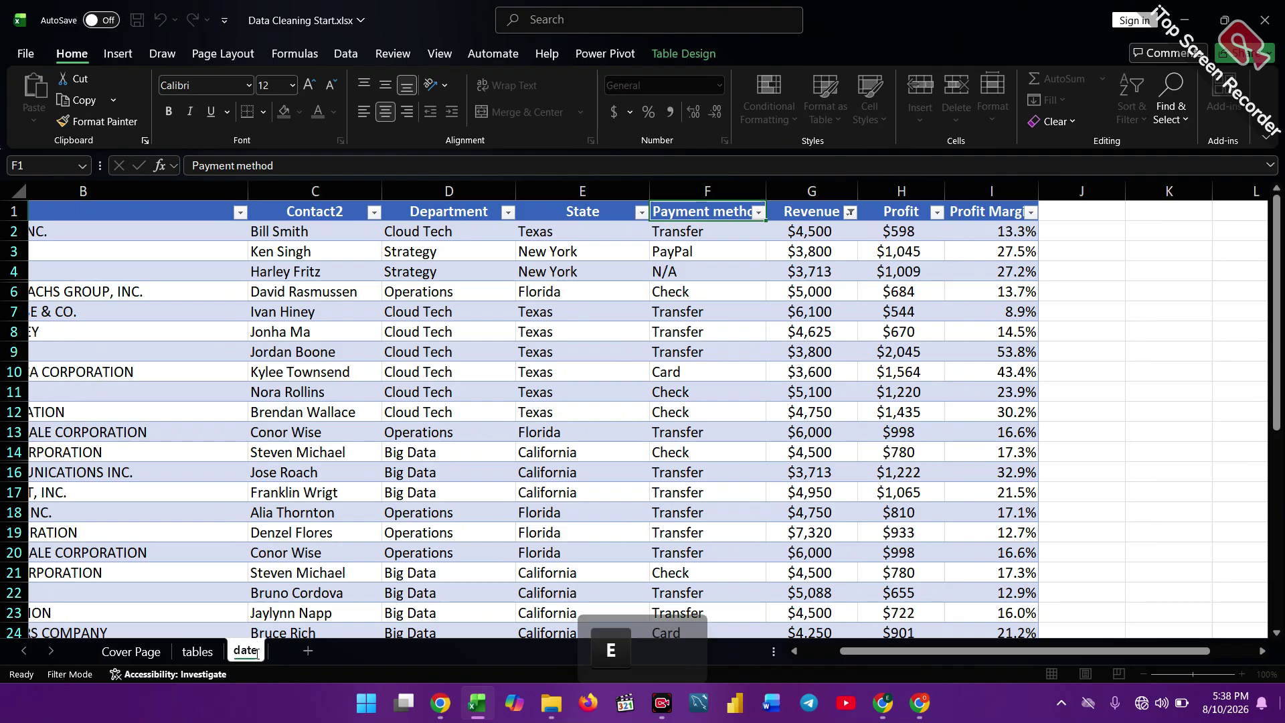
pyautogui.press('BackSpace')
pyautogui.write('a')
# Add a new worksheet after data and name it dashbord.
pyautogui.click(306, 651)
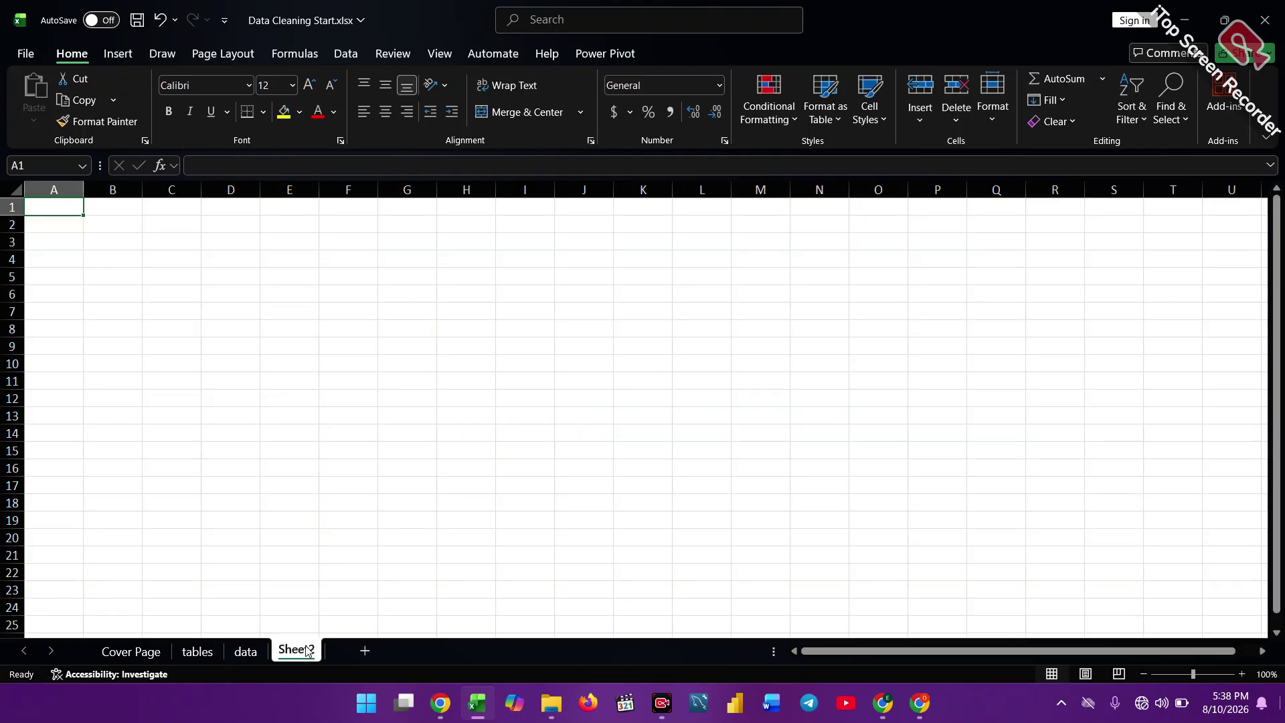
pyautogui.doubleClick(305, 650)
pyautogui.press('BackSpace')
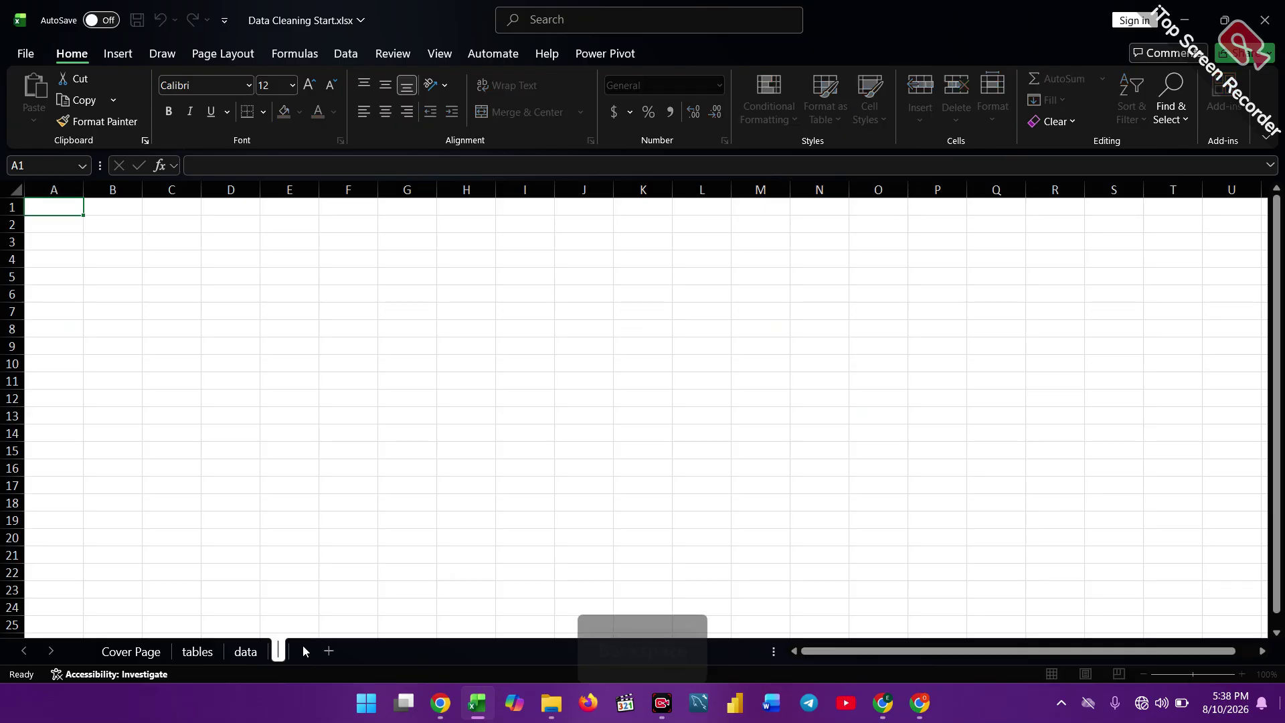
pyautogui.write('das')
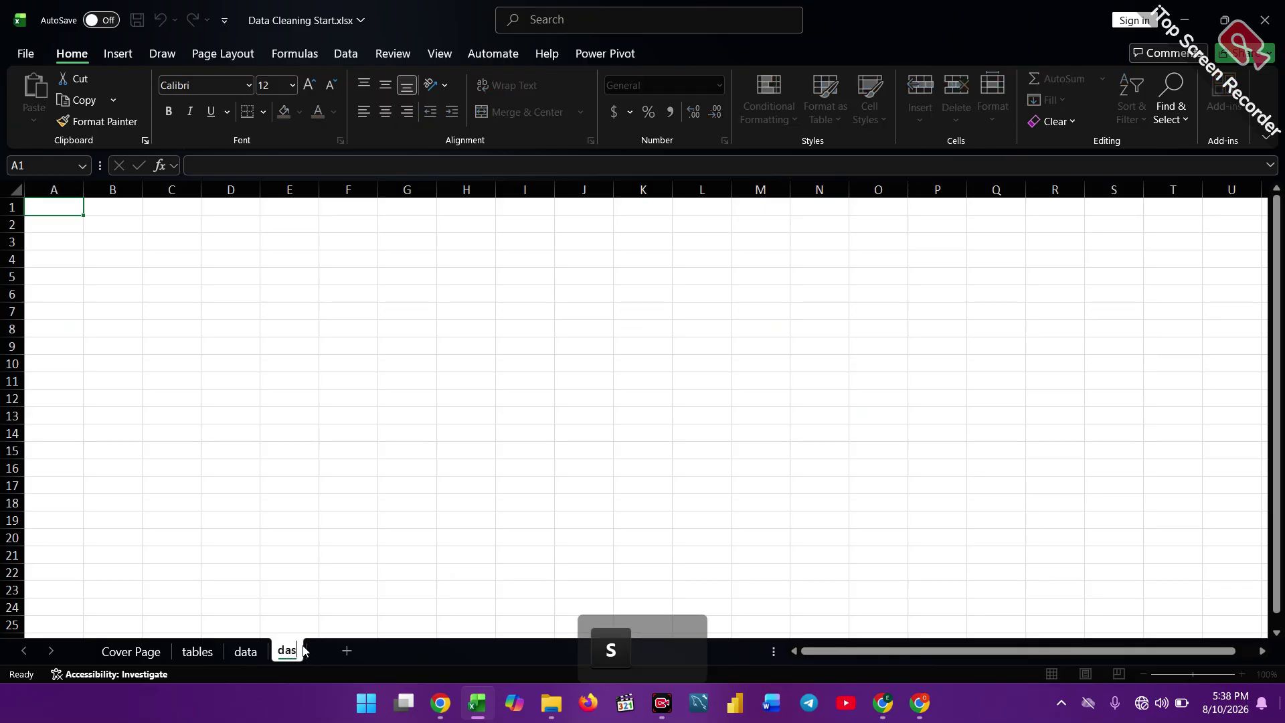
pyautogui.write('hbord')
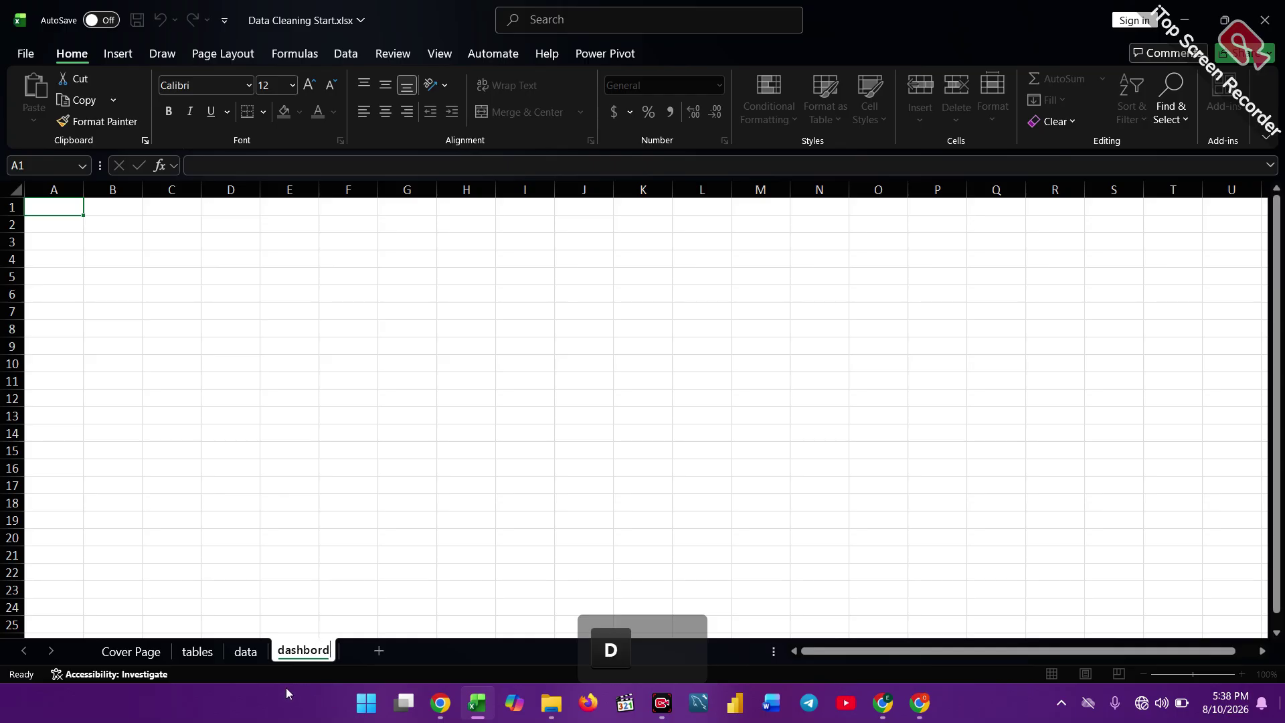
# Move the data worksheet ahead of the tables worksheet.
pyautogui.click(197, 652)
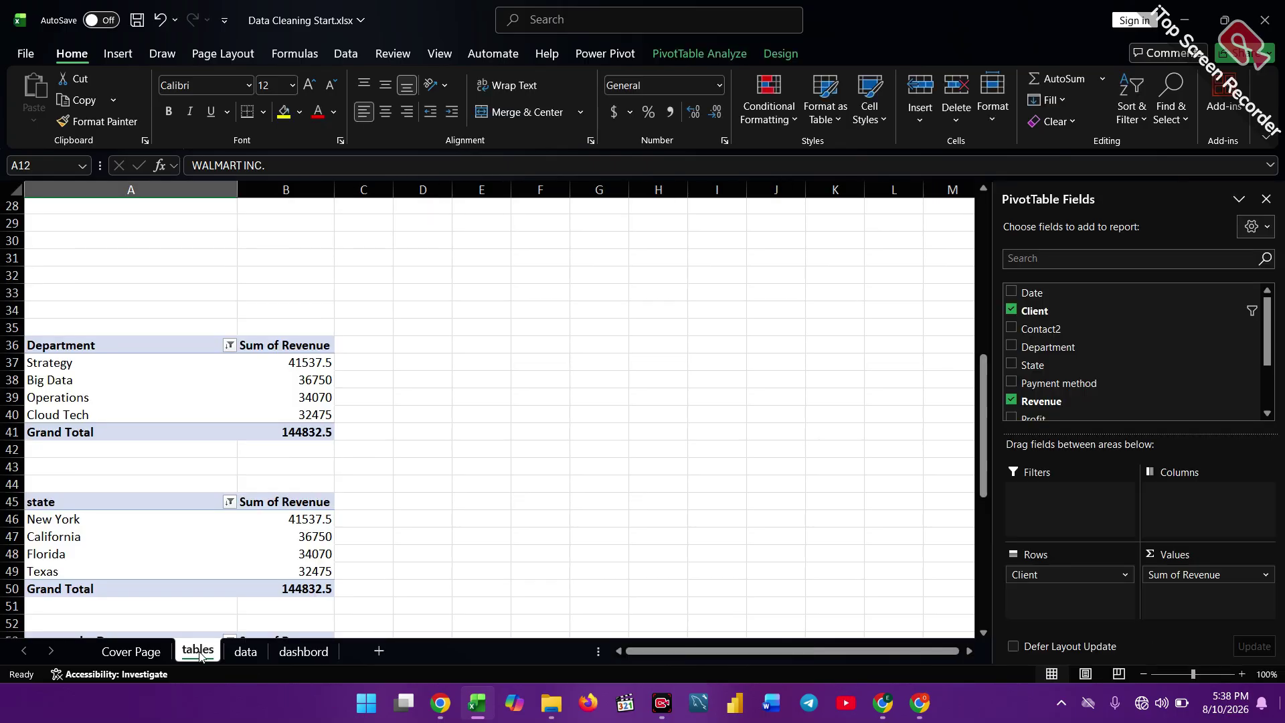
pyautogui.click(244, 651)
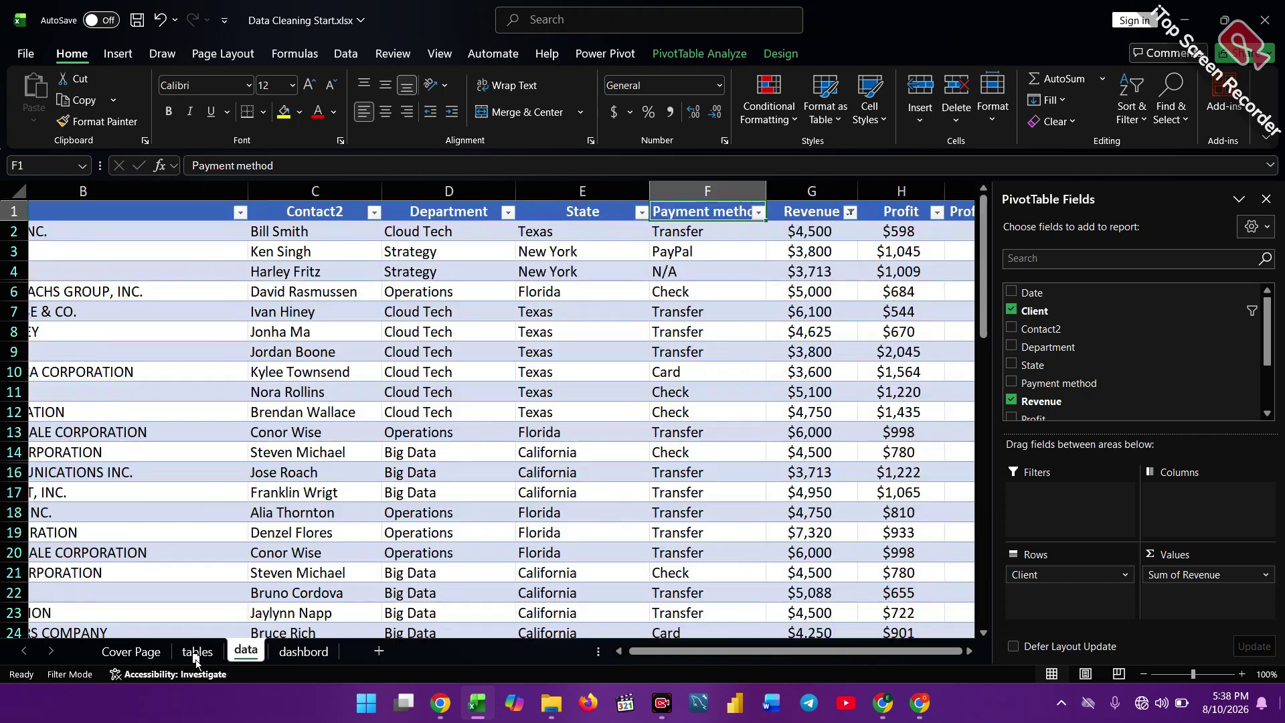
pyautogui.moveTo(245, 651); pyautogui.dragTo(178, 659)
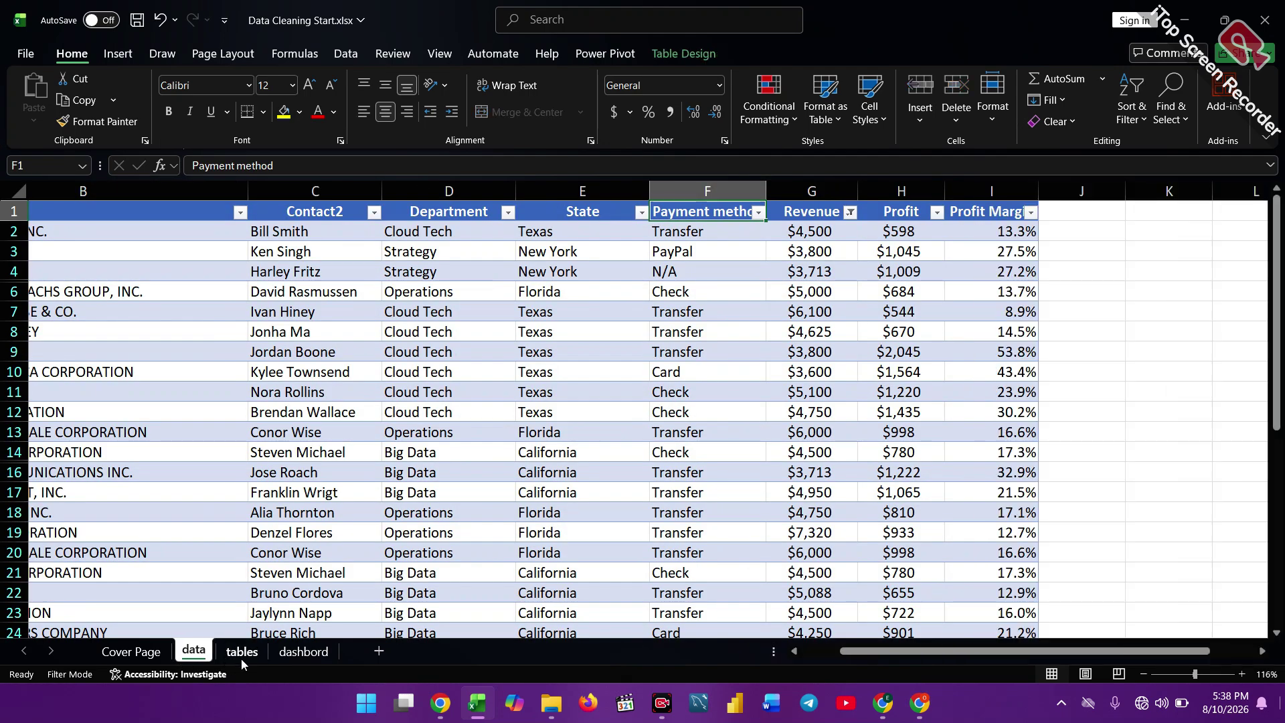
# Review the cleaned records on the data sheet and the pivot tables and client chart on the tables sheet.
pyautogui.scroll(-5, 243, 658)
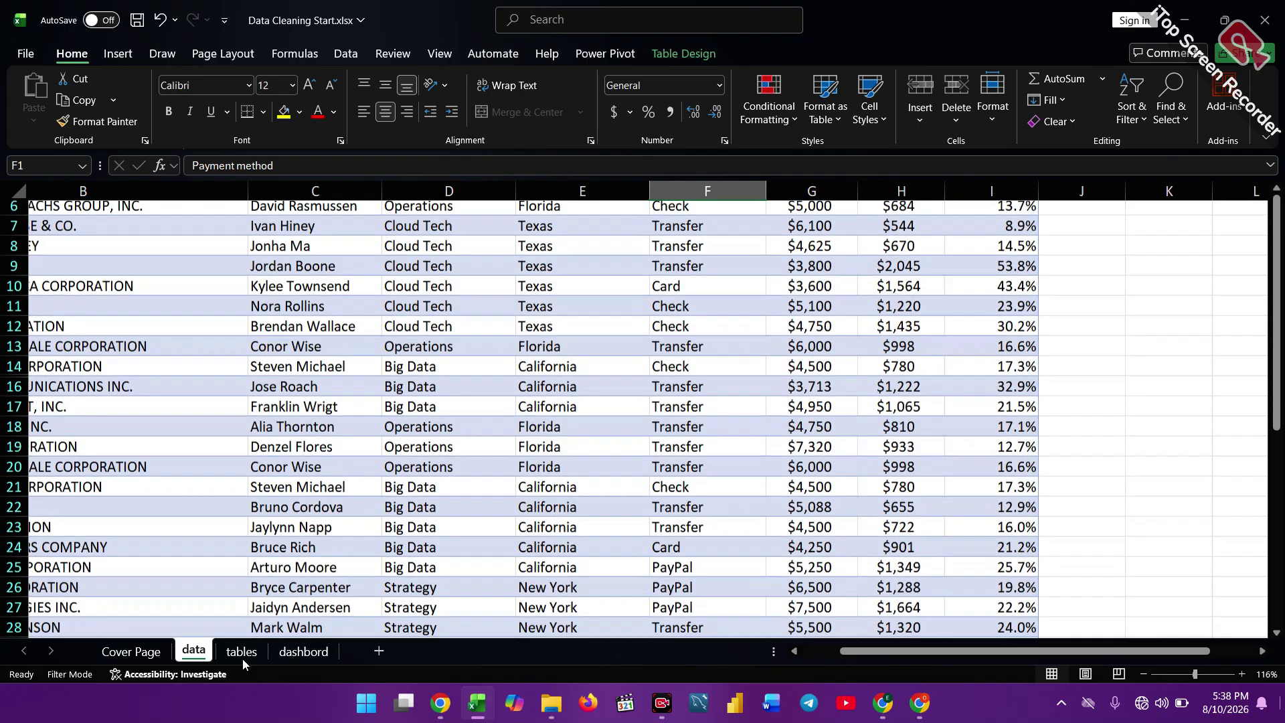
pyautogui.scroll(6, 242, 658)
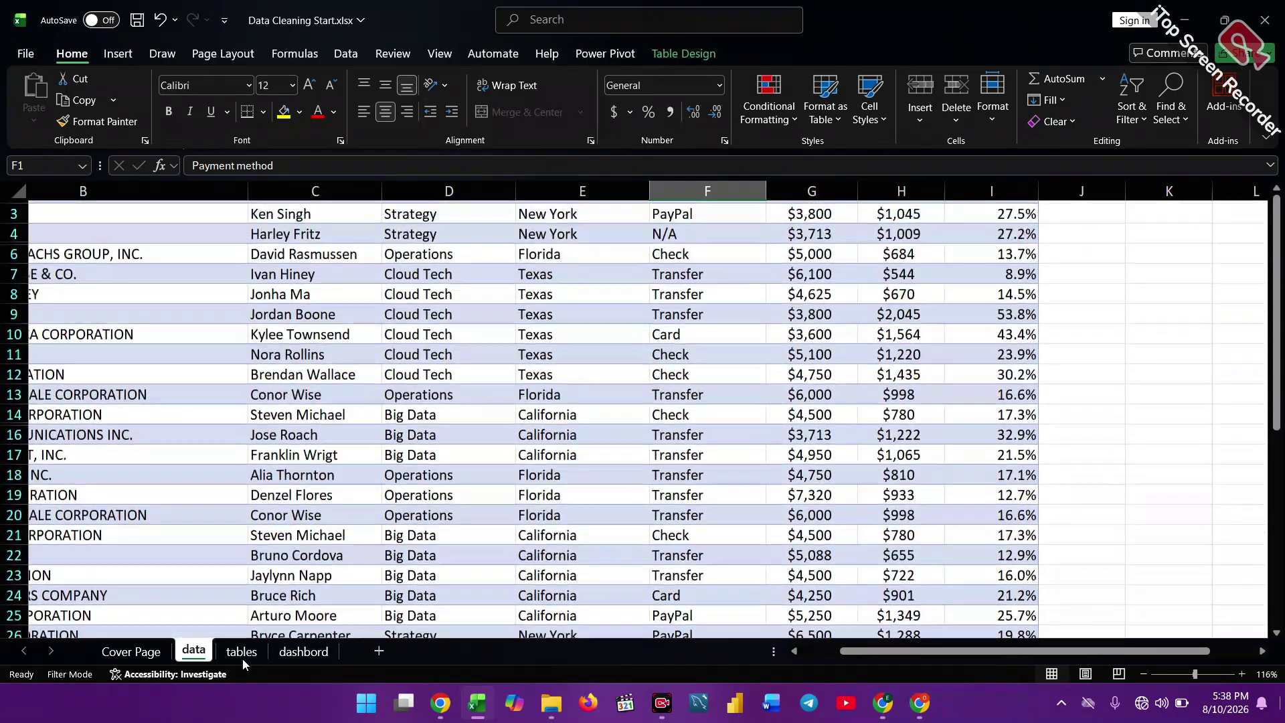
pyautogui.scroll(-4, 242, 658)
pyautogui.scroll(-2, 243, 659)
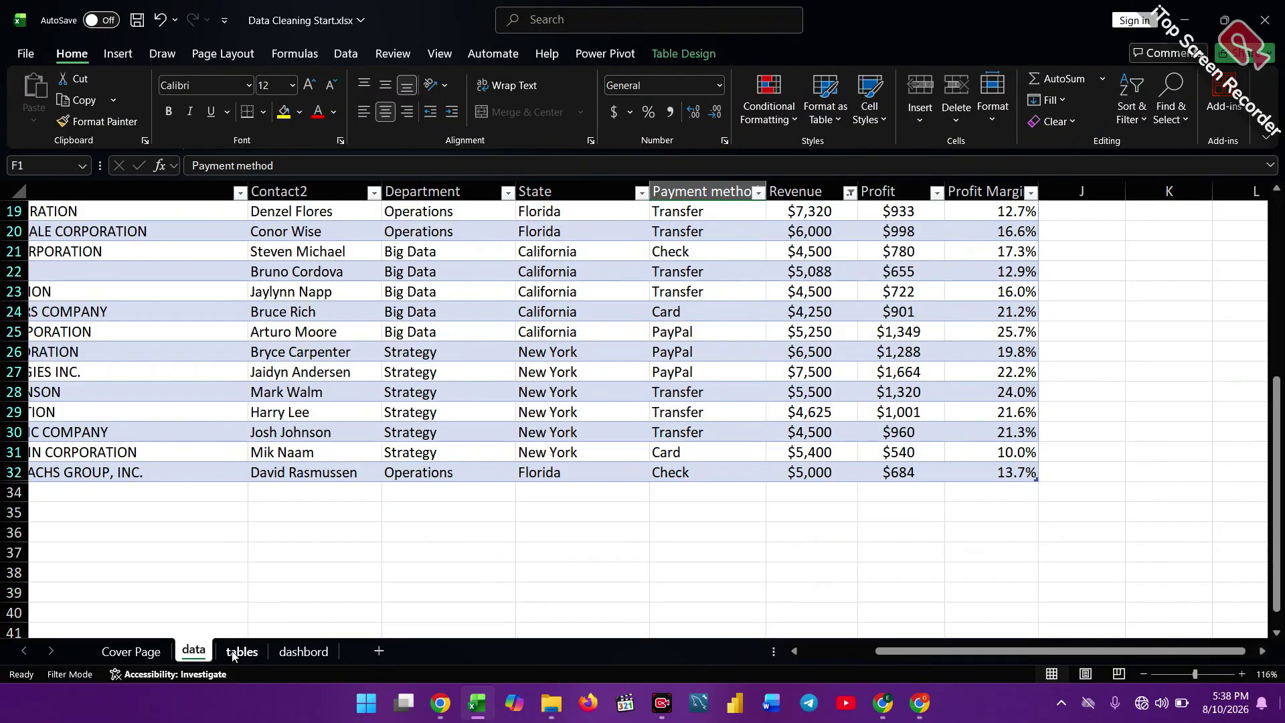
pyautogui.click(242, 650)
pyautogui.scroll(5, 242, 650)
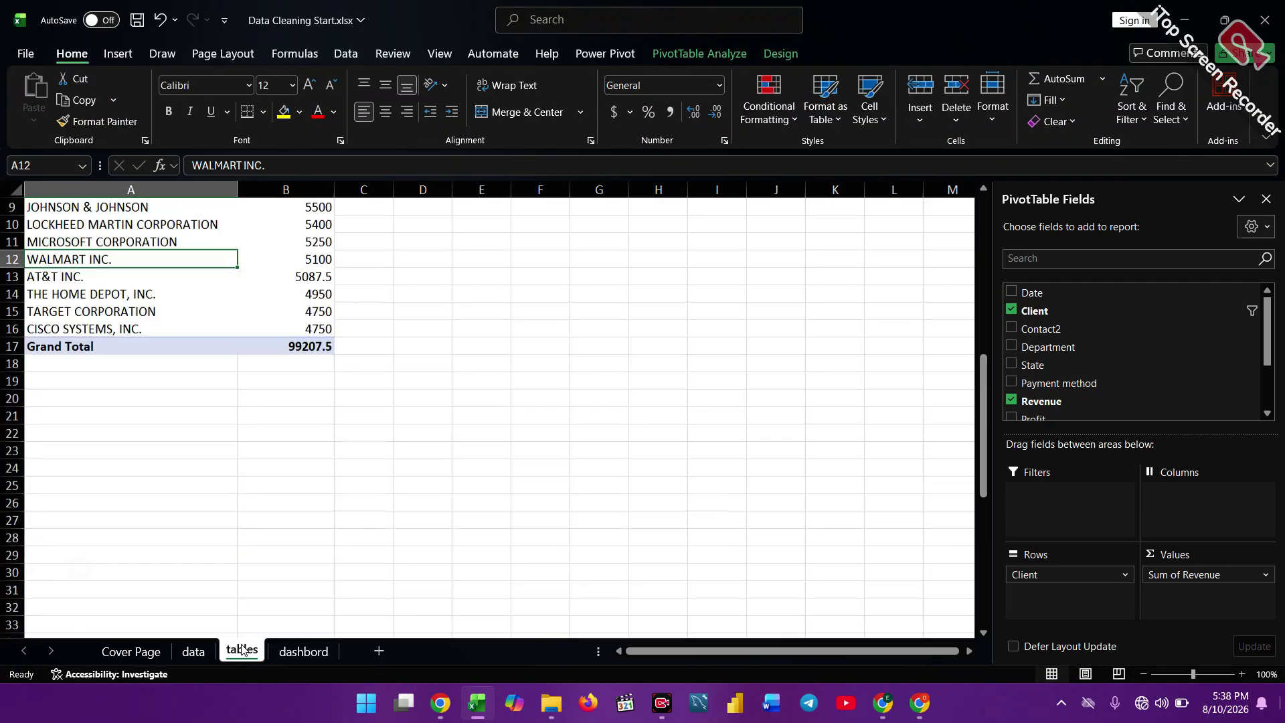
pyautogui.scroll(-5, 242, 650)
pyautogui.scroll(-11, 242, 651)
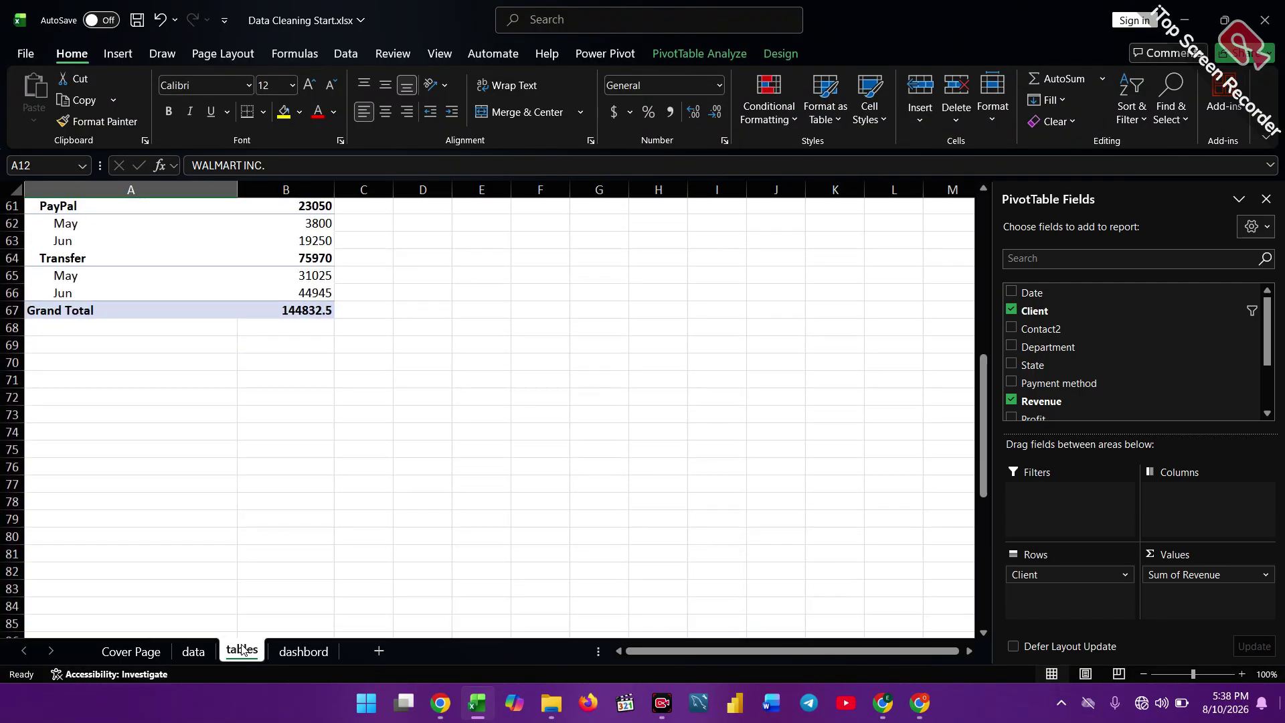
pyautogui.scroll(19, 304, 653)
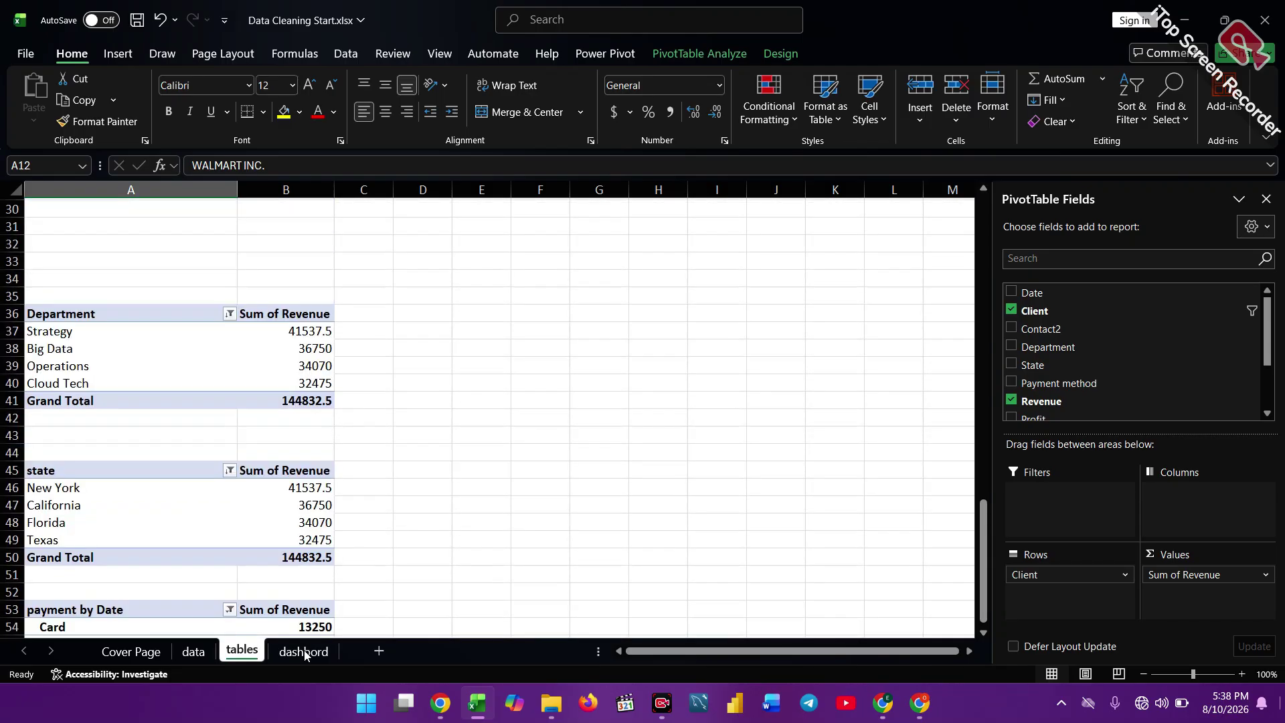
pyautogui.scroll(-3, 304, 654)
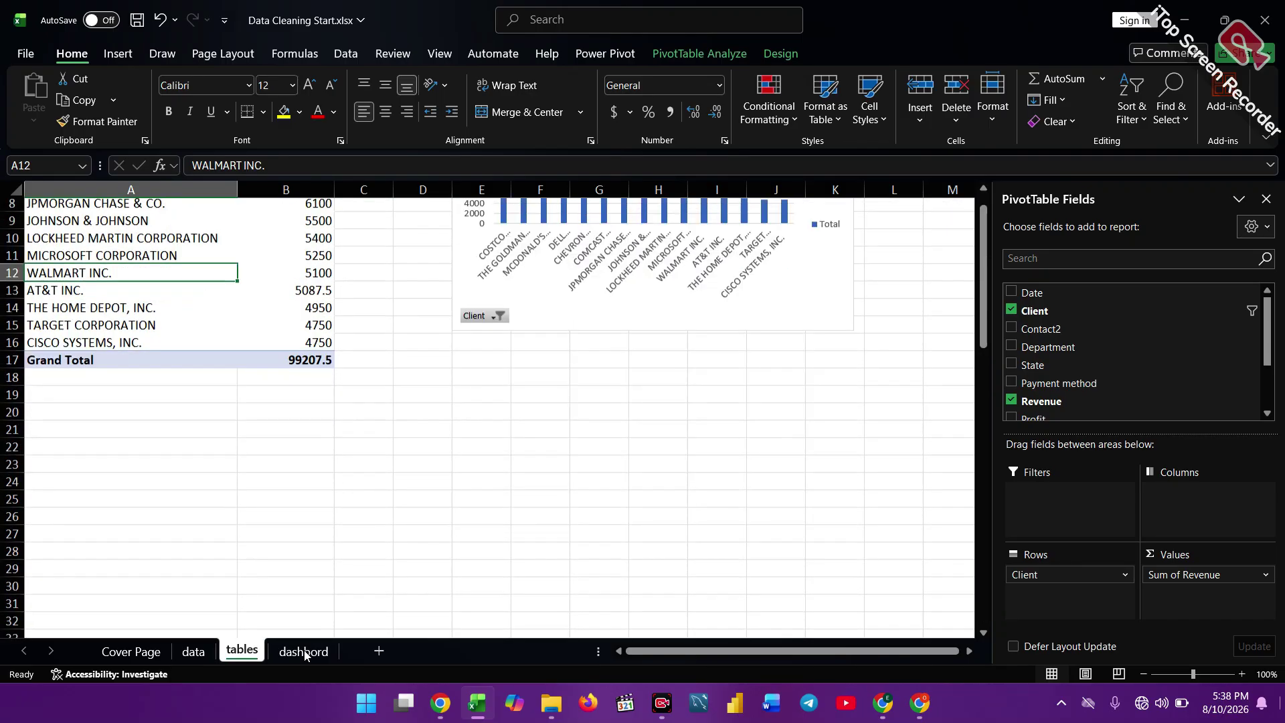
pyautogui.scroll(2, 332, 677)
pyautogui.scroll(-4, 331, 677)
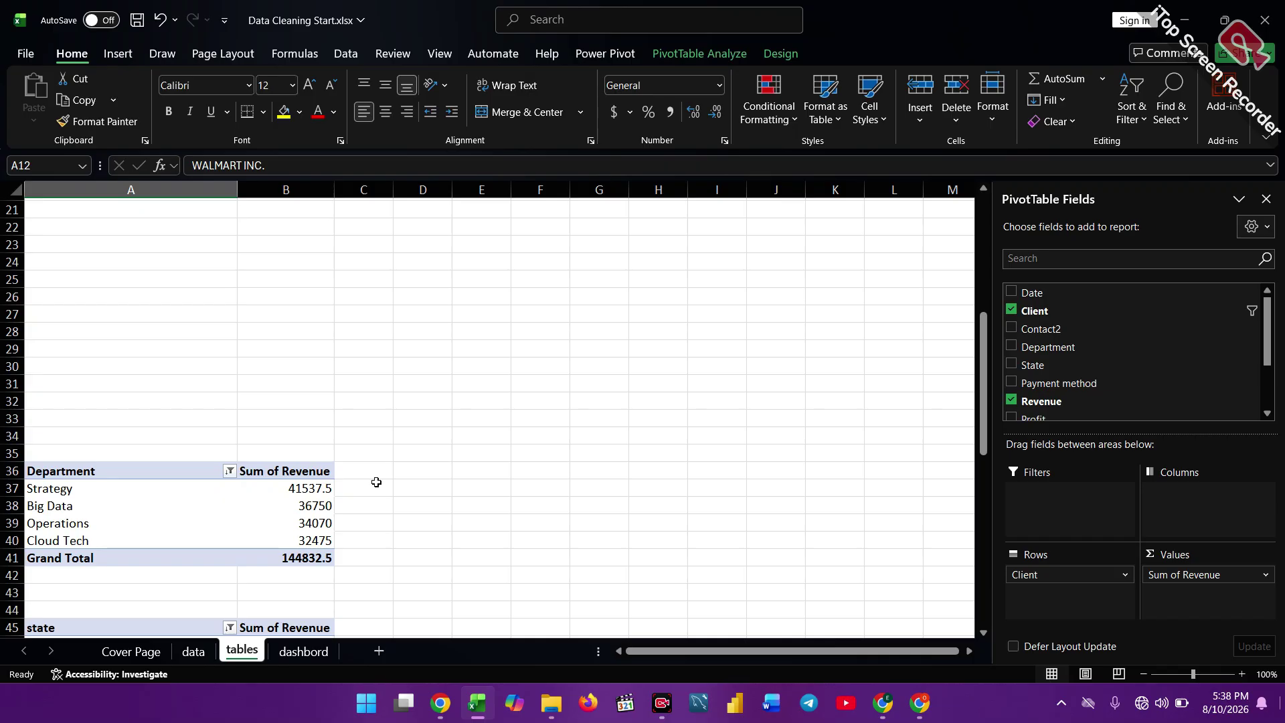
# Insert a Clustered Bar PivotChart from the Department pivot table and place it beside the table.
pyautogui.click(308, 494)
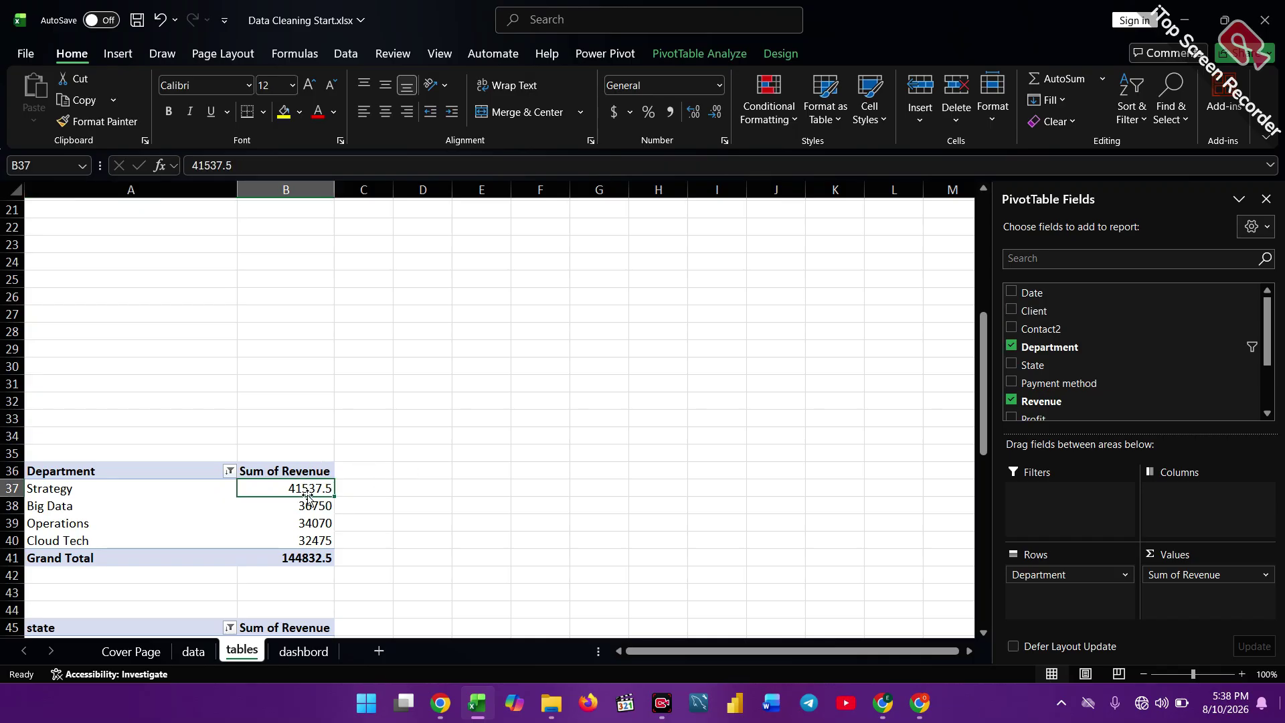
pyautogui.click(119, 54)
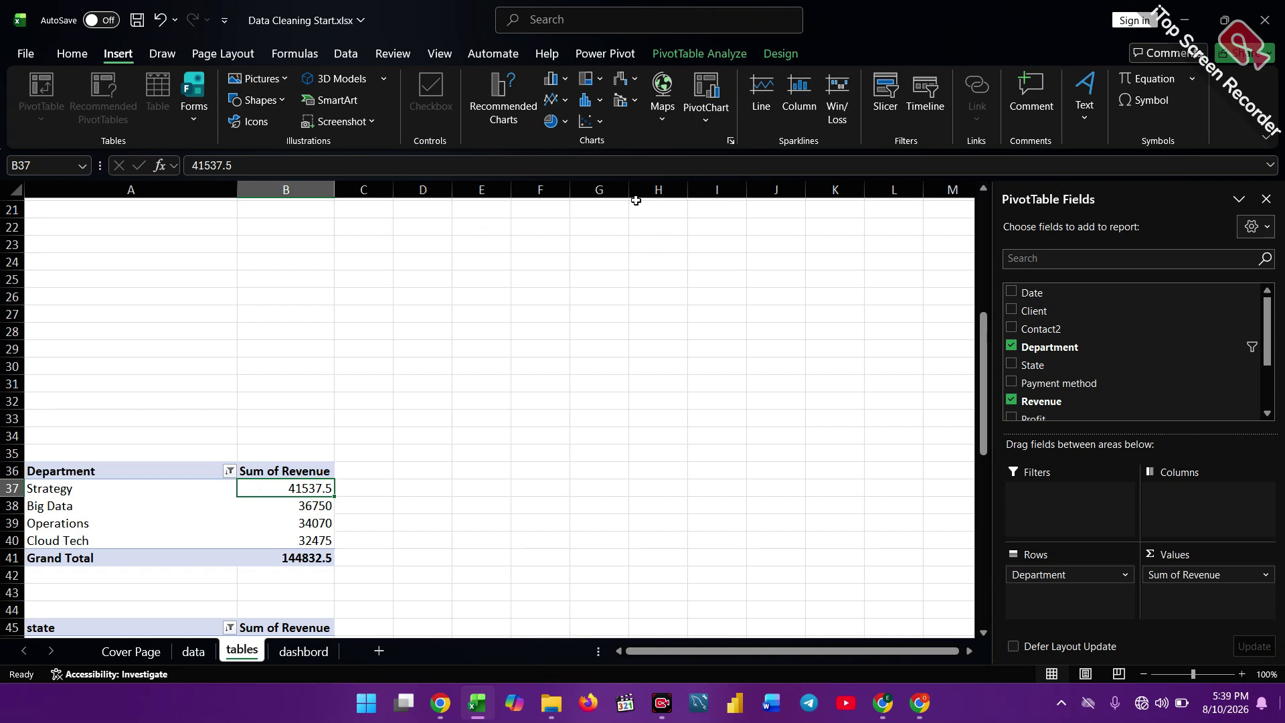
pyautogui.click(499, 111)
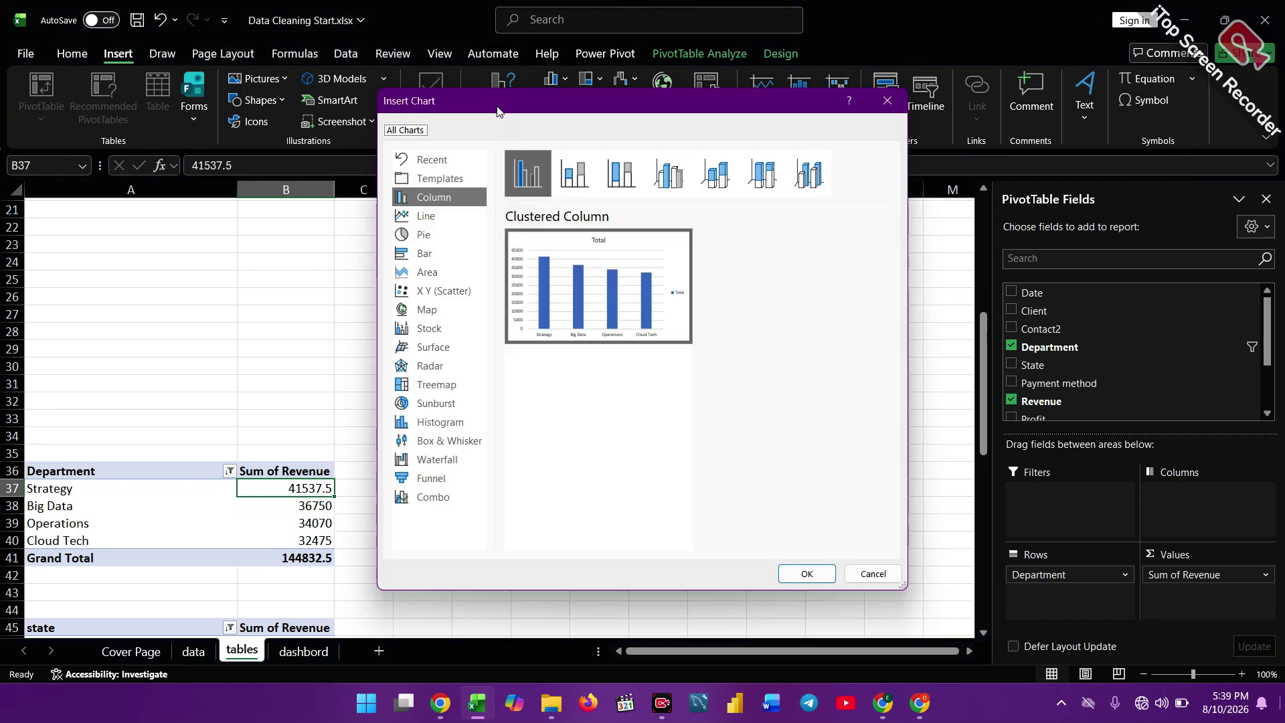
pyautogui.click(434, 261)
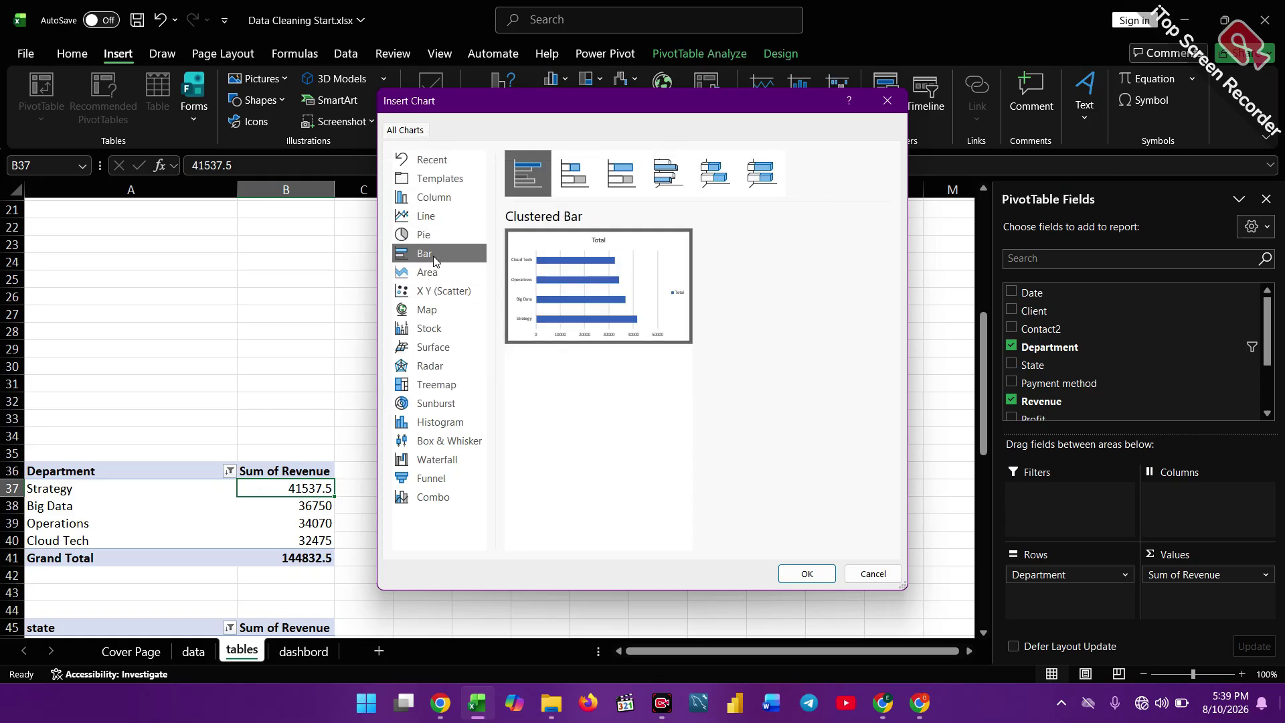
pyautogui.click(808, 574)
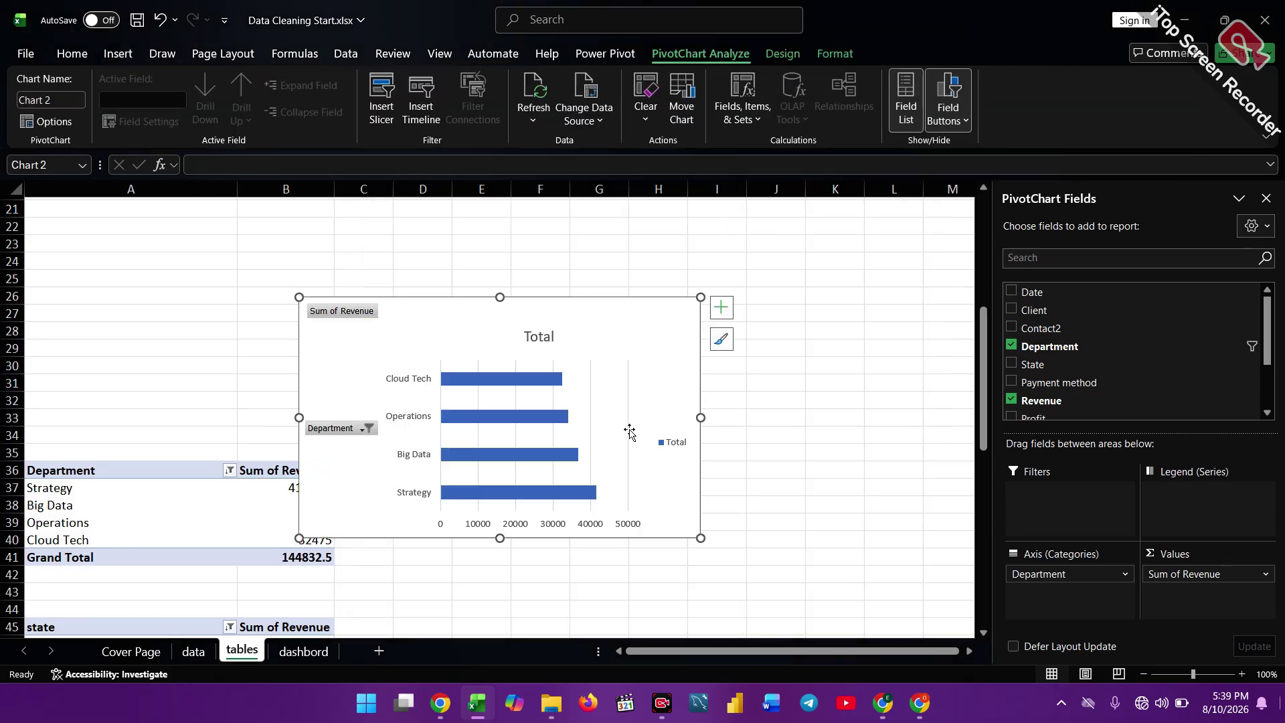
pyautogui.moveTo(651, 337); pyautogui.dragTo(776, 367)
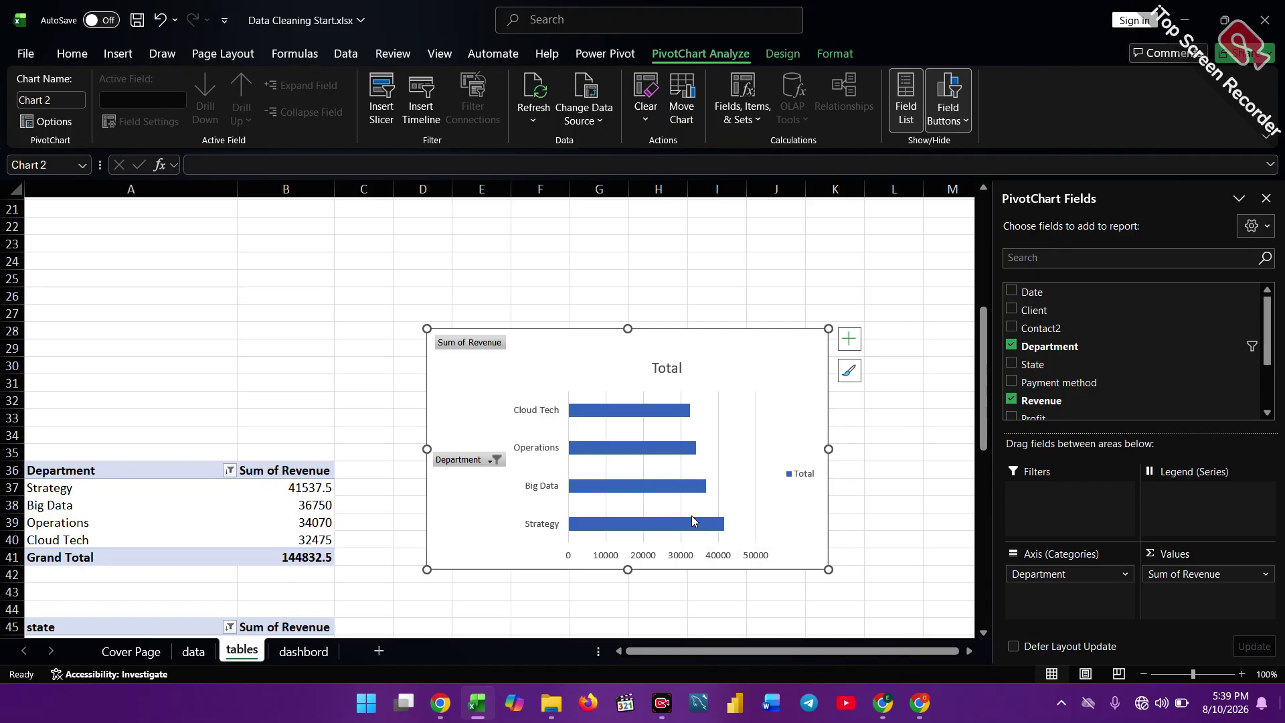
# Sort the Department pivot table by Sum of Revenue from smallest to largest.
pyautogui.click(314, 492)
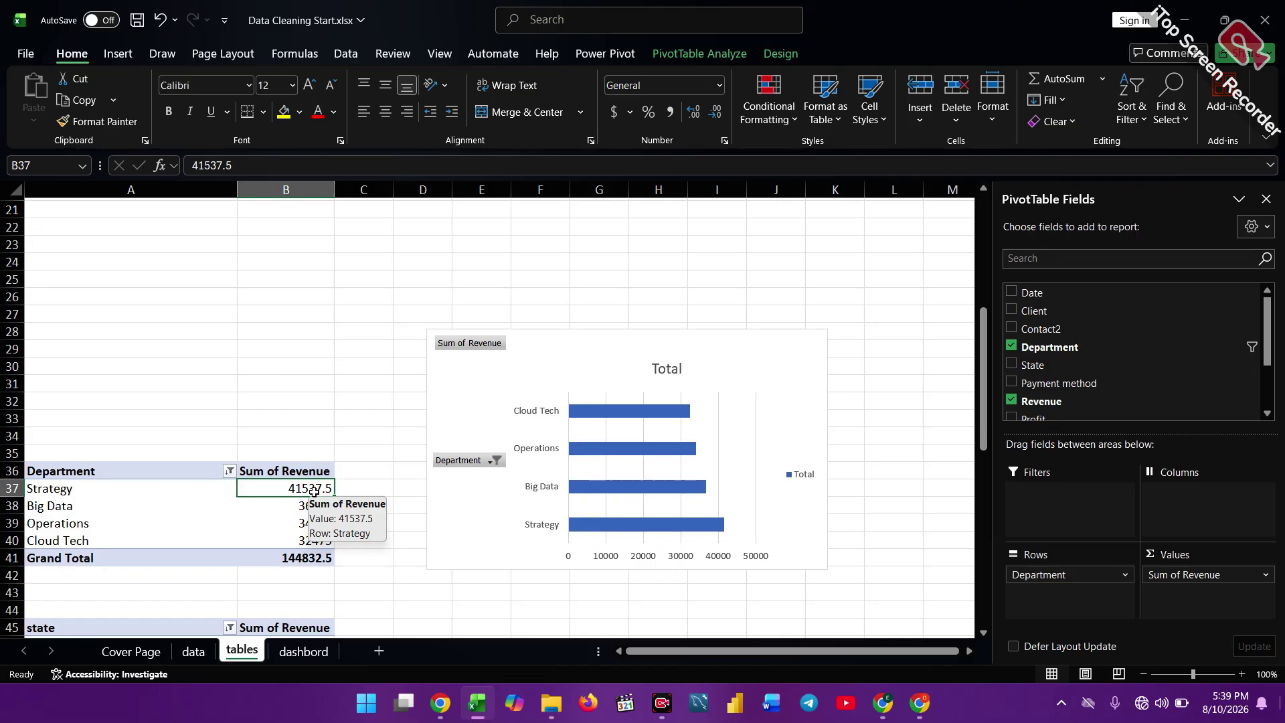
pyautogui.rightClick(315, 493)
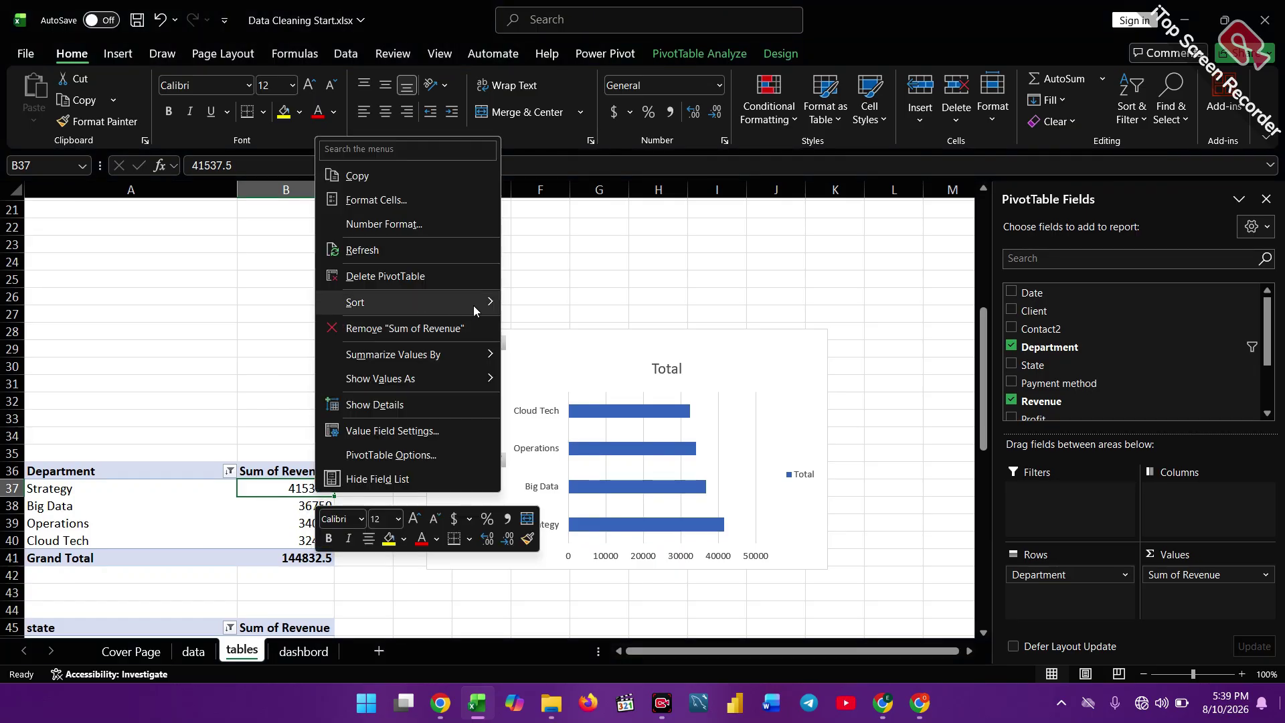
pyautogui.moveTo(477, 309)
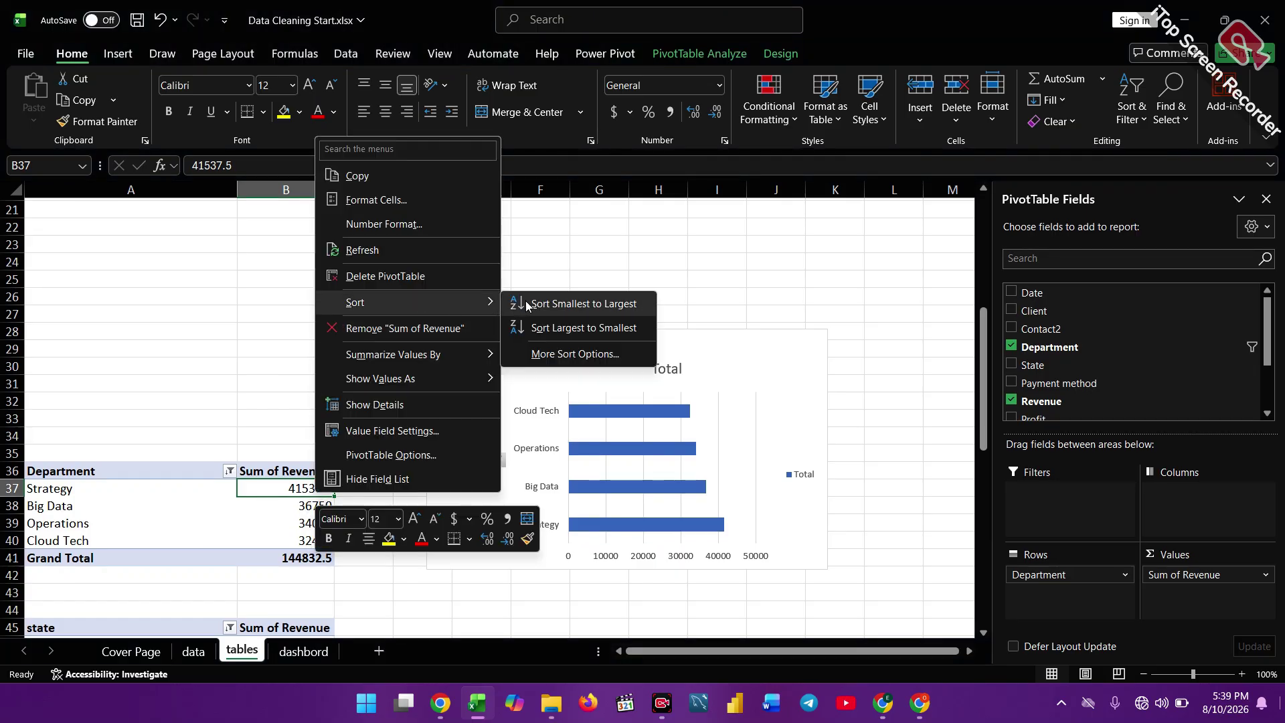
pyautogui.click(560, 306)
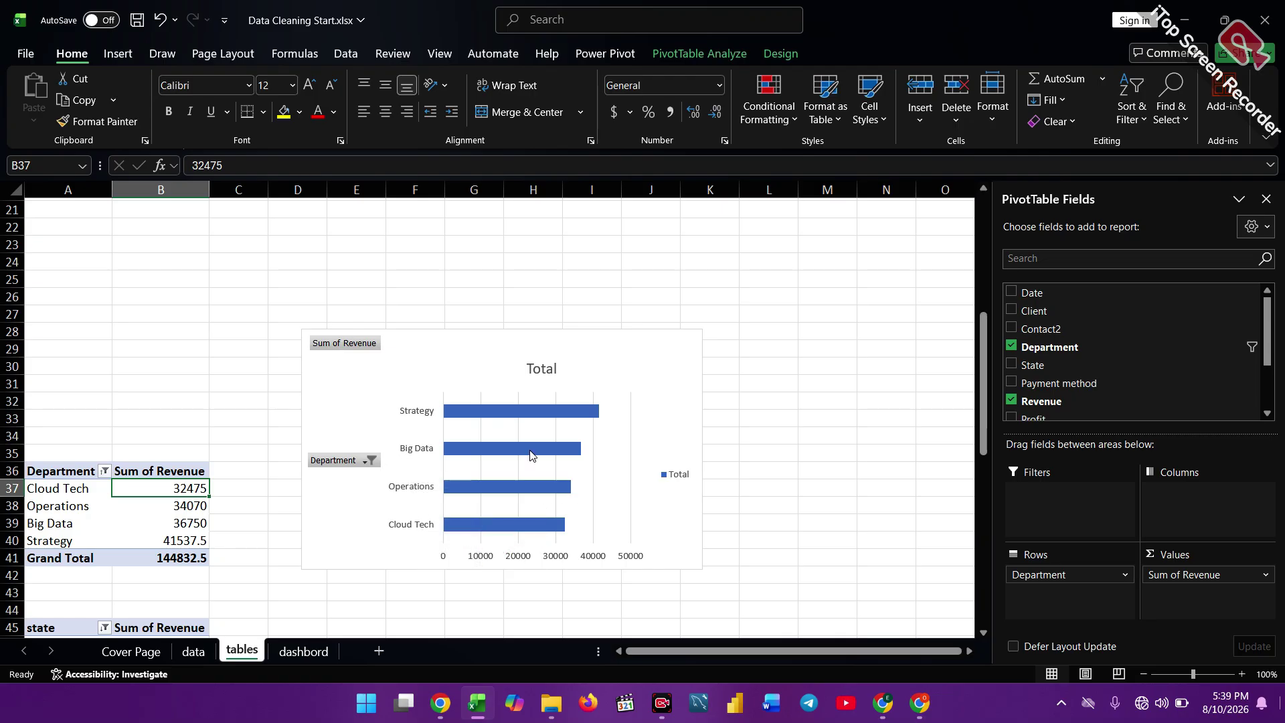
pyautogui.click(544, 366)
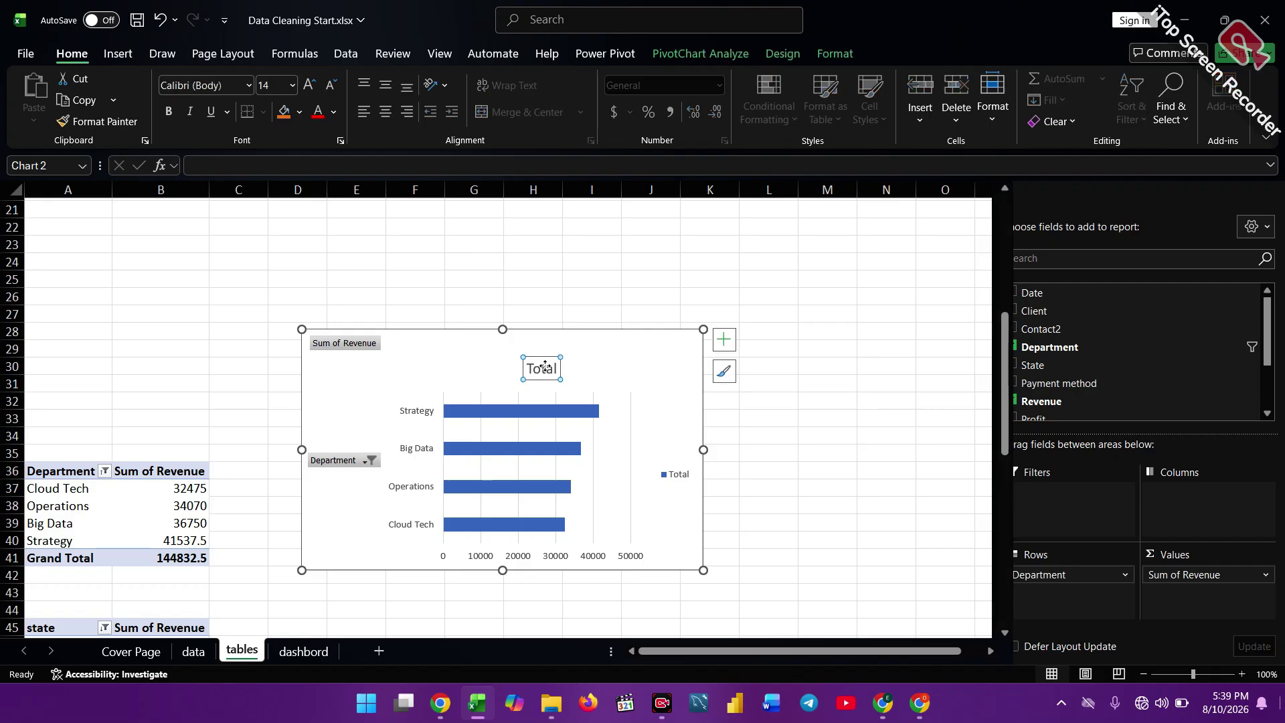
pyautogui.doubleClick(546, 367)
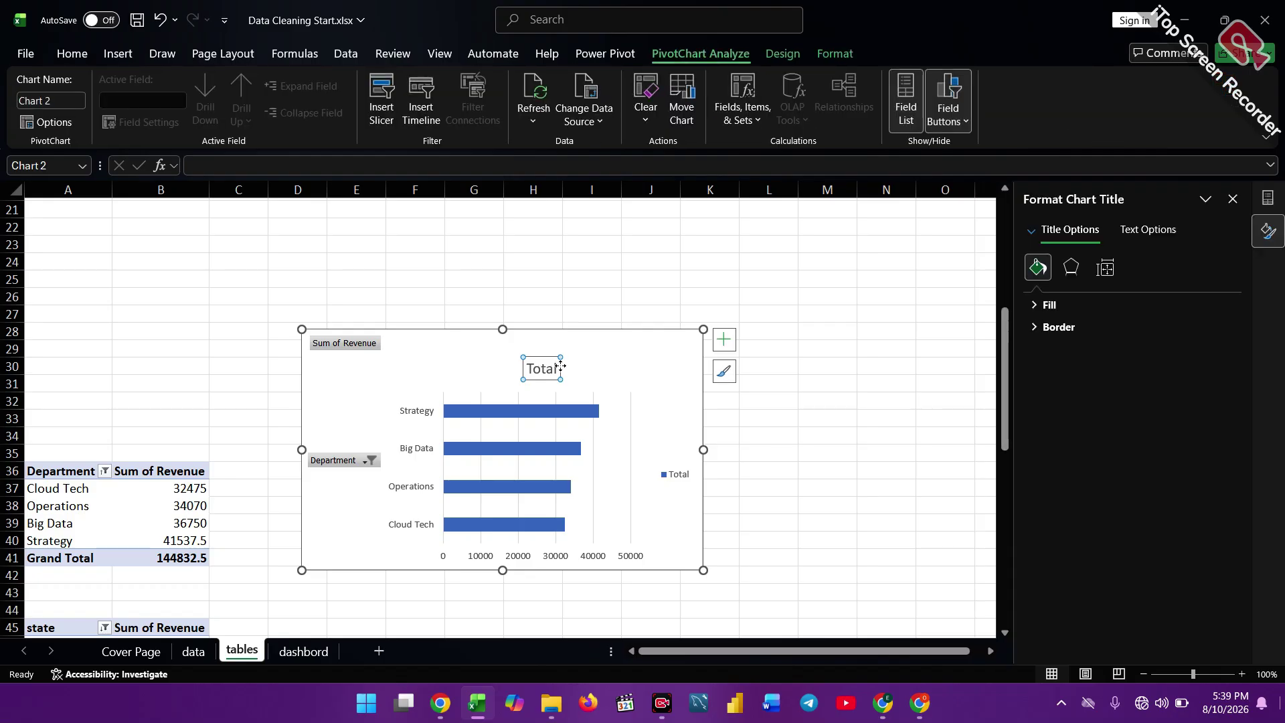
pyautogui.press('BackSpace')
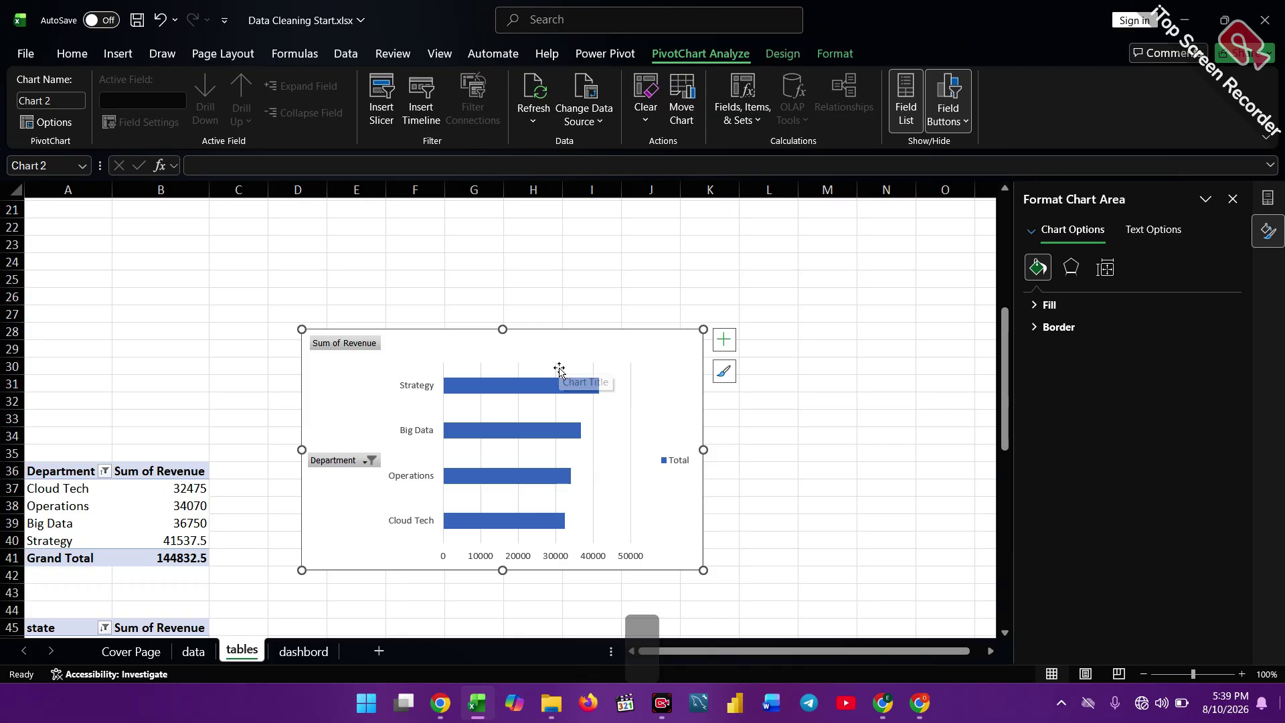
pyautogui.hotkey('ctrl', 'z')
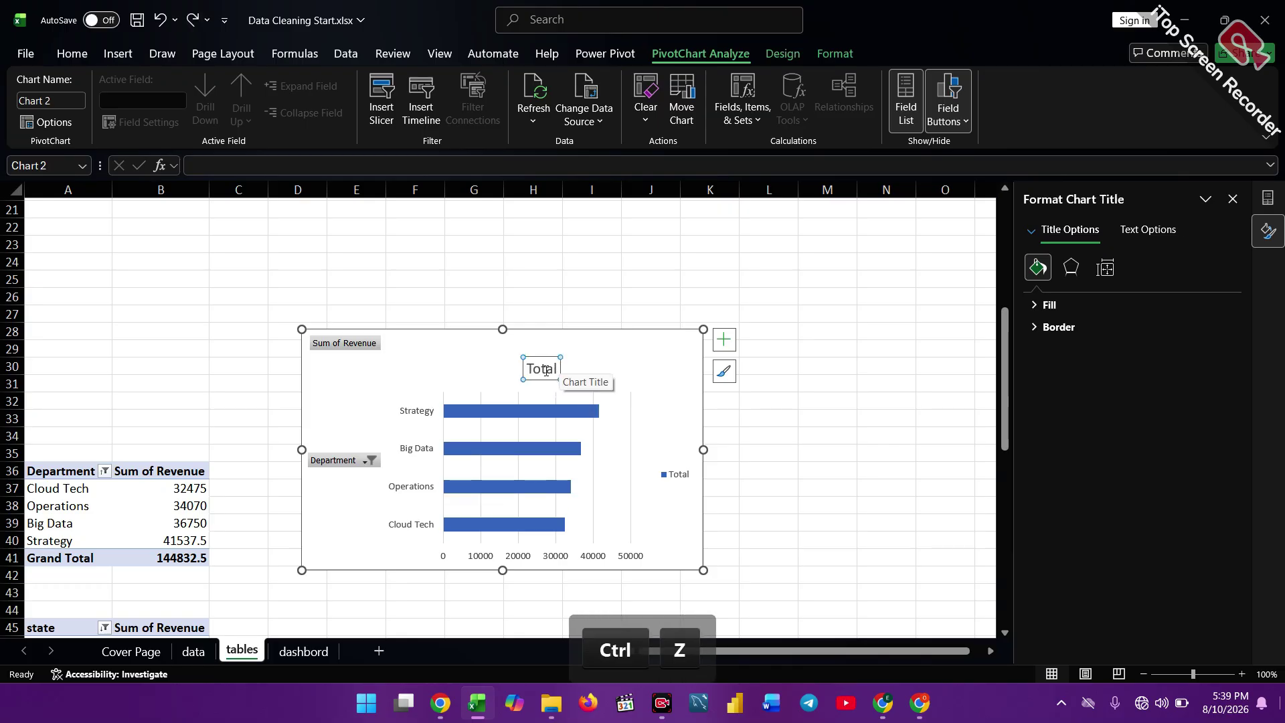
# Change the department bar chart's title to DEPT BY REVENUE.
pyautogui.doubleClick(546, 370)
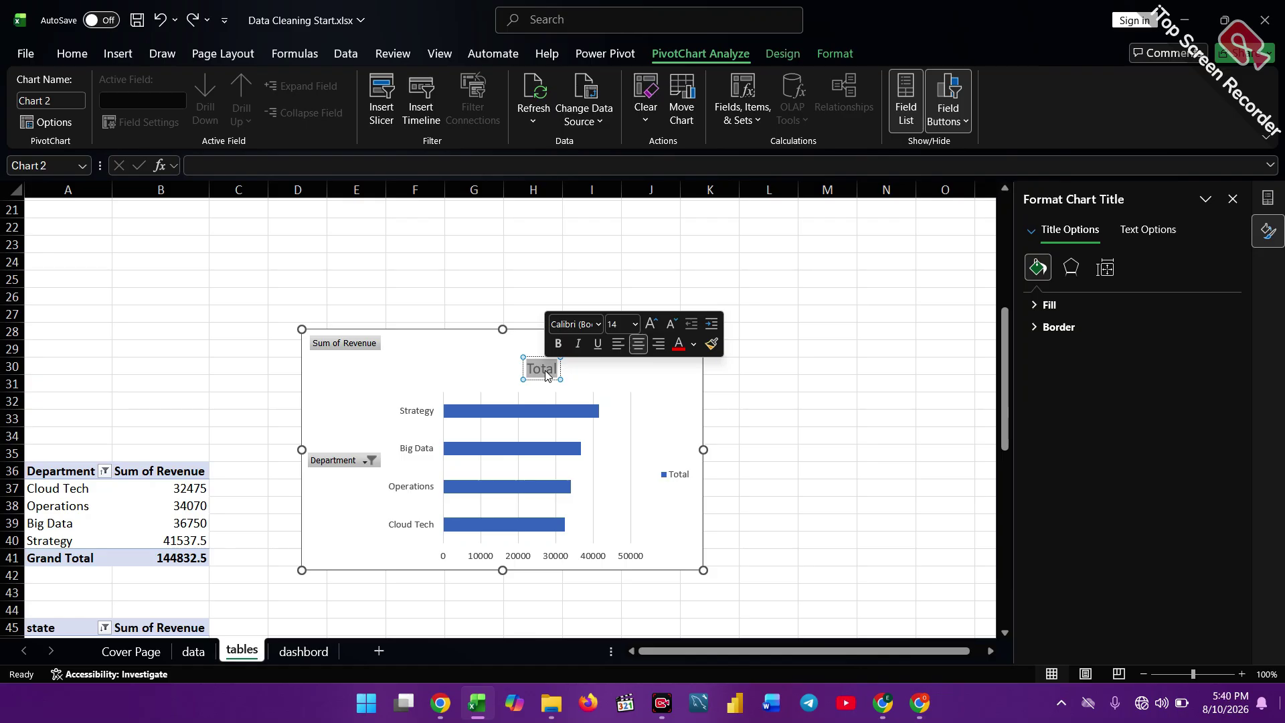
pyautogui.press('capslock')
pyautogui.write('DE')
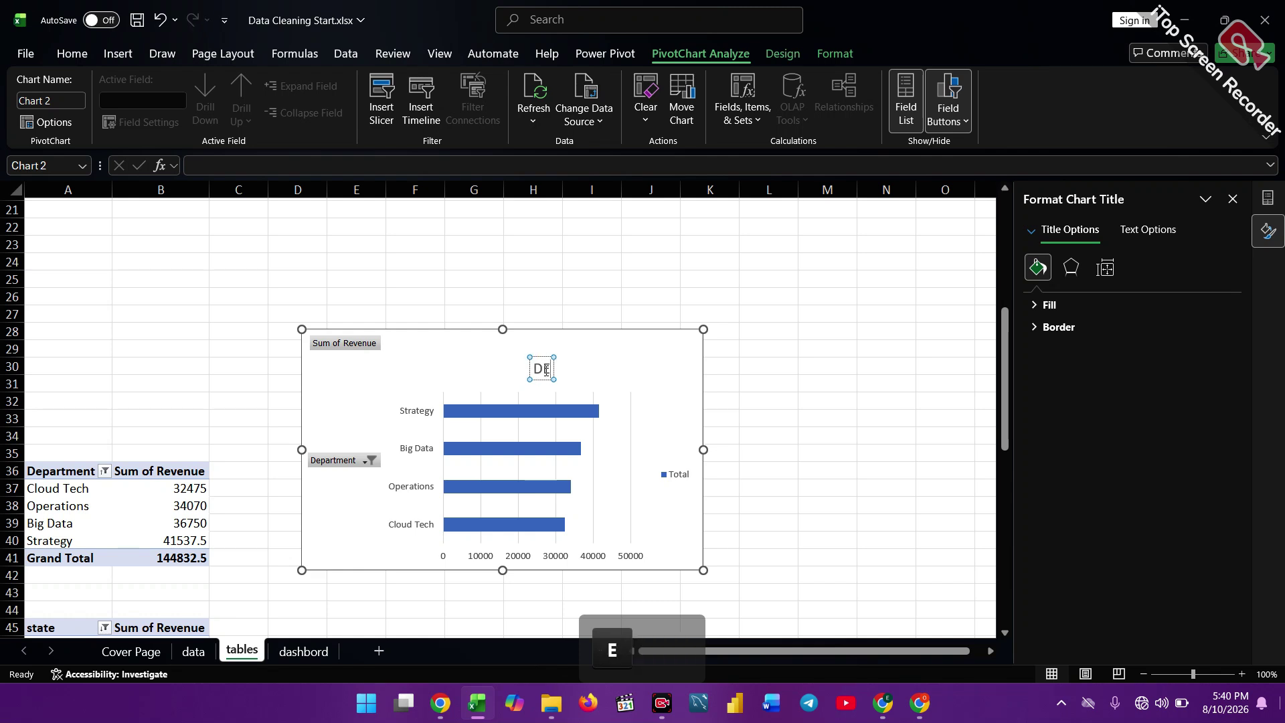
pyautogui.write('PT BY ')
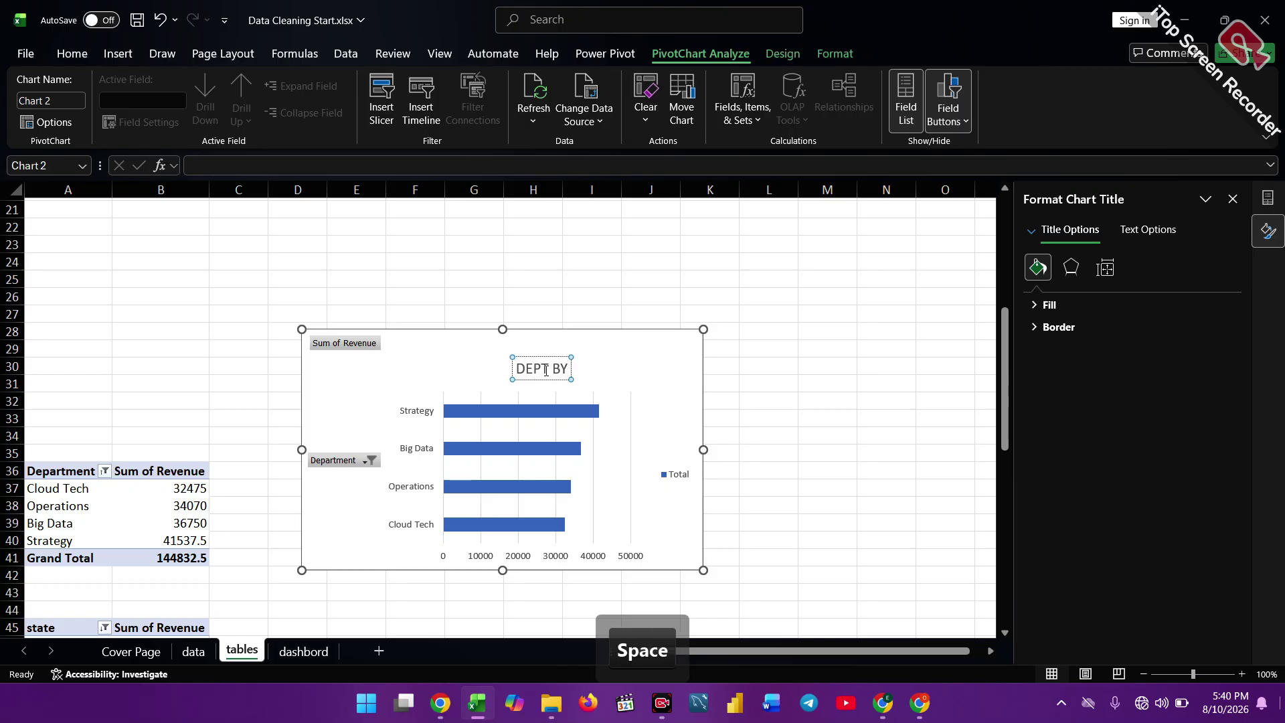
pyautogui.write('R')
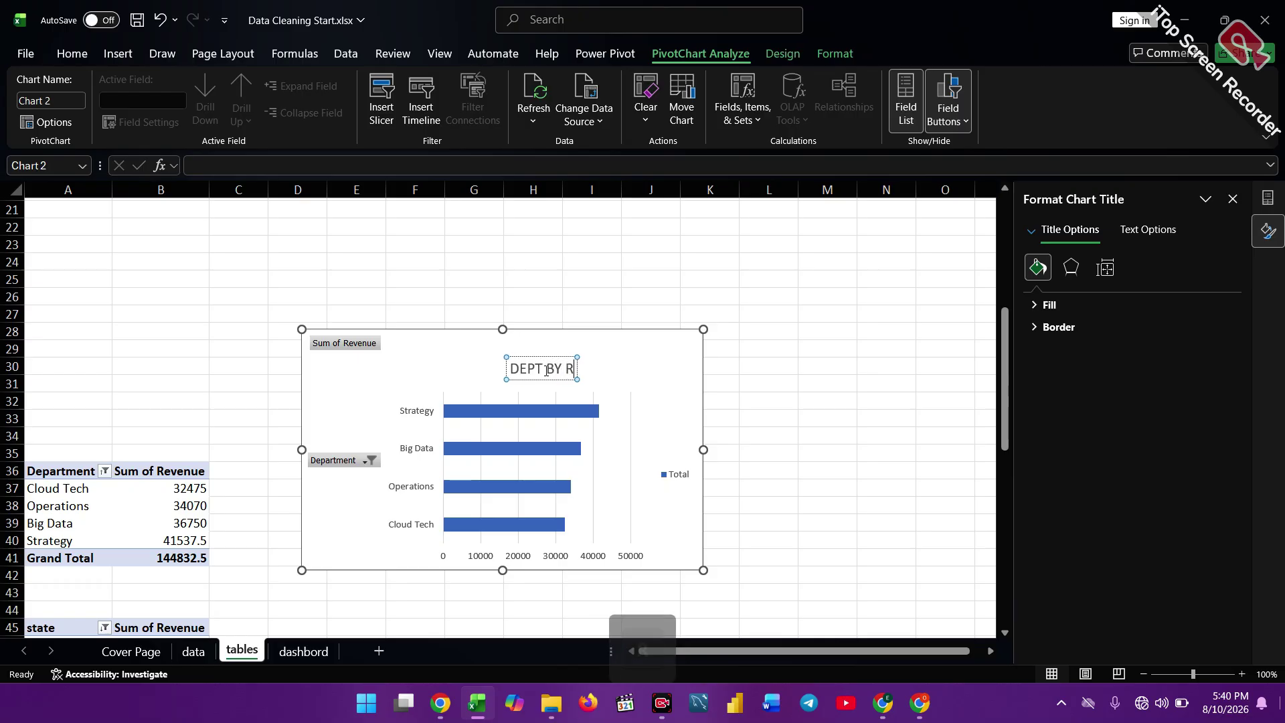
pyautogui.write('EVENUE')
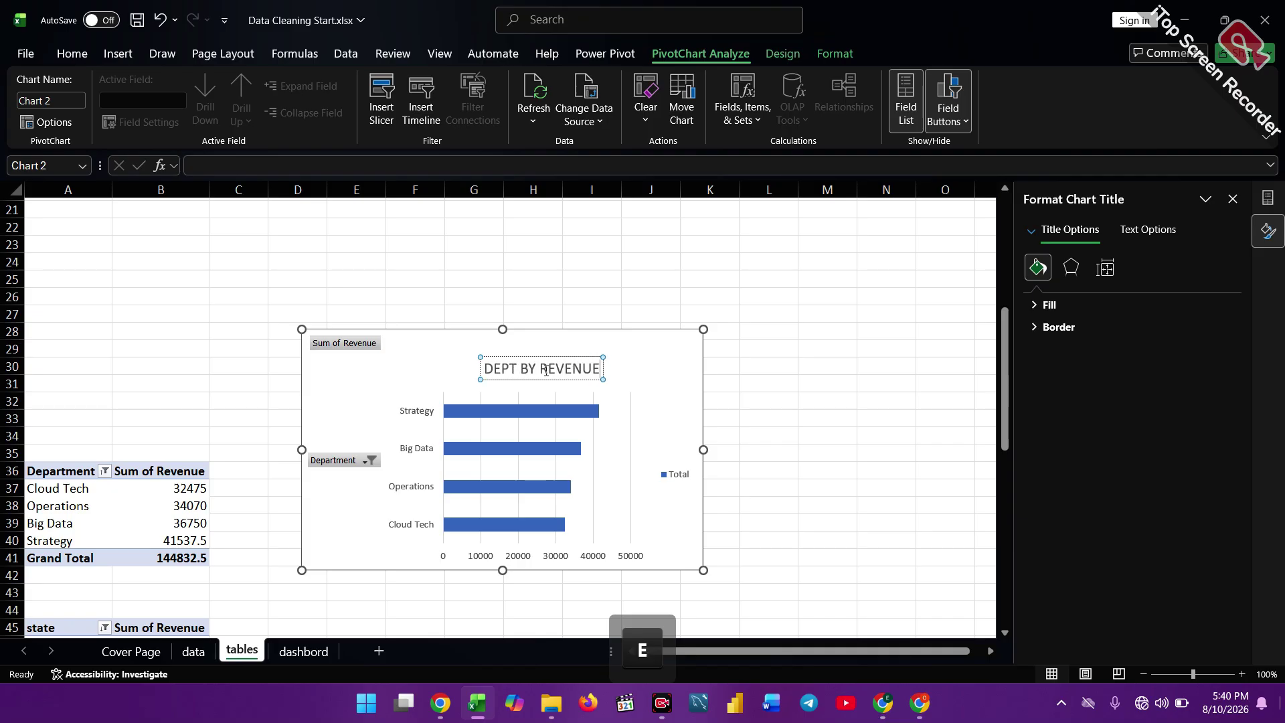
# Hide the value field button and remove the gridlines on the DEPT BY REVENUE chart.
pyautogui.click(356, 344)
pyautogui.rightClick(356, 344)
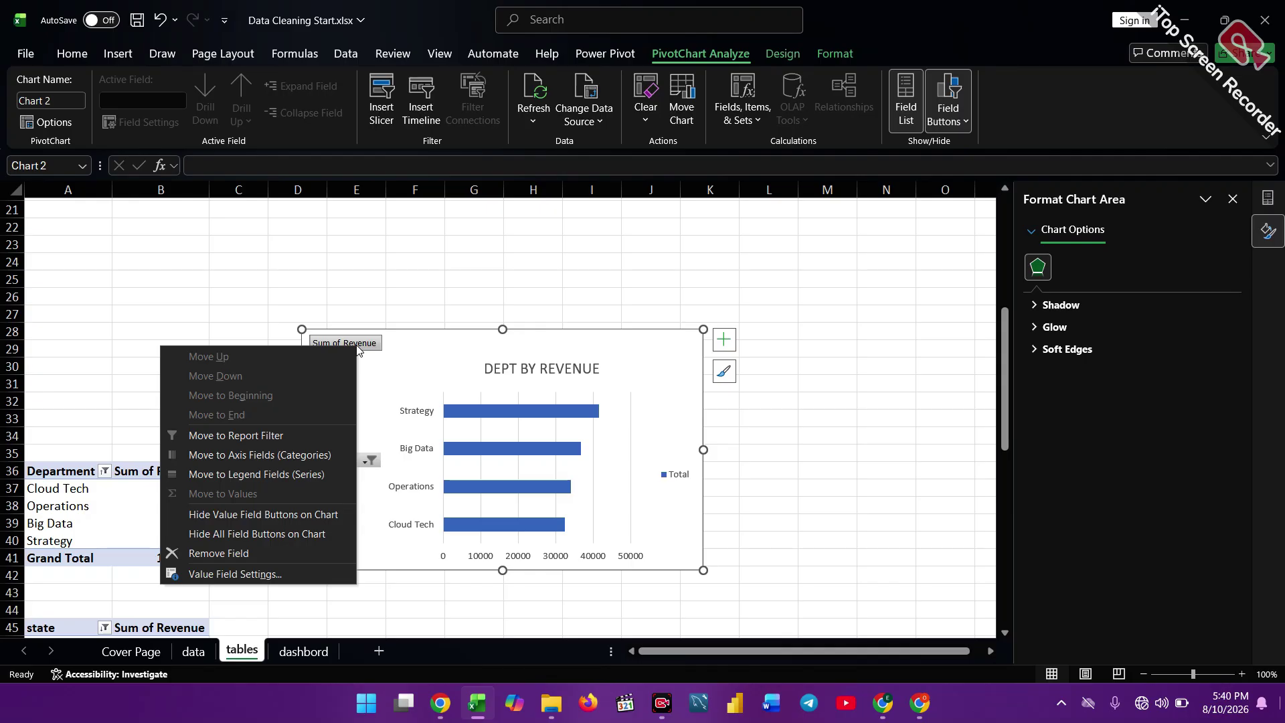
pyautogui.click(276, 513)
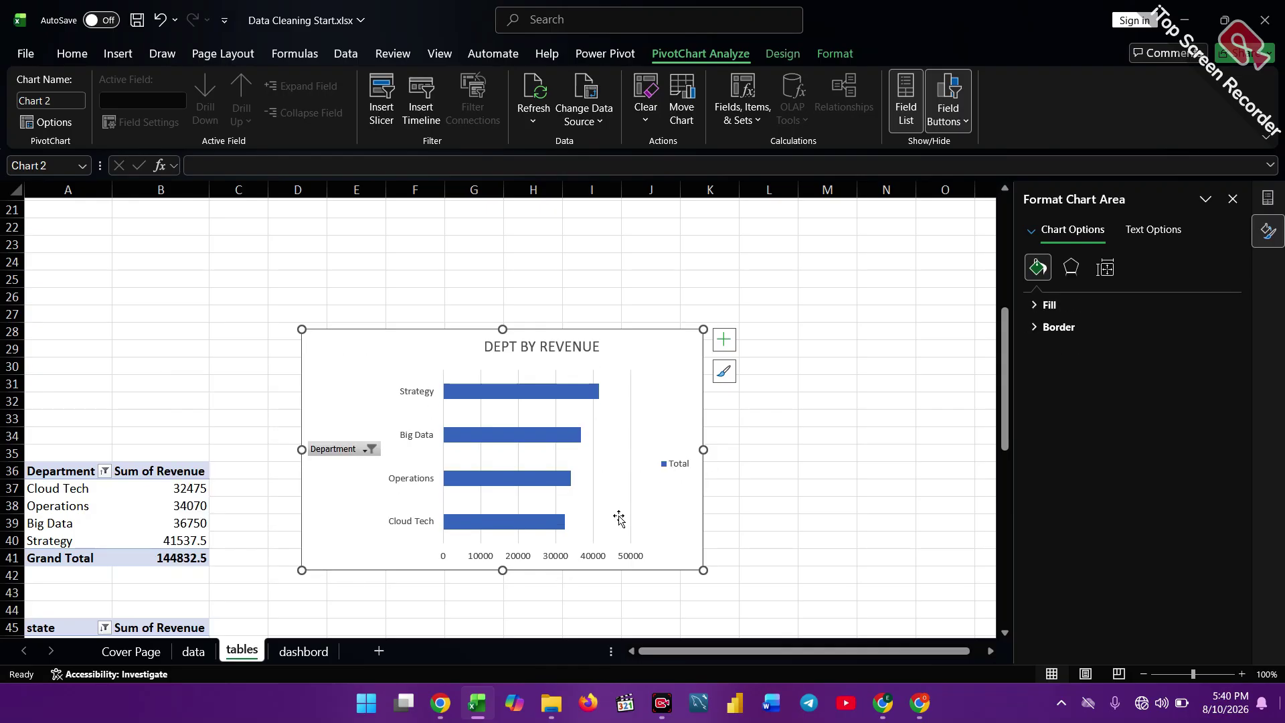
pyautogui.click(724, 341)
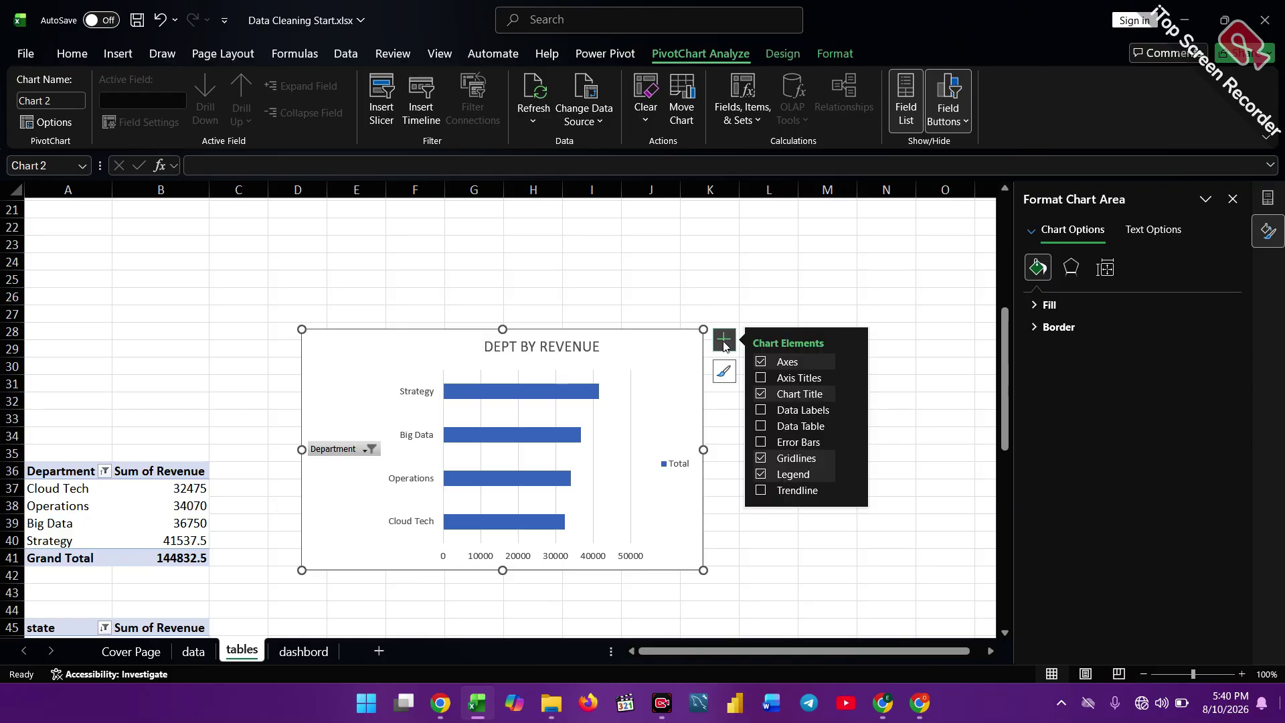
pyautogui.click(761, 458)
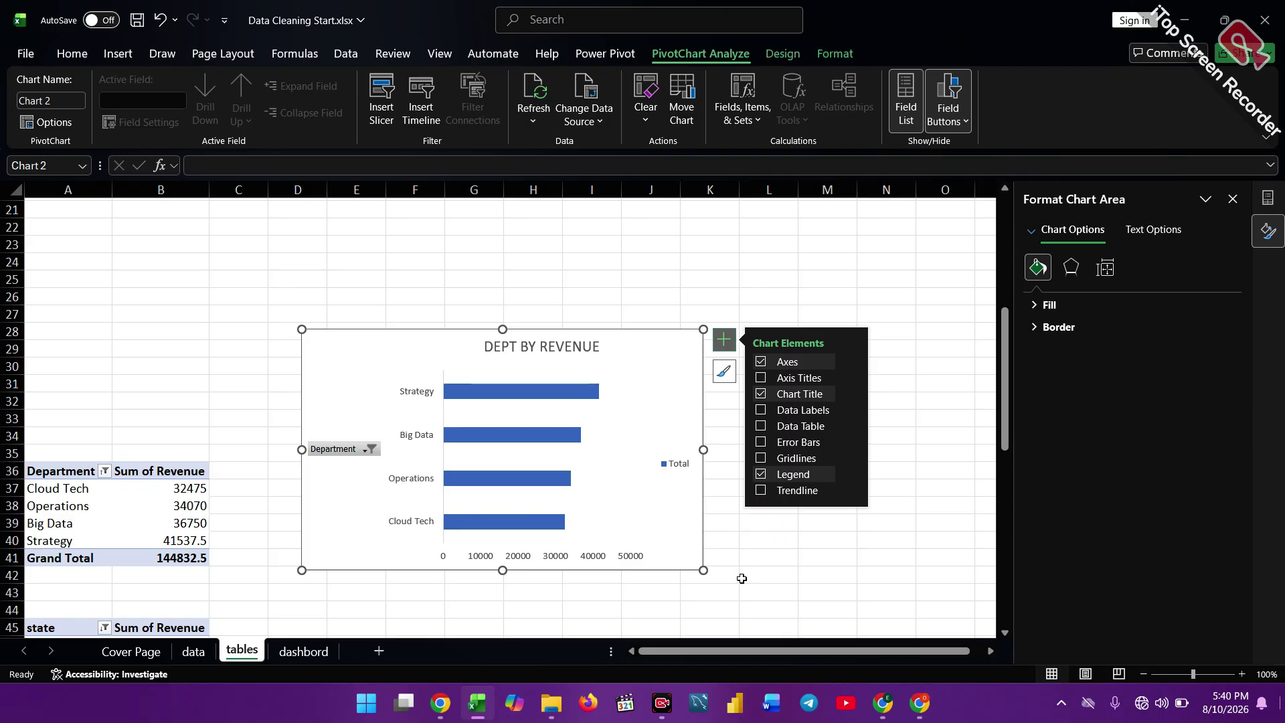
pyautogui.click(843, 594)
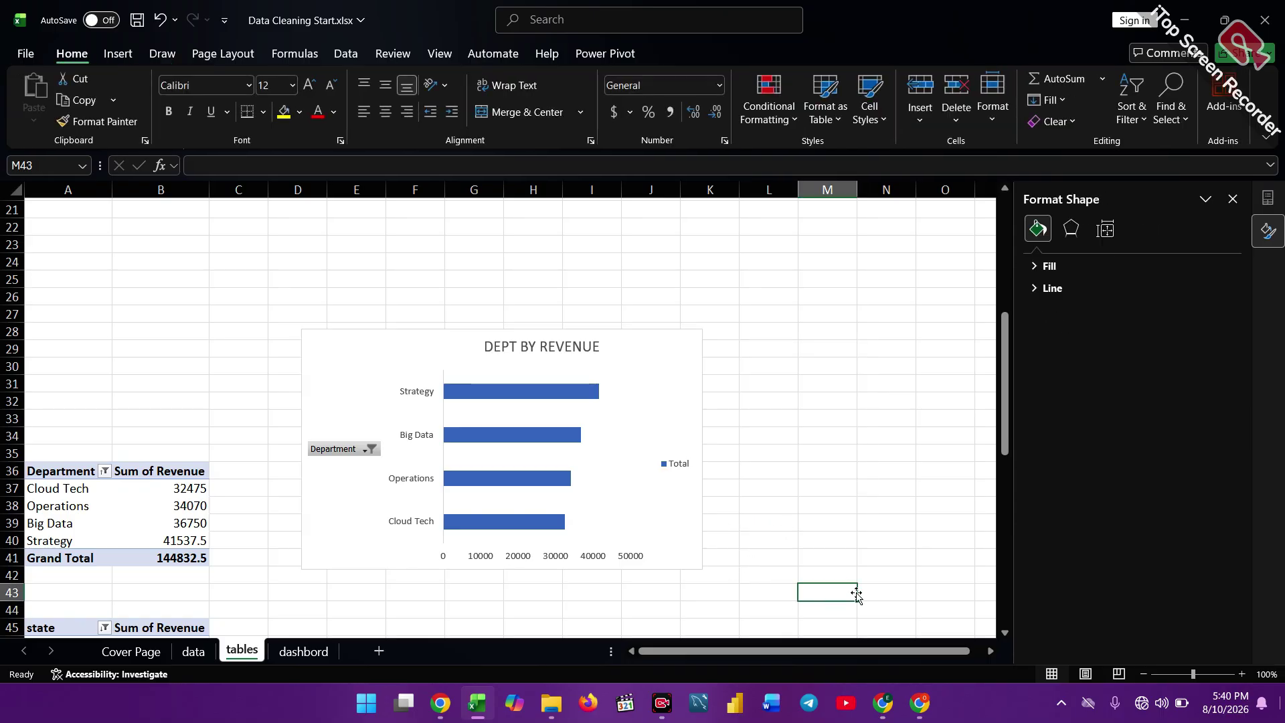
# Try to insert a Treemap chart from the state pivot table.
pyautogui.scroll(-1, 857, 596)
pyautogui.scroll(-3, 856, 595)
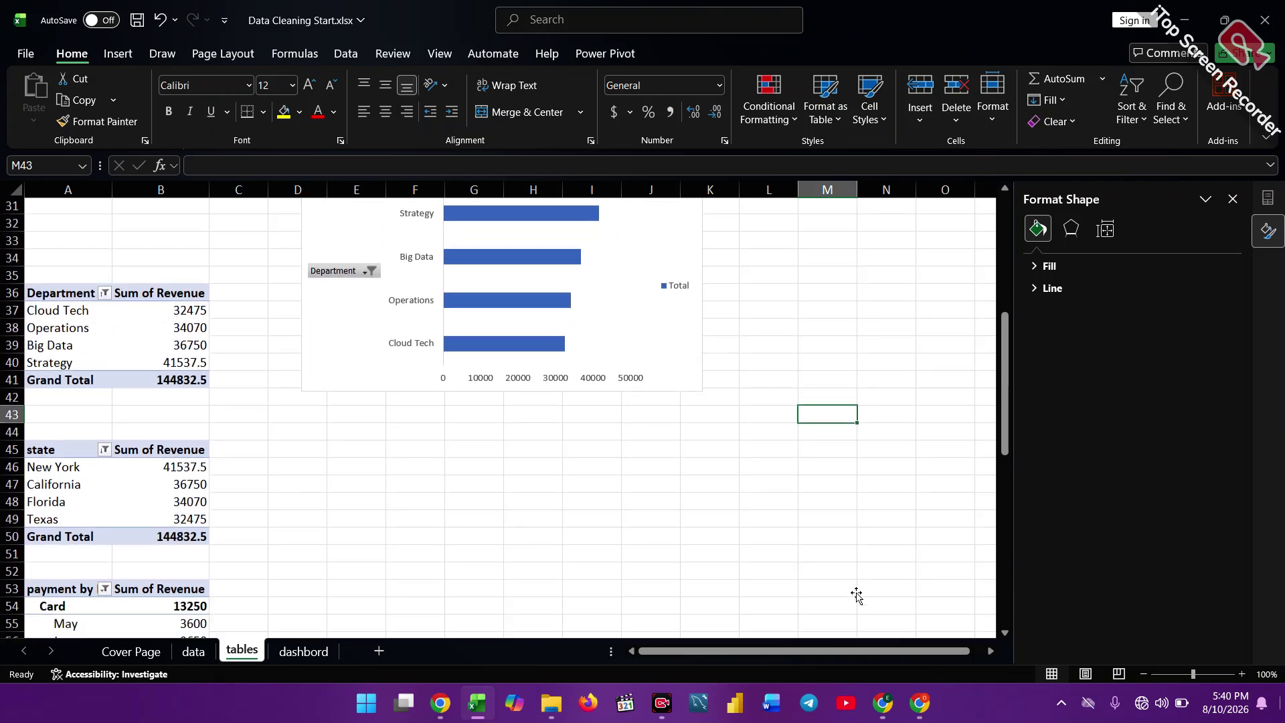
pyautogui.click(170, 493)
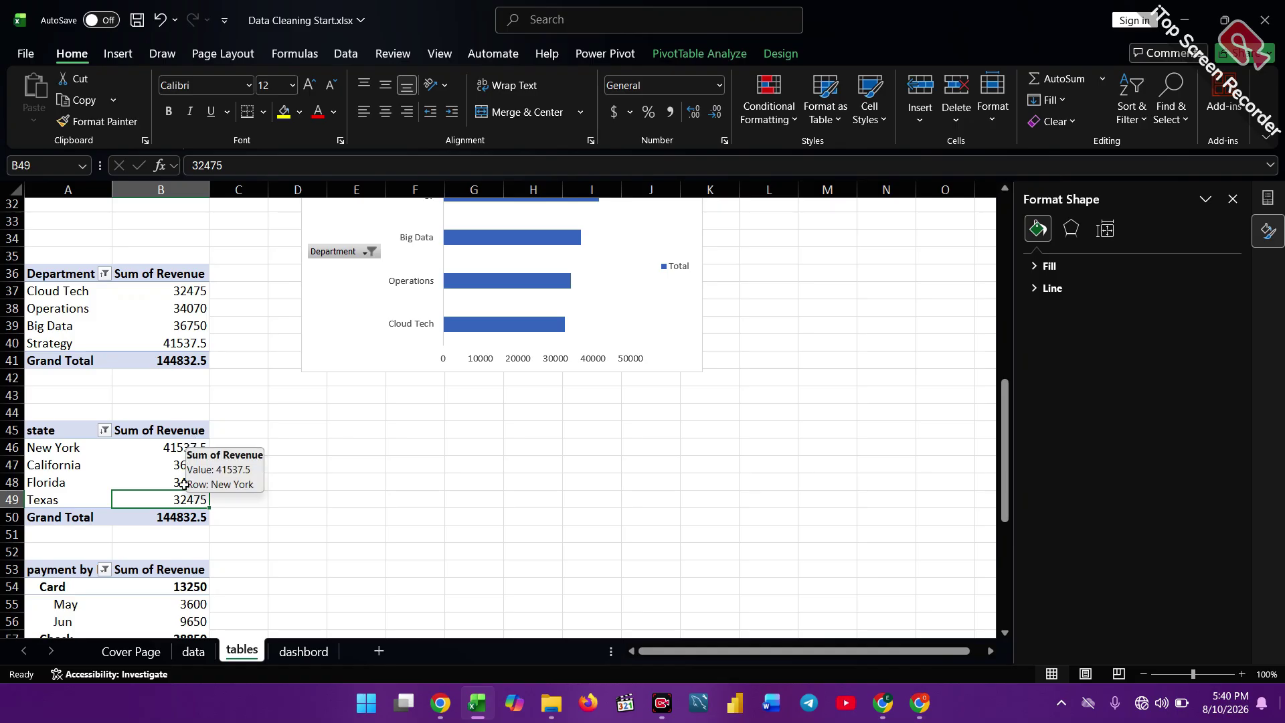
pyautogui.click(175, 532)
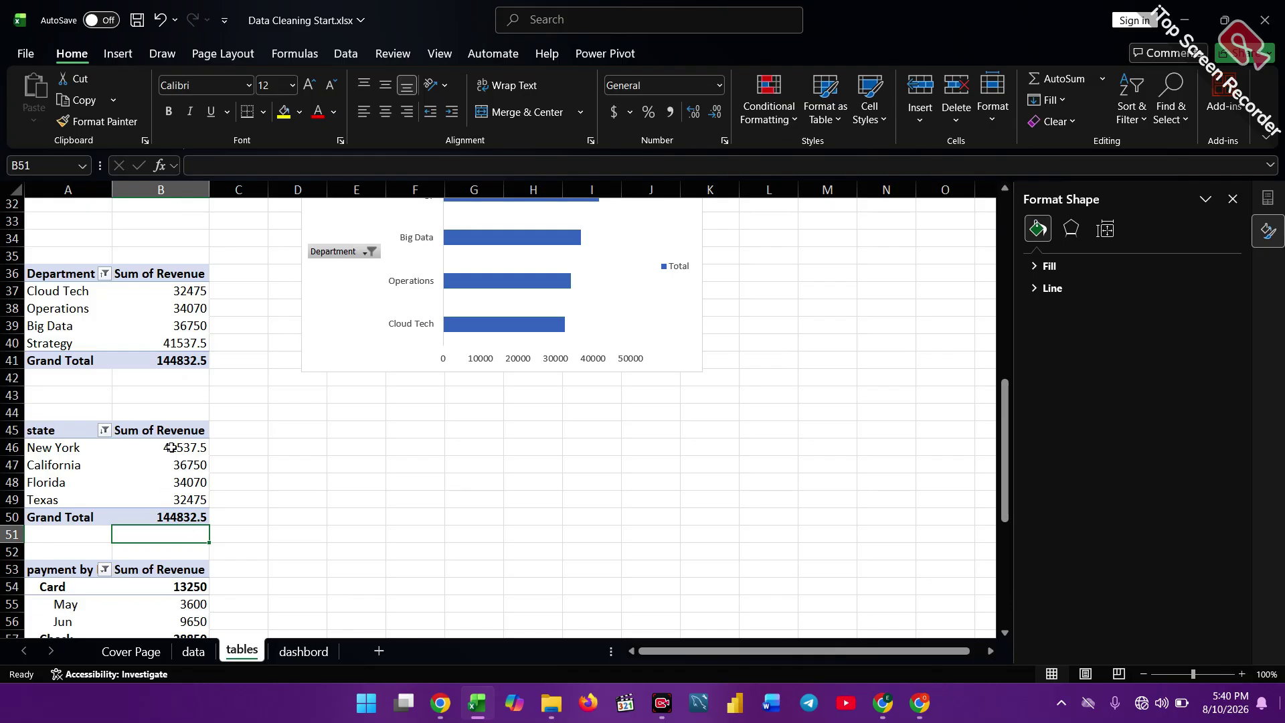
pyautogui.click(198, 436)
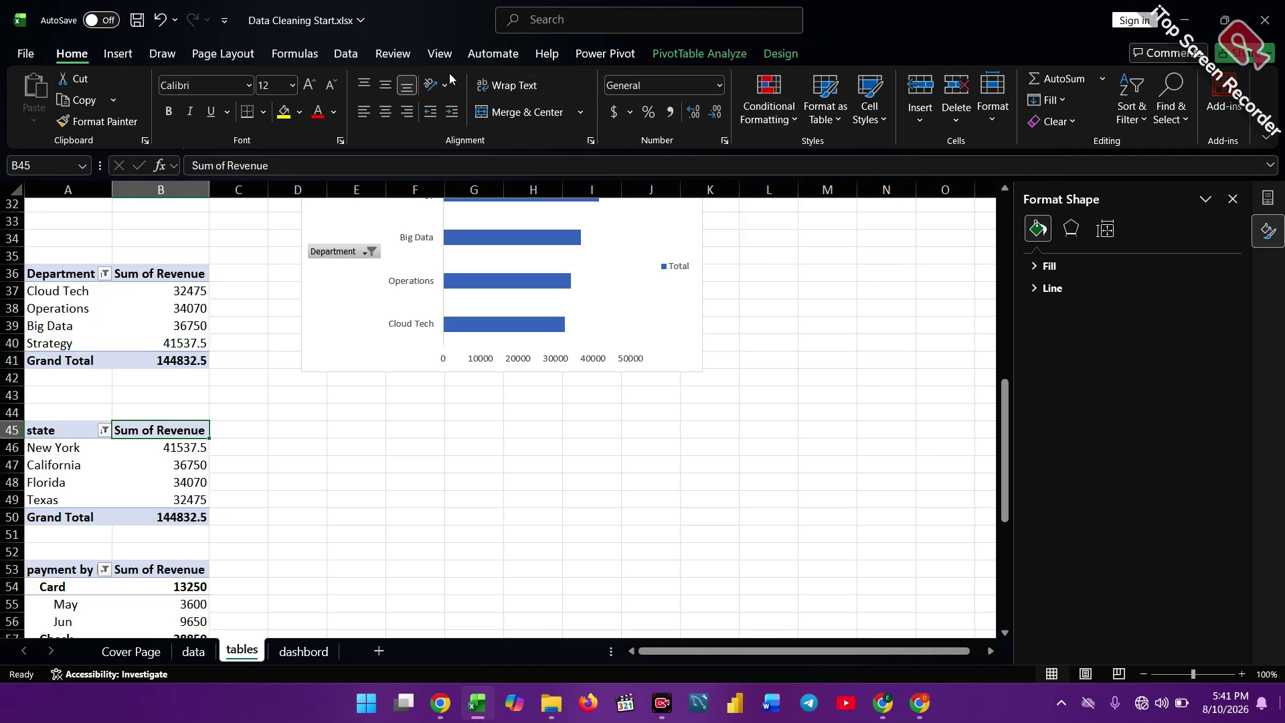
pyautogui.click(191, 477)
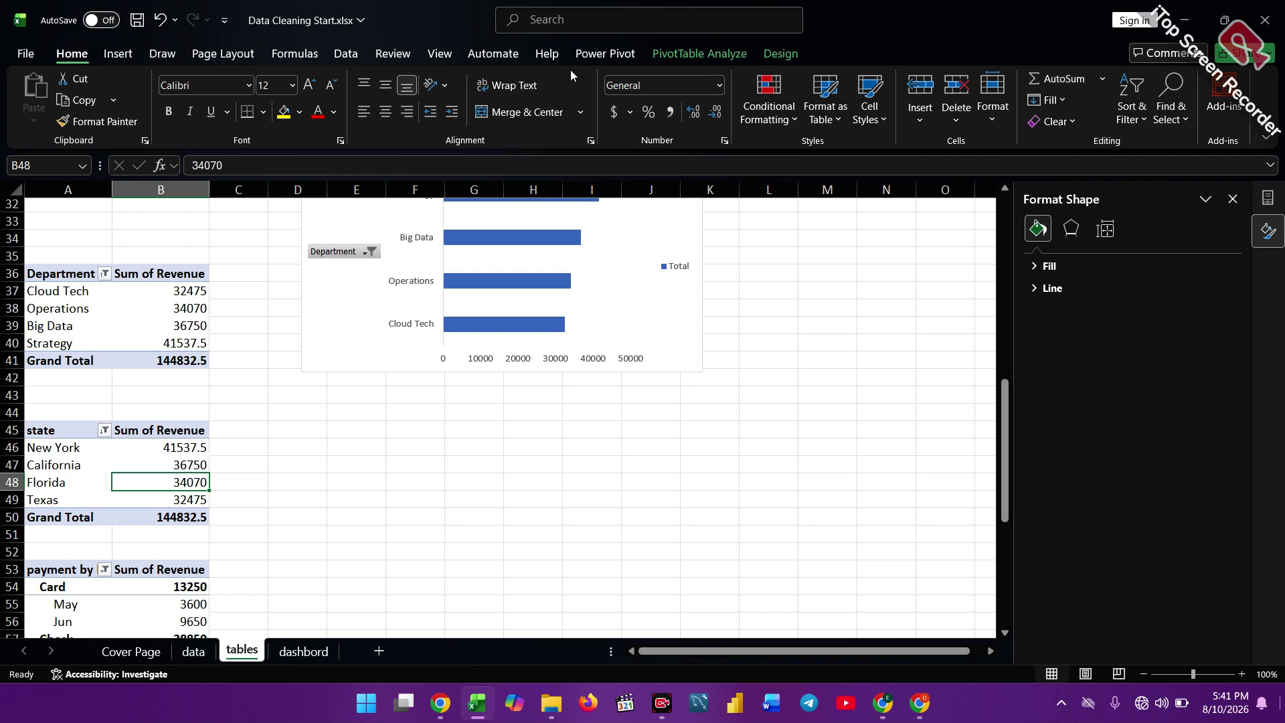
pyautogui.click(121, 56)
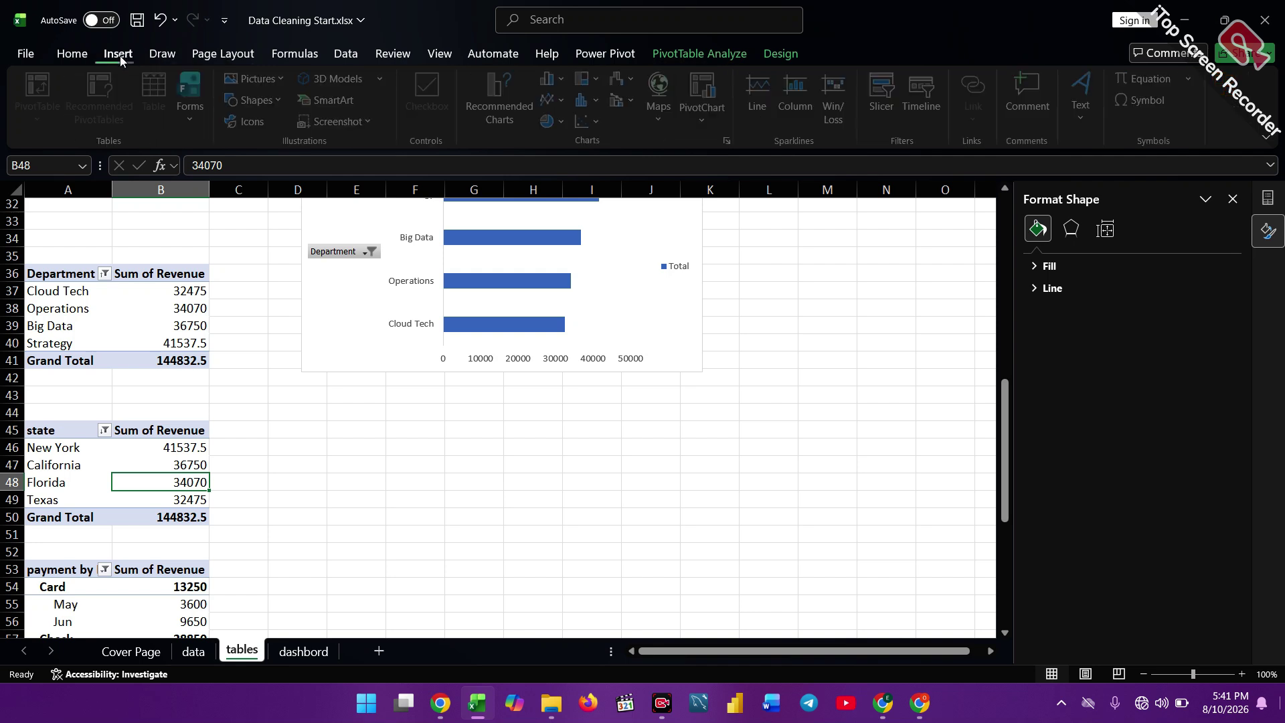
pyautogui.click(499, 99)
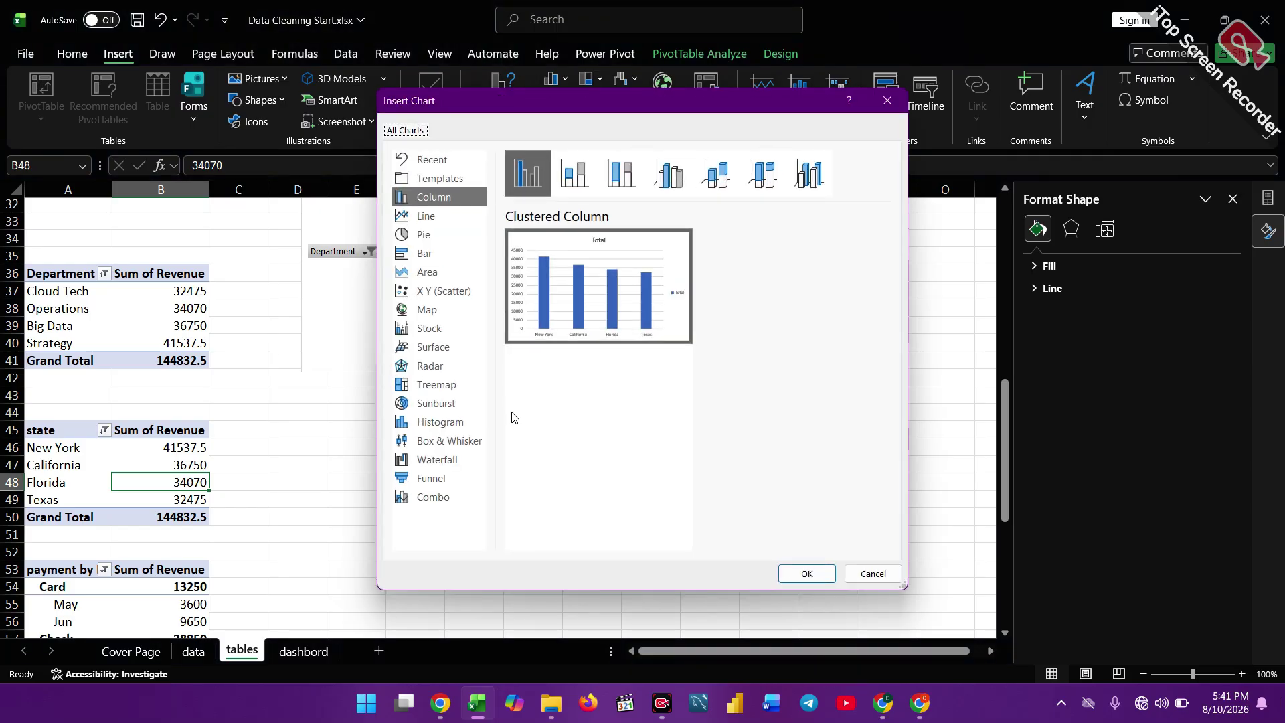
pyautogui.click(451, 384)
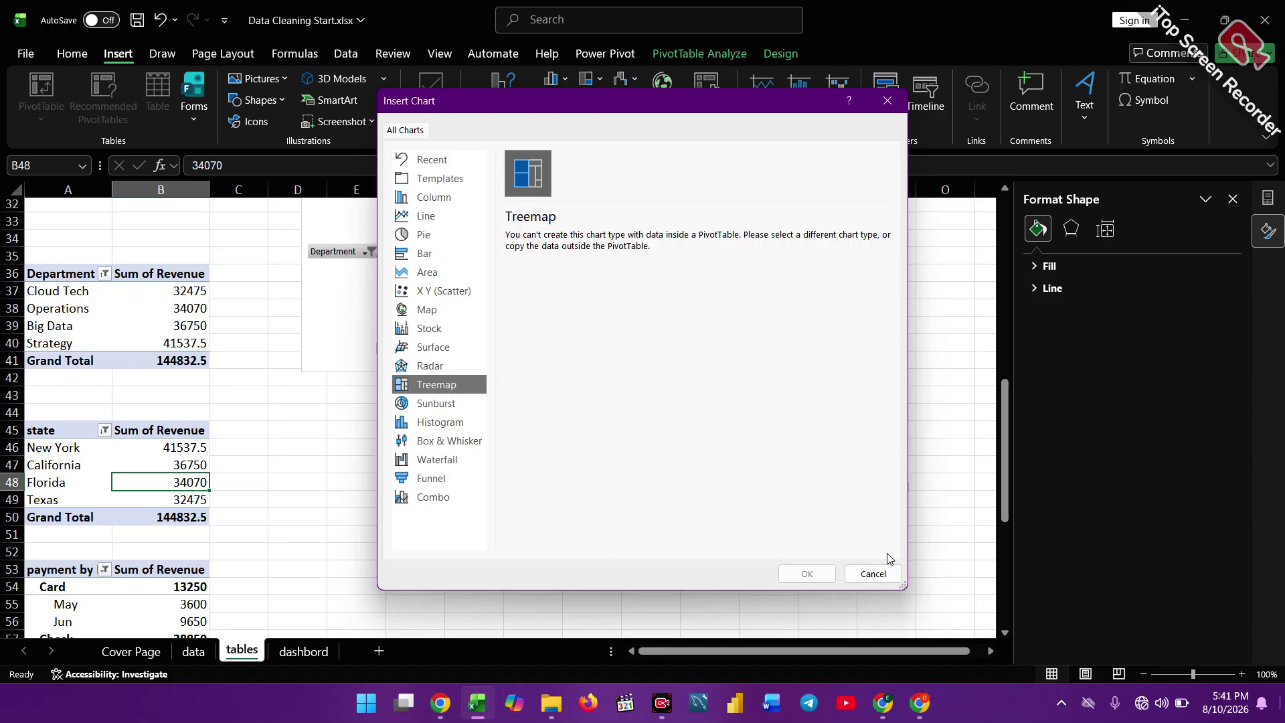
pyautogui.click(873, 572)
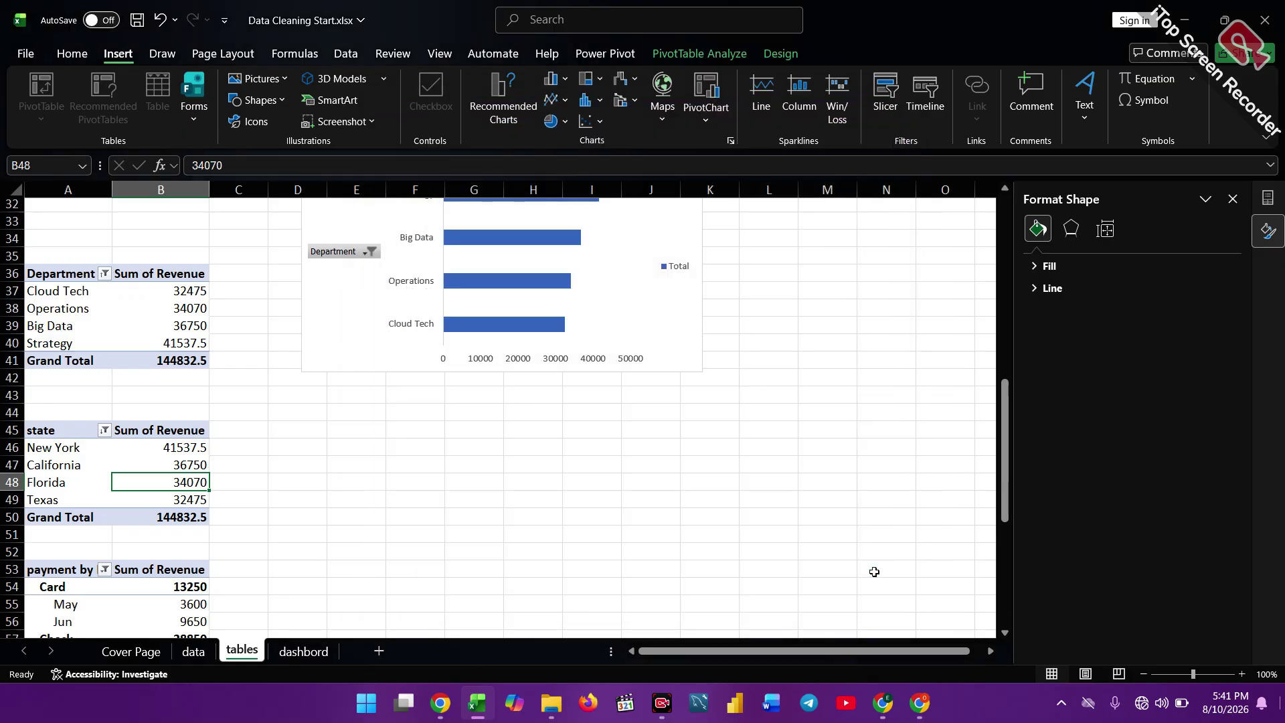
# Link cell D45 to the state pivot table's row header with the formula =A45.
pyautogui.click(291, 430)
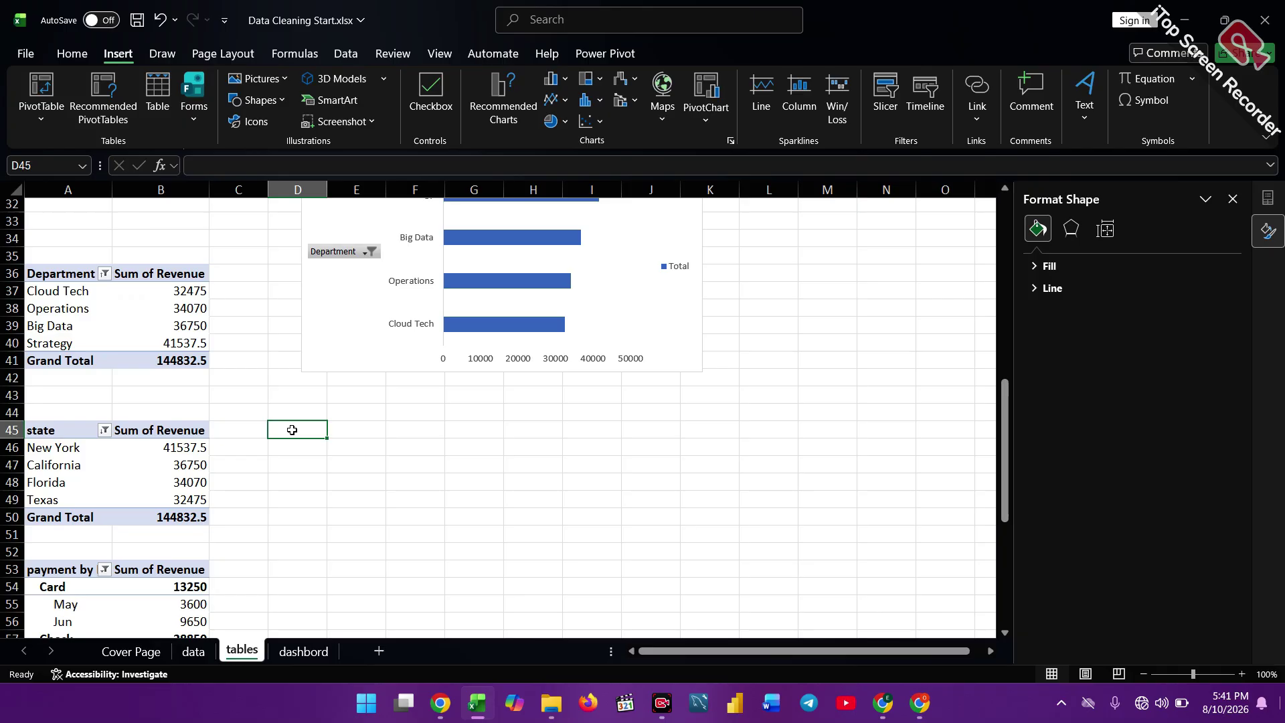
pyautogui.write('=')
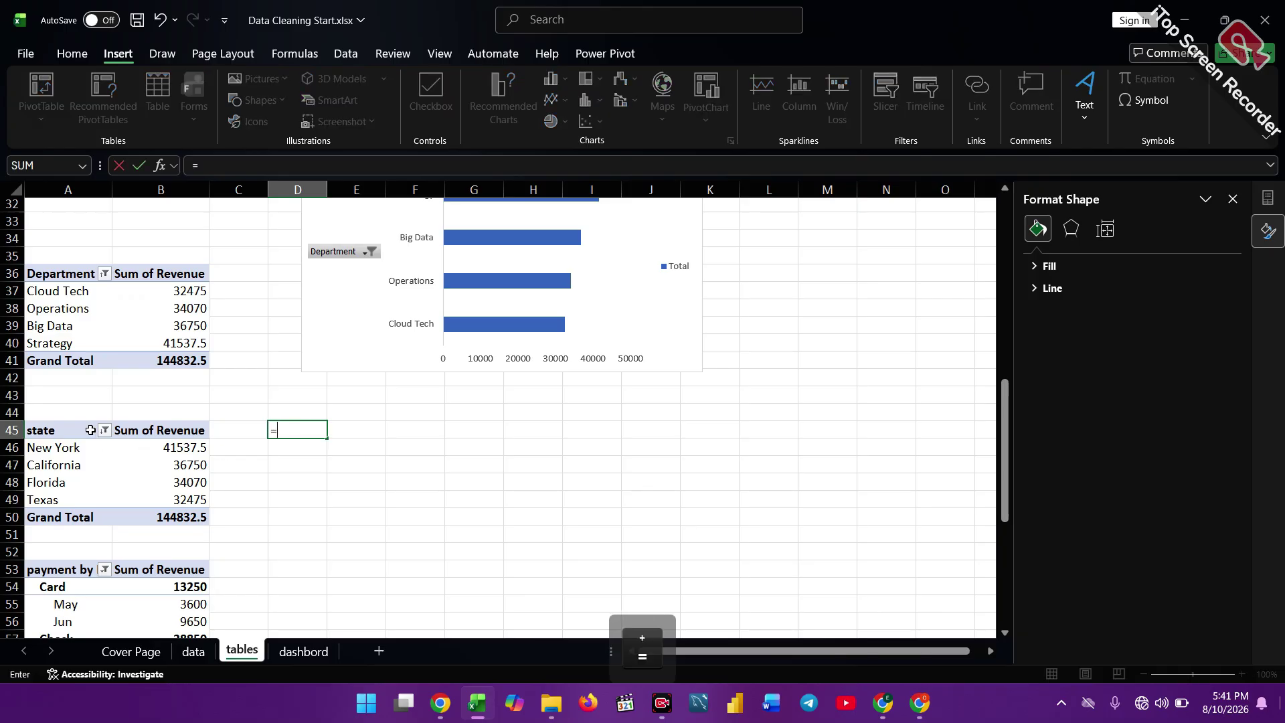
pyautogui.click(110, 436)
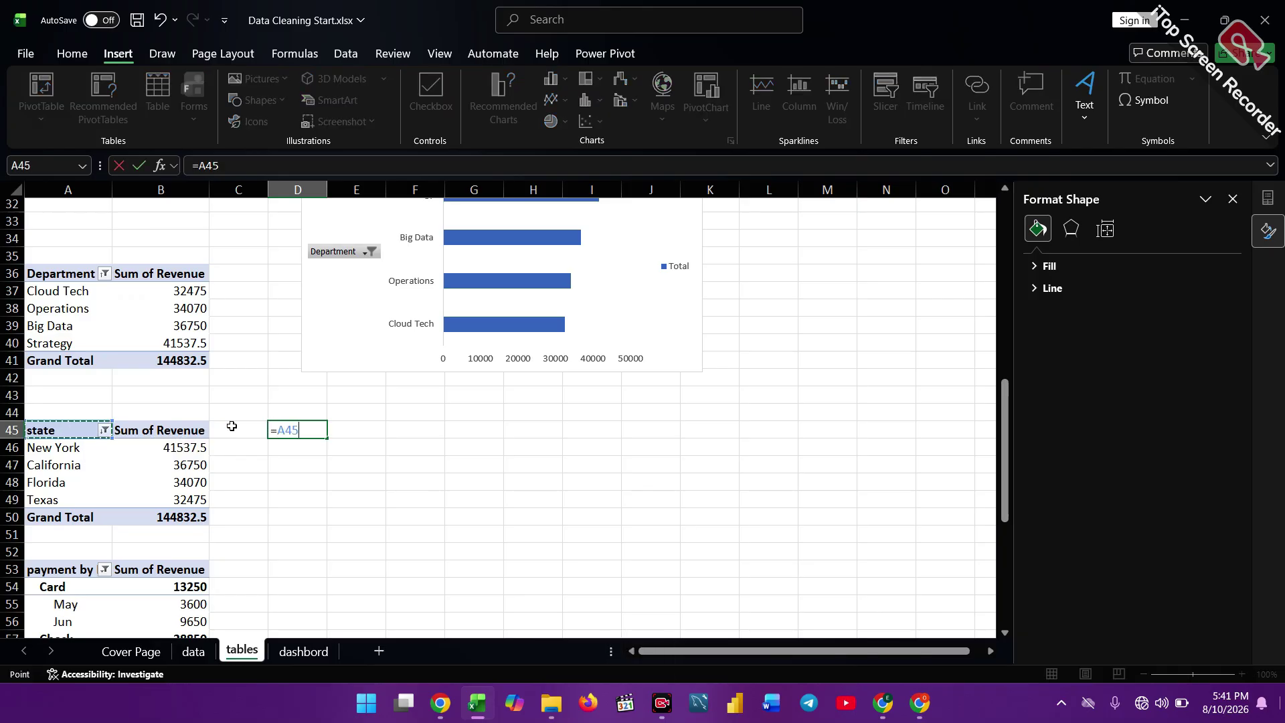
pyautogui.press('Return')
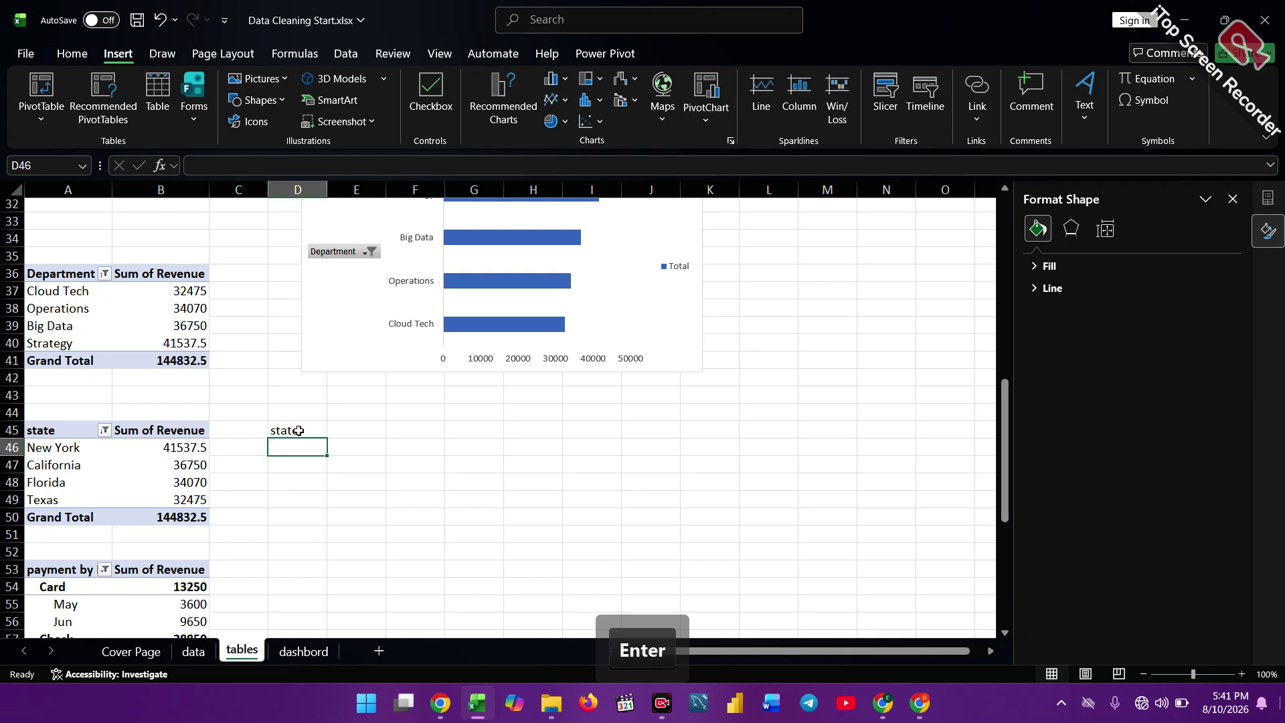
# Fill the reference formula in D45 across D45:E50 and insert a Treemap chart from that range.
pyautogui.click(302, 432)
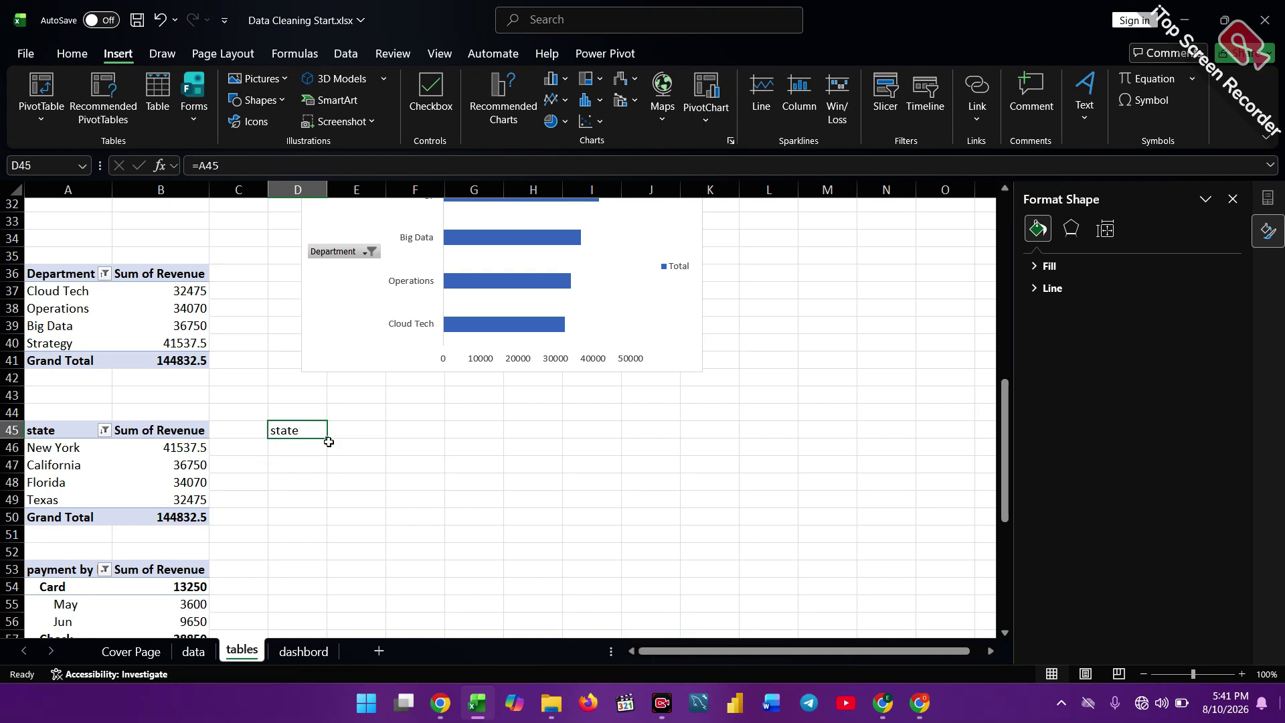
pyautogui.moveTo(325, 437); pyautogui.dragTo(381, 530)
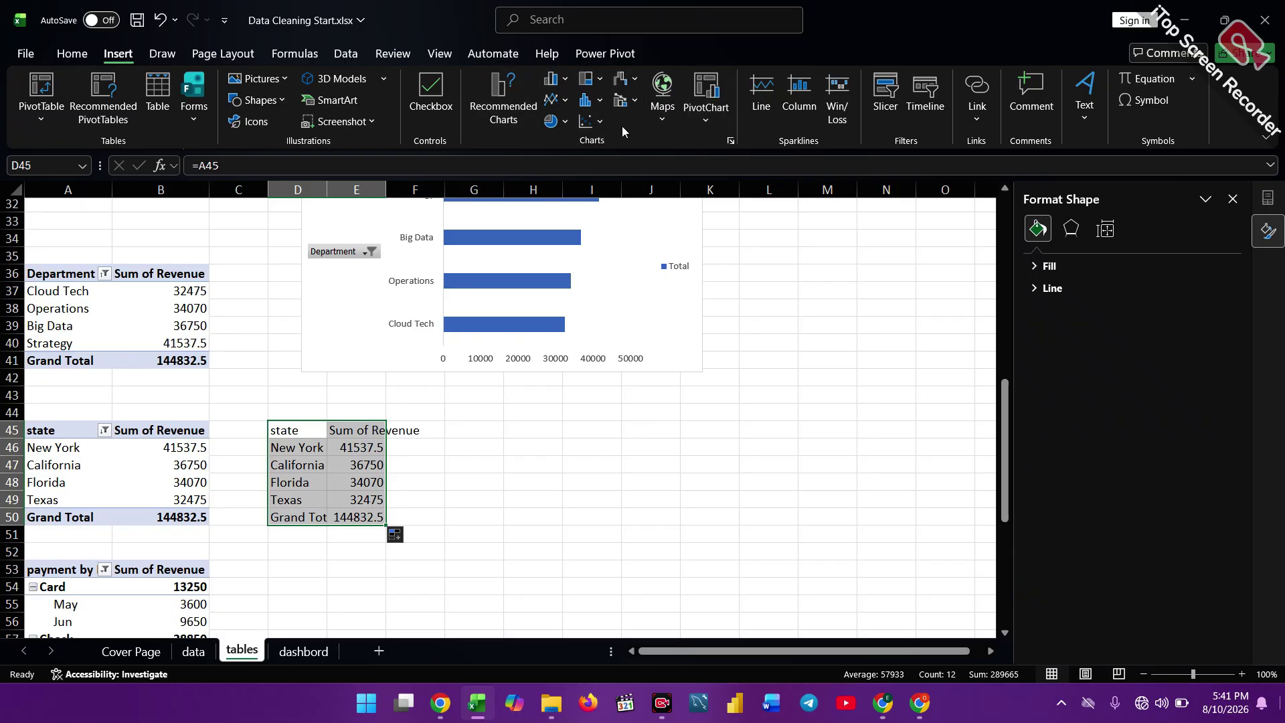
pyautogui.click(599, 84)
pyautogui.click(600, 137)
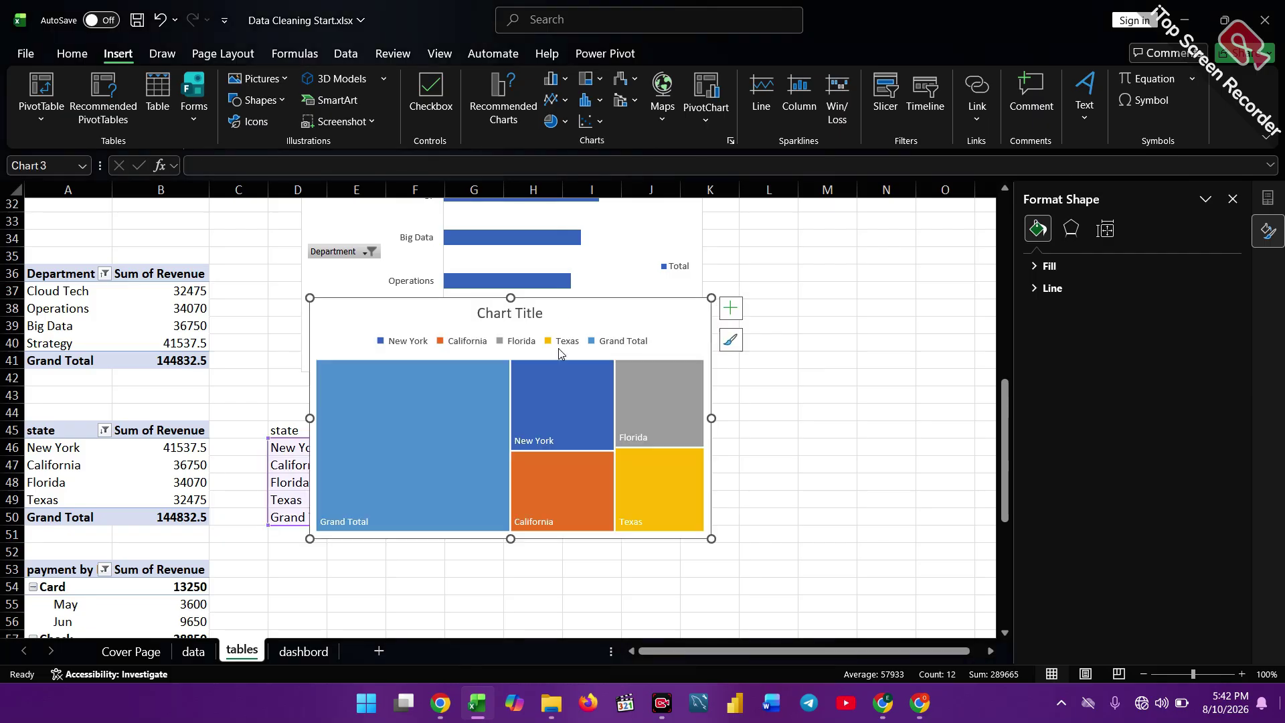
# Move the treemap clear of the copied state table and shrink it to about 4.48" wide by 2.75" high.
pyautogui.moveTo(358, 306); pyautogui.dragTo(519, 356)
pyautogui.click(813, 562)
pyautogui.click(884, 595)
pyautogui.moveTo(884, 595); pyautogui.dragTo(842, 576)
pyautogui.click(604, 477)
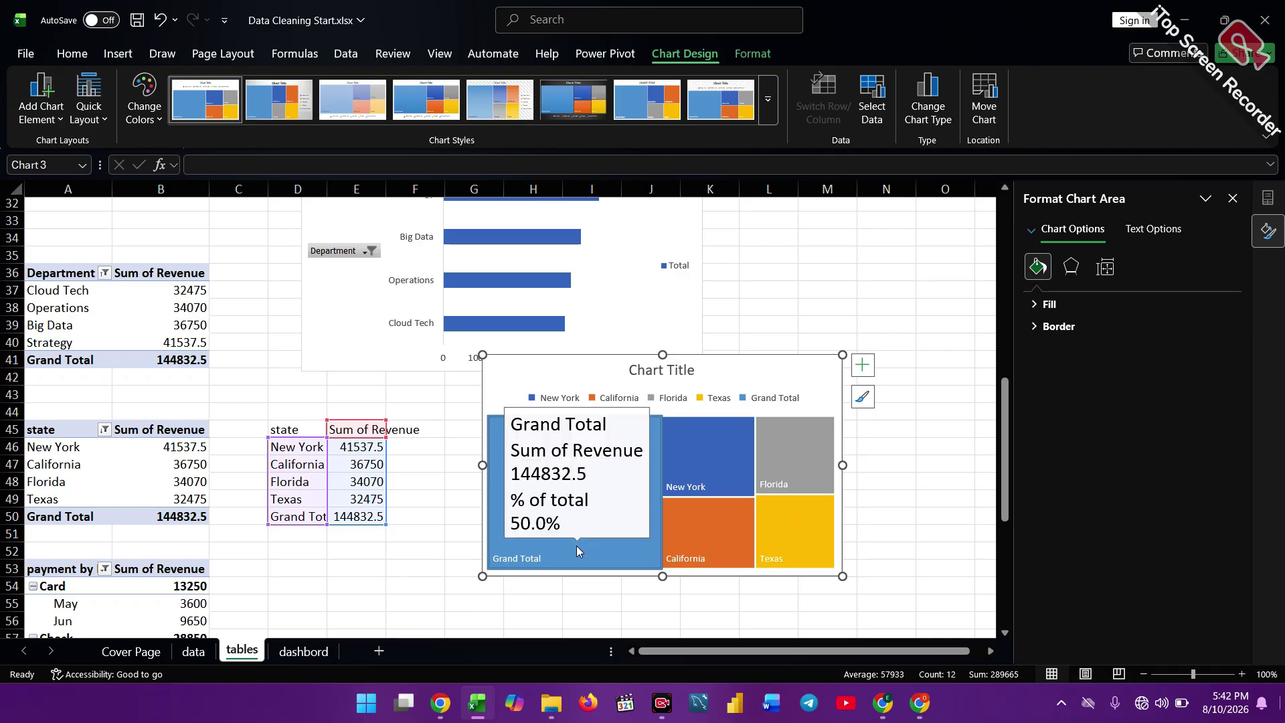
# Turn off grand totals for rows and columns in the state PivotTable and check the treemap's state segments.
pyautogui.click(184, 521)
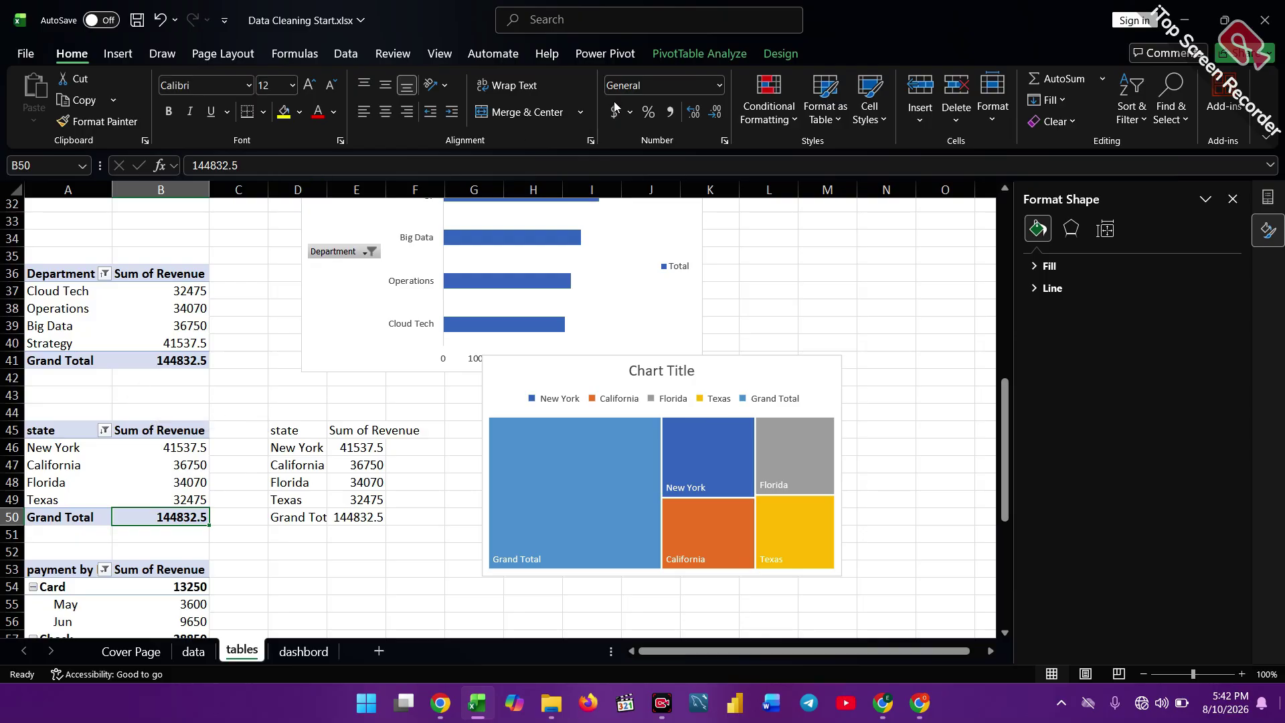
pyautogui.click(778, 55)
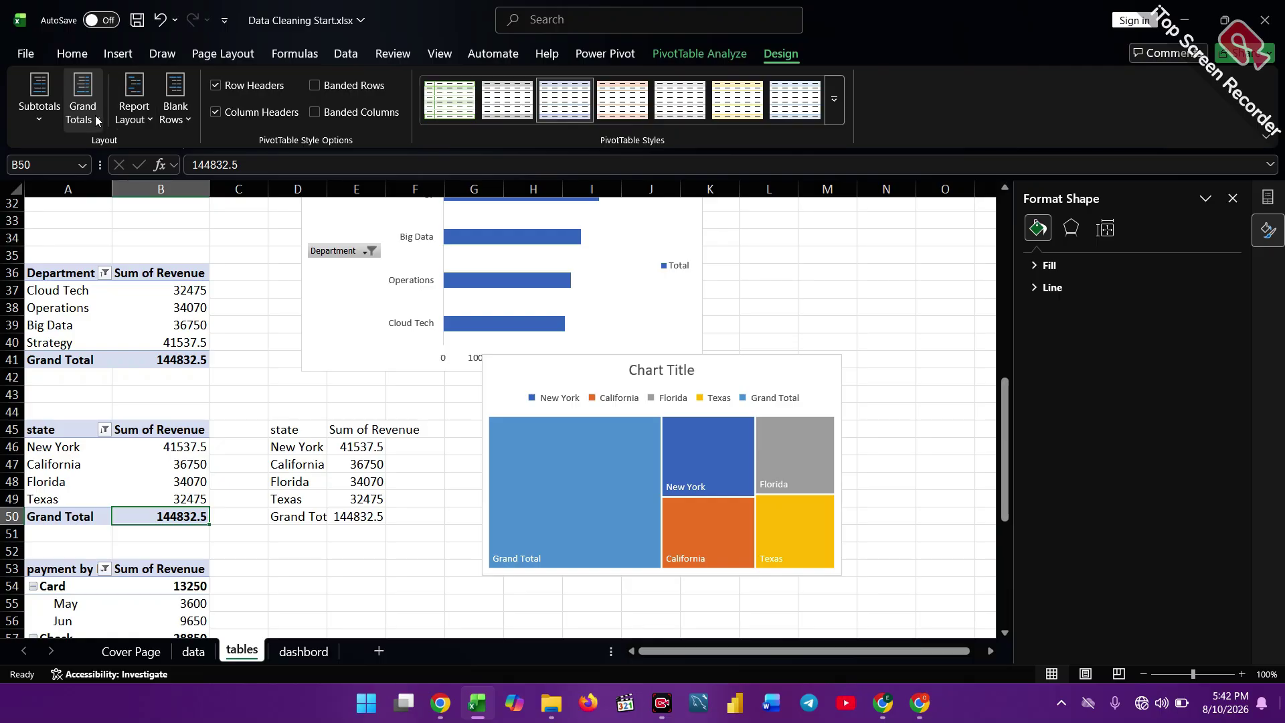
pyautogui.click(97, 121)
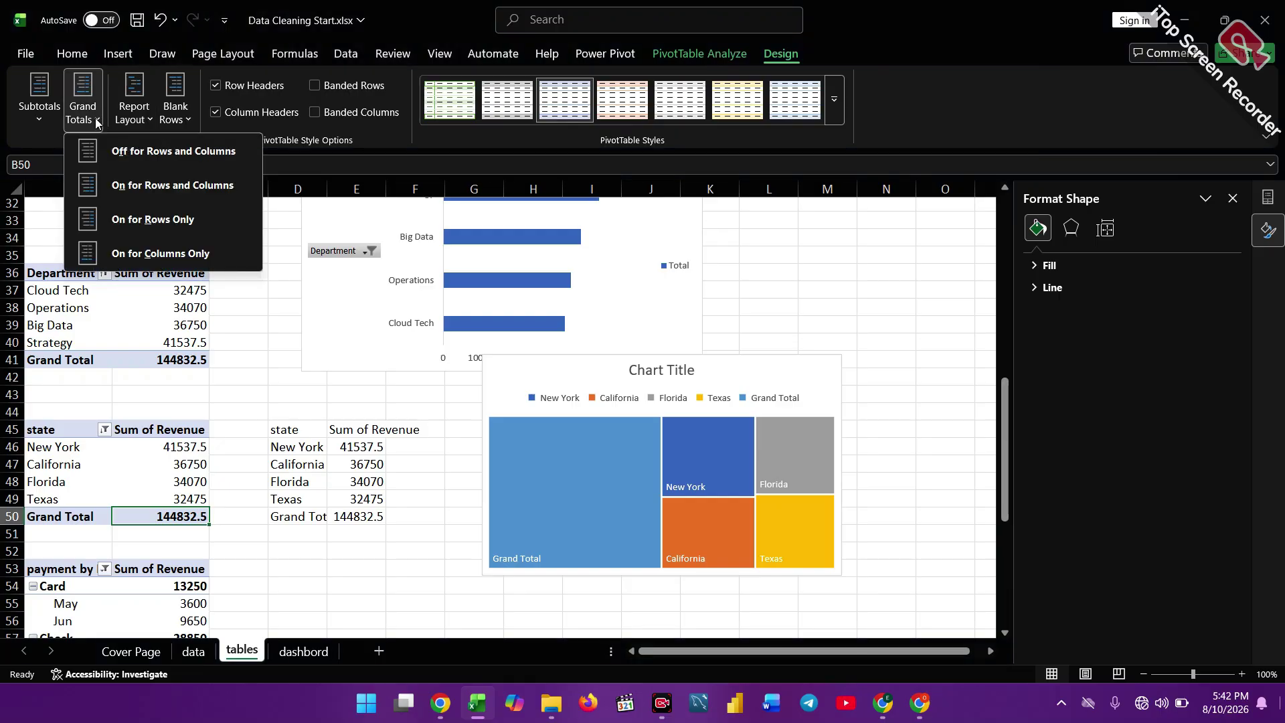
pyautogui.click(175, 152)
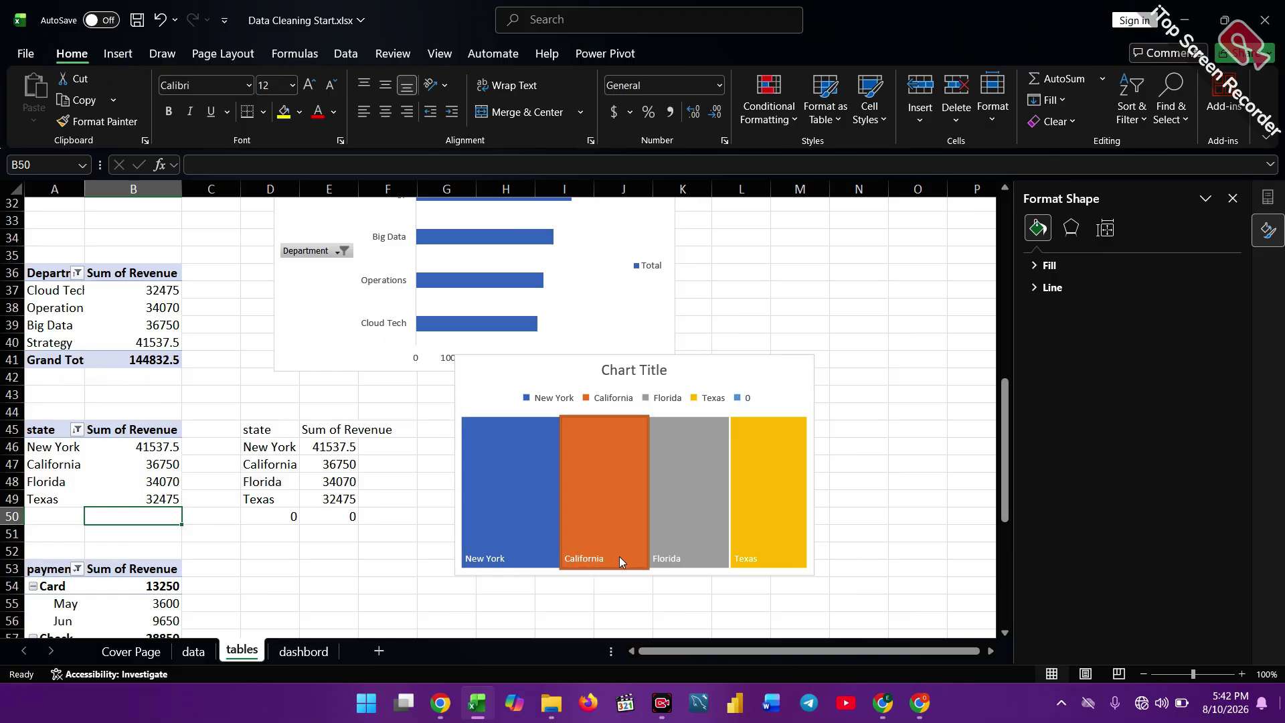
pyautogui.moveTo(566, 565)
pyautogui.moveTo(513, 559)
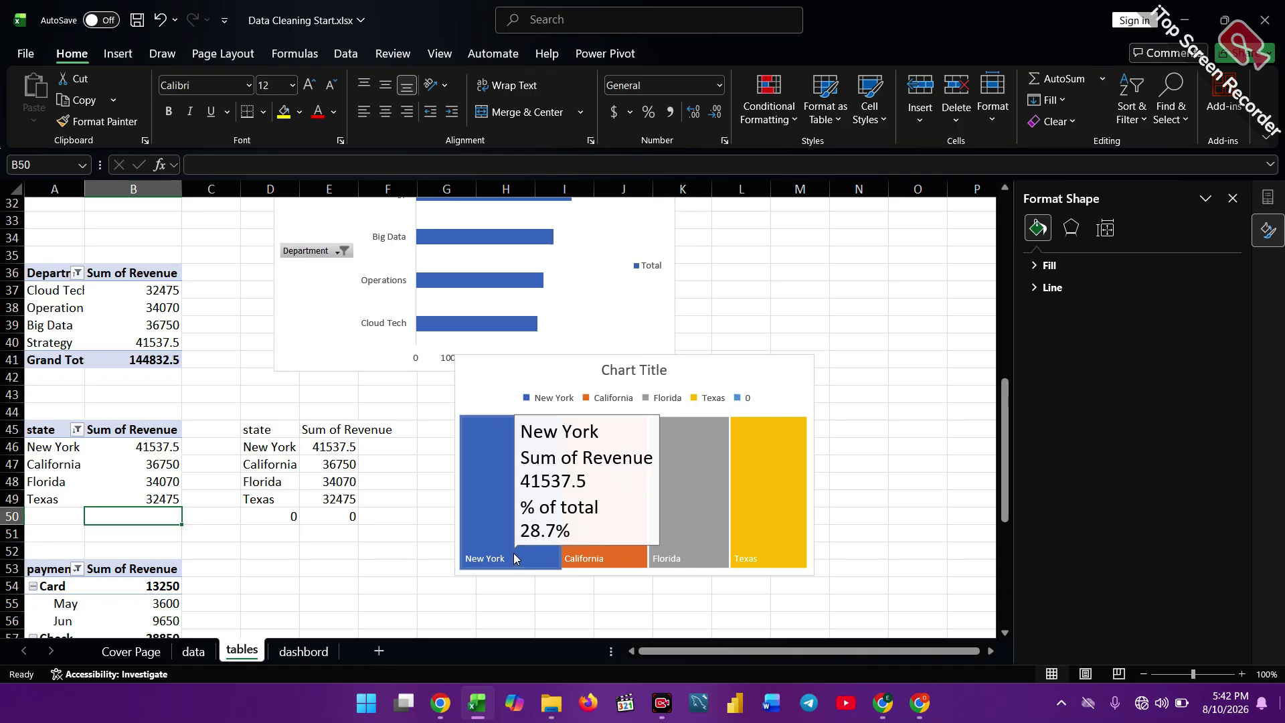
pyautogui.moveTo(634, 523)
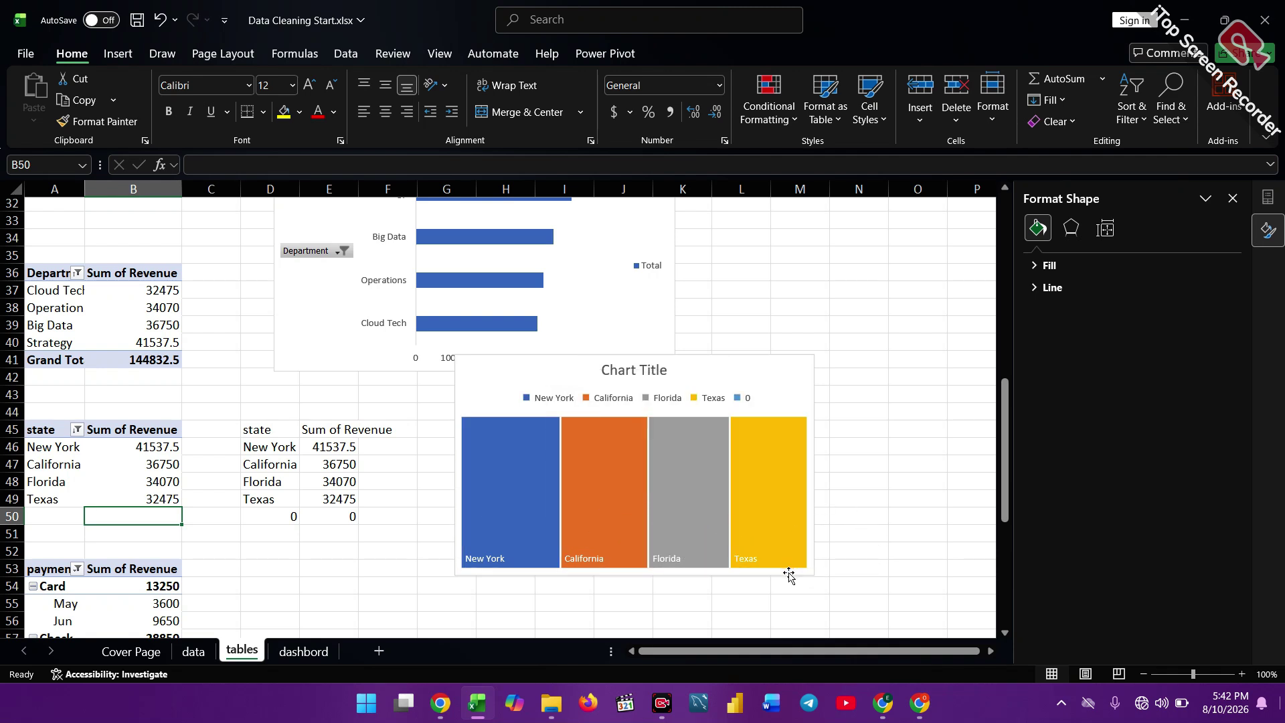
pyautogui.click(654, 369)
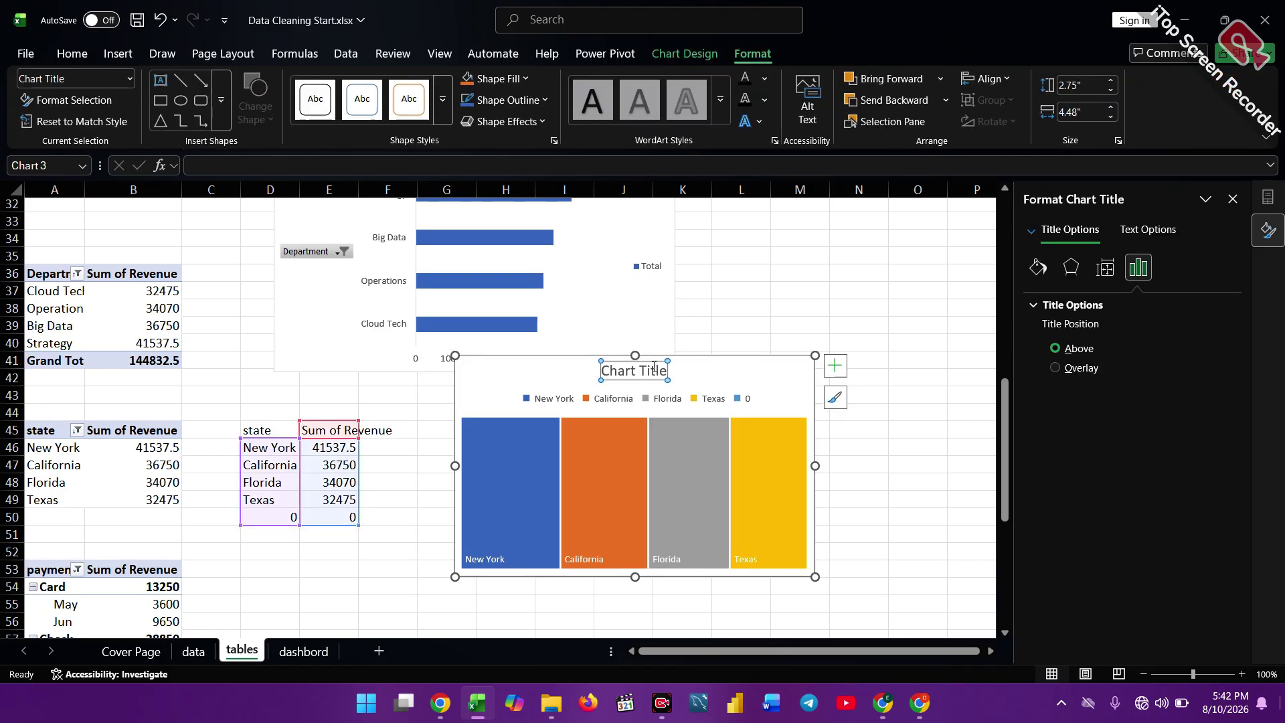
pyautogui.press('BackSpace')
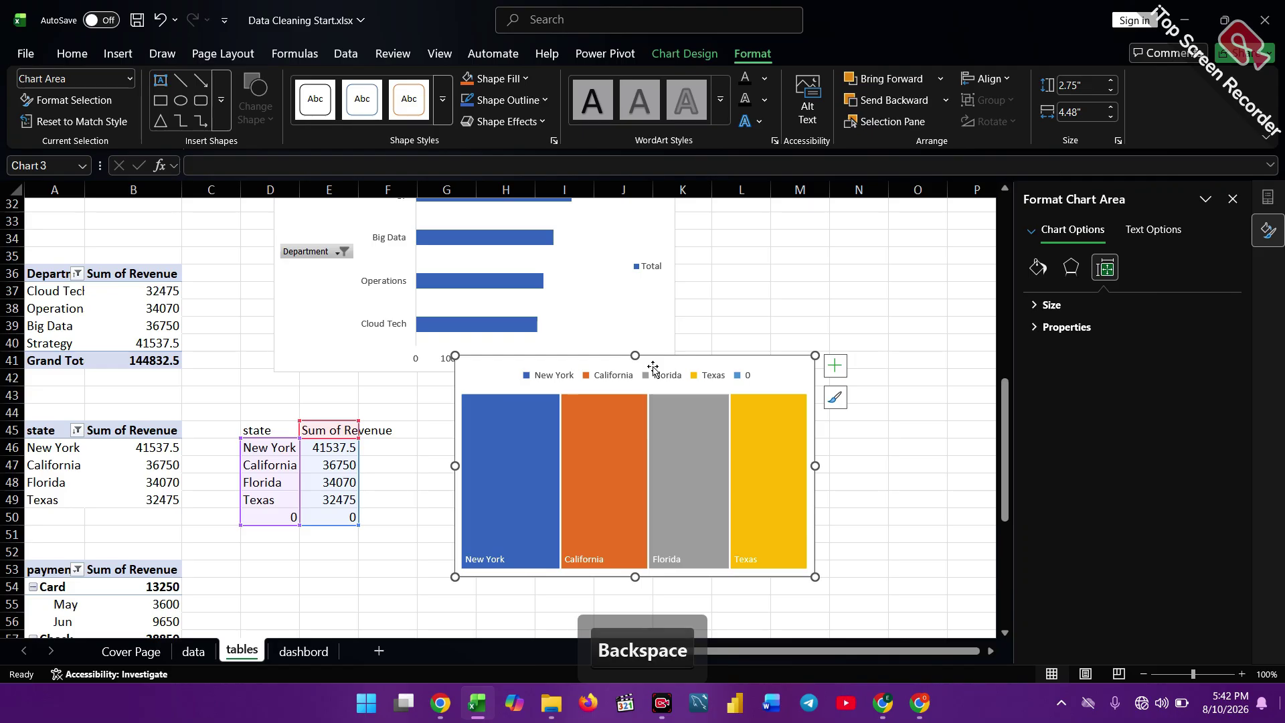
pyautogui.hotkey('ctrl', 'z')
# Replace the treemap's title text with "STATE BY REVENUE".
pyautogui.click(654, 370)
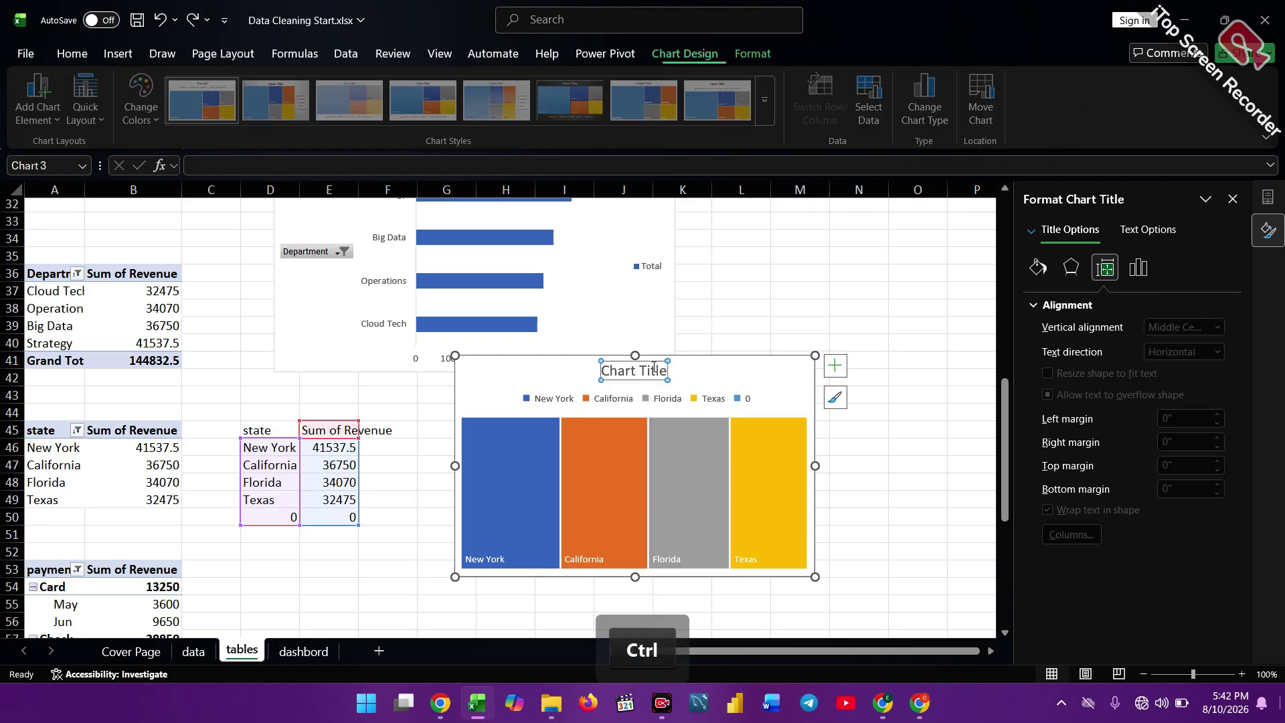
pyautogui.click(663, 370)
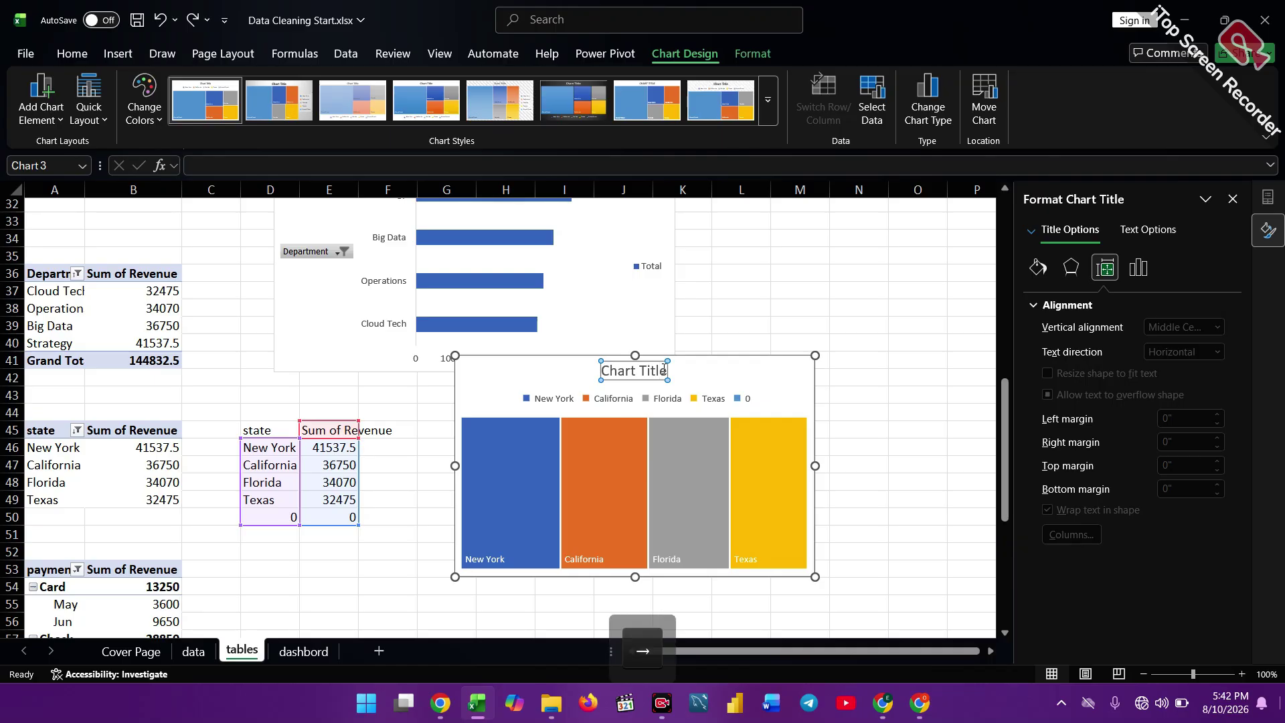
pyautogui.press('BackSpace')
pyautogui.press('BackSpace')
pyautogui.press('BackSpace')
pyautogui.press('BackSpace')
pyautogui.press('BackSpace')
pyautogui.press('BackSpace')
pyautogui.press('BackSpace')
pyautogui.press('BackSpace')
pyautogui.press('BackSpace')
pyautogui.press('BackSpace')
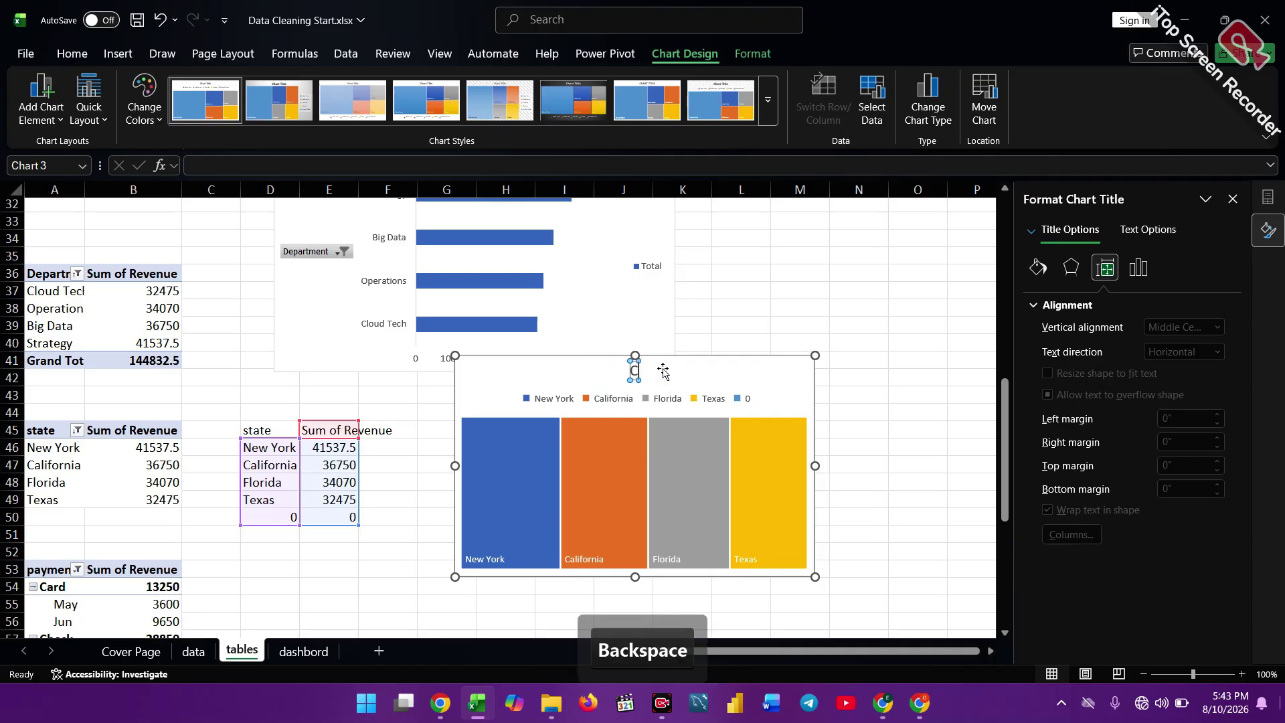
pyautogui.press('BackSpace')
pyautogui.write('S')
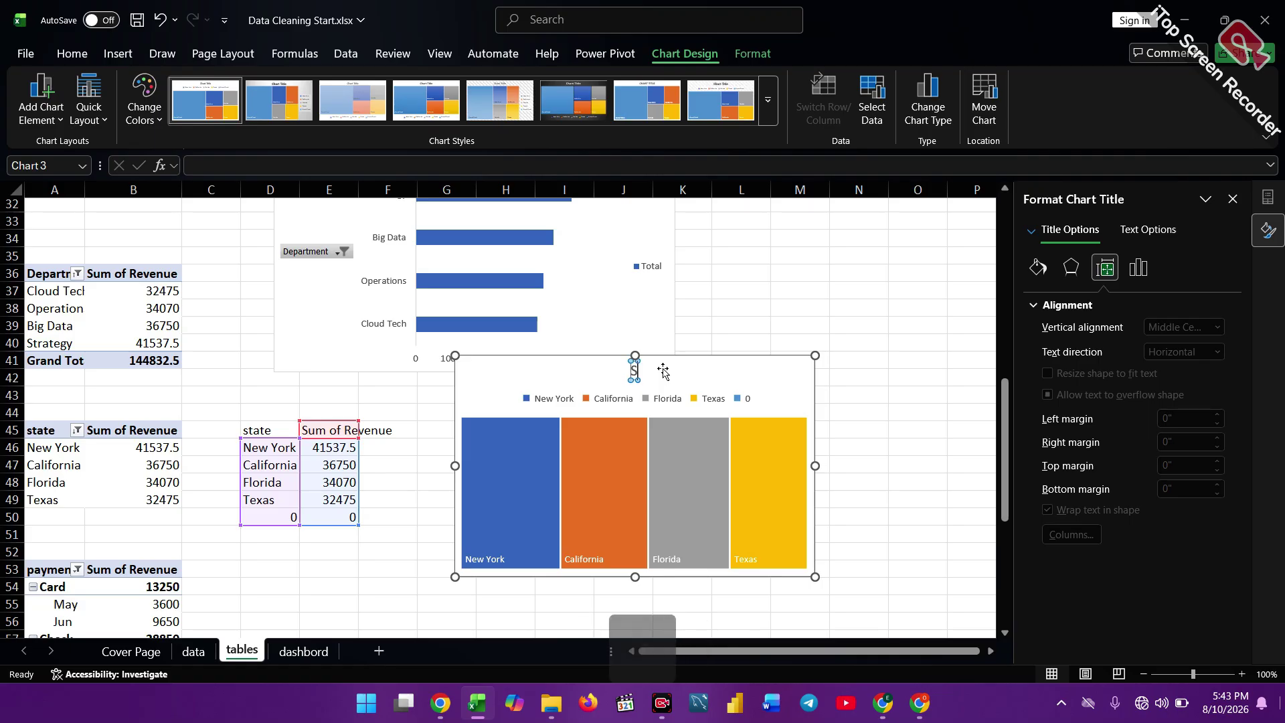
pyautogui.write('TATE ')
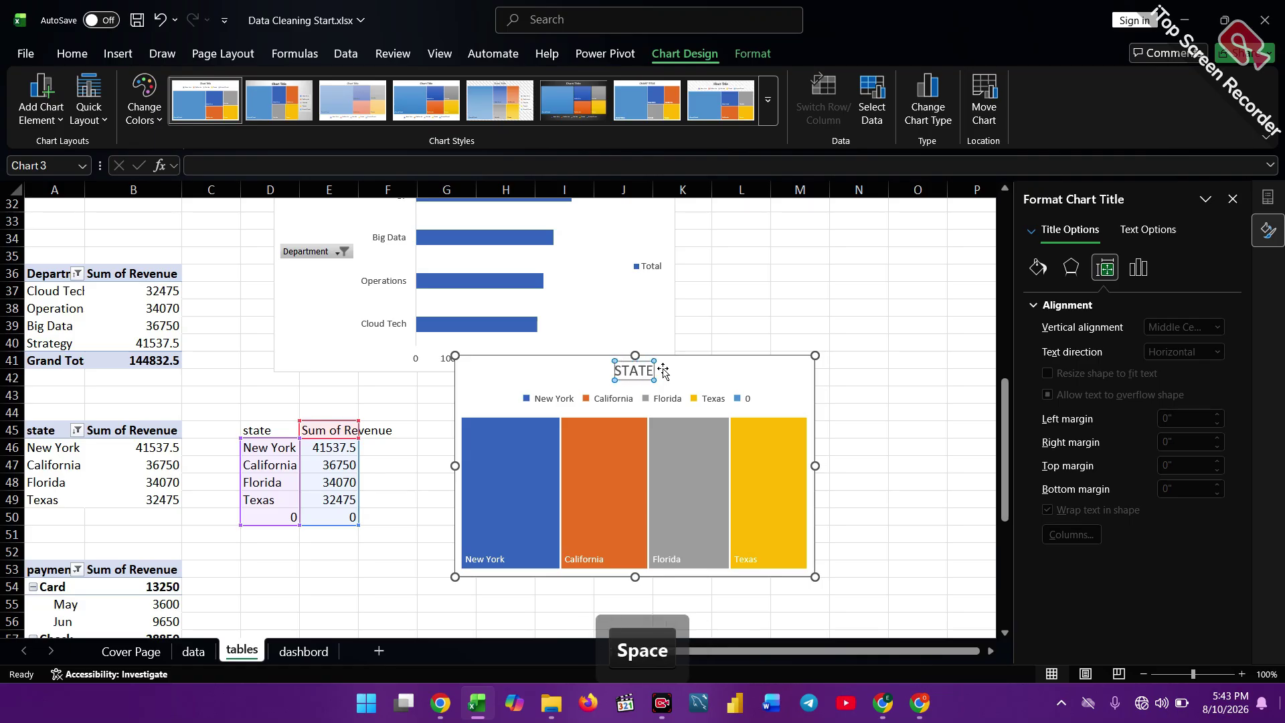
pyautogui.write('BY ')
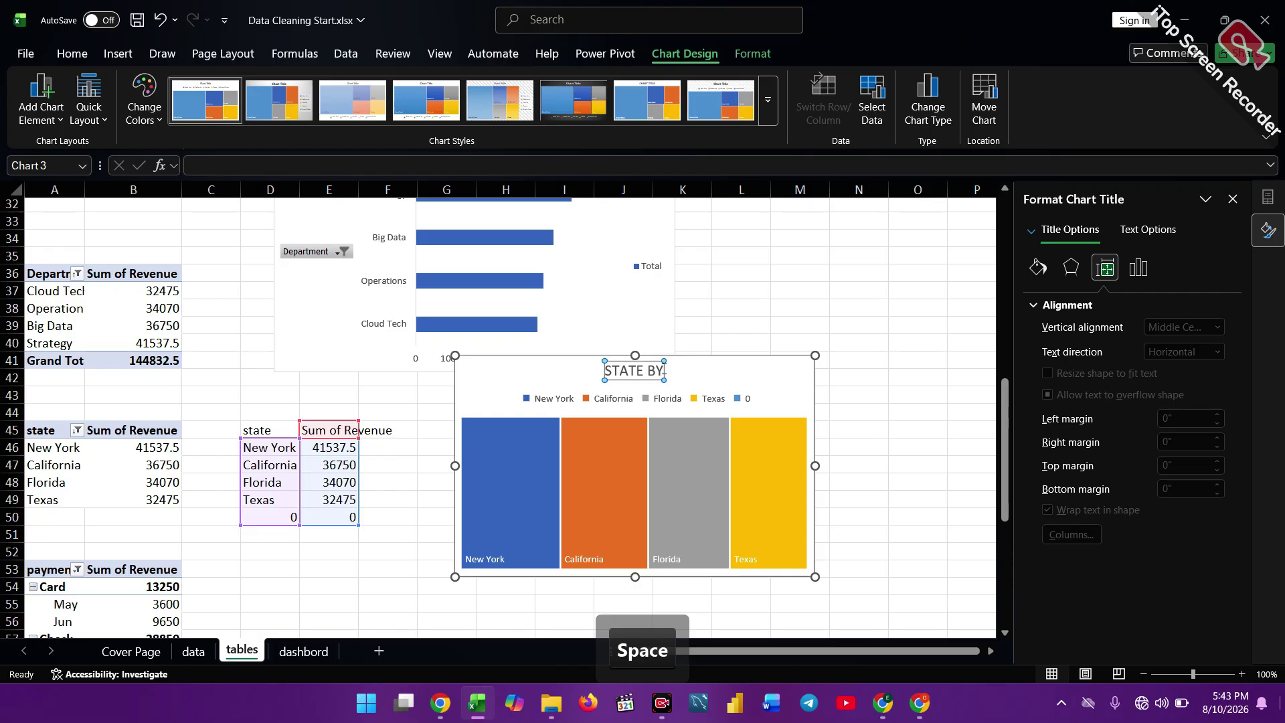
pyautogui.write('REV')
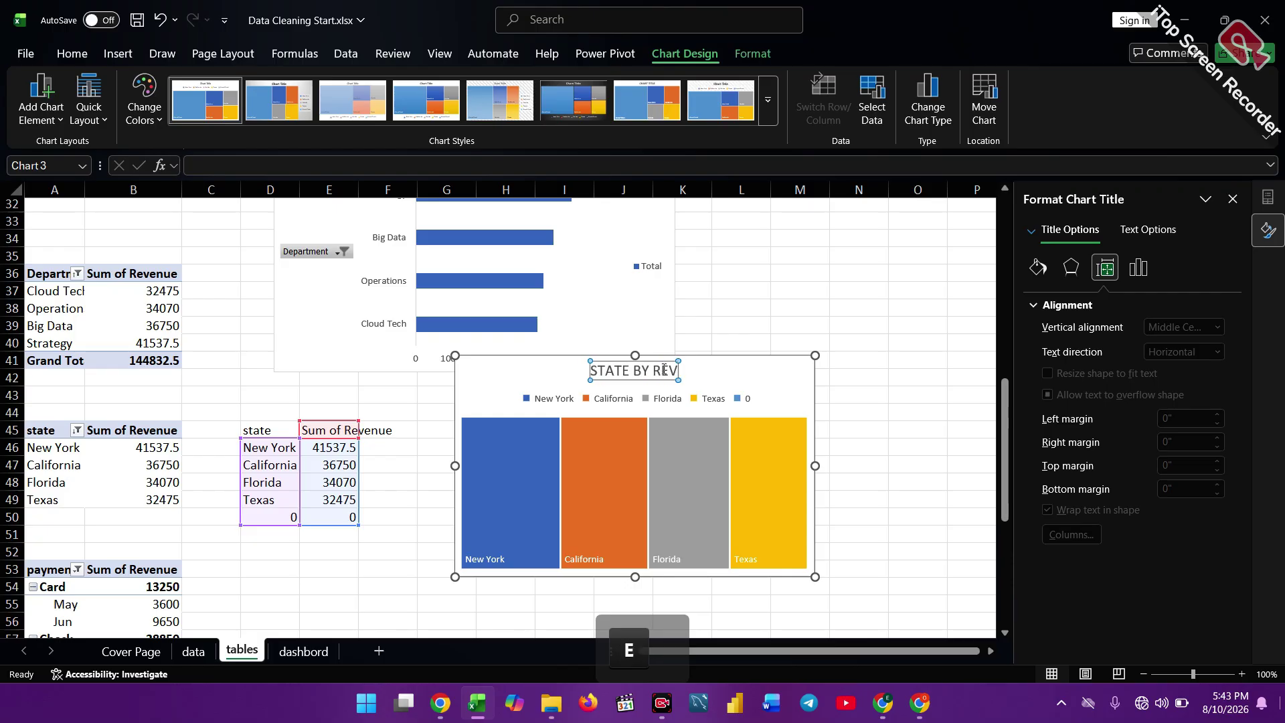
pyautogui.write('ENUE')
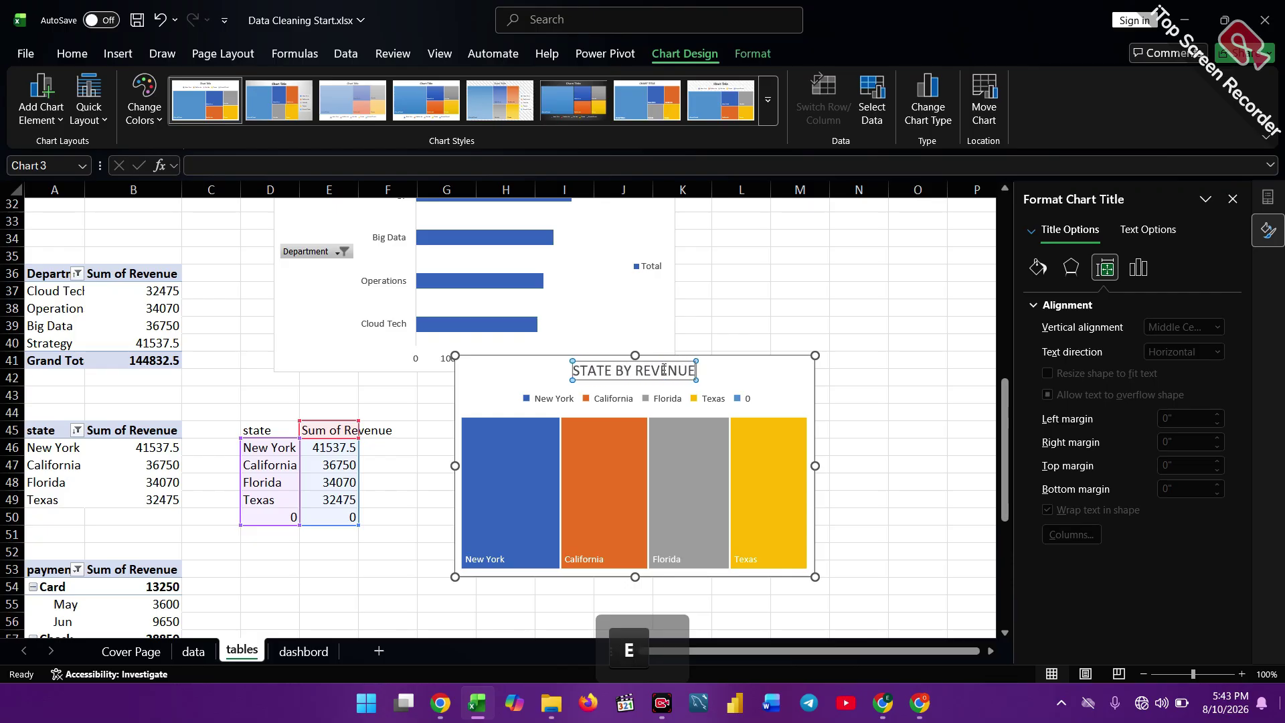
pyautogui.press('Return')
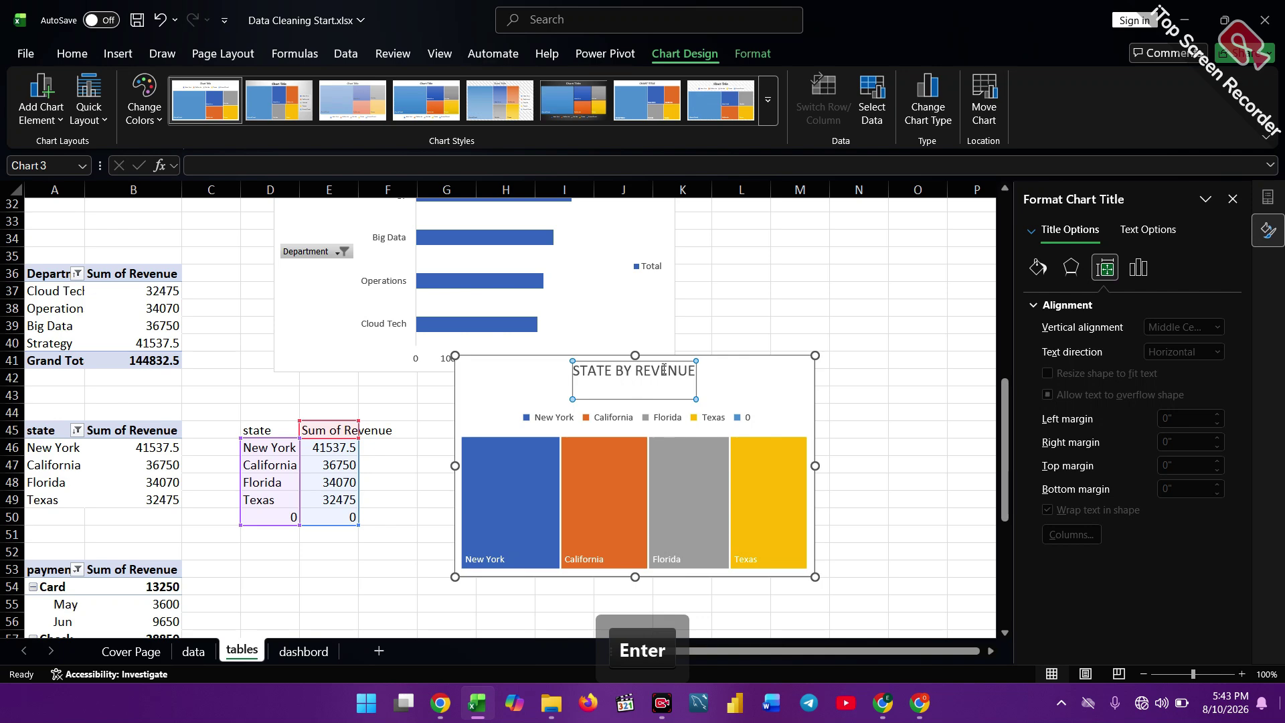
pyautogui.click(872, 427)
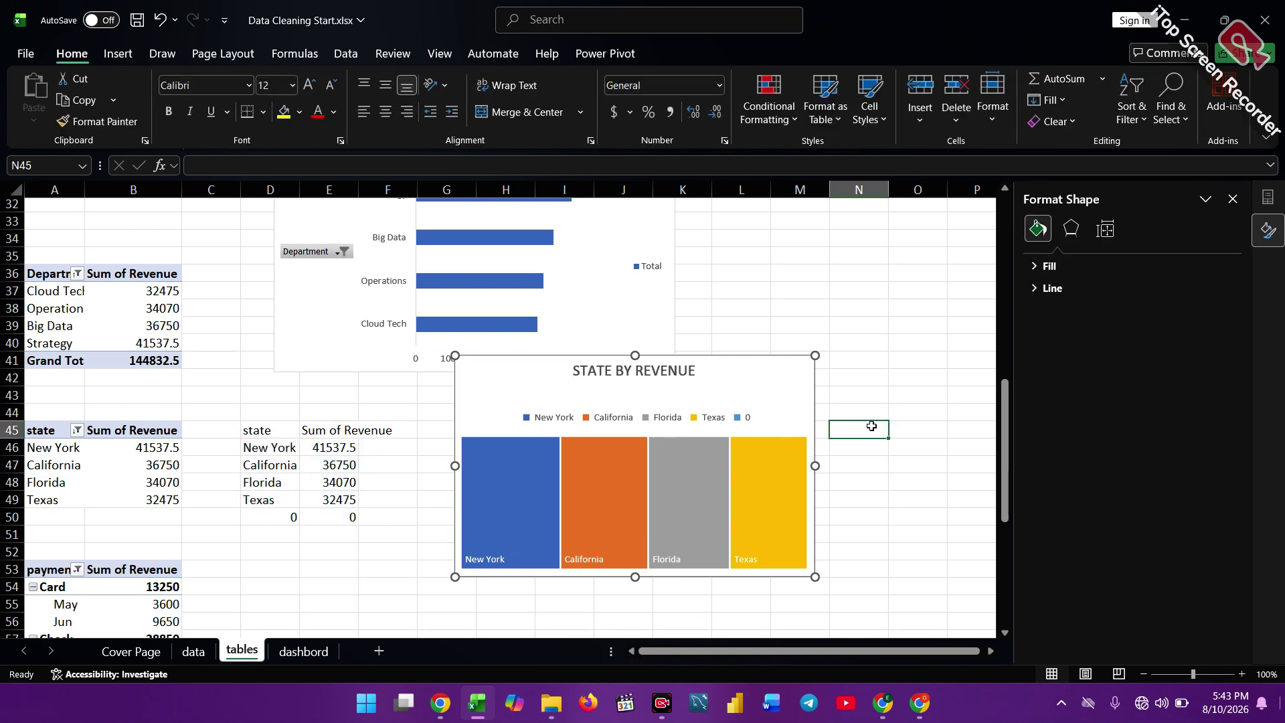
# Insert a Line PivotChart from the payment method PivotTable and place it beside the table, below the treemap.
pyautogui.scroll(-5, 765, 534)
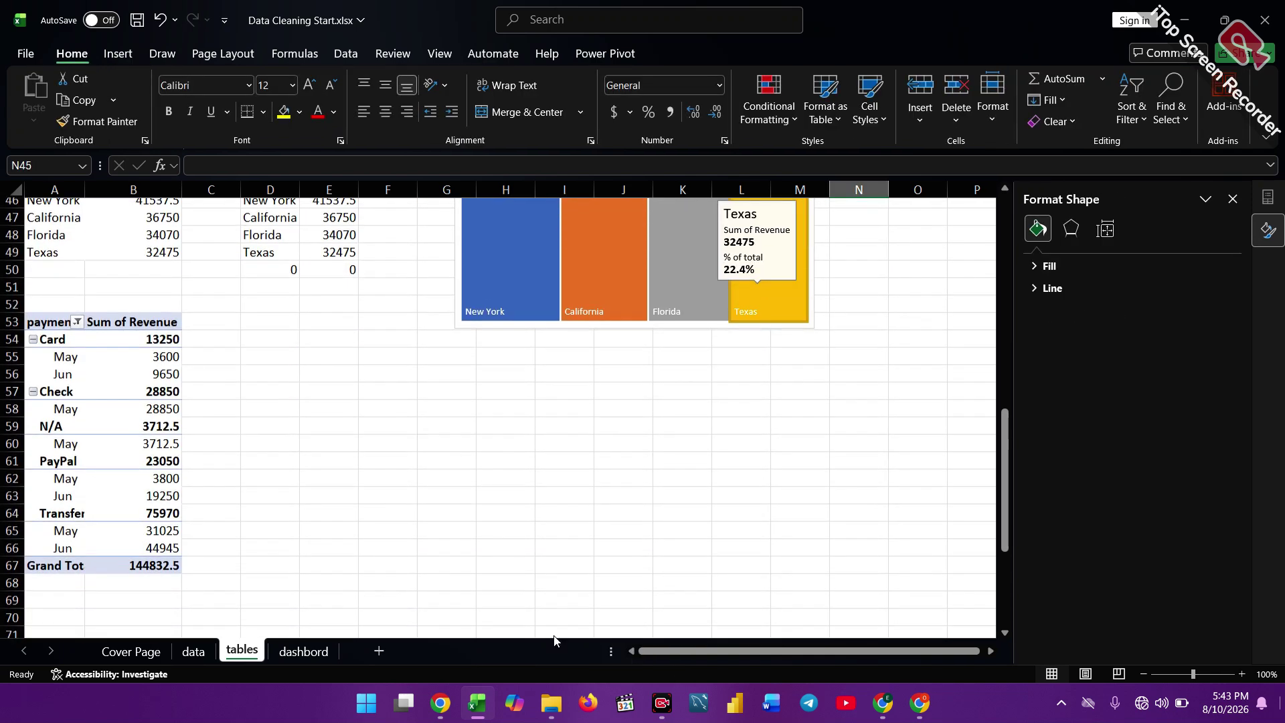
pyautogui.click(179, 476)
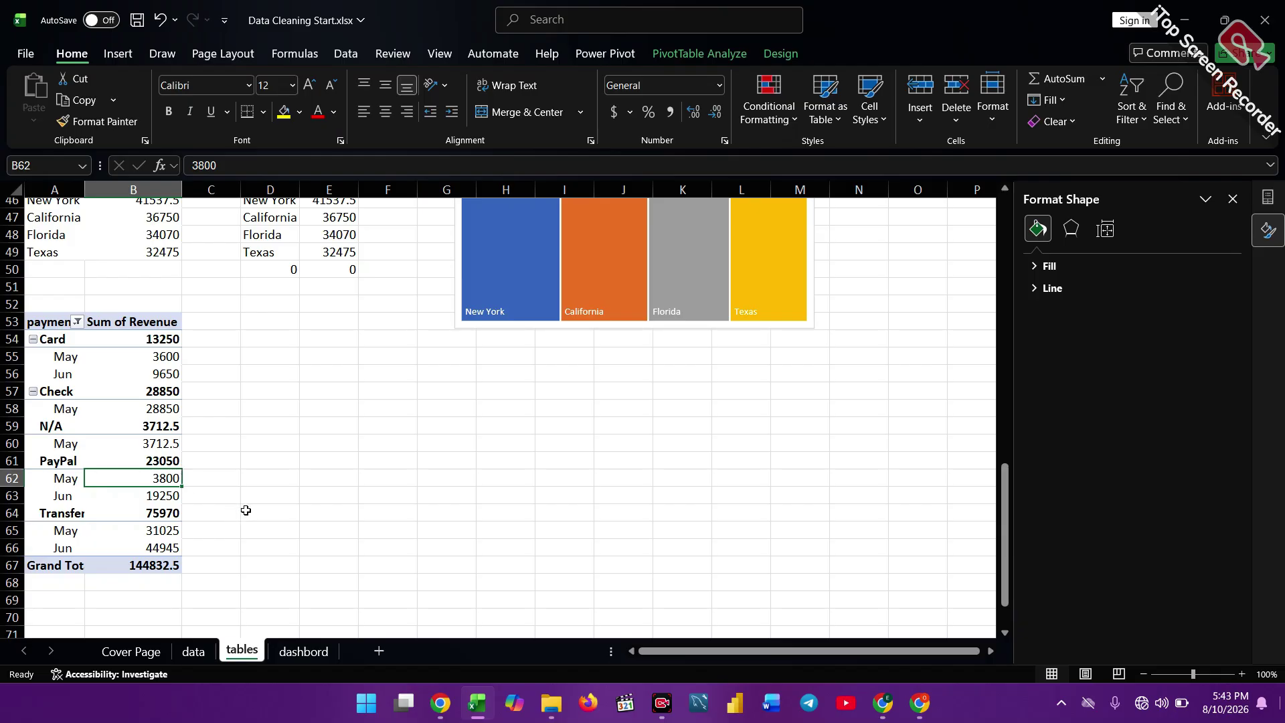
pyautogui.click(153, 405)
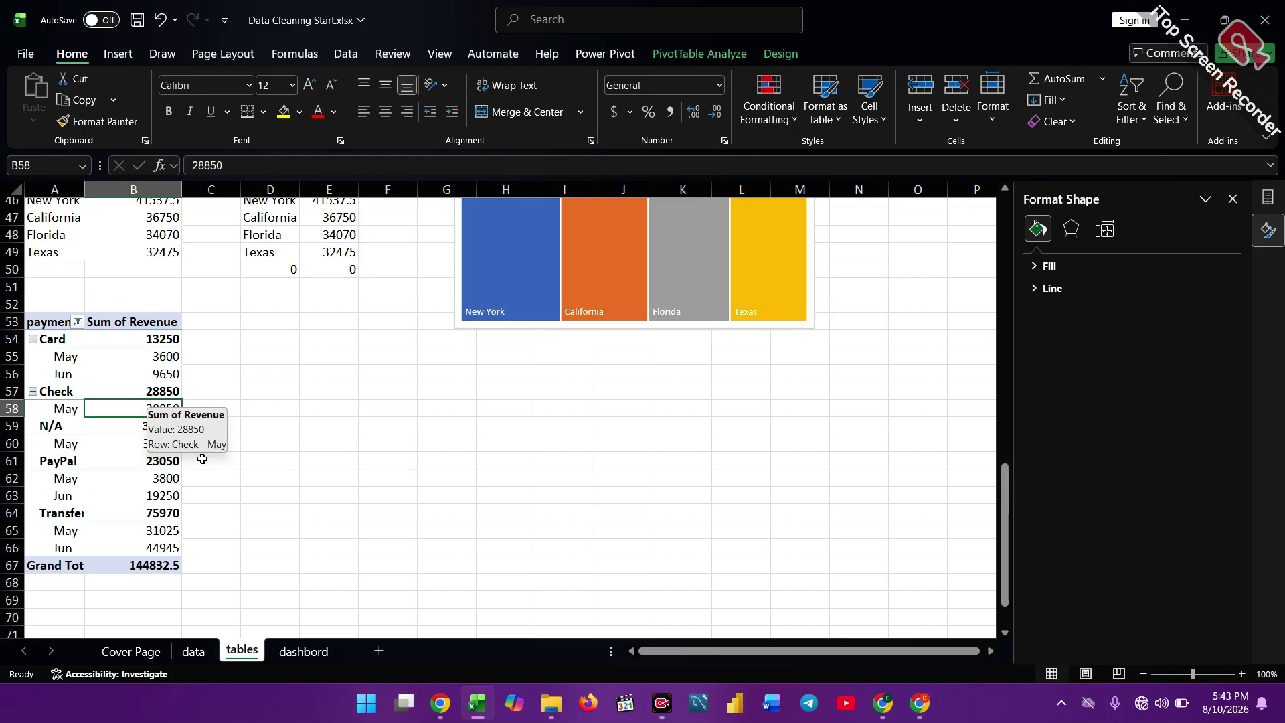
pyautogui.click(162, 498)
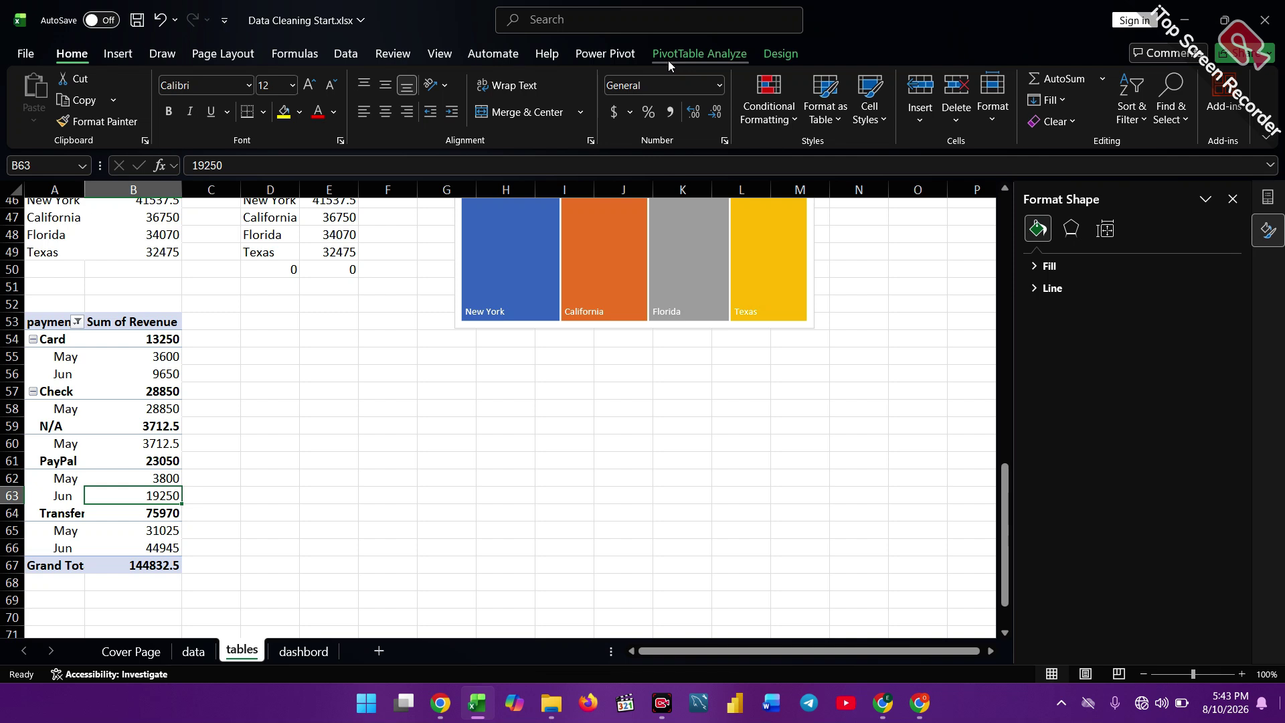
pyautogui.click(119, 56)
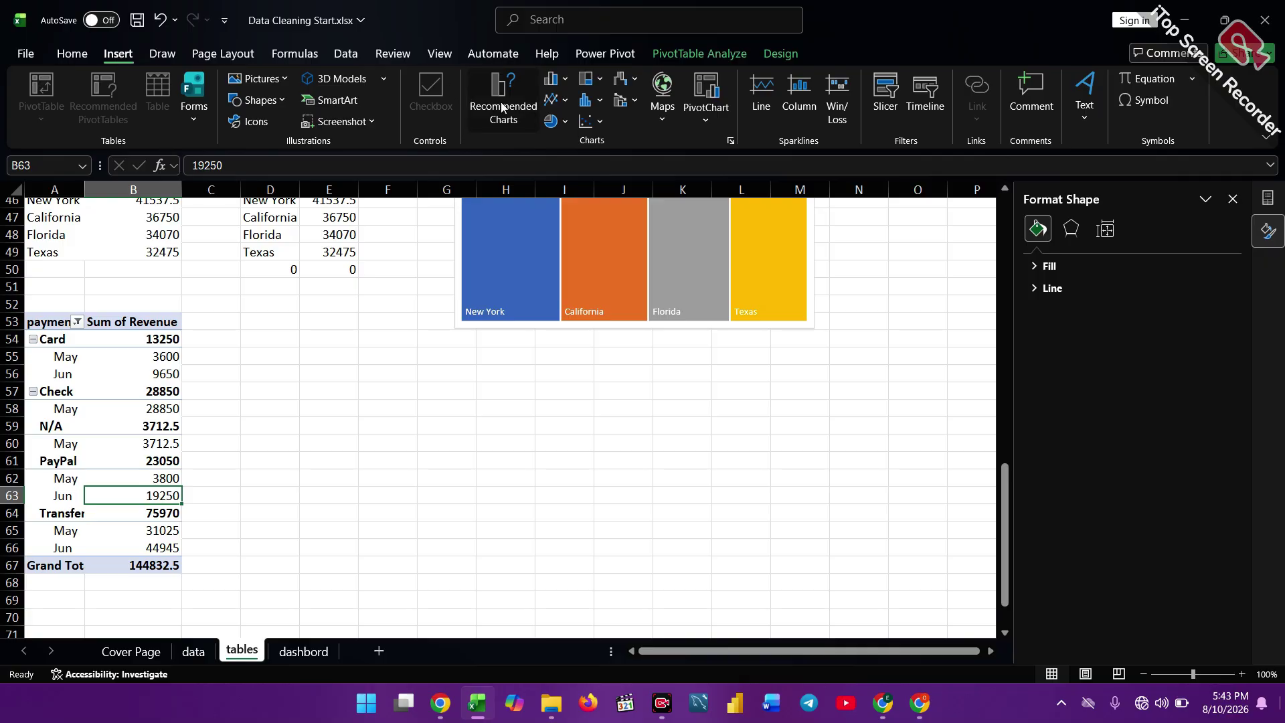
pyautogui.click(502, 107)
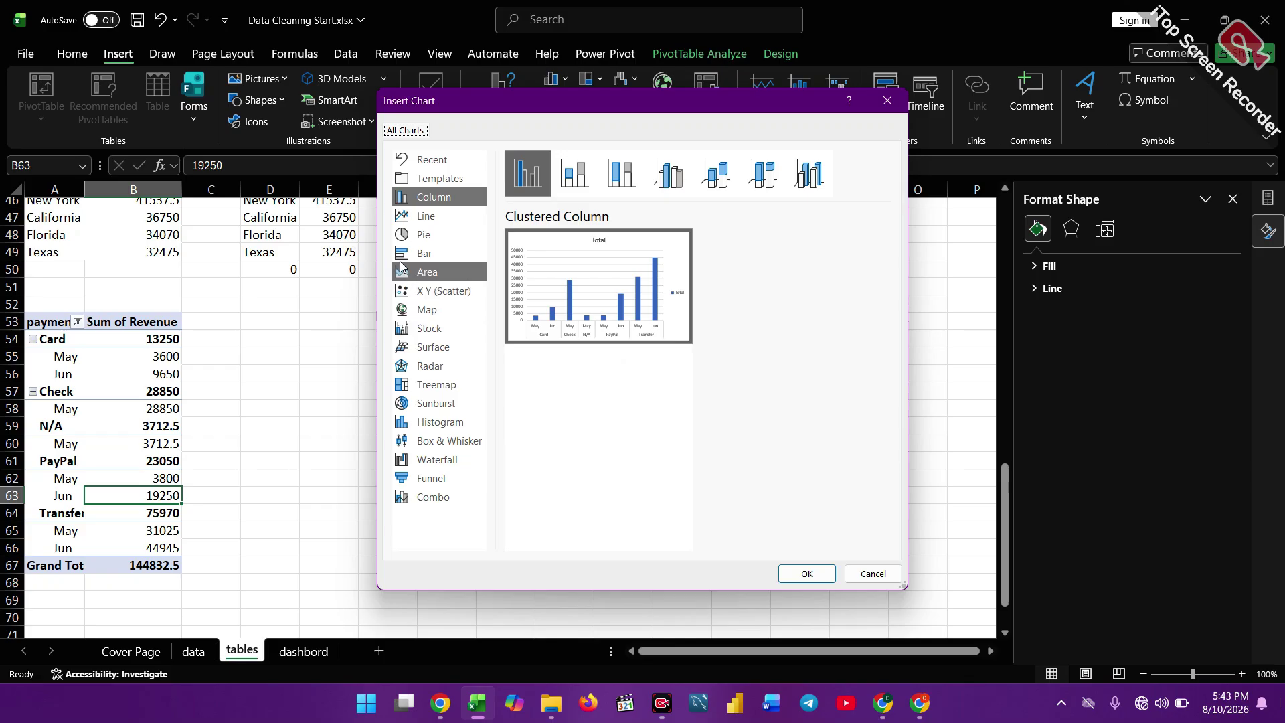
pyautogui.click(411, 220)
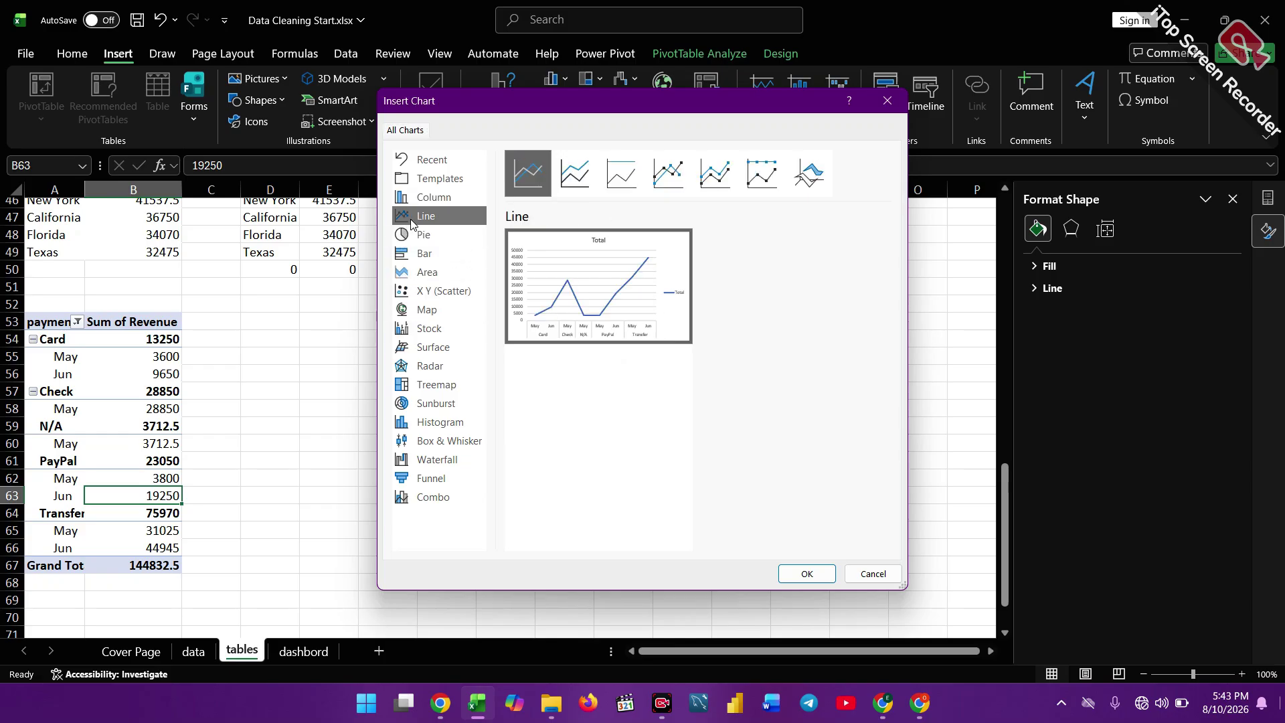
pyautogui.moveTo(629, 305)
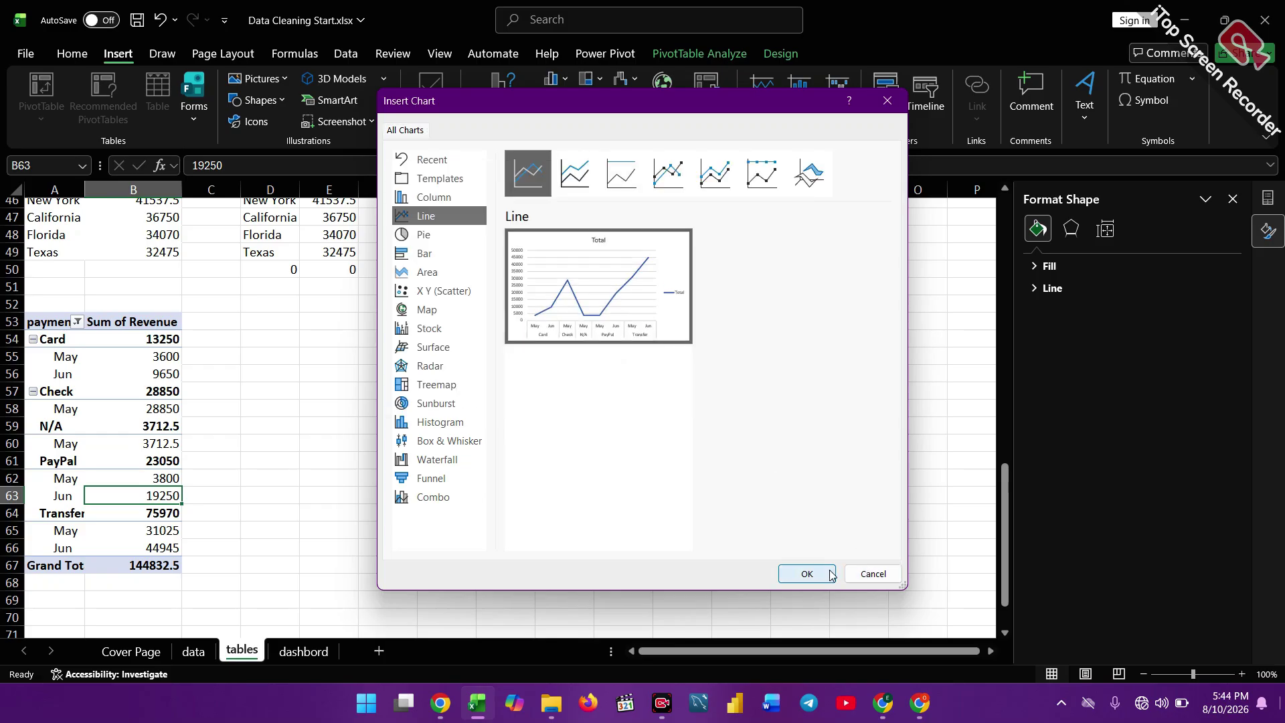
pyautogui.click(806, 573)
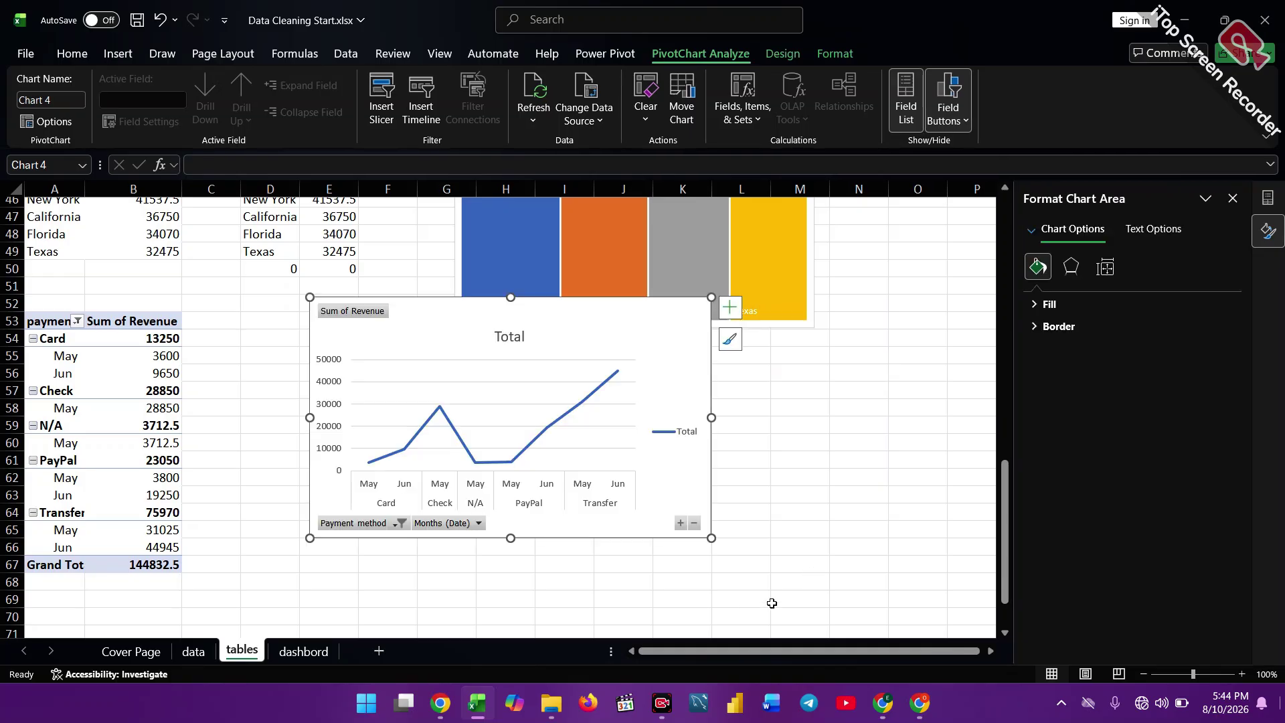
pyautogui.moveTo(586, 337); pyautogui.dragTo(608, 386)
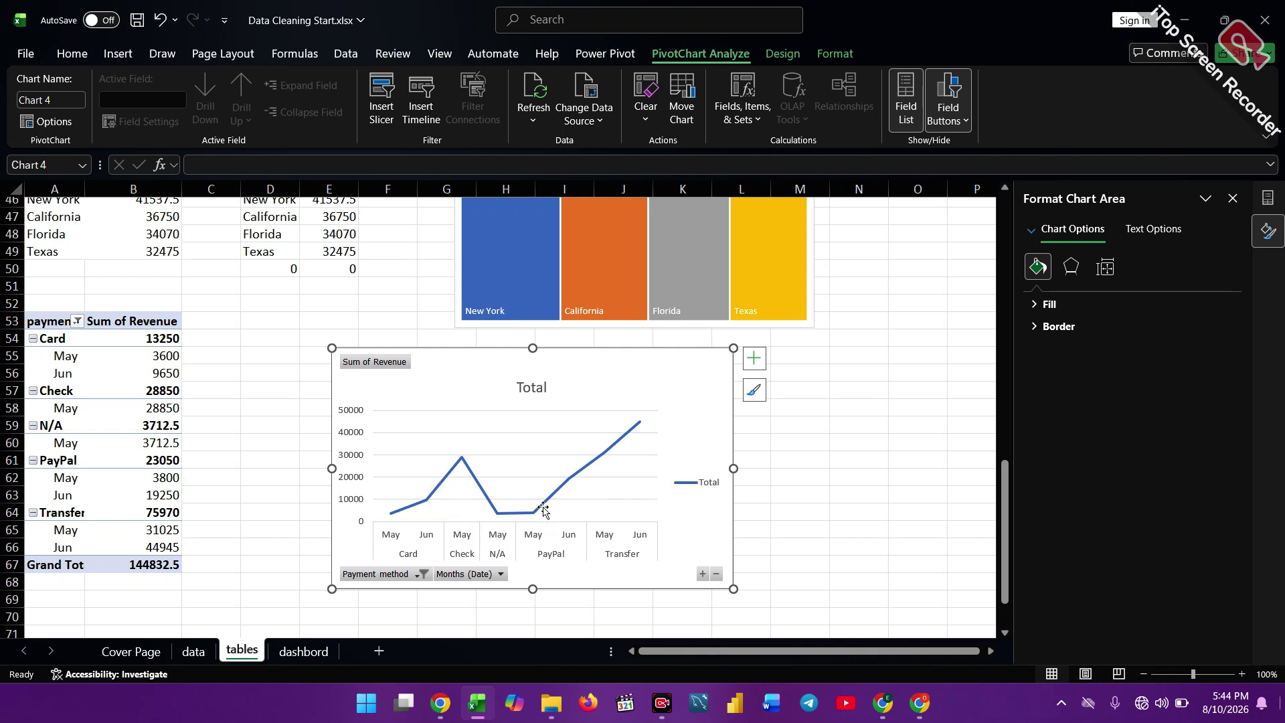
# Replace the payment method line chart's title text with "PAYMENT BY DATE".
pyautogui.click(536, 383)
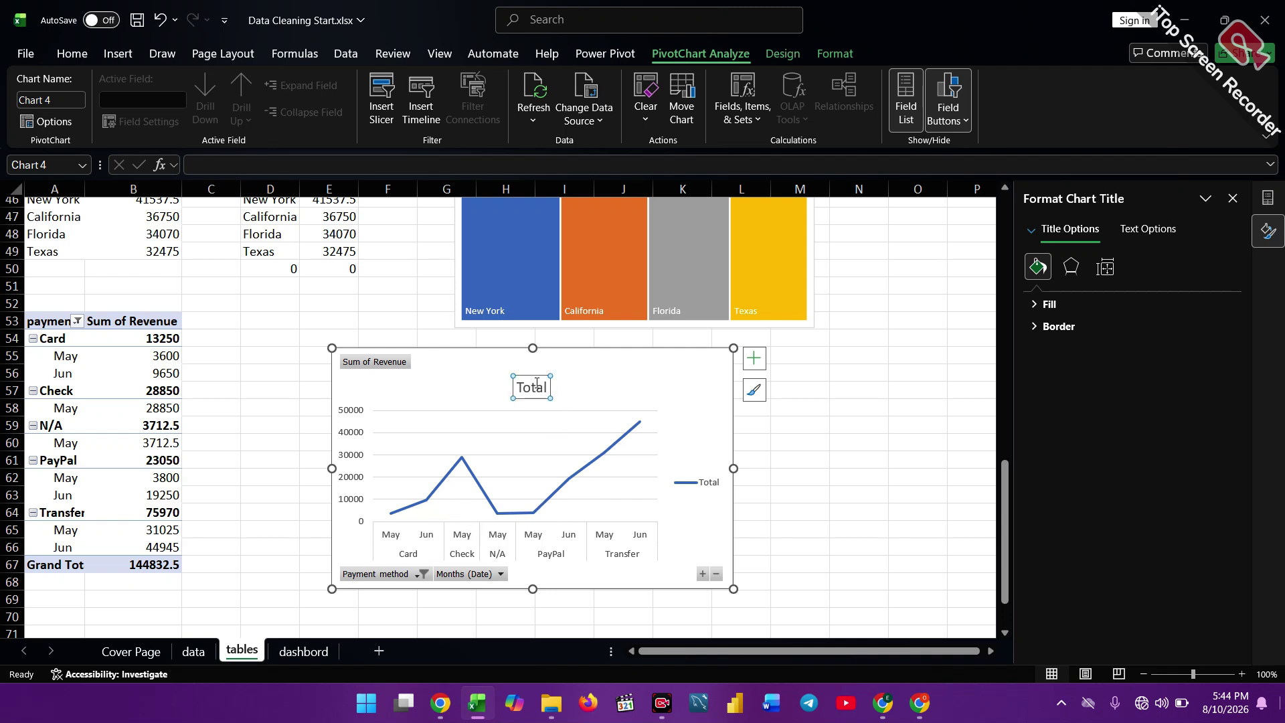
pyautogui.click(547, 387)
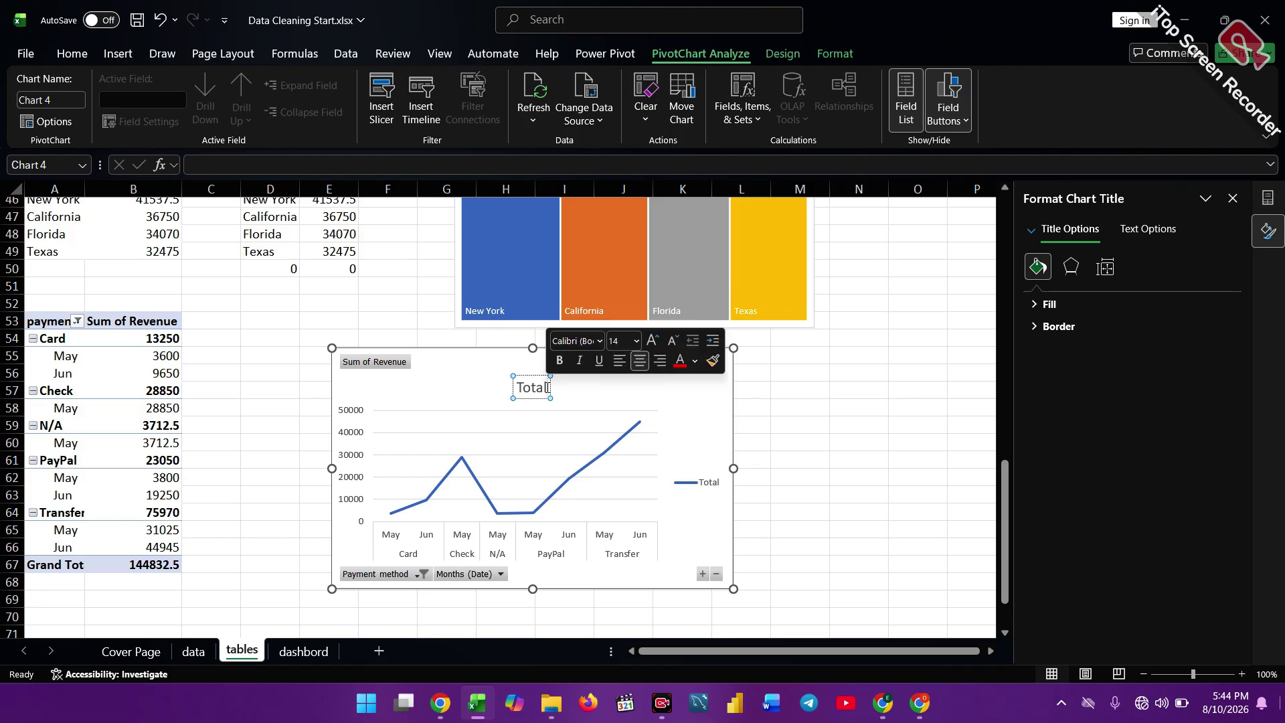
pyautogui.press('BackSpace')
pyautogui.press('BackSpace')
pyautogui.press('BackSpace')
pyautogui.press('BackSpace')
pyautogui.press('BackSpace')
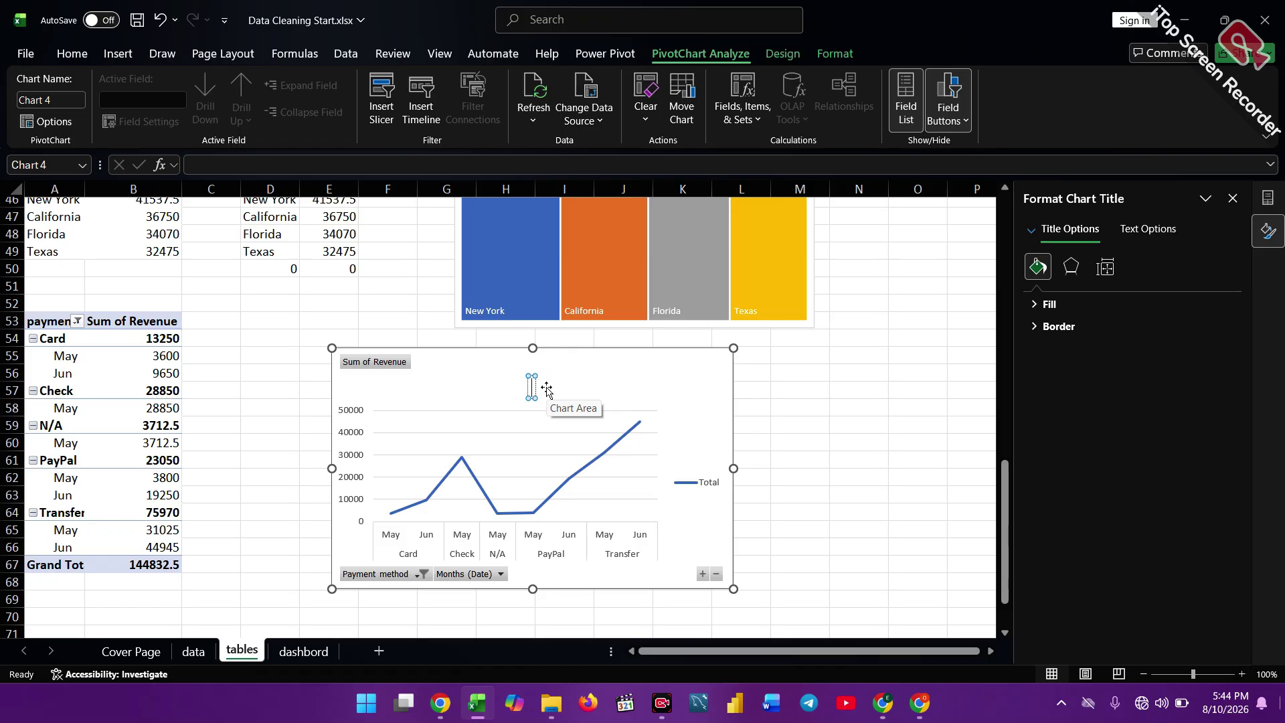
pyautogui.write('PA')
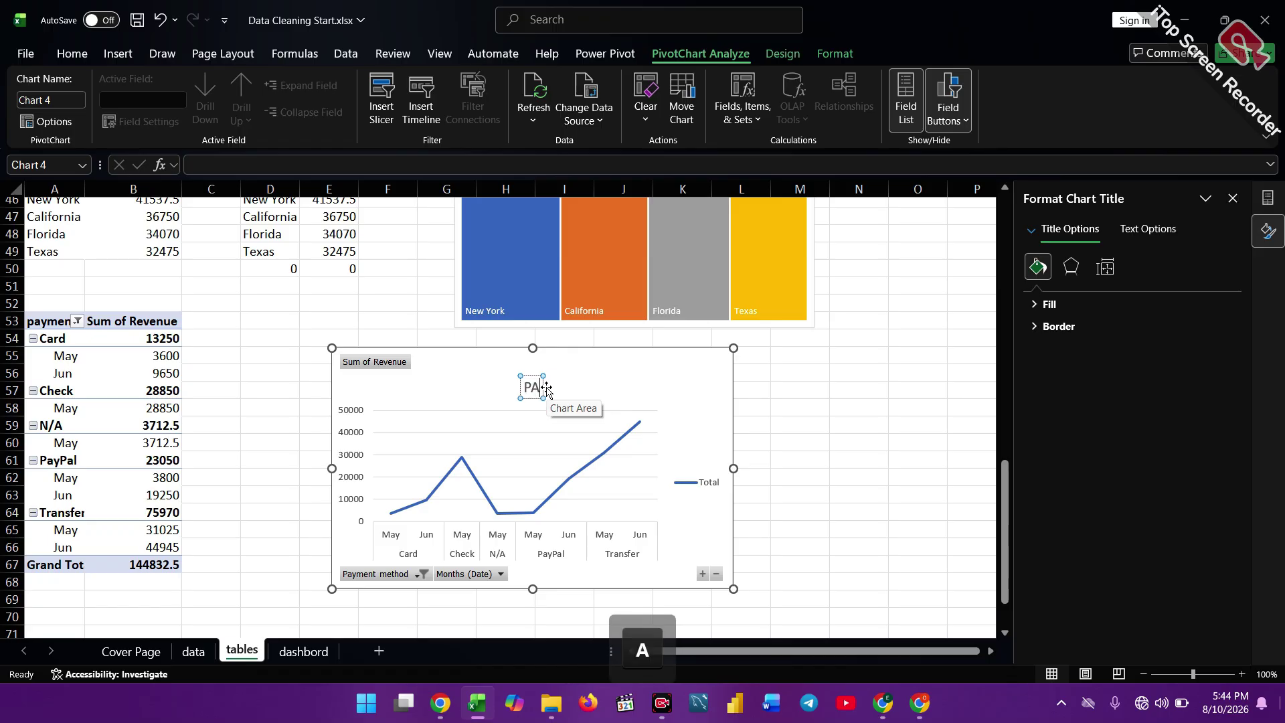
pyautogui.write('YMENT')
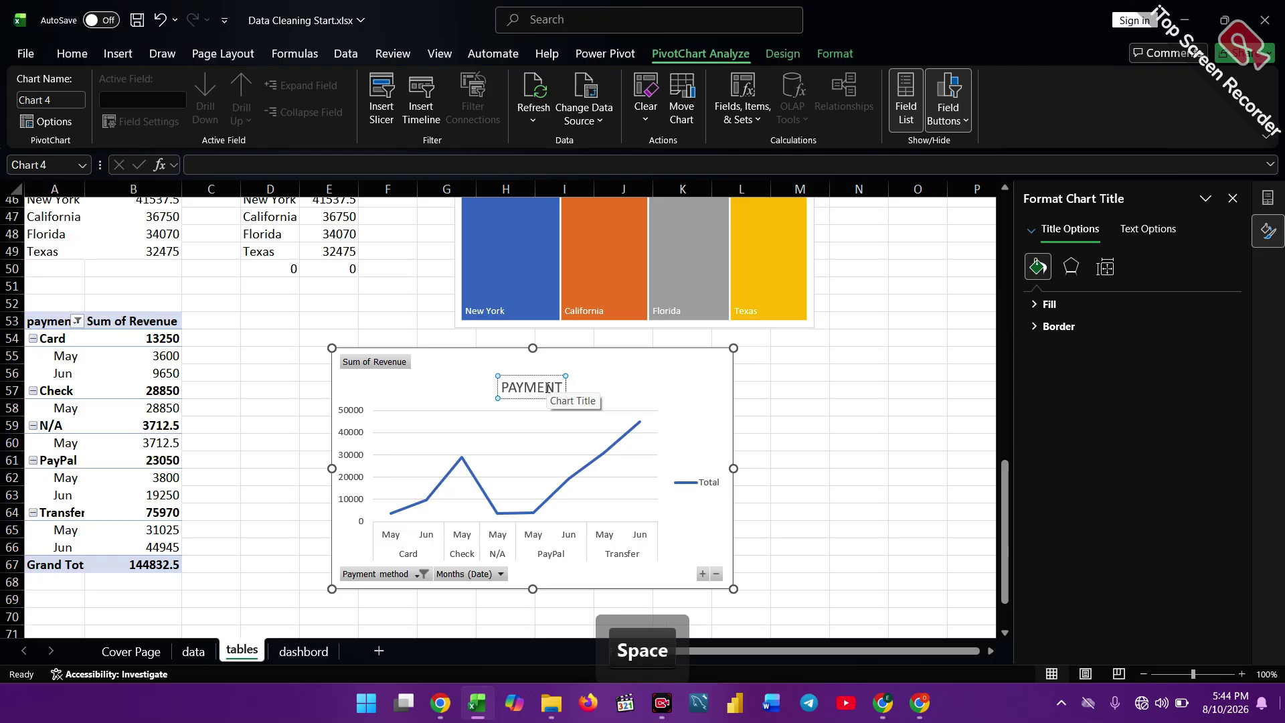
pyautogui.write(' BY')
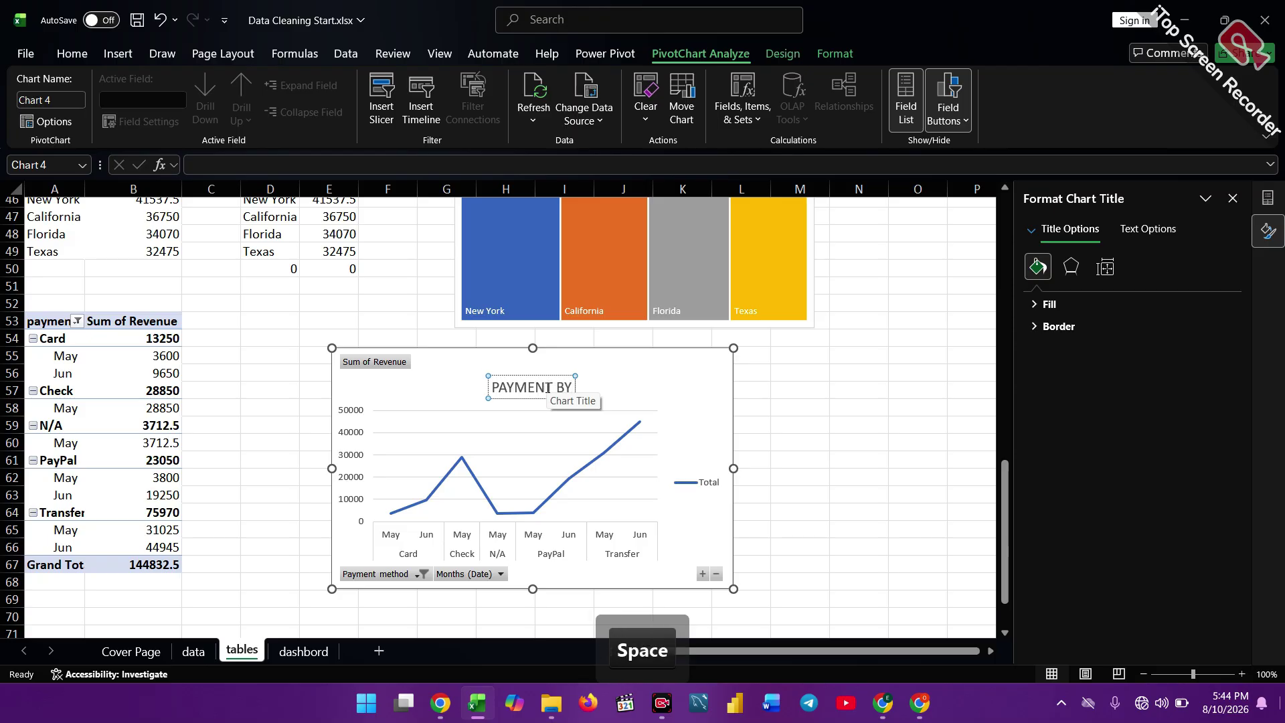
pyautogui.press('capslock')
pyautogui.write('DATE')
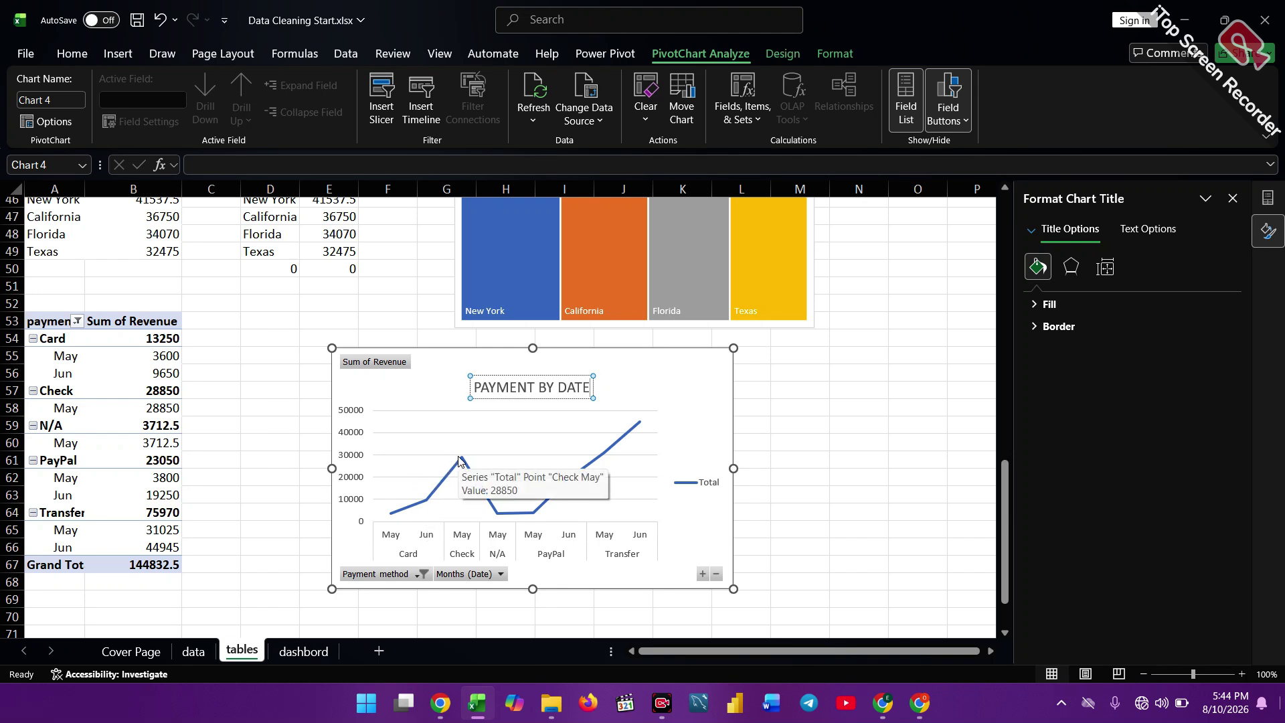
# Look over the payment line chart's data points and the other charts and PivotTables on the tables sheet.
pyautogui.moveTo(638, 429)
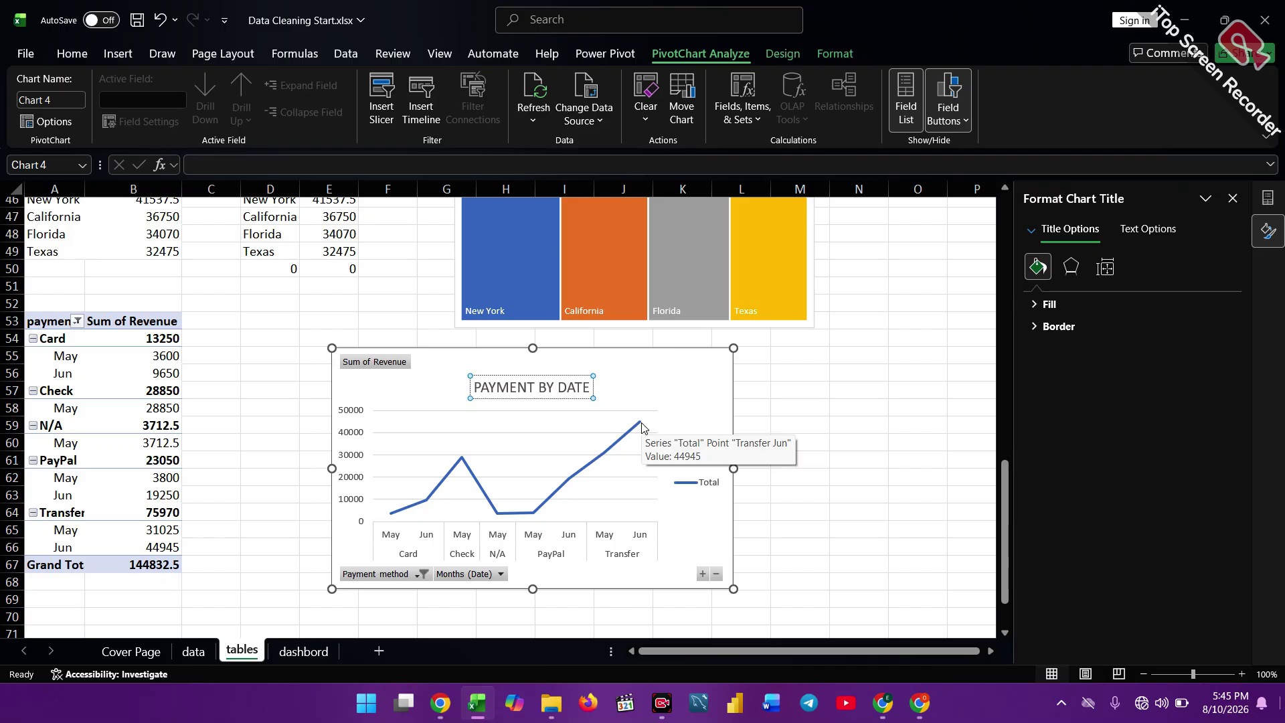
pyautogui.hscroll(3, 643, 427)
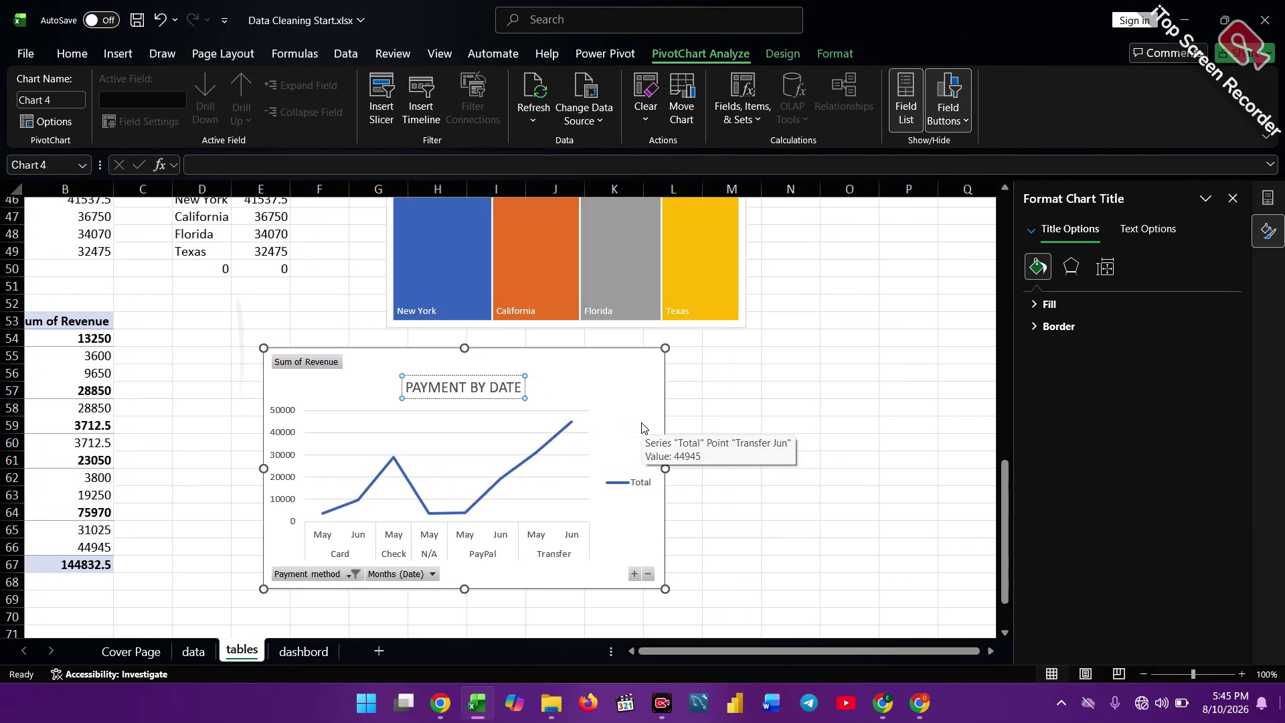
pyautogui.hscroll(-3, 642, 427)
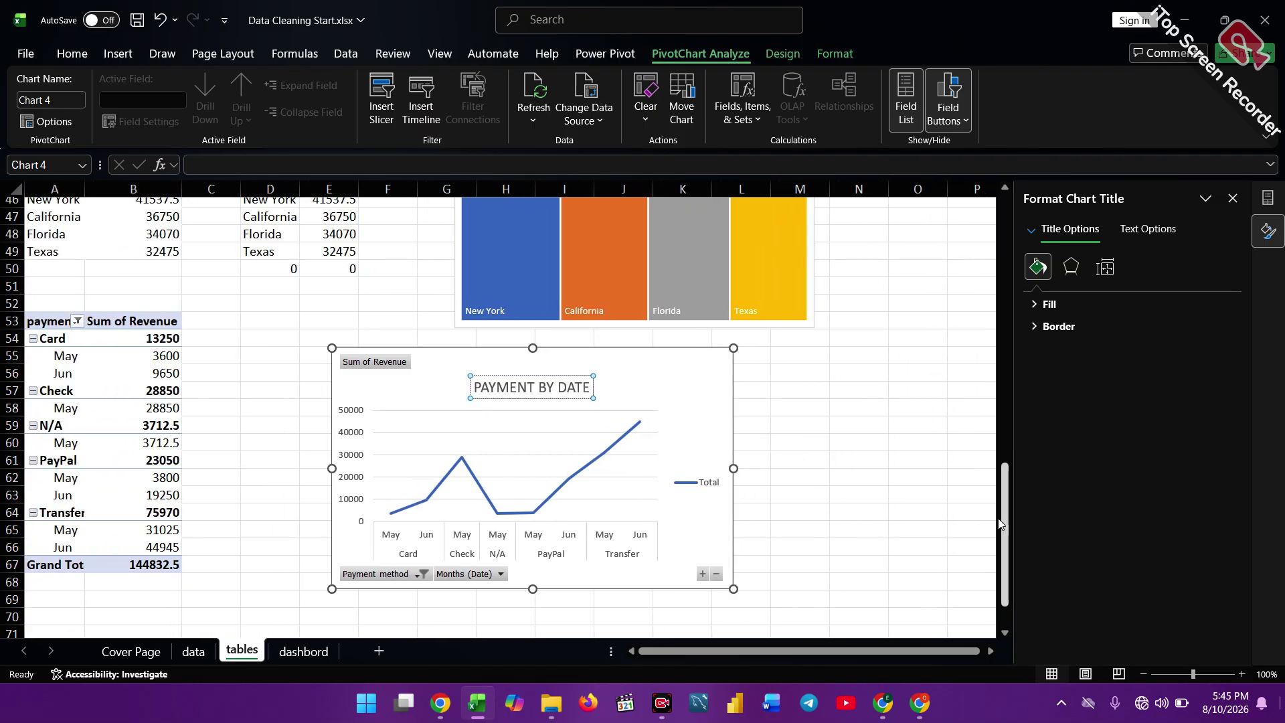
pyautogui.moveTo(1003, 524); pyautogui.dragTo(1040, 532)
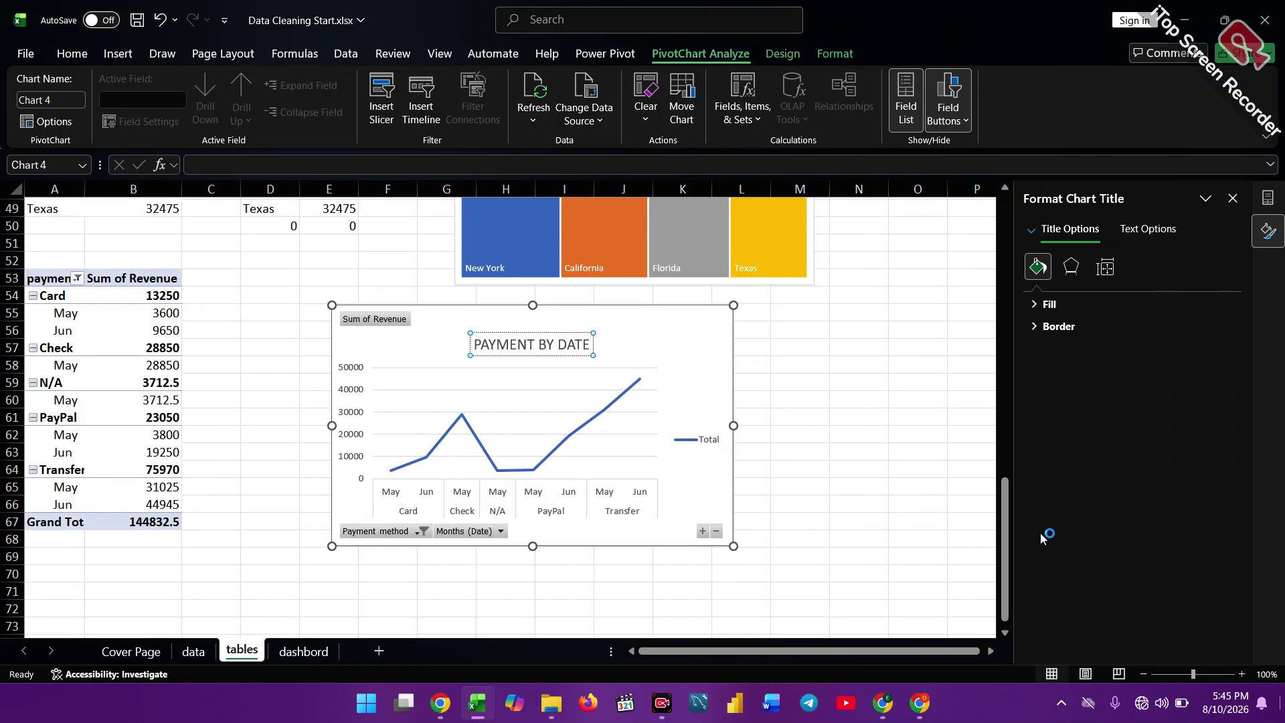
pyautogui.scroll(3, 1040, 533)
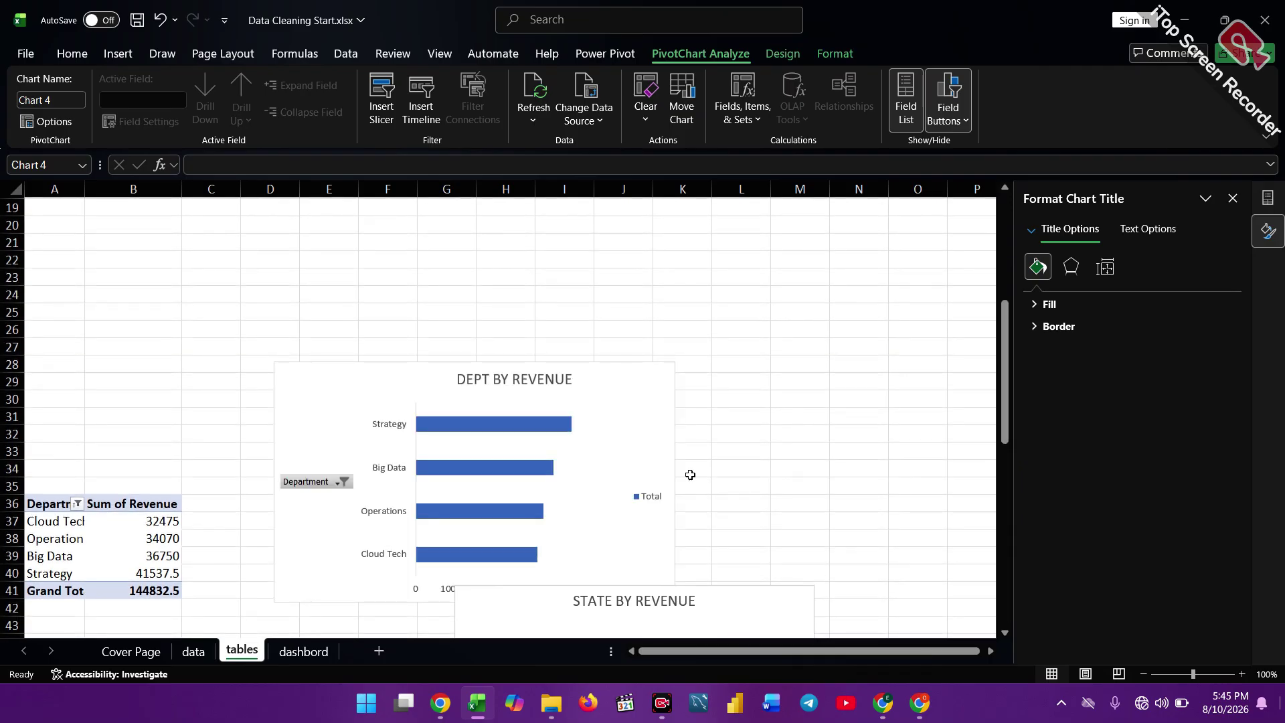
pyautogui.scroll(6, 788, 442)
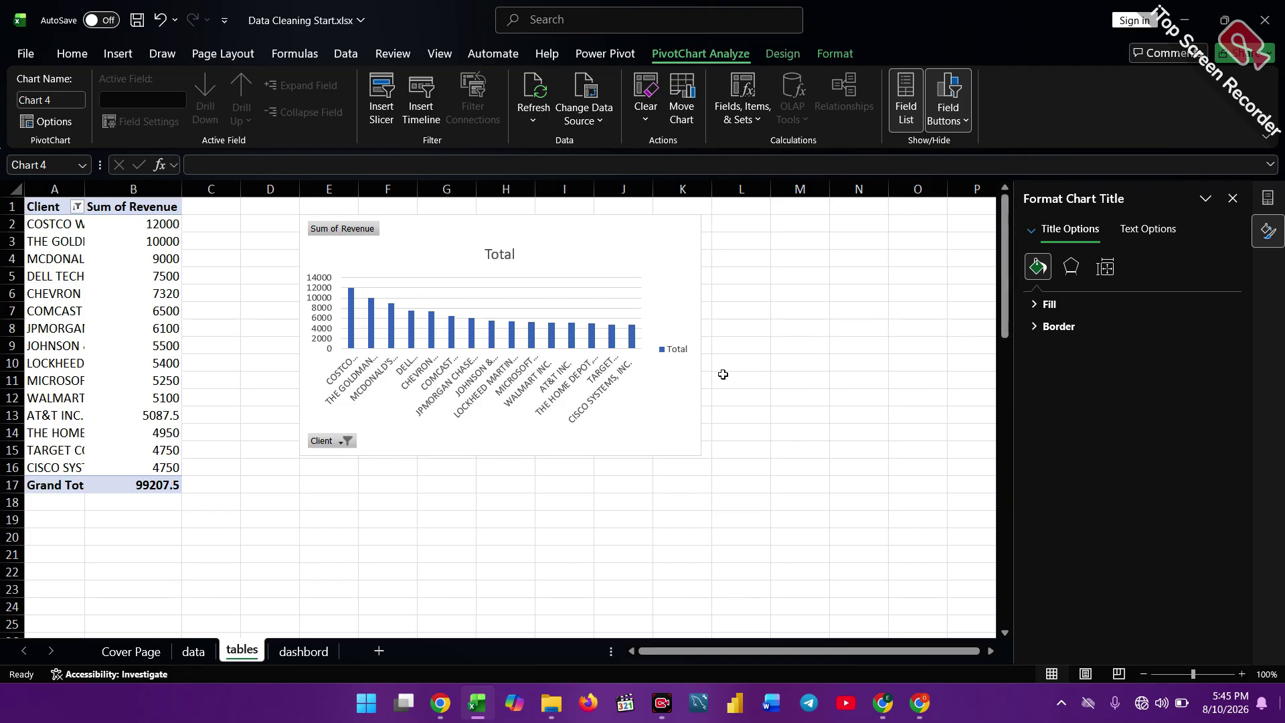
pyautogui.scroll(-18, 723, 371)
pyautogui.scroll(-4, 724, 371)
pyautogui.scroll(3, 723, 372)
# Enter the heading "KIPS" in cell A73, below the payment method PivotTable.
pyautogui.click(158, 410)
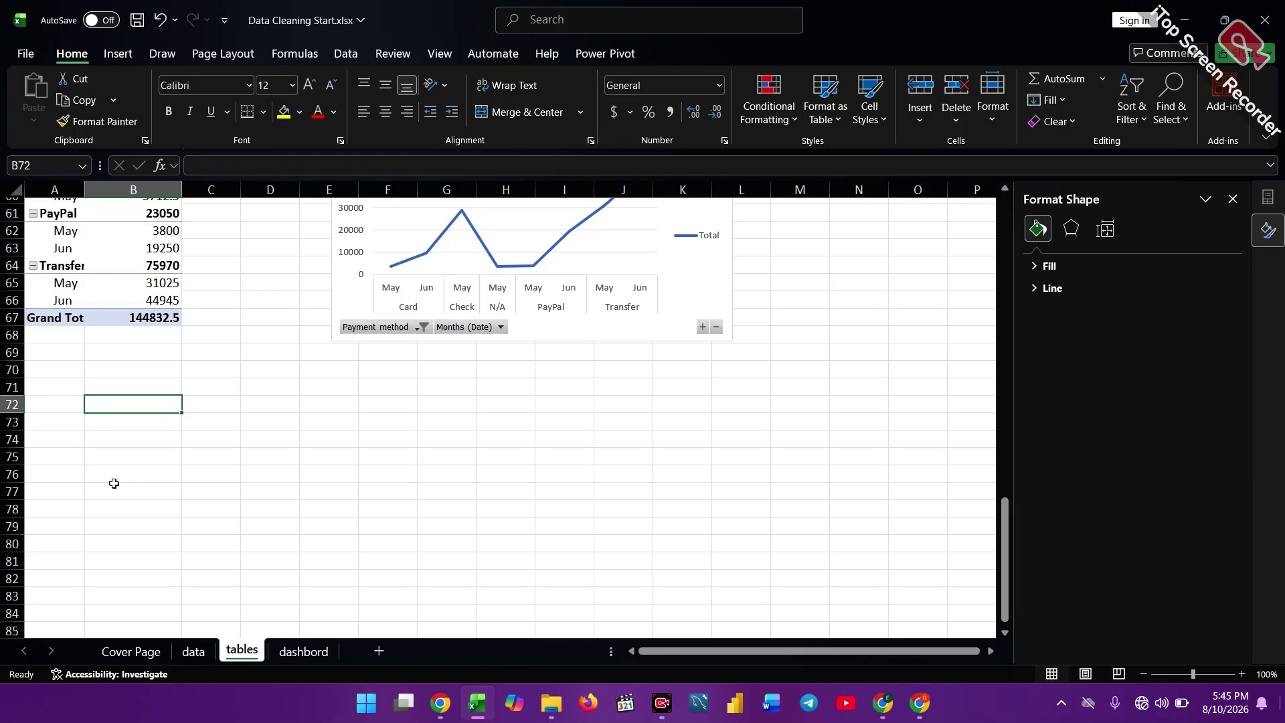
pyautogui.click(128, 538)
pyautogui.click(48, 423)
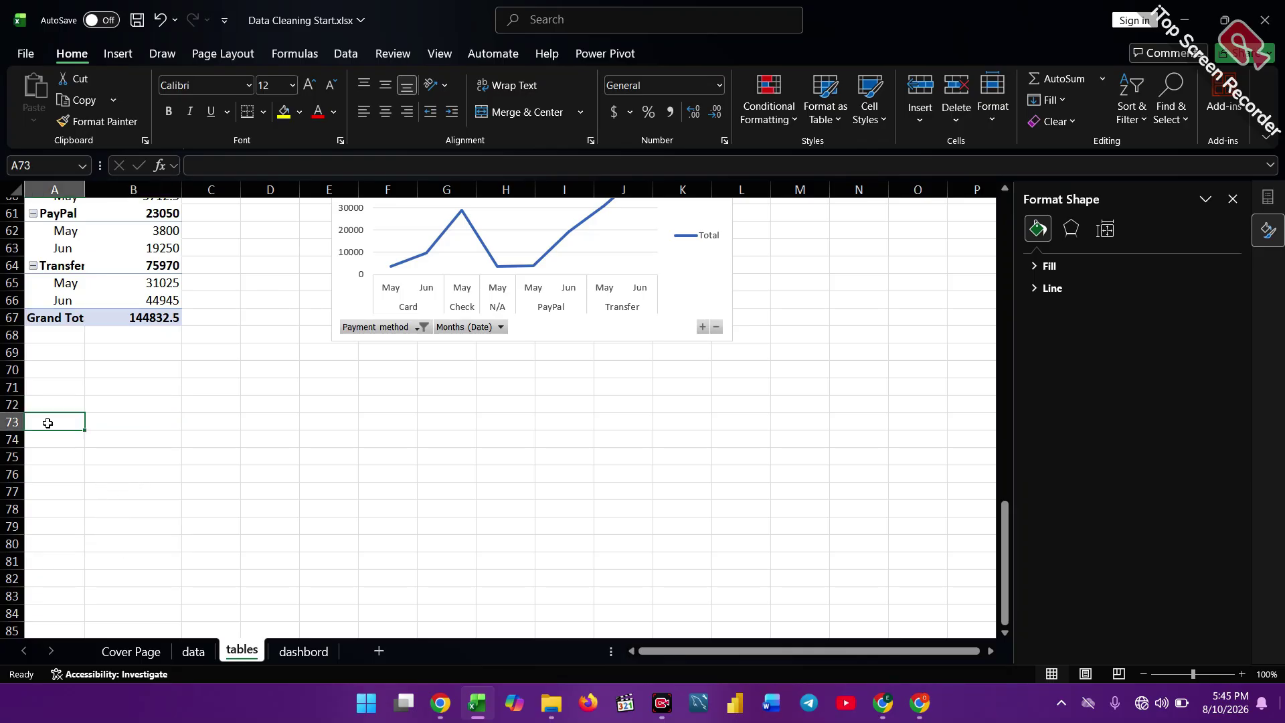
pyautogui.write('K')
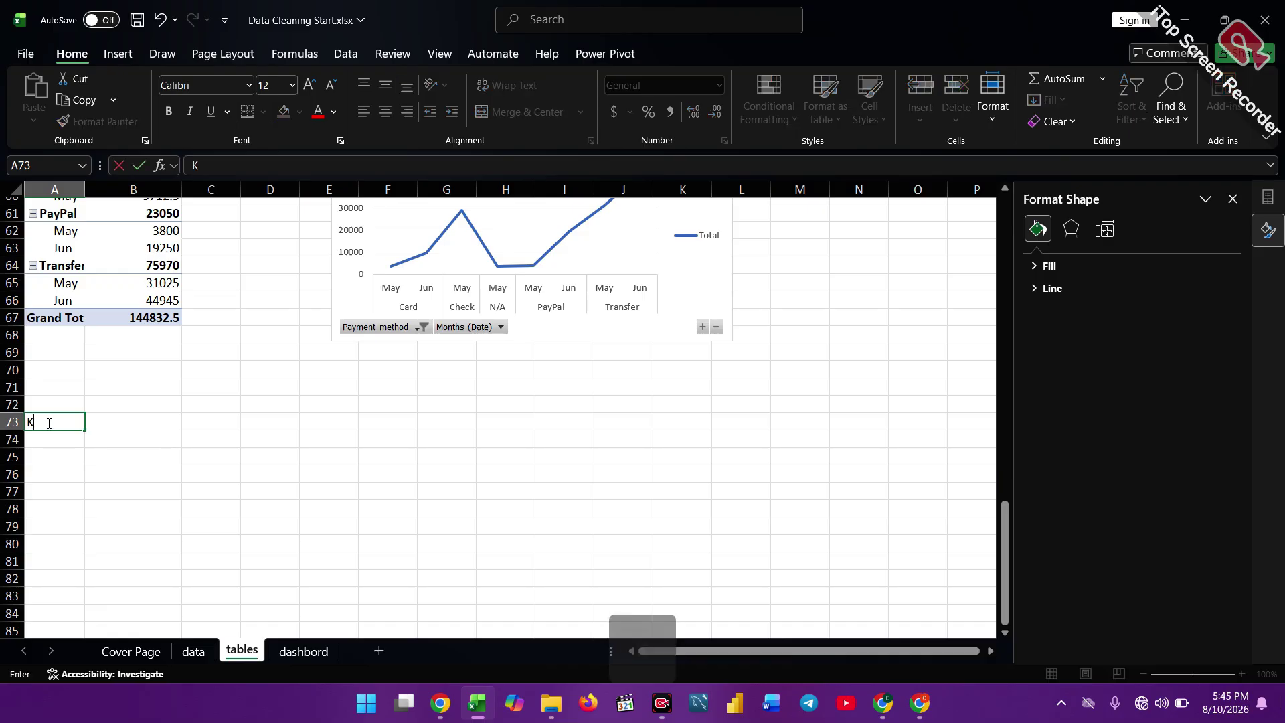
pyautogui.write('IPS')
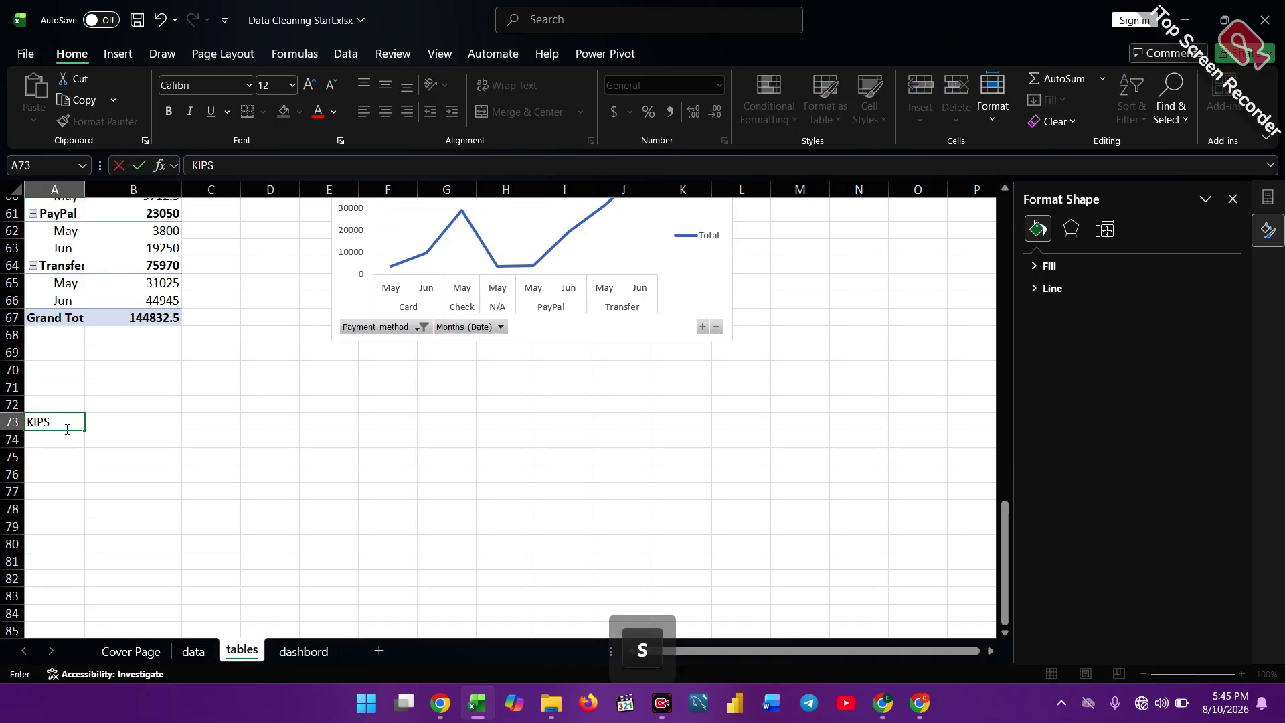
pyautogui.click(46, 445)
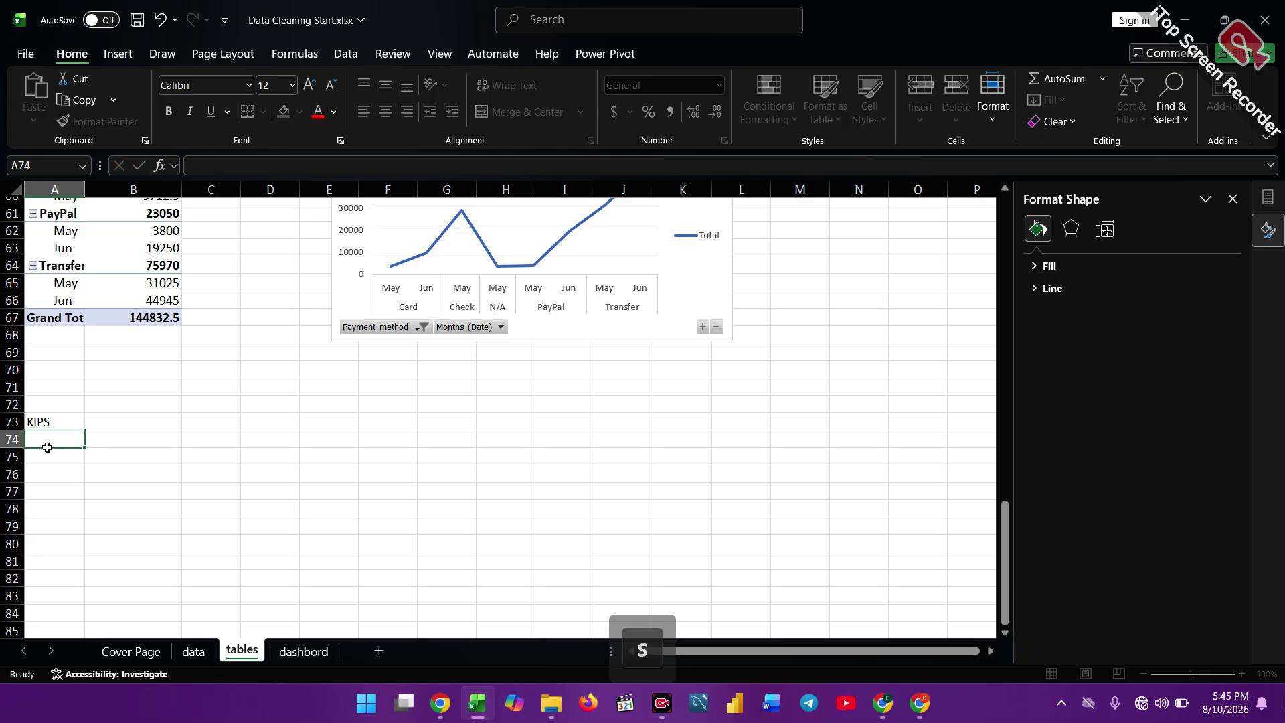
# Copy the entire payment method PivotTable and paste it at cell A75 under the KIPS heading.
pyautogui.click(104, 278)
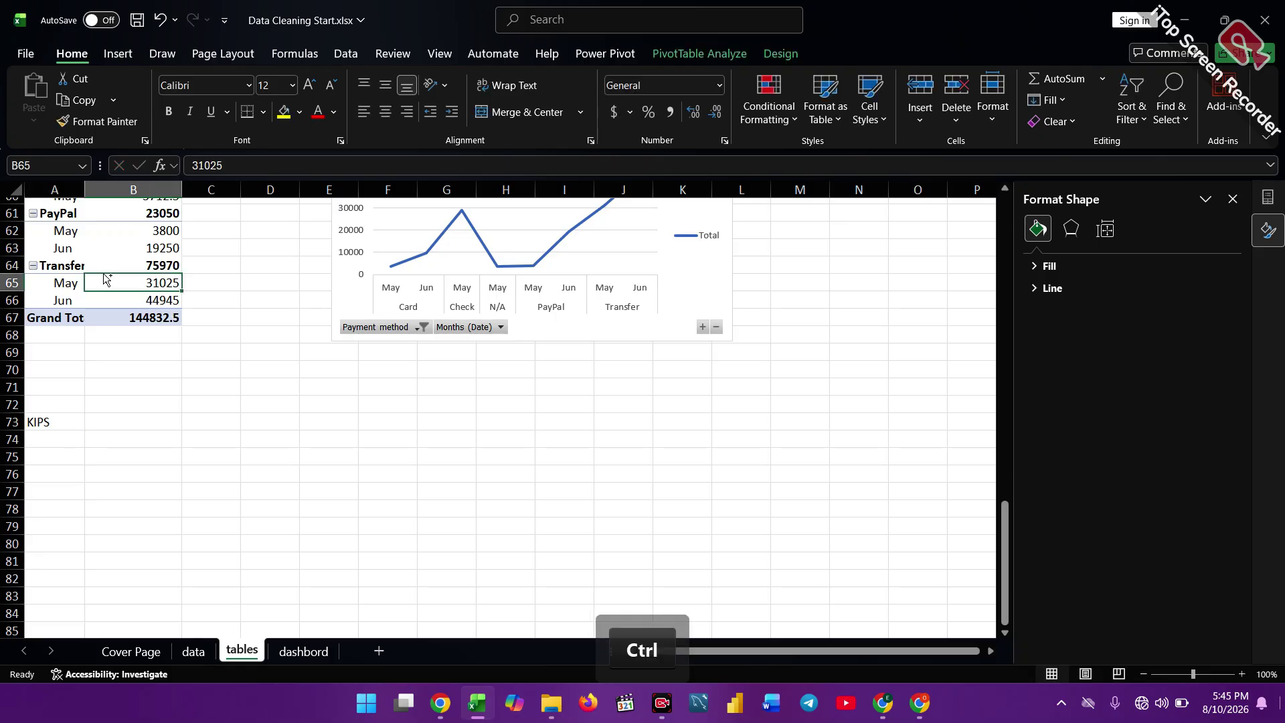
pyautogui.hotkey('ctrl', 'a')
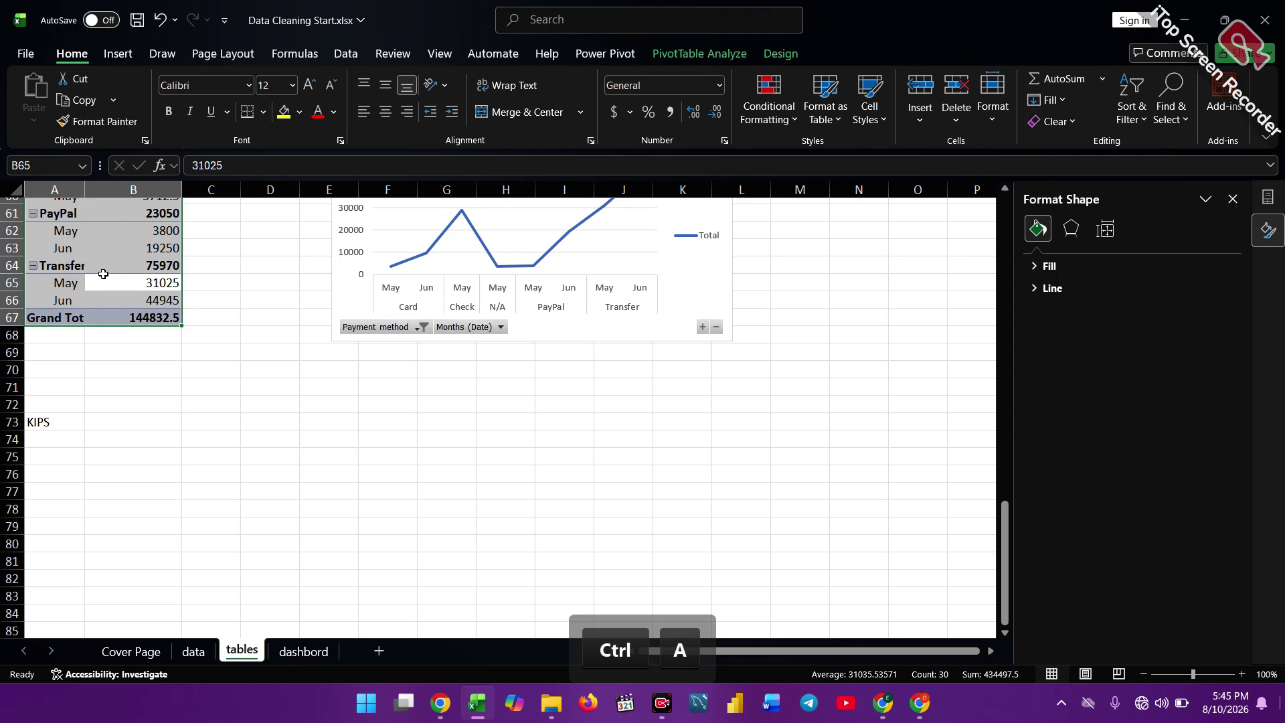
pyautogui.hotkey('ctrl', 'c')
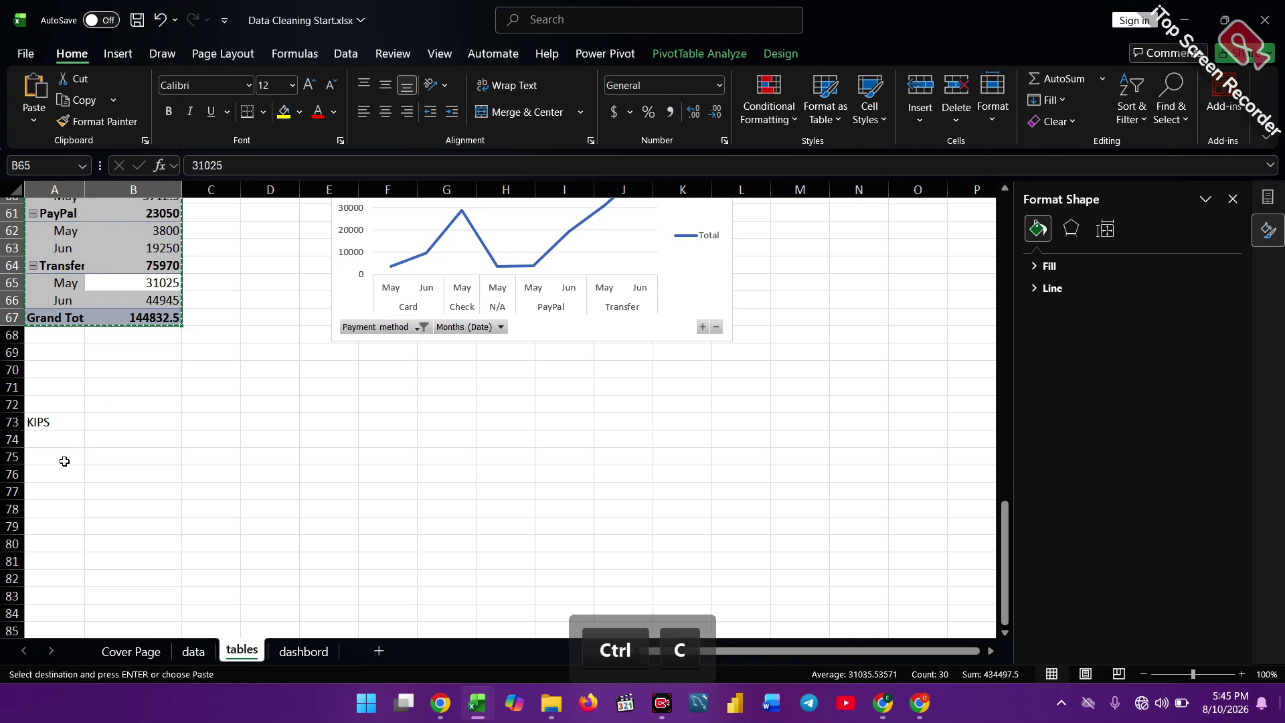
pyautogui.click(42, 454)
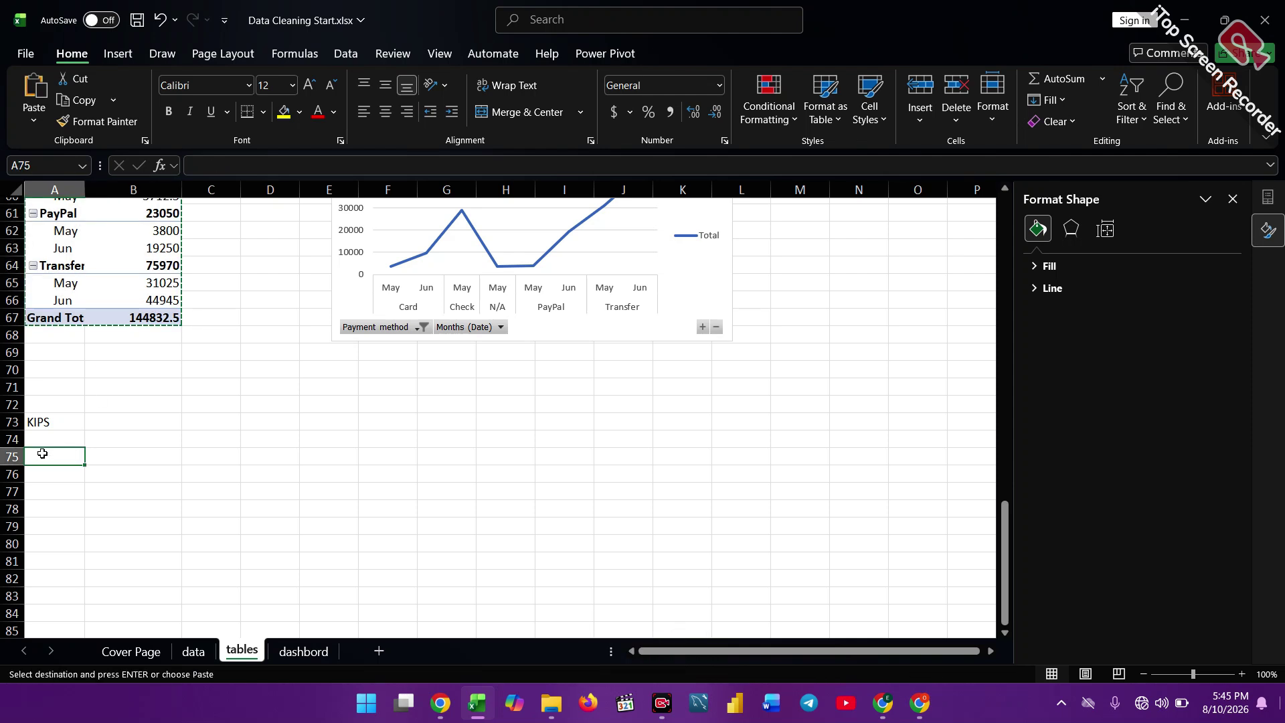
pyautogui.hotkey('ctrl', 'v')
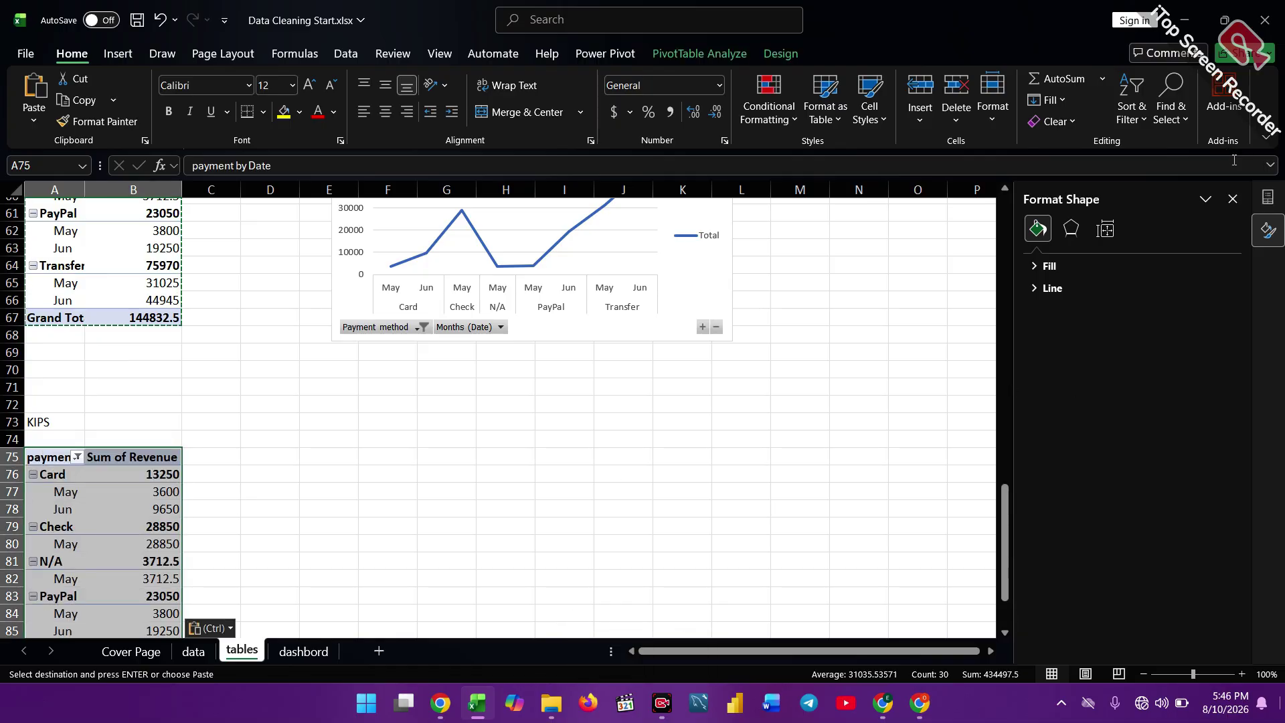
# Close the shape formatting pane and add the Profit field to the copied PivotTable's values.
pyautogui.click(1233, 199)
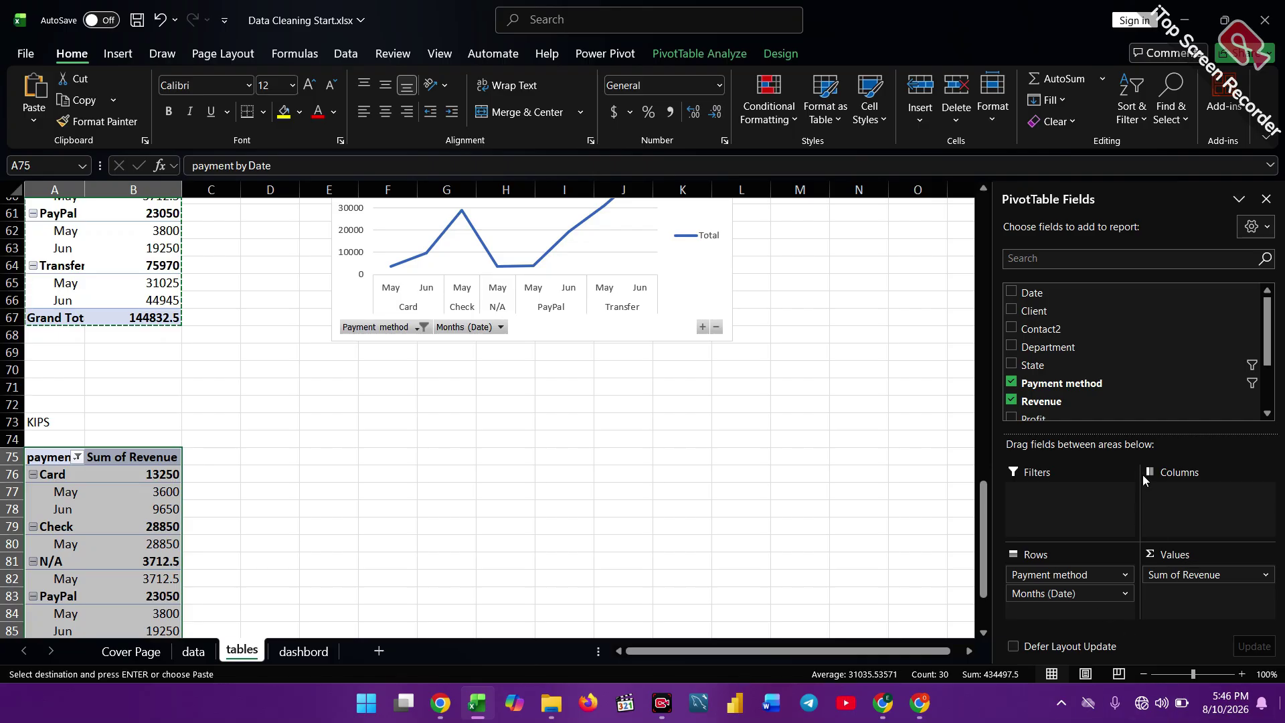
pyautogui.scroll(-2, 1098, 420)
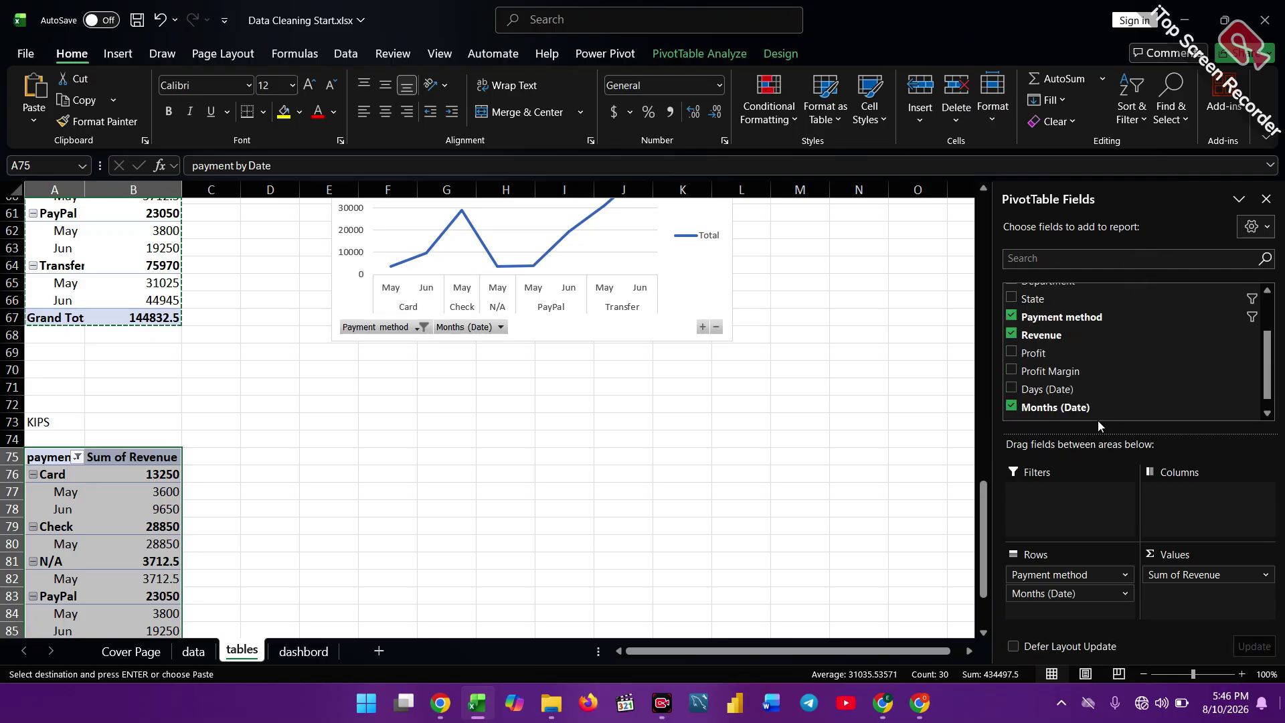
pyautogui.moveTo(1038, 353); pyautogui.dragTo(1161, 591)
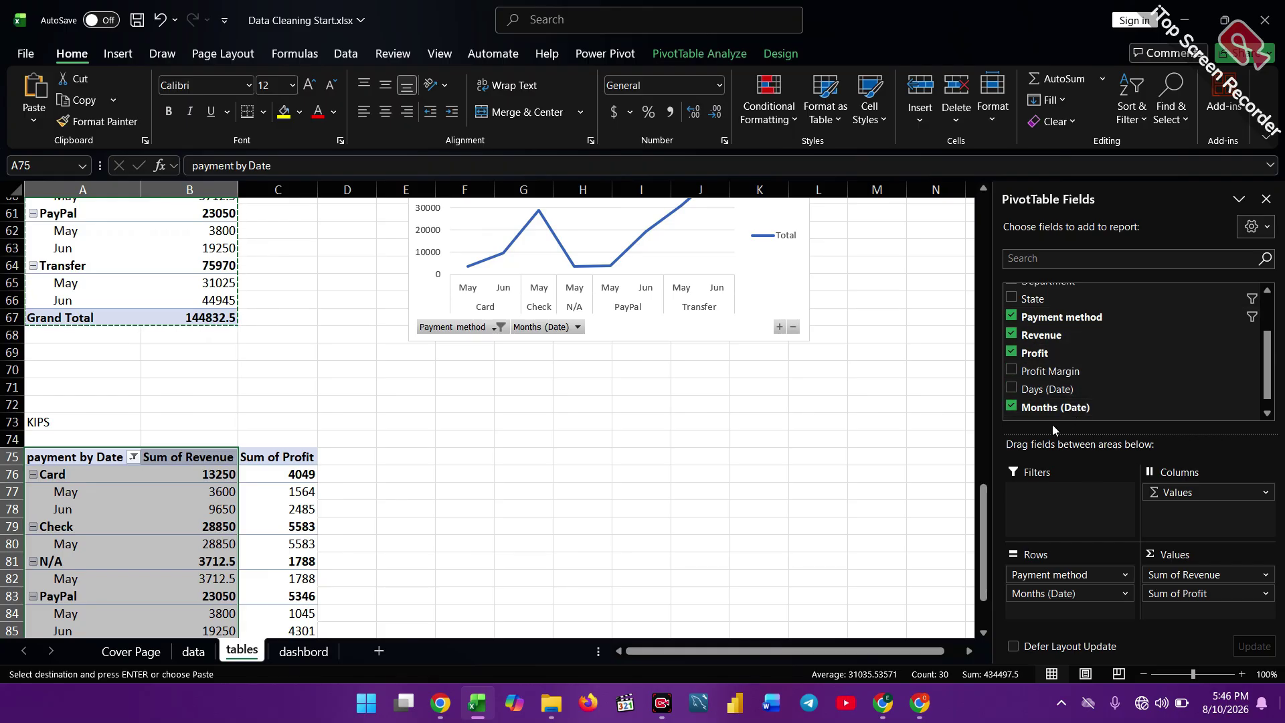
# Remove Payment method and Months (Date) from the rows of the copied PivotTable.
pyautogui.scroll(3, 1037, 375)
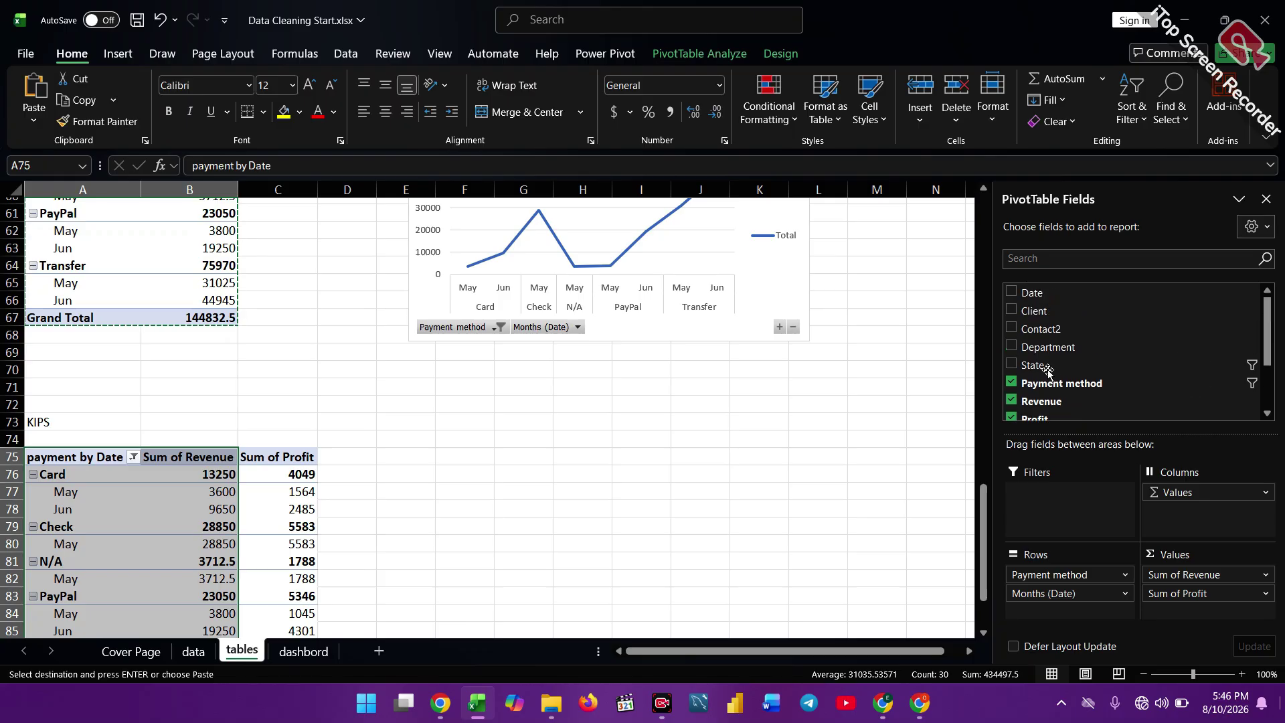
pyautogui.moveTo(1034, 575); pyautogui.dragTo(936, 577)
pyautogui.moveTo(1038, 574); pyautogui.dragTo(813, 532)
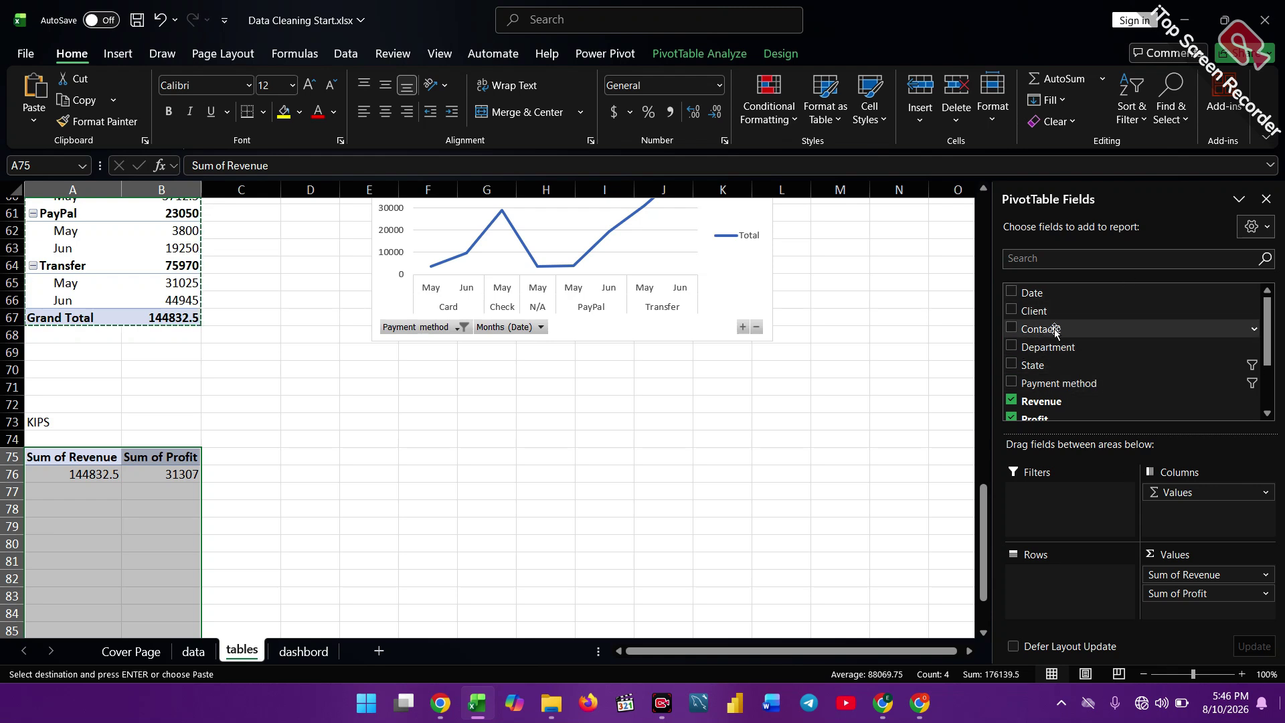
# Add the Profit Margin and Contact2 fields to the values of the PivotTable under the KIPS heading.
pyautogui.scroll(-3, 1061, 338)
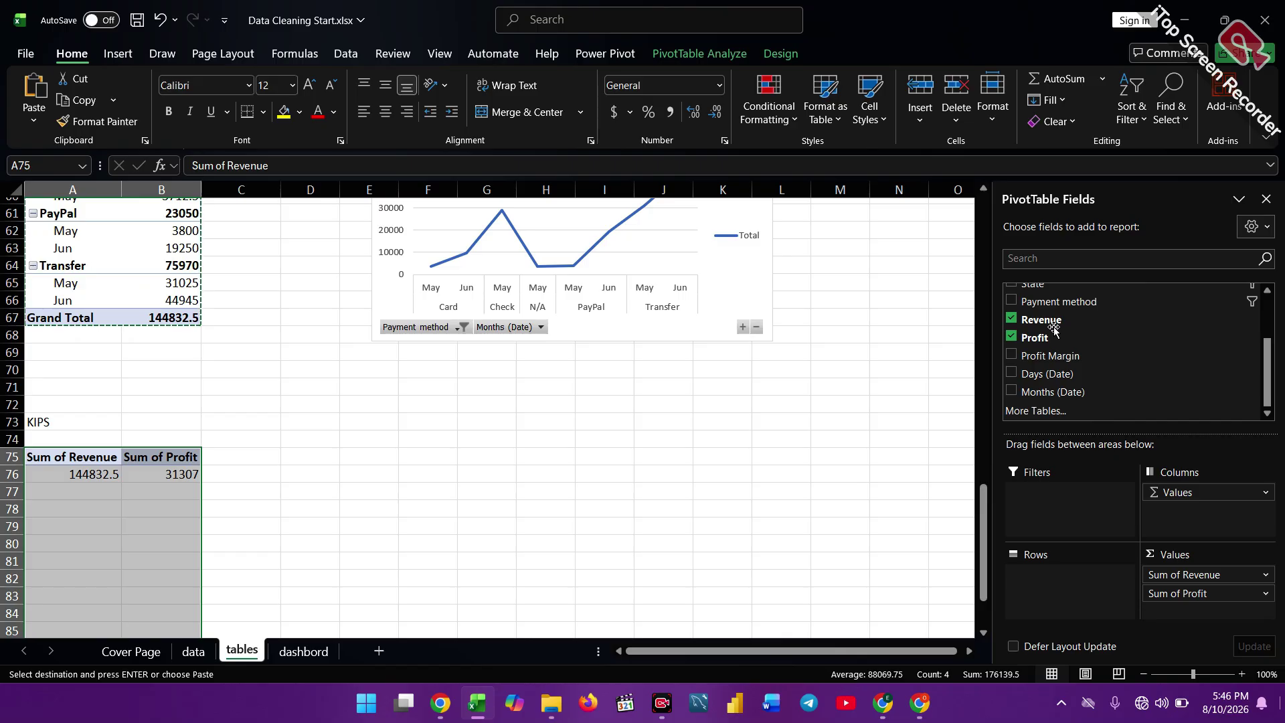
pyautogui.scroll(2, 1054, 328)
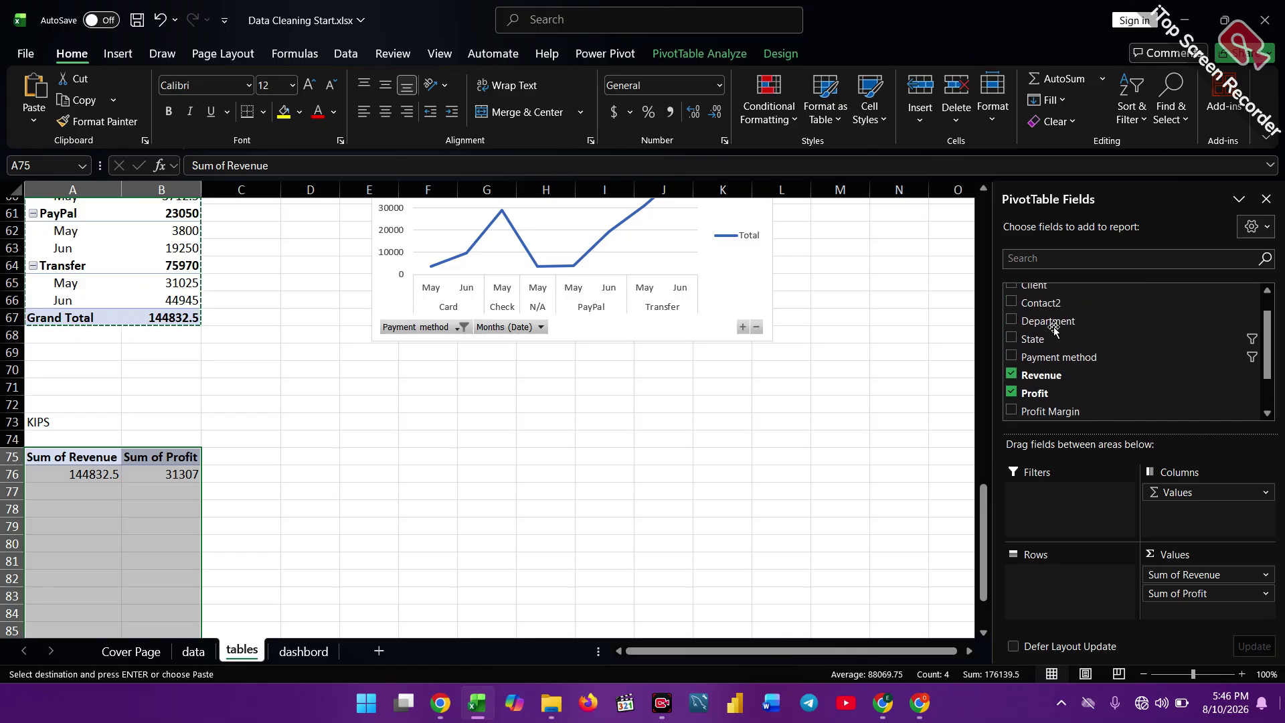
pyautogui.moveTo(1050, 411); pyautogui.dragTo(1183, 617)
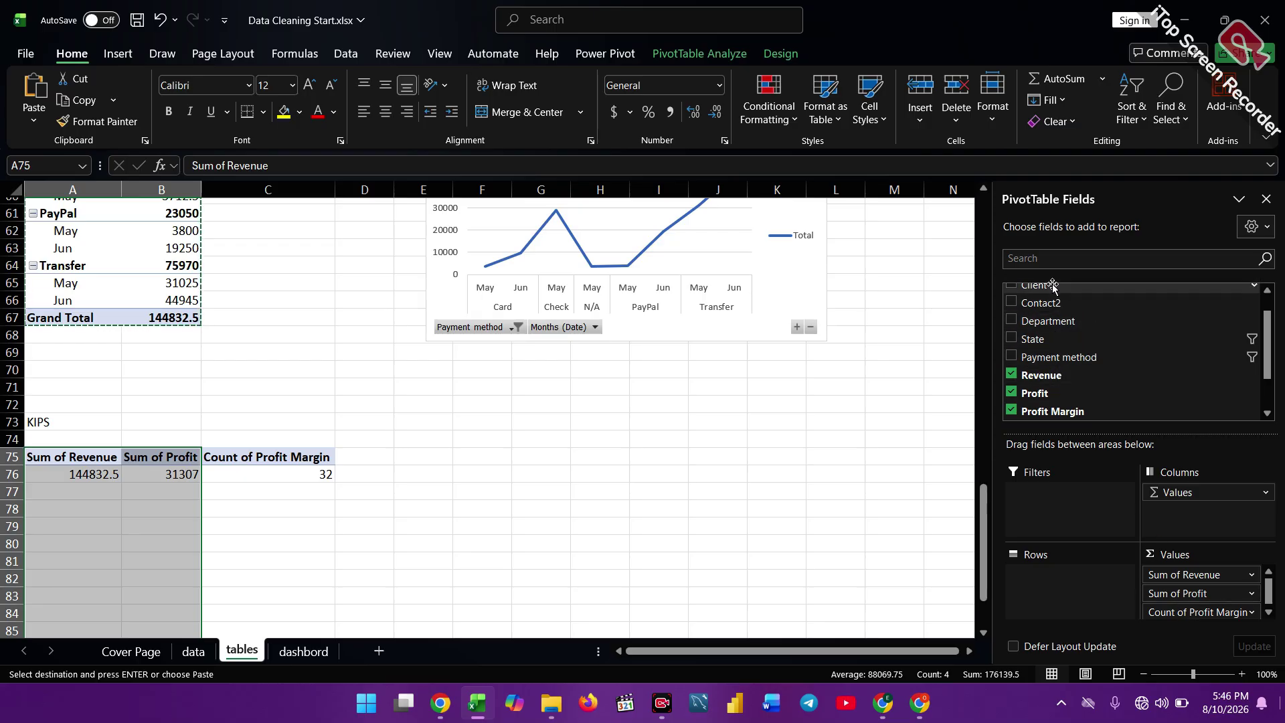
pyautogui.scroll(-1, 1050, 288)
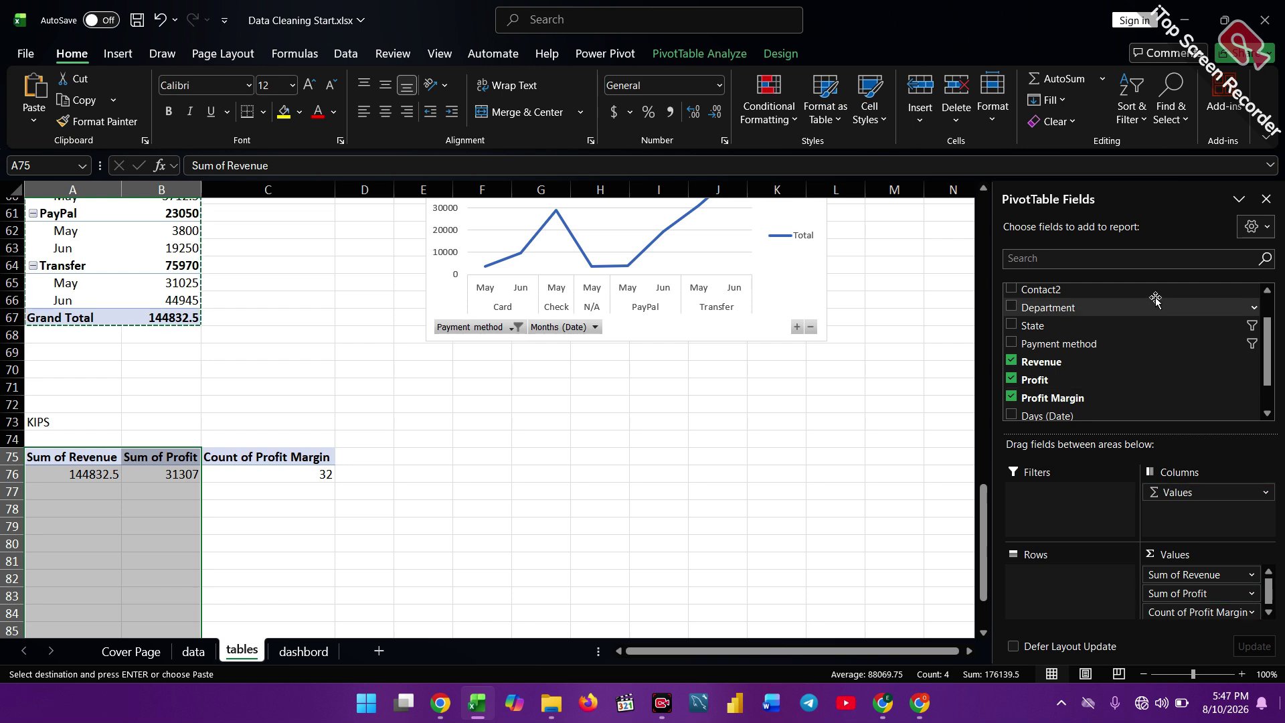
pyautogui.moveTo(1109, 296); pyautogui.dragTo(1167, 620)
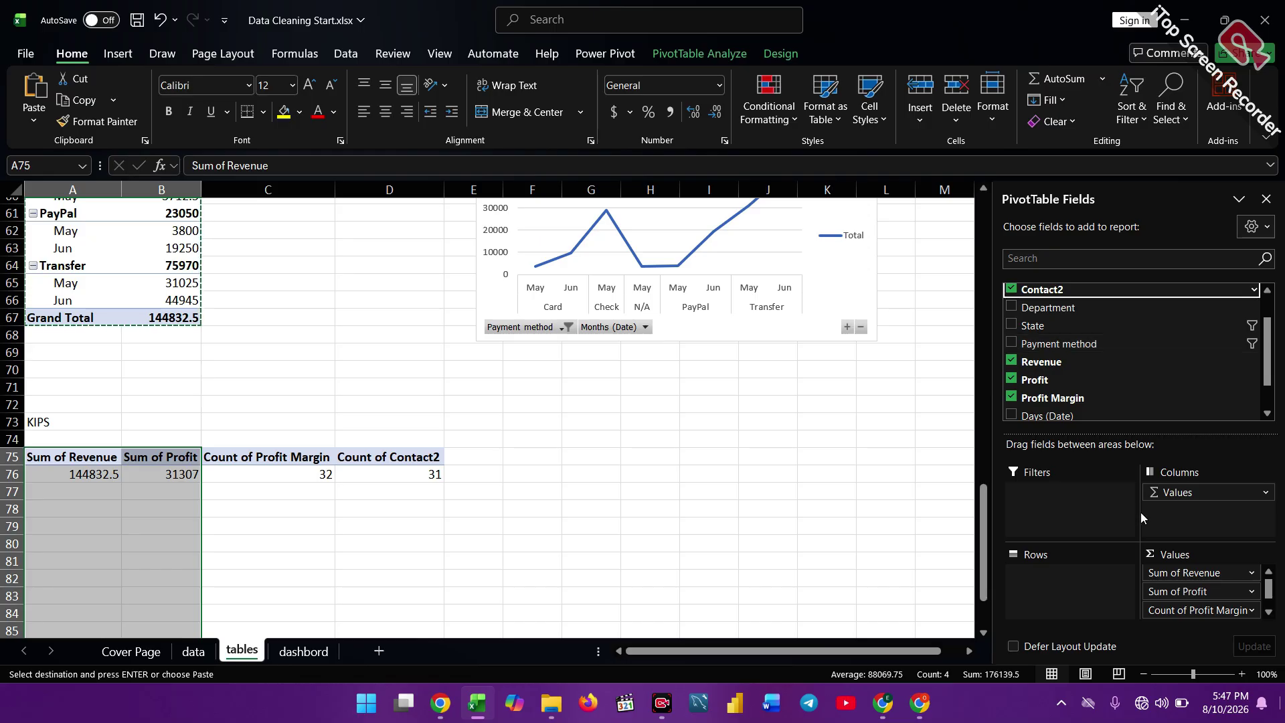
pyautogui.click(500, 508)
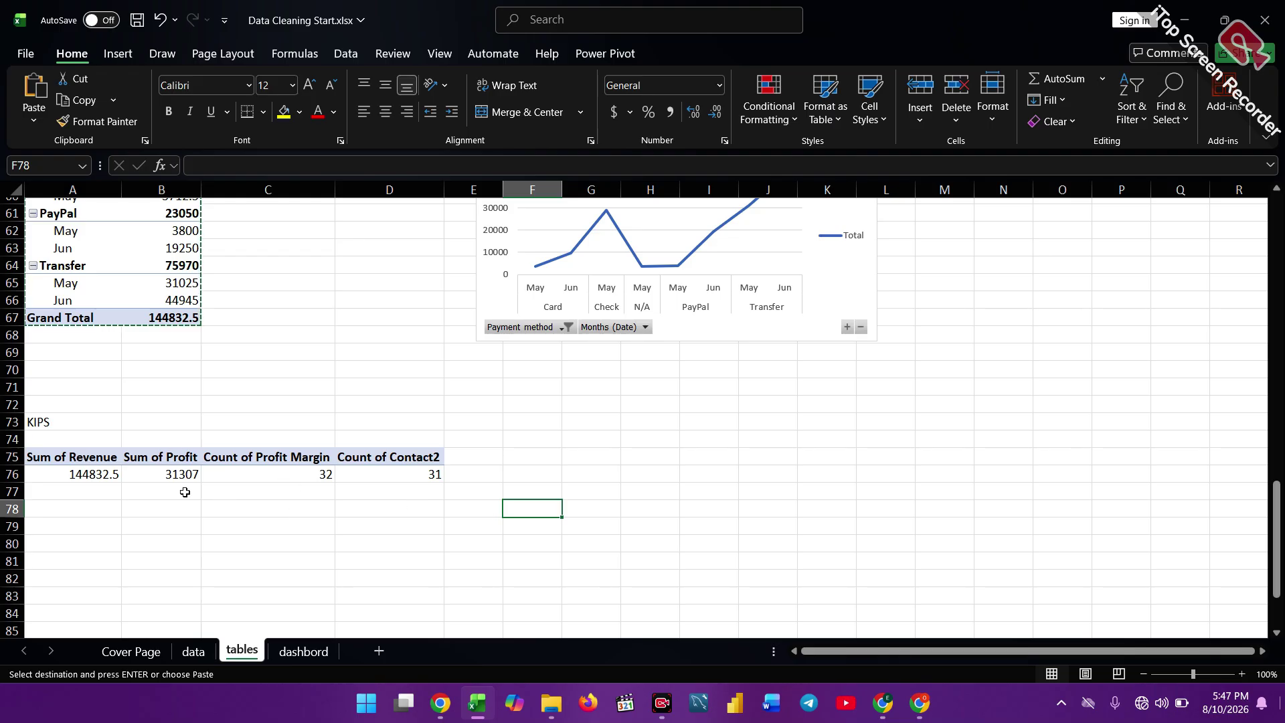
pyautogui.click(175, 472)
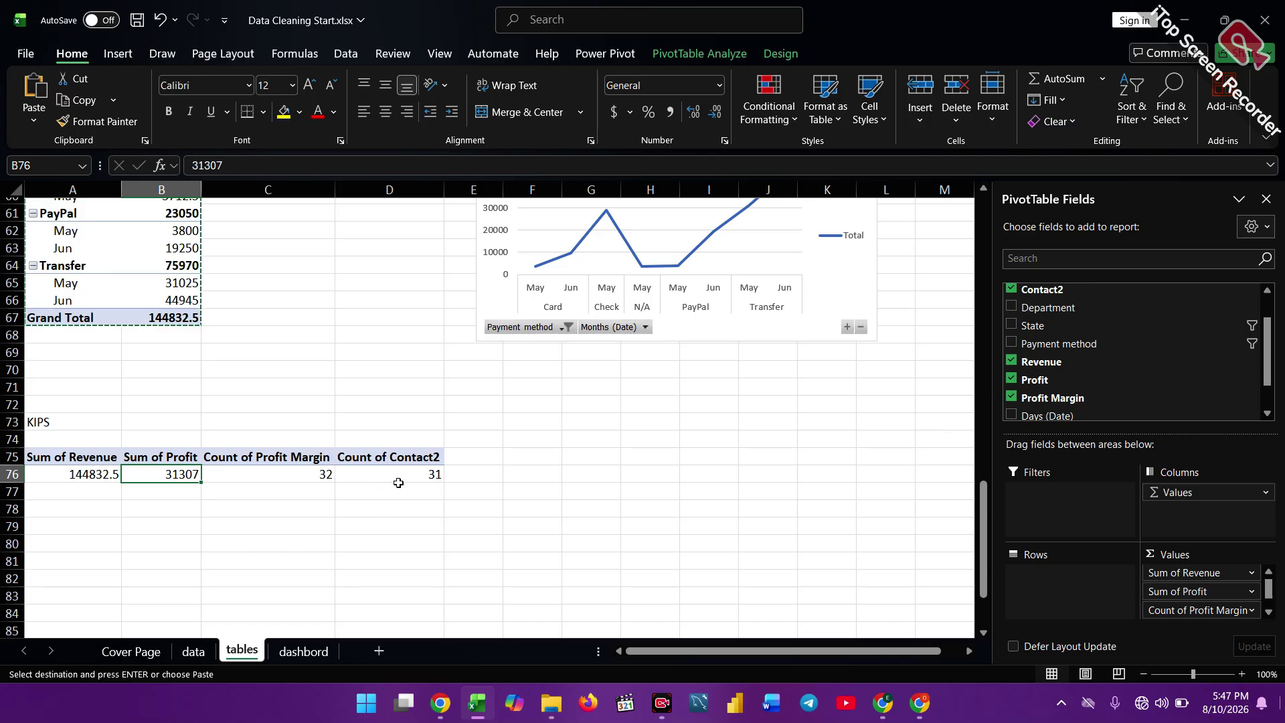
# Link cell F75 to the Sum of Revenue header in A75 of the KIPS PivotTable.
pyautogui.click(478, 459)
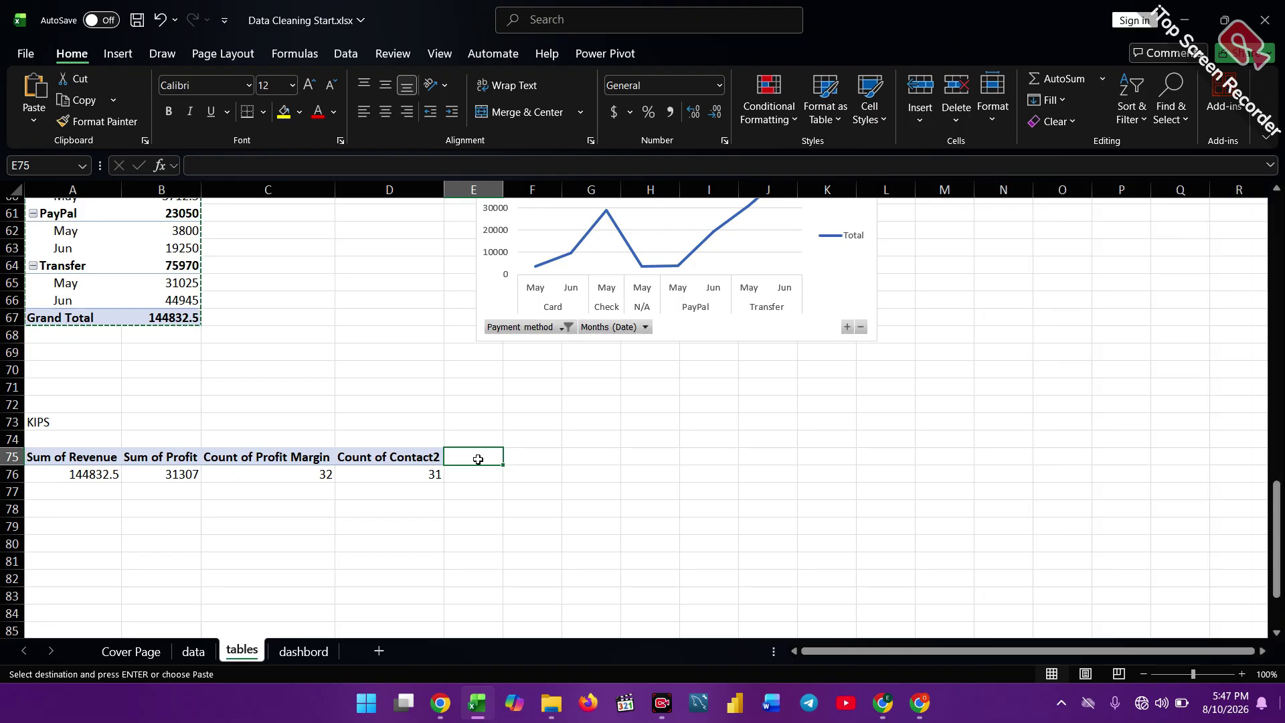
pyautogui.click(512, 459)
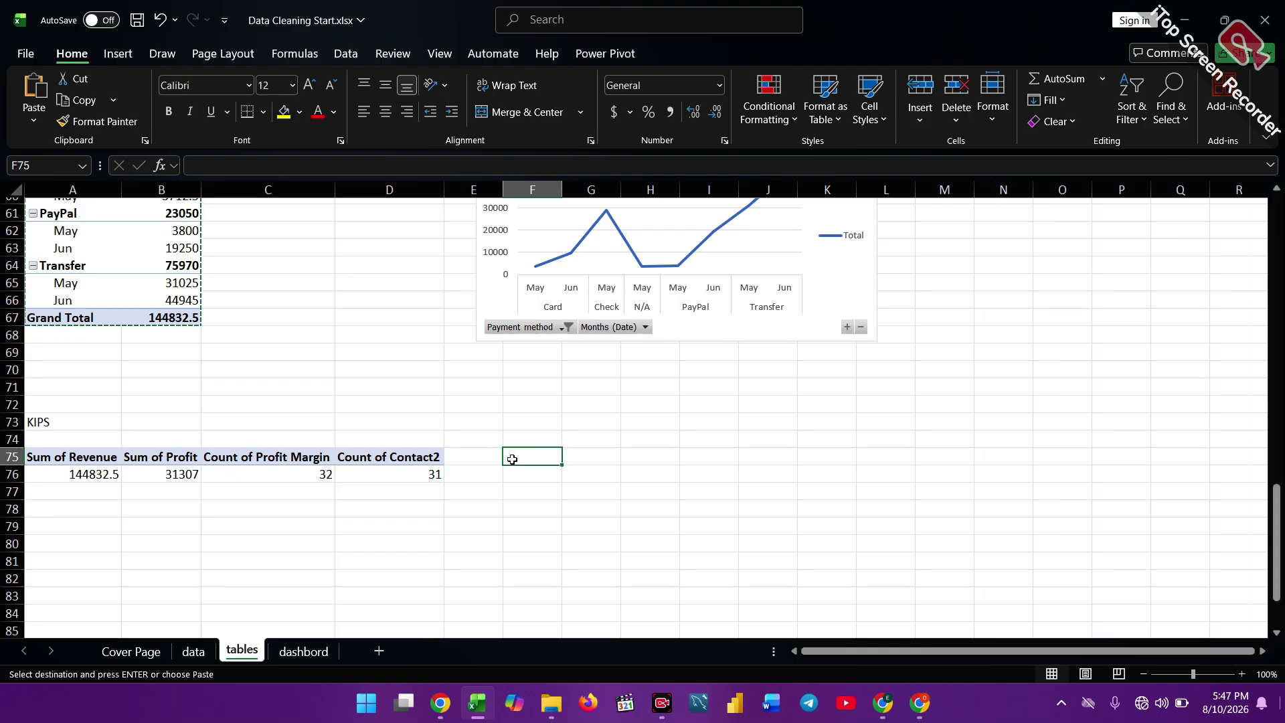
pyautogui.write('=')
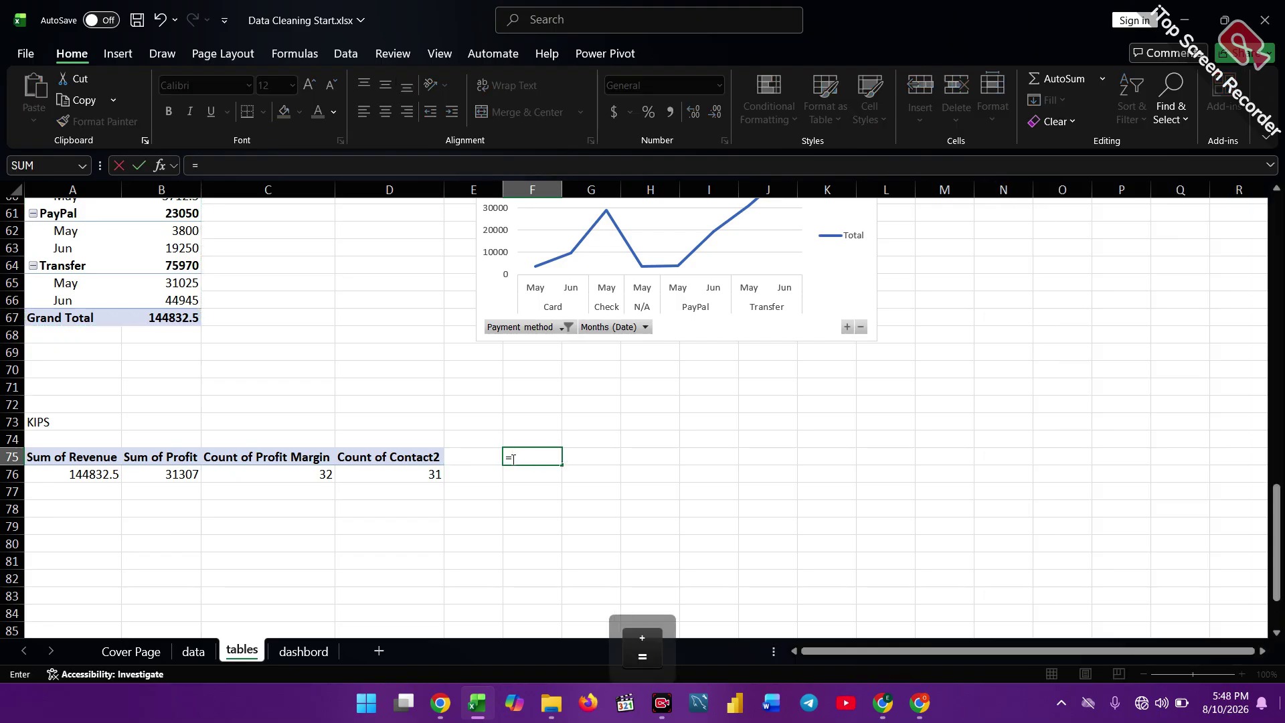
pyautogui.click(80, 456)
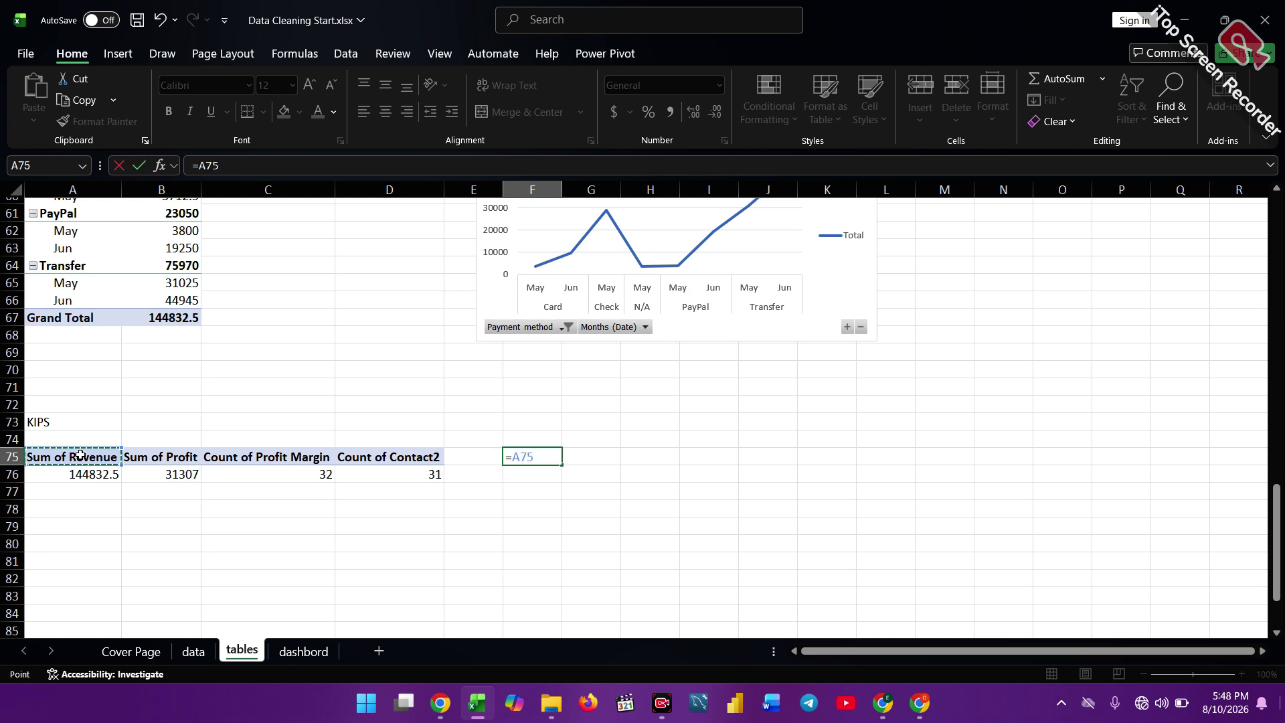
pyautogui.press('Return')
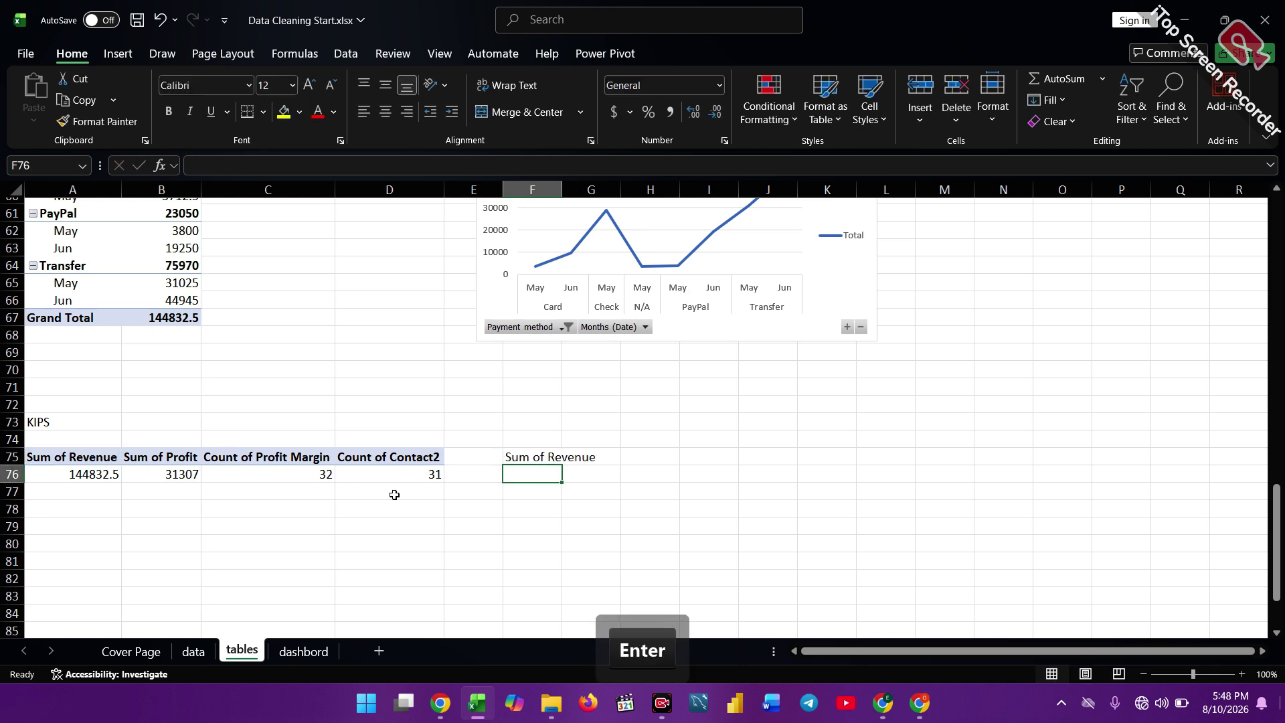
pyautogui.click(606, 459)
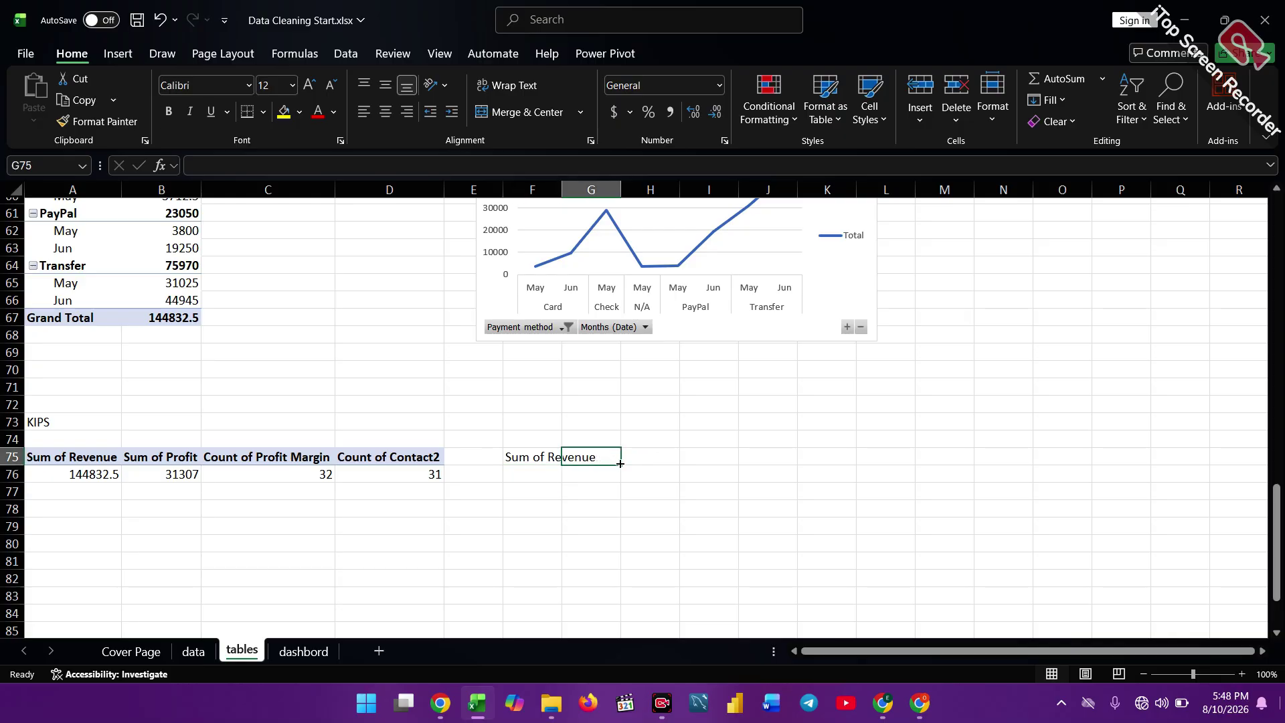
pyautogui.moveTo(620, 463); pyautogui.dragTo(785, 466)
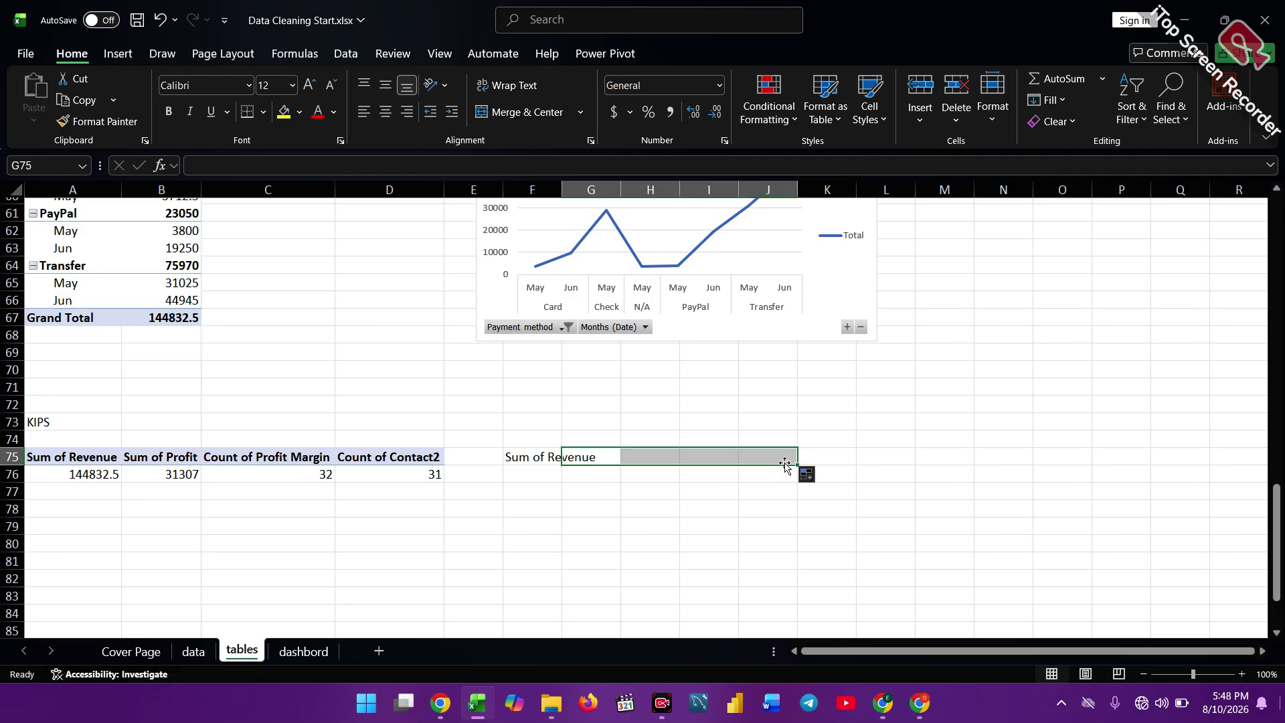
pyautogui.click(782, 511)
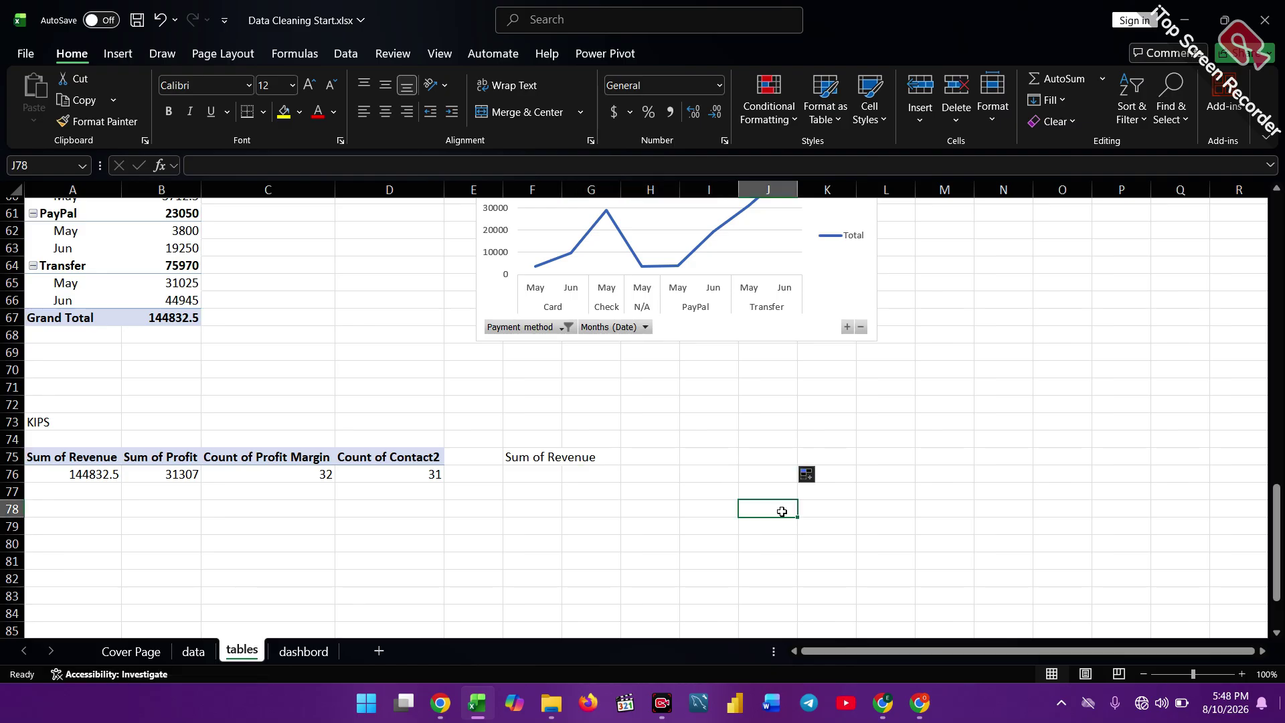
pyautogui.click(515, 455)
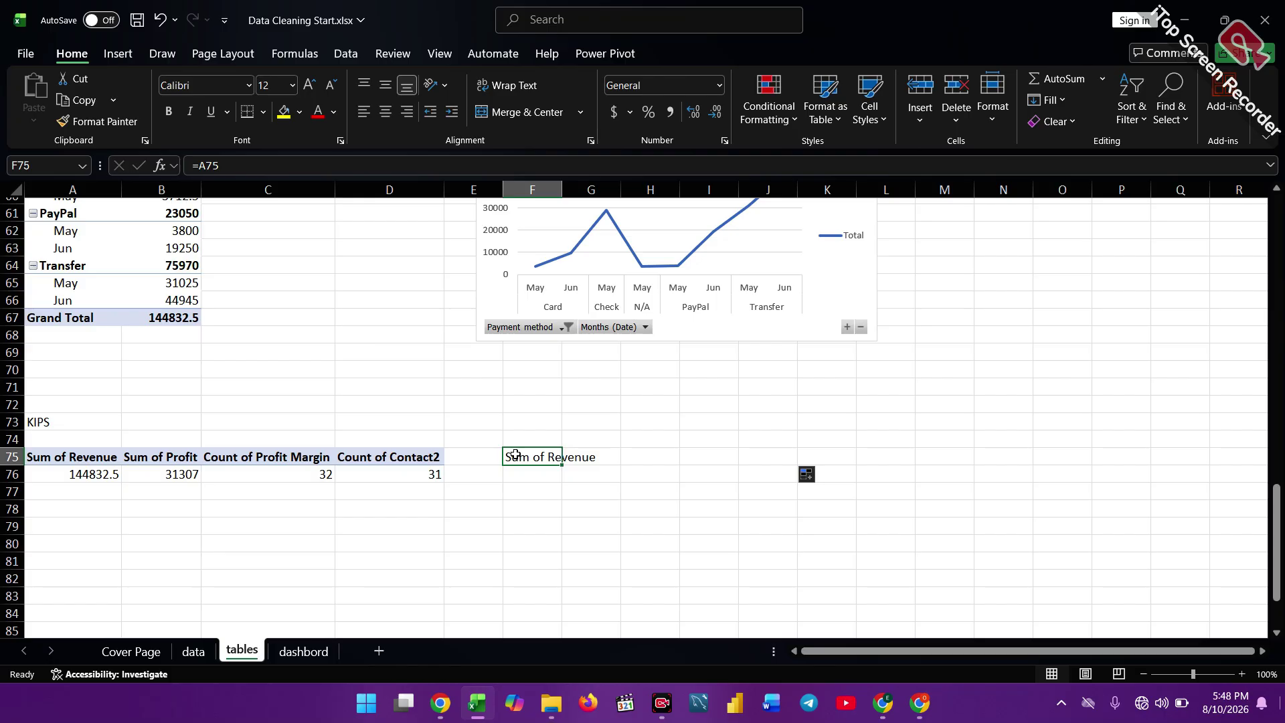
pyautogui.doubleClick(515, 455)
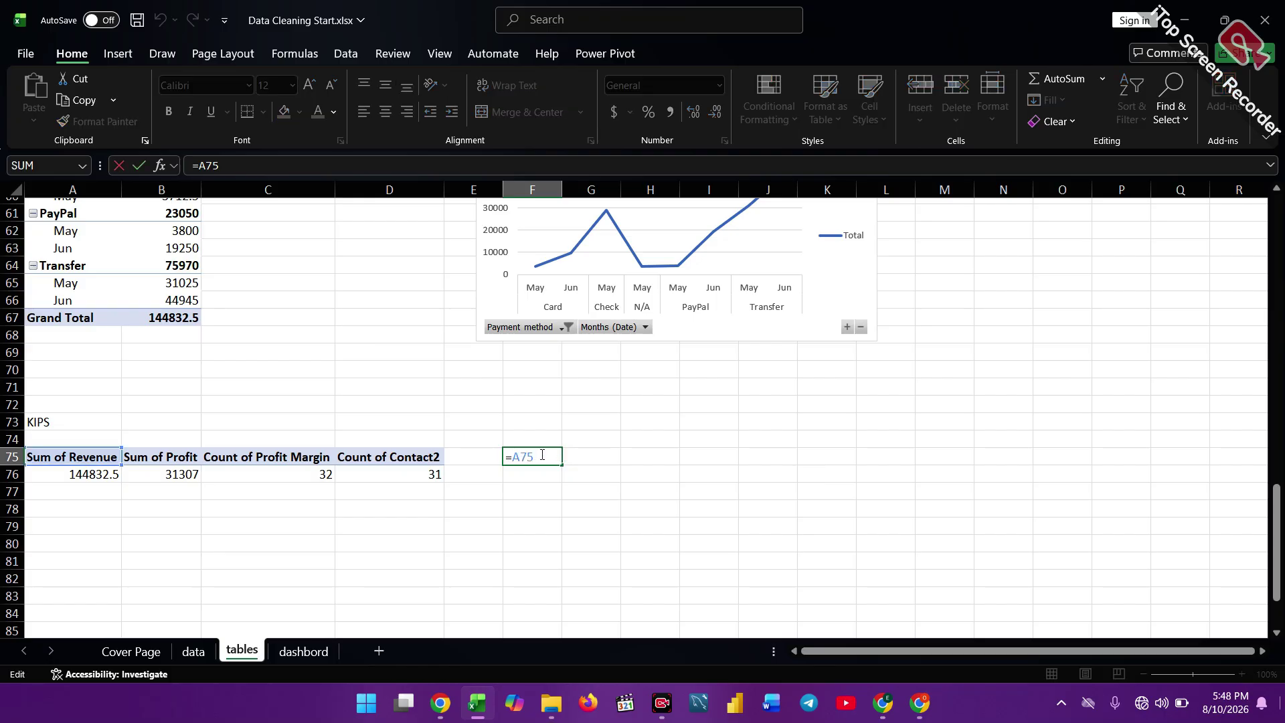
pyautogui.press('Return')
pyautogui.click(529, 454)
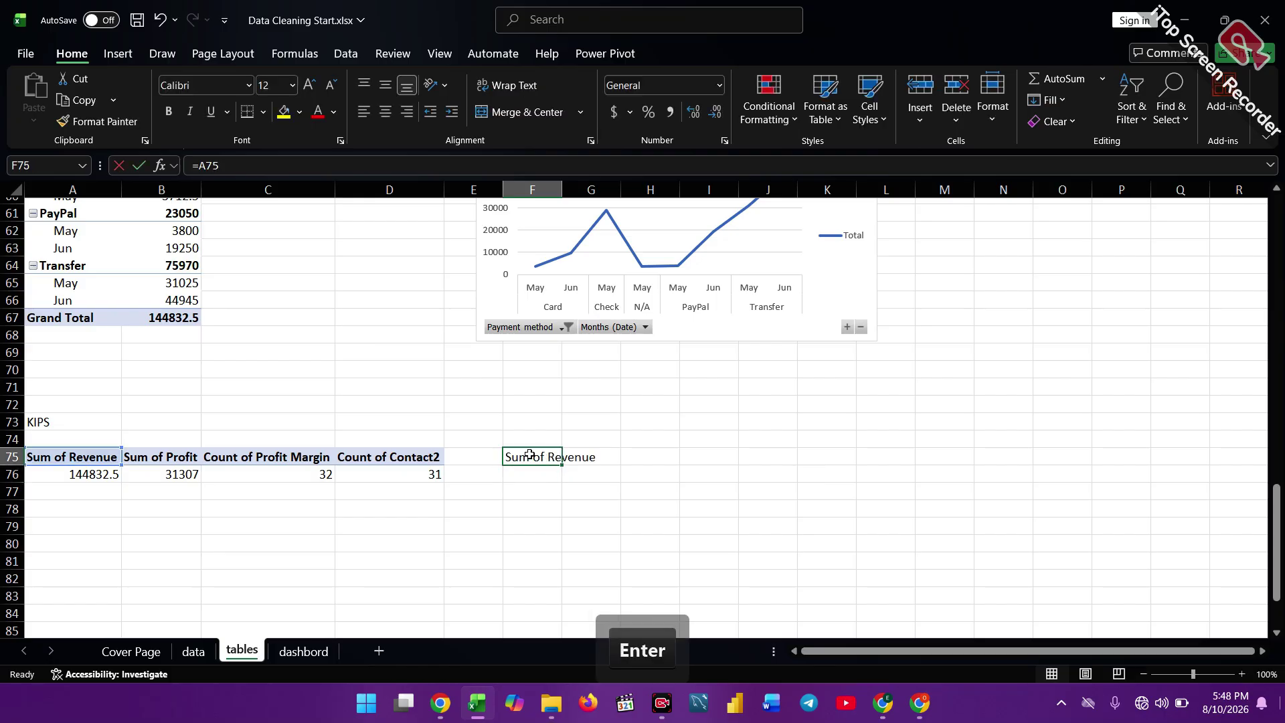
pyautogui.doubleClick(529, 454)
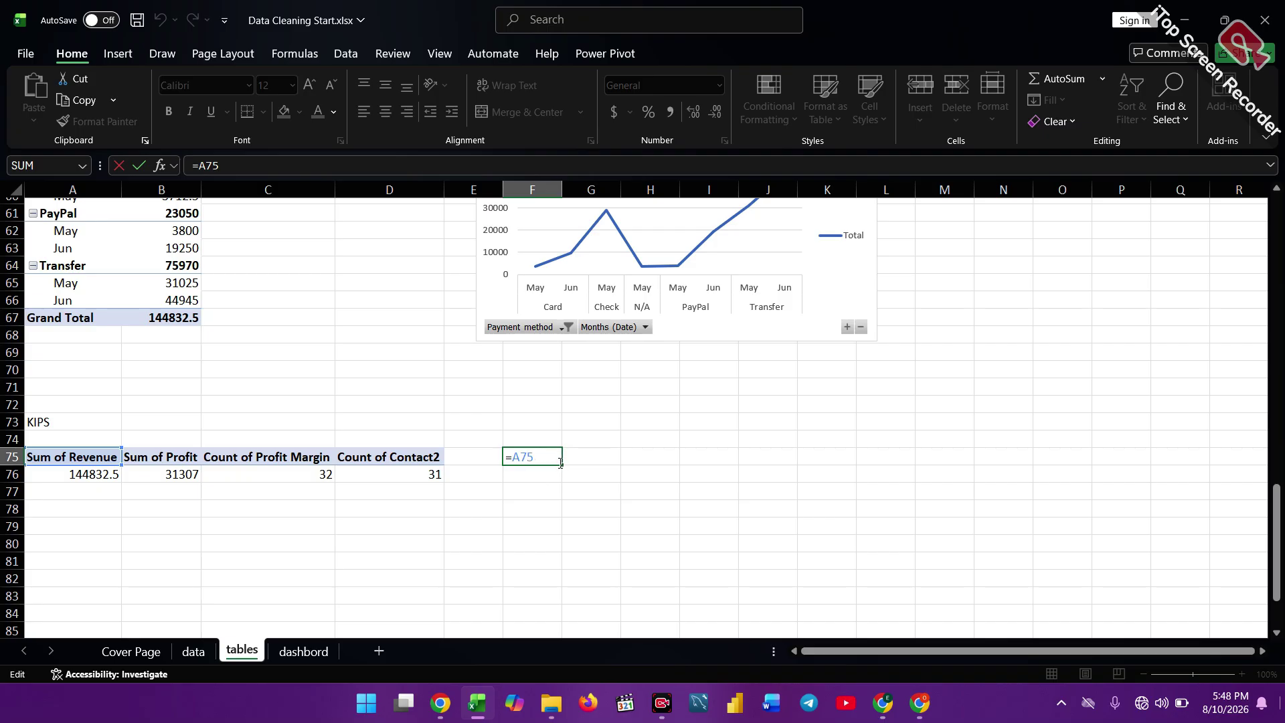
pyautogui.press('Return')
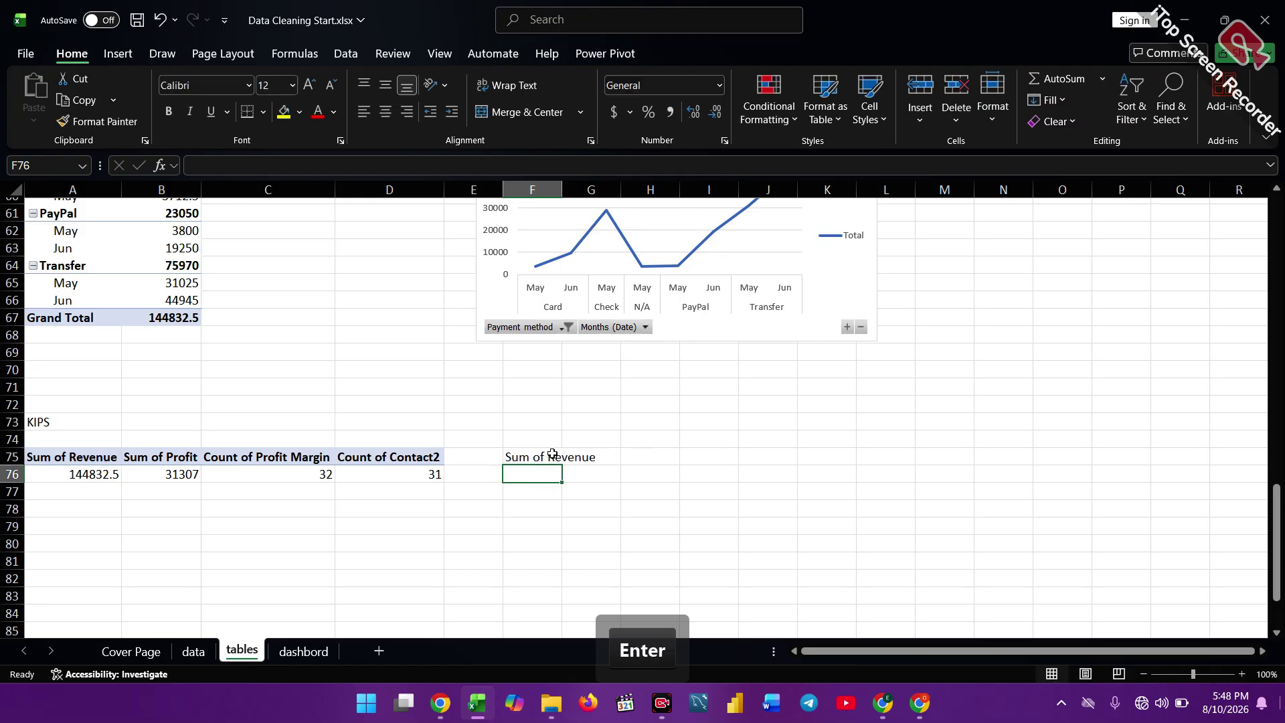
# Fill the header reference from F75 across to I75, and link F76 to the PivotTable's Sum of Revenue value in A76.
pyautogui.click(529, 453)
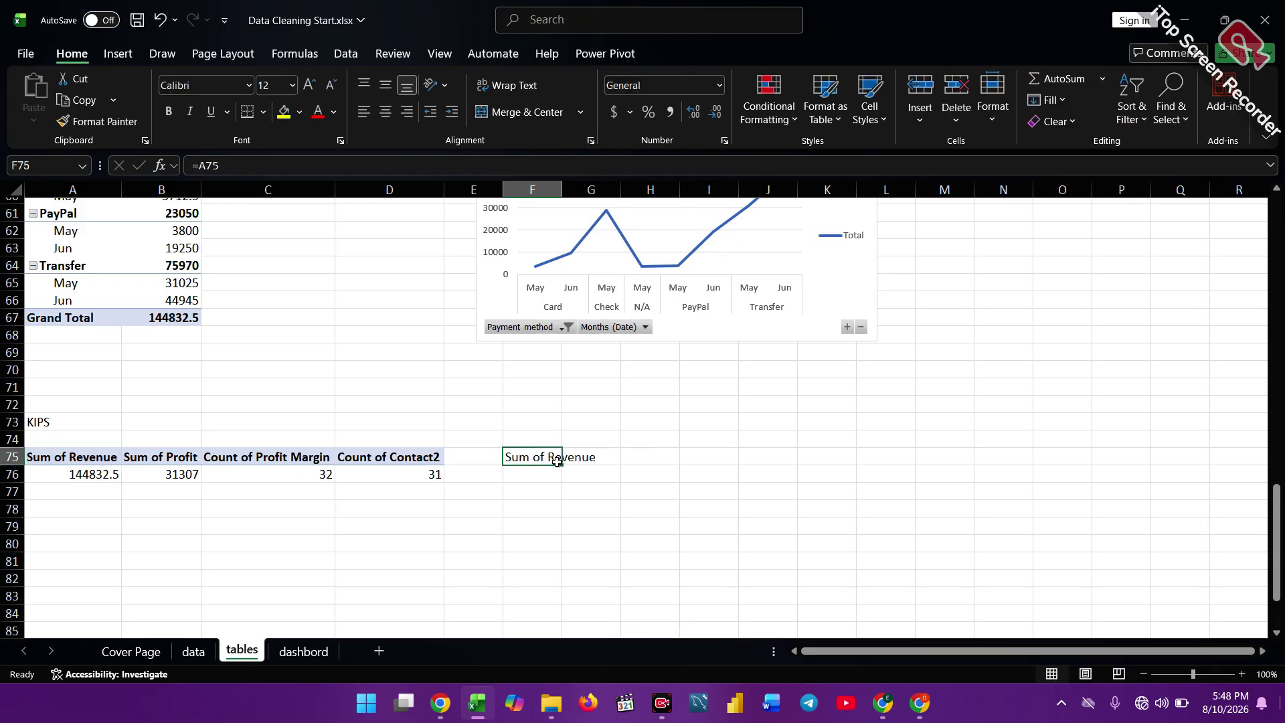
pyautogui.moveTo(558, 462); pyautogui.dragTo(736, 461)
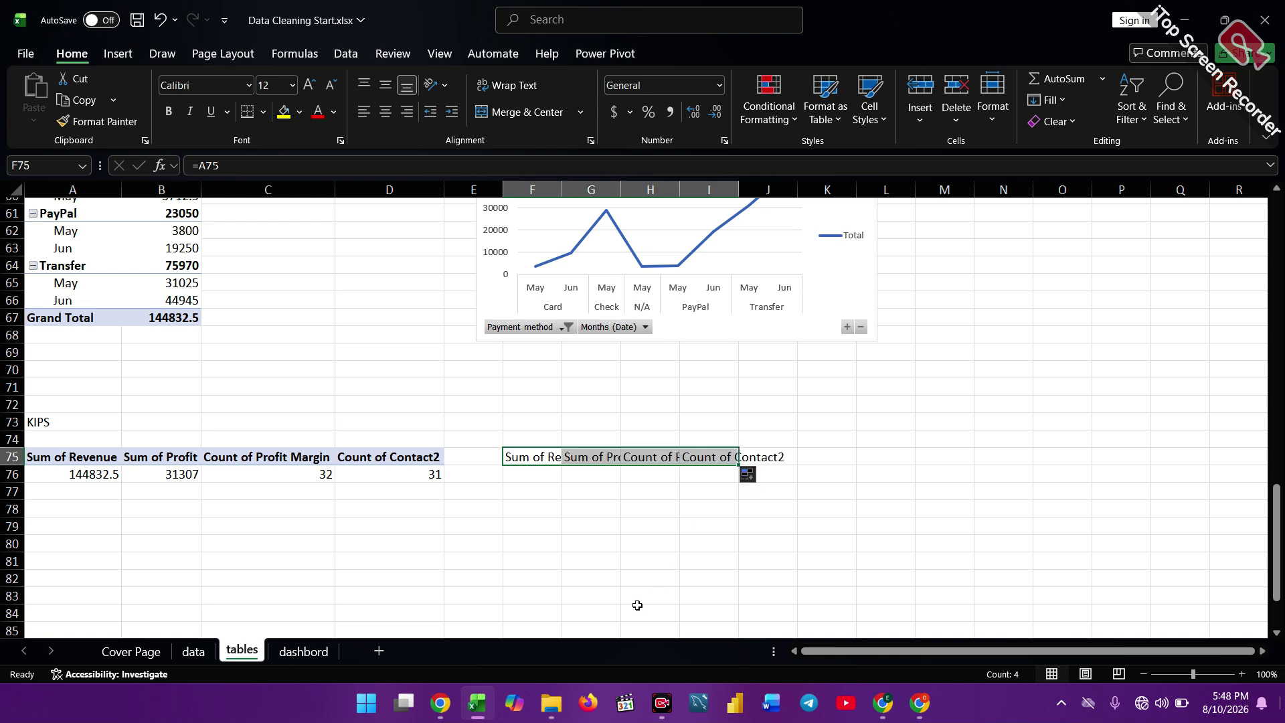
pyautogui.click(535, 476)
pyautogui.write('=')
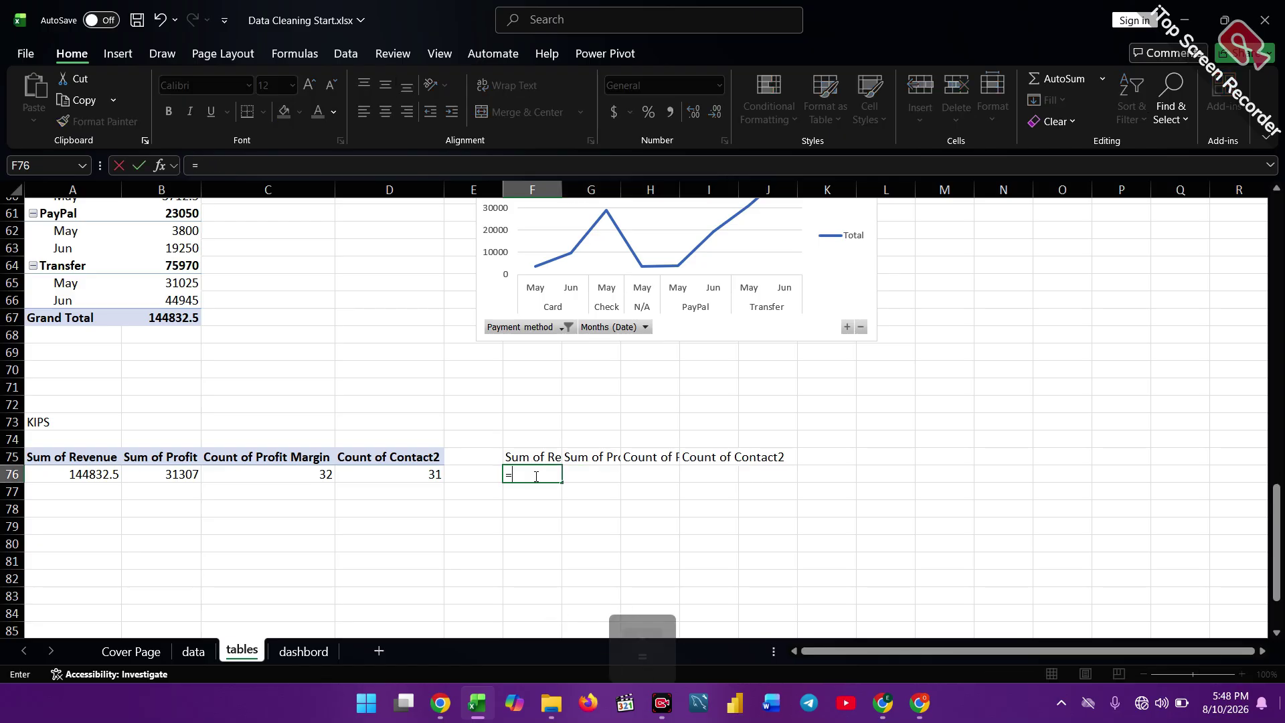
pyautogui.click(106, 477)
pyautogui.press('Return')
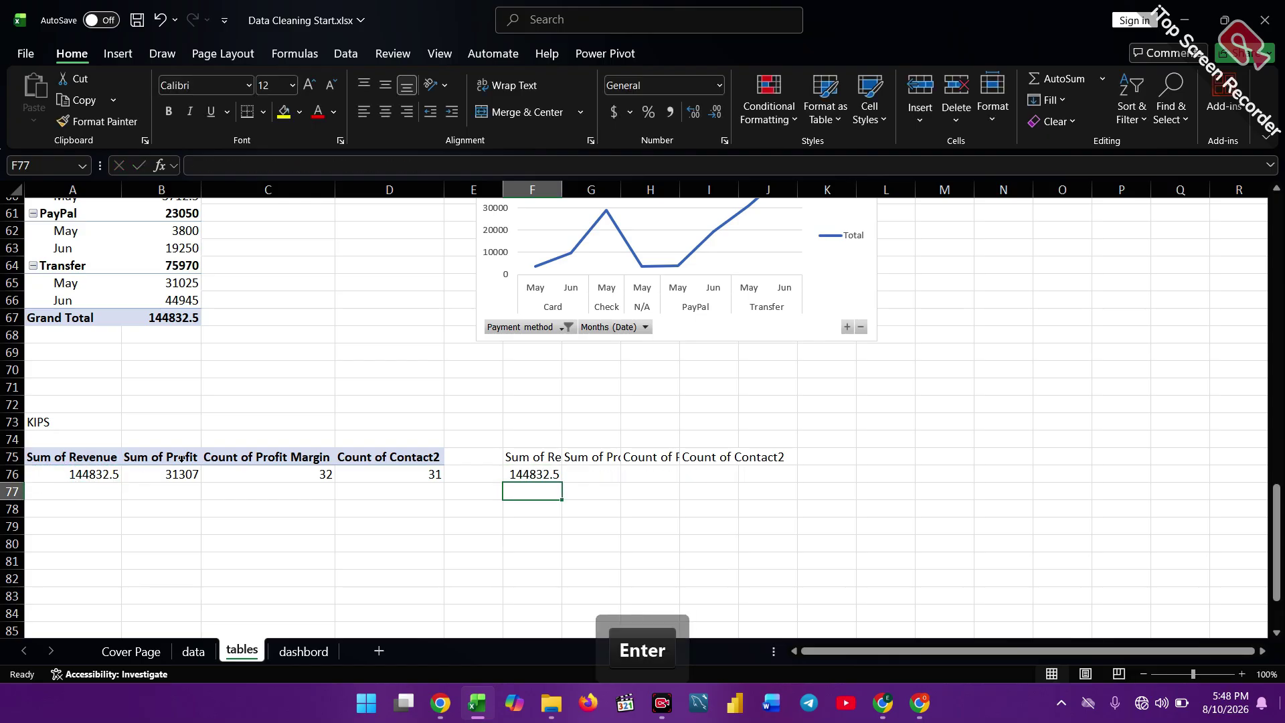
# Link cell G76 to the PivotTable's Sum of Profit value in B76.
pyautogui.click(596, 469)
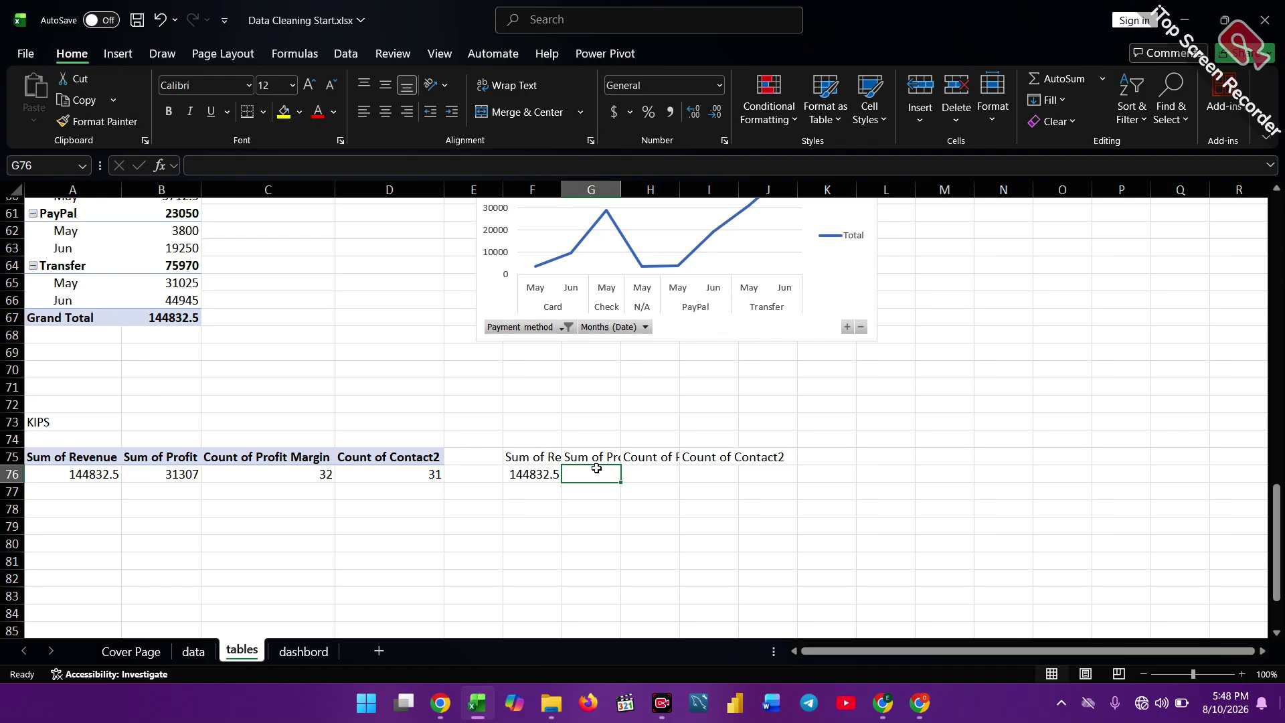
pyautogui.write('=')
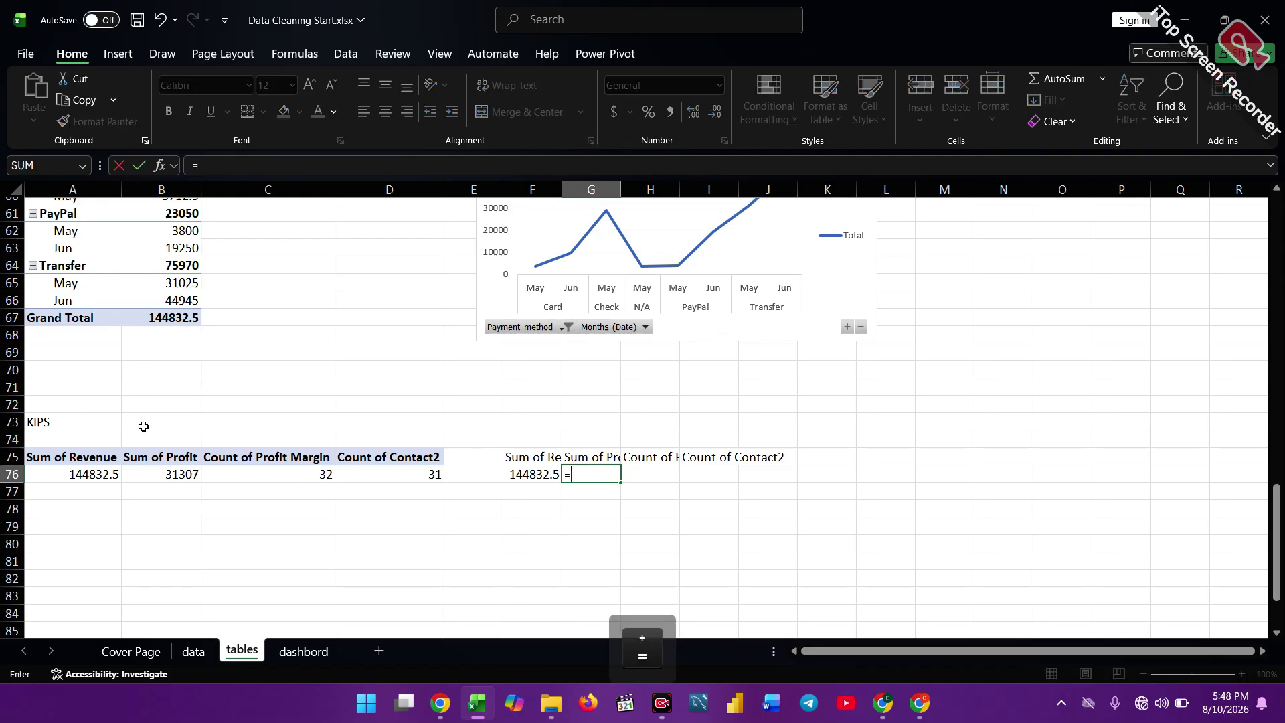
pyautogui.click(173, 474)
pyautogui.press('Return')
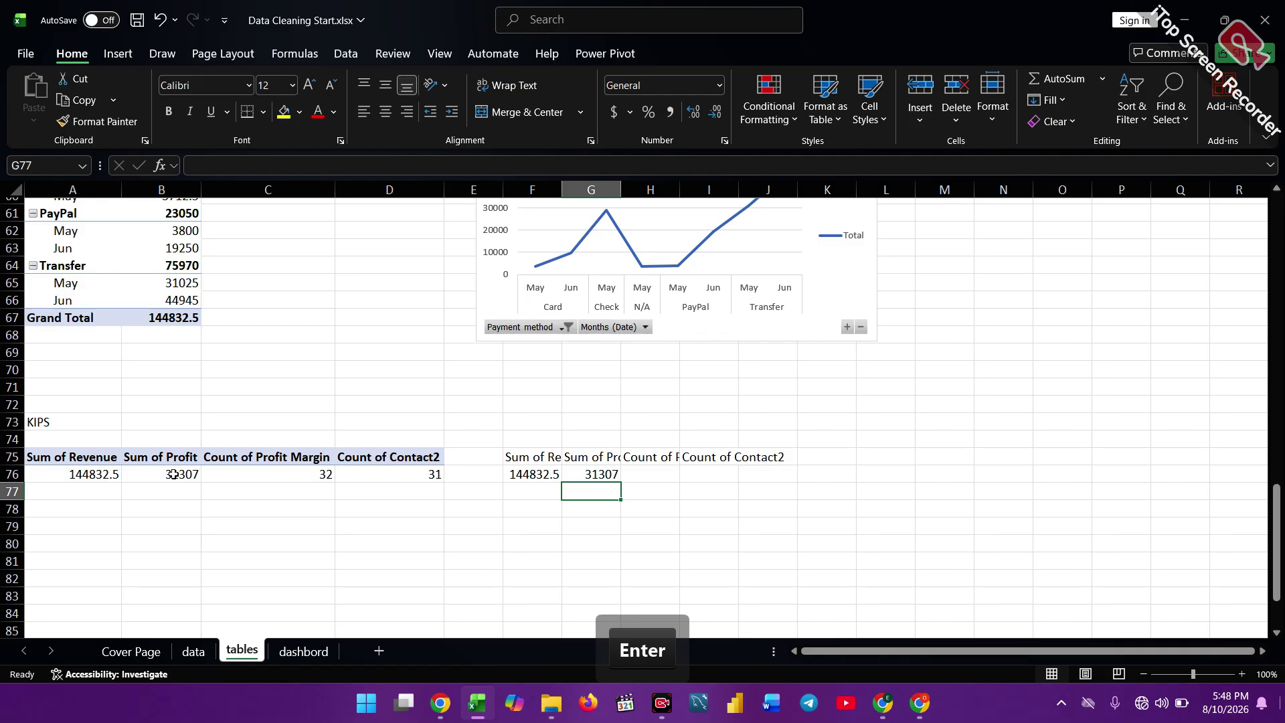
# Link cell H76 to the PivotTable's Count of Profit Margin value in C76.
pyautogui.click(663, 472)
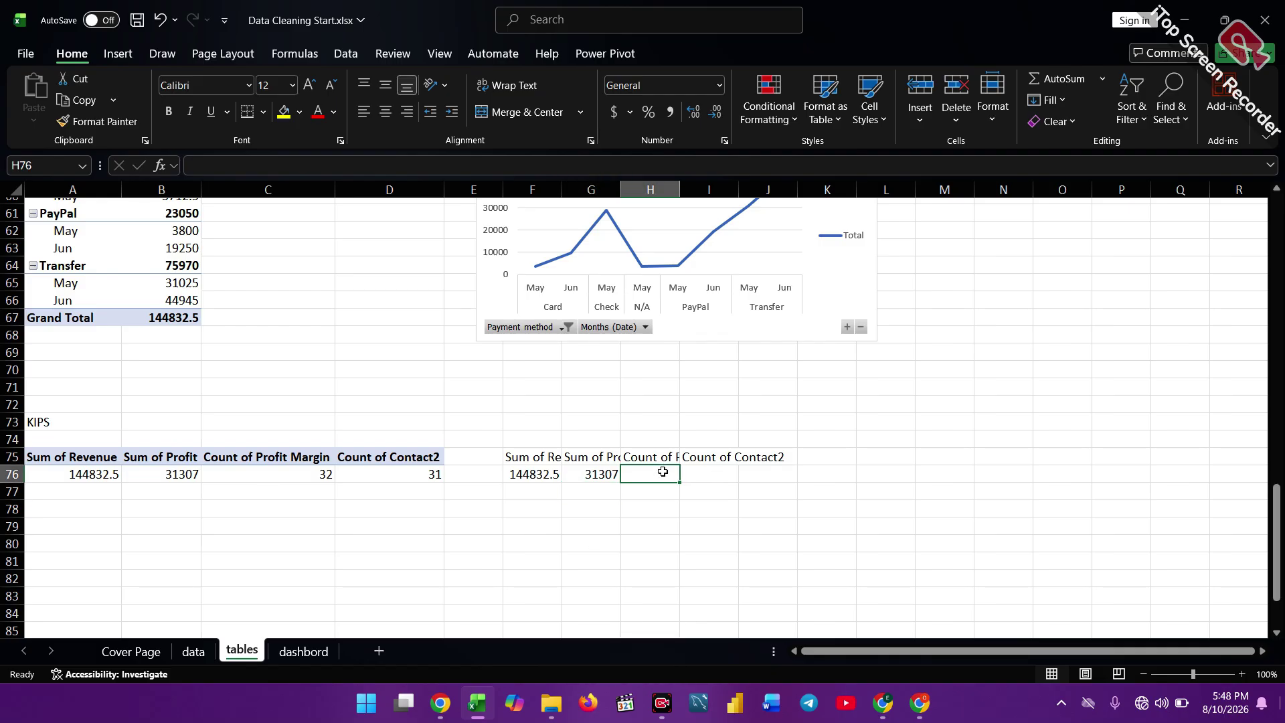
pyautogui.press('Return')
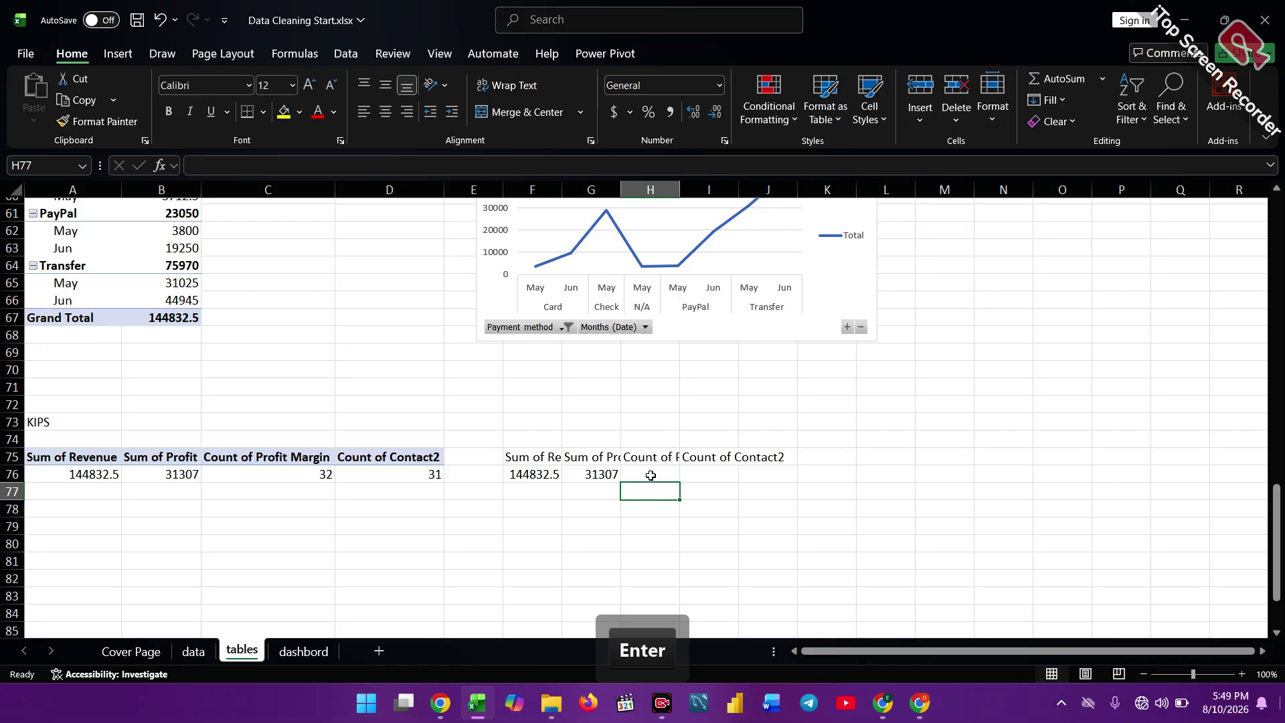
pyautogui.click(651, 475)
pyautogui.doubleClick(651, 475)
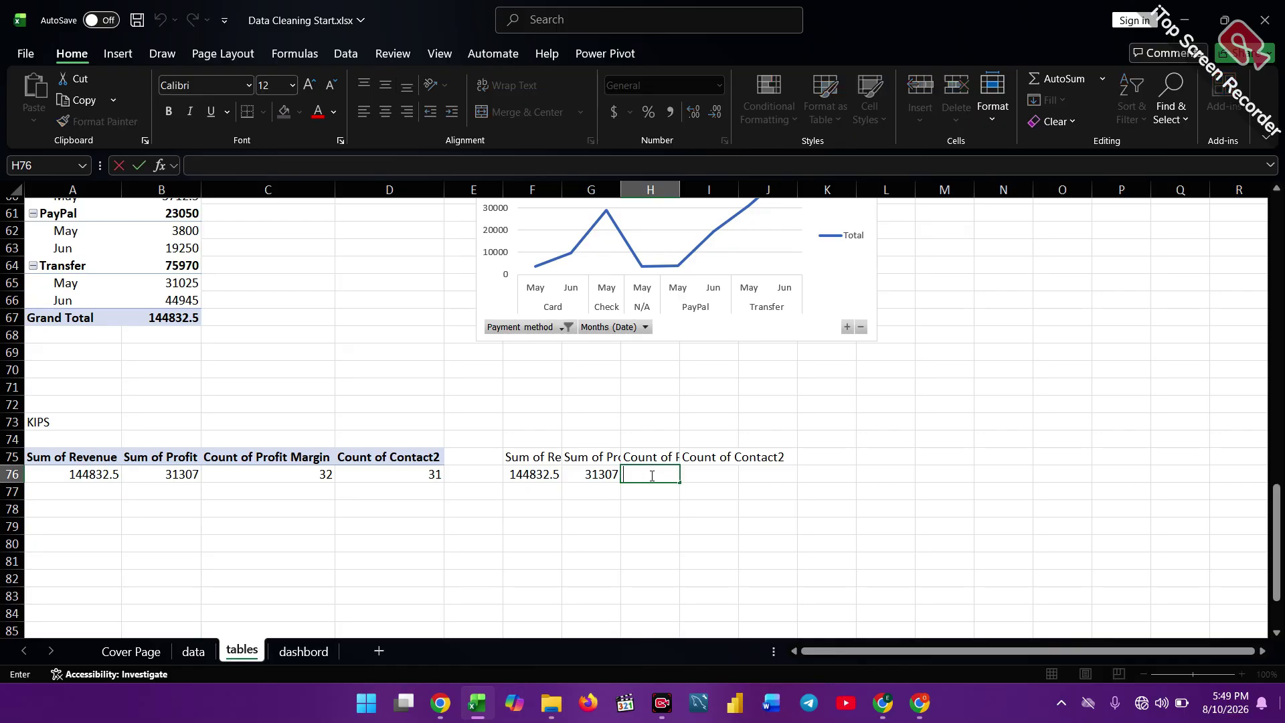
pyautogui.click(652, 476)
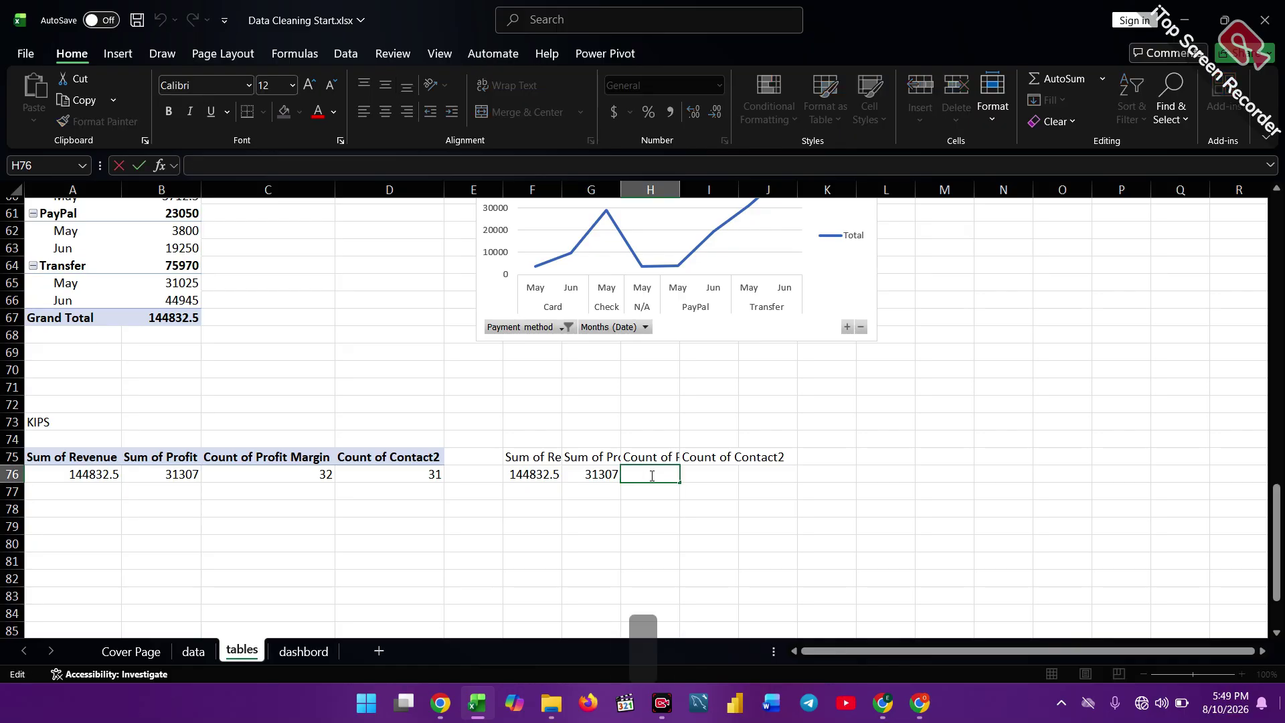
pyautogui.write('=')
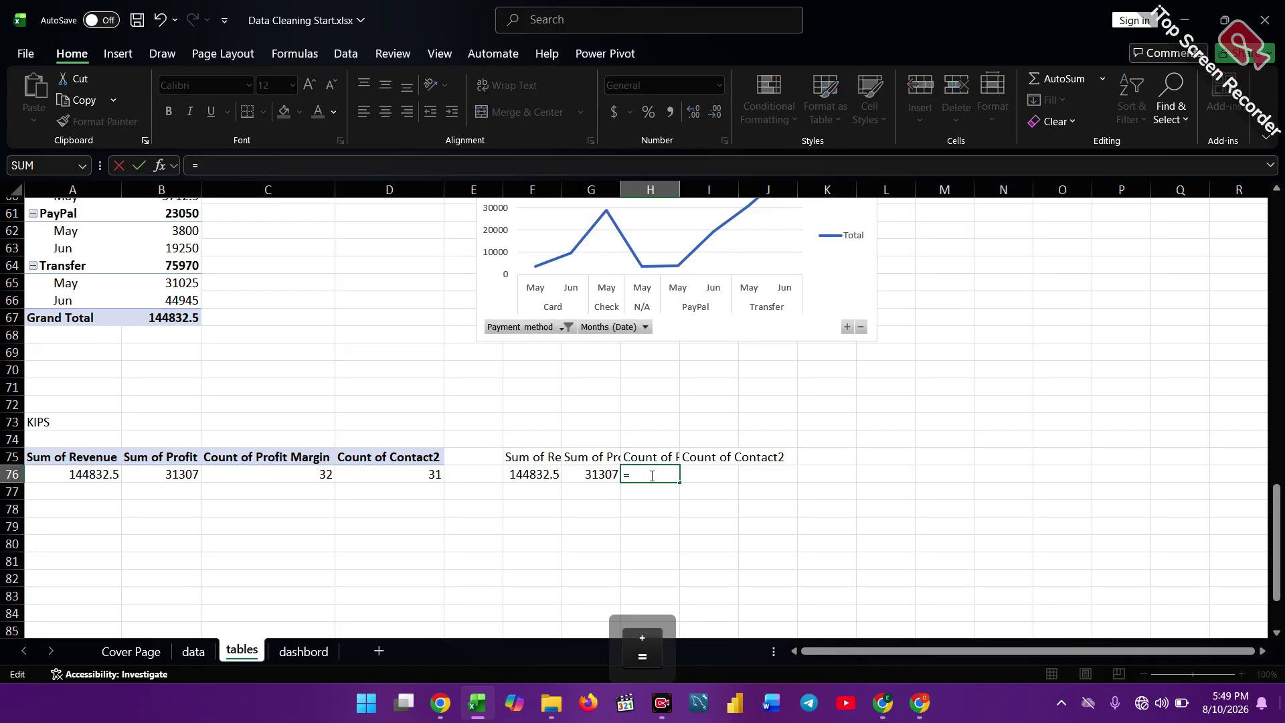
pyautogui.click(317, 477)
pyautogui.press('Return')
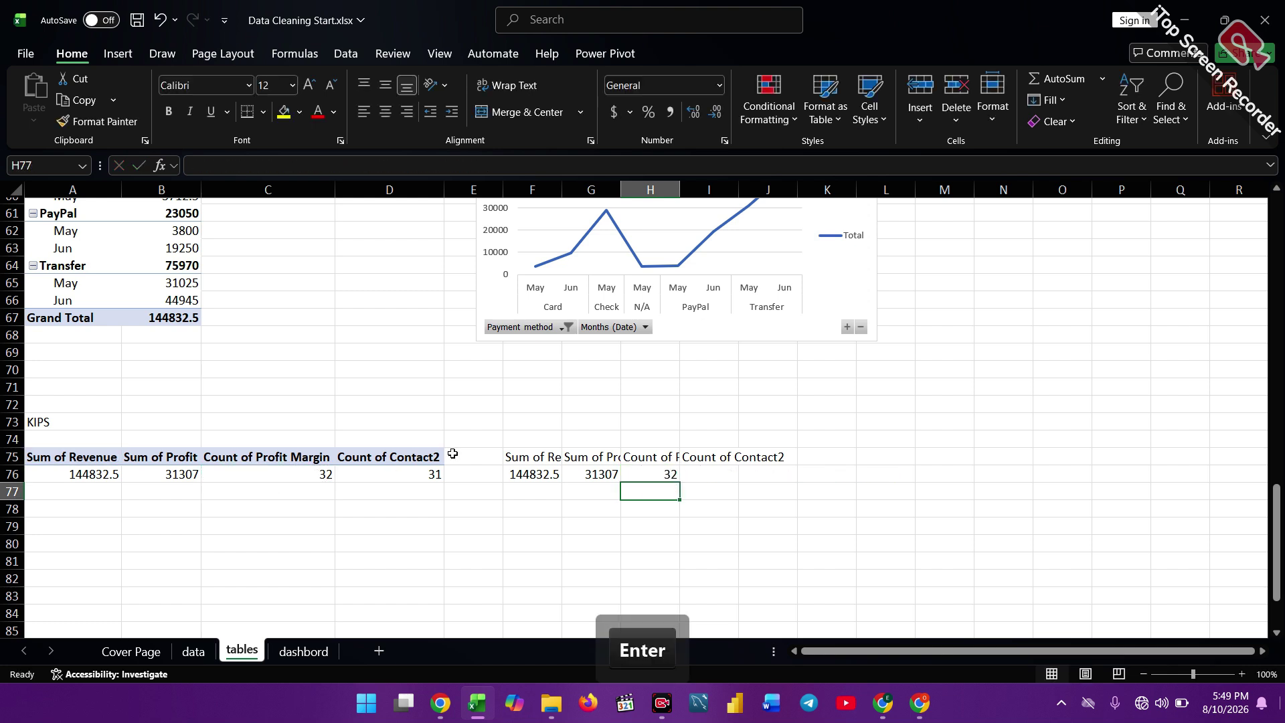
# Link cell I76 to the PivotTable's Count of Contact2 value in D76 with GETPIVOTDATA.
pyautogui.click(720, 473)
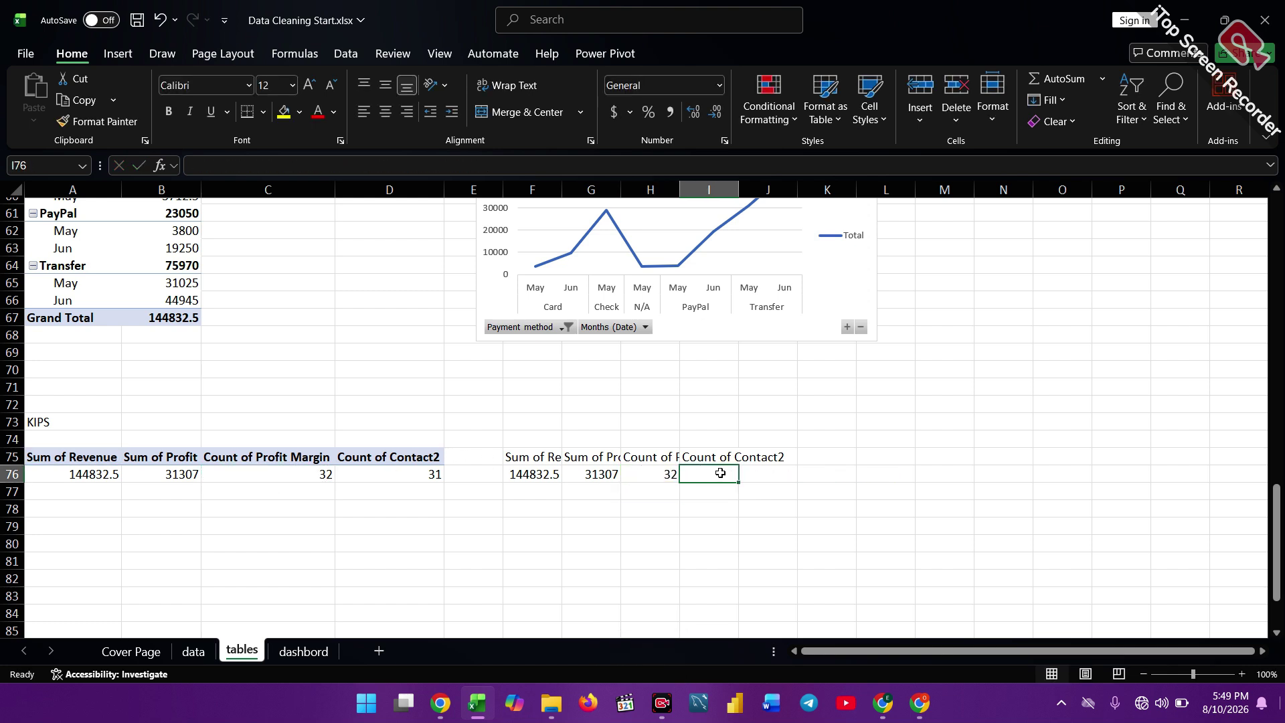
pyautogui.write('=')
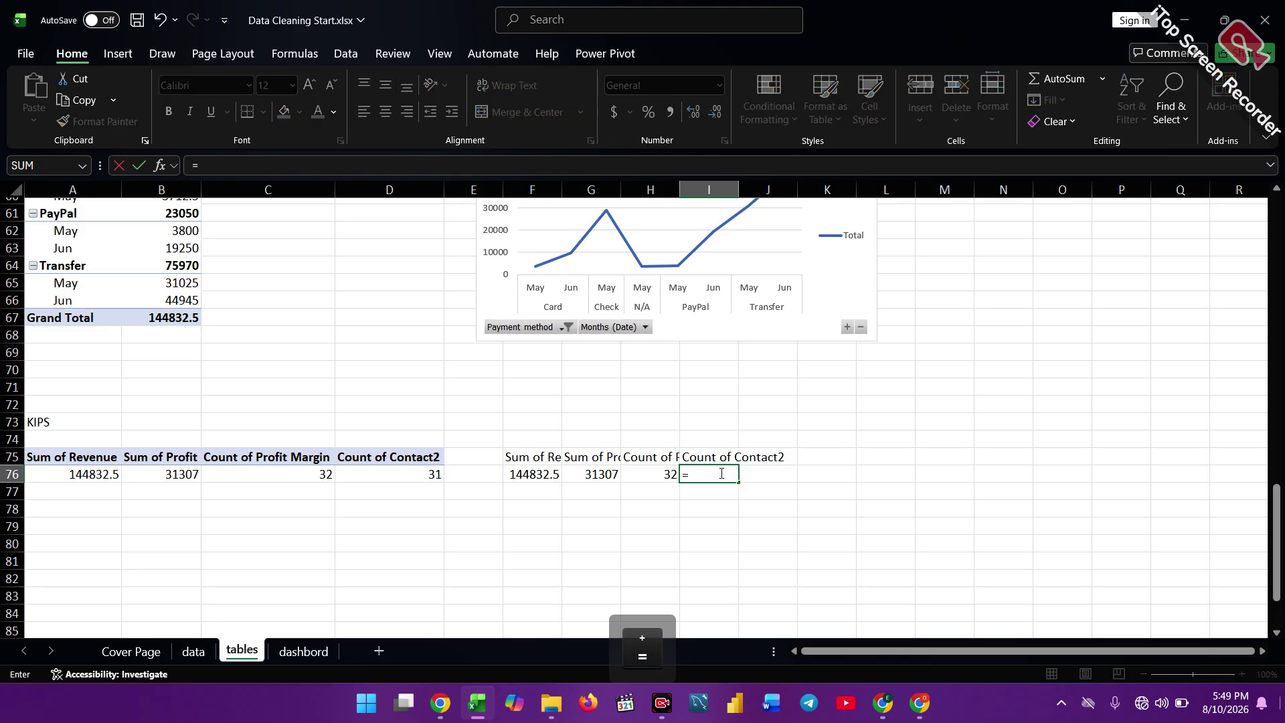
pyautogui.click(437, 474)
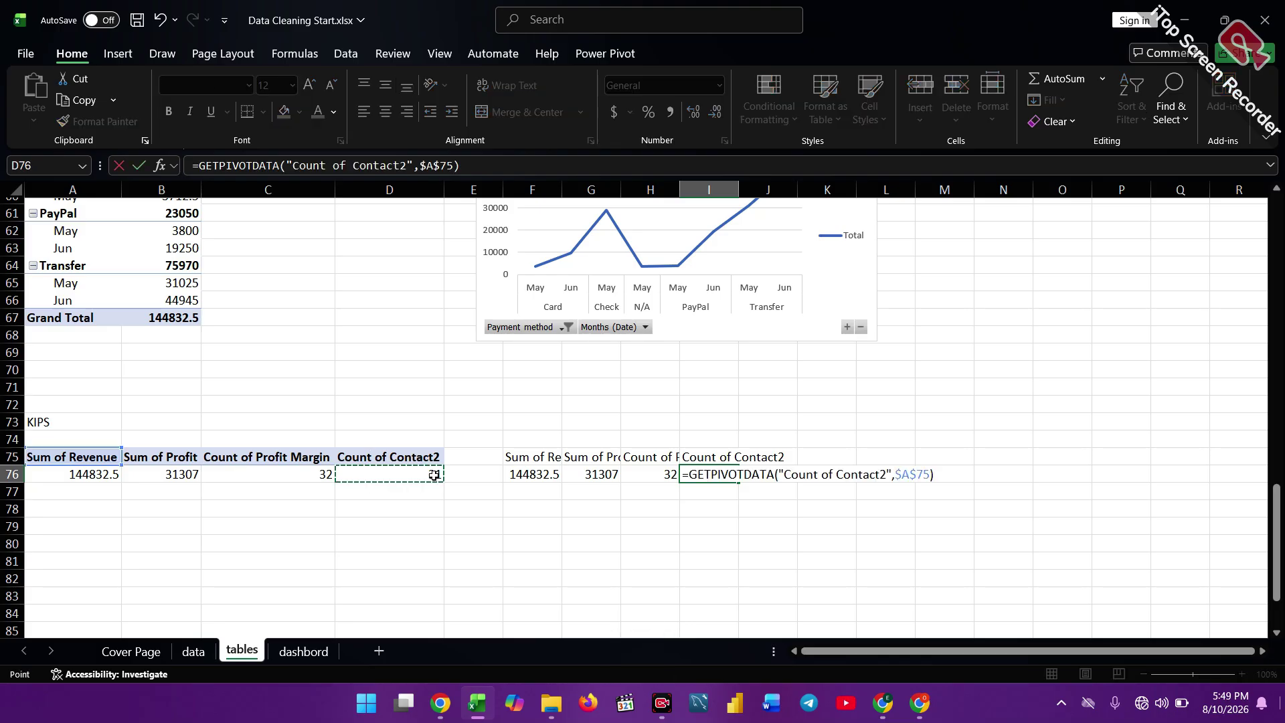
pyautogui.press('Return')
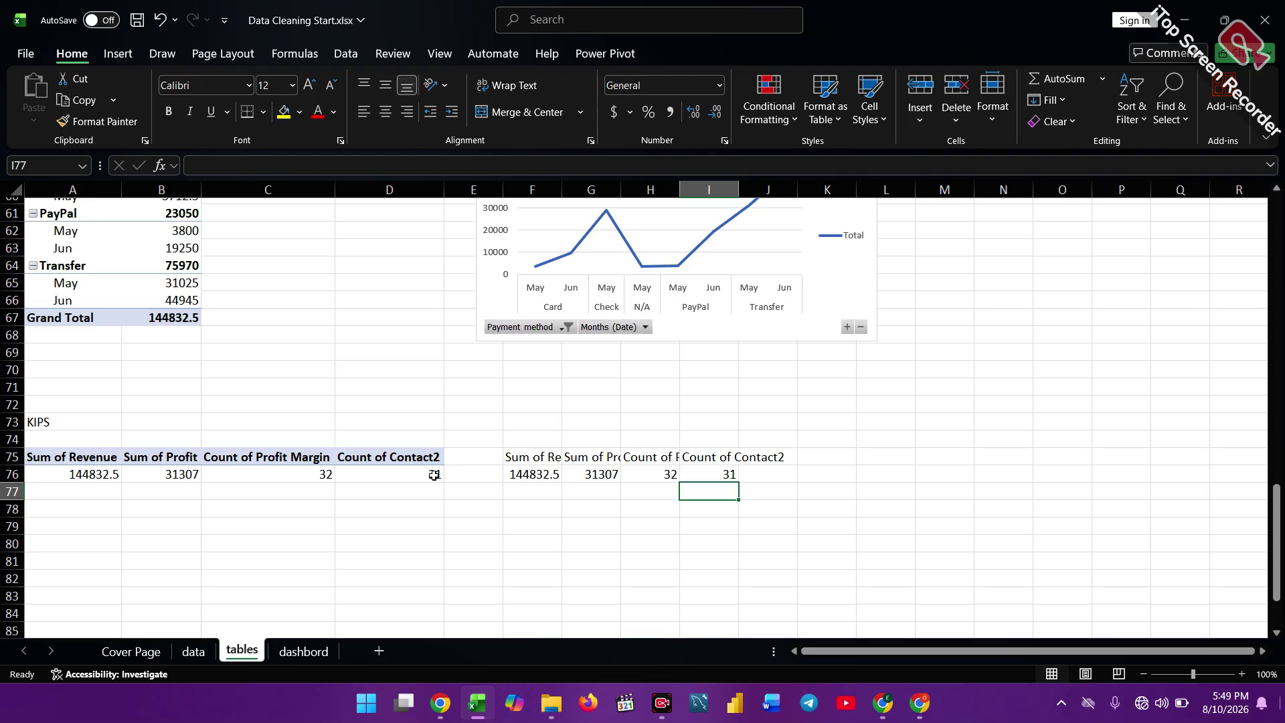
# Insert slicers for the Date and Client fields from the payment by Date PivotTable.
pyautogui.scroll(6, 434, 475)
pyautogui.scroll(-7, 434, 475)
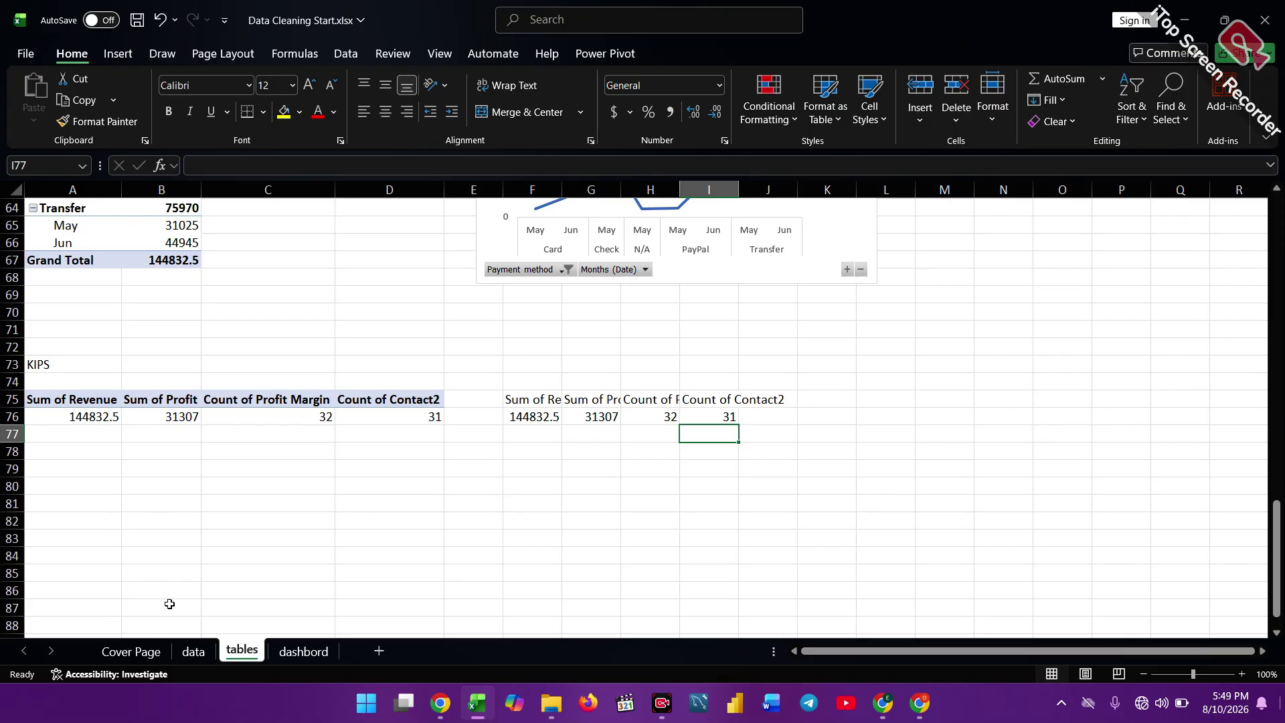
pyautogui.scroll(7, 169, 603)
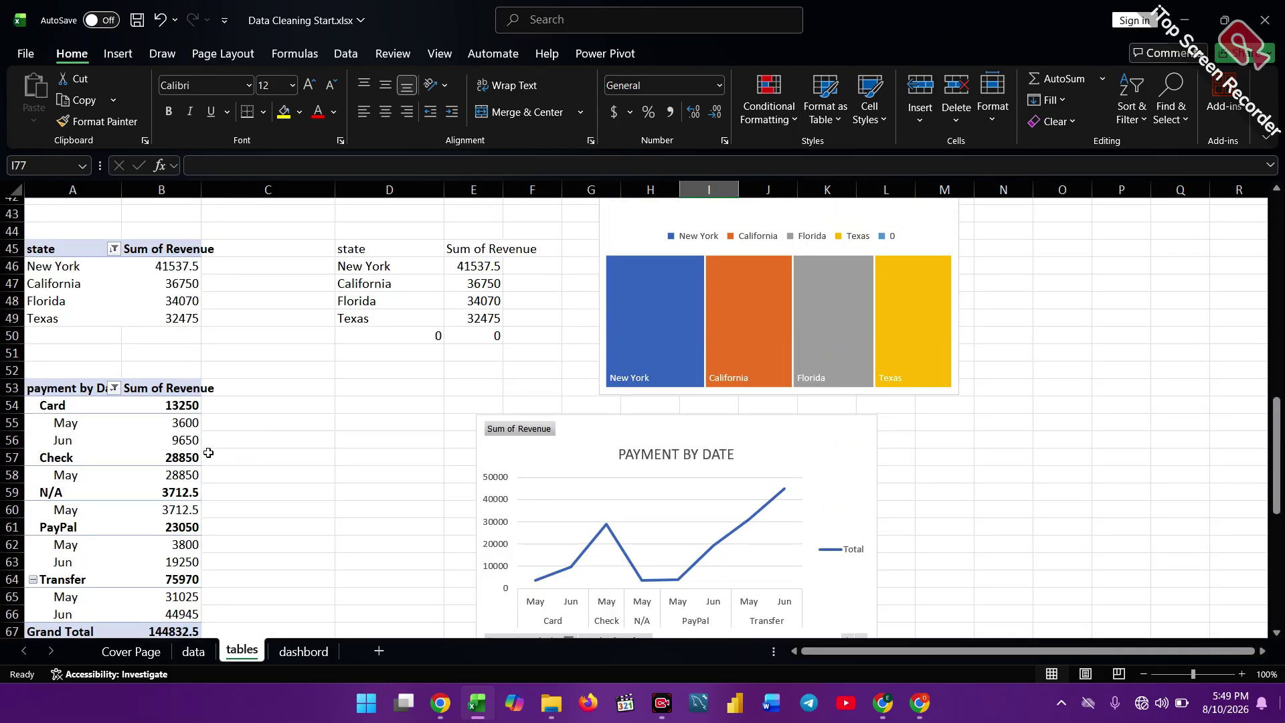
pyautogui.click(176, 457)
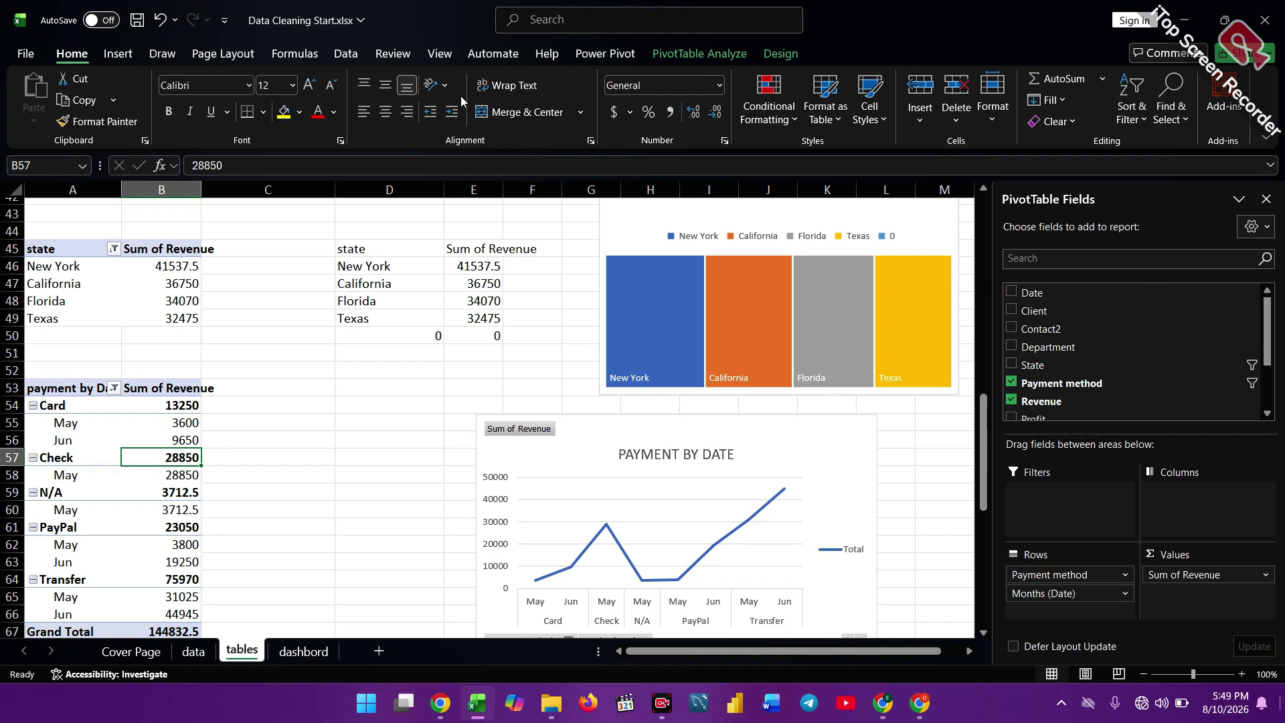
pyautogui.click(715, 54)
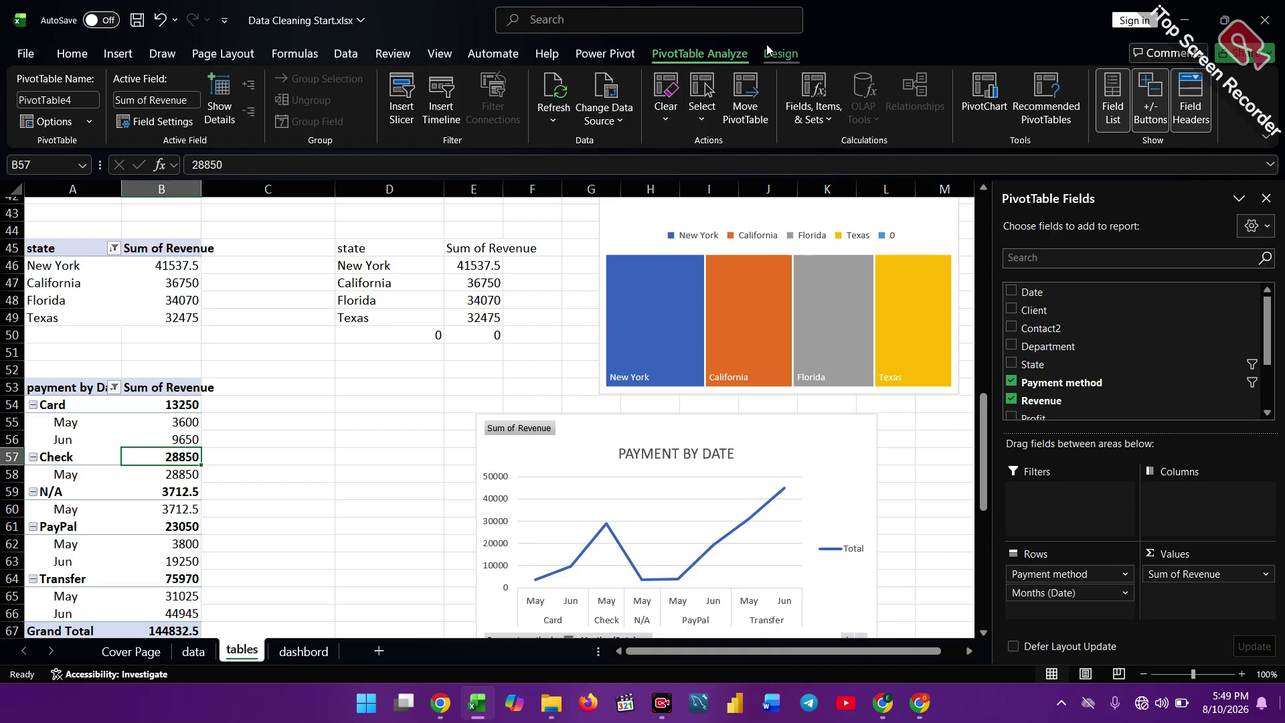
pyautogui.click(400, 94)
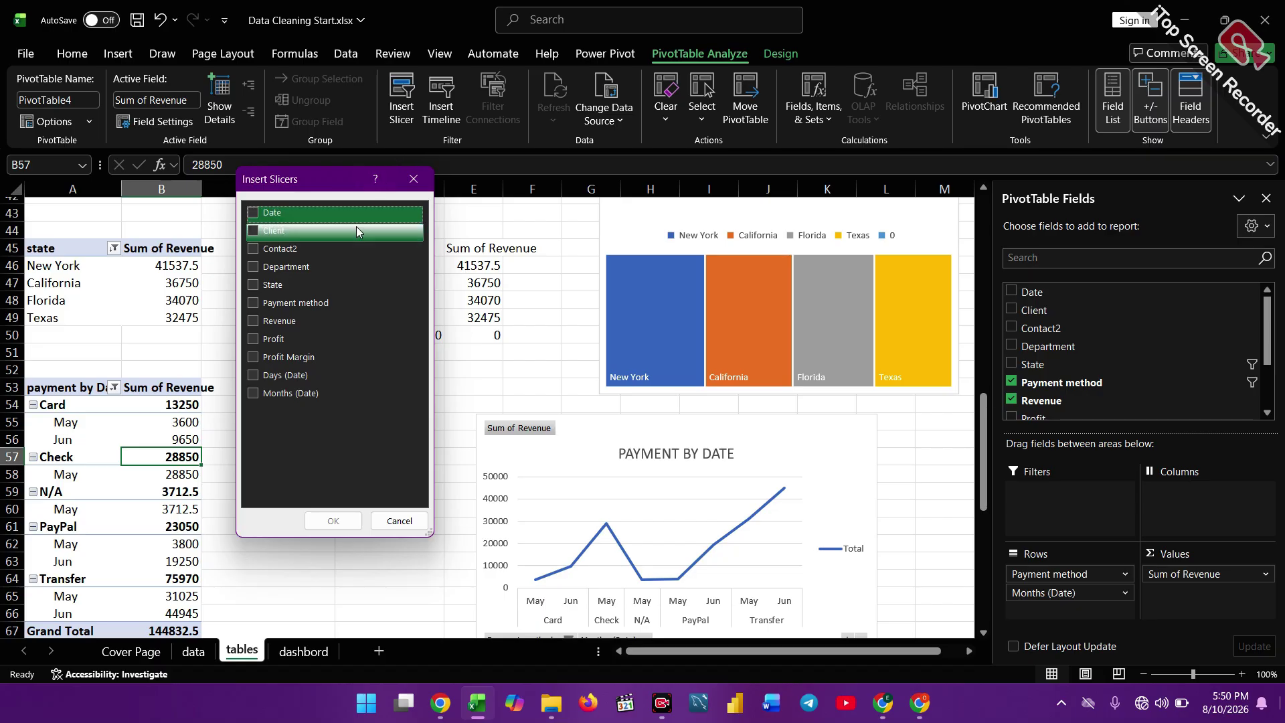
pyautogui.click(252, 232)
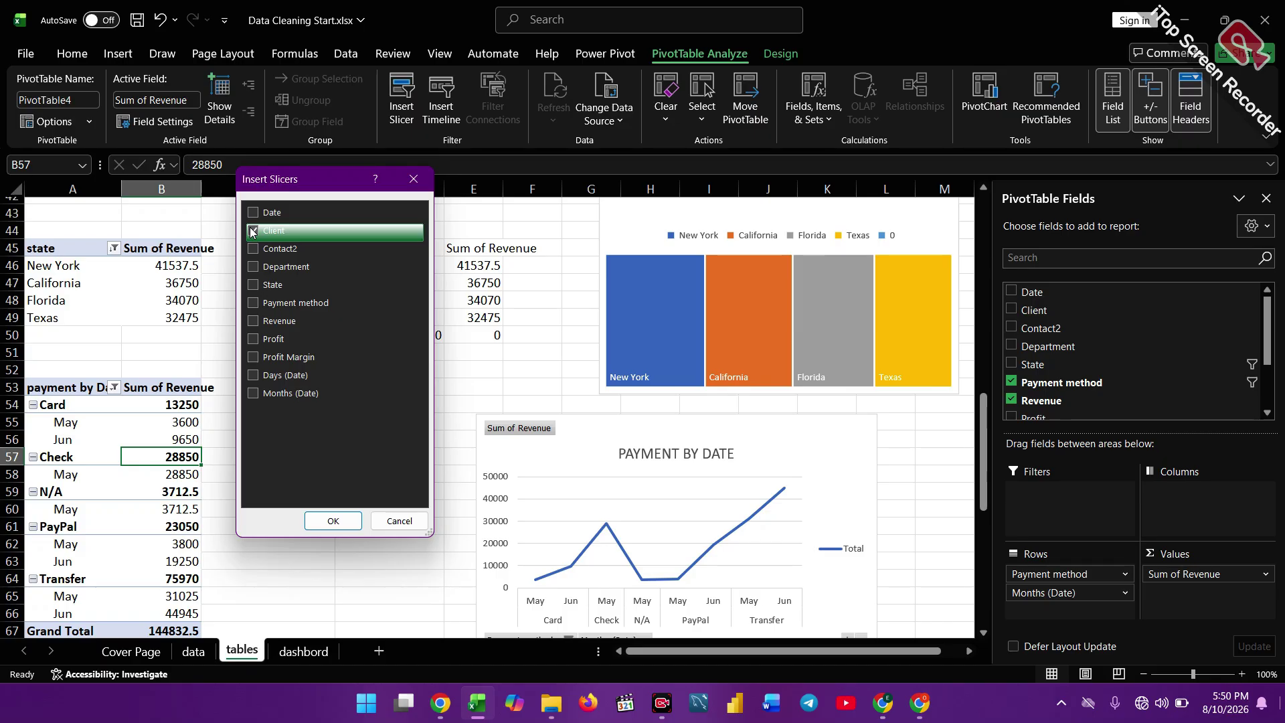
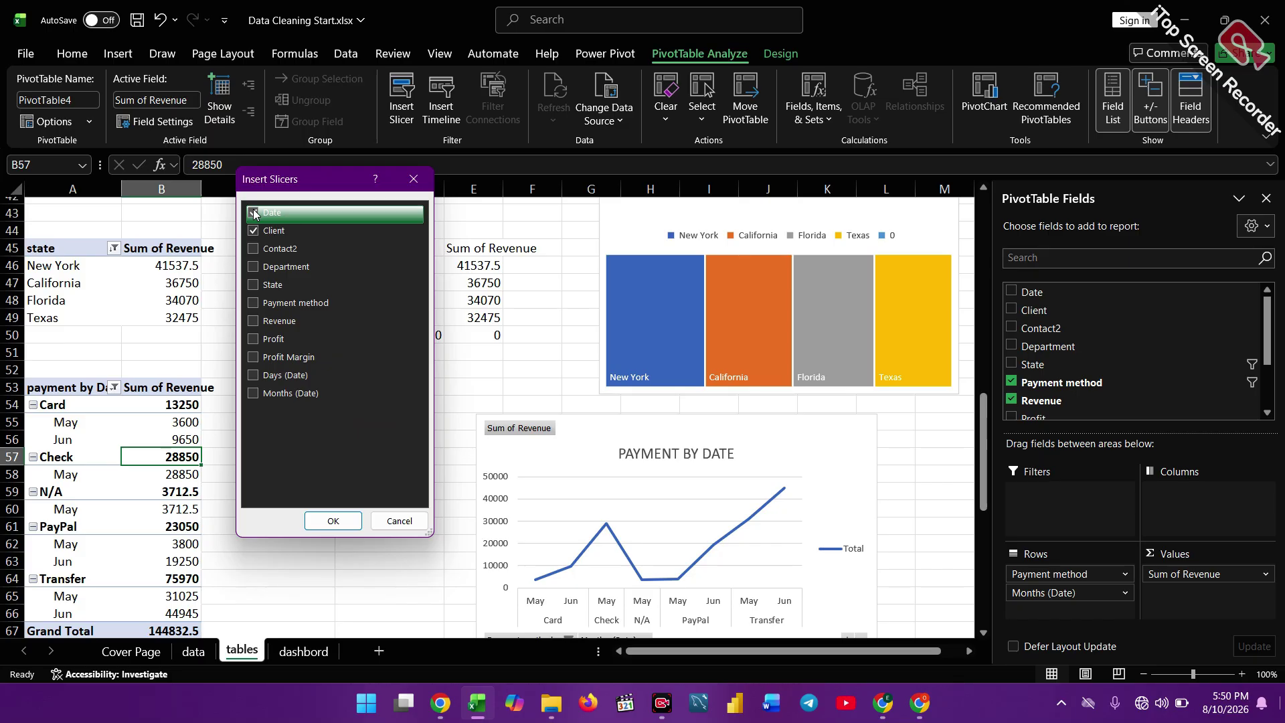
pyautogui.click(320, 523)
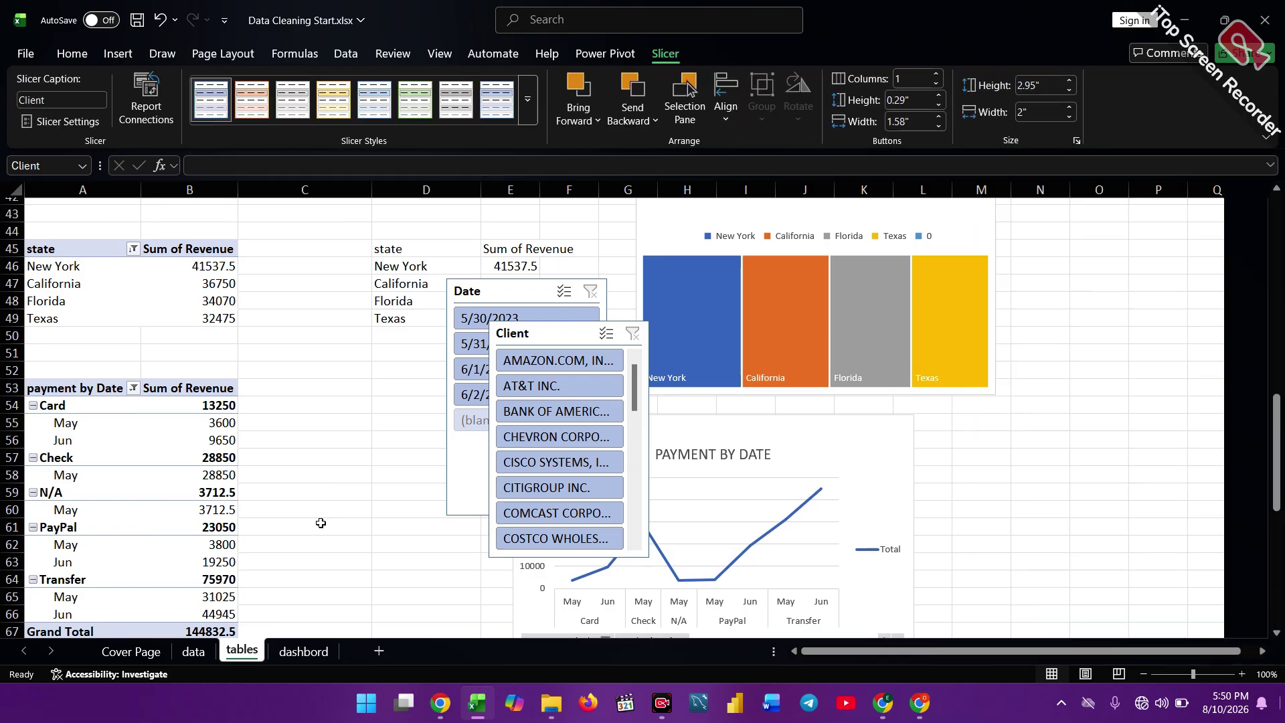
# Delete the Date slicer, keeping the Client slicer.
pyautogui.scroll(-3, 320, 523)
pyautogui.scroll(3, 321, 522)
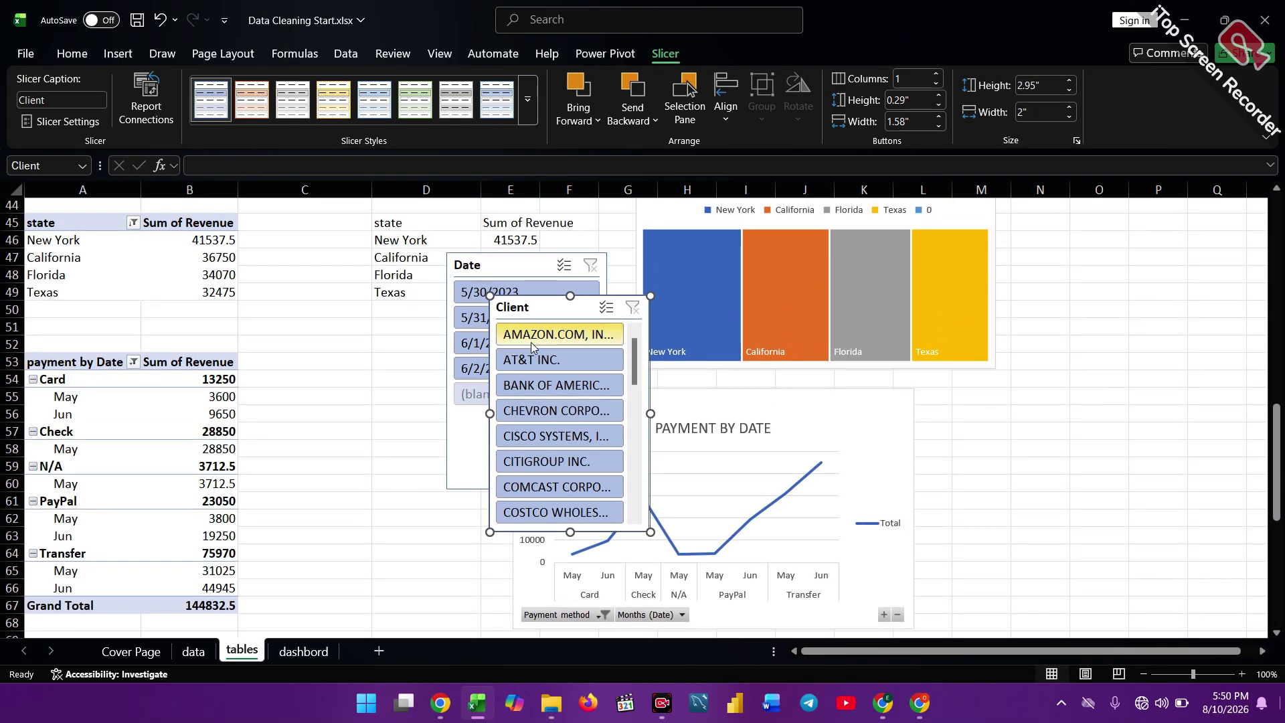
pyautogui.click(543, 269)
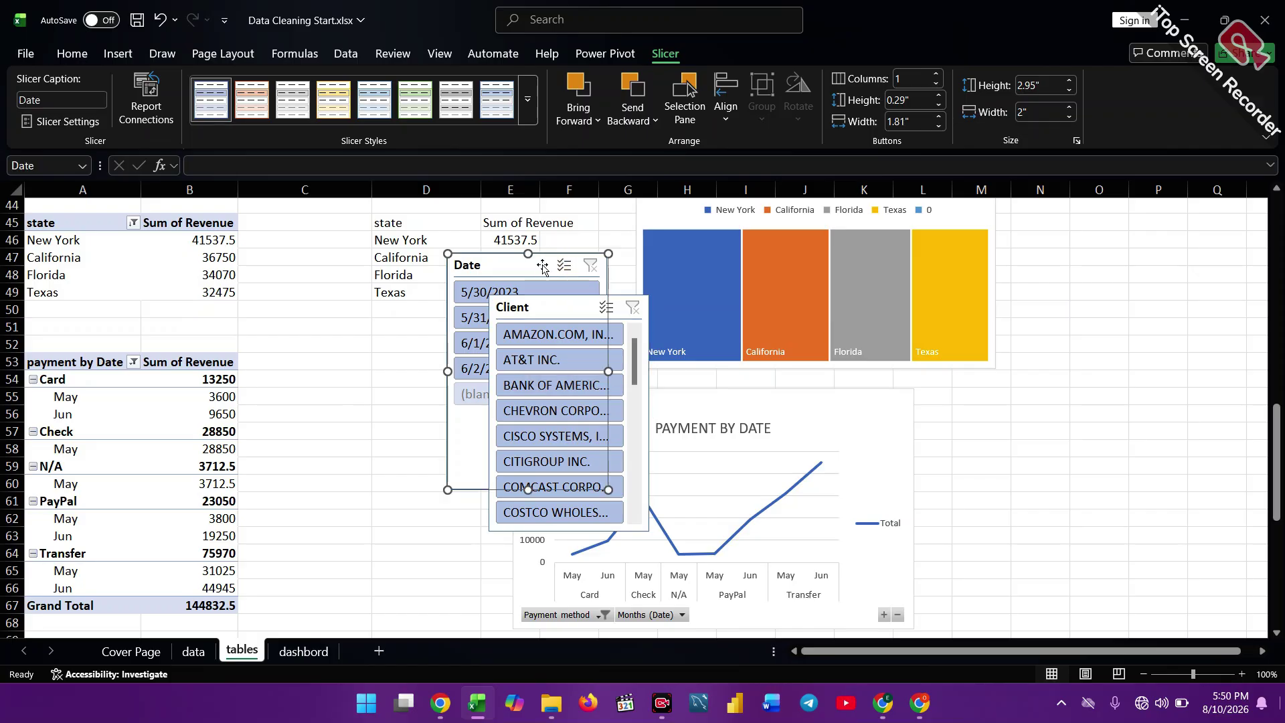
pyautogui.press('BackSpace')
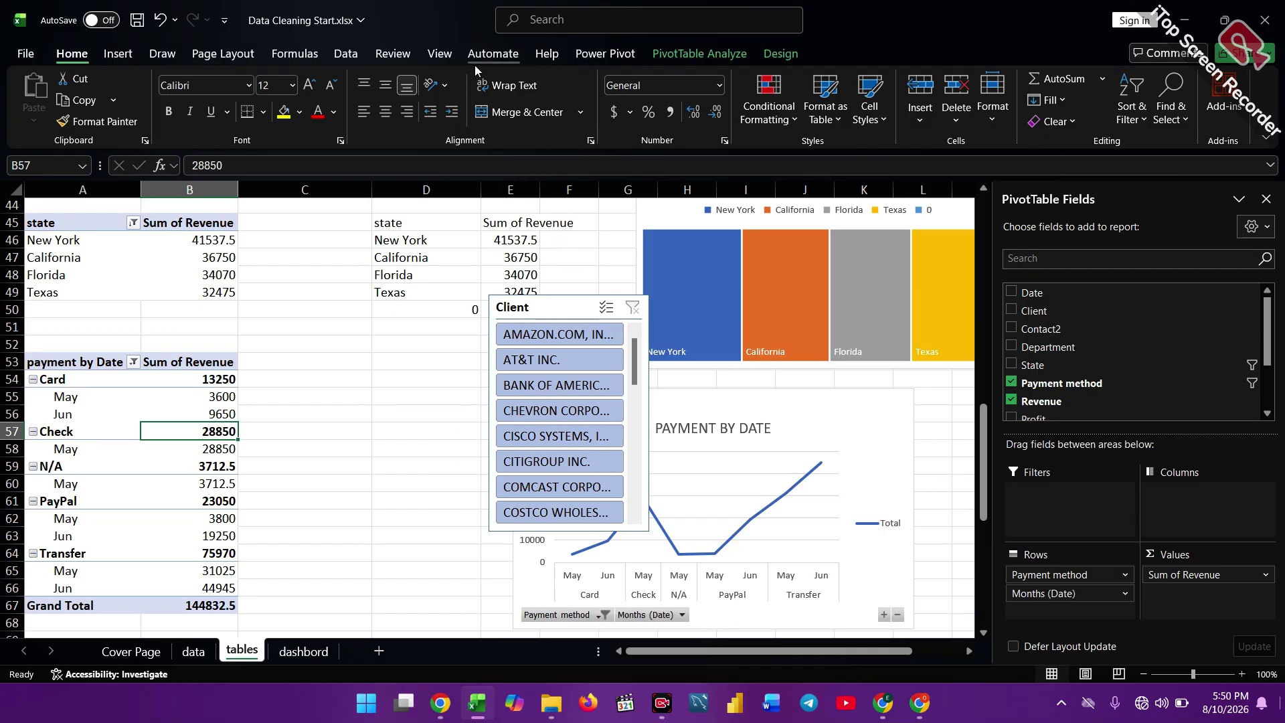
# Insert a slicer for the Profit field from the payment by Date PivotTable.
pyautogui.click(678, 55)
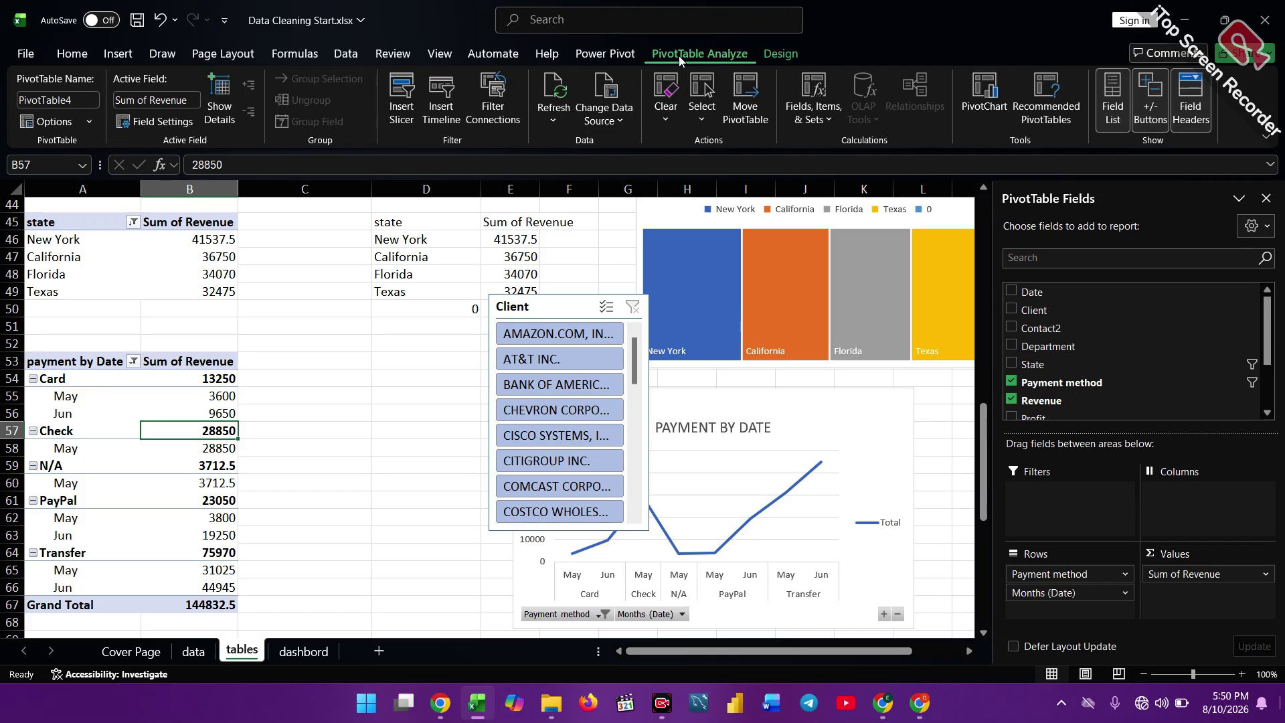
pyautogui.click(416, 95)
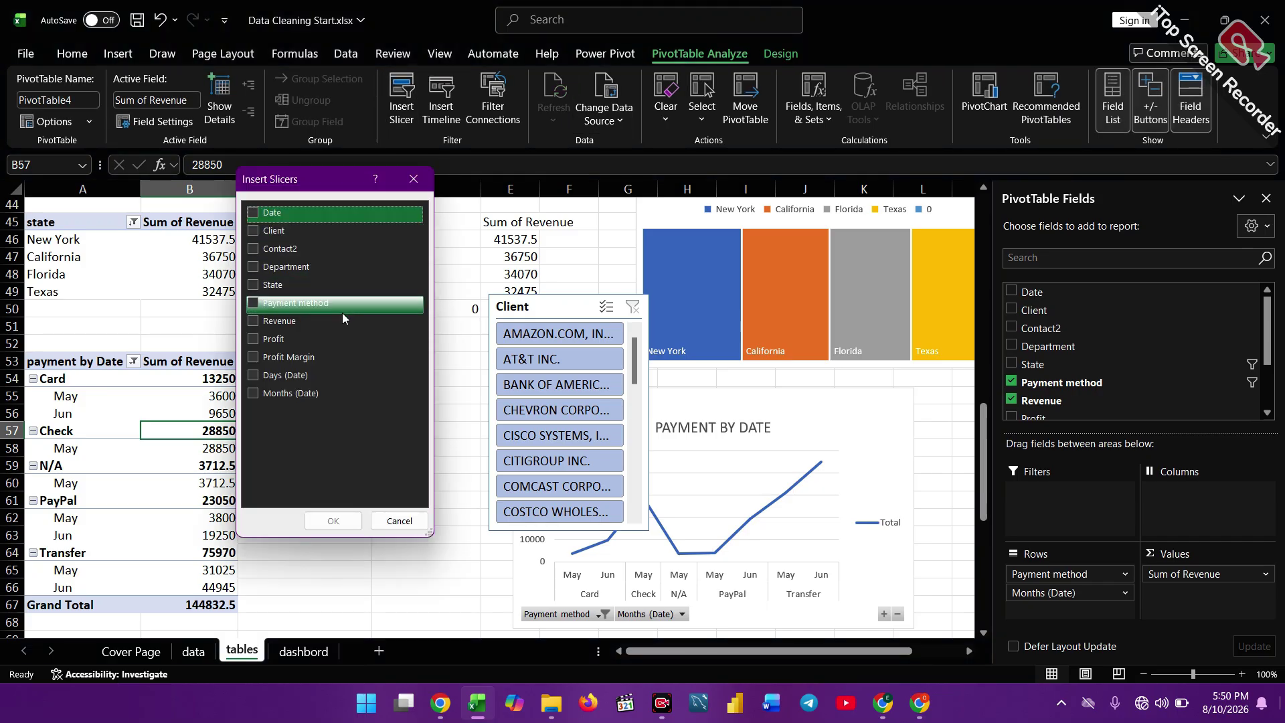
pyautogui.click(253, 339)
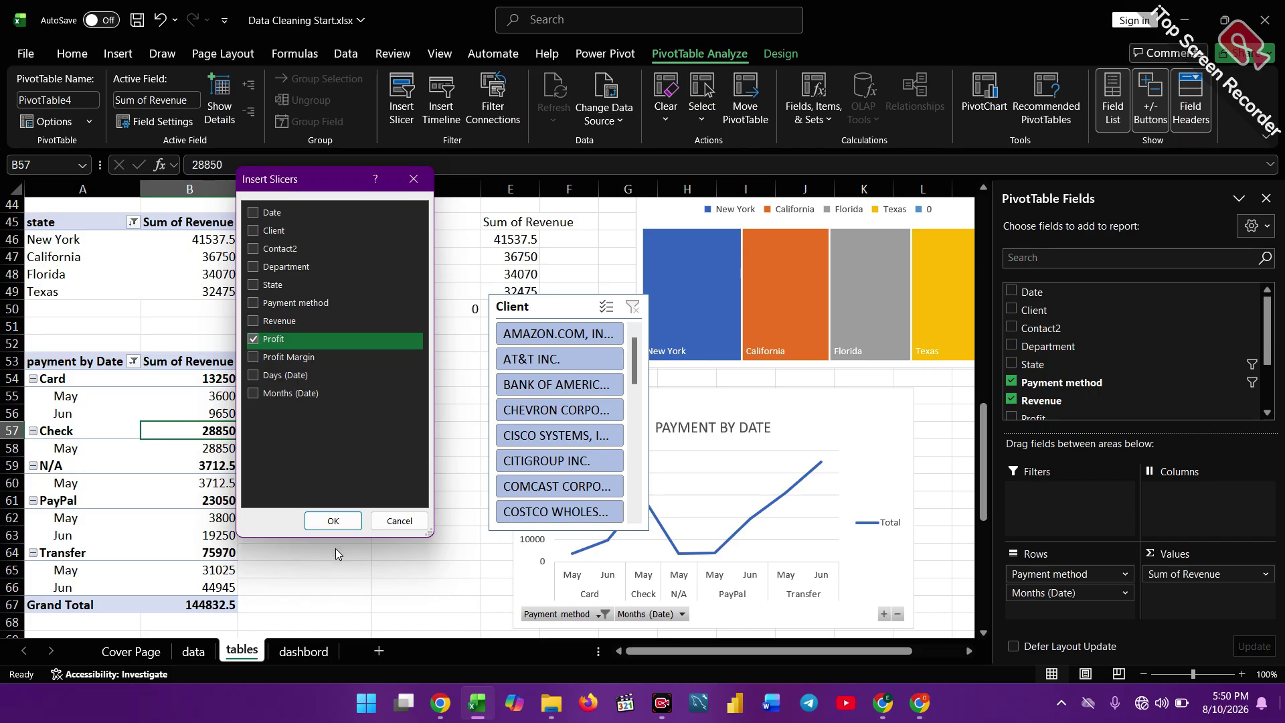
pyautogui.click(331, 520)
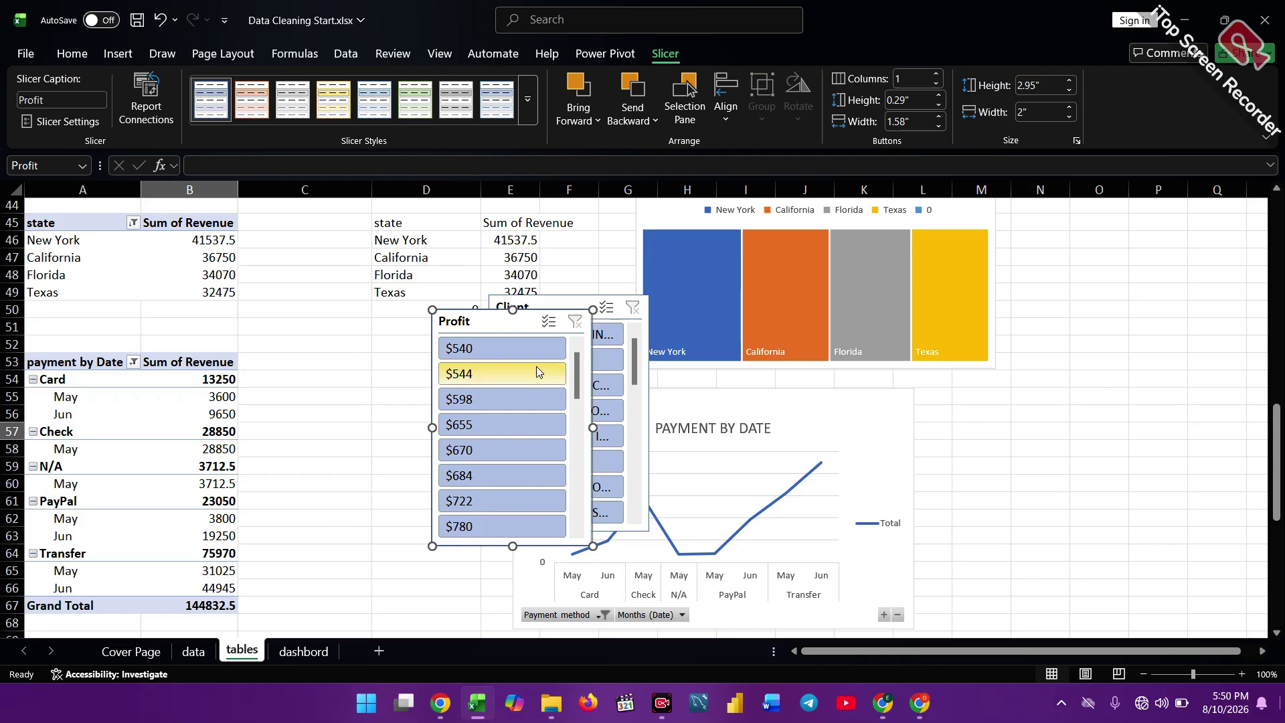
pyautogui.moveTo(512, 328); pyautogui.dragTo(515, 694)
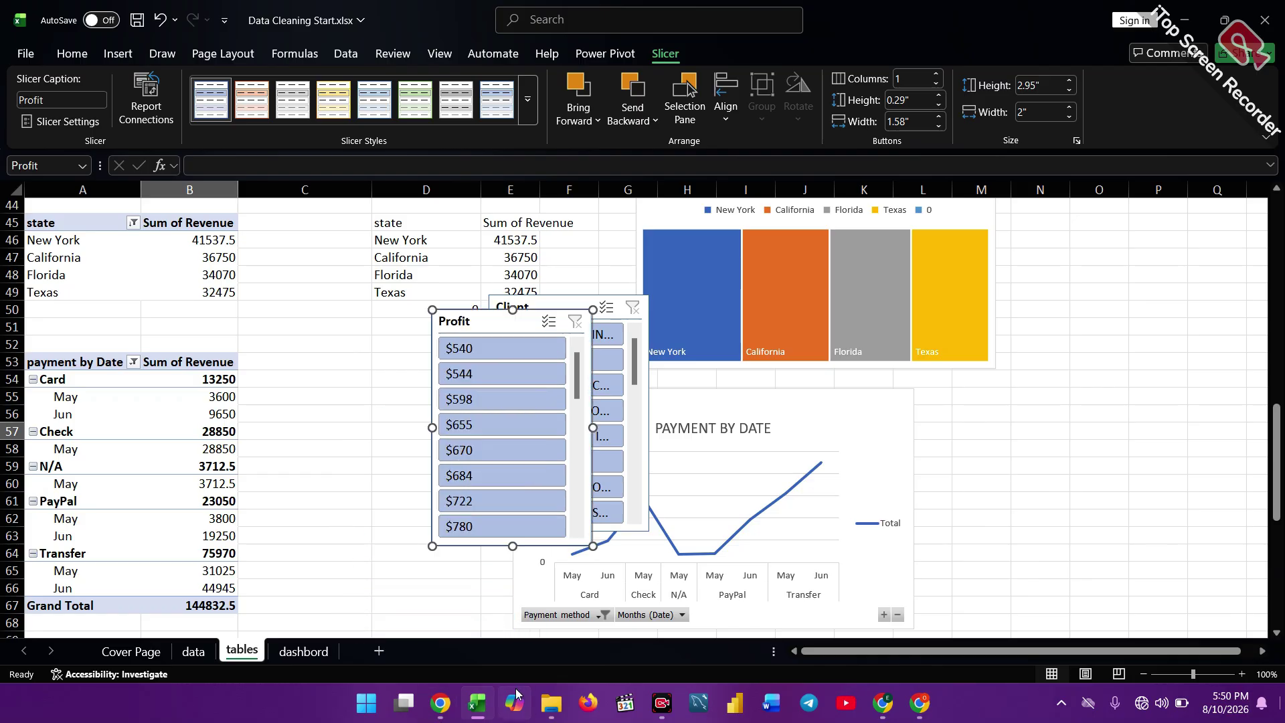
pyautogui.scroll(-6, 515, 694)
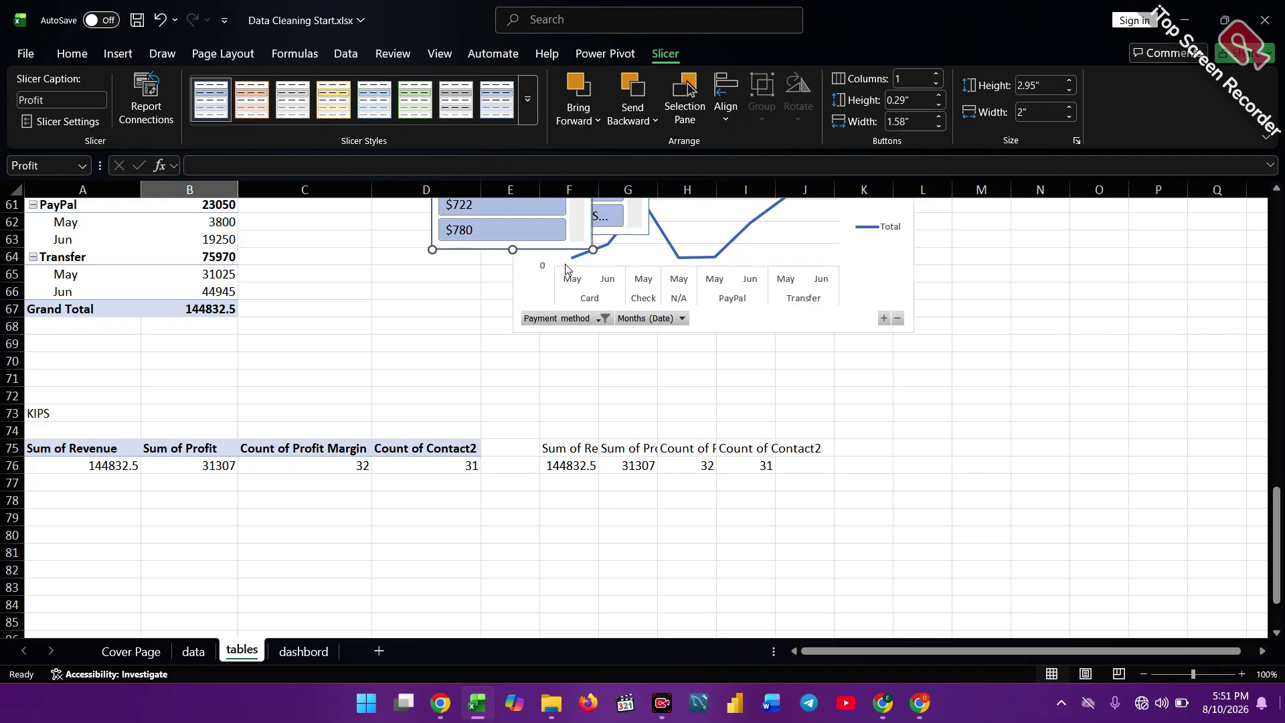
pyautogui.scroll(-2, 576, 235)
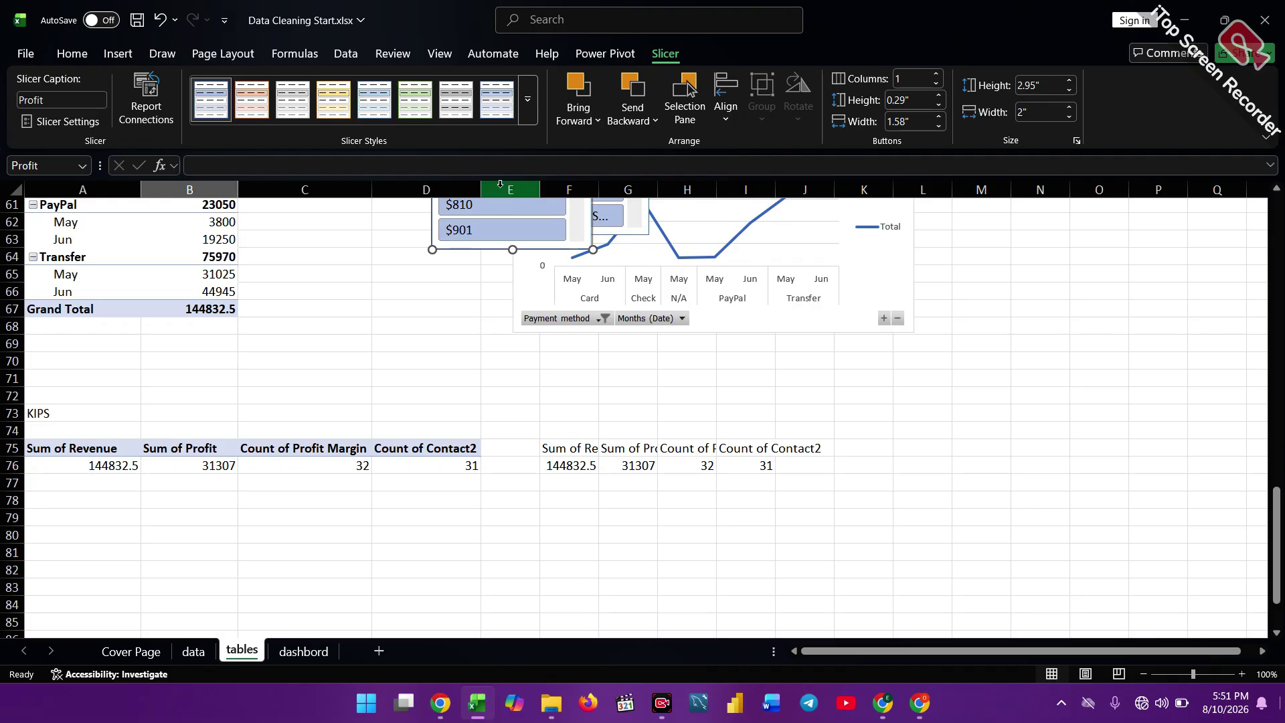
pyautogui.click(525, 228)
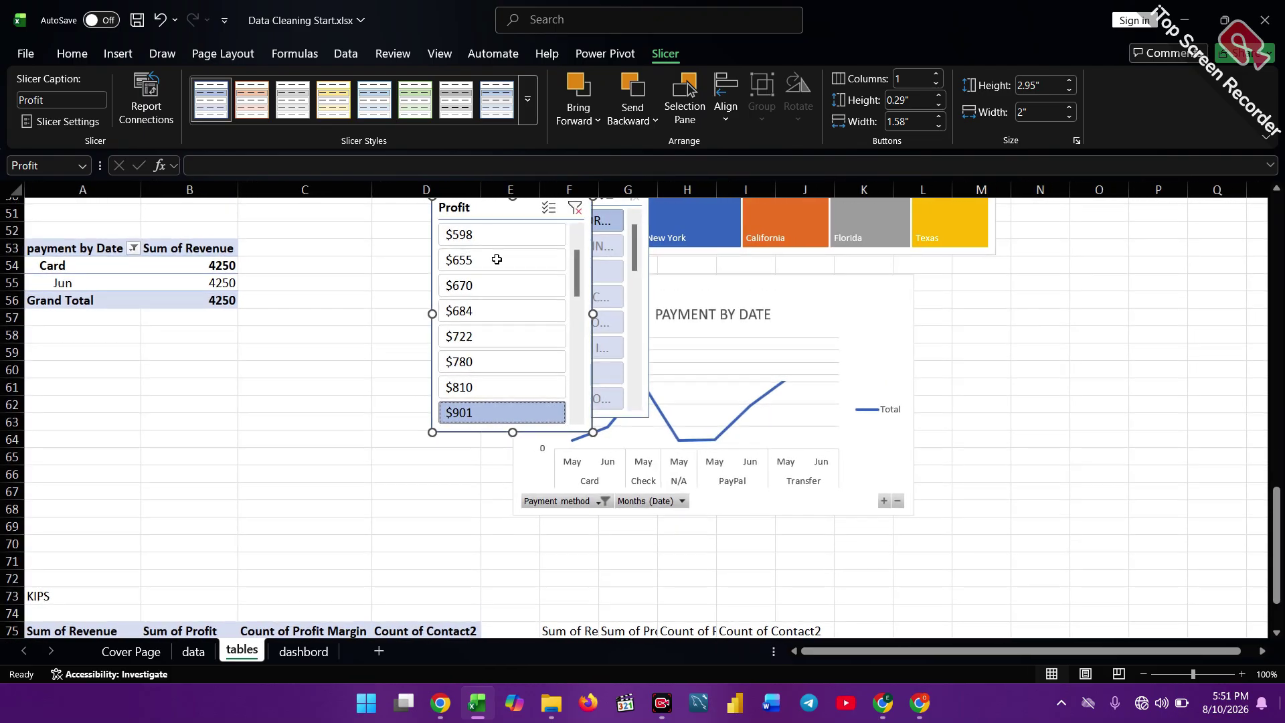
pyautogui.moveTo(505, 228); pyautogui.dragTo(458, 720)
pyautogui.hotkey('ctrl', 'z')
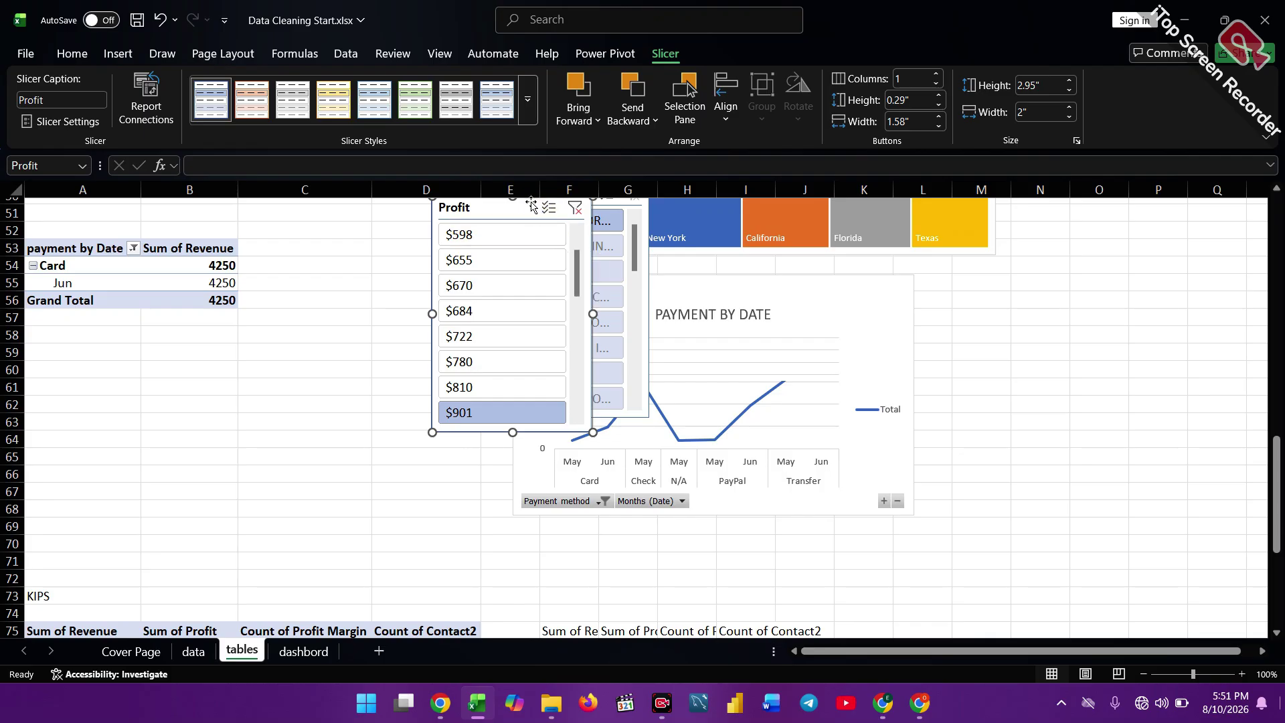
pyautogui.click(575, 213)
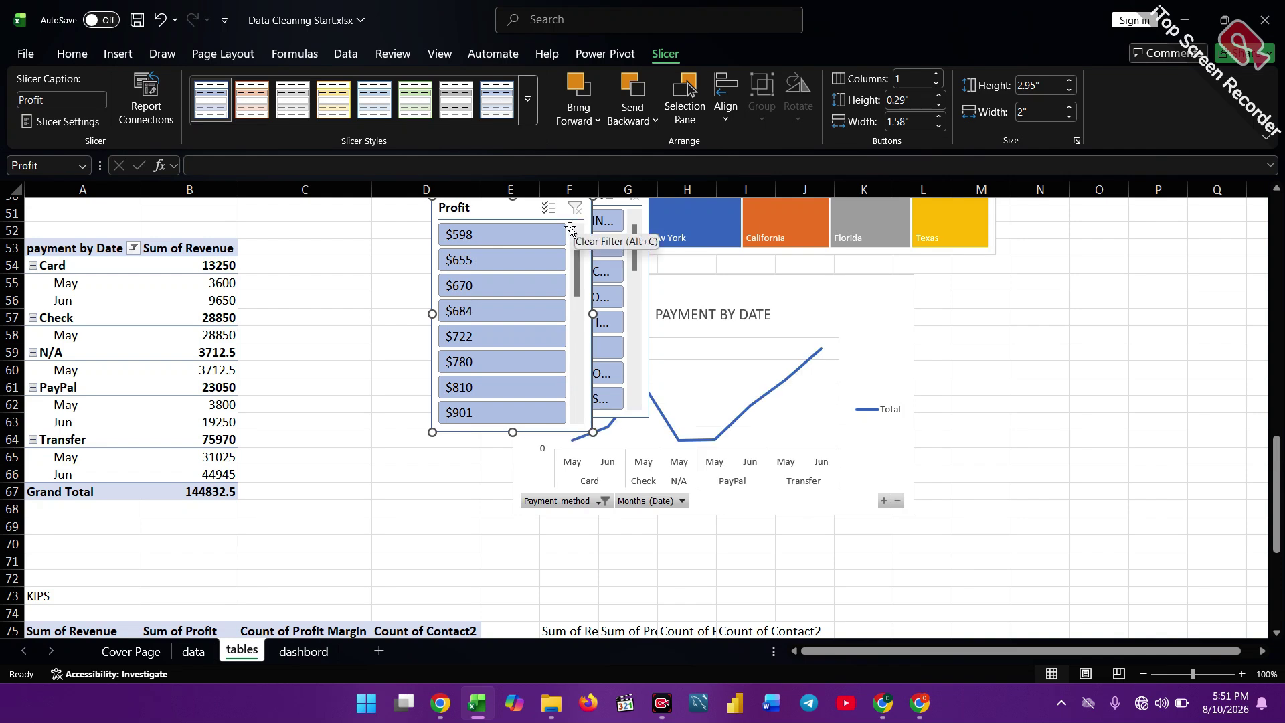
# Connect the Profit slicer to PivotTable1, PivotTable2, PivotTable3 and PivotTable5 as well, and move it over the empty cells of columns C and D.
pyautogui.rightClick(525, 210)
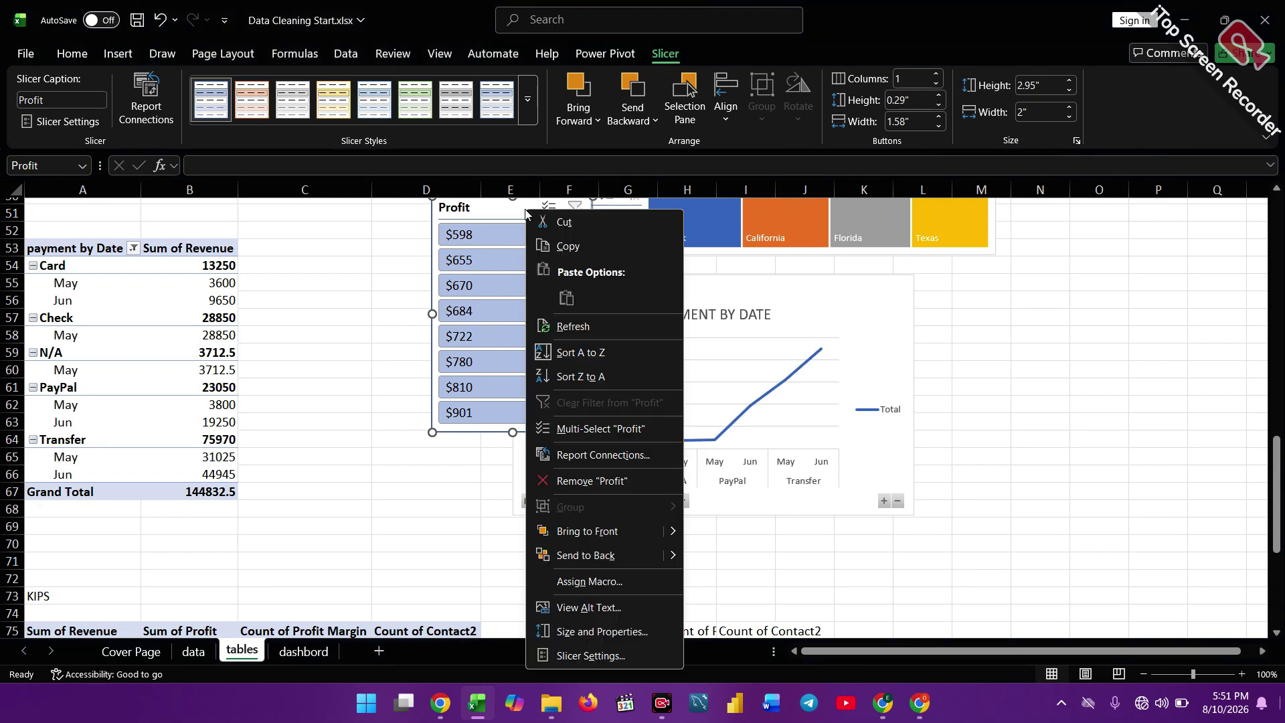
pyautogui.click(581, 456)
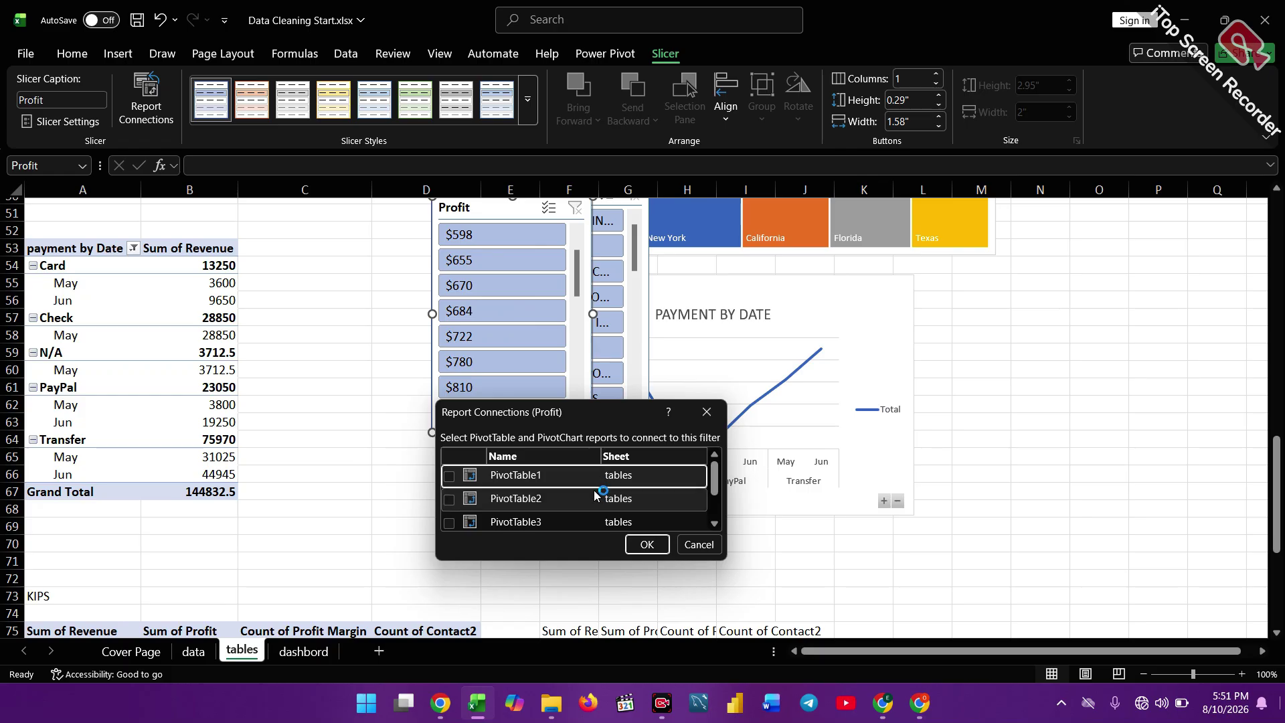
pyautogui.moveTo(582, 399); pyautogui.dragTo(581, 242)
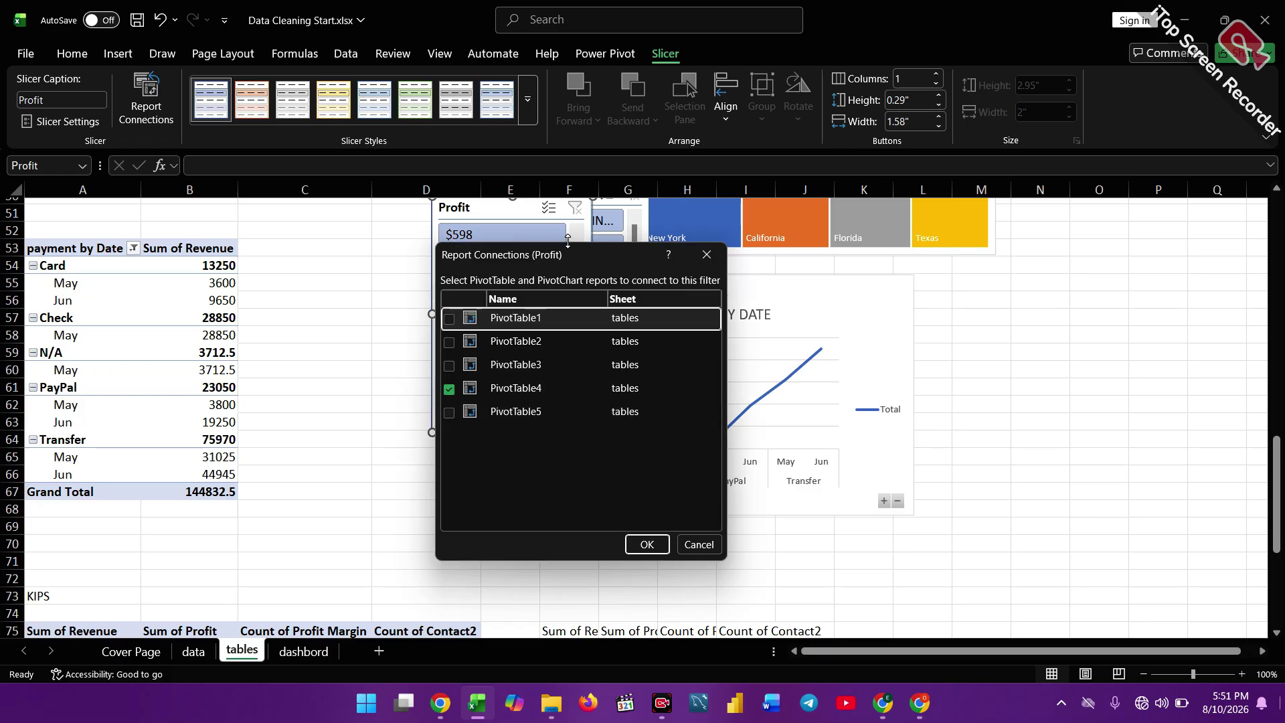
pyautogui.click(449, 320)
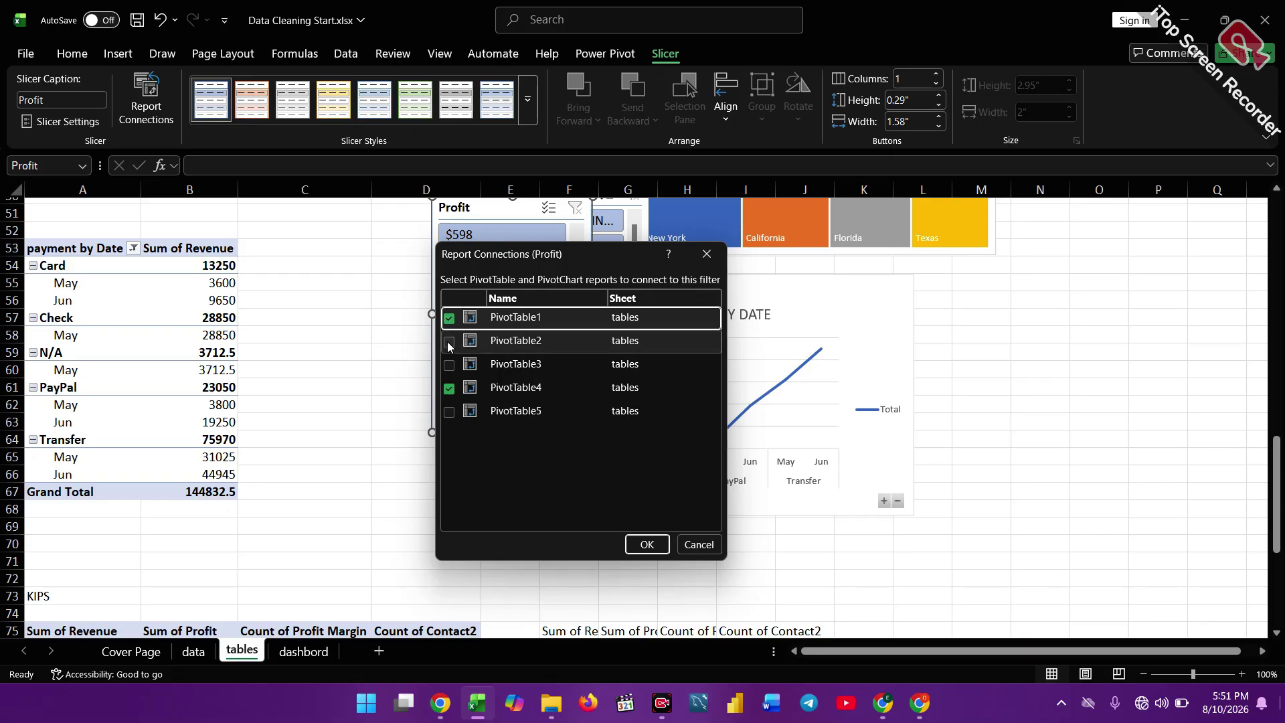
pyautogui.click(448, 342)
pyautogui.click(448, 365)
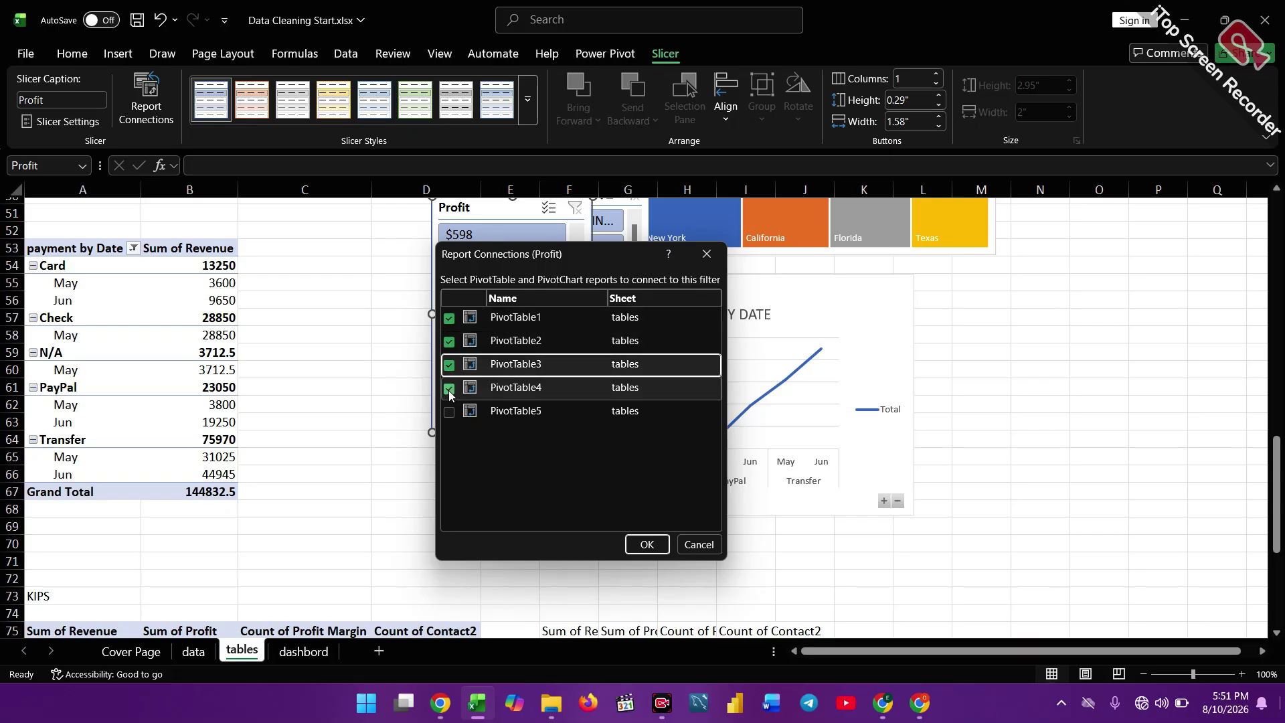
pyautogui.click(443, 416)
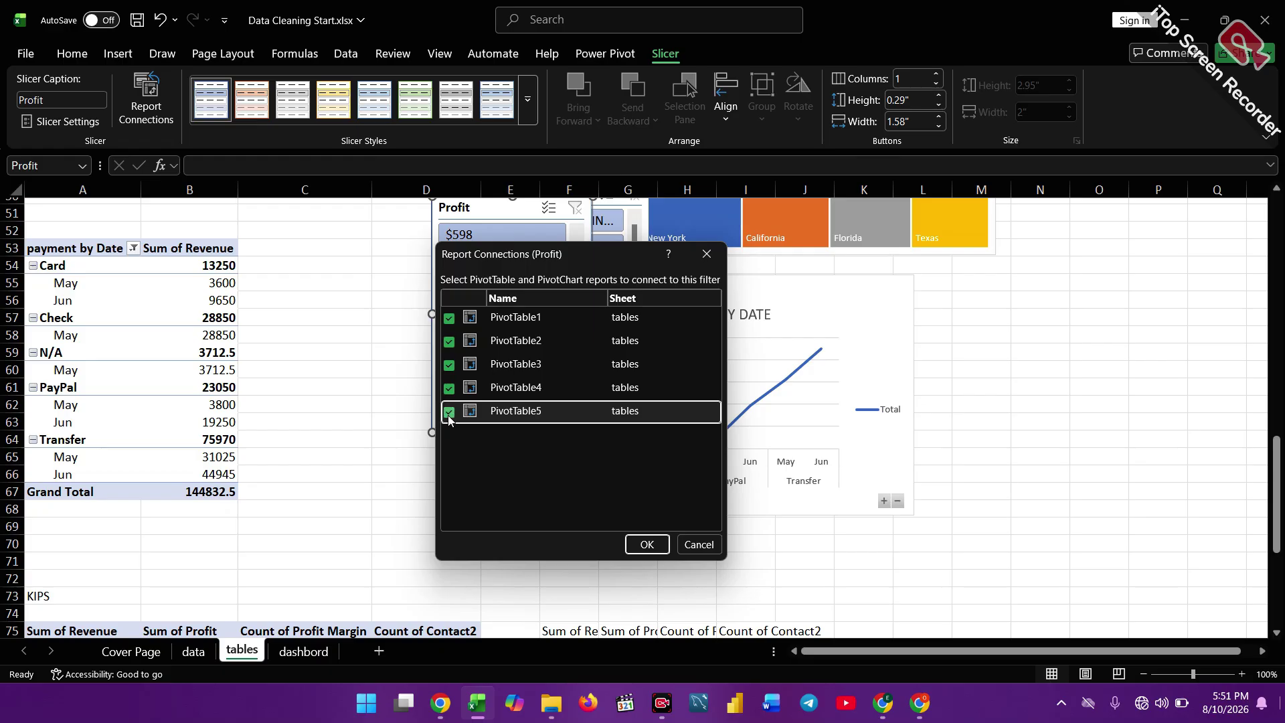
pyautogui.click(650, 544)
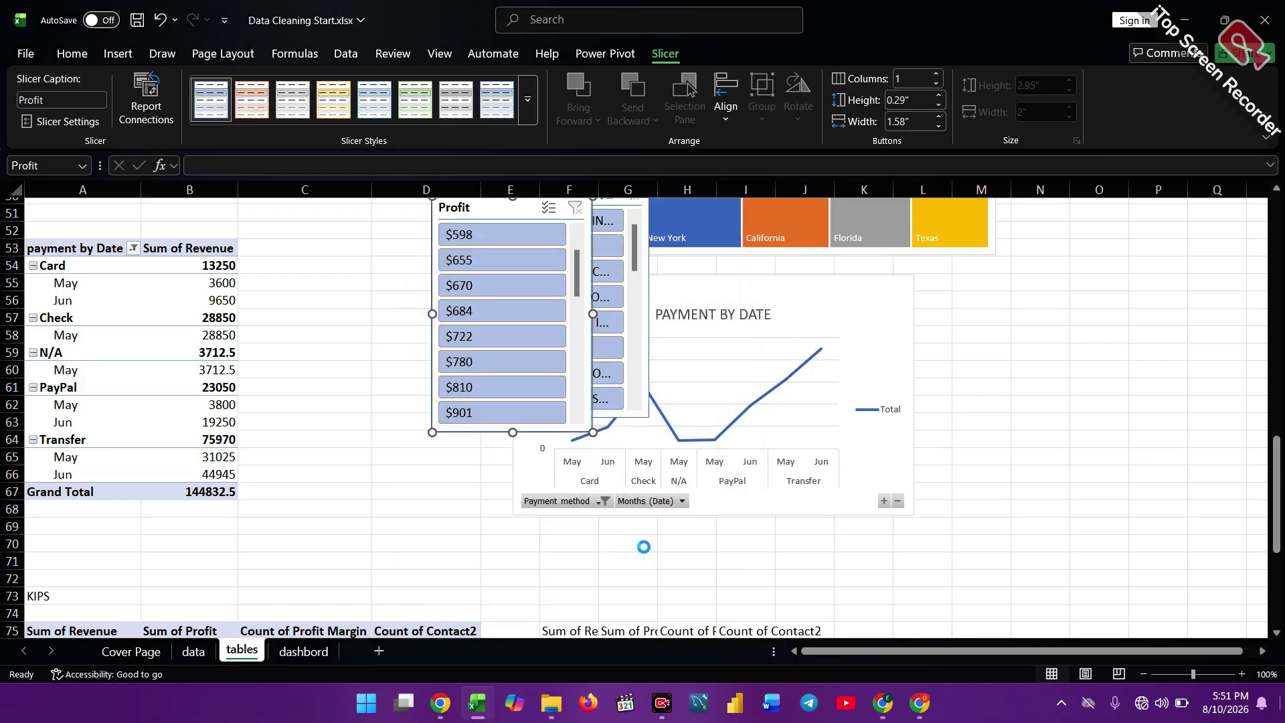
pyautogui.moveTo(508, 210); pyautogui.dragTo(376, 331)
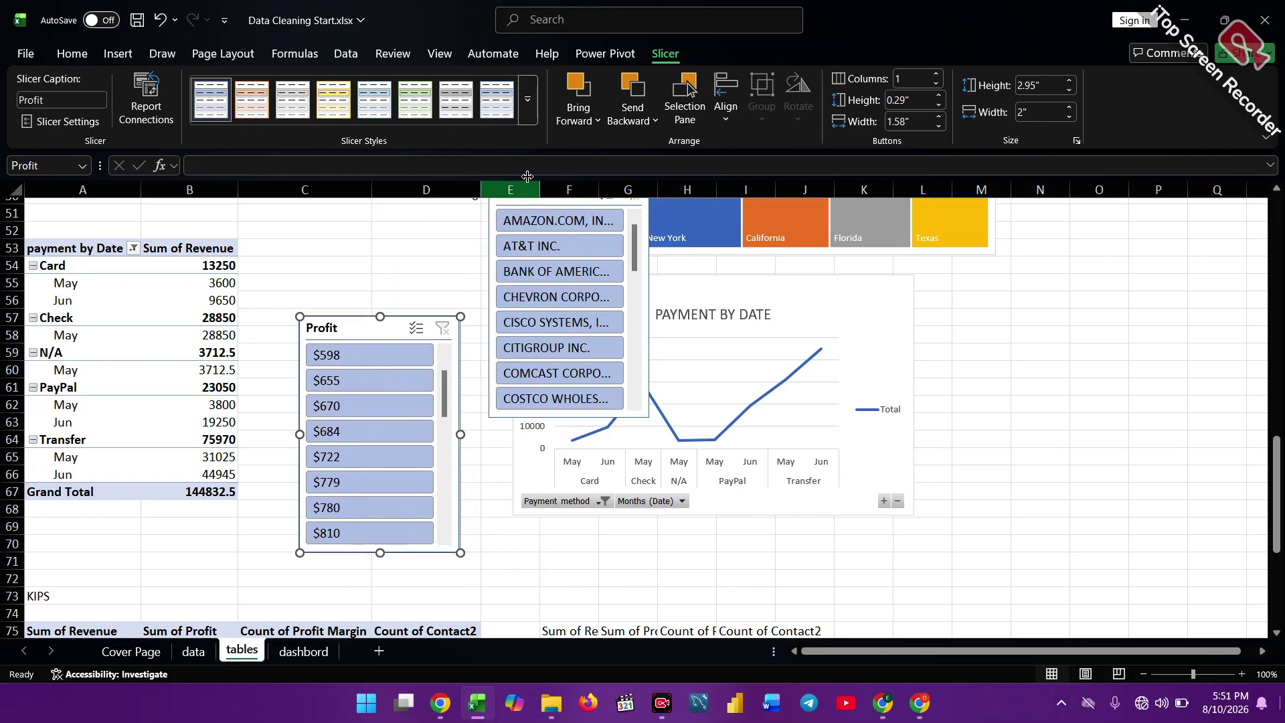
# Connect the Client slicer to PivotTable1, PivotTable2, PivotTable3 and PivotTable5 in addition to PivotTable4.
pyautogui.rightClick(623, 209)
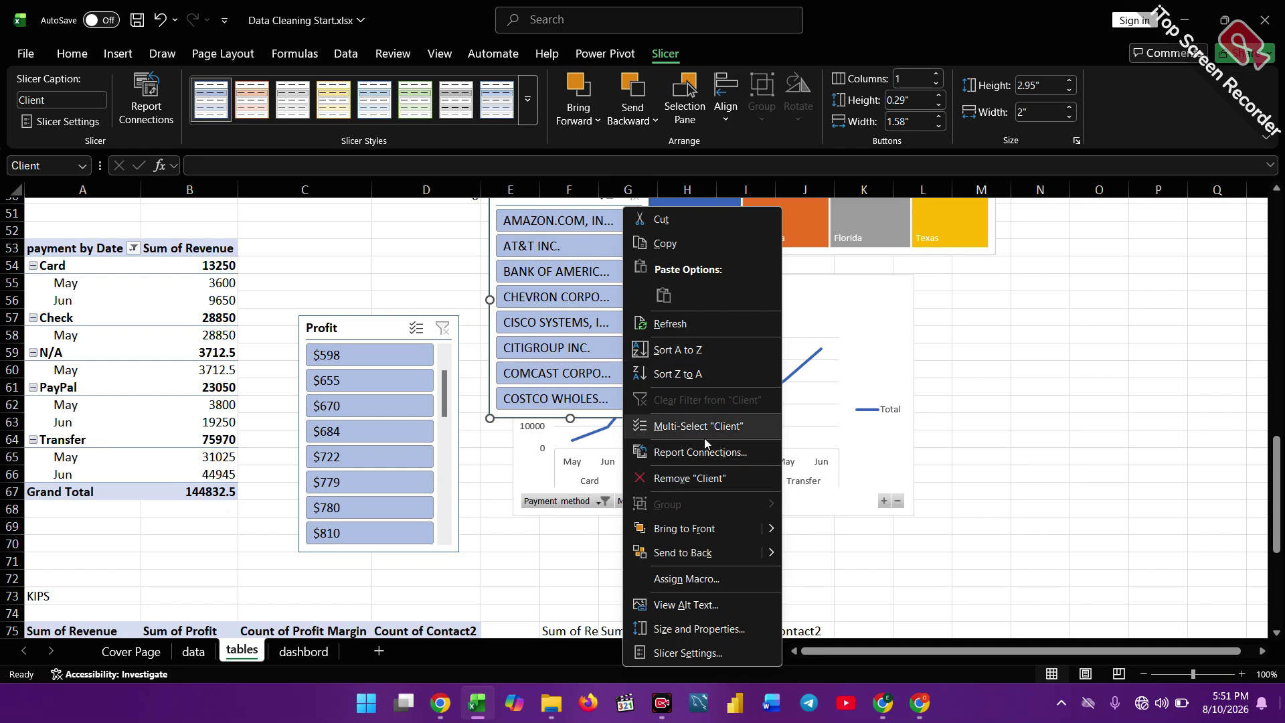
pyautogui.click(701, 451)
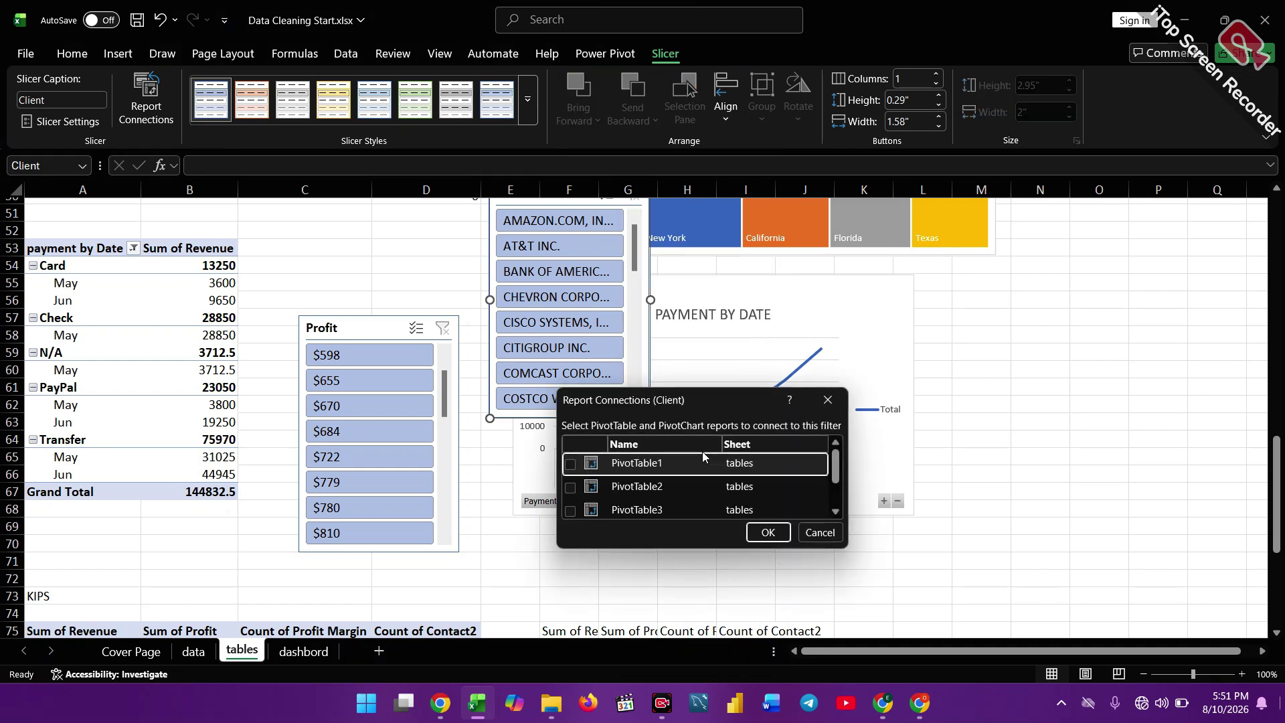
pyautogui.moveTo(715, 388); pyautogui.dragTo(714, 266)
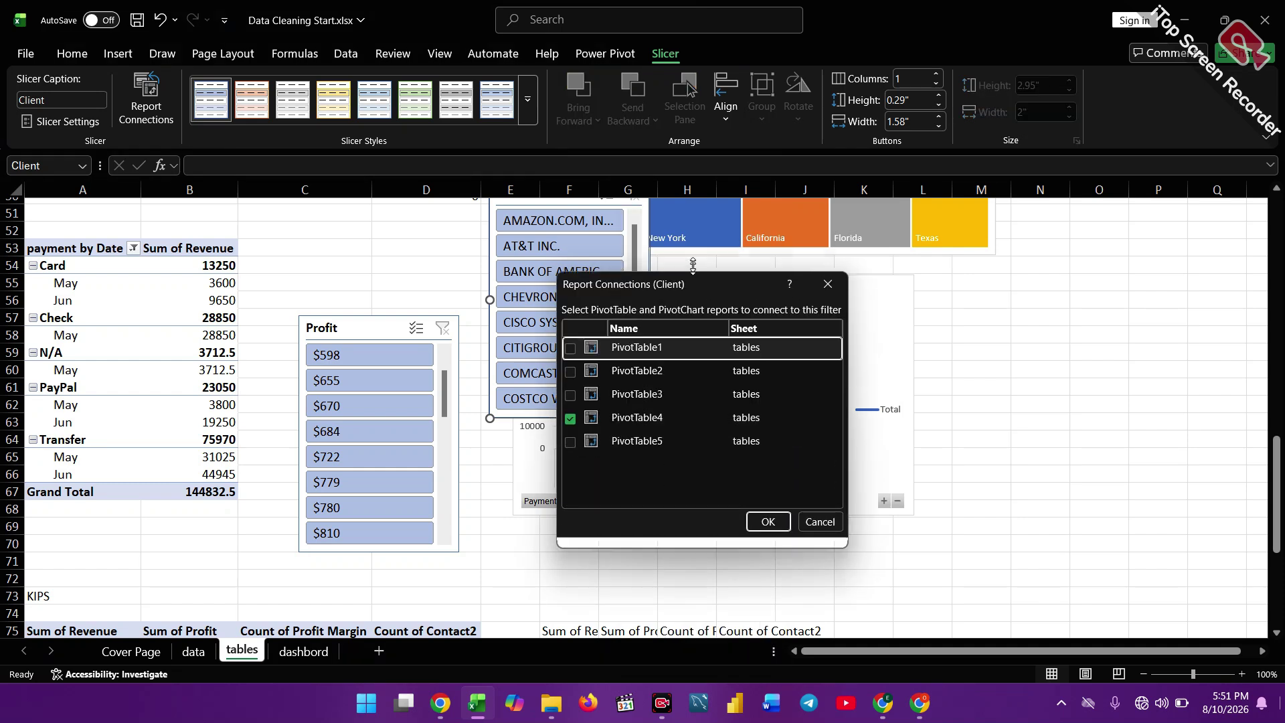
pyautogui.click(570, 341)
pyautogui.click(570, 363)
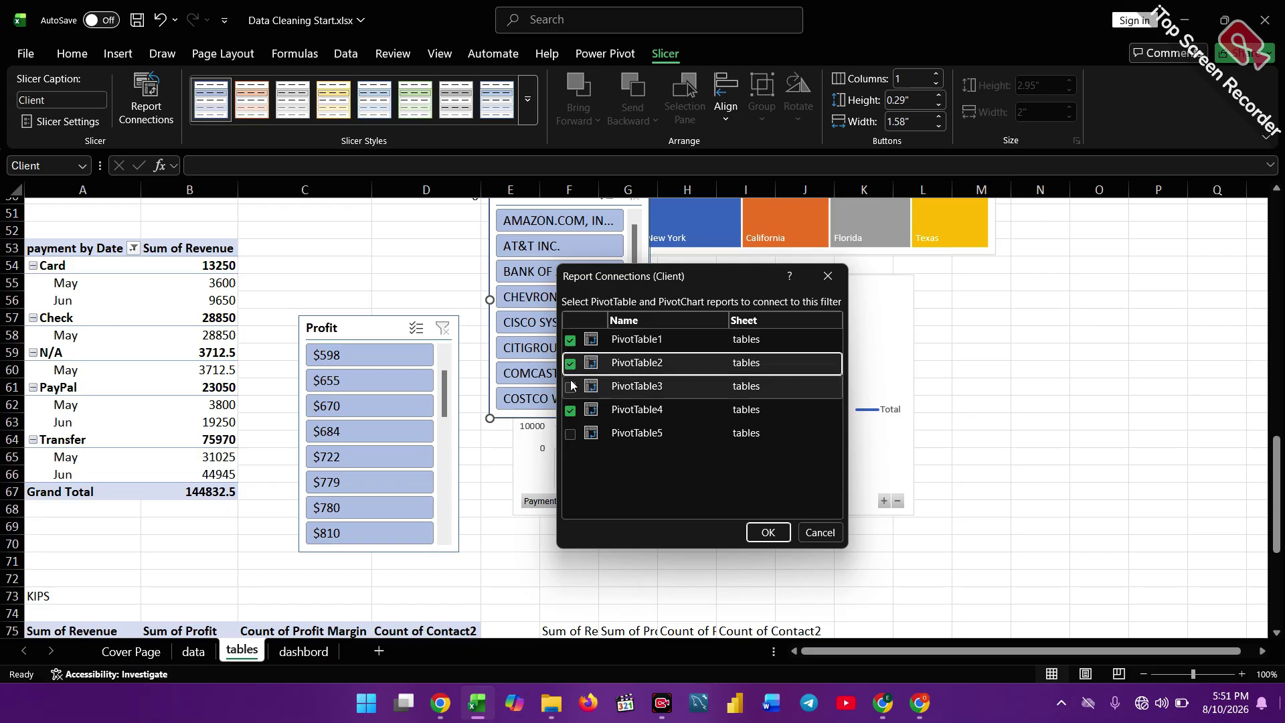
pyautogui.click(571, 387)
pyautogui.click(570, 434)
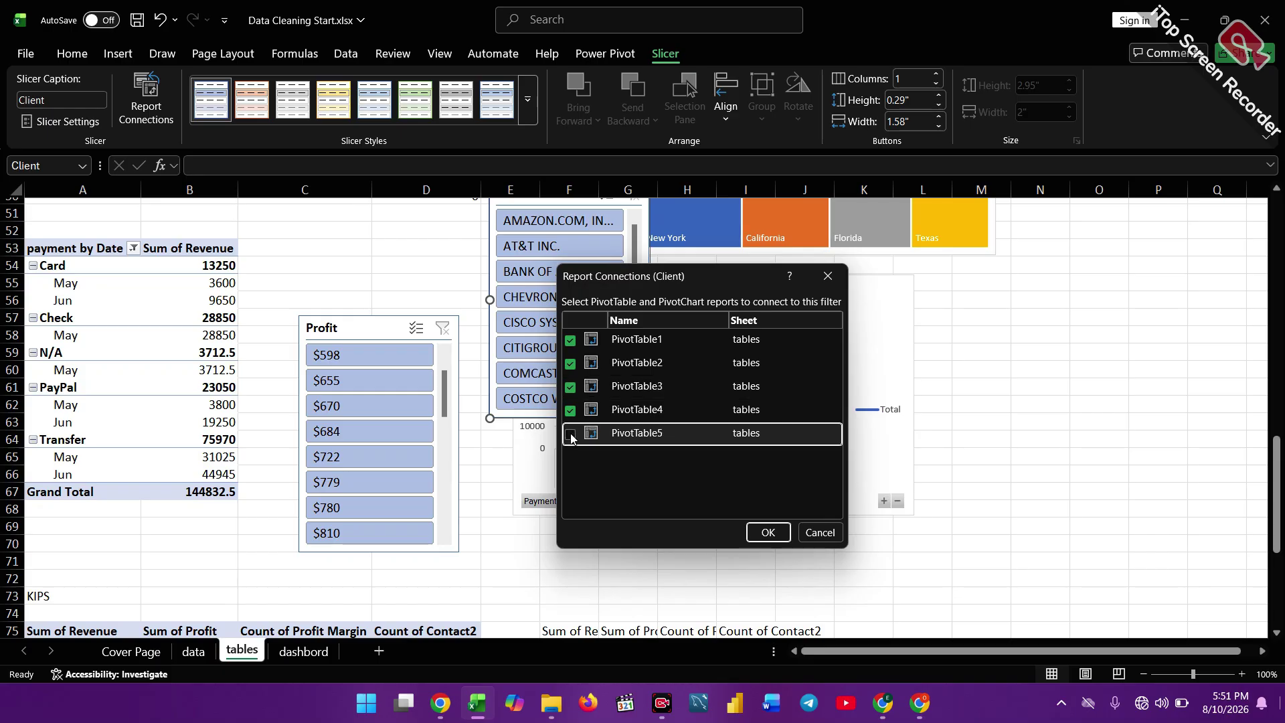
pyautogui.click(766, 532)
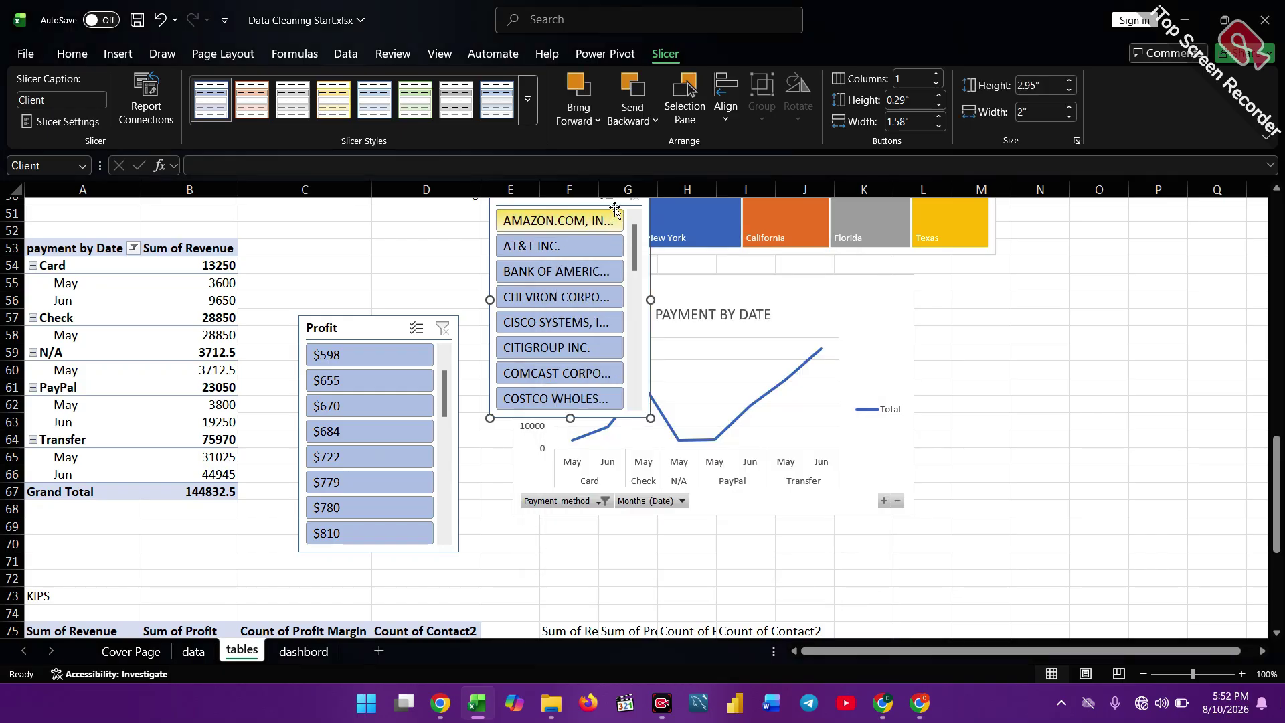
# Move the Client slicer down beside the Profit slicer and test it by filtering on AMAZON.COM, clearing the filter again.
pyautogui.moveTo(614, 208); pyautogui.dragTo(557, 469)
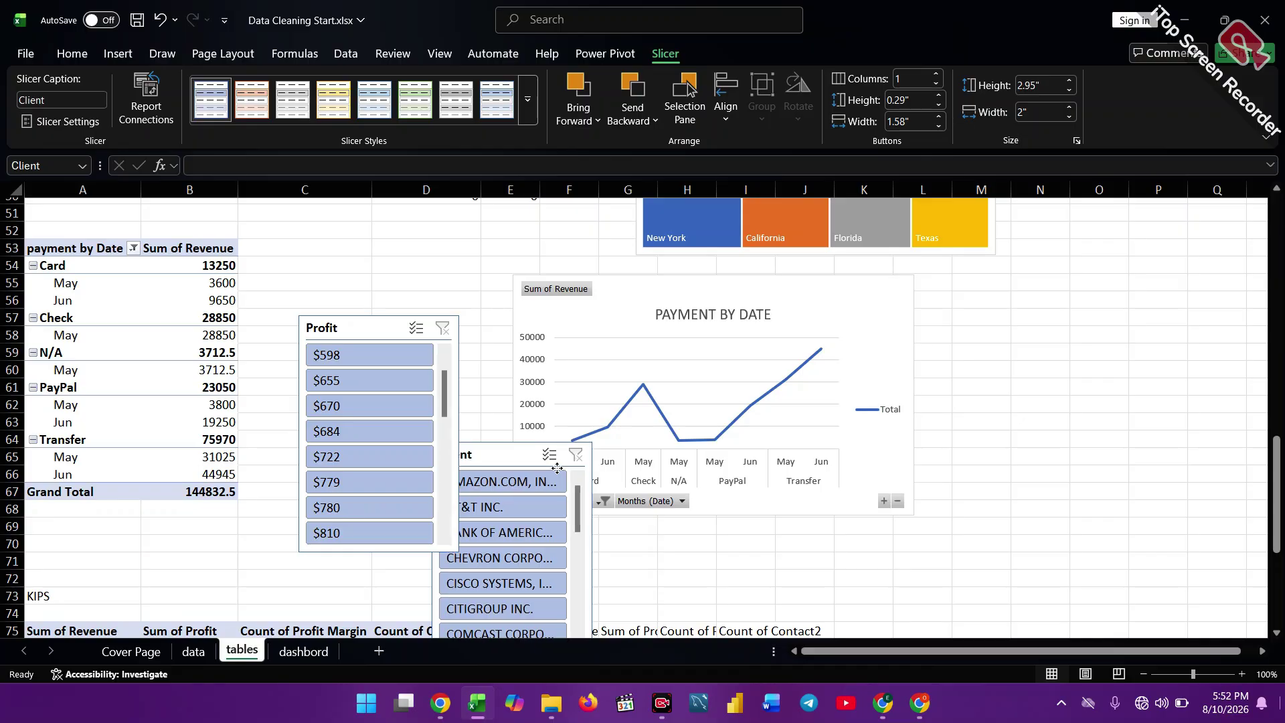
pyautogui.click(514, 484)
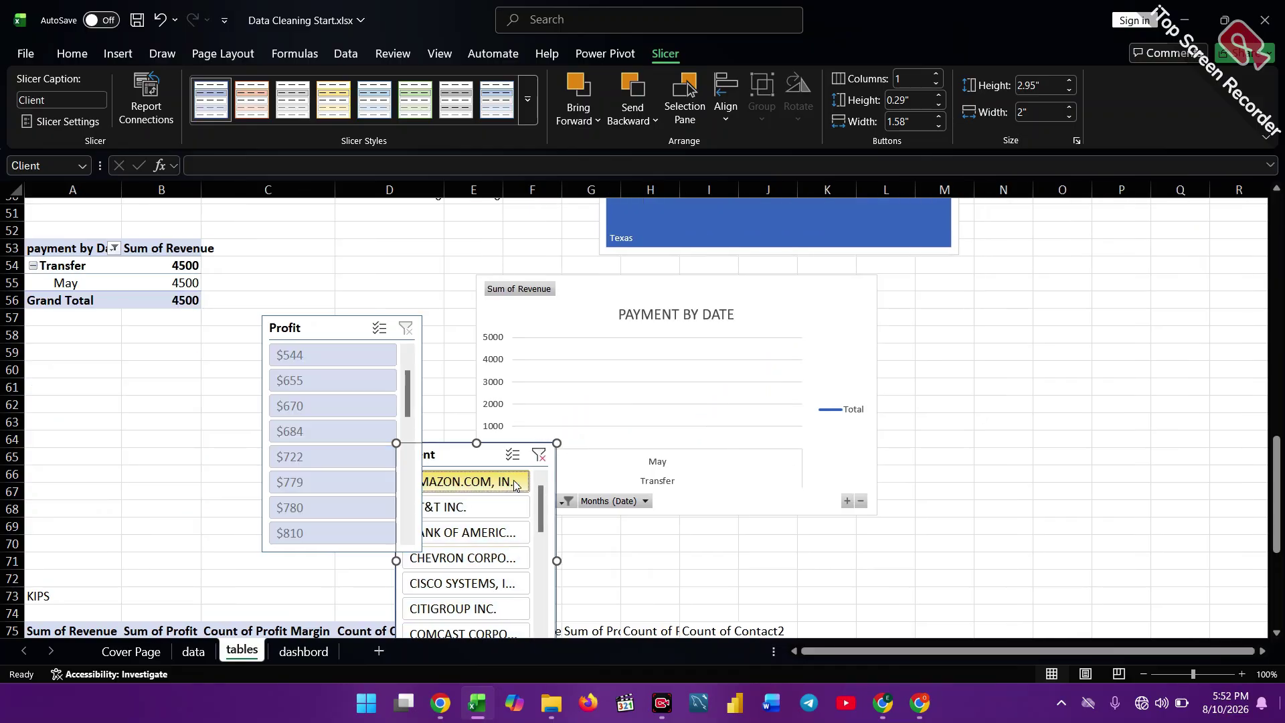
pyautogui.click(541, 457)
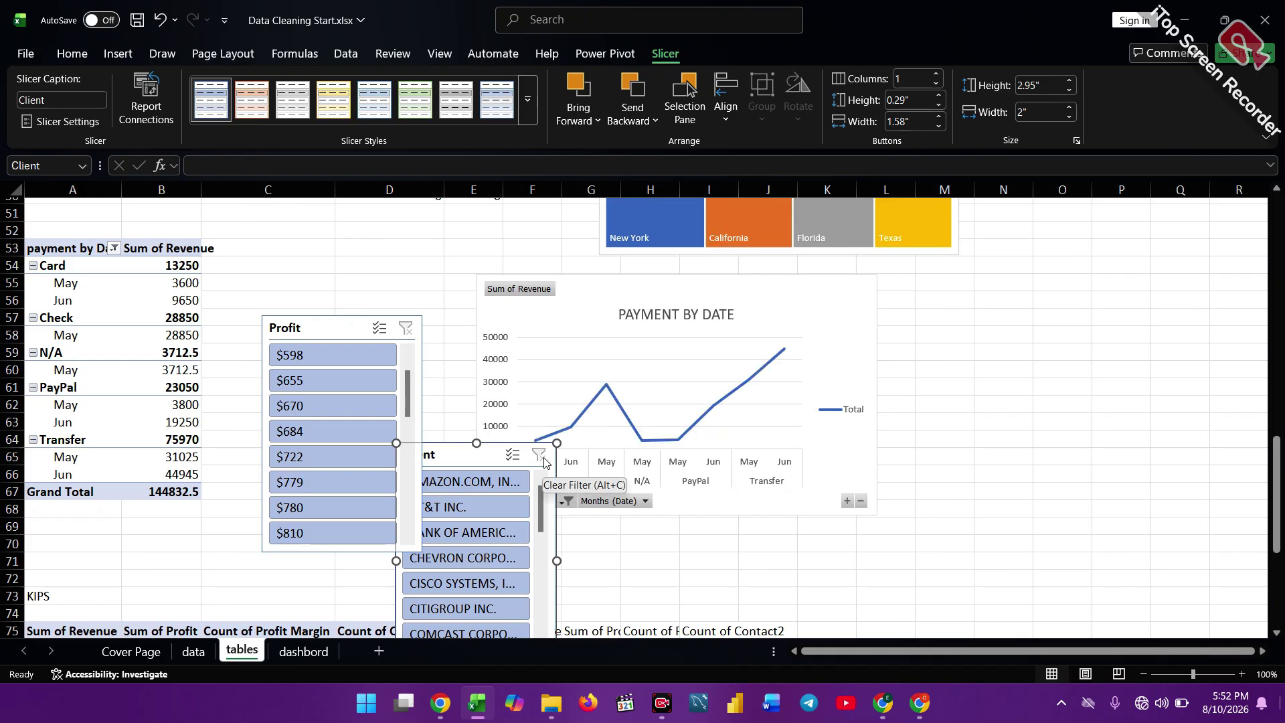
pyautogui.scroll(-8, 543, 460)
pyautogui.scroll(4, 546, 461)
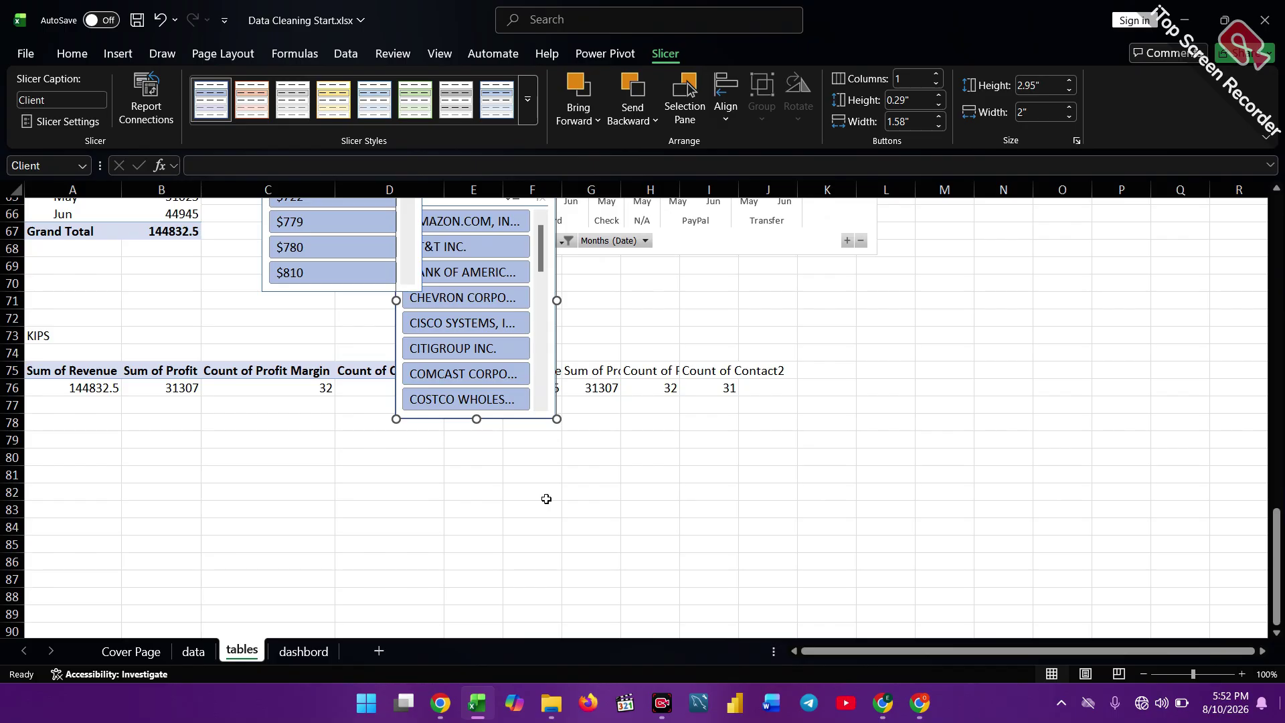
# Open the dashbord sheet and hide its gridlines.
pyautogui.click(313, 659)
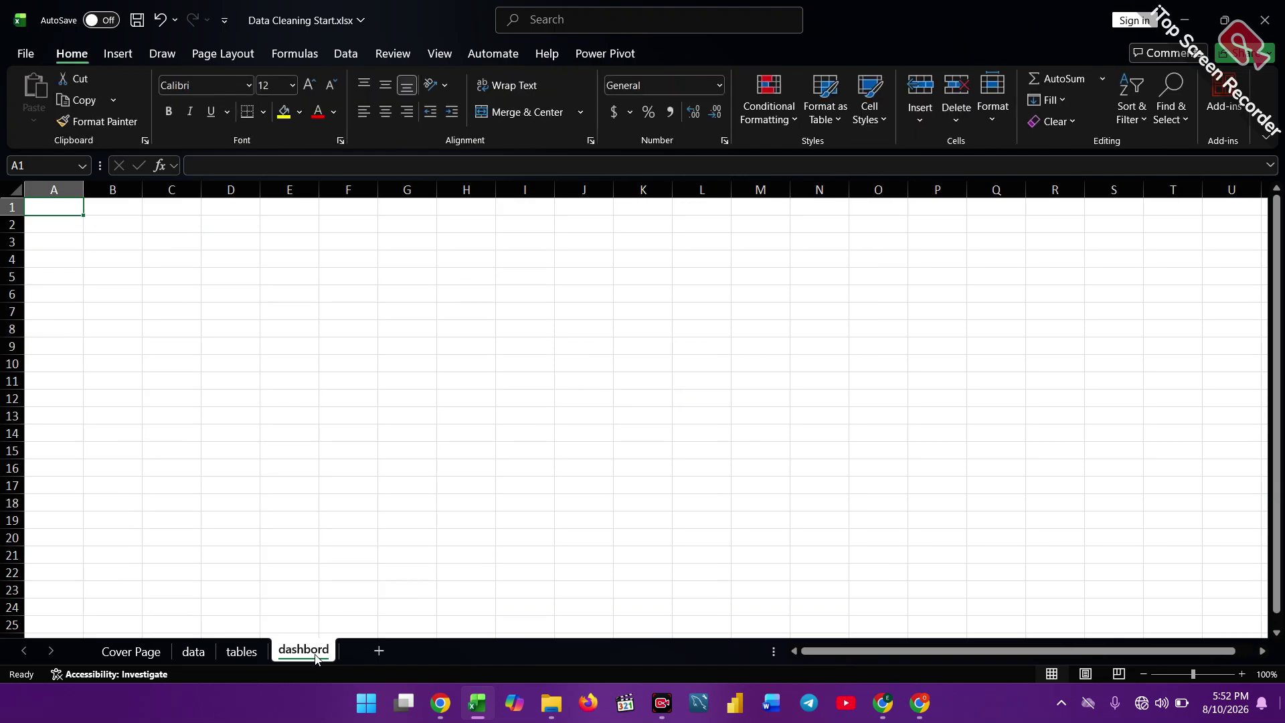
pyautogui.click(438, 54)
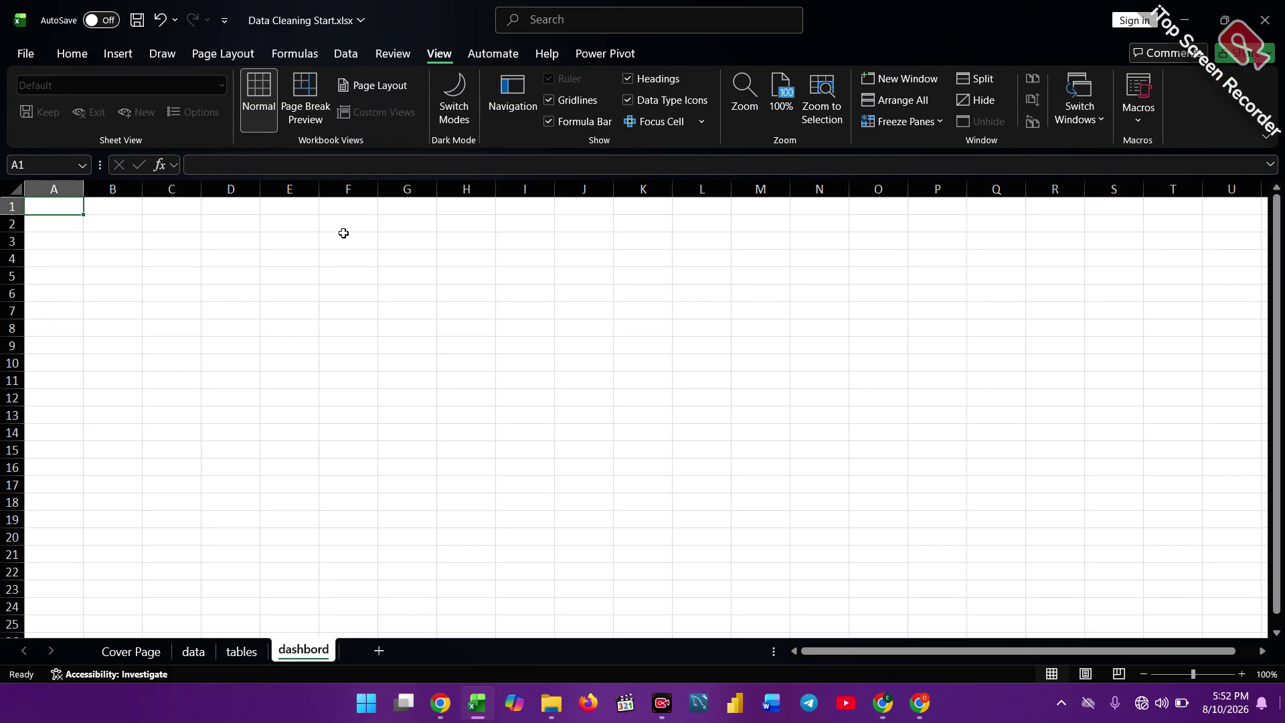
pyautogui.click(549, 100)
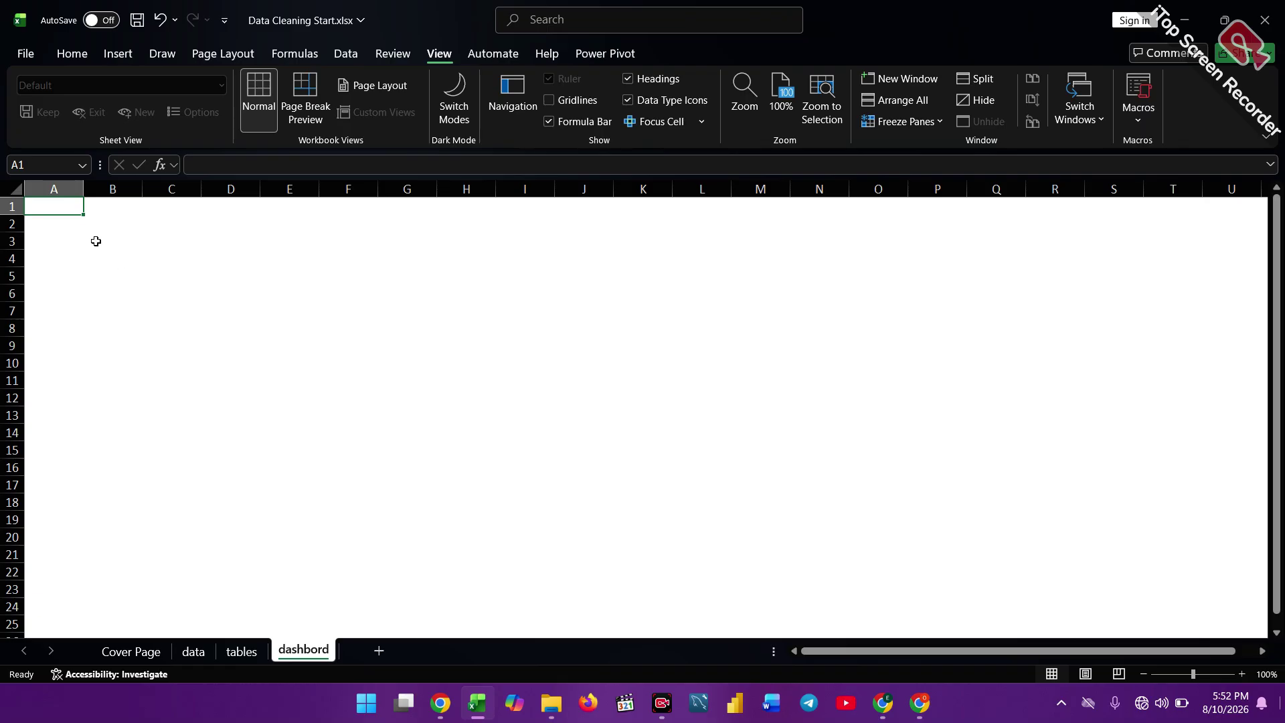
pyautogui.click(48, 222)
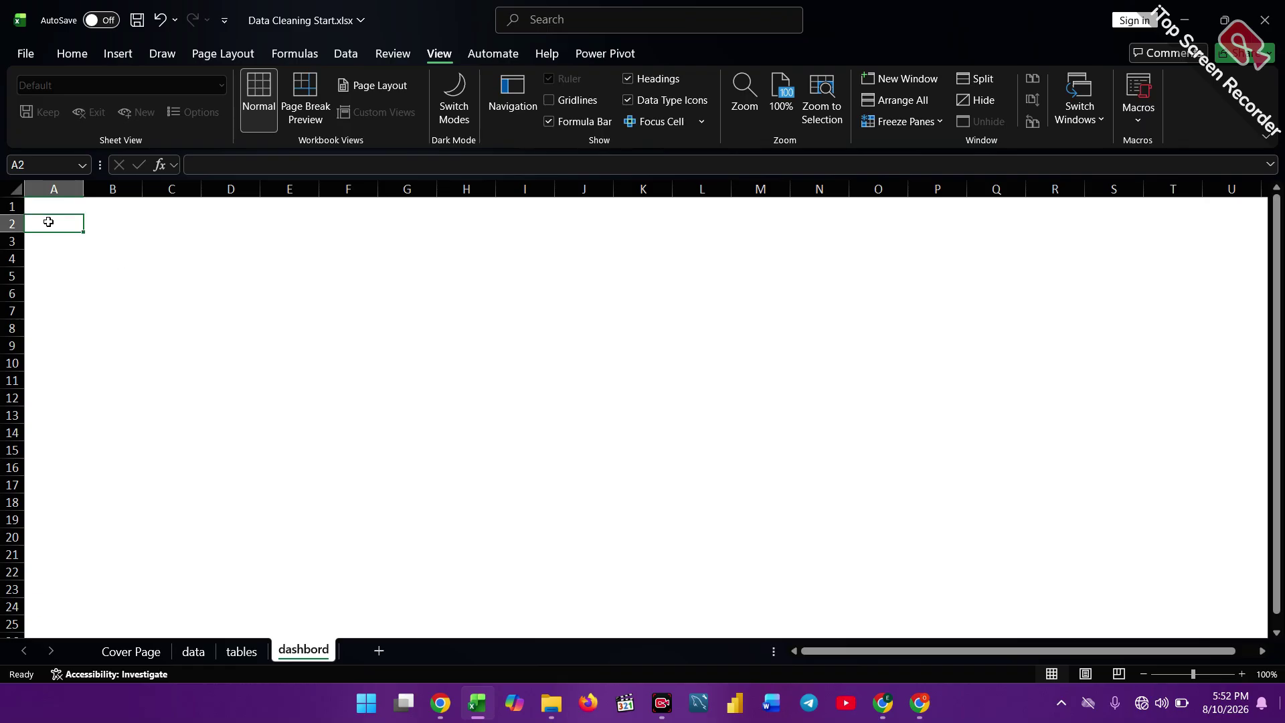
pyautogui.click(35, 210)
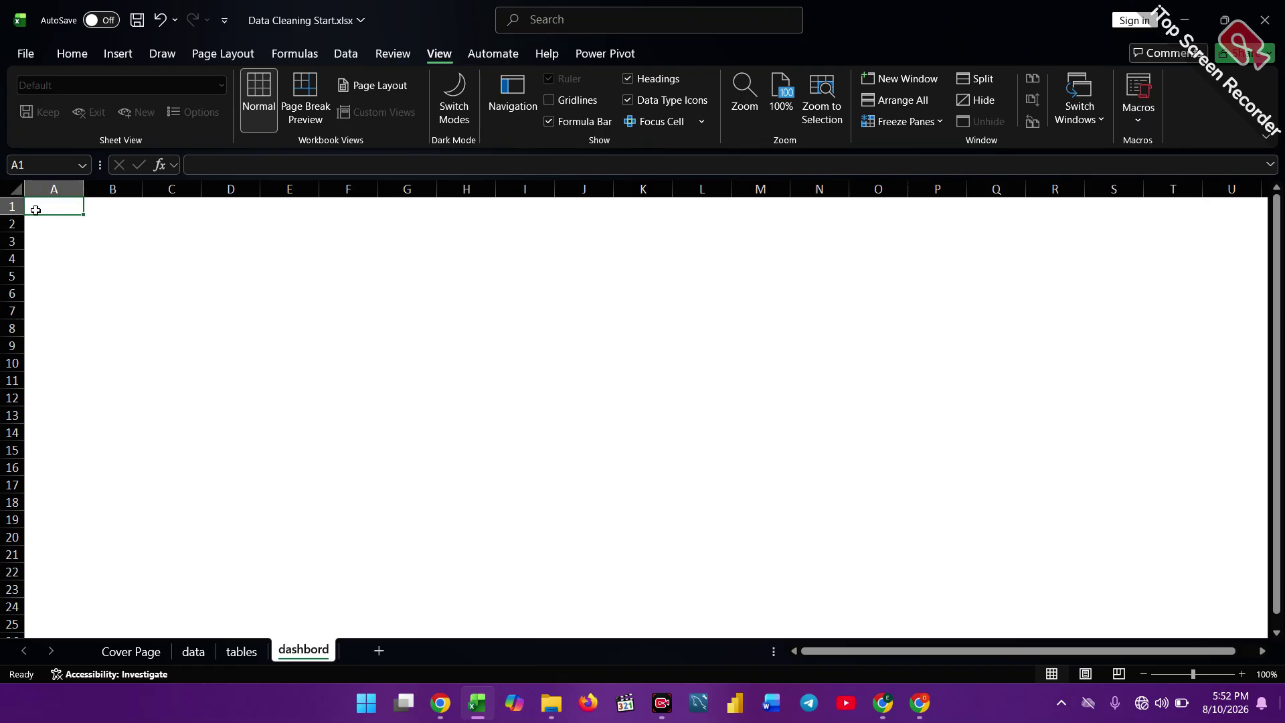
pyautogui.moveTo(35, 210); pyautogui.dragTo(39, 254)
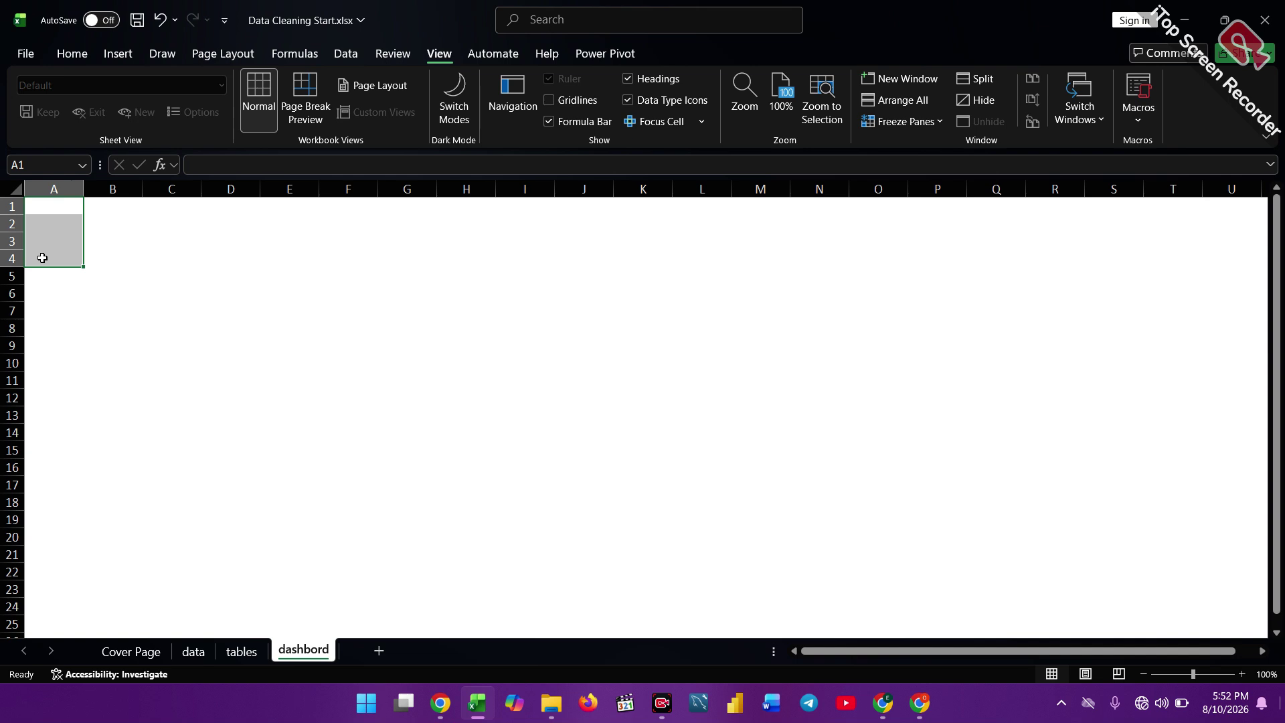
pyautogui.click(187, 365)
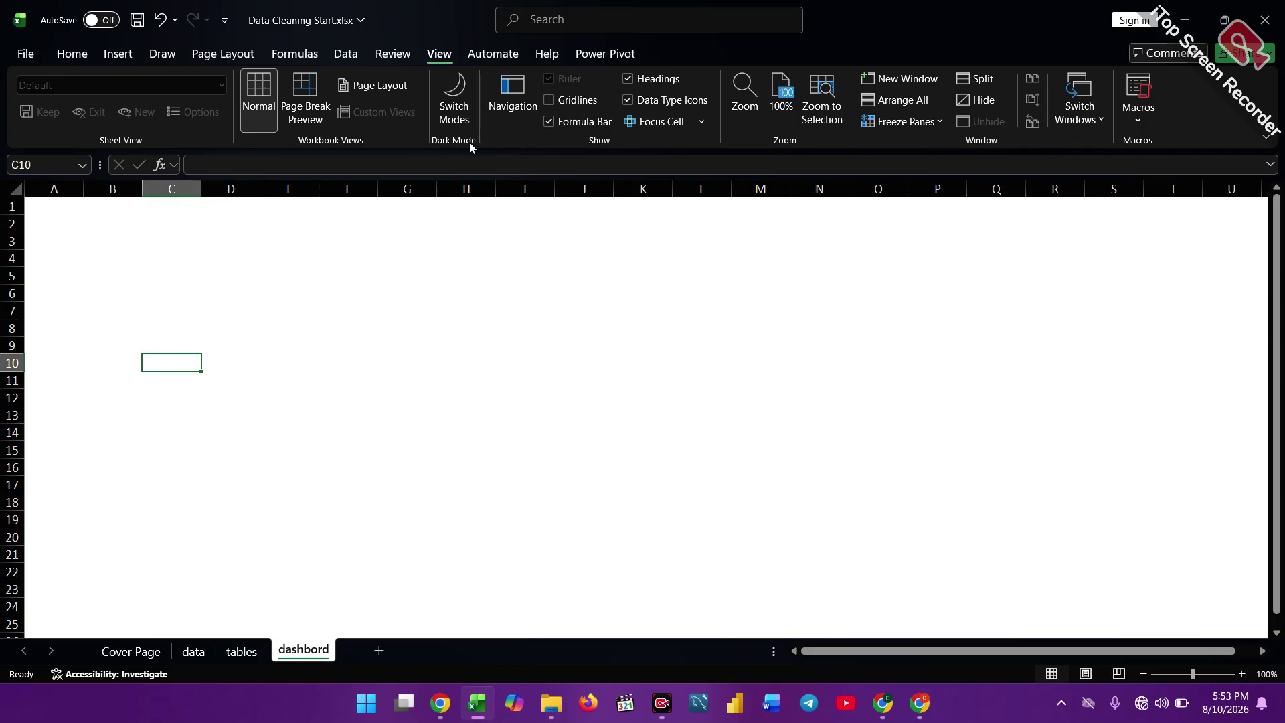
# Draw a wide header text box spanning about columns A to R and rows 2 to 7, and open its font colour choices.
pyautogui.click(118, 55)
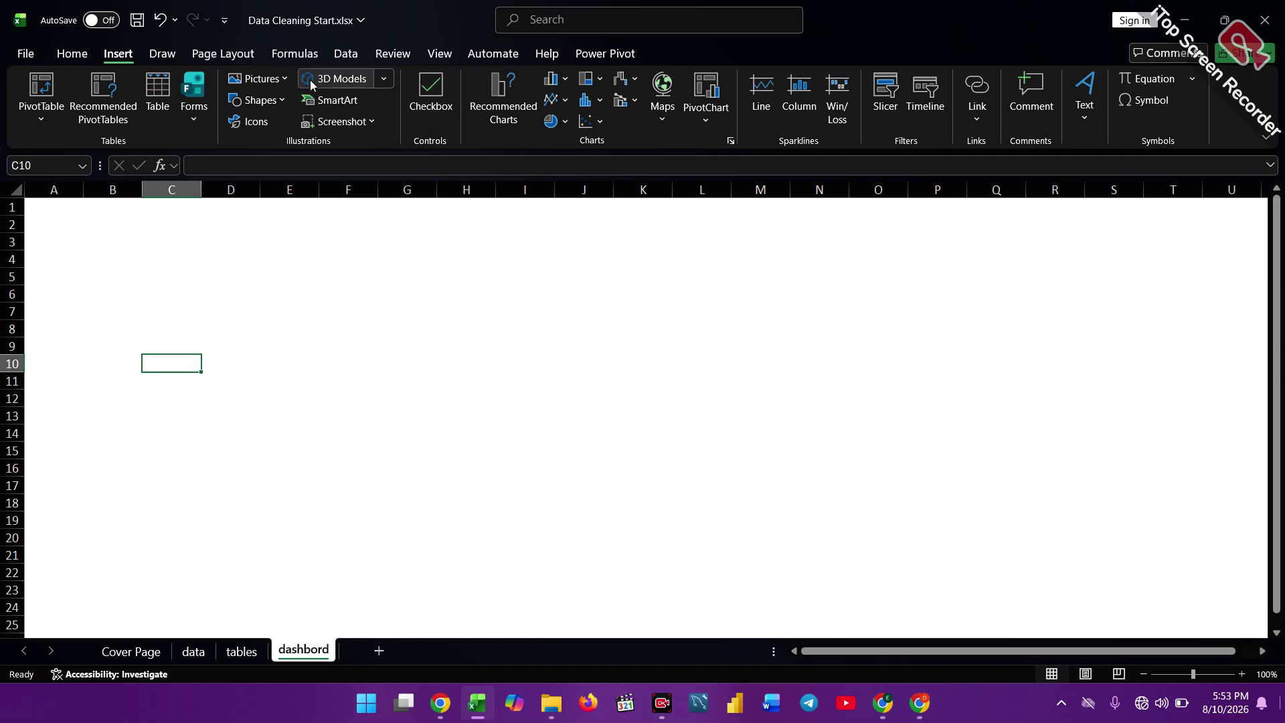
pyautogui.click(277, 105)
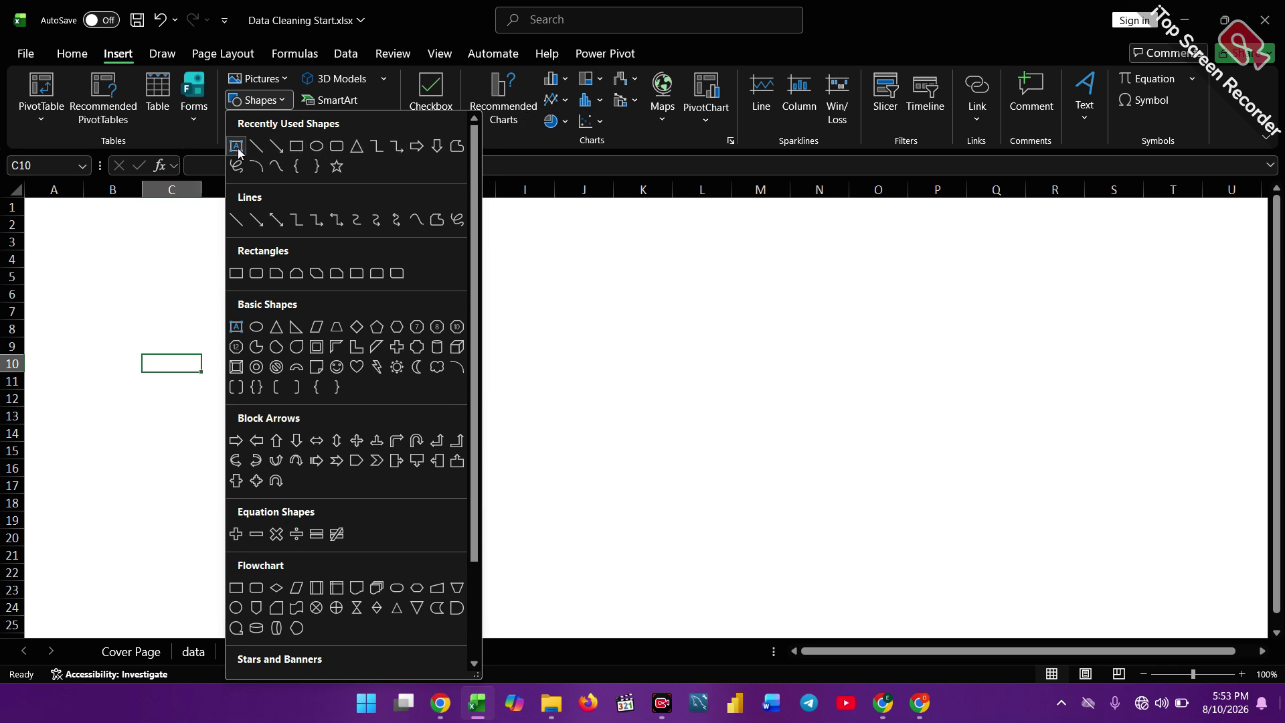
pyautogui.click(238, 147)
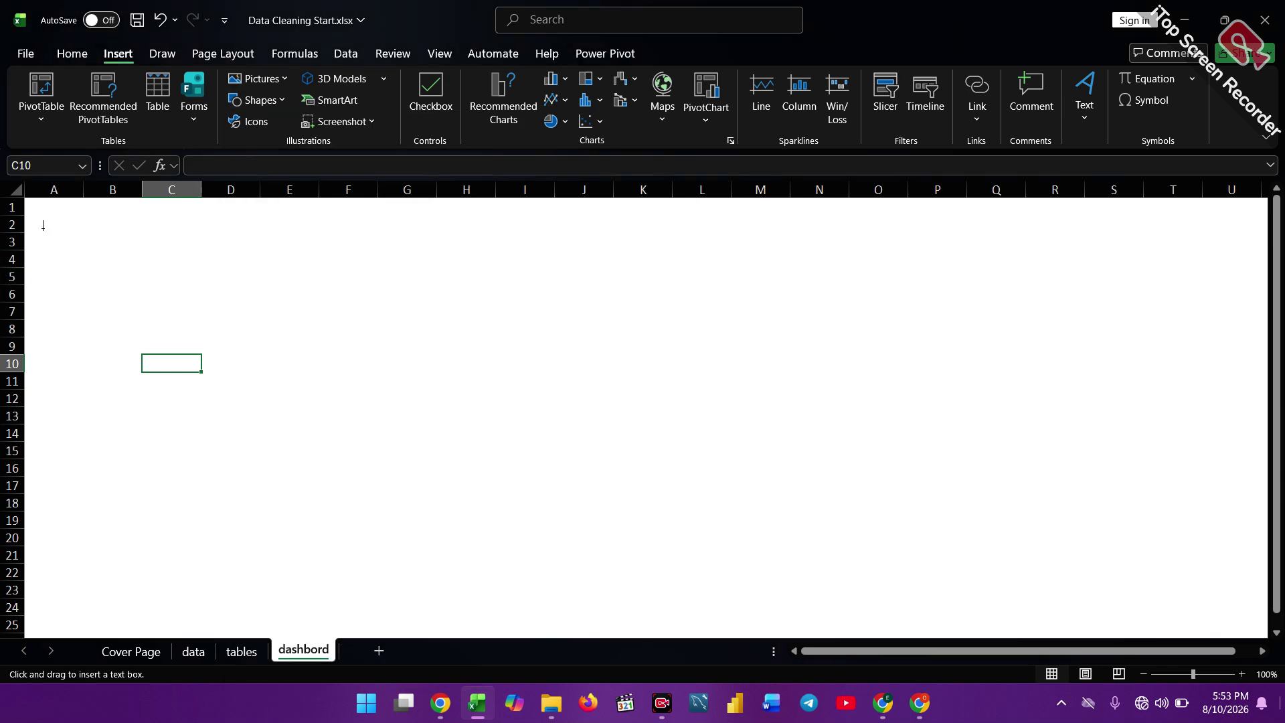
pyautogui.moveTo(43, 222); pyautogui.dragTo(1076, 306)
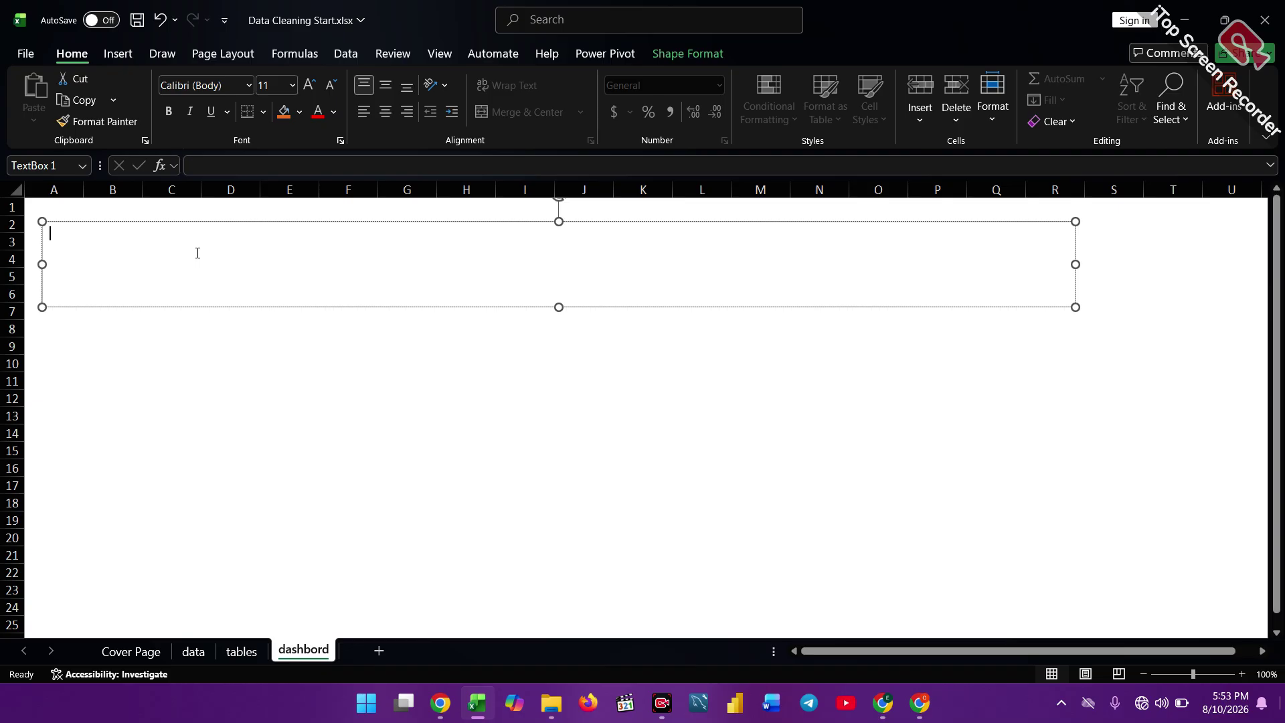
pyautogui.press('shift')
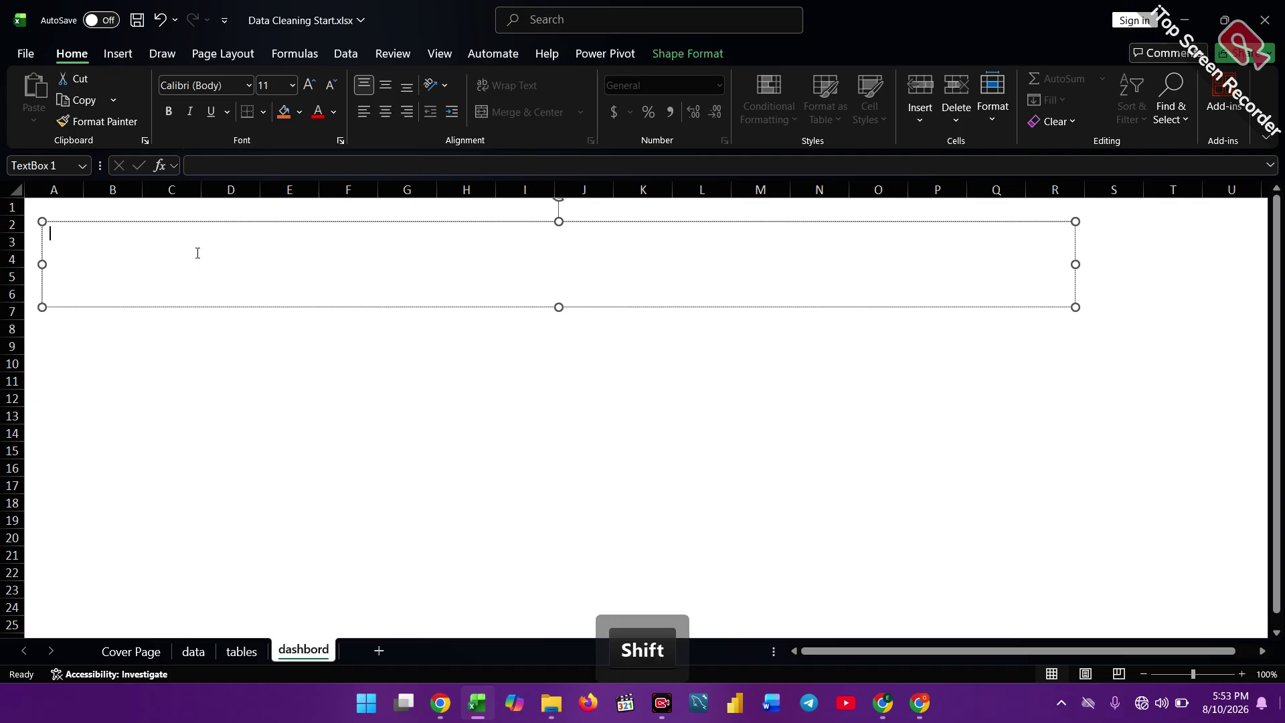
pyautogui.write('S')
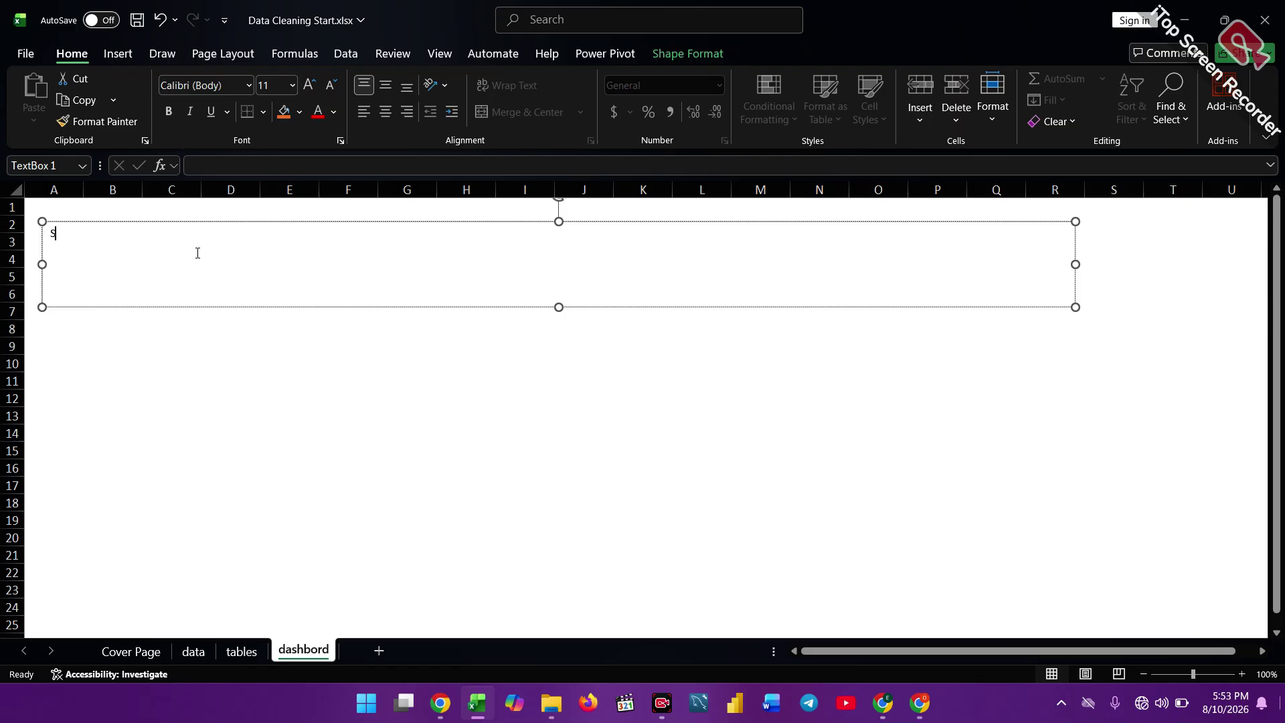
pyautogui.press('BackSpace')
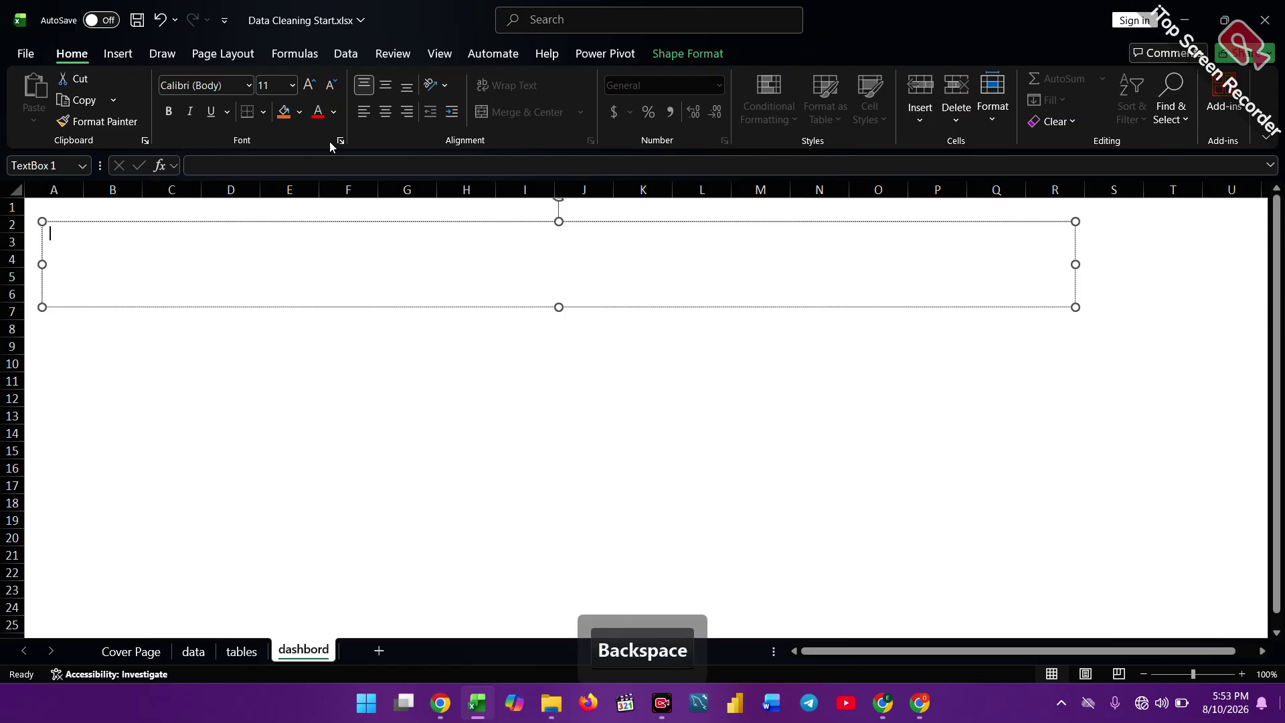
pyautogui.click(333, 114)
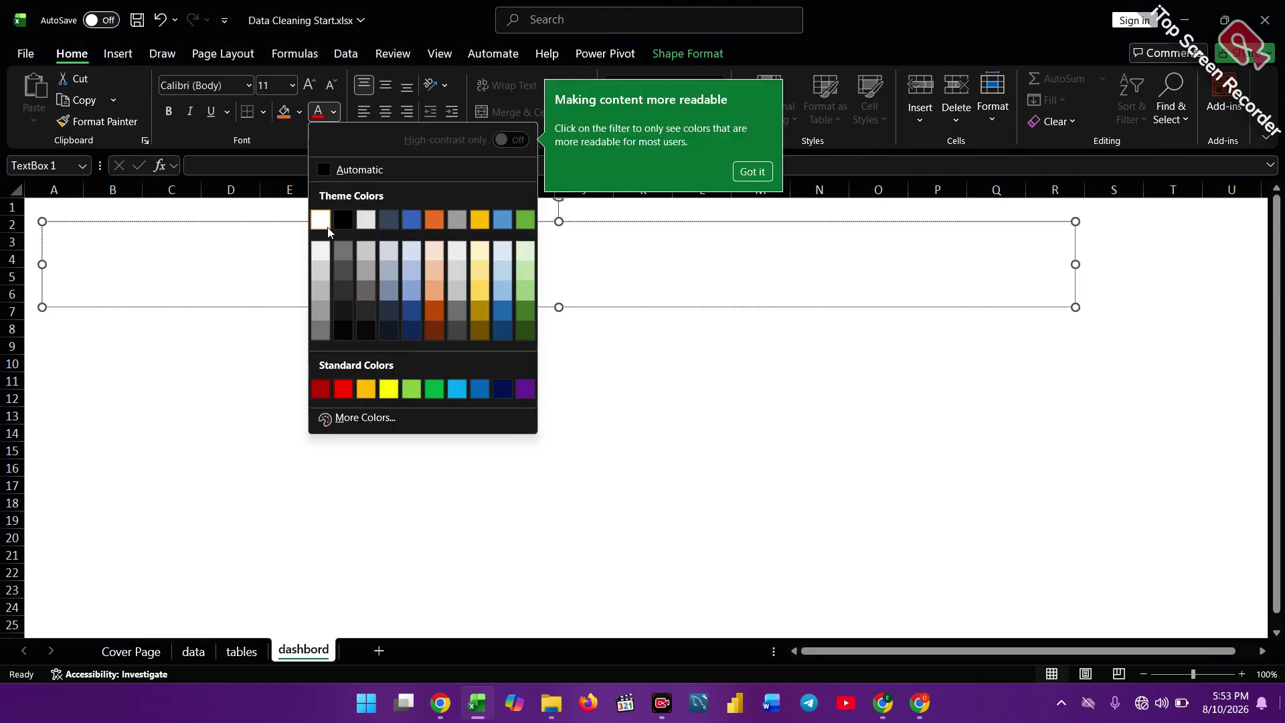
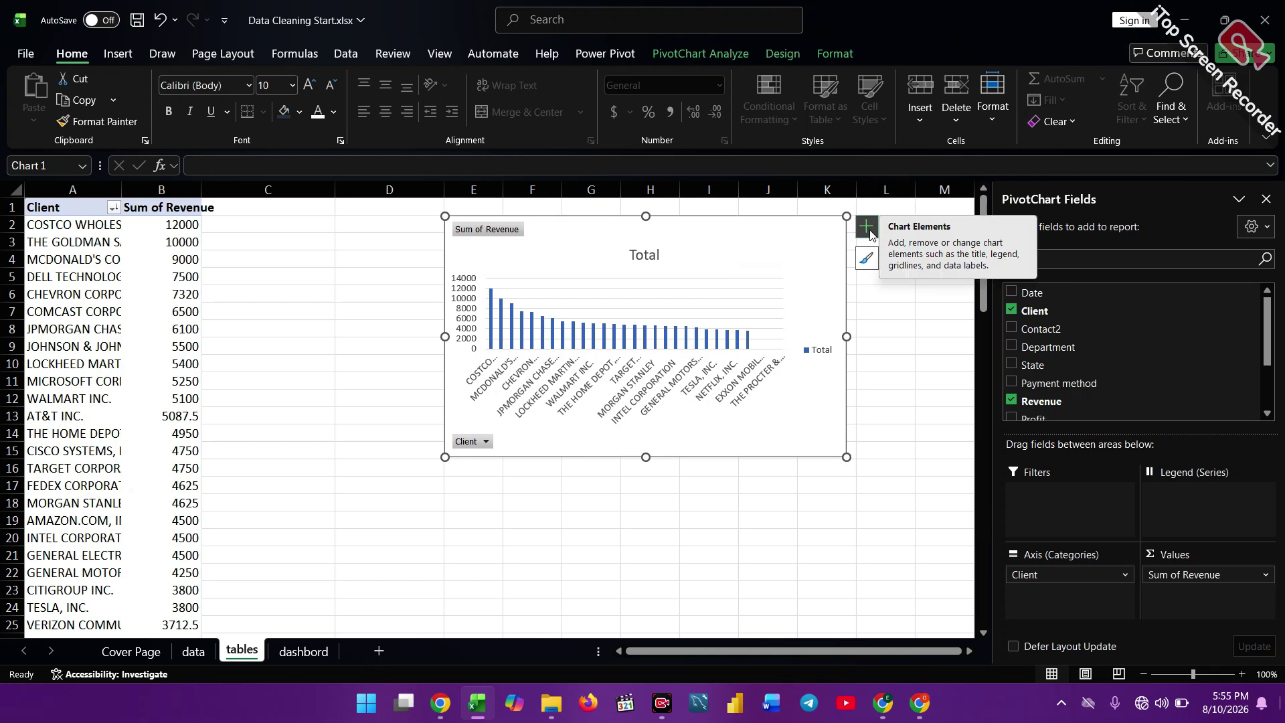
# Hide the value field buttons on the client revenue PivotChart in the tables sheet.
pyautogui.rightClick(485, 232)
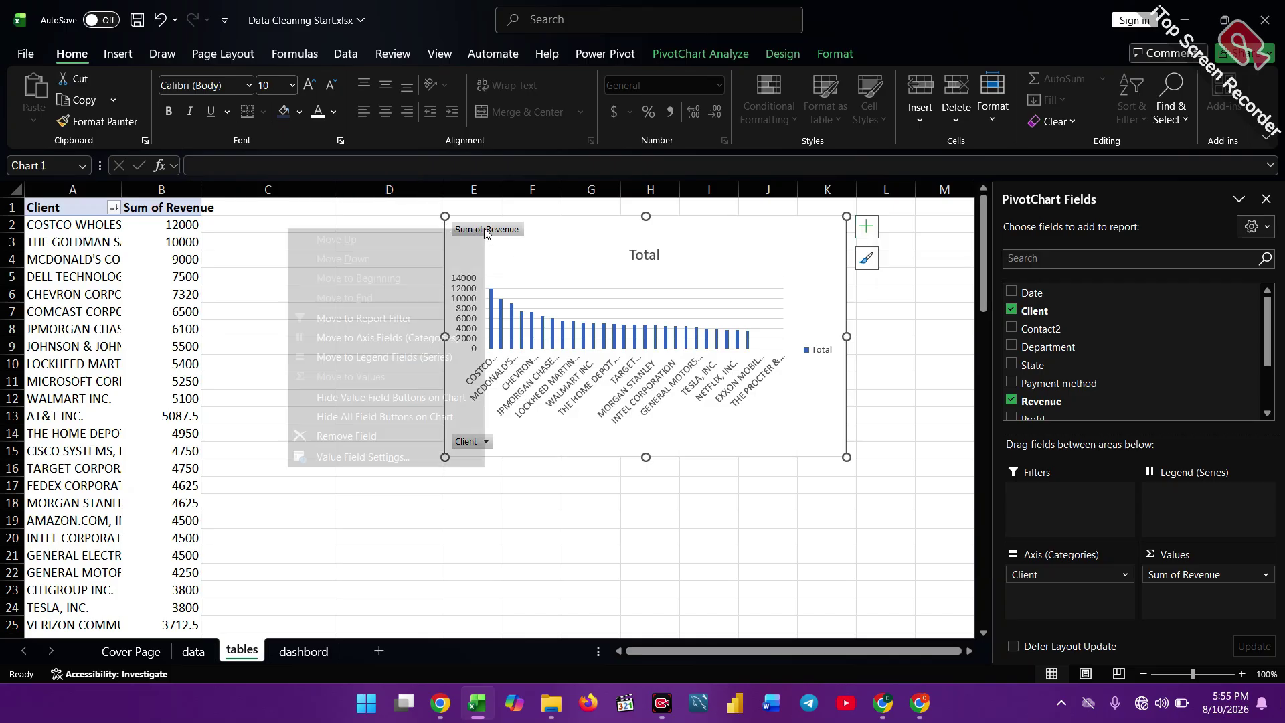
pyautogui.click(405, 396)
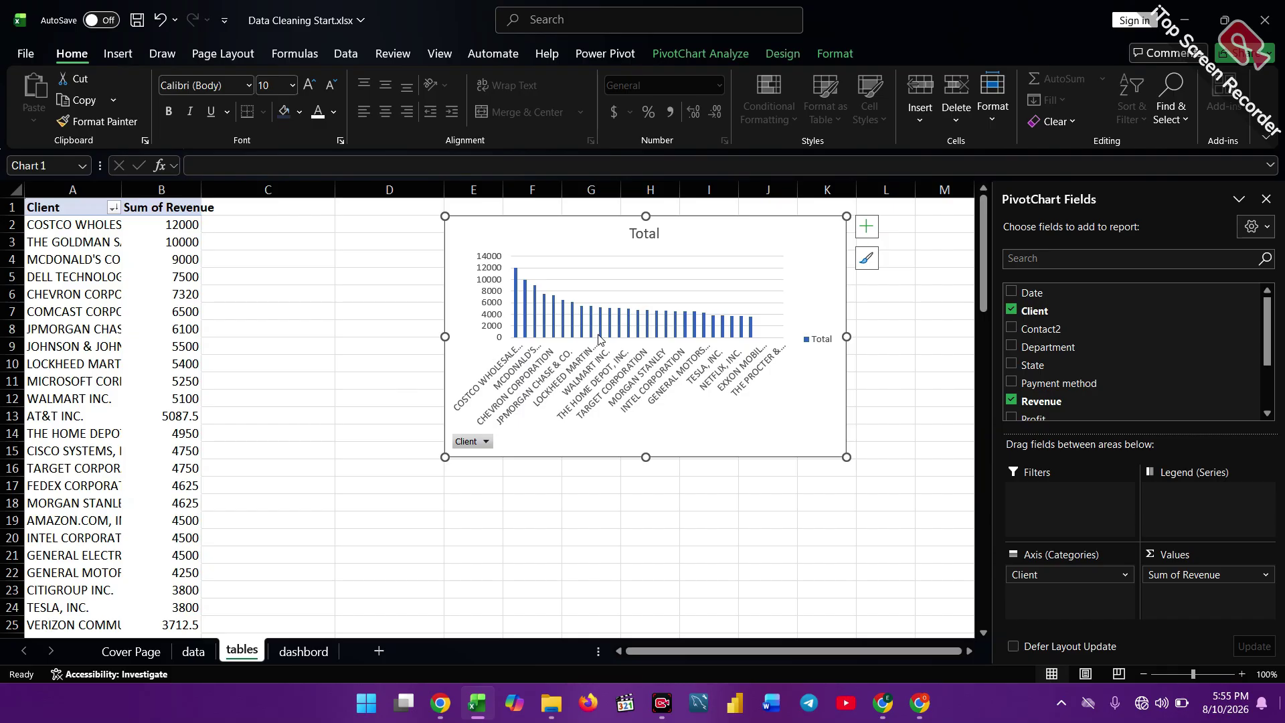
pyautogui.doubleClick(653, 238)
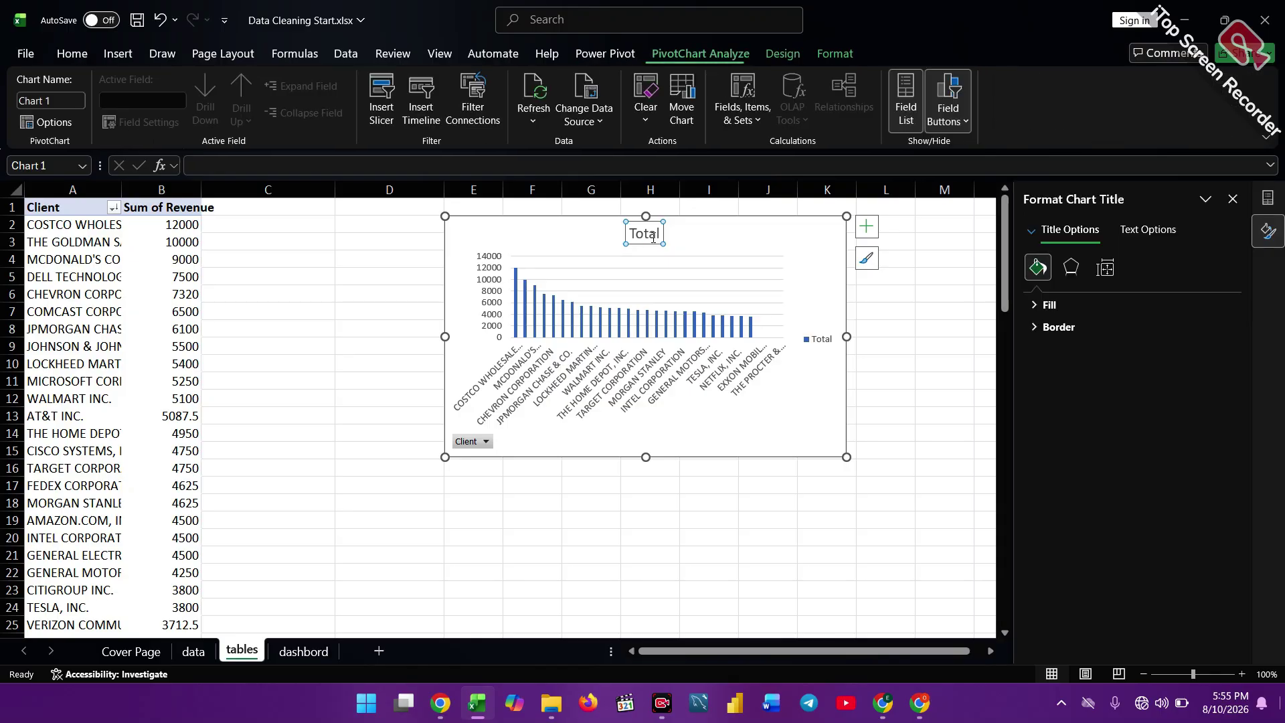
pyautogui.press('BackSpace')
pyautogui.press('BackSpace')
pyautogui.press('BackSpace')
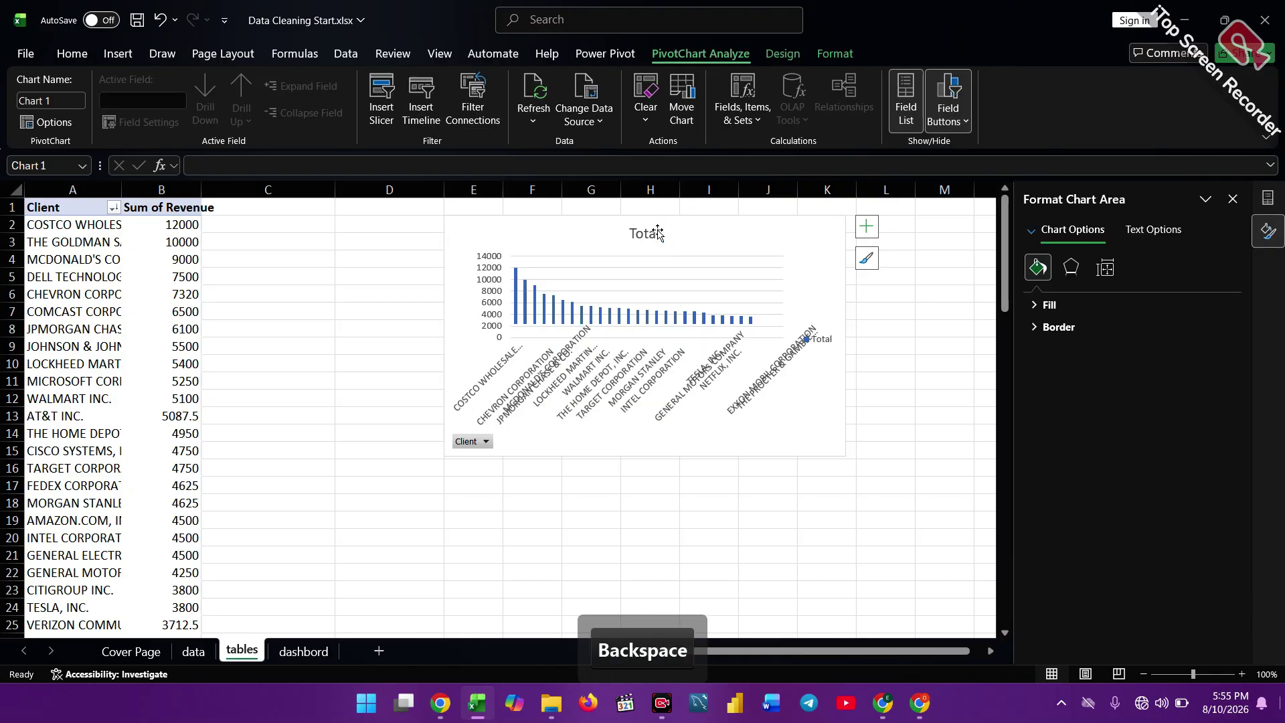
pyautogui.hotkey('ctrl', 'z')
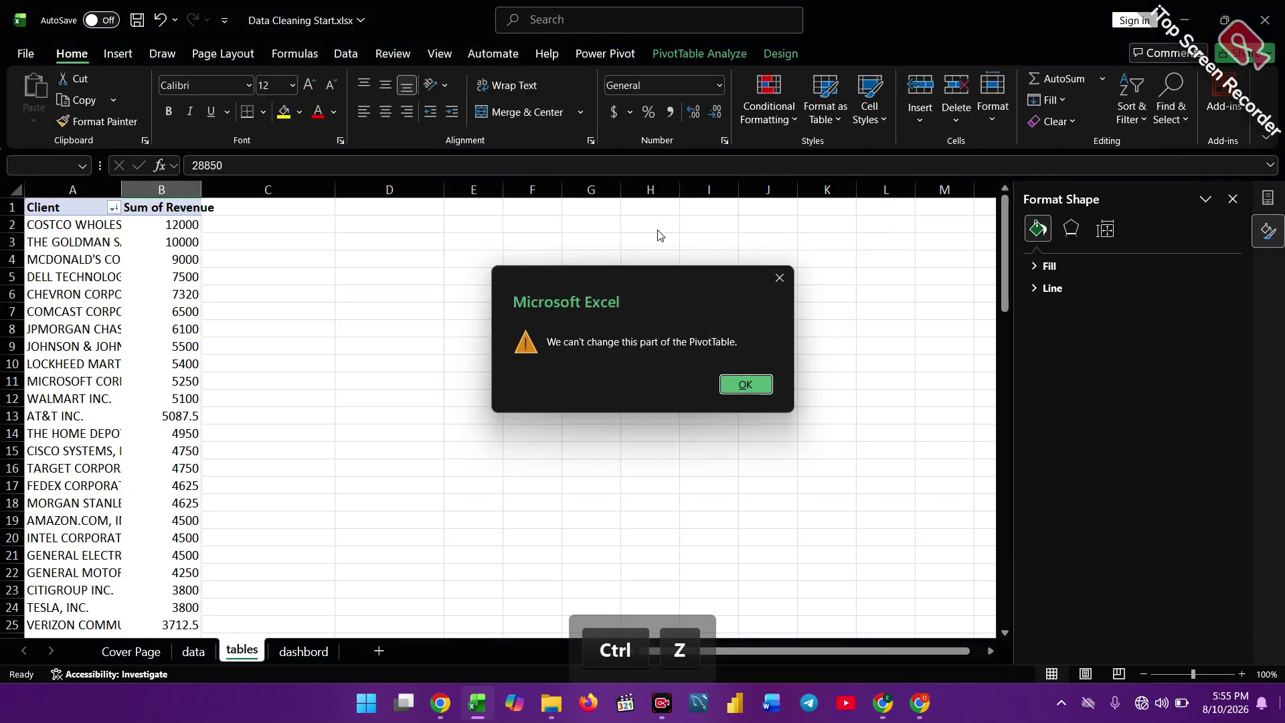
pyautogui.click(779, 277)
pyautogui.hotkey('ctrl', 'z')
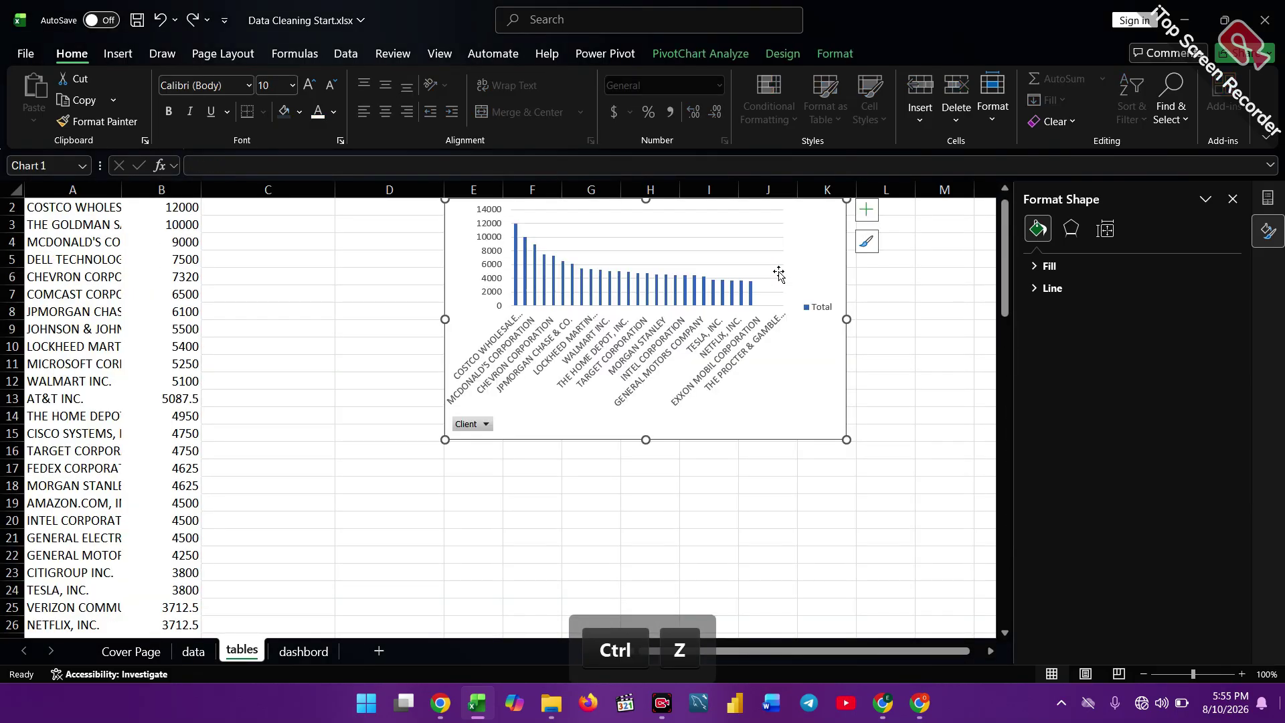
pyautogui.scroll(2, 809, 272)
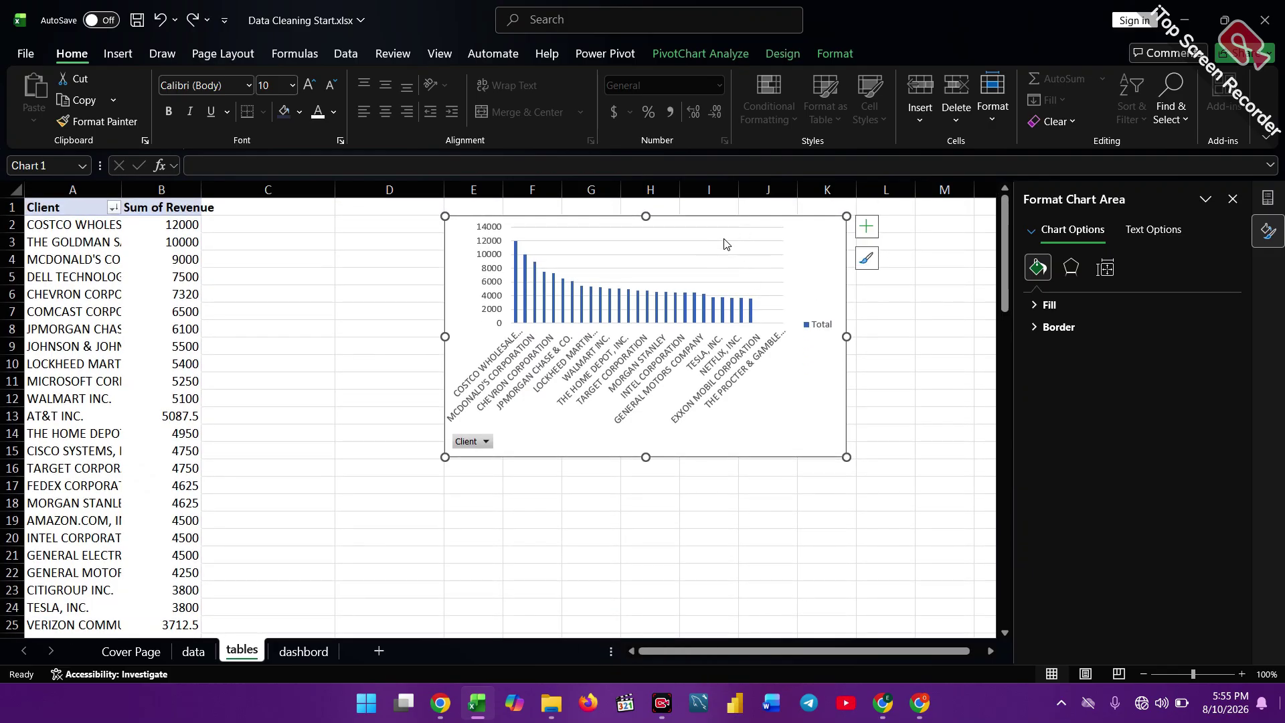
# Title the client revenue PivotChart CUSTOMERS BY REVENUE and remove its gridlines.
pyautogui.click(868, 230)
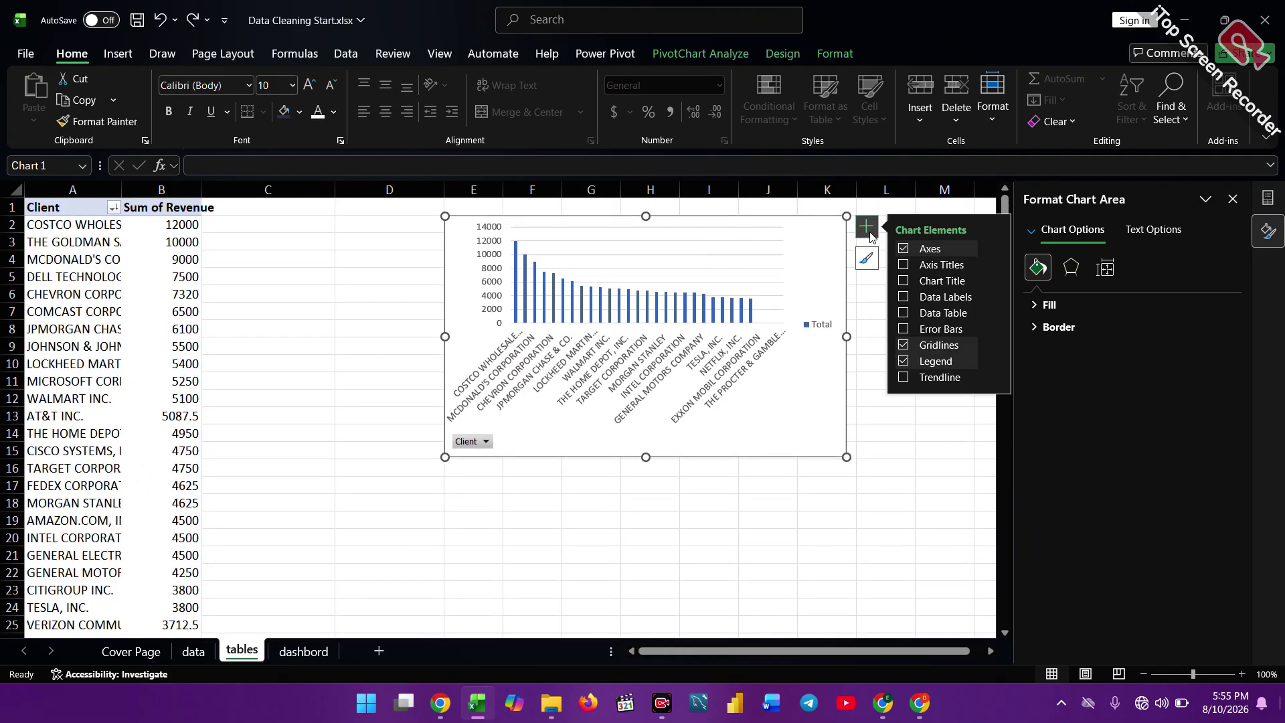
pyautogui.click(903, 282)
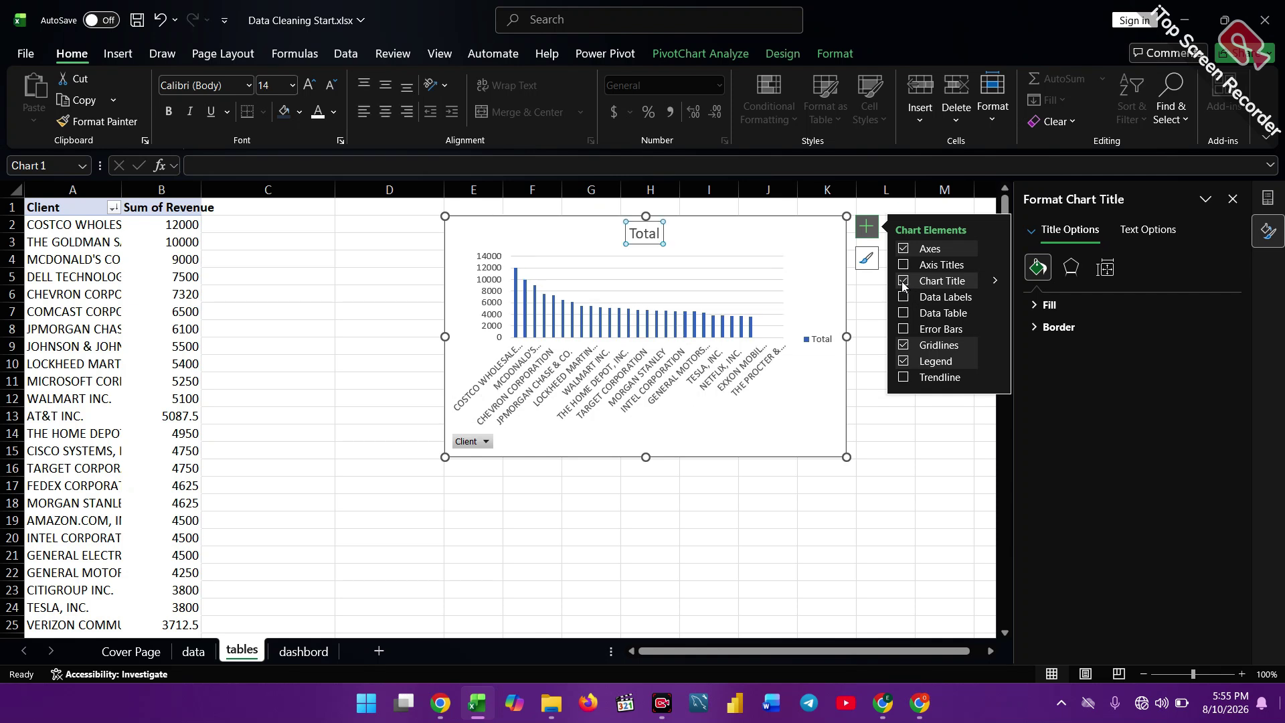
pyautogui.click(655, 233)
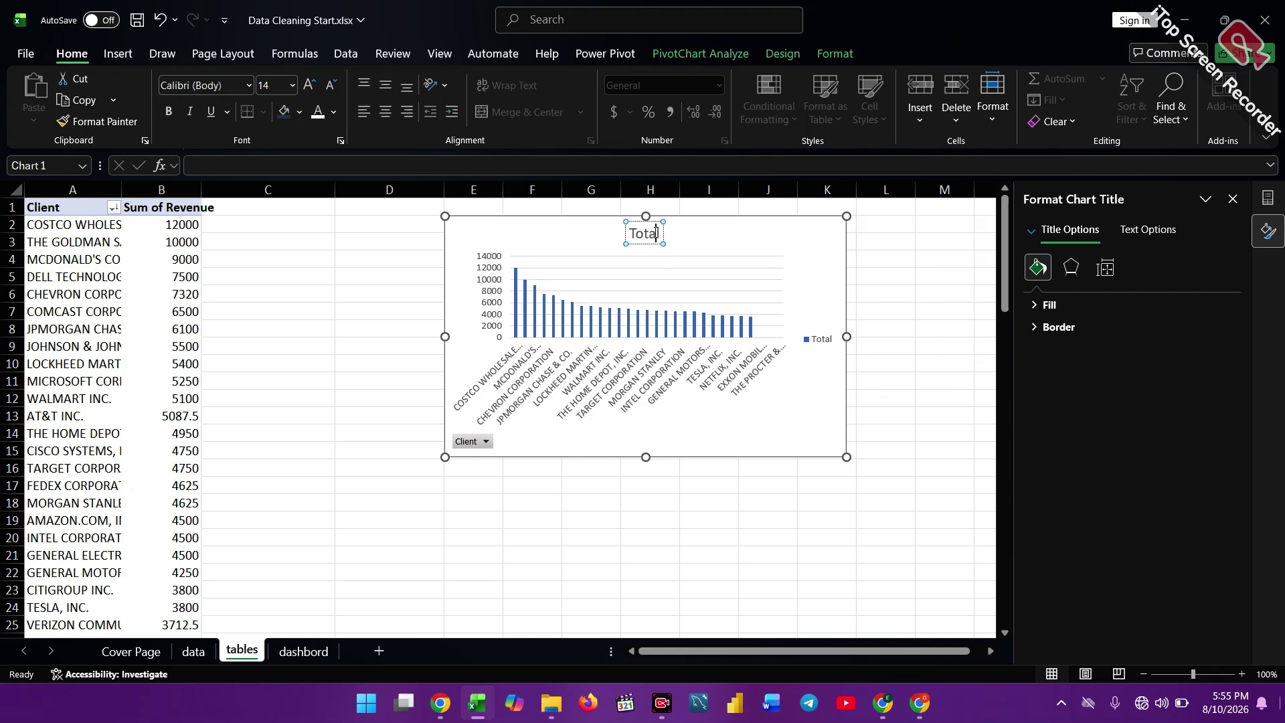
pyautogui.press('BackSpace')
pyautogui.press('BackSpace')
pyautogui.press('BackSpace')
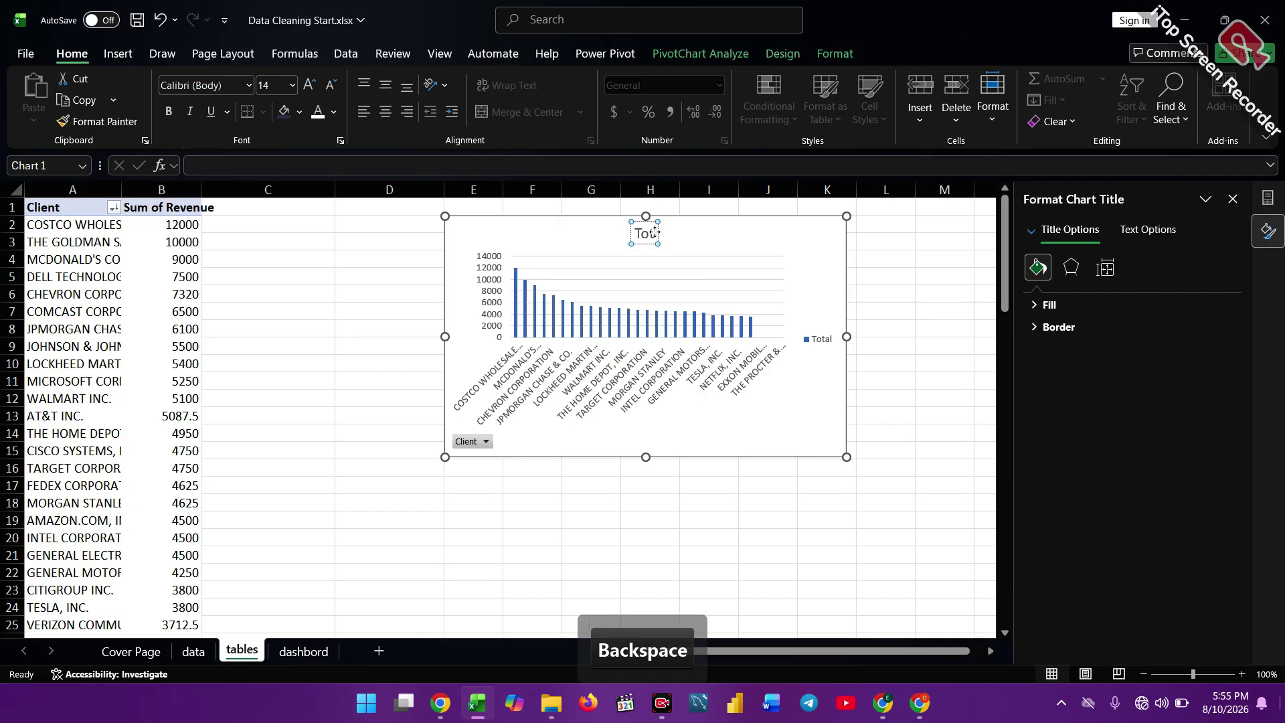
pyautogui.press('BackSpace')
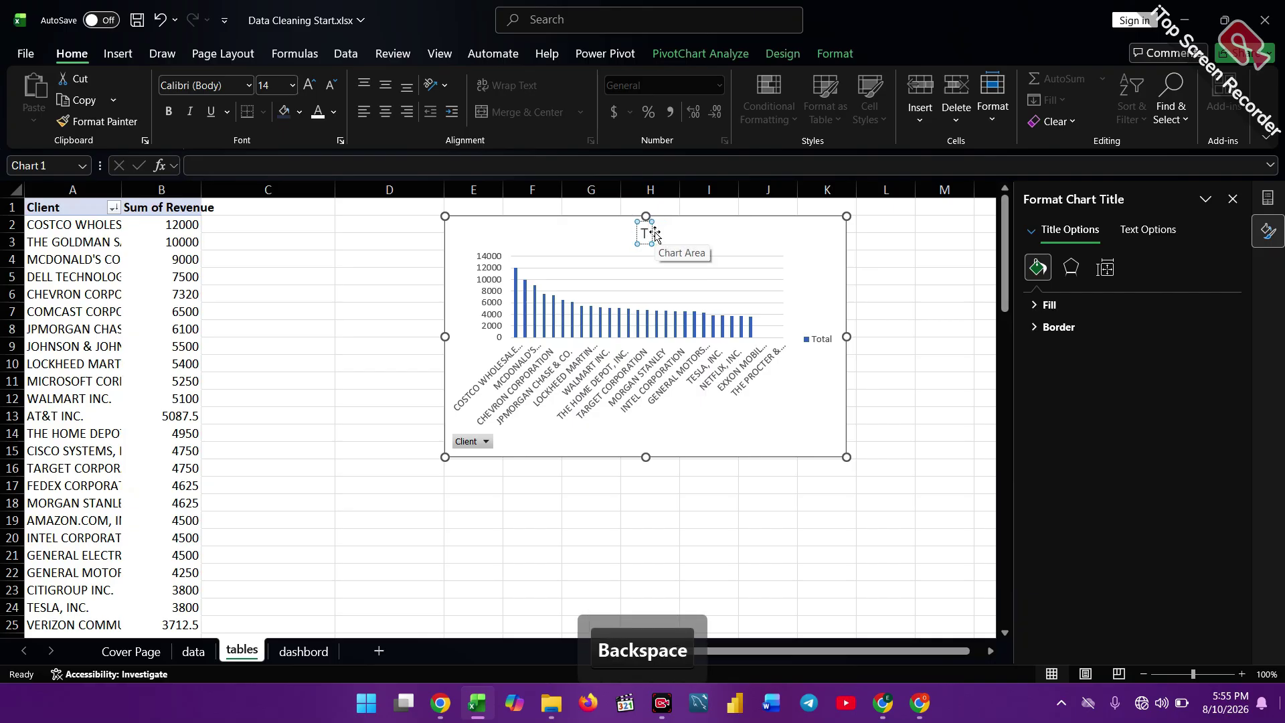
pyautogui.press('BackSpace')
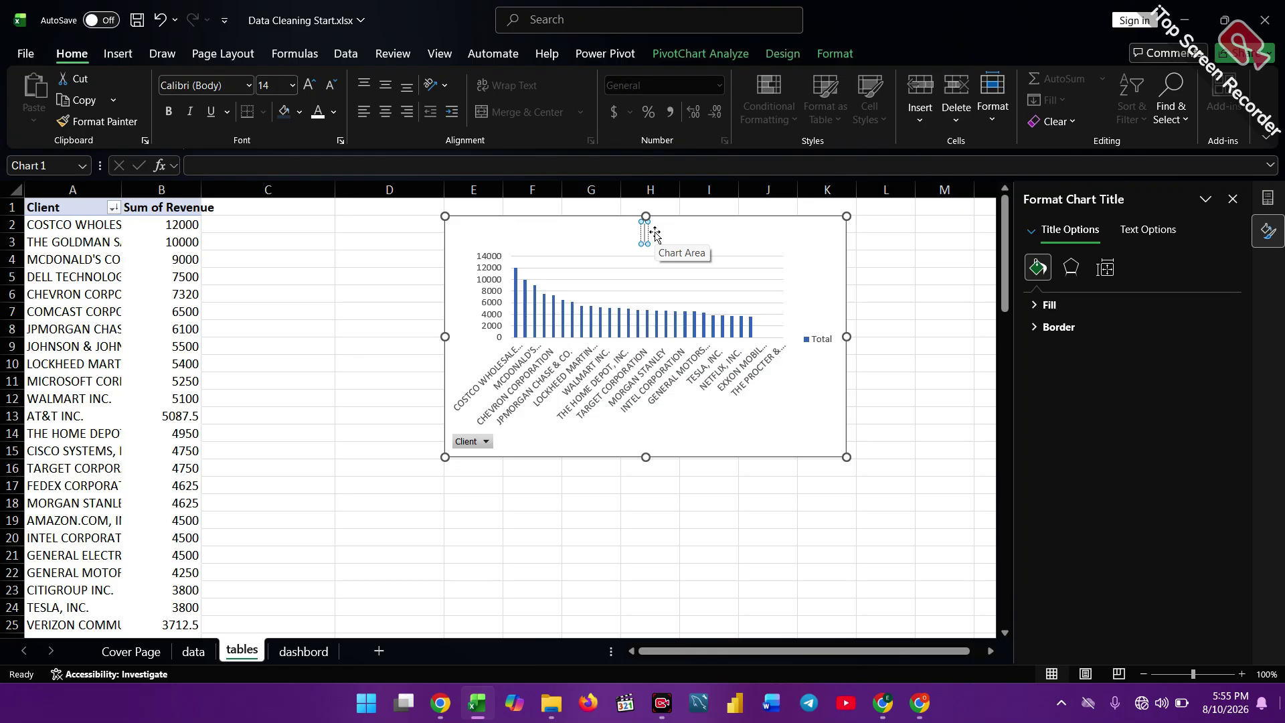
pyautogui.write('CUST')
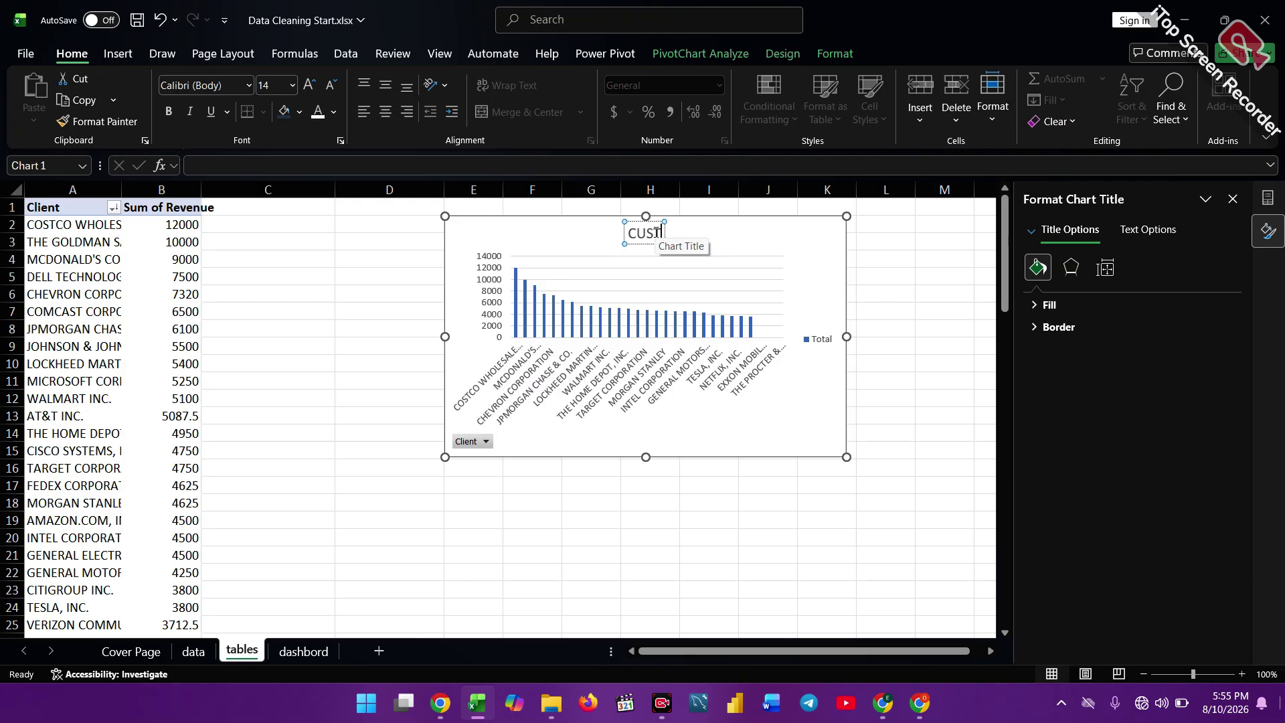
pyautogui.write('OMER')
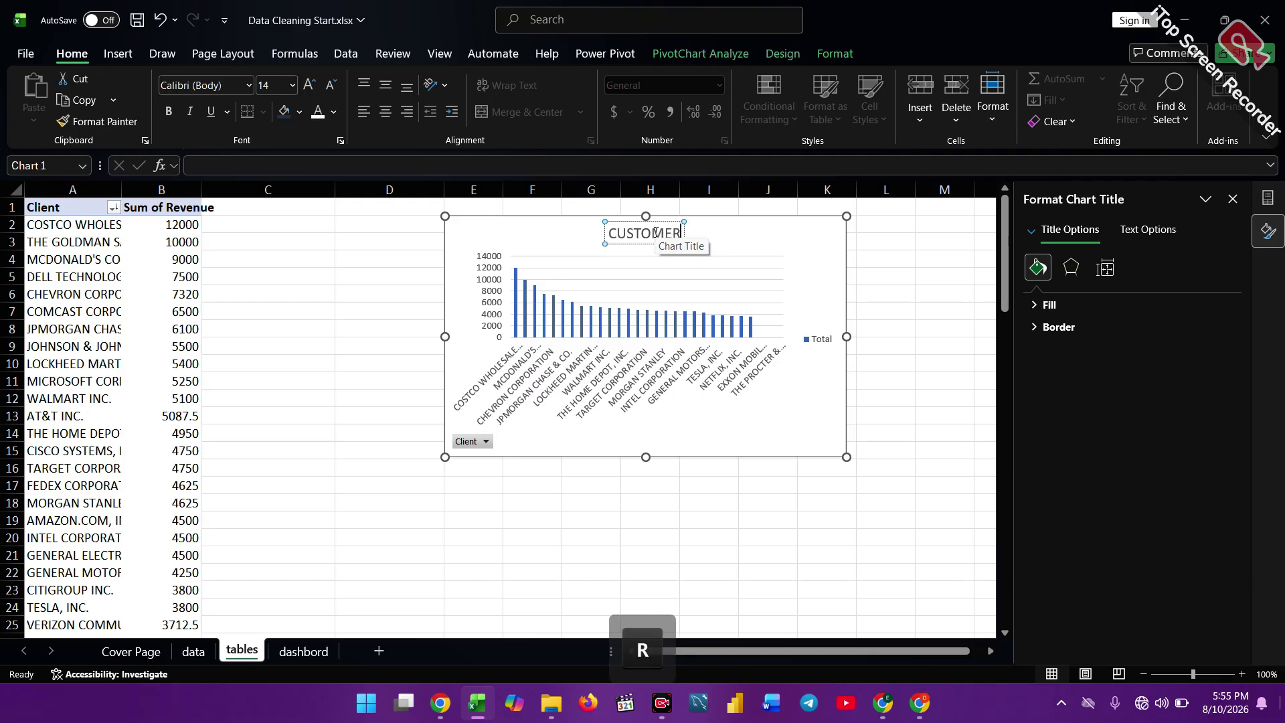
pyautogui.write('S BY ')
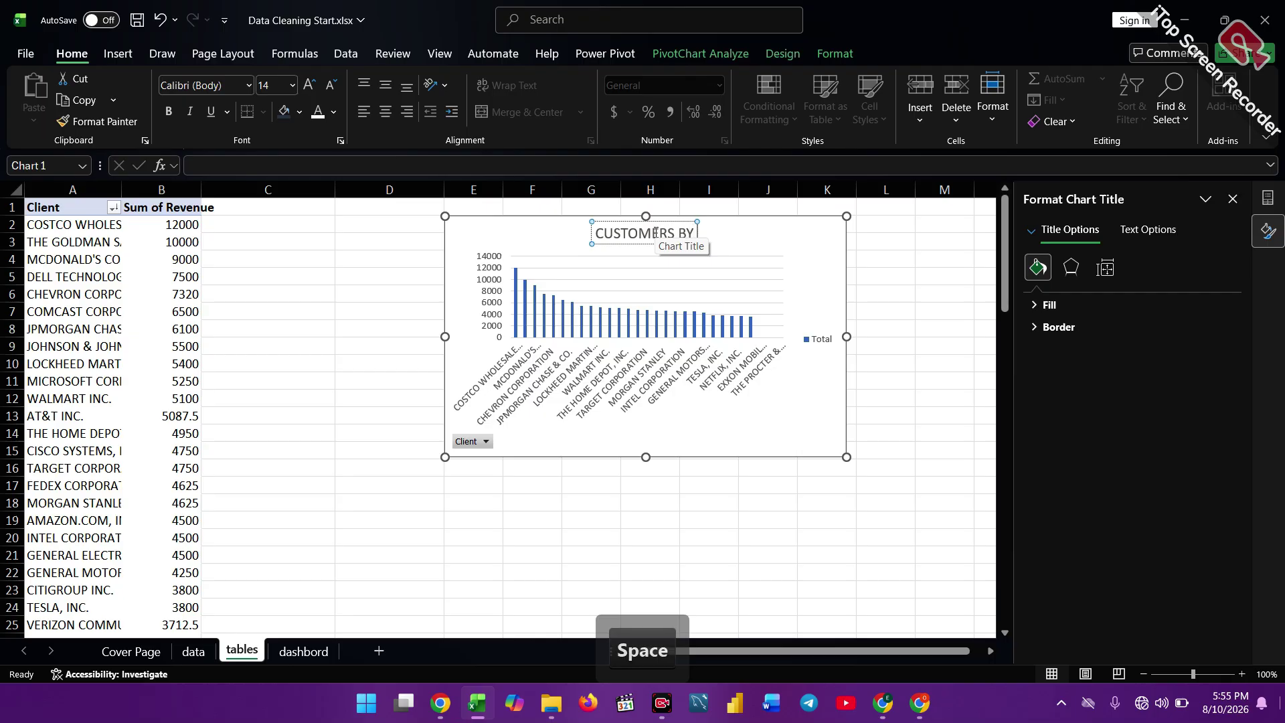
pyautogui.write('R')
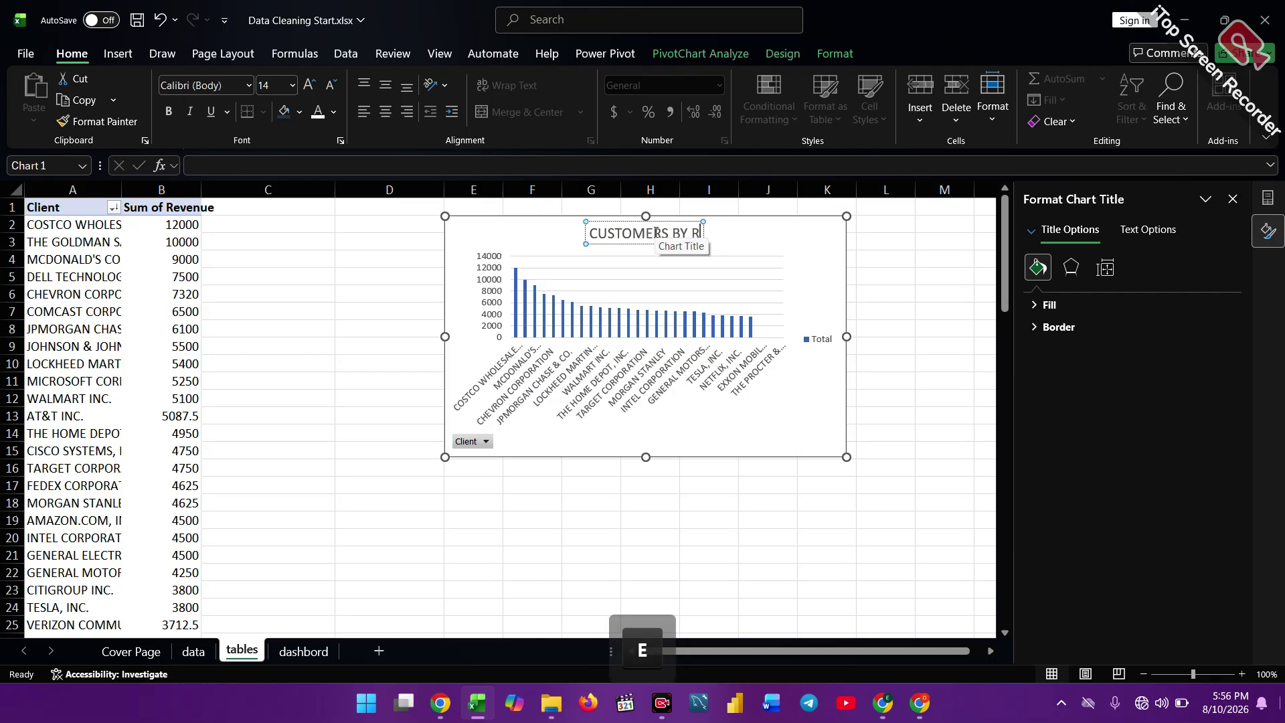
pyautogui.write('EVEN')
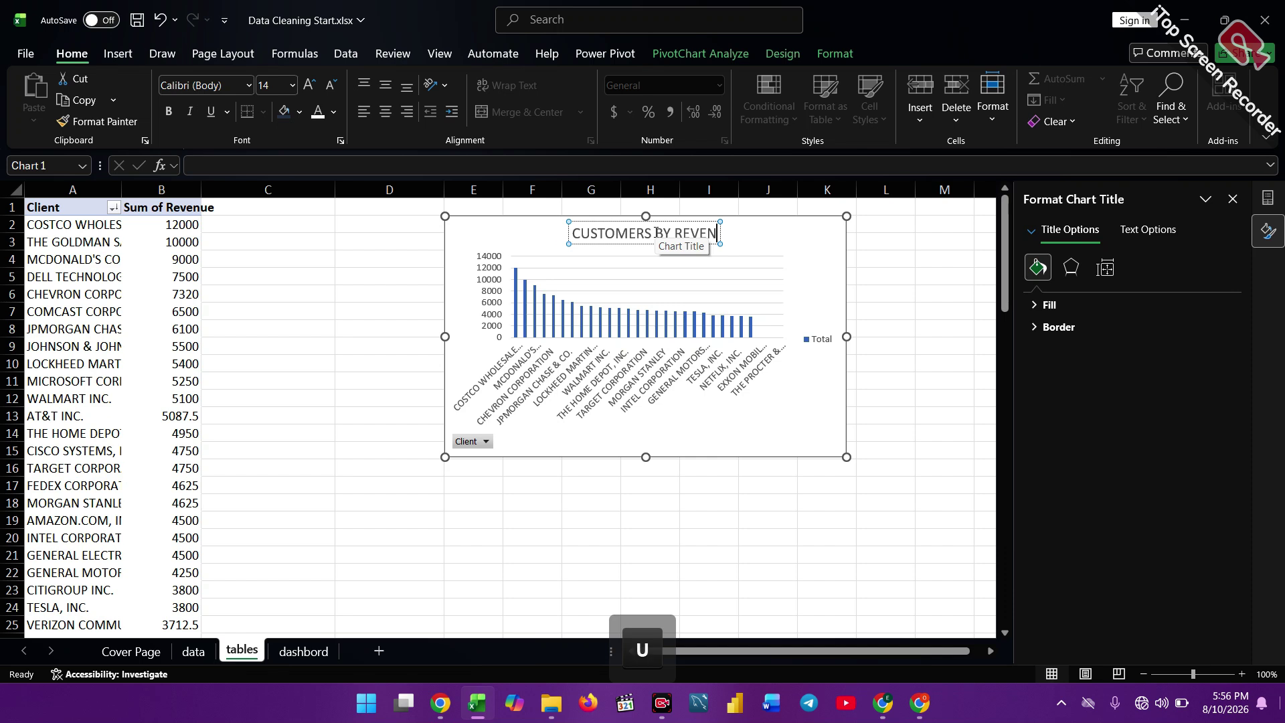
pyautogui.write('UE')
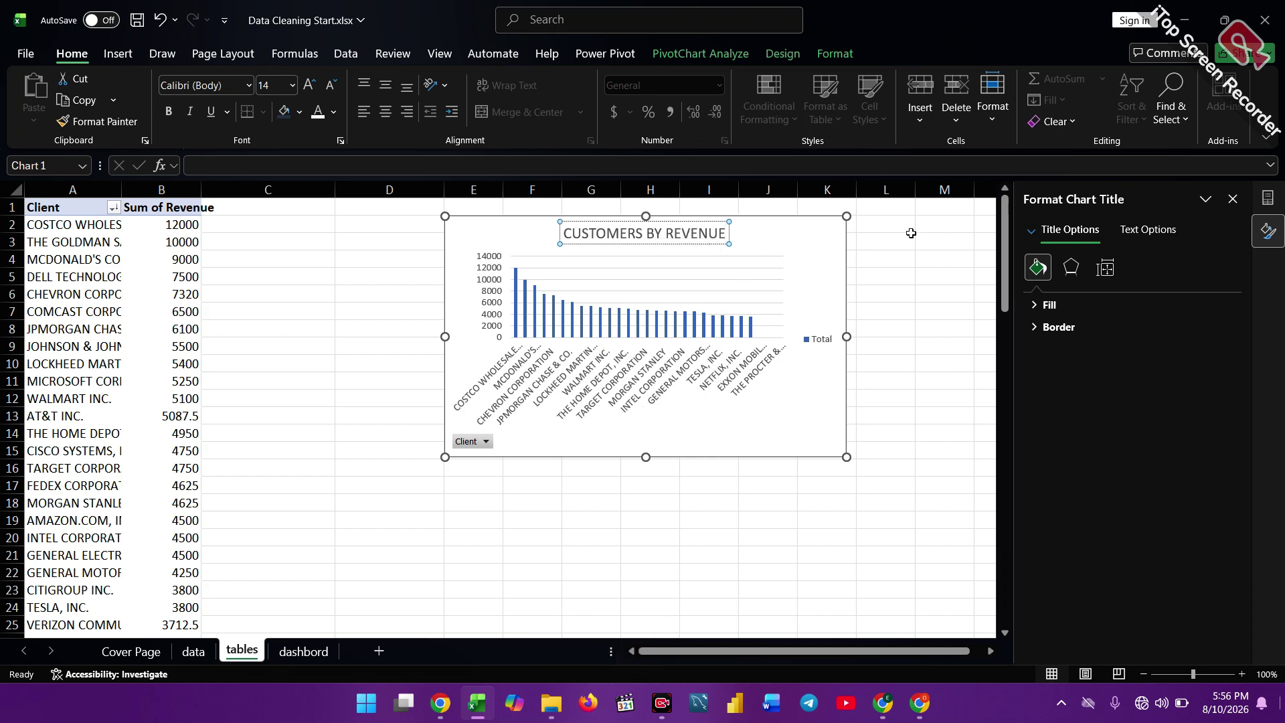
pyautogui.click(793, 259)
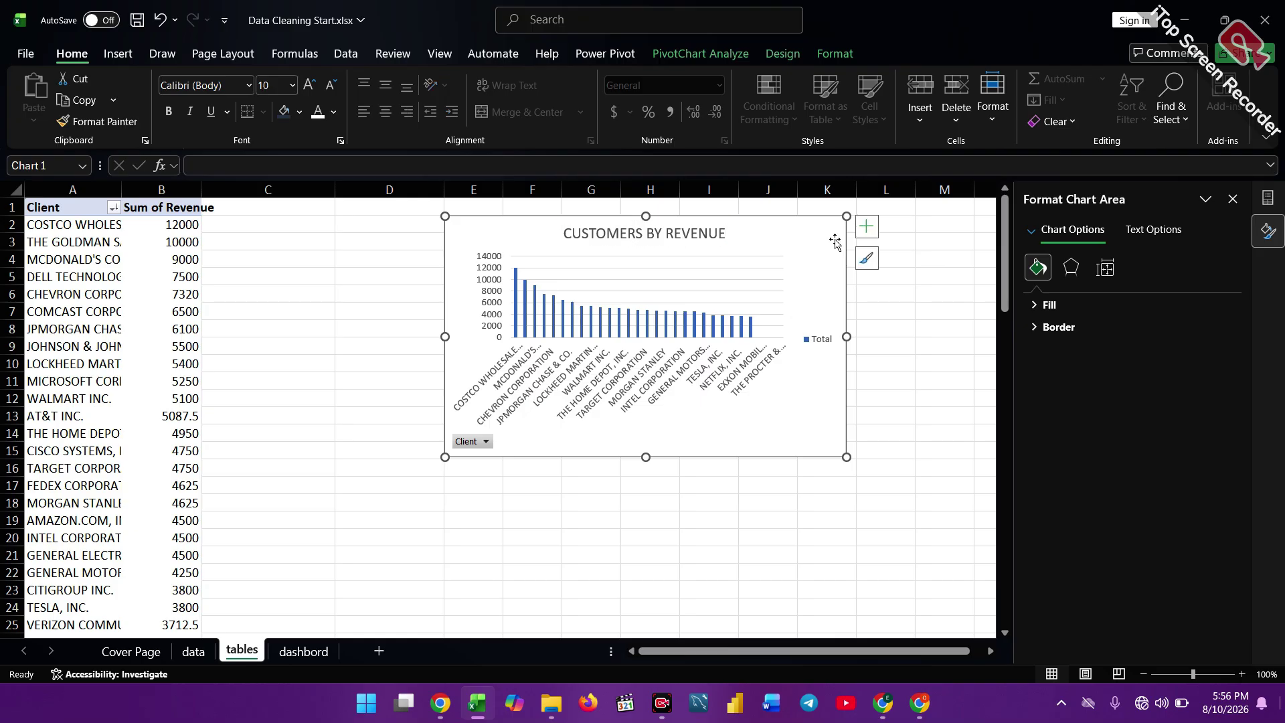
pyautogui.click(867, 228)
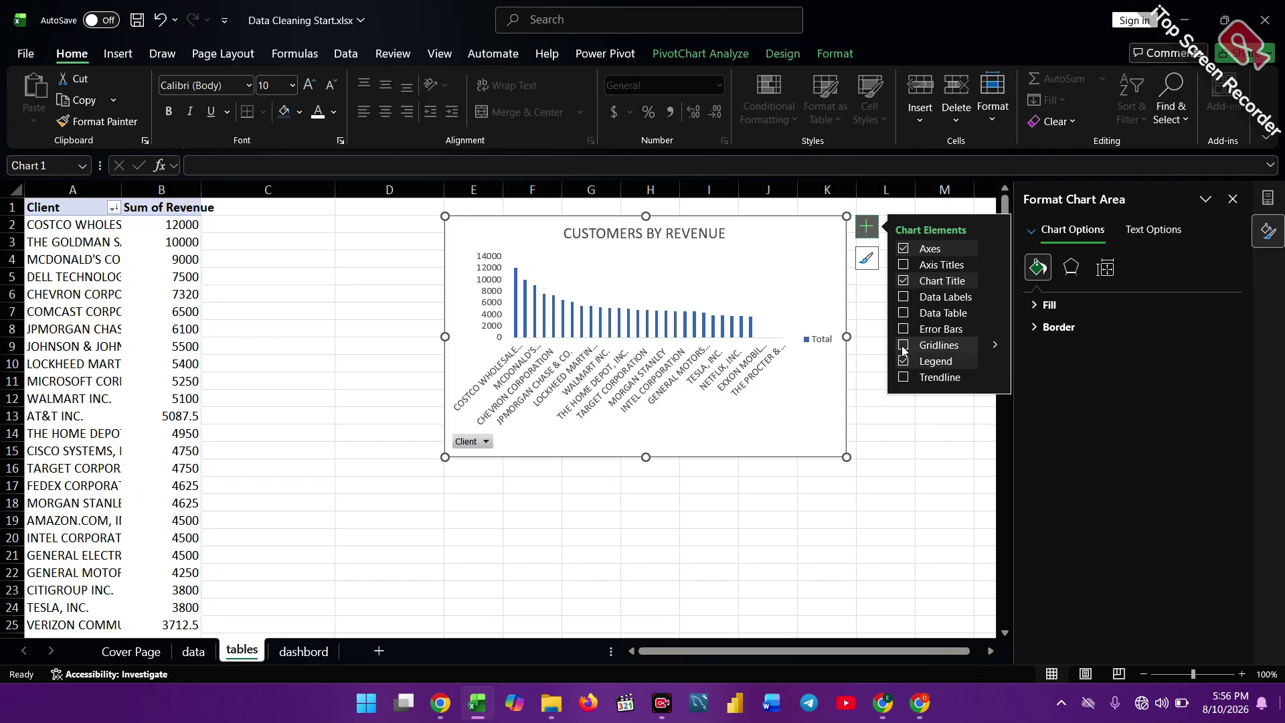
# Copy the CUSTOMERS BY REVENUE chart into the dashbord sheet at cell A6 and widen the copy's plot area slightly.
pyautogui.press('ctrl')
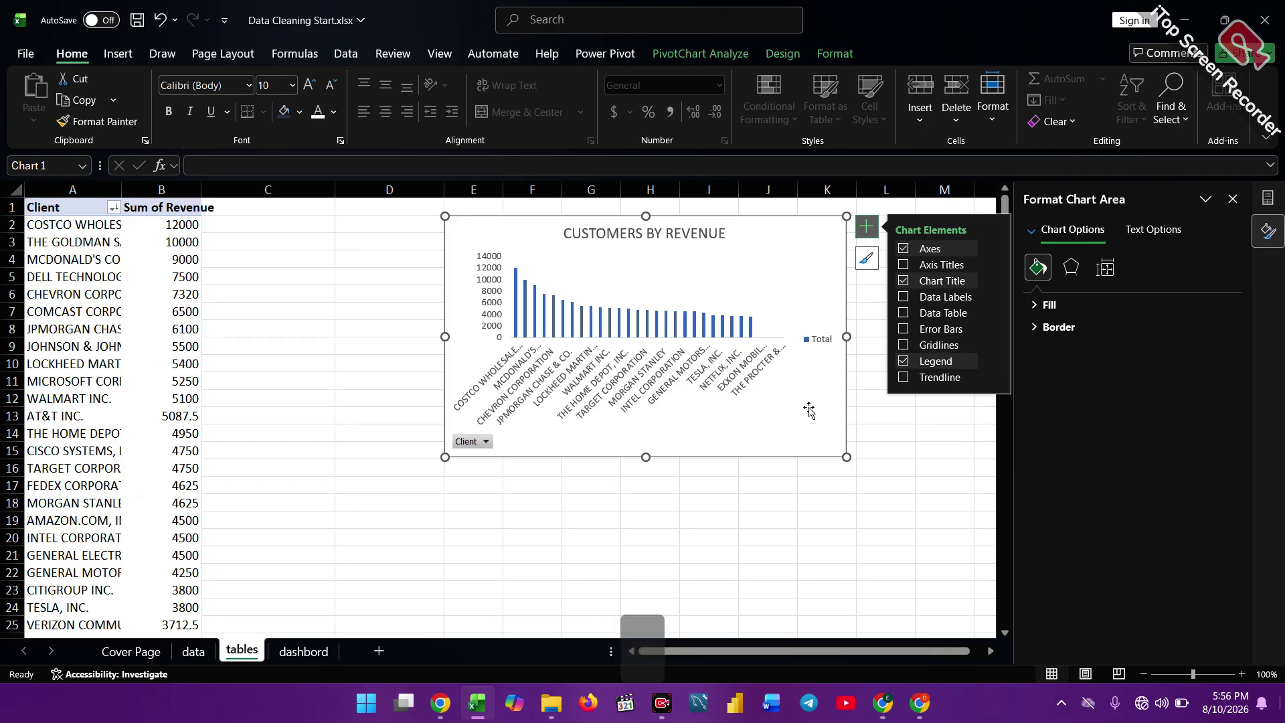
pyautogui.hotkey('ctrl', 'c')
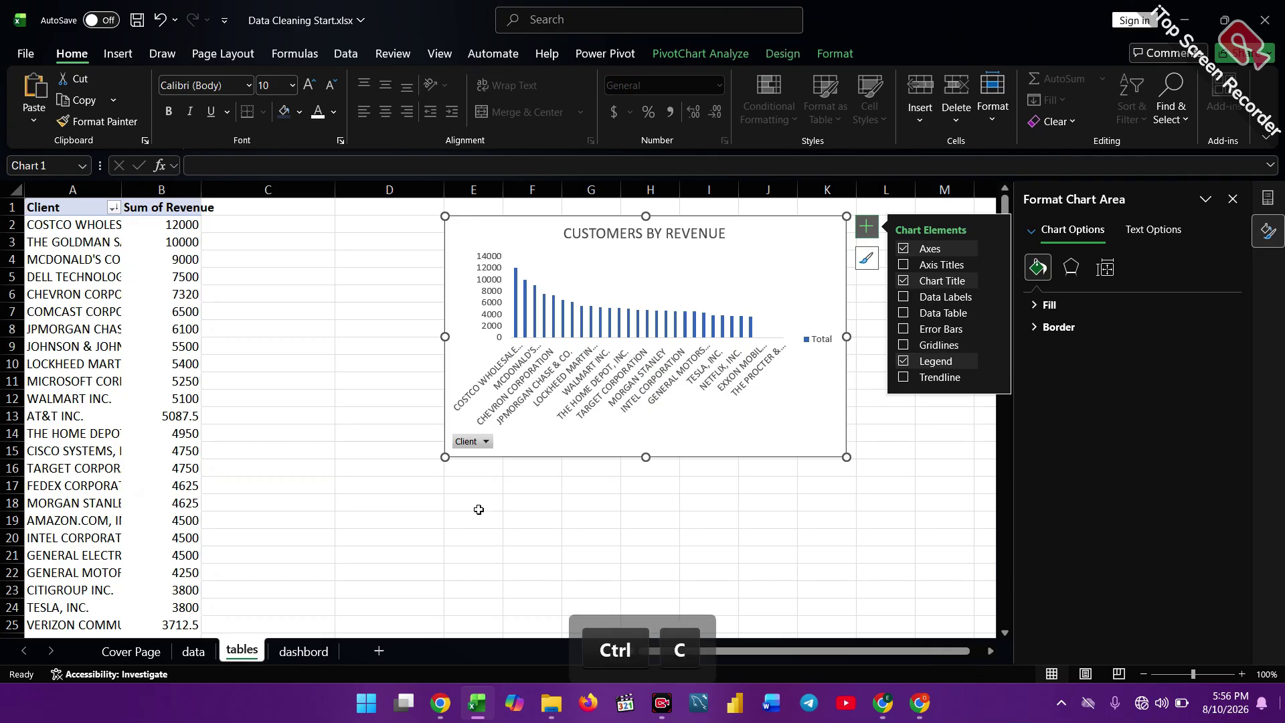
pyautogui.click(304, 650)
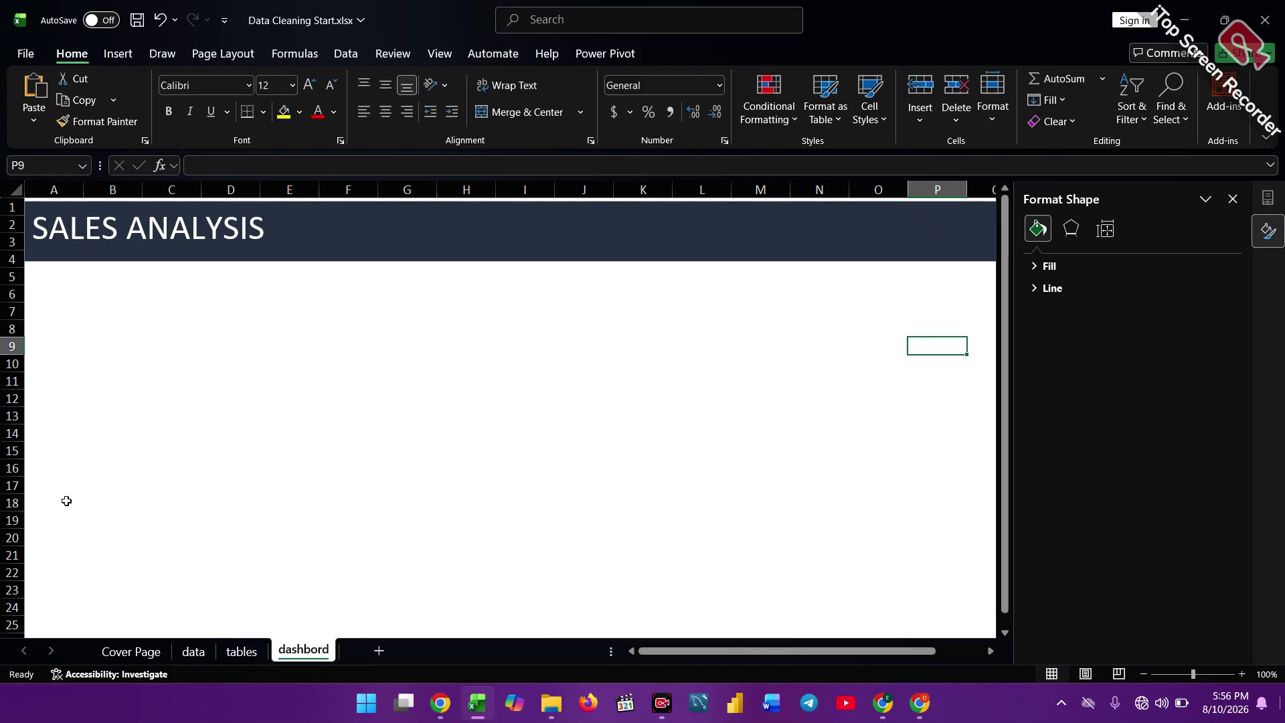
pyautogui.click(60, 342)
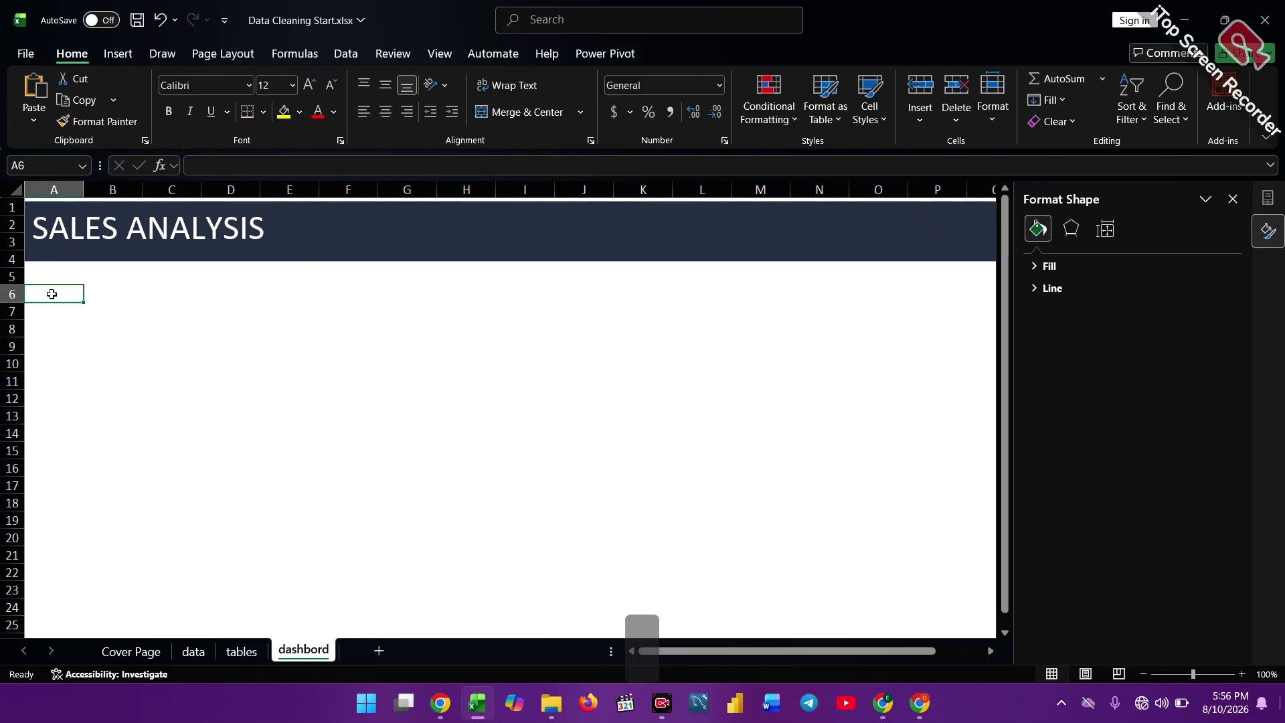
pyautogui.hotkey('ctrl', 'v')
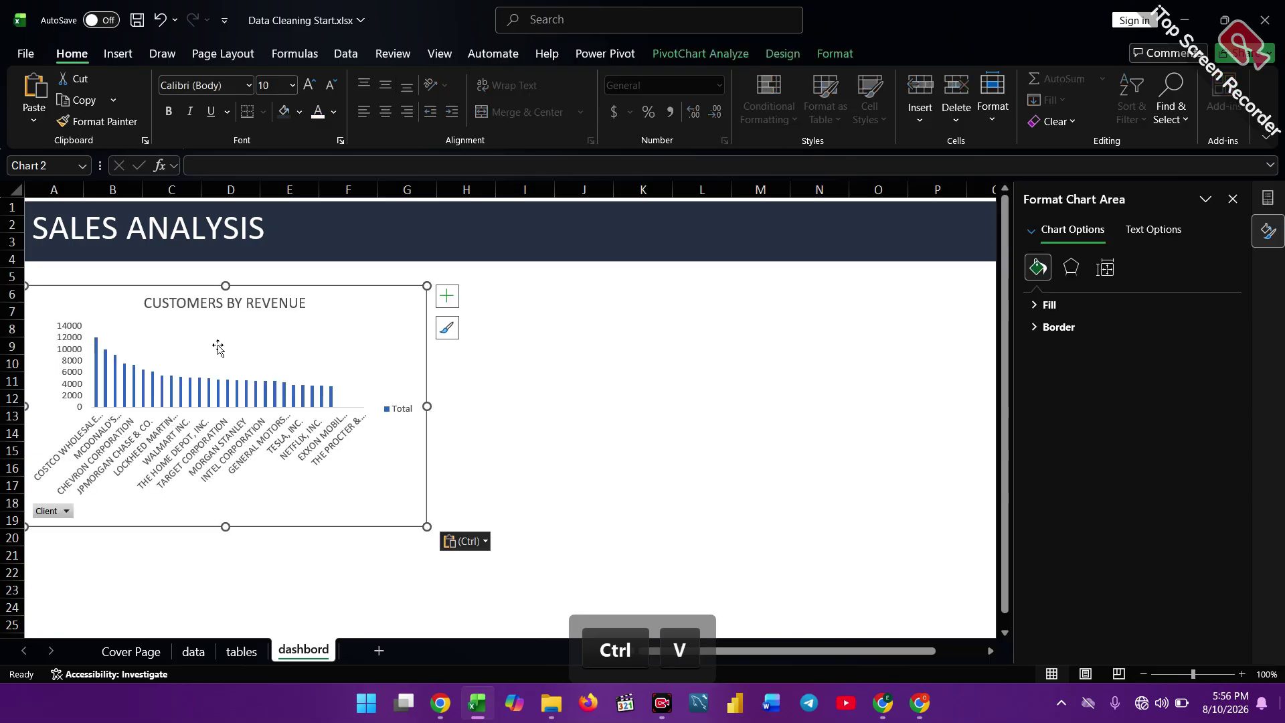
pyautogui.moveTo(259, 340)
pyautogui.mouseDown()
pyautogui.moveTo(249, 303)
pyautogui.moveTo(252, 353)
pyautogui.moveTo(255, 341)
pyautogui.mouseUp()
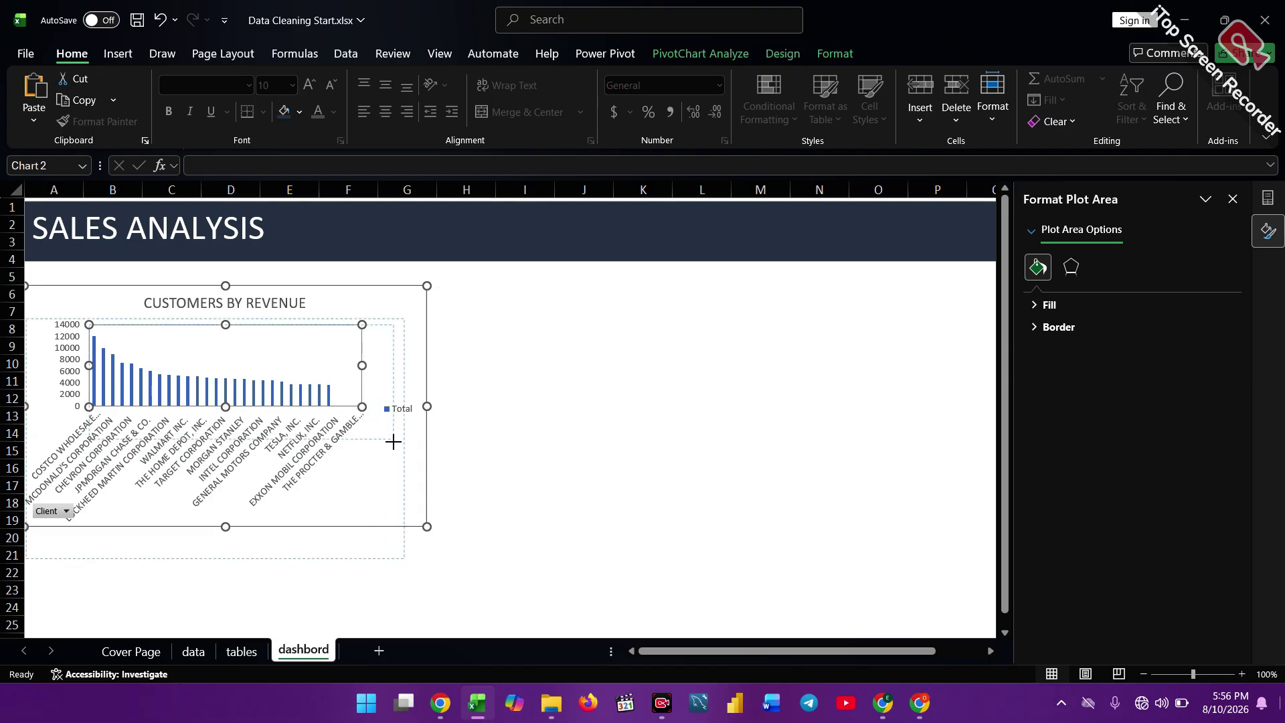
pyautogui.moveTo(362, 407); pyautogui.dragTo(394, 443)
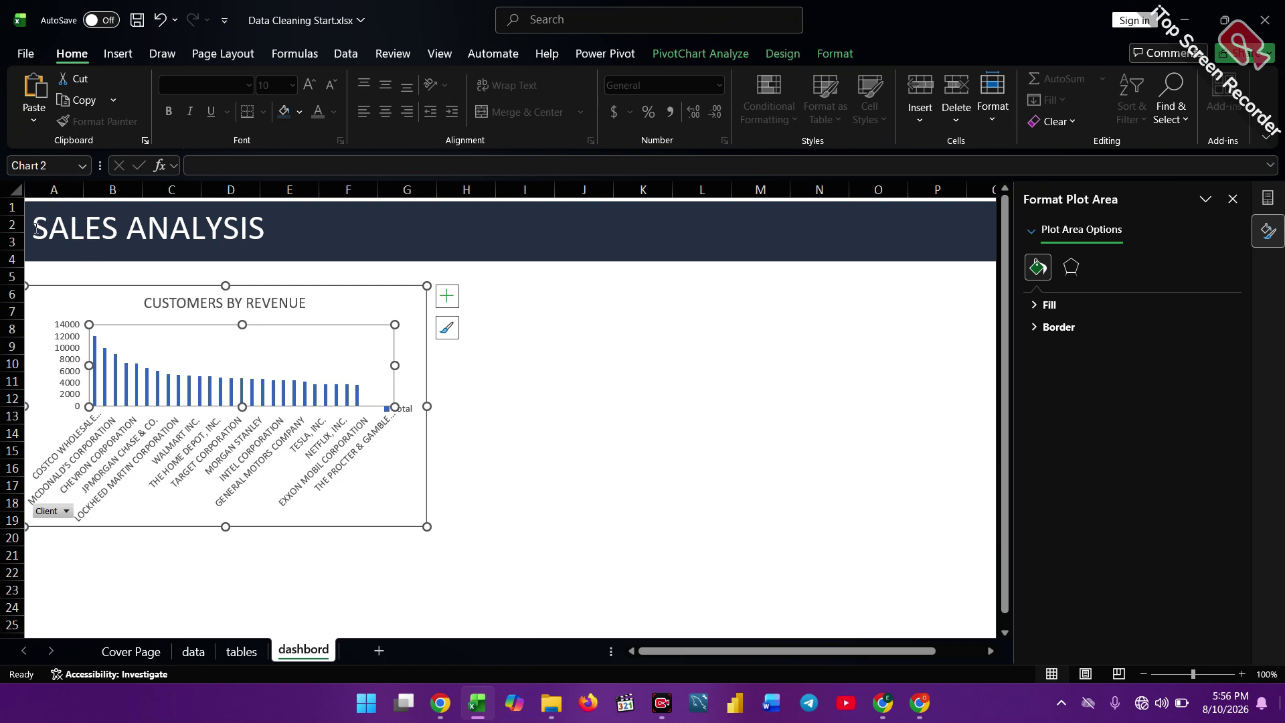
# Insert the word CUSTOMERS before the header text so that it reads CUSTOMERS SALES ANALYSIS.
pyautogui.click(34, 229)
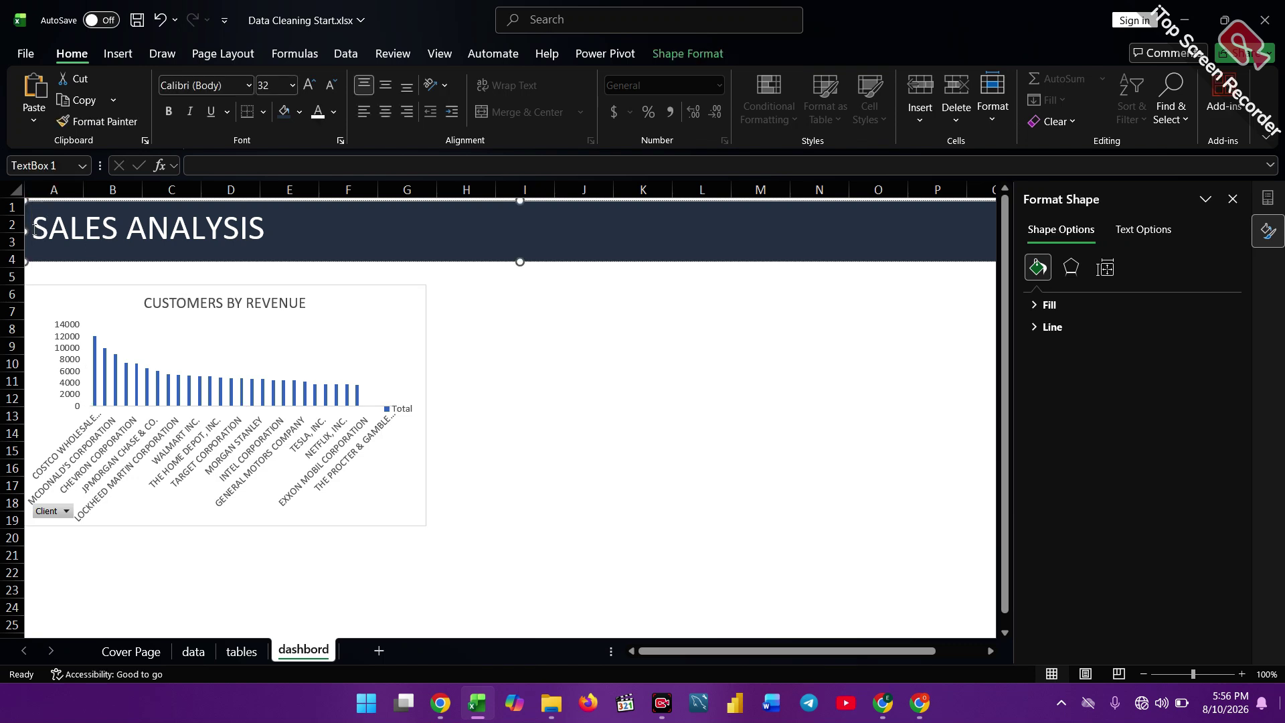
pyautogui.write('CUST')
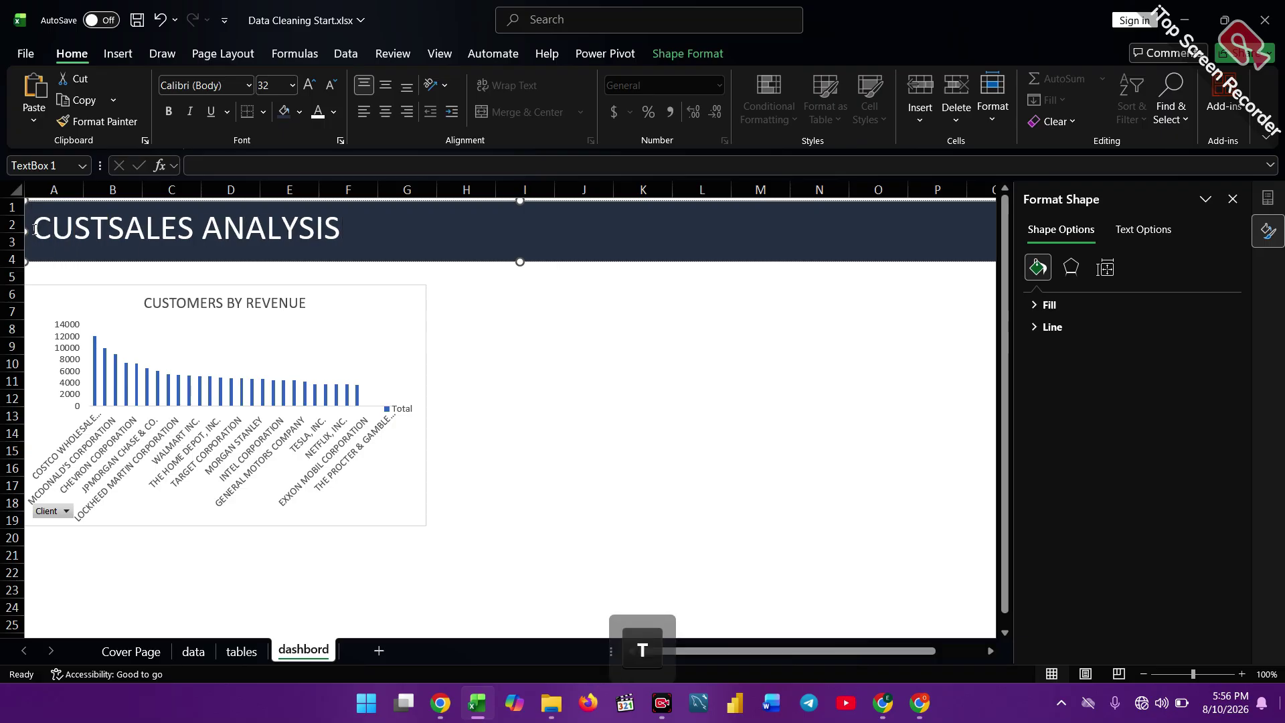
pyautogui.write('OMERS')
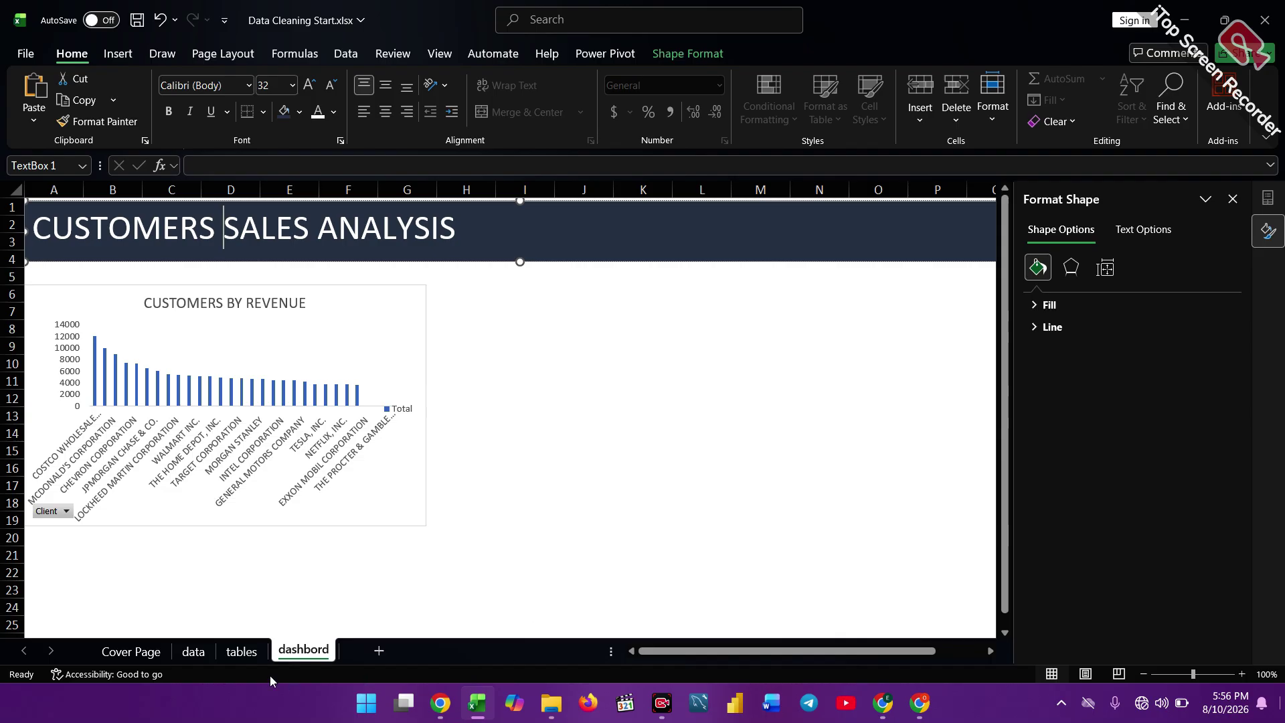
# Copy the department revenue bar chart from the tables sheet and paste it at cell I9 of the dashbord sheet.
pyautogui.click(194, 654)
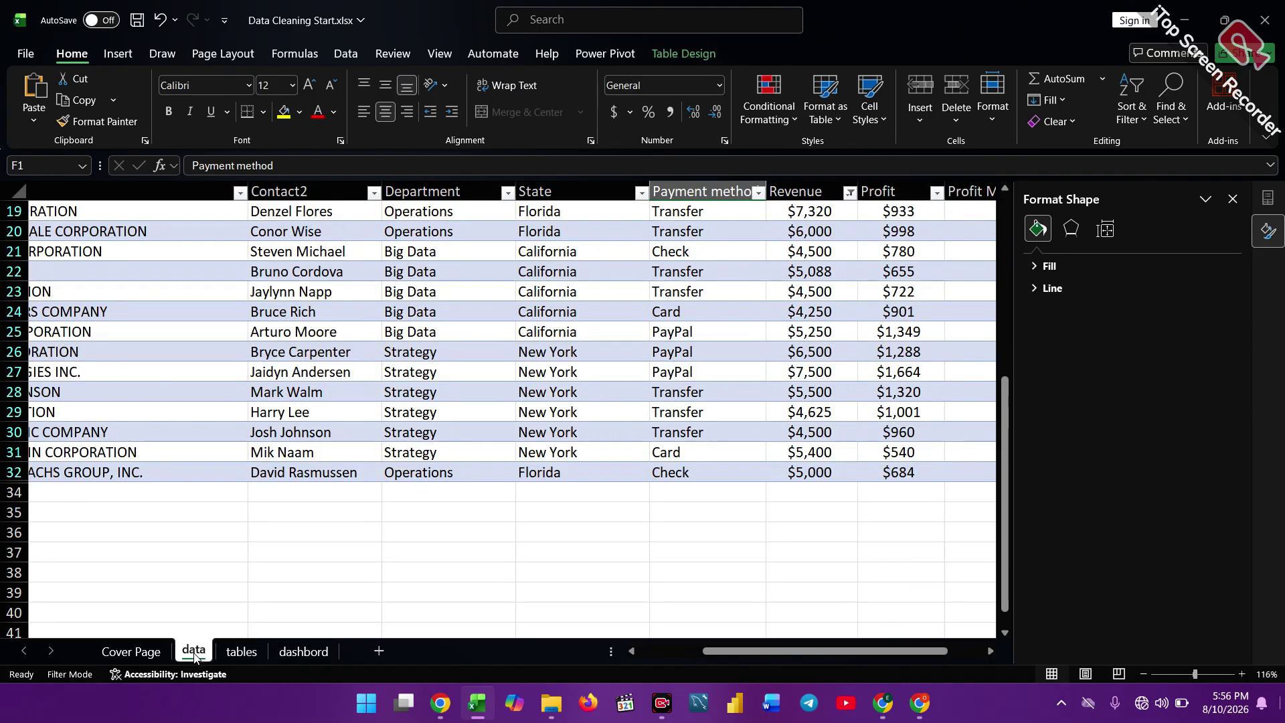
pyautogui.click(240, 652)
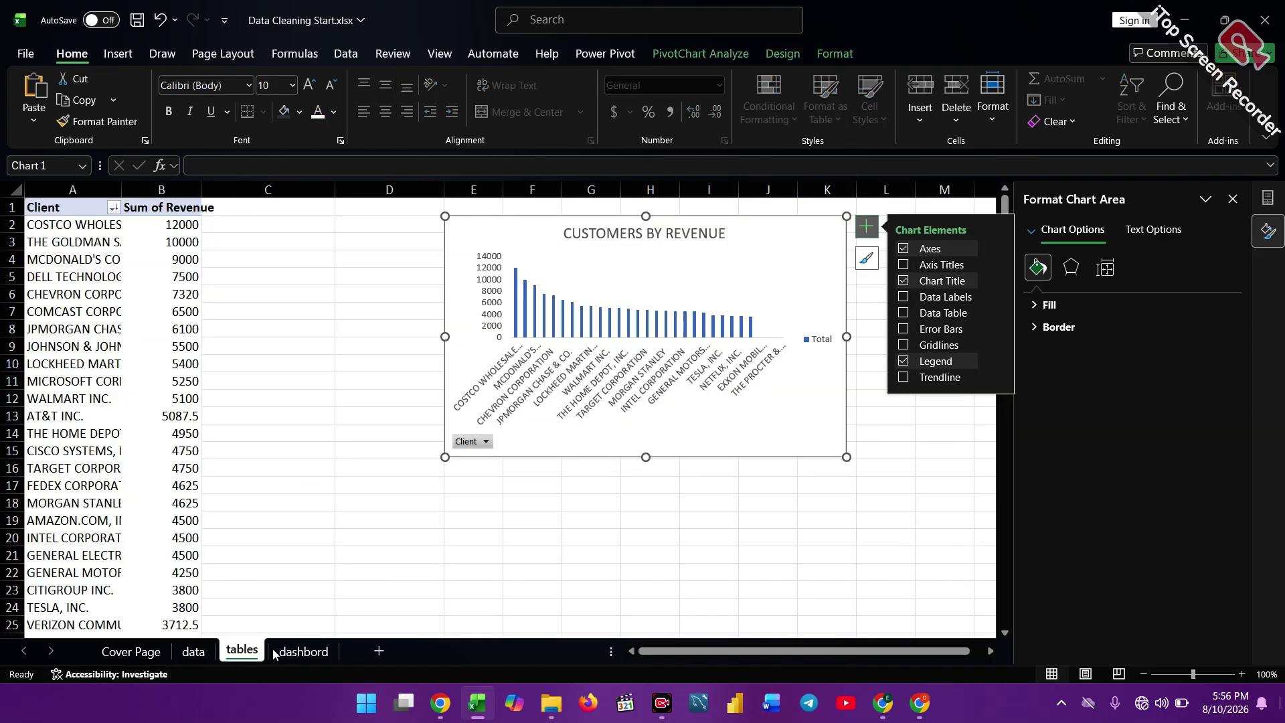
pyautogui.scroll(-10, 507, 317)
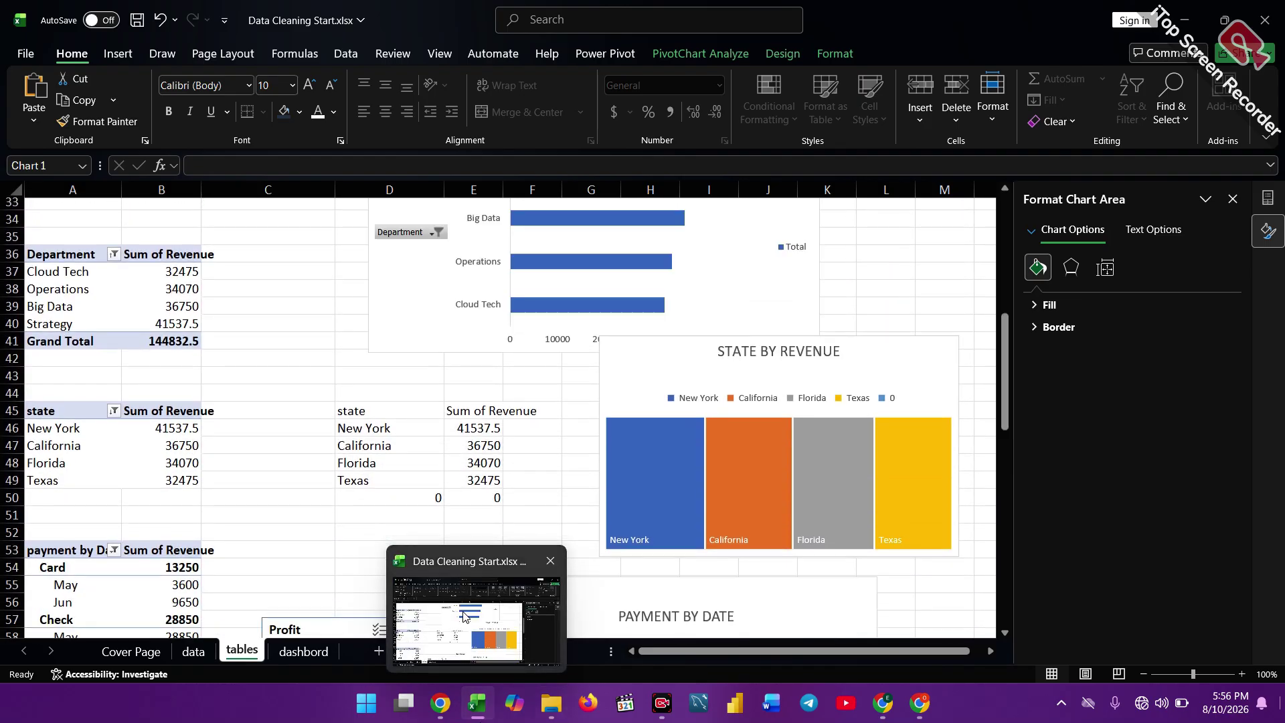
pyautogui.click(443, 298)
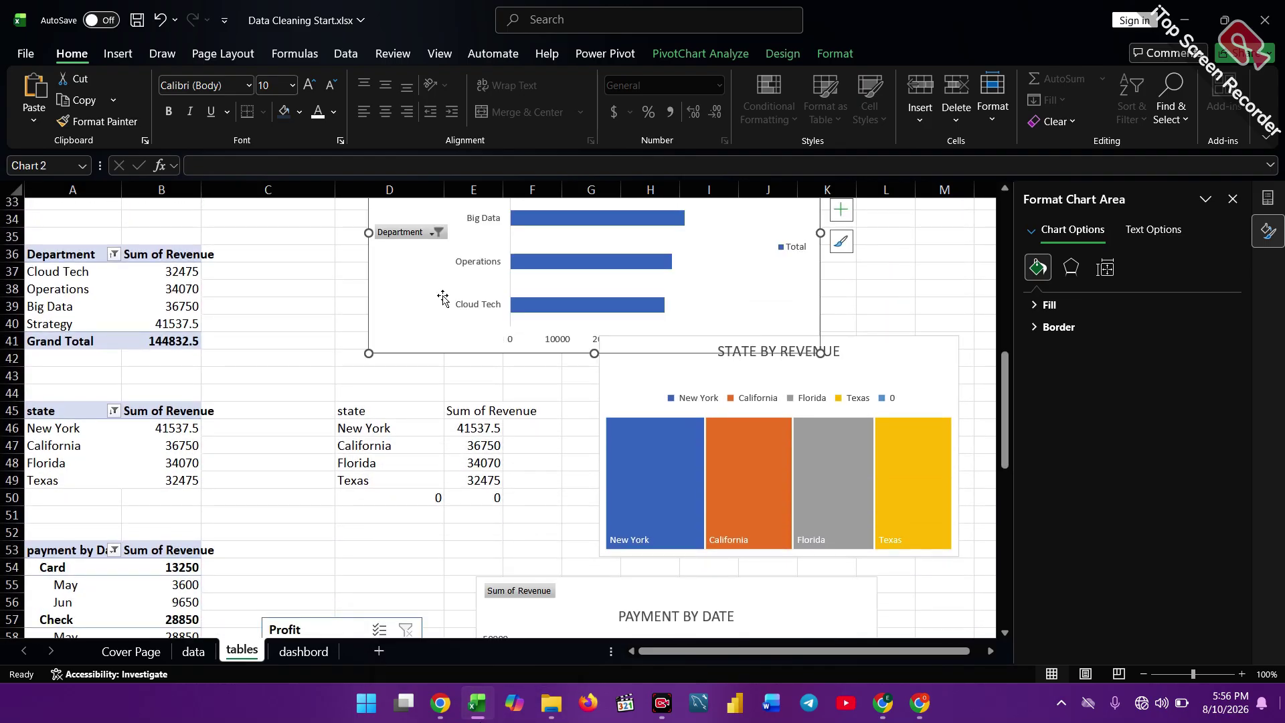
pyautogui.hotkey('ctrl', 'c')
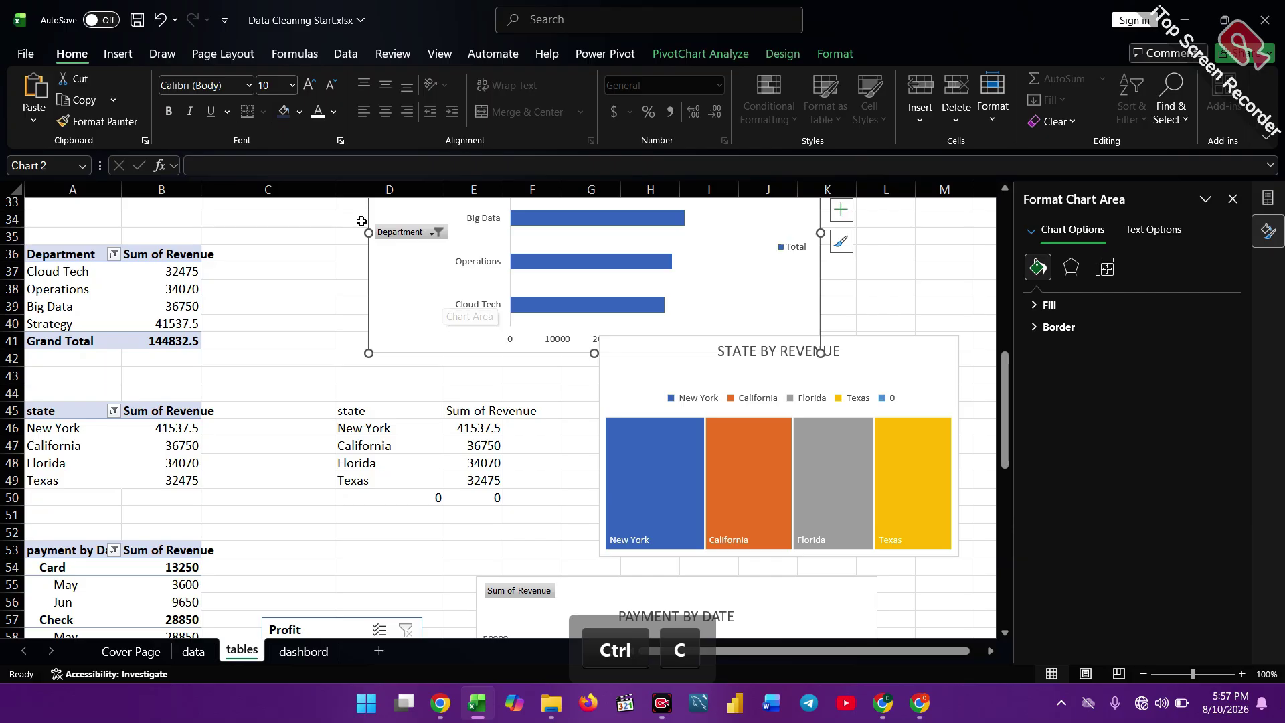
pyautogui.click(304, 652)
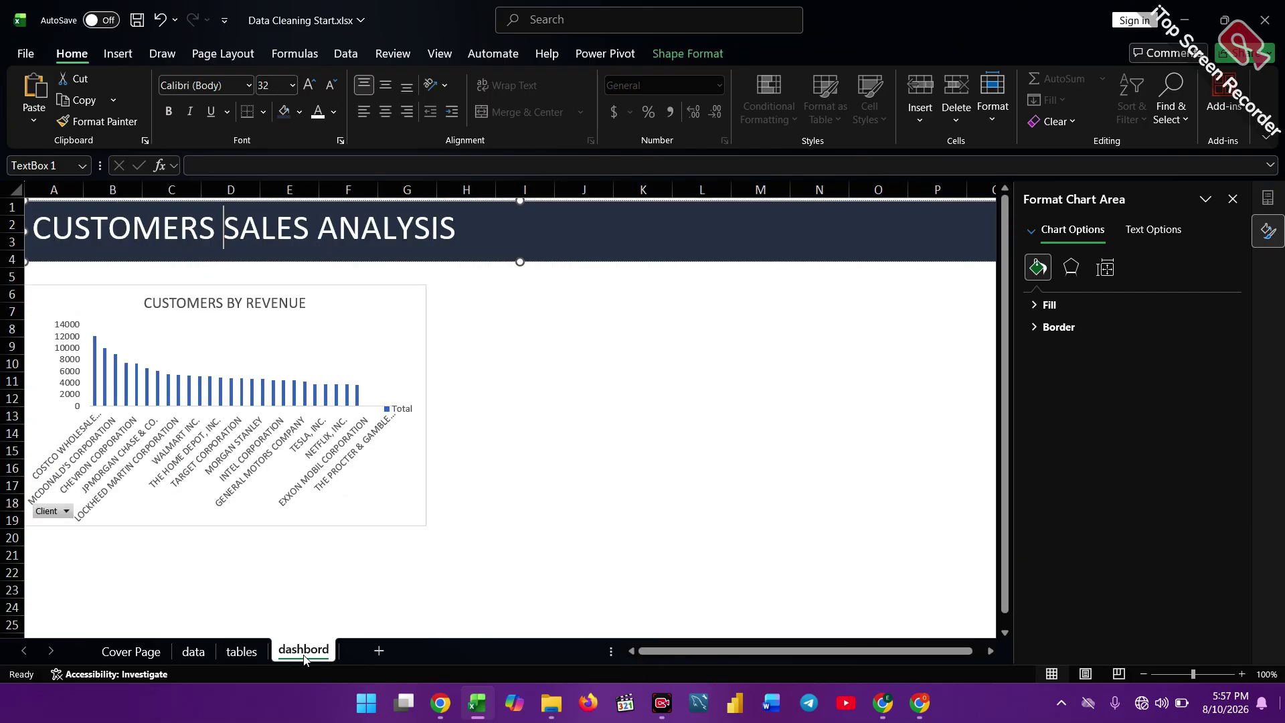
pyautogui.click(525, 339)
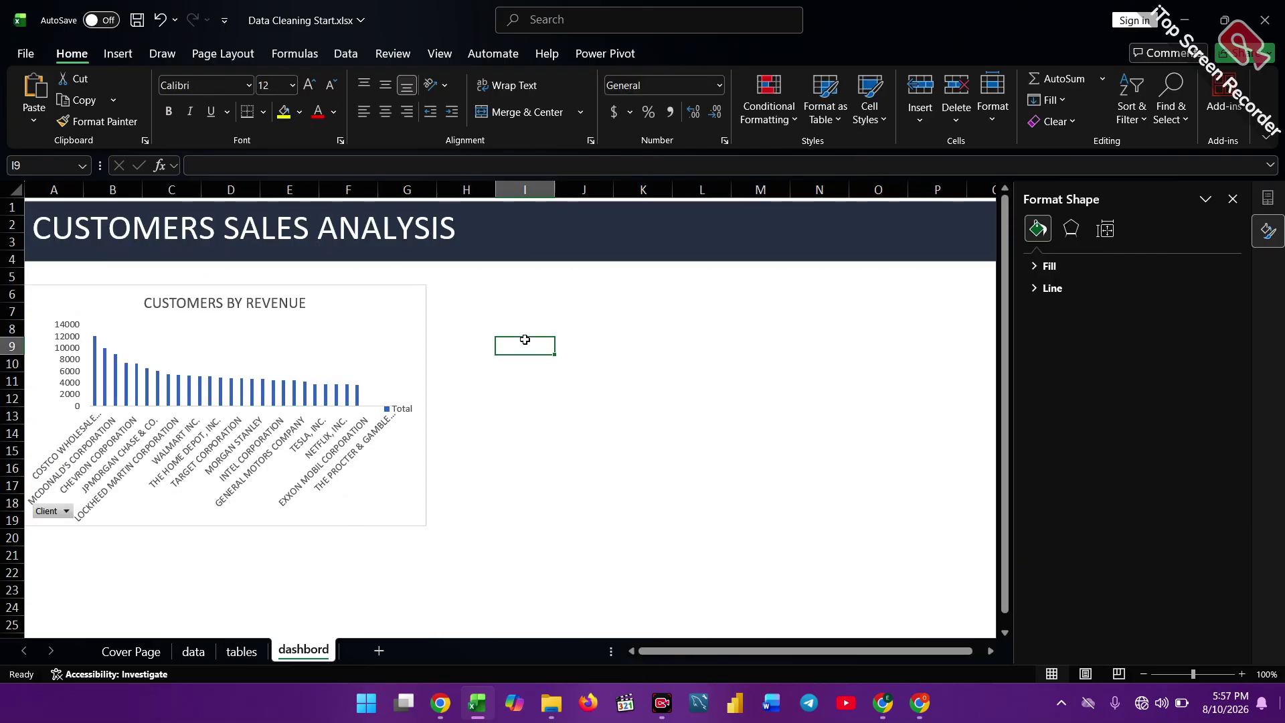
pyautogui.hotkey('ctrl', 'v')
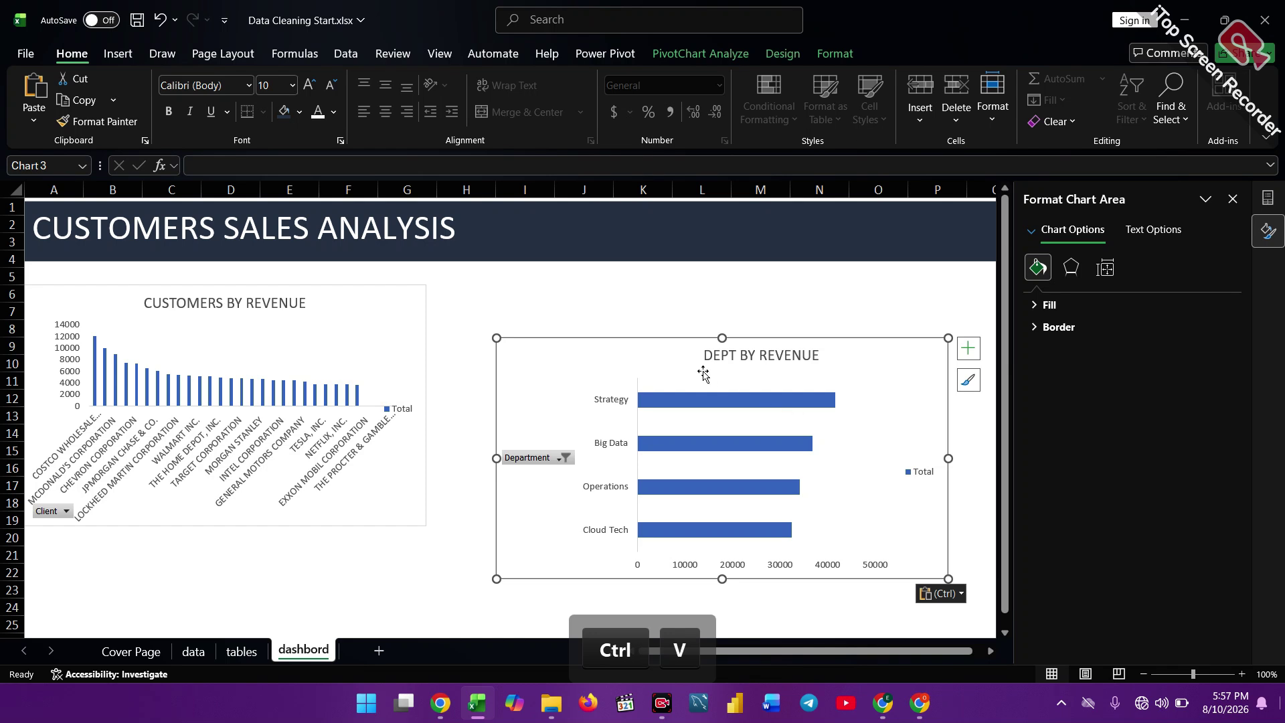
# Place the DEPT BY REVENUE chart right beside the customers chart under the header, and make it slightly wider and shorter.
pyautogui.moveTo(668, 363); pyautogui.dragTo(548, 302)
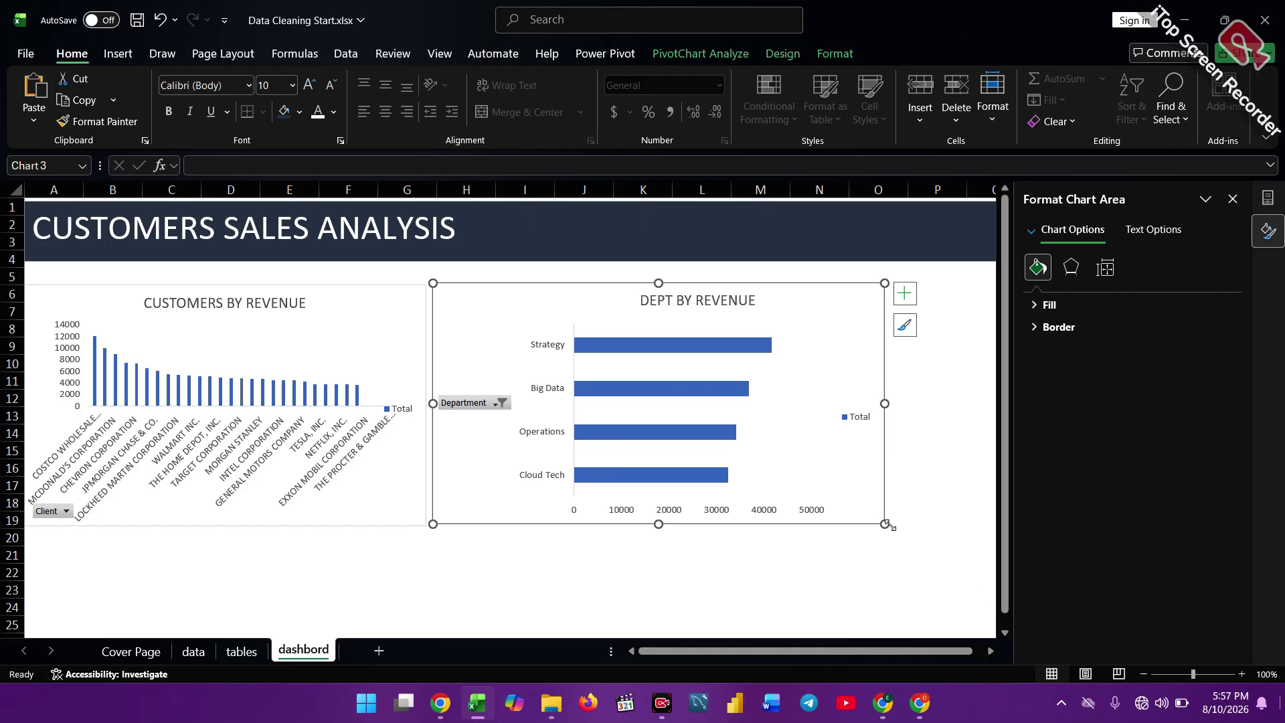
pyautogui.moveTo(885, 524); pyautogui.dragTo(897, 509)
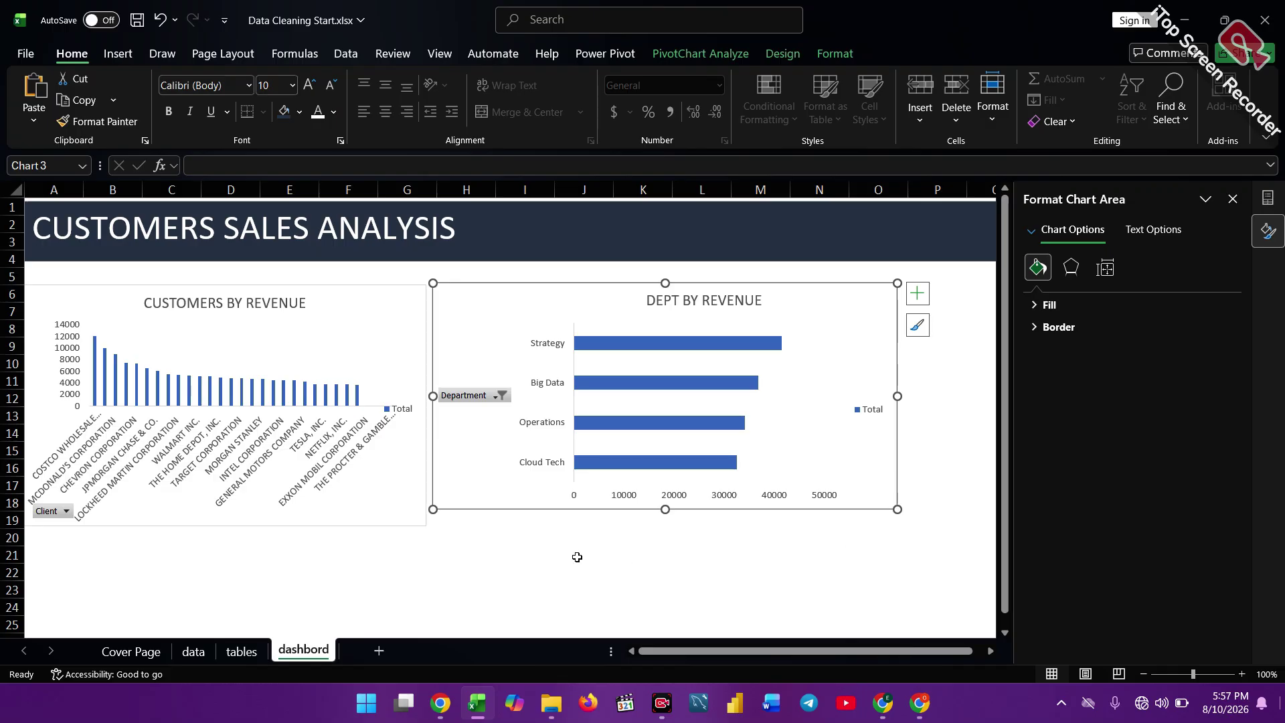
# Shorten the CUSTOMERS BY REVENUE chart so its lower edge lines up with the DEPT BY REVENUE chart.
pyautogui.click(393, 495)
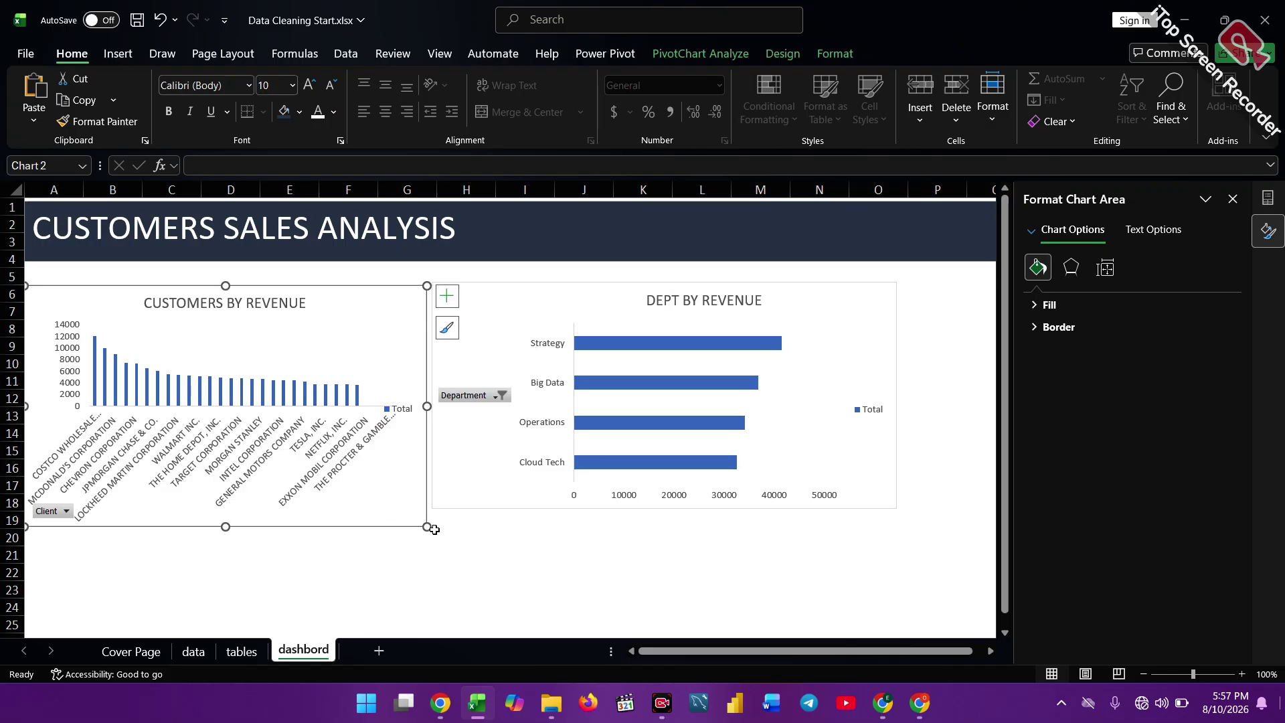
pyautogui.moveTo(427, 526); pyautogui.dragTo(425, 510)
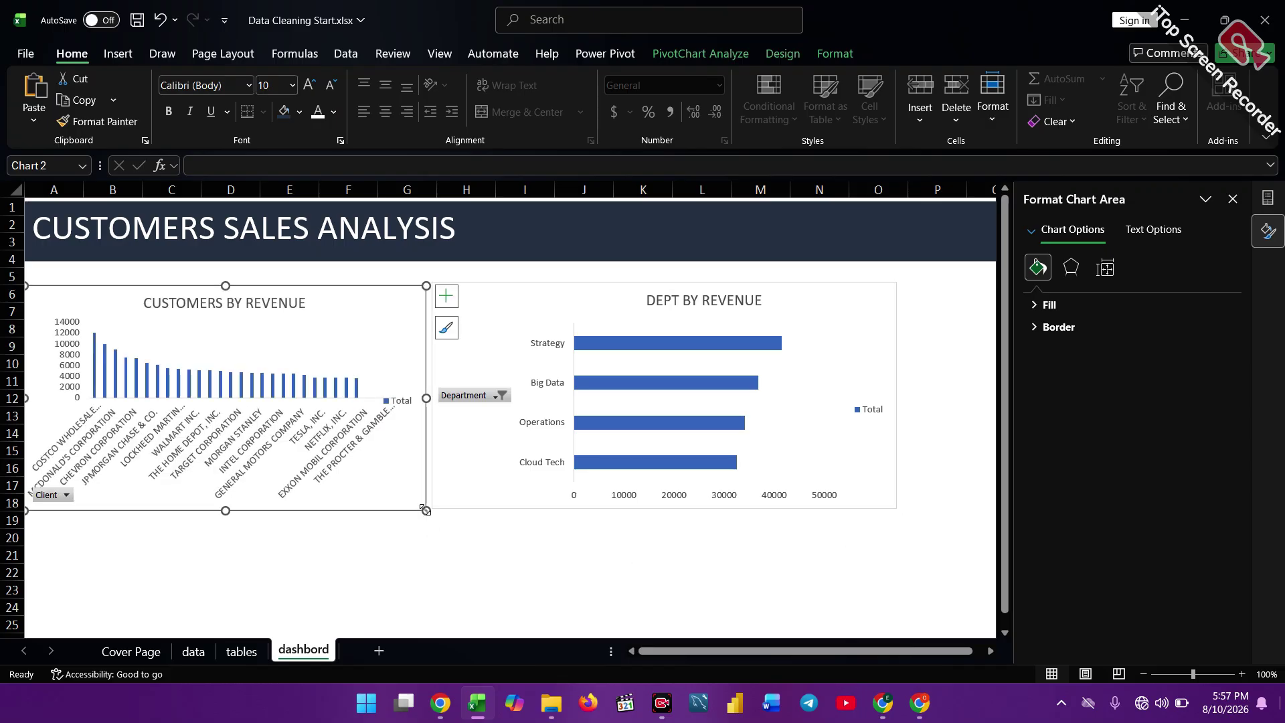
# Copy the STATE BY REVENUE treemap from the tables sheet and paste it at cell C23 of the dashbord sheet.
pyautogui.click(242, 650)
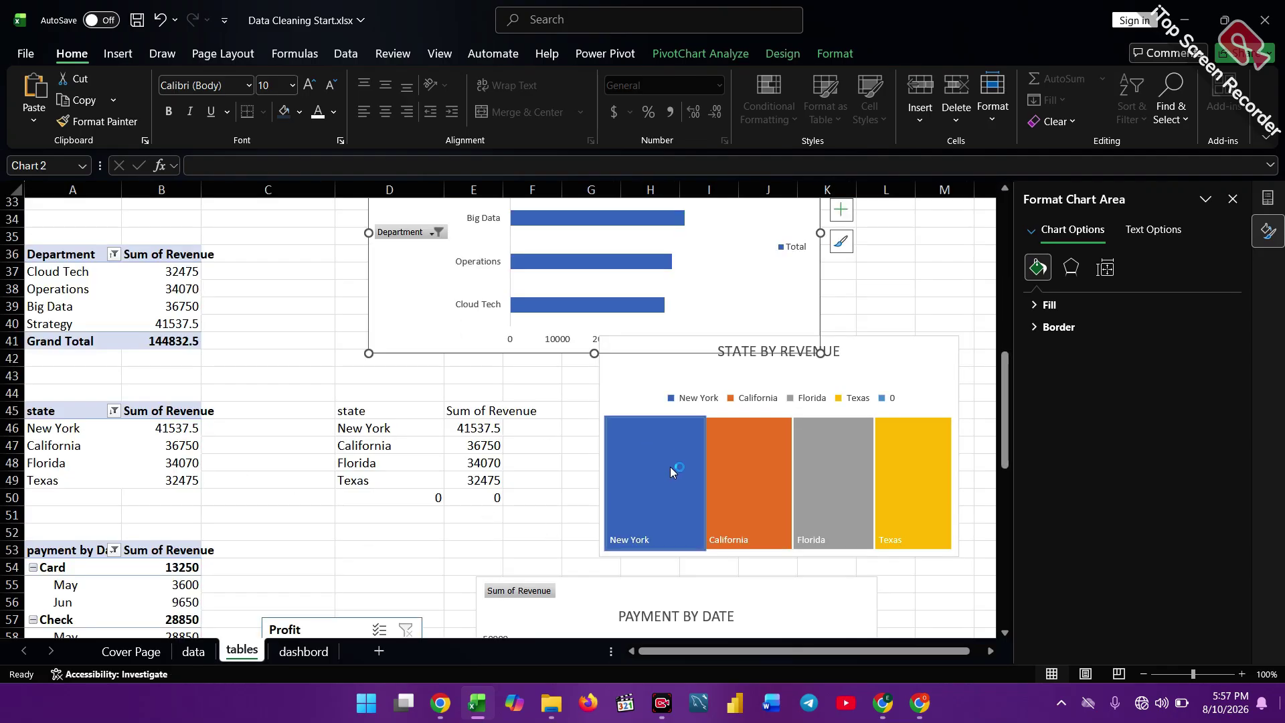
pyautogui.click(644, 388)
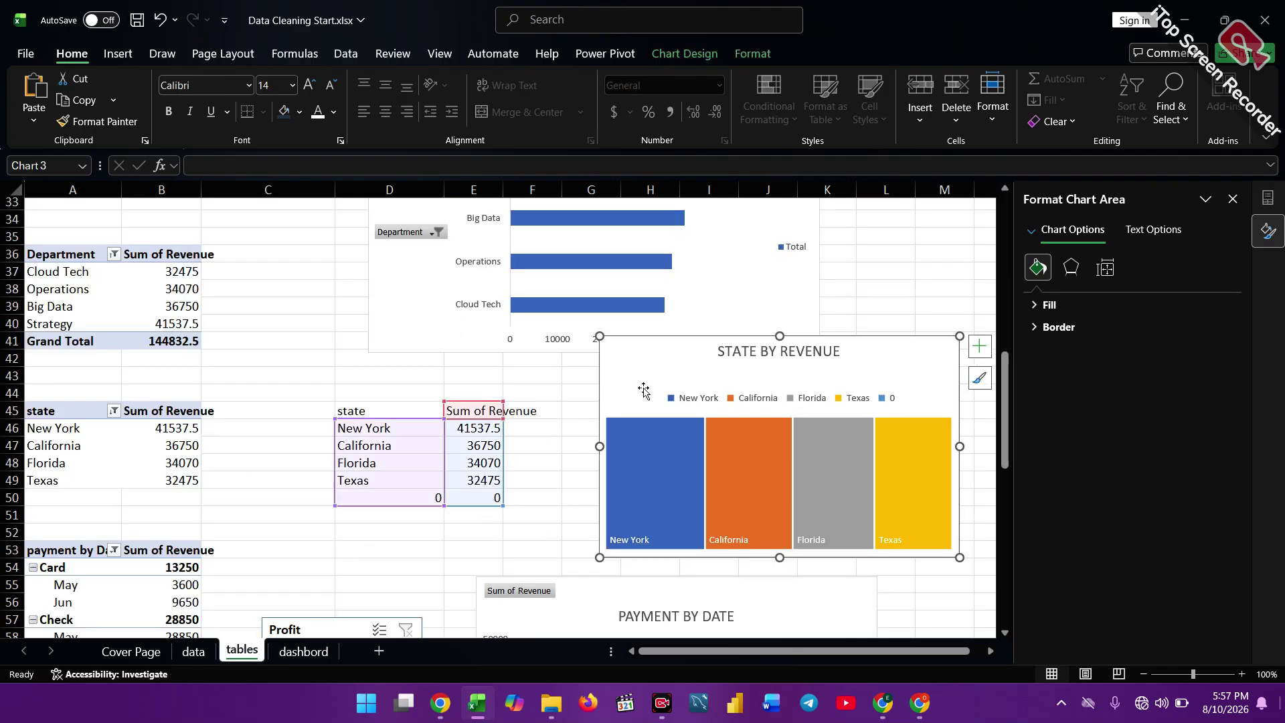
pyautogui.press('ctrl')
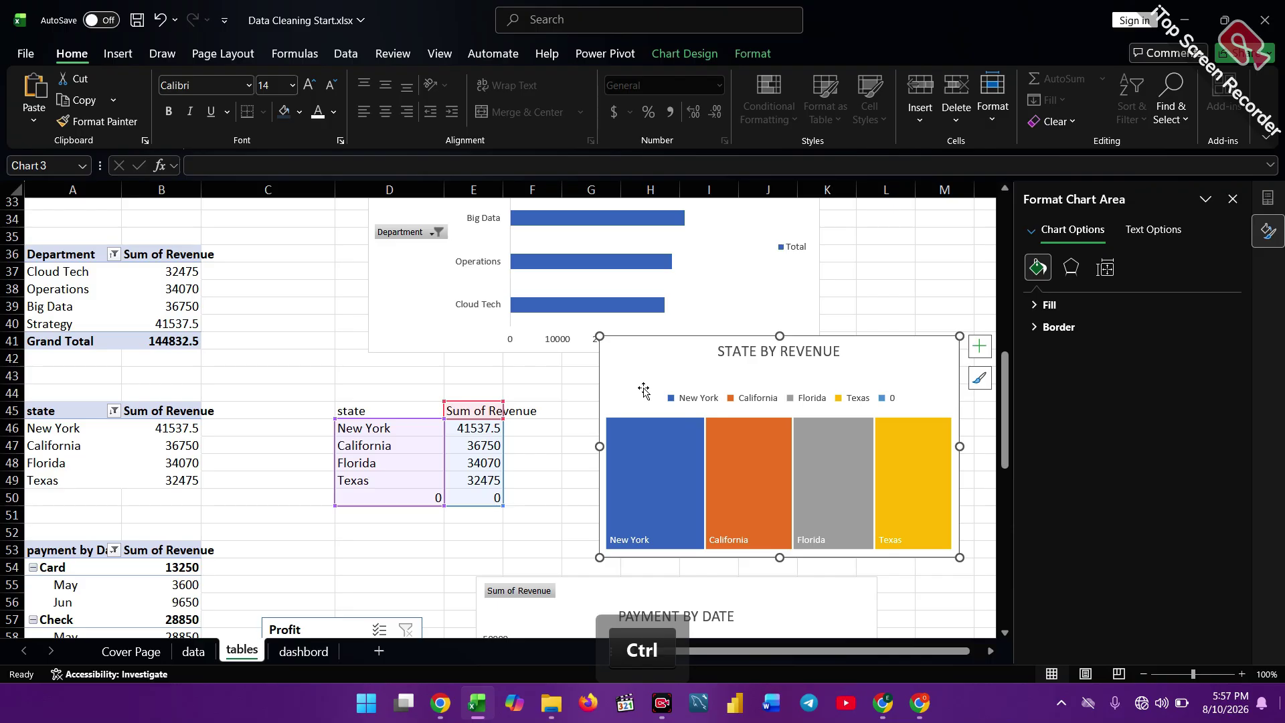
pyautogui.hotkey('ctrl', 'c')
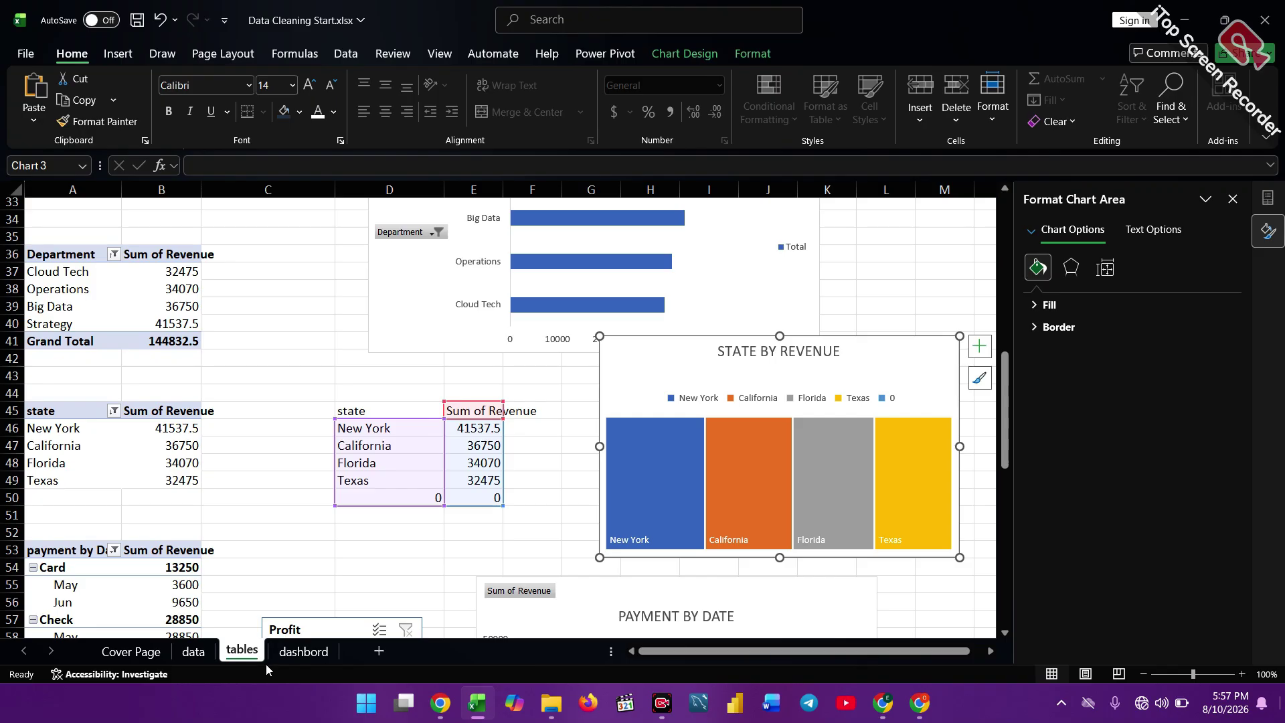
pyautogui.click(295, 655)
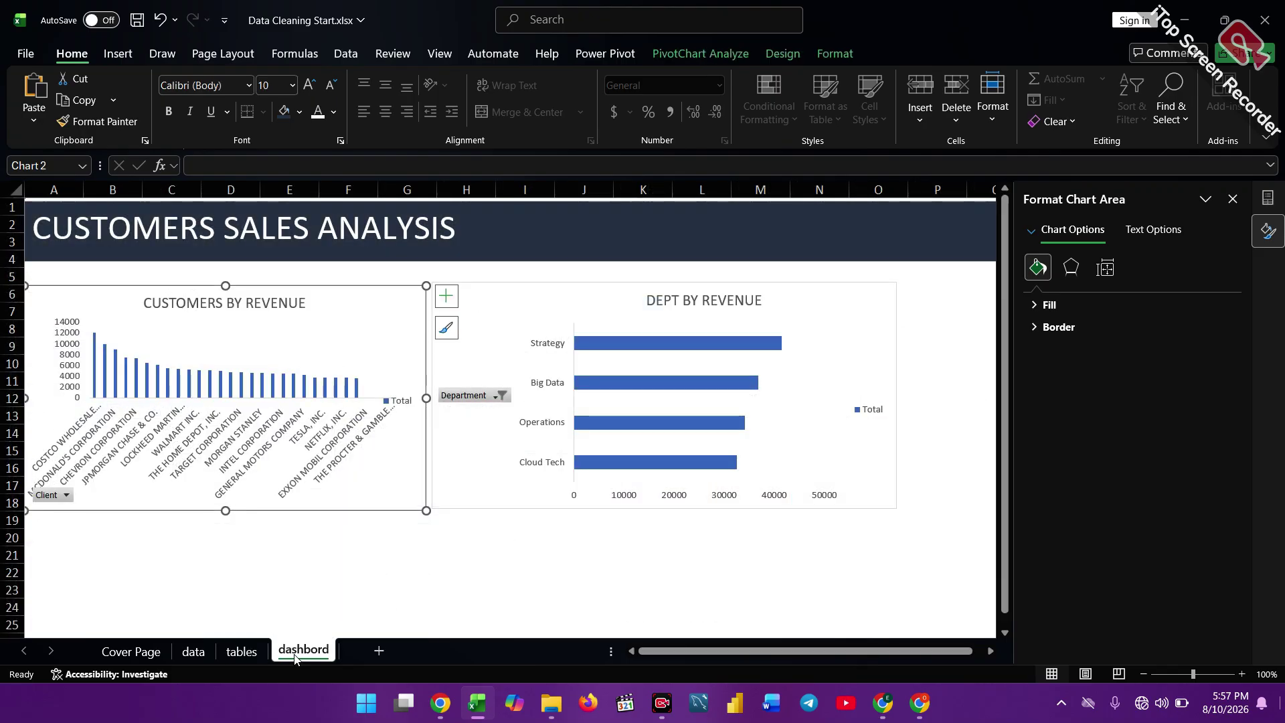
pyautogui.click(163, 595)
pyautogui.hotkey('ctrl', 'v')
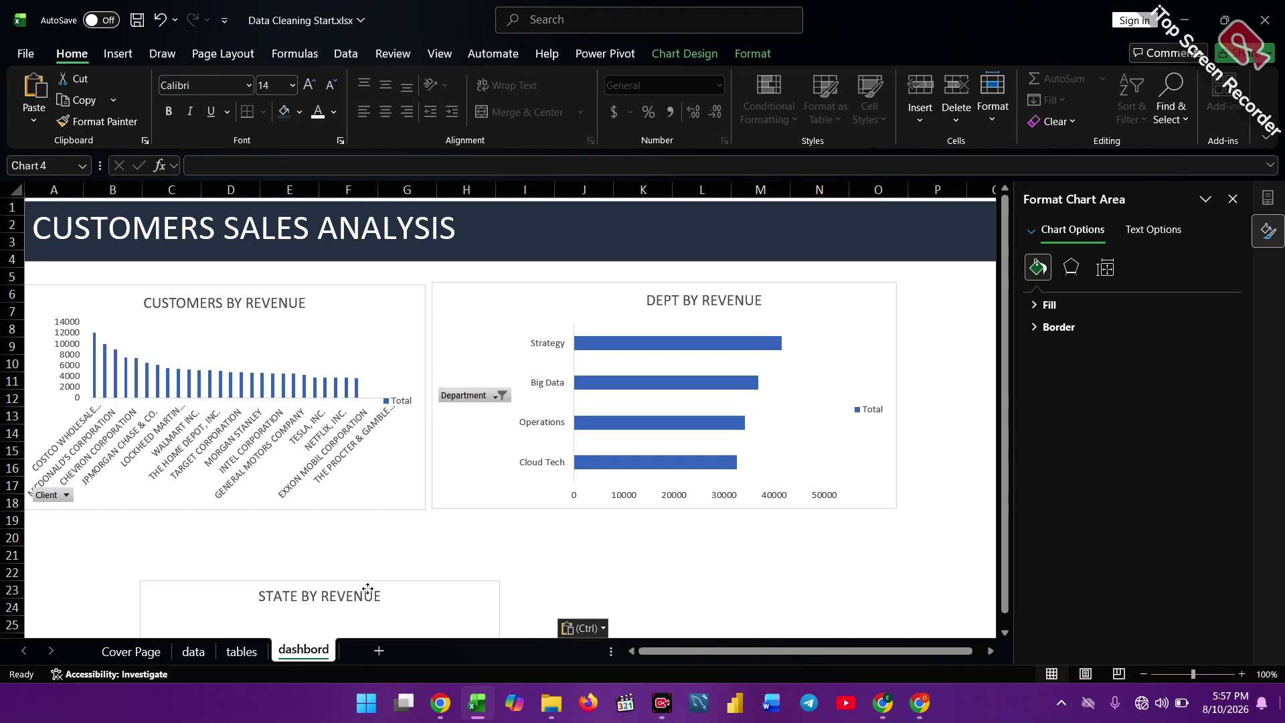
# Place the STATE BY REVENUE chart directly below the customers chart and widen it to match that chart's width.
pyautogui.moveTo(367, 589)
pyautogui.mouseDown()
pyautogui.moveTo(264, 545)
pyautogui.moveTo(277, 523)
pyautogui.mouseUp()
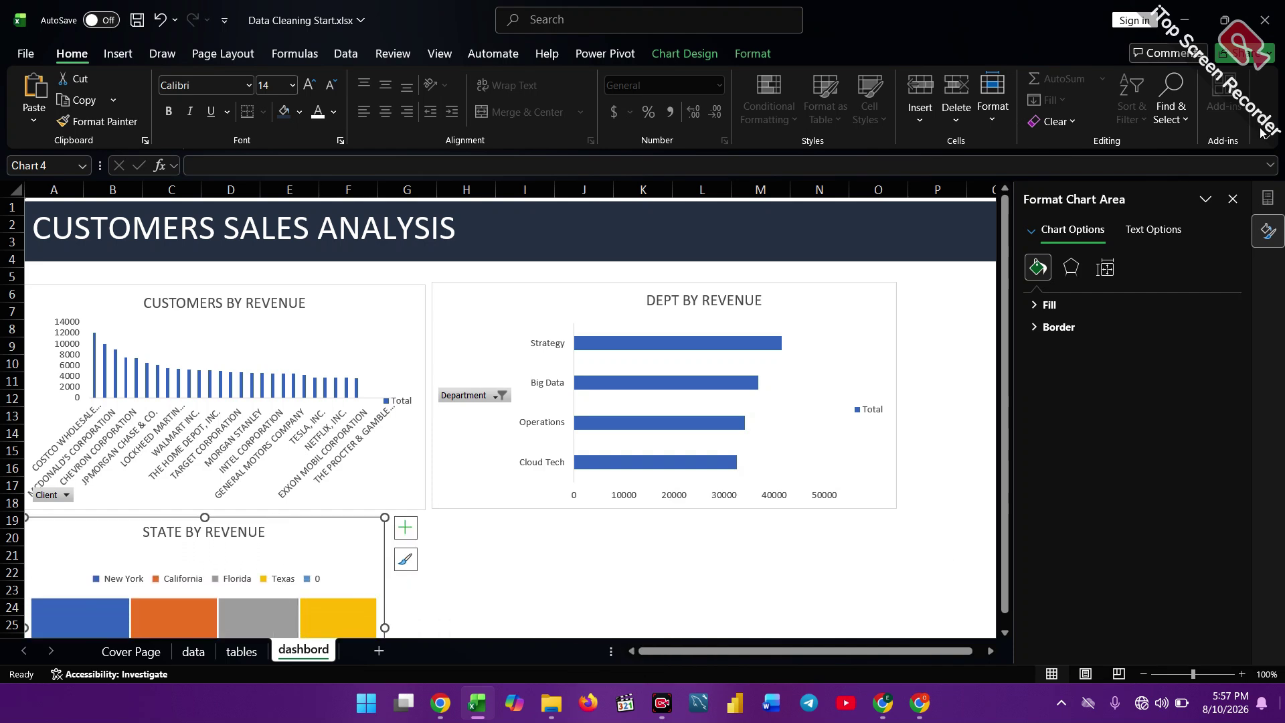
pyautogui.click(1234, 199)
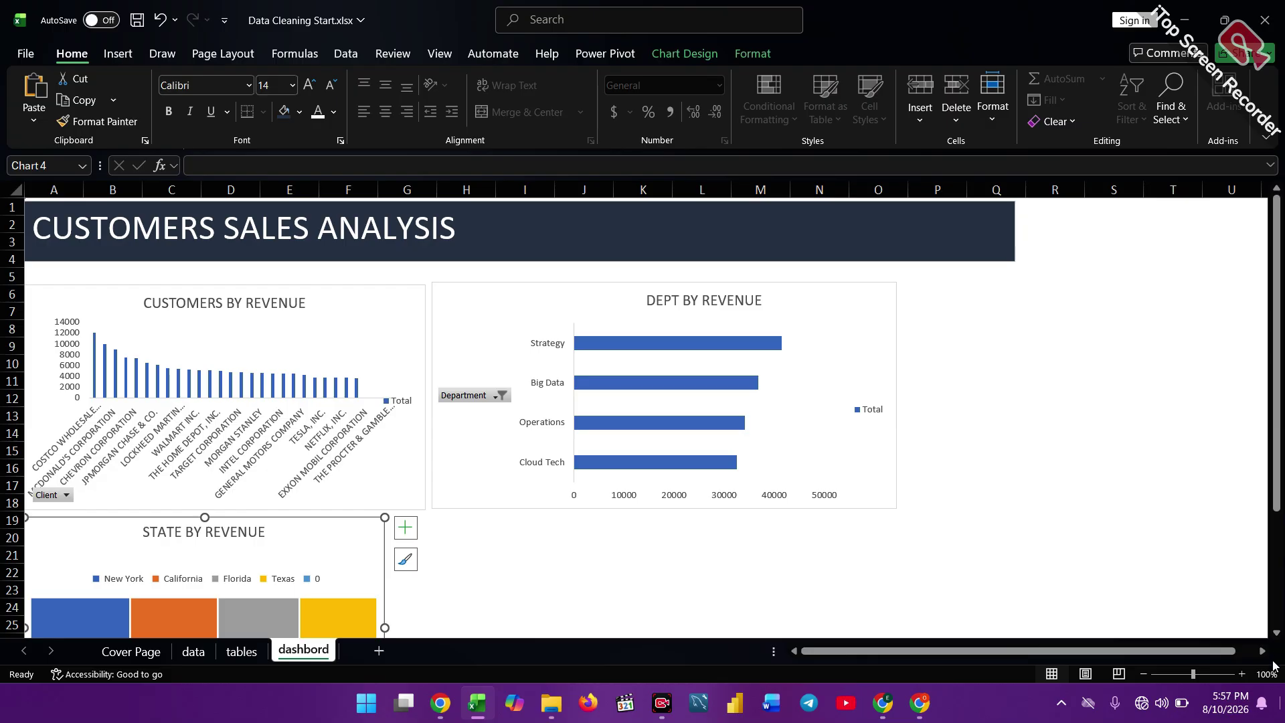
pyautogui.click(1276, 633)
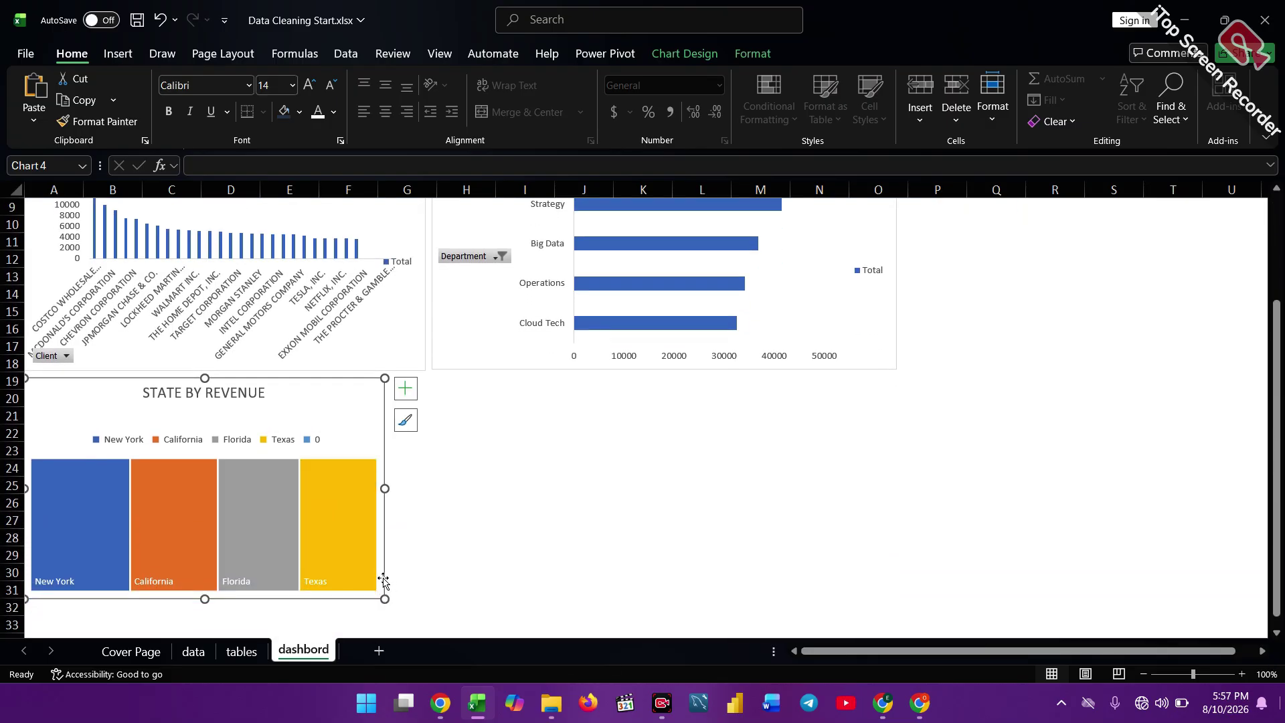
pyautogui.moveTo(385, 599); pyautogui.dragTo(427, 603)
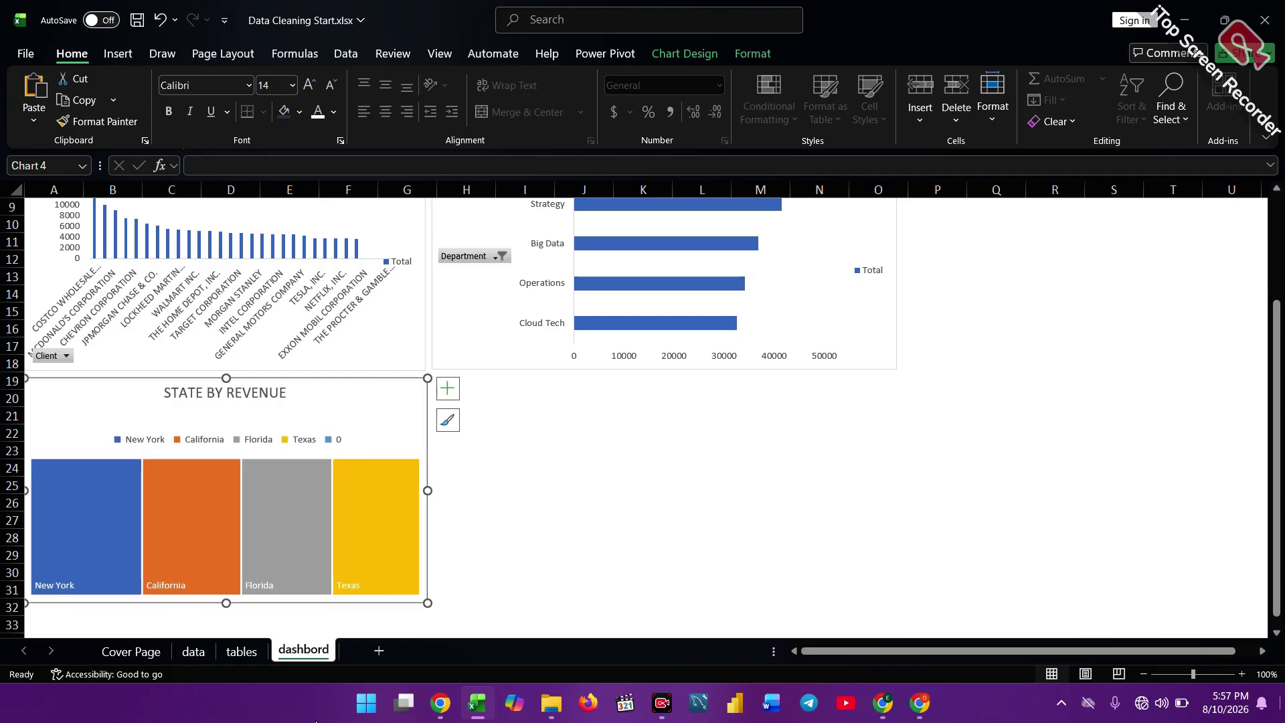
# Copy the PAYMENT BY DATE line chart from the tables sheet and paste it at cell I22 of the dashbord sheet.
pyautogui.click(241, 652)
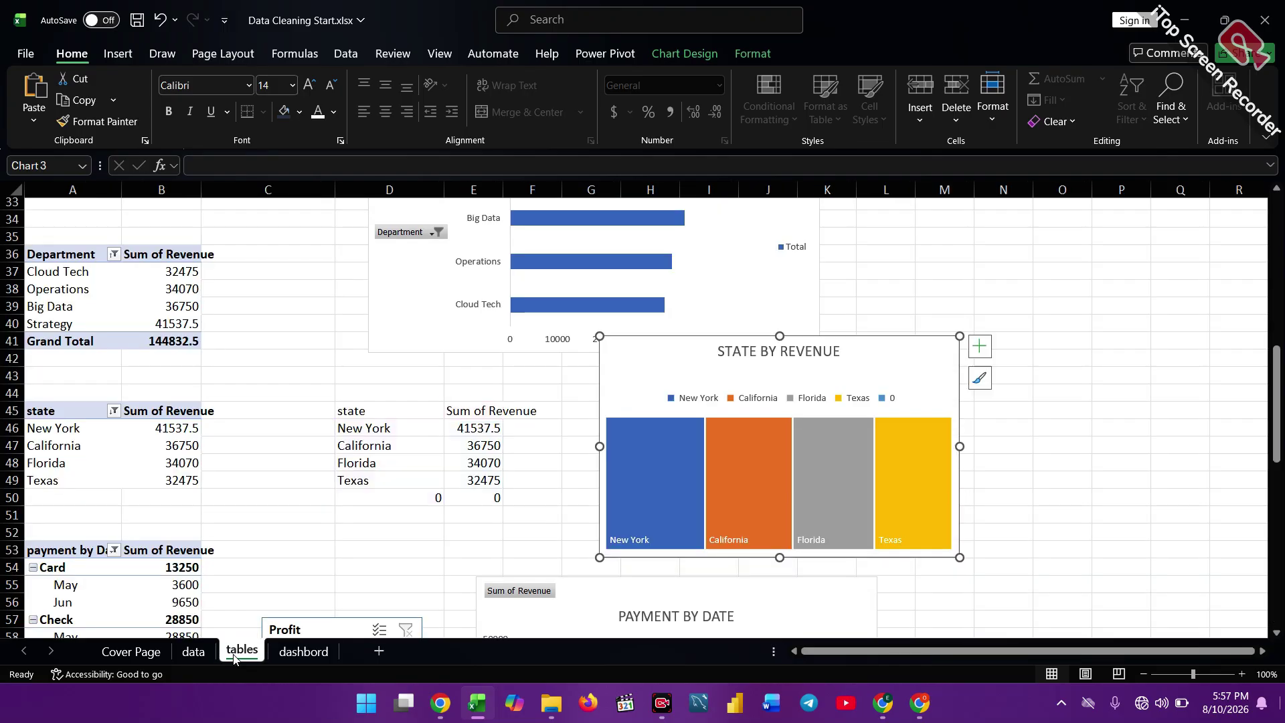
pyautogui.scroll(-4, 469, 569)
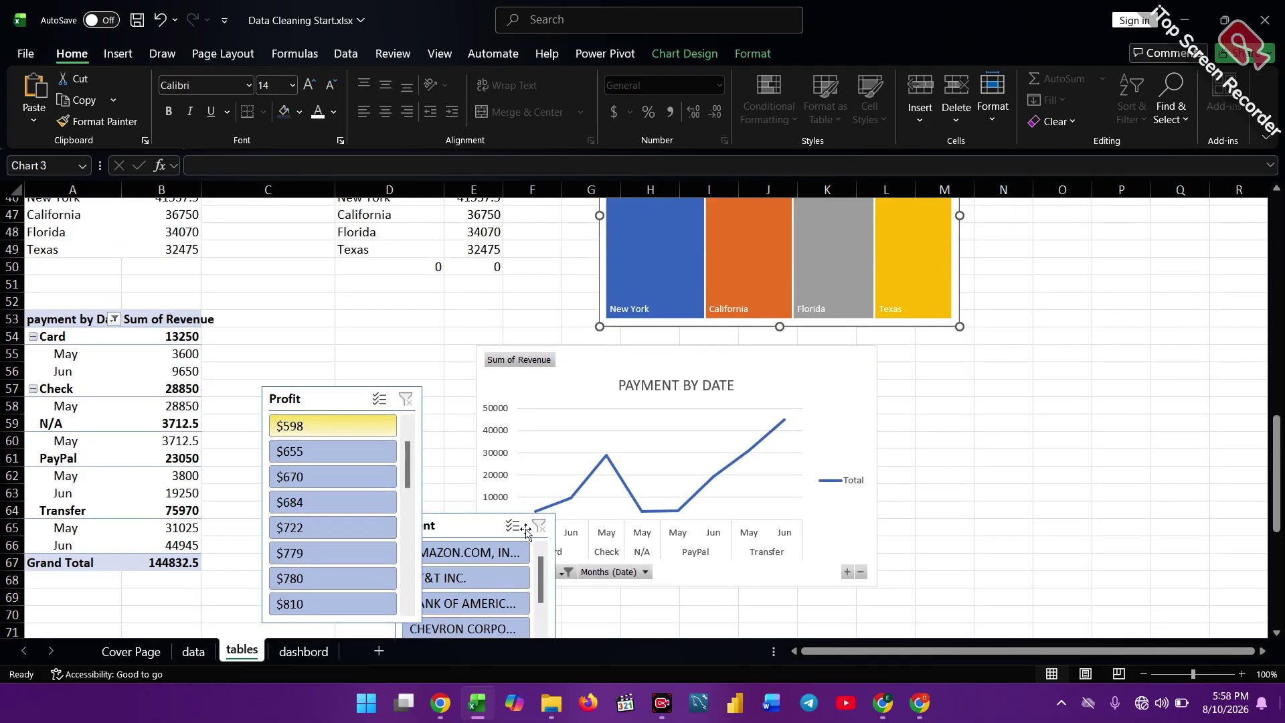
pyautogui.click(581, 380)
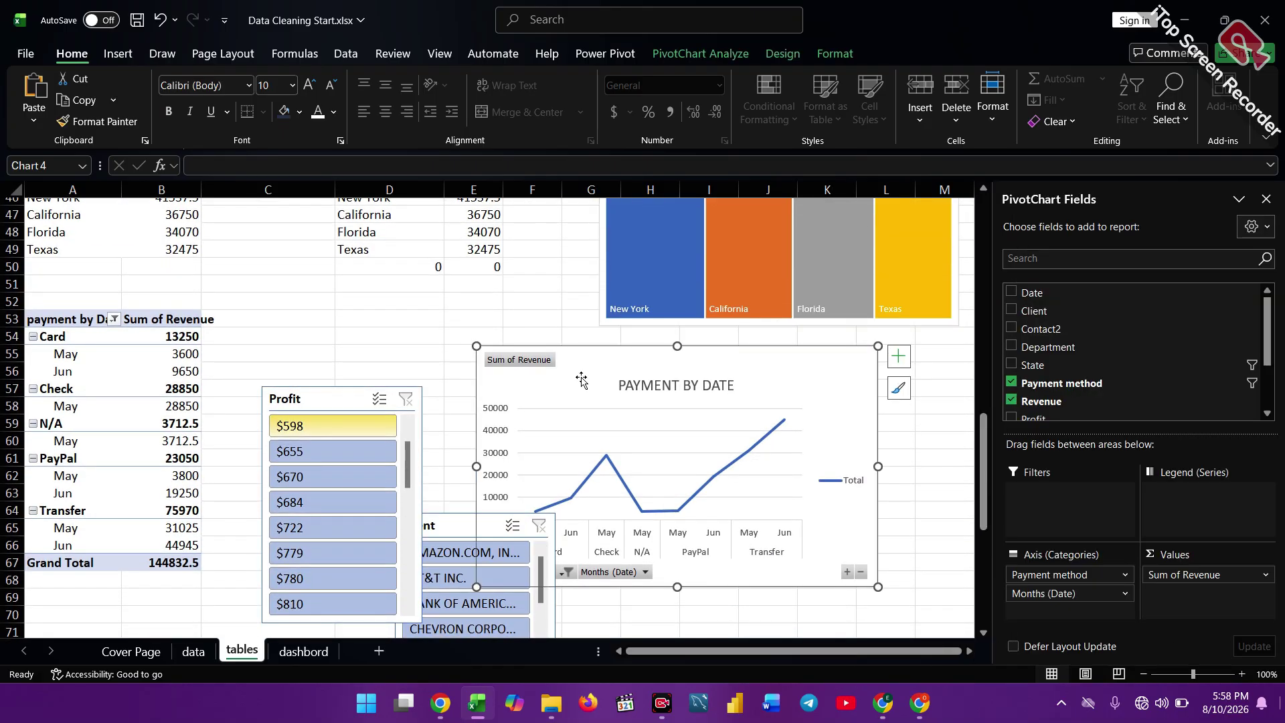
pyautogui.hotkey('ctrl', 'c')
pyautogui.click(299, 653)
pyautogui.click(527, 425)
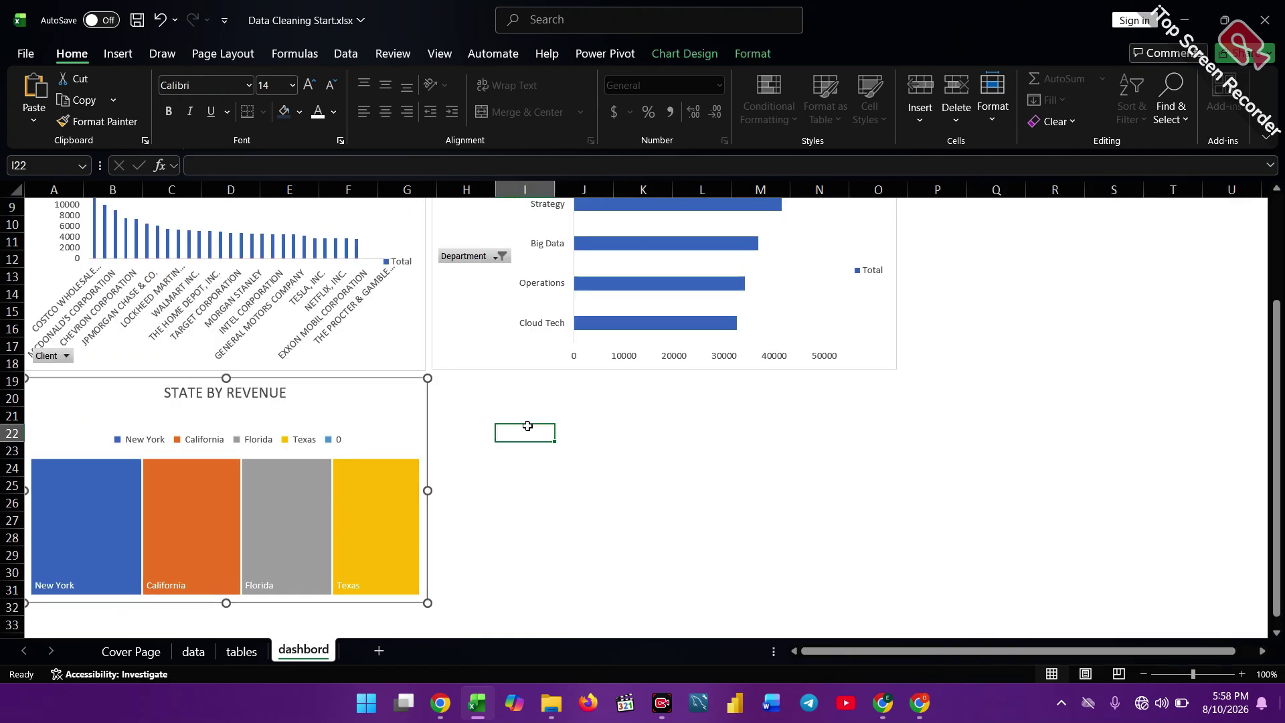
pyautogui.hotkey('ctrl', 'v')
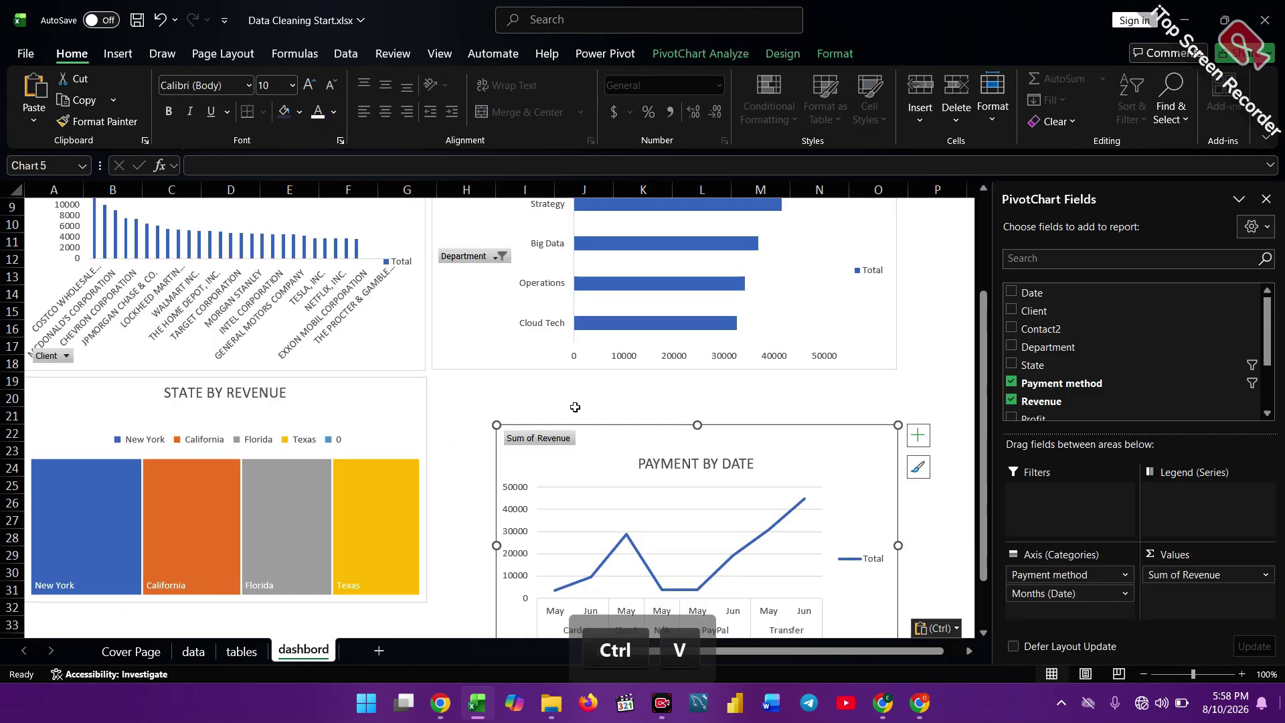
# Place the PAYMENT BY DATE chart beside the state chart and widen it to match the department chart, then hide the chart field list.
pyautogui.moveTo(600, 441); pyautogui.dragTo(537, 386)
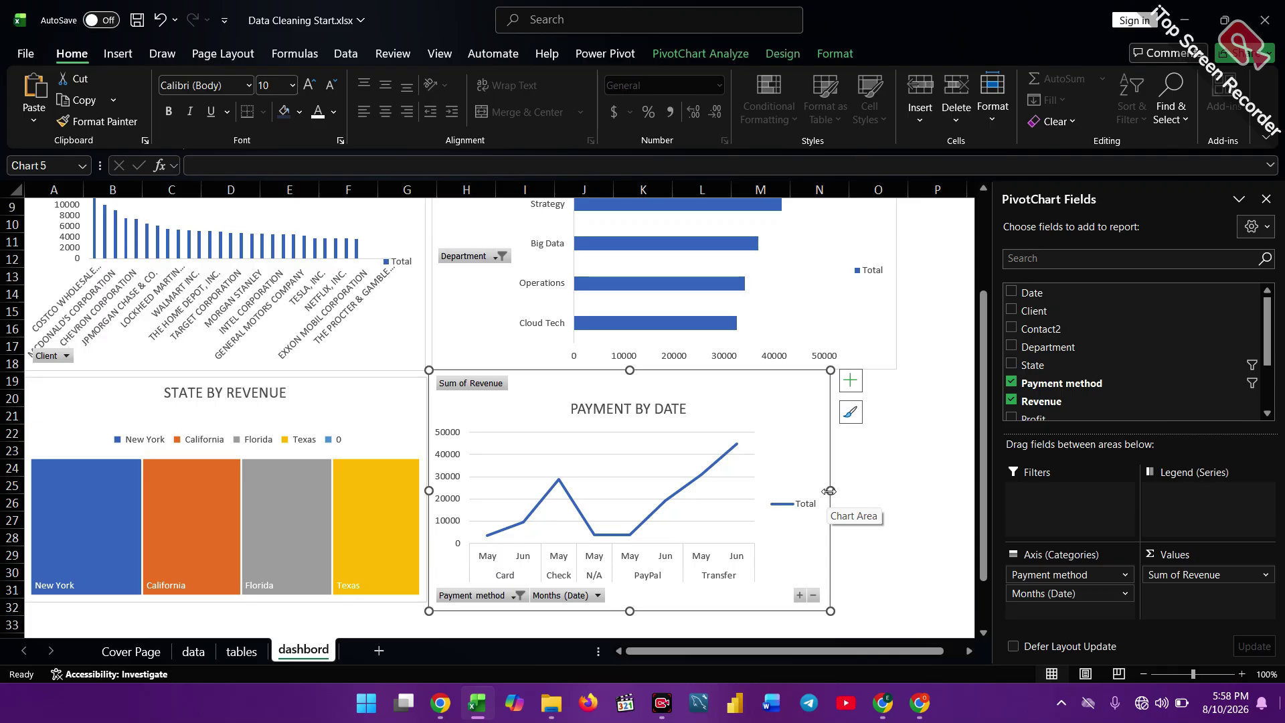
pyautogui.moveTo(829, 490); pyautogui.dragTo(894, 499)
pyautogui.scroll(3, 894, 502)
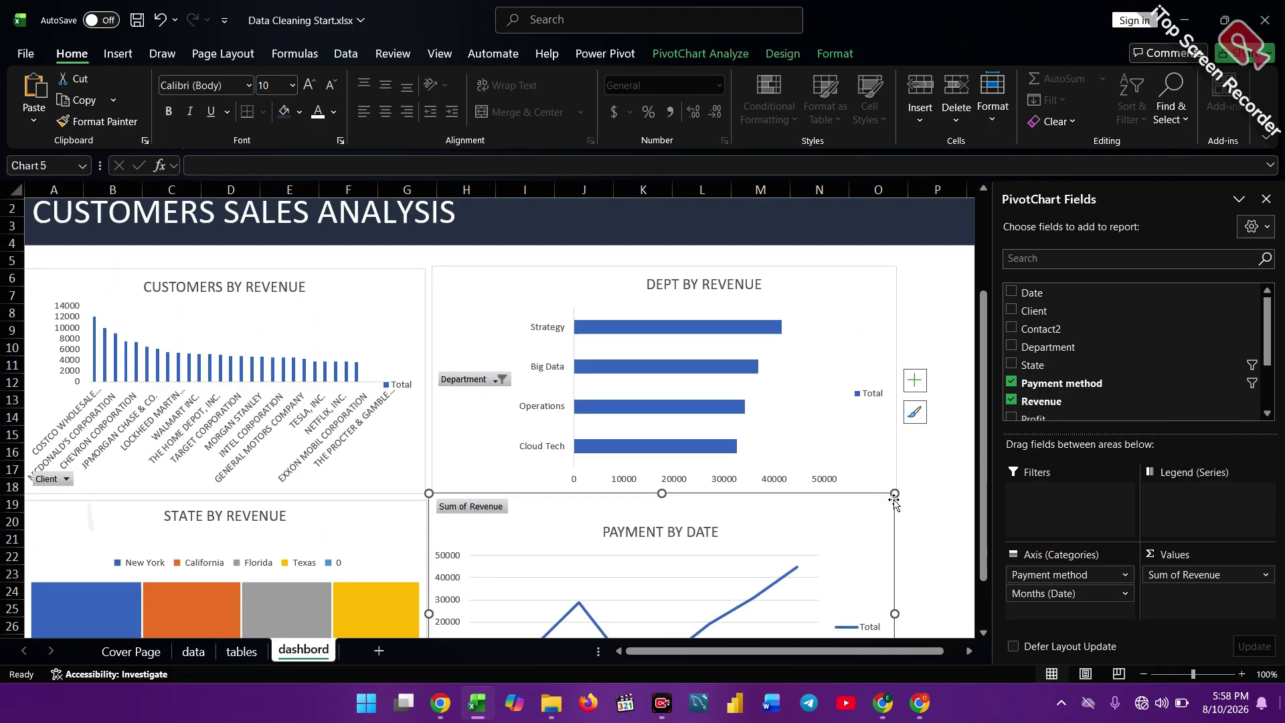
pyautogui.scroll(-1, 894, 502)
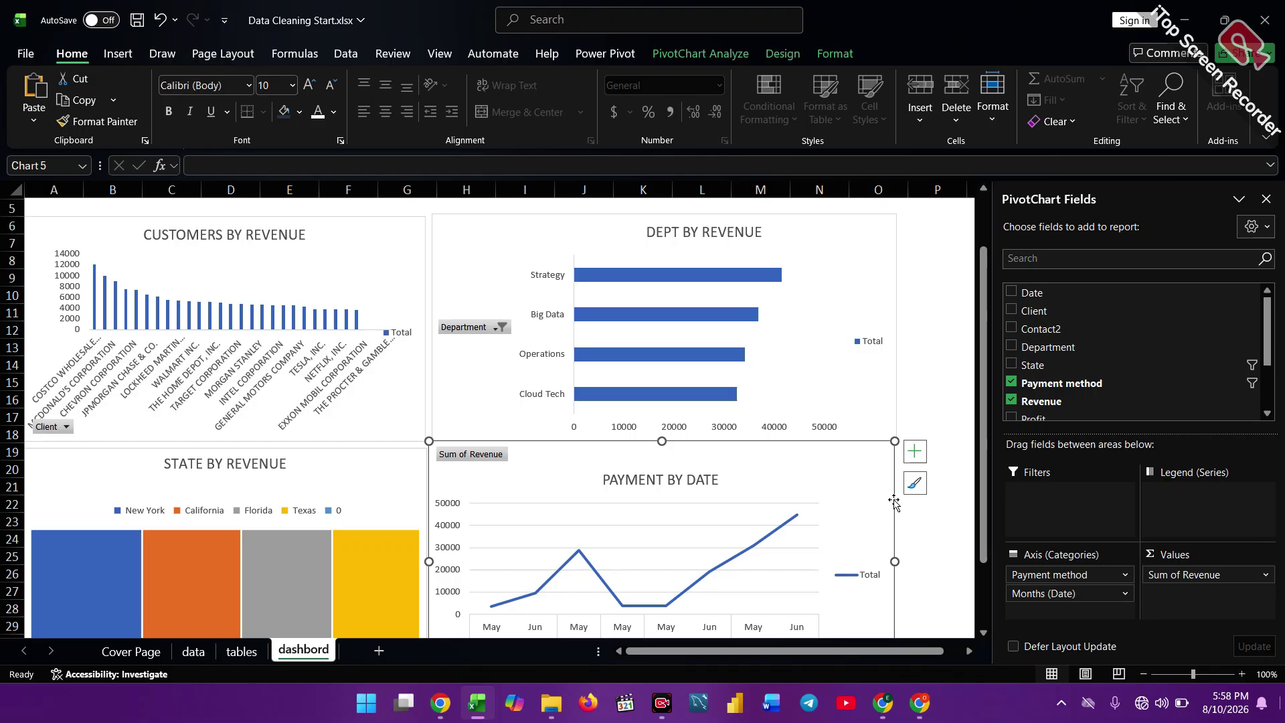
pyautogui.scroll(-1, 894, 502)
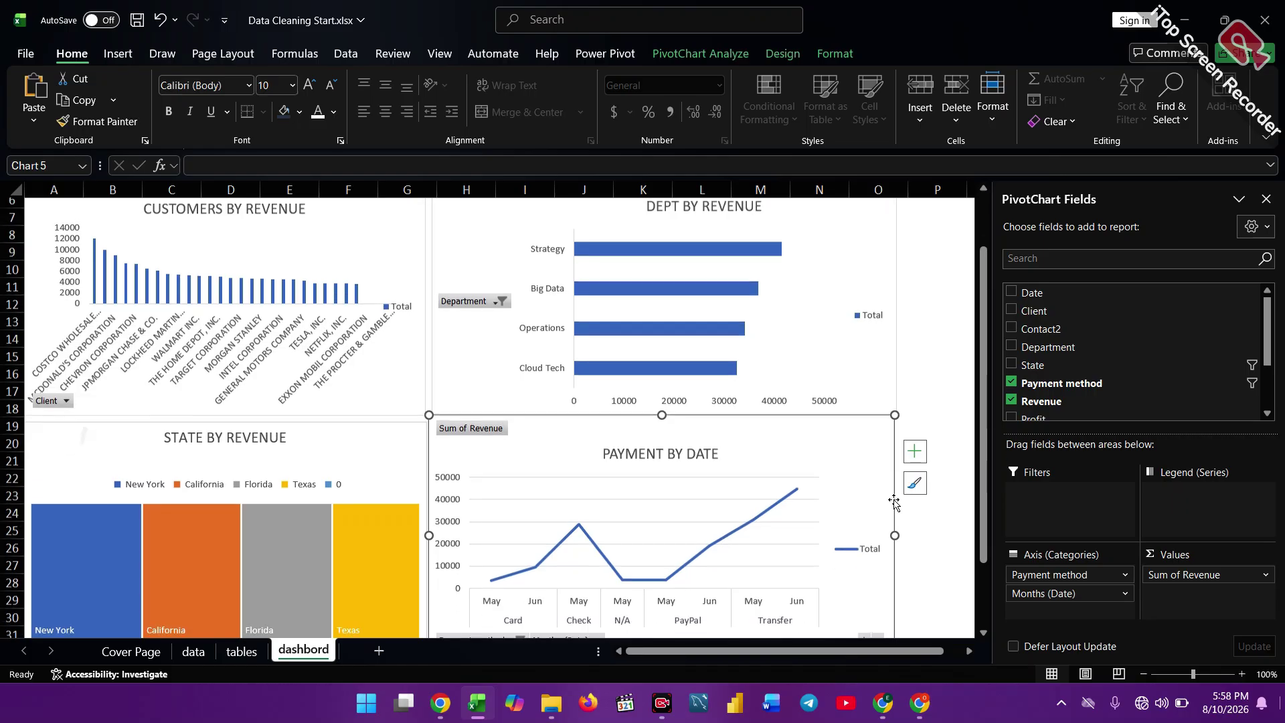
pyautogui.scroll(1, 895, 502)
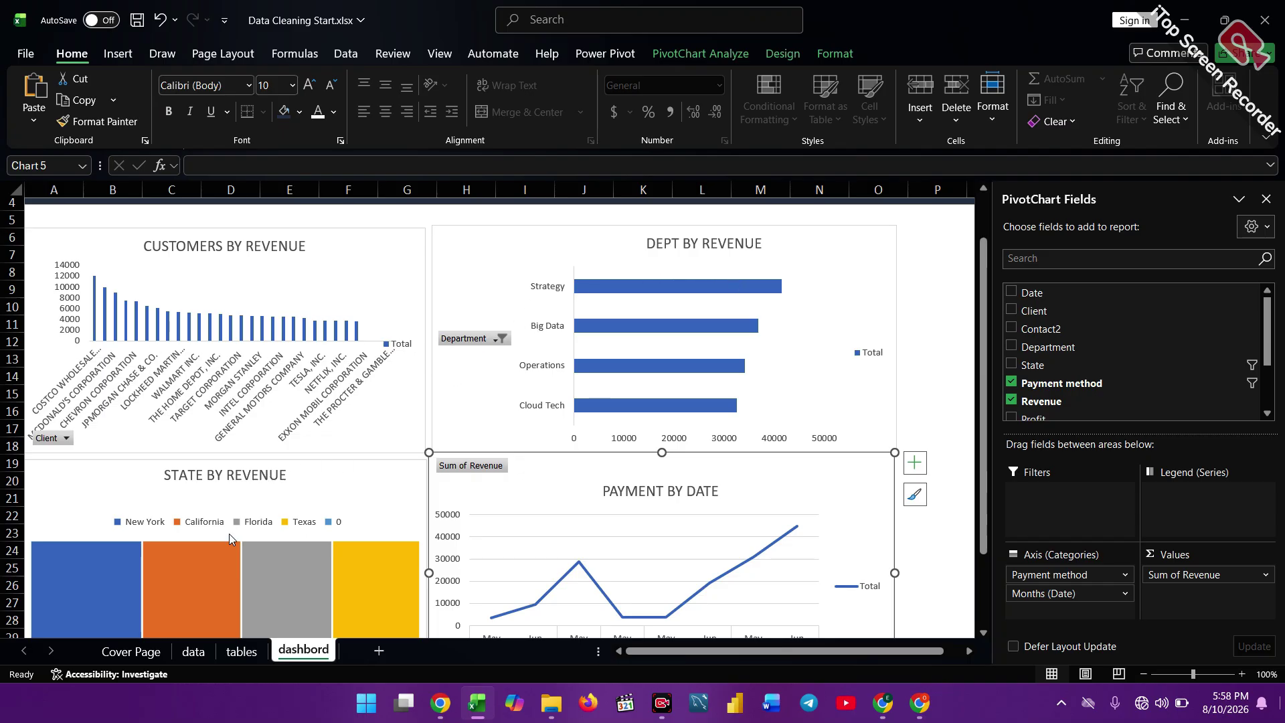
pyautogui.scroll(-2, 194, 519)
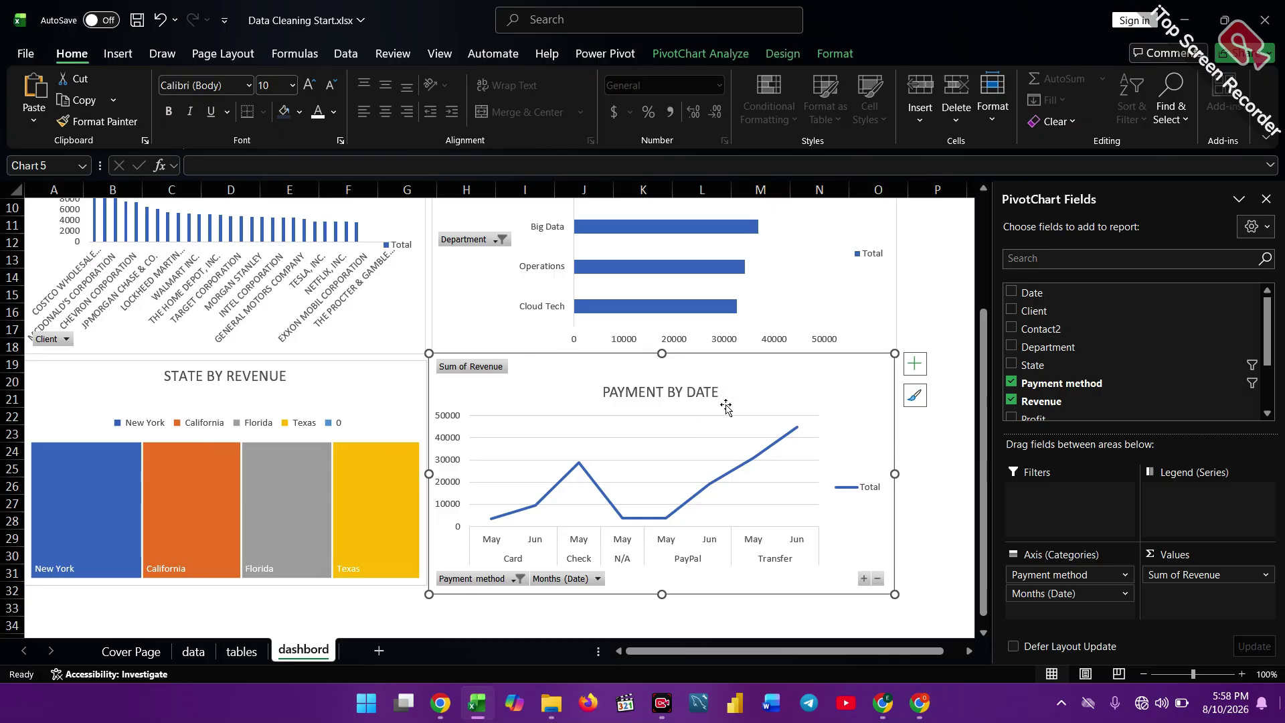
pyautogui.scroll(2, 726, 406)
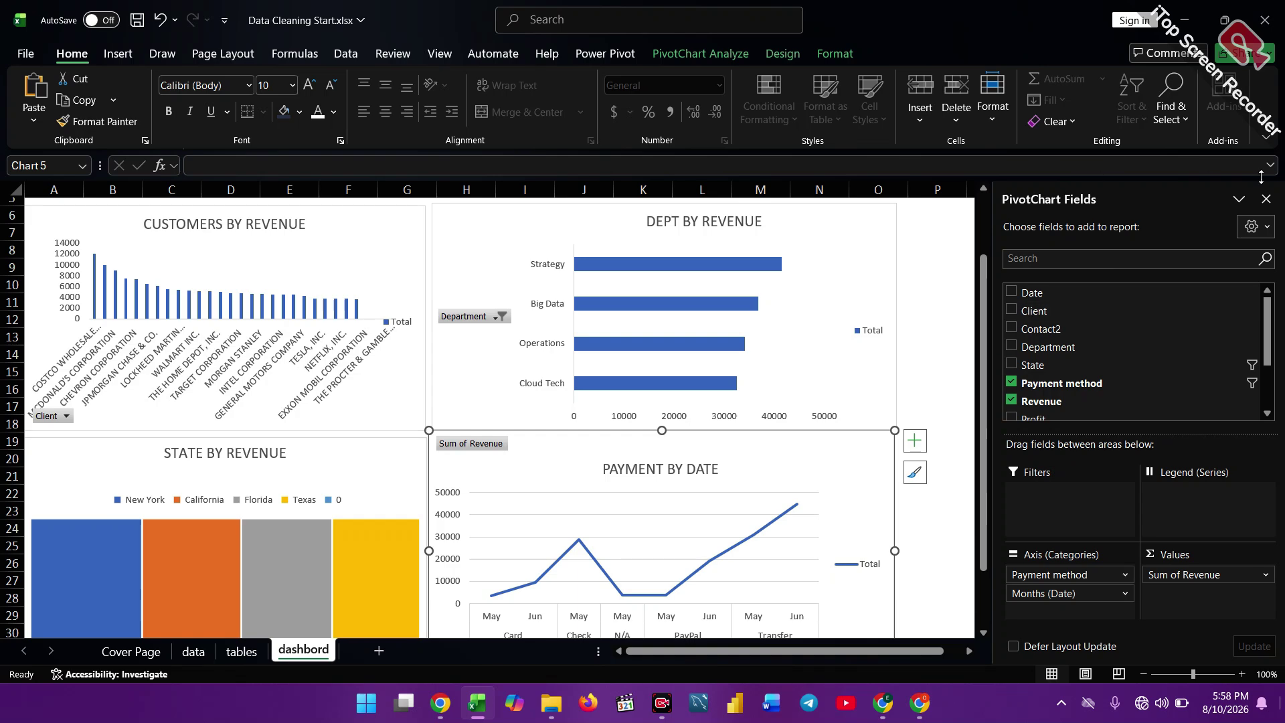
pyautogui.click(1267, 199)
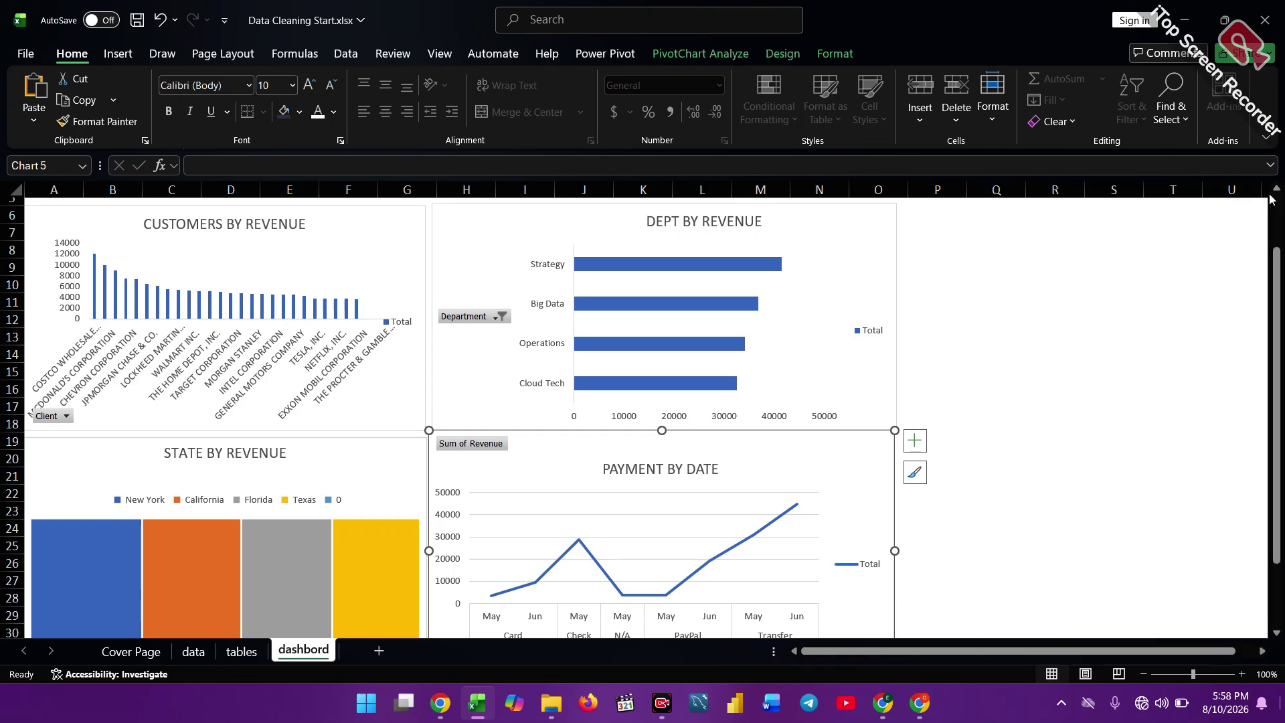
pyautogui.scroll(2, 964, 364)
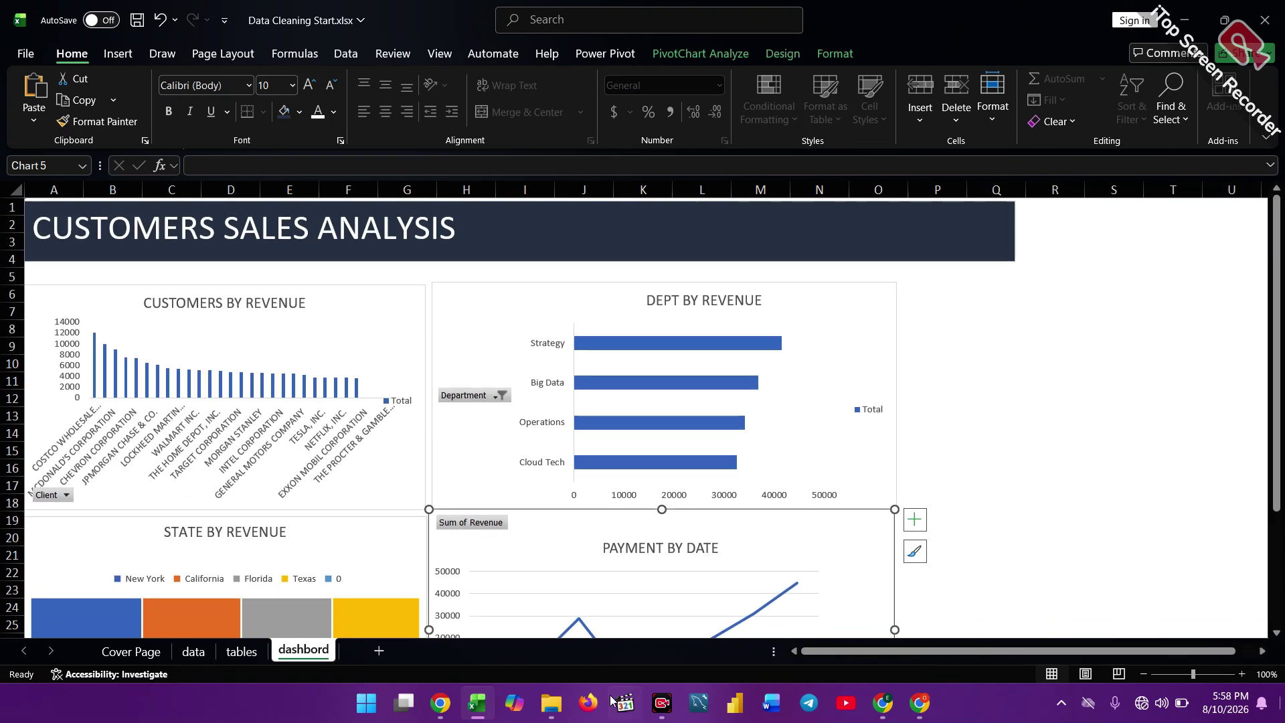
# Cut the Profit slicer from the tables sheet and paste it at cell P7 of the dashbord sheet.
pyautogui.click(239, 652)
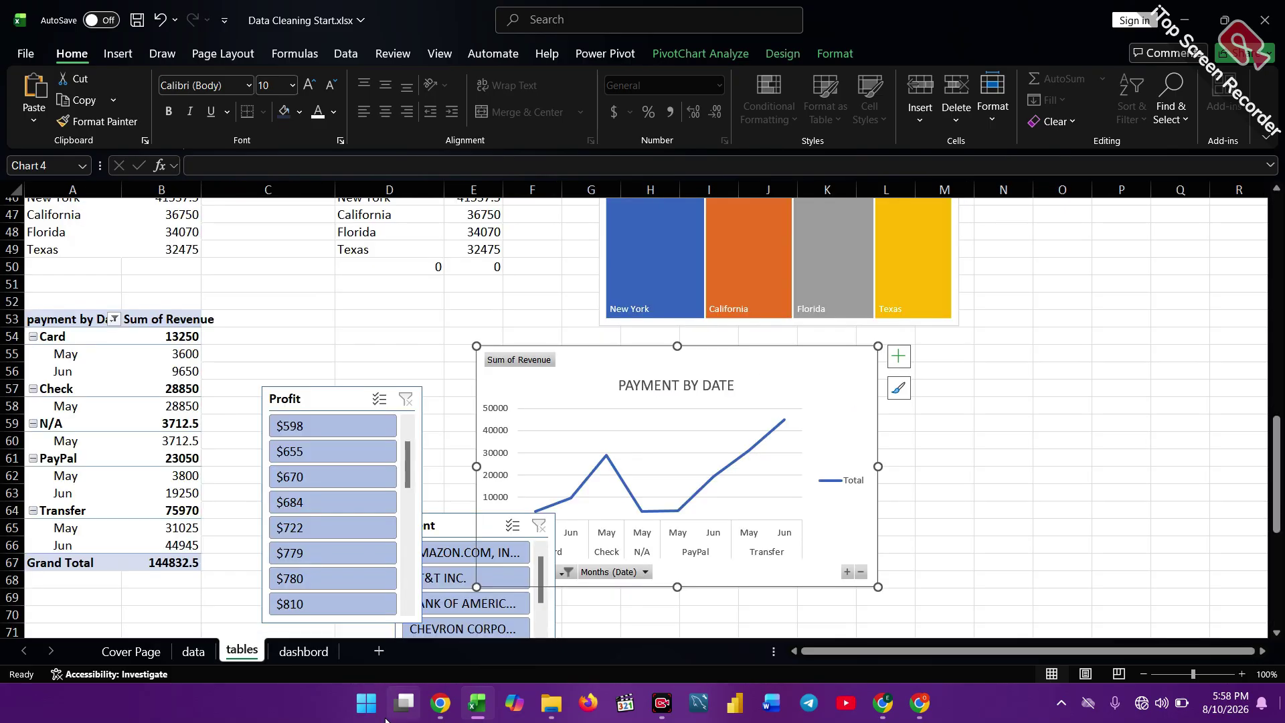
pyautogui.scroll(-3, 386, 721)
pyautogui.scroll(1, 395, 713)
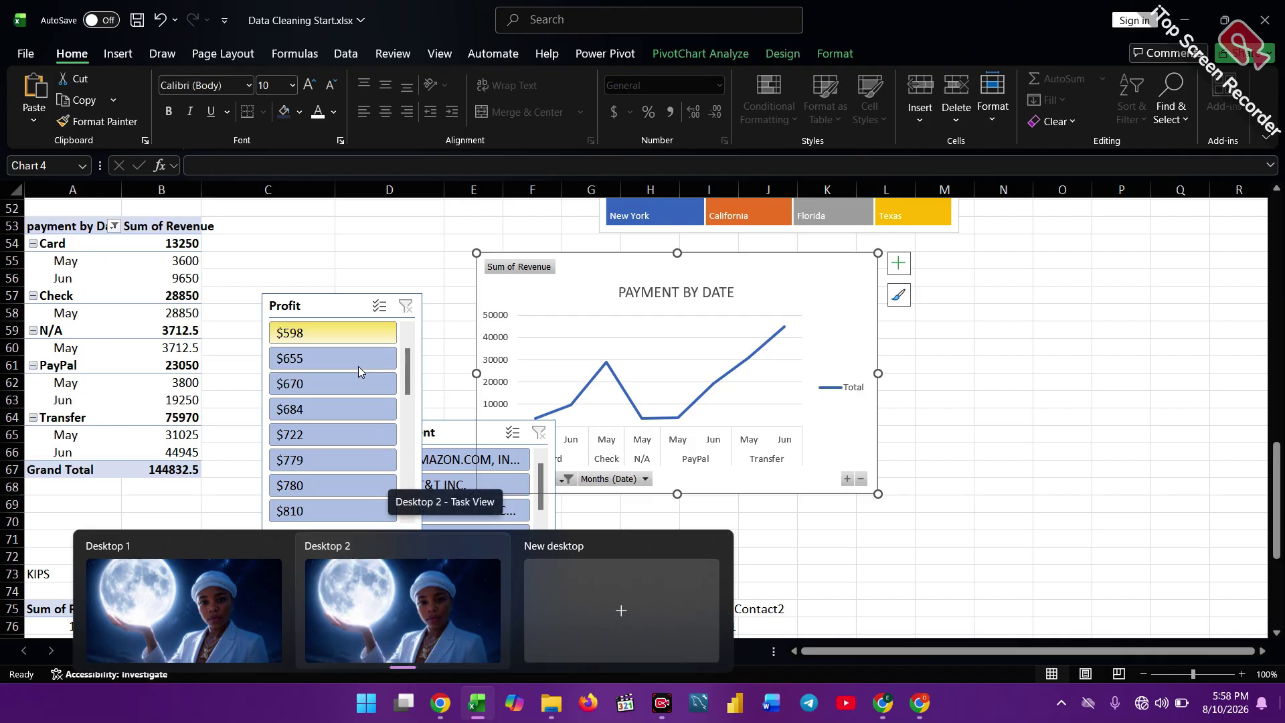
pyautogui.click(337, 305)
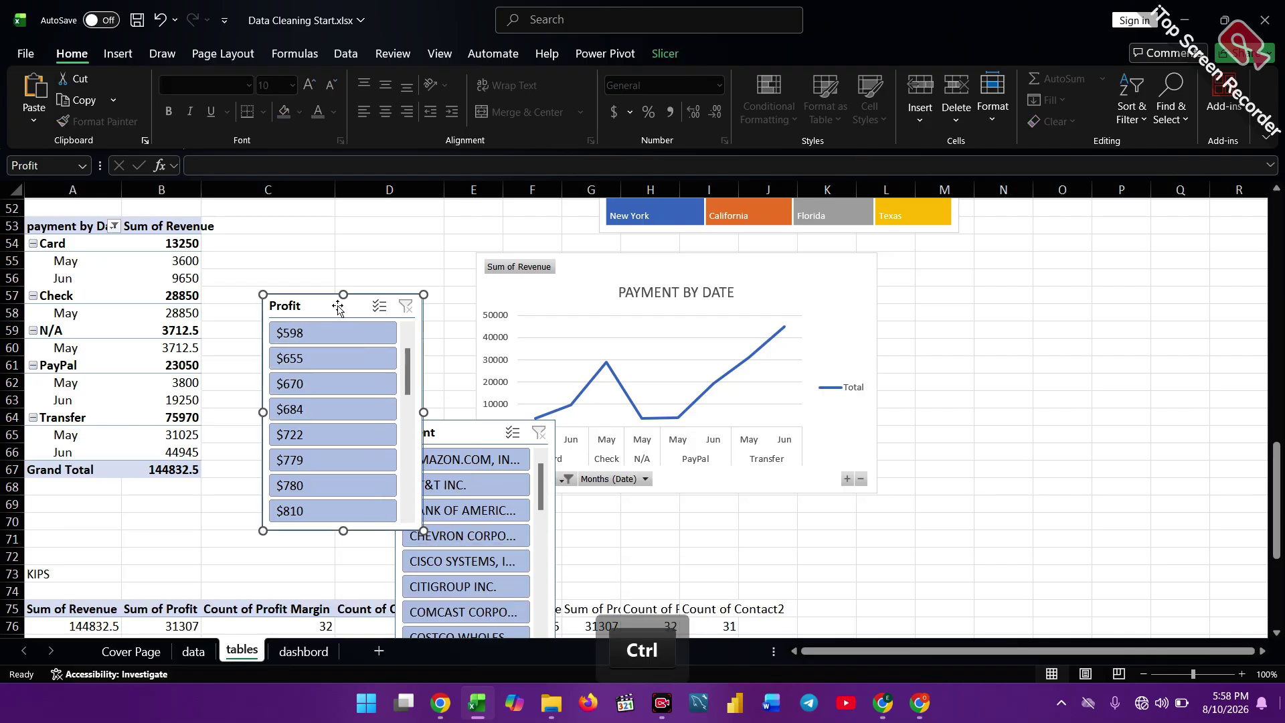
pyautogui.hotkey('ctrl', 'x')
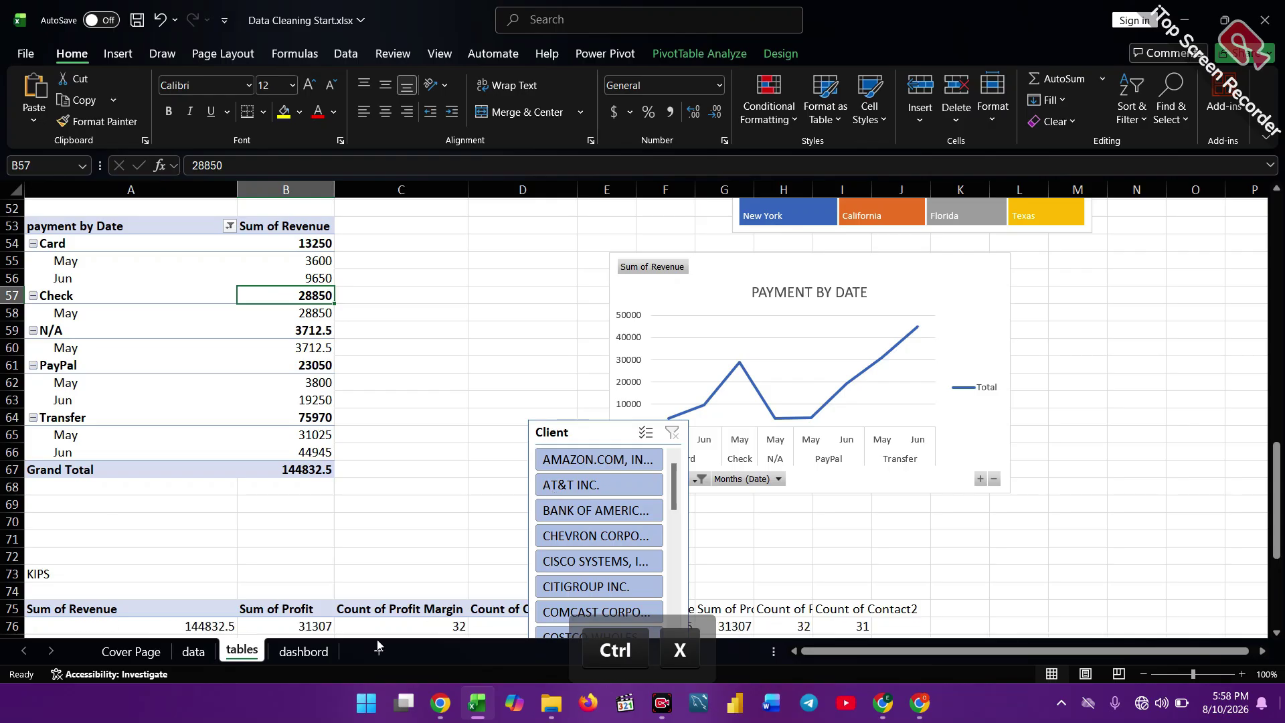
pyautogui.click(301, 652)
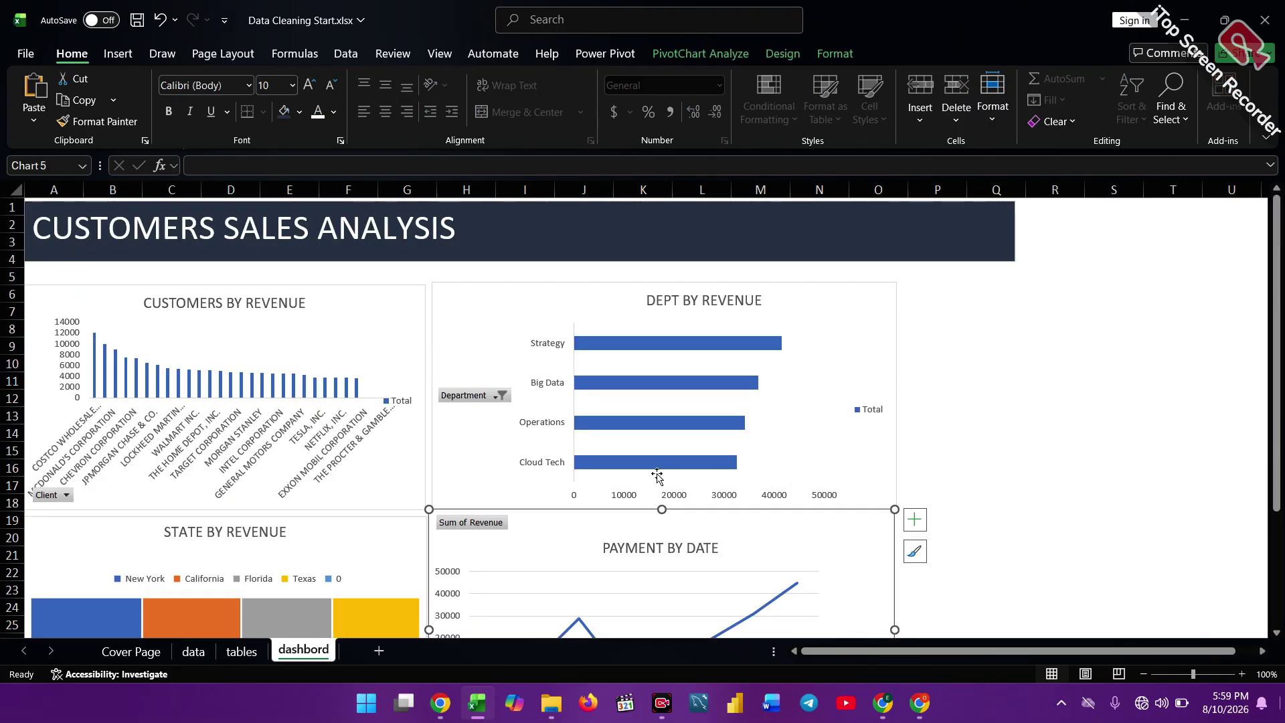
pyautogui.click(931, 311)
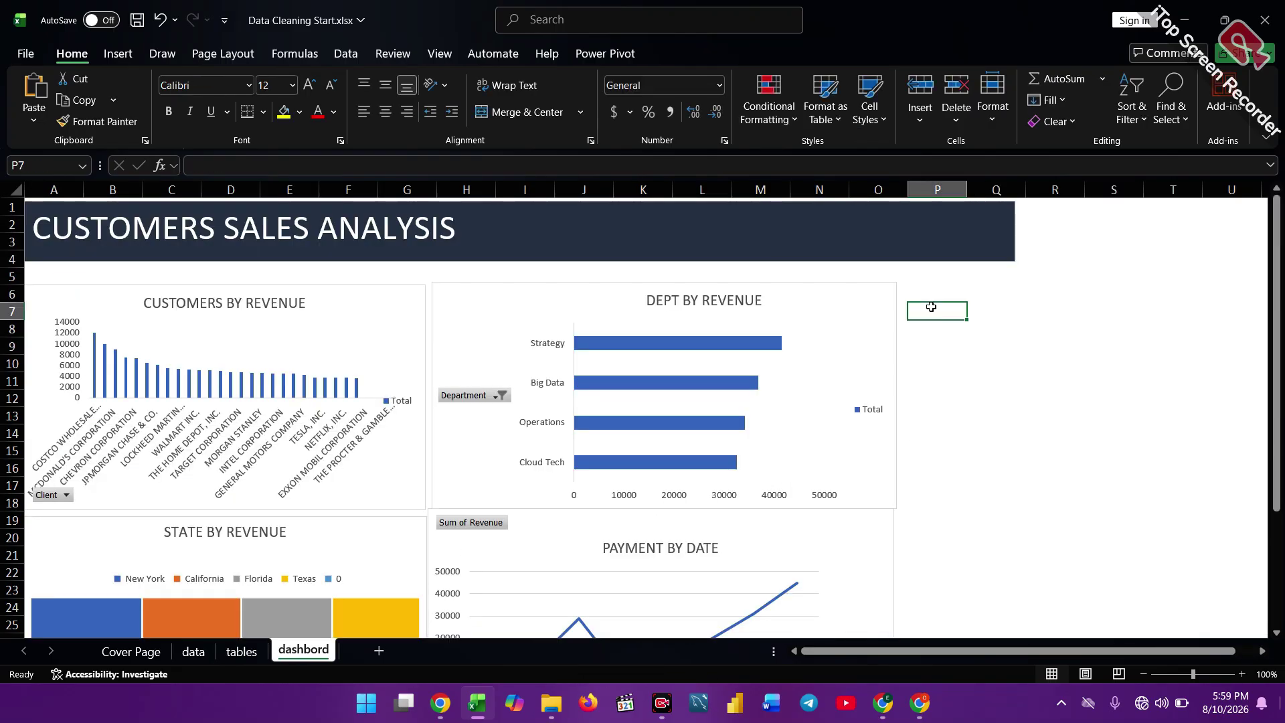
pyautogui.hotkey('ctrl', 'v')
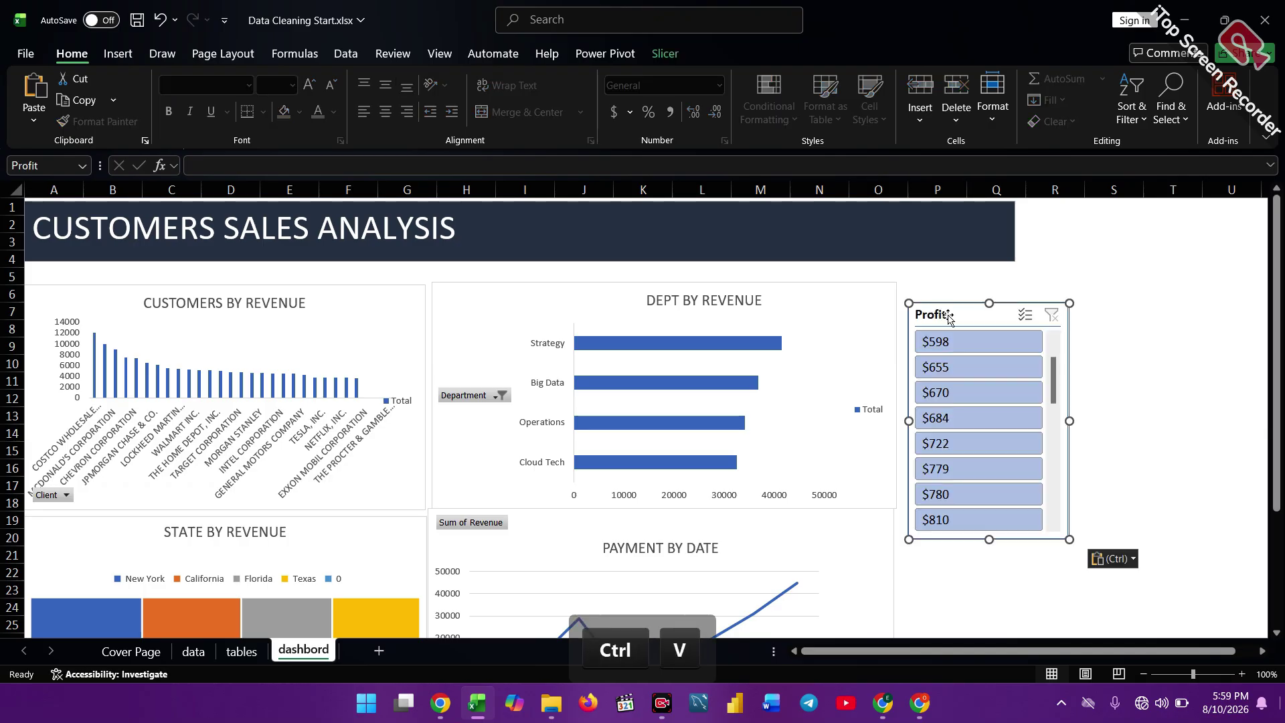
# Shorten the header banner to end at the department chart's right edge and place the Profit slicer beside it at row 1.
pyautogui.moveTo(970, 314); pyautogui.dragTo(964, 283)
pyautogui.click(961, 229)
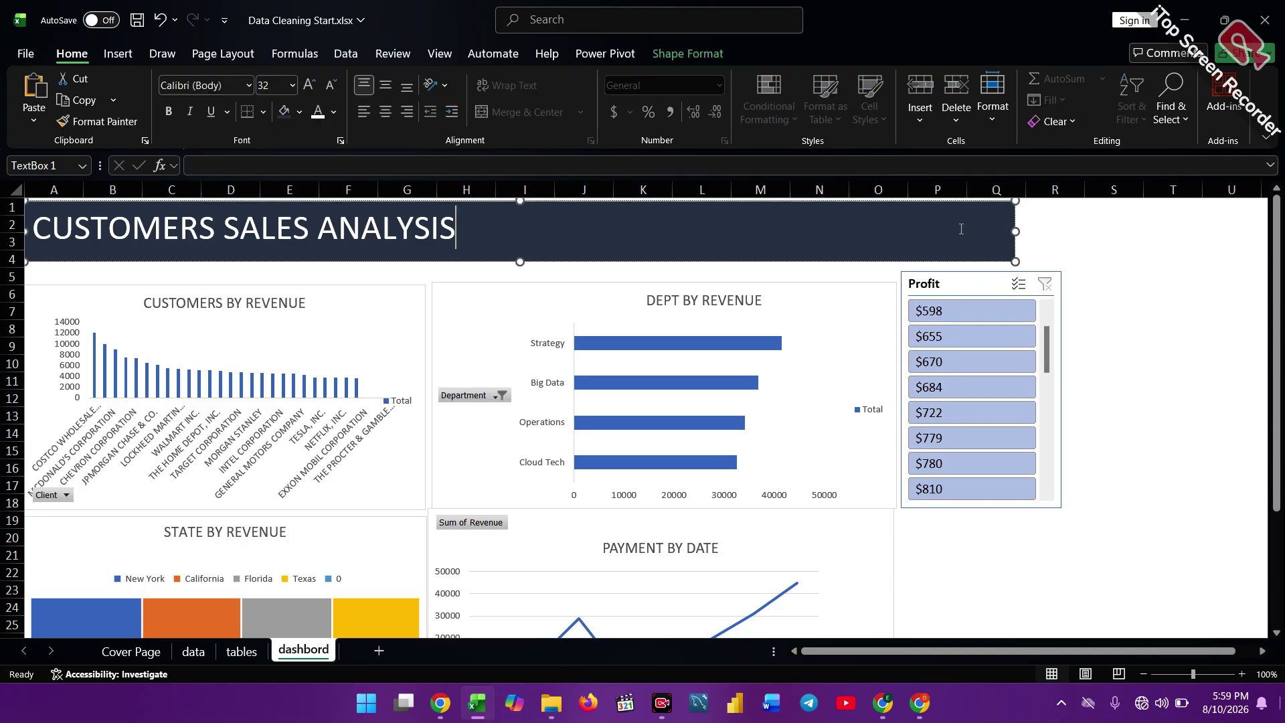
pyautogui.click(1012, 232)
pyautogui.moveTo(1011, 232); pyautogui.dragTo(890, 232)
pyautogui.moveTo(988, 280); pyautogui.dragTo(963, 215)
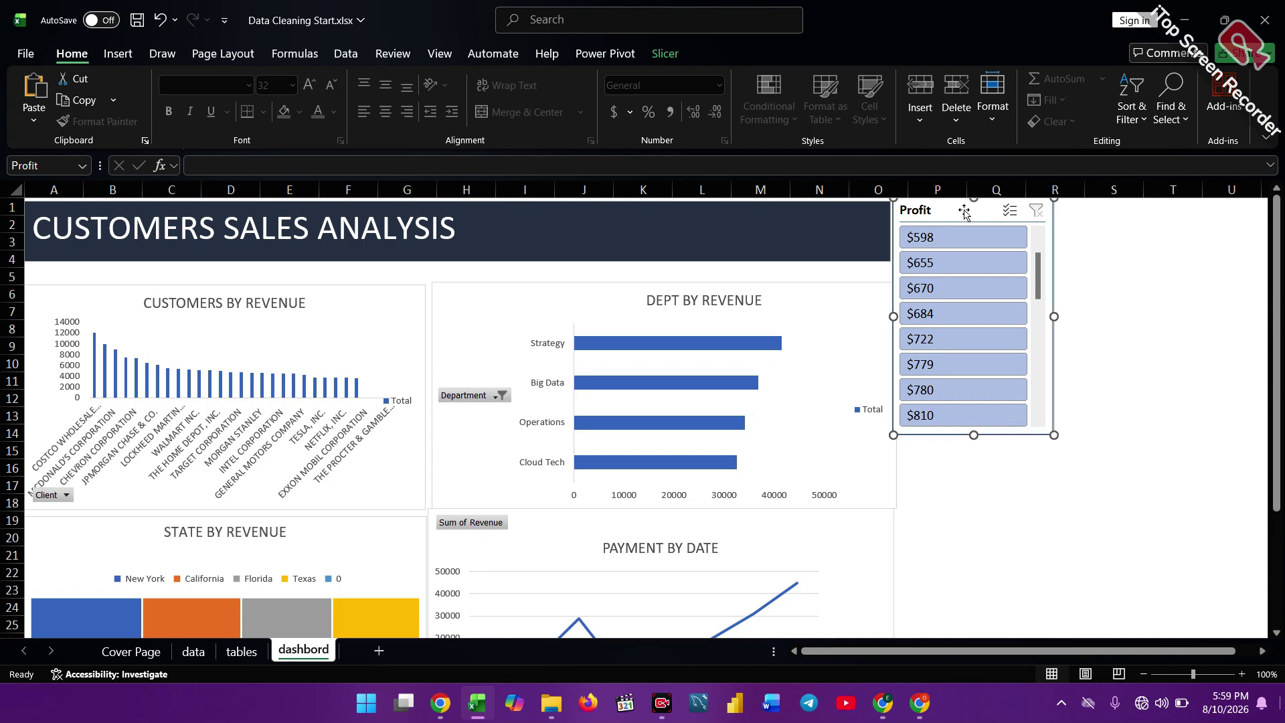
# Cut the Client slicer from the tables sheet, paste it at cell O15 of the dashbord sheet and align it directly beneath the Profit slicer.
pyautogui.click(240, 651)
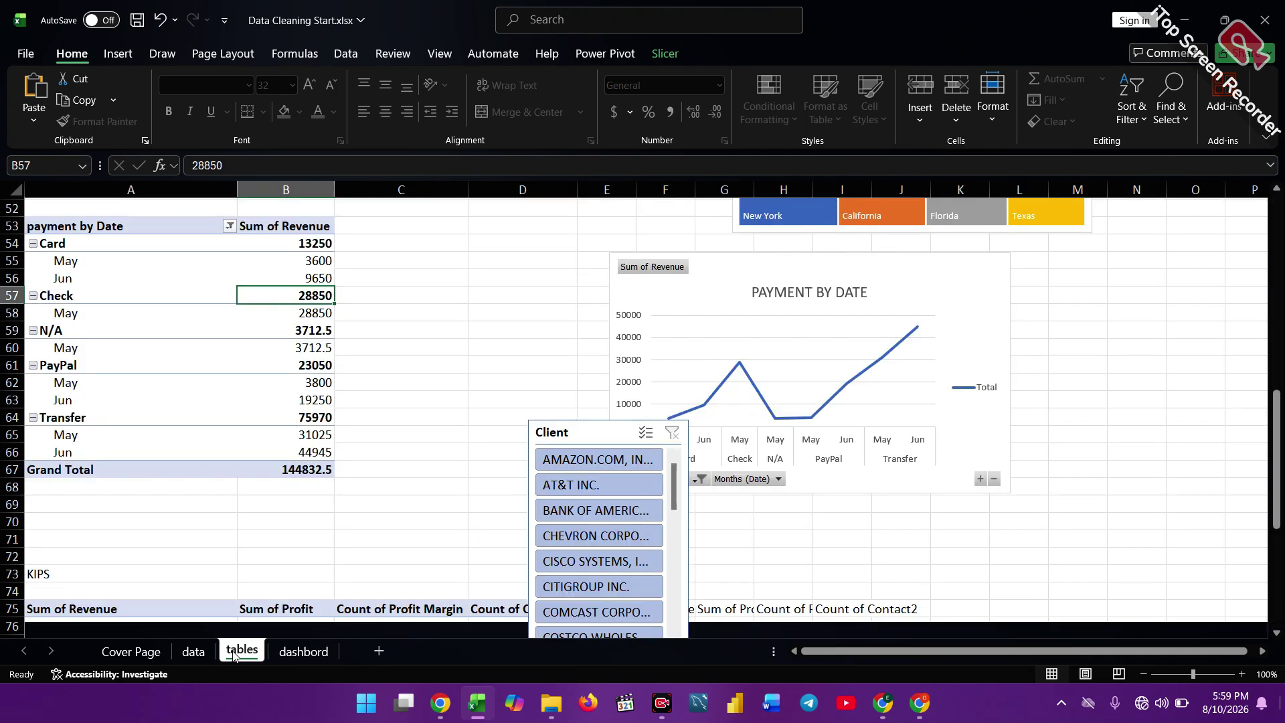
pyautogui.click(586, 437)
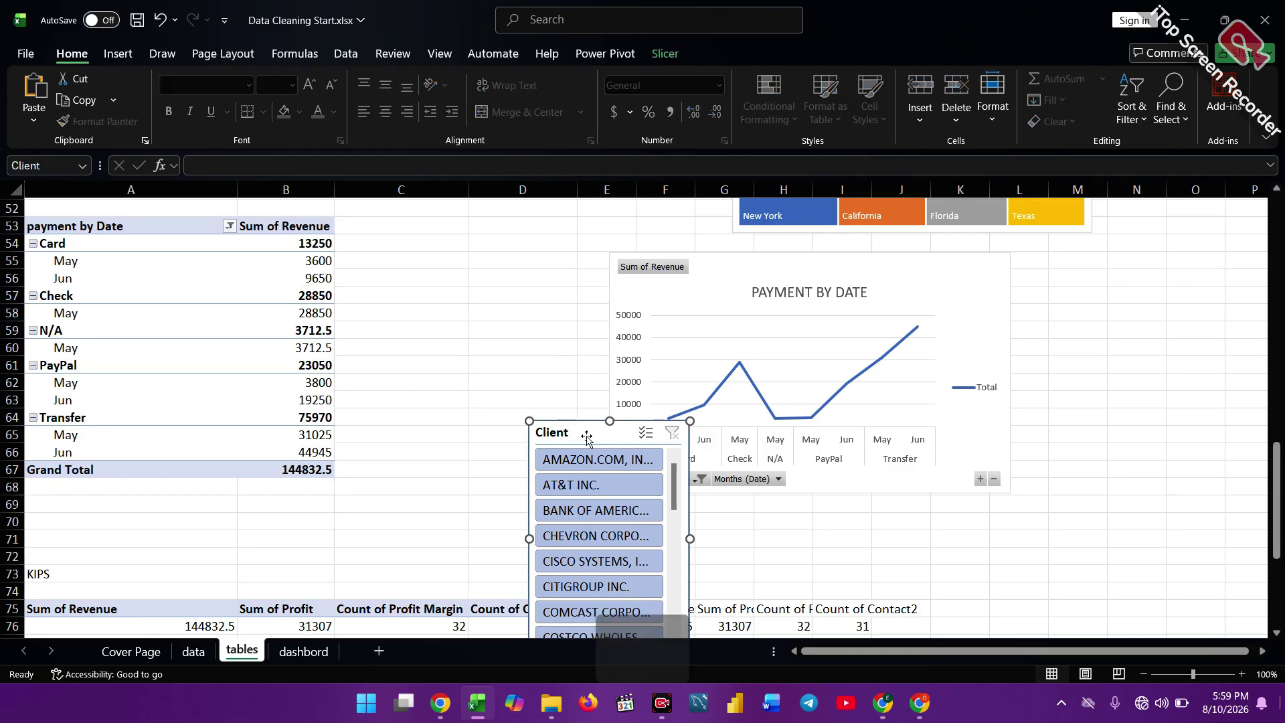
pyautogui.hotkey('ctrl', 'x')
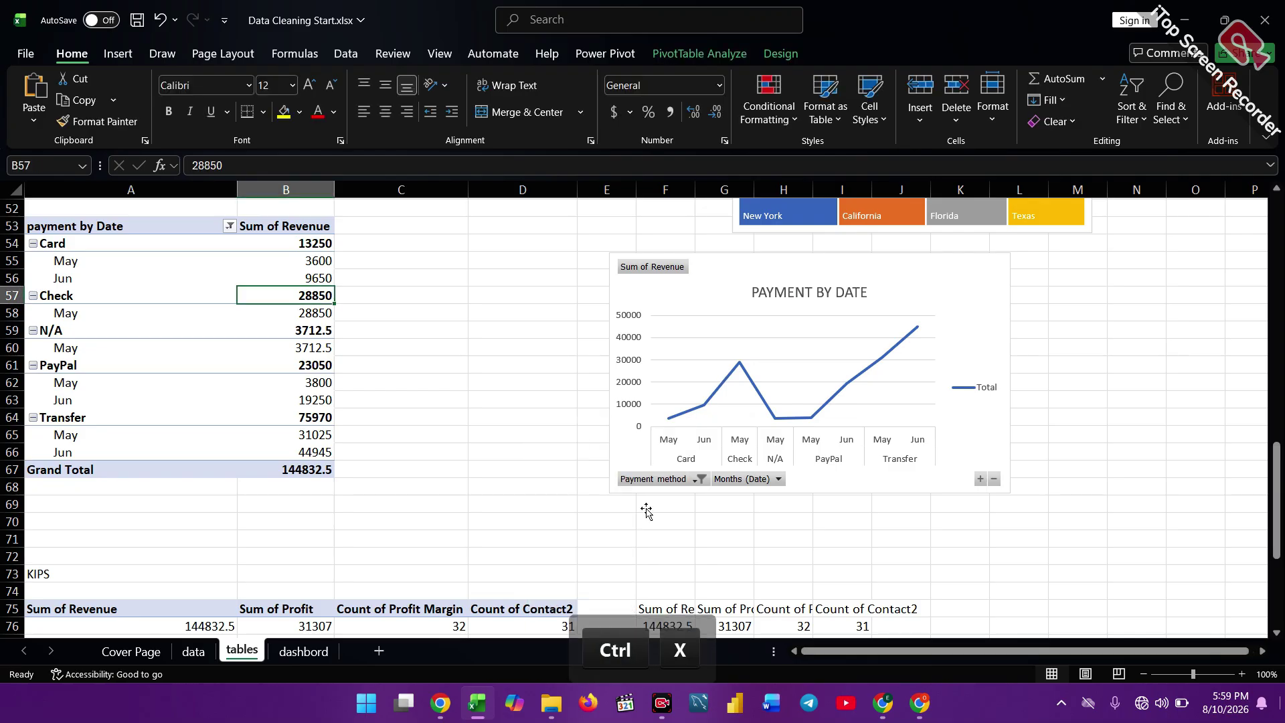
pyautogui.click(303, 651)
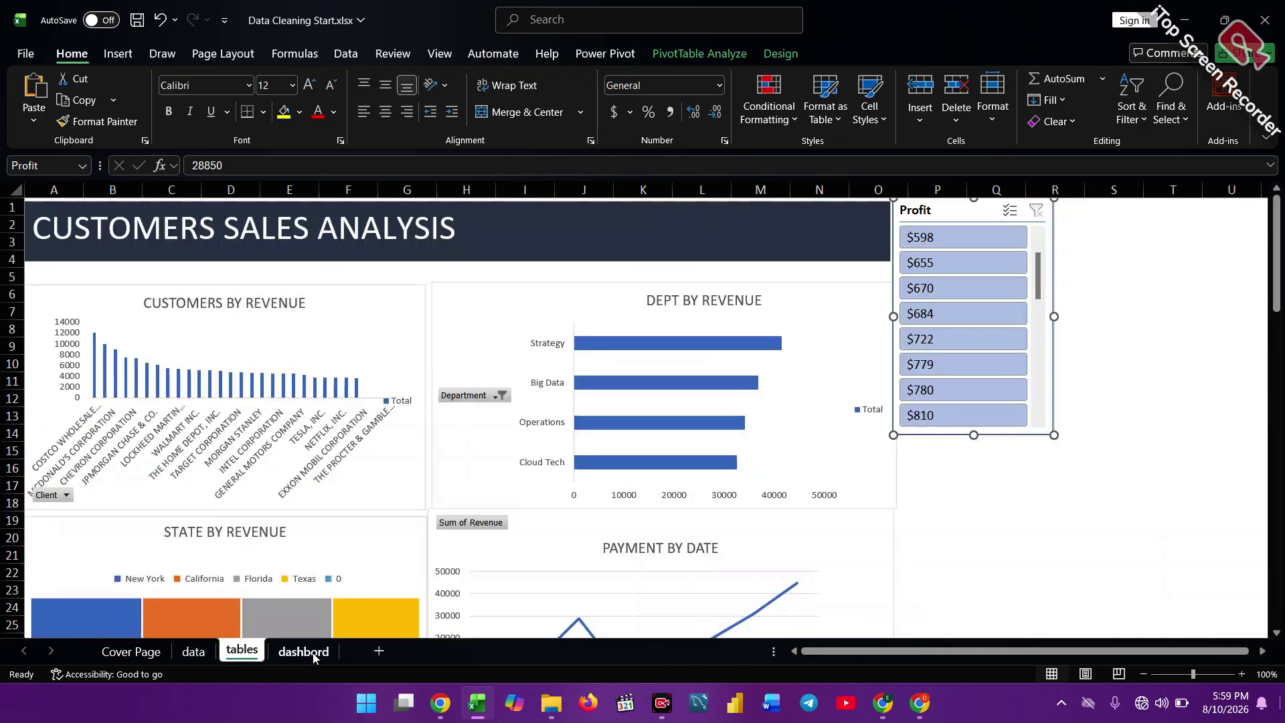
pyautogui.click(935, 495)
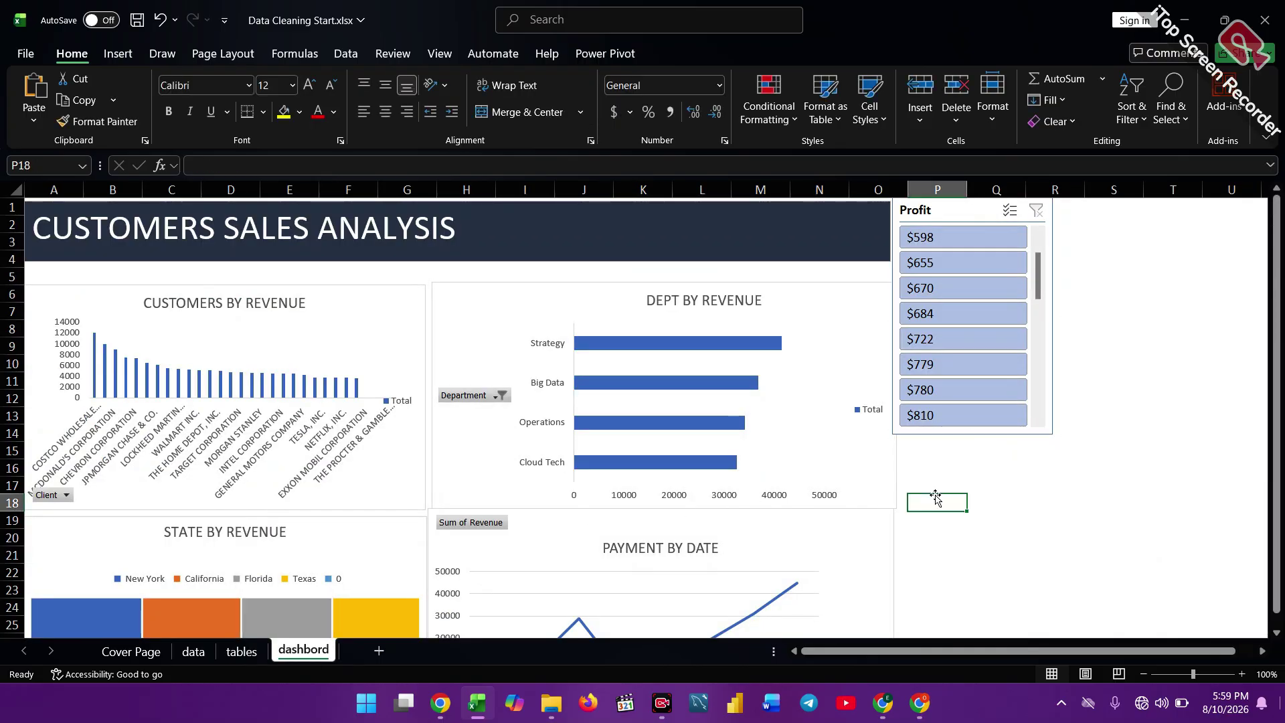
pyautogui.click(906, 450)
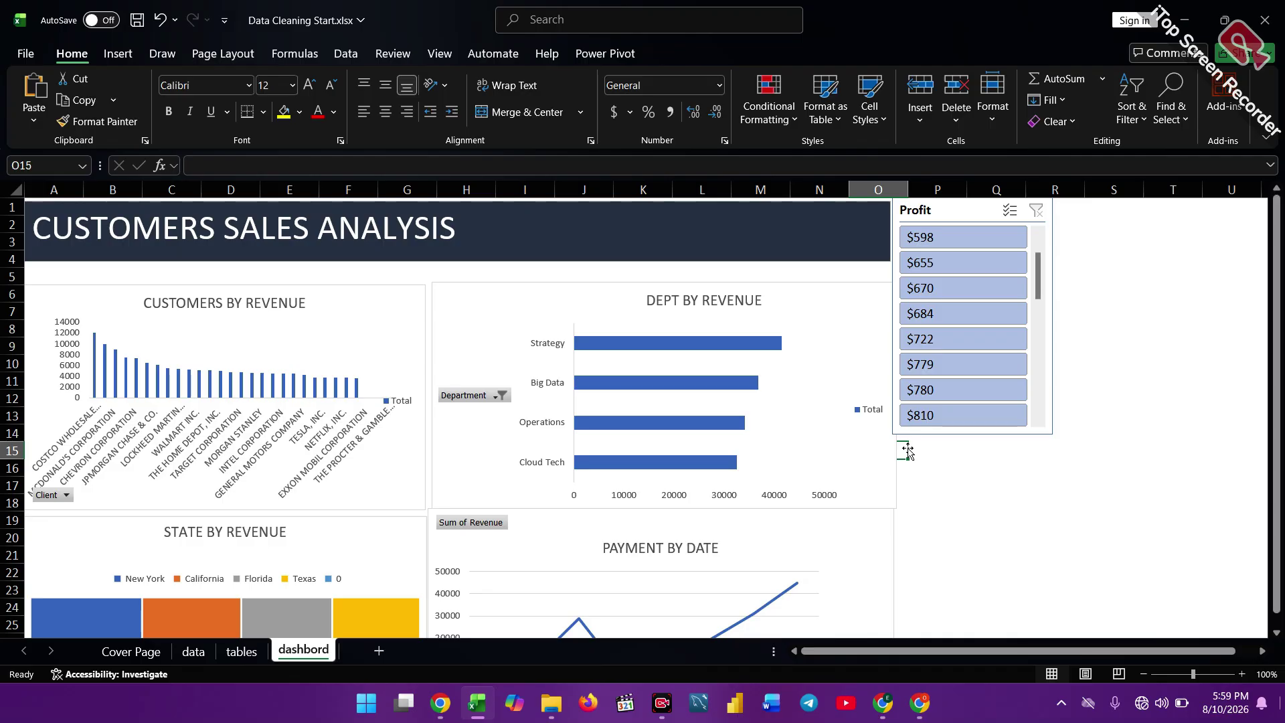
pyautogui.press('ctrl')
pyautogui.hotkey('ctrl', 'v')
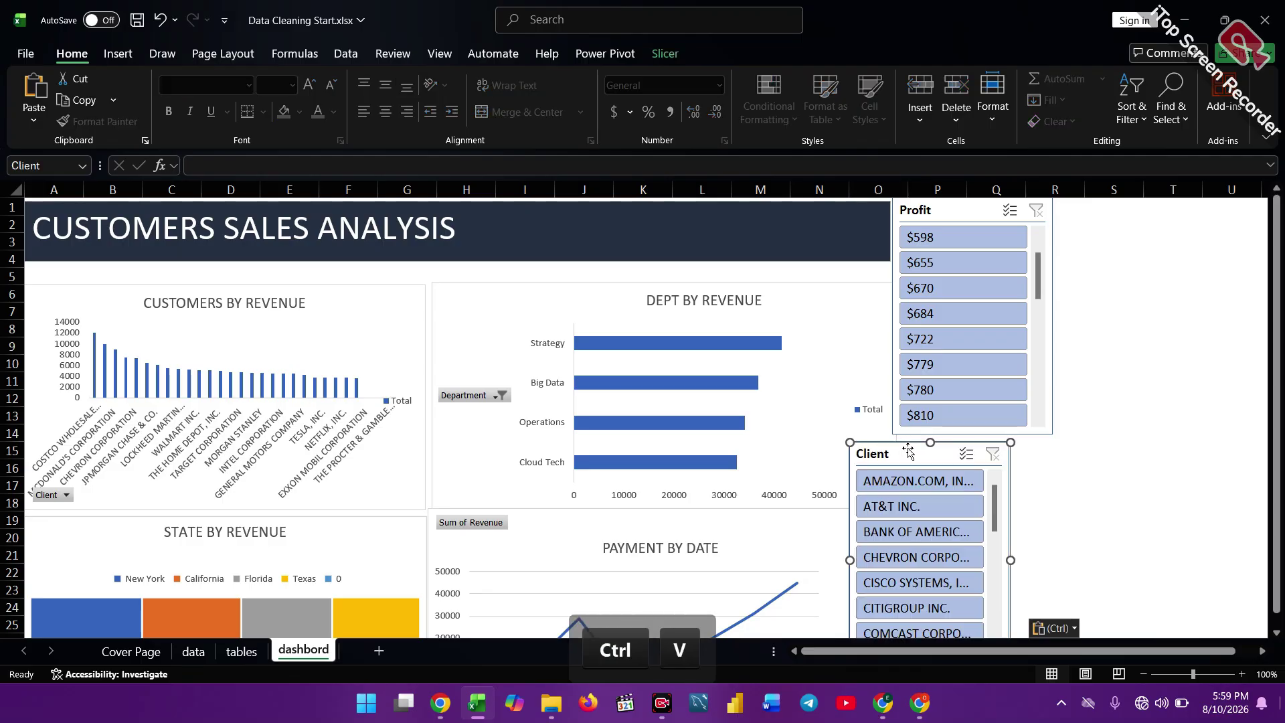
pyautogui.moveTo(935, 460); pyautogui.dragTo(983, 460)
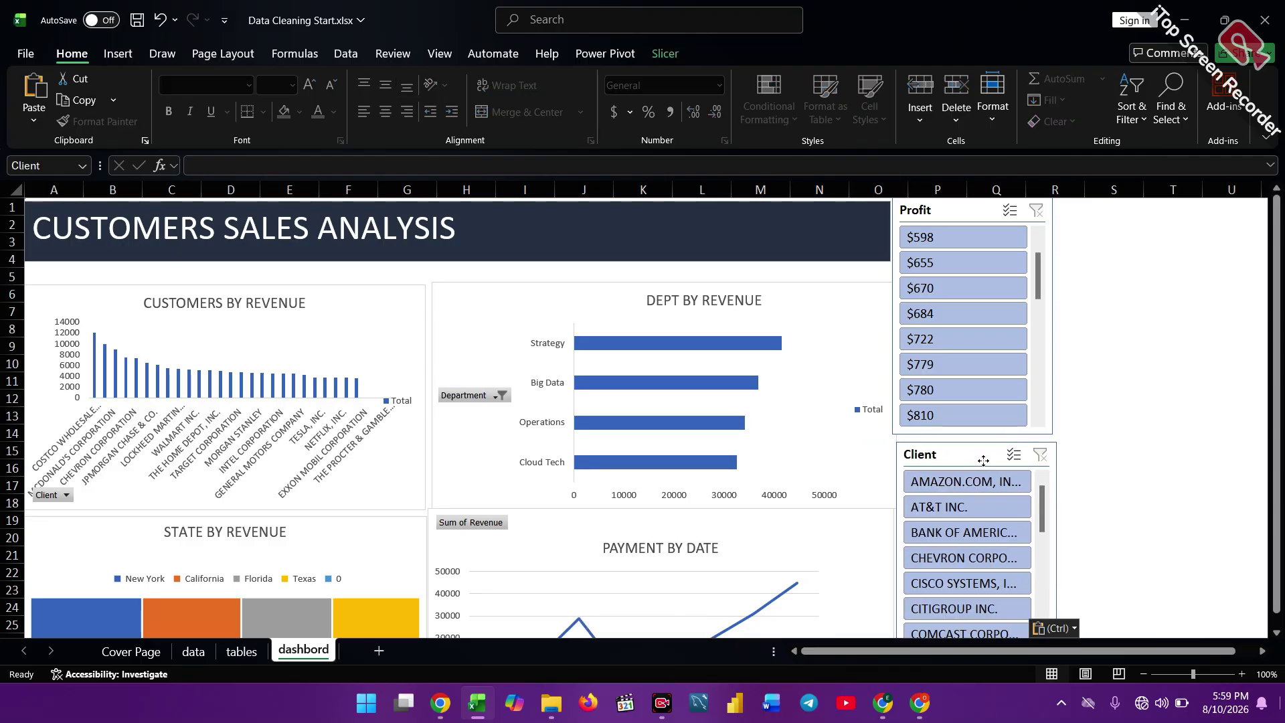
pyautogui.click(983, 460)
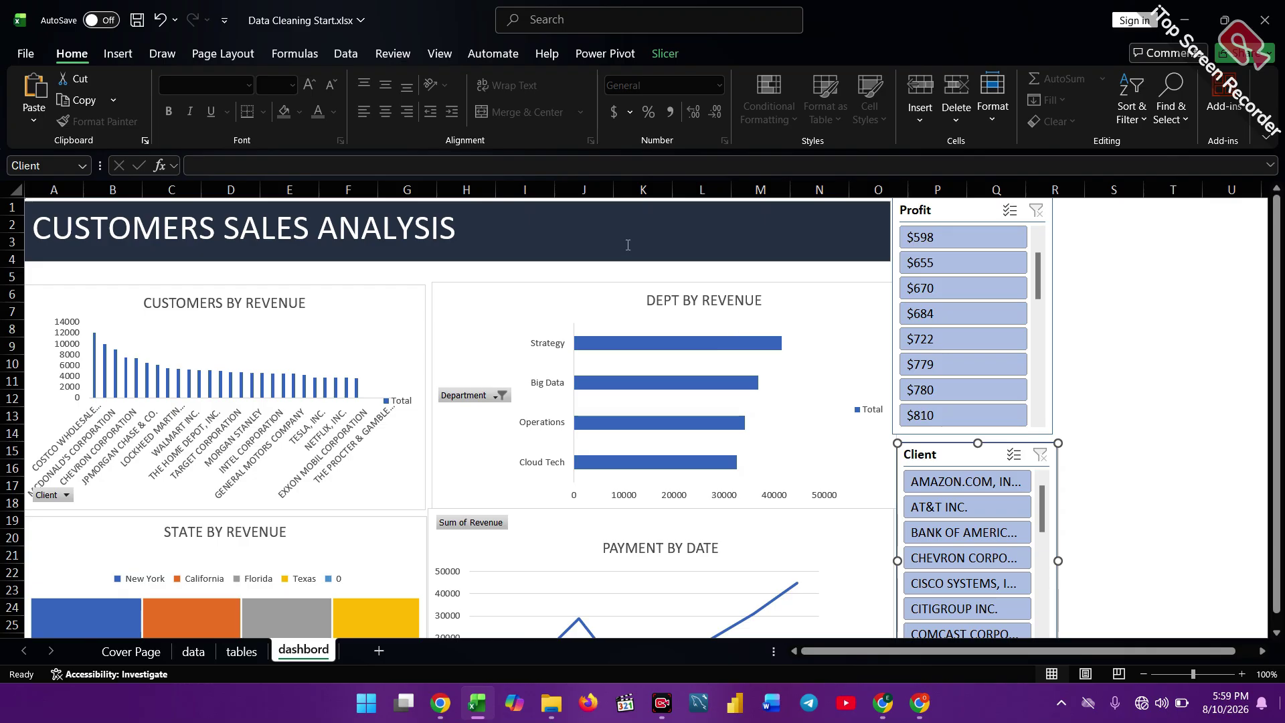
pyautogui.click(517, 228)
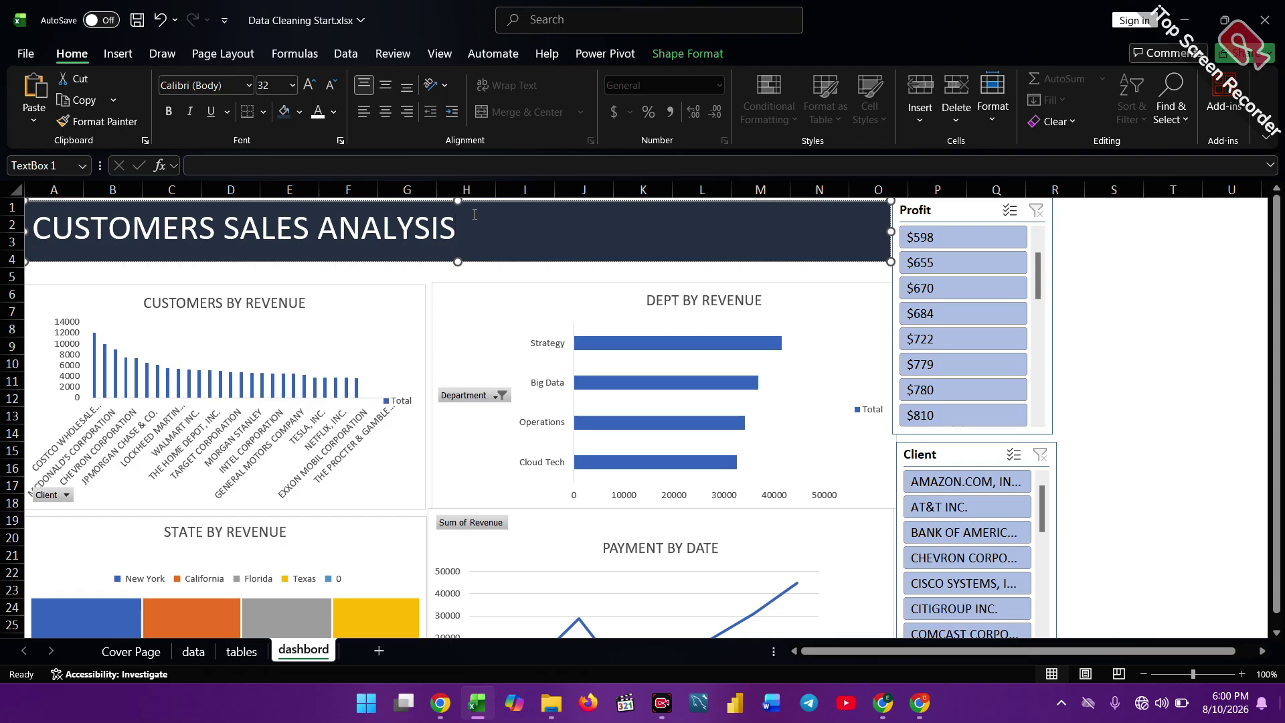
pyautogui.write('=')
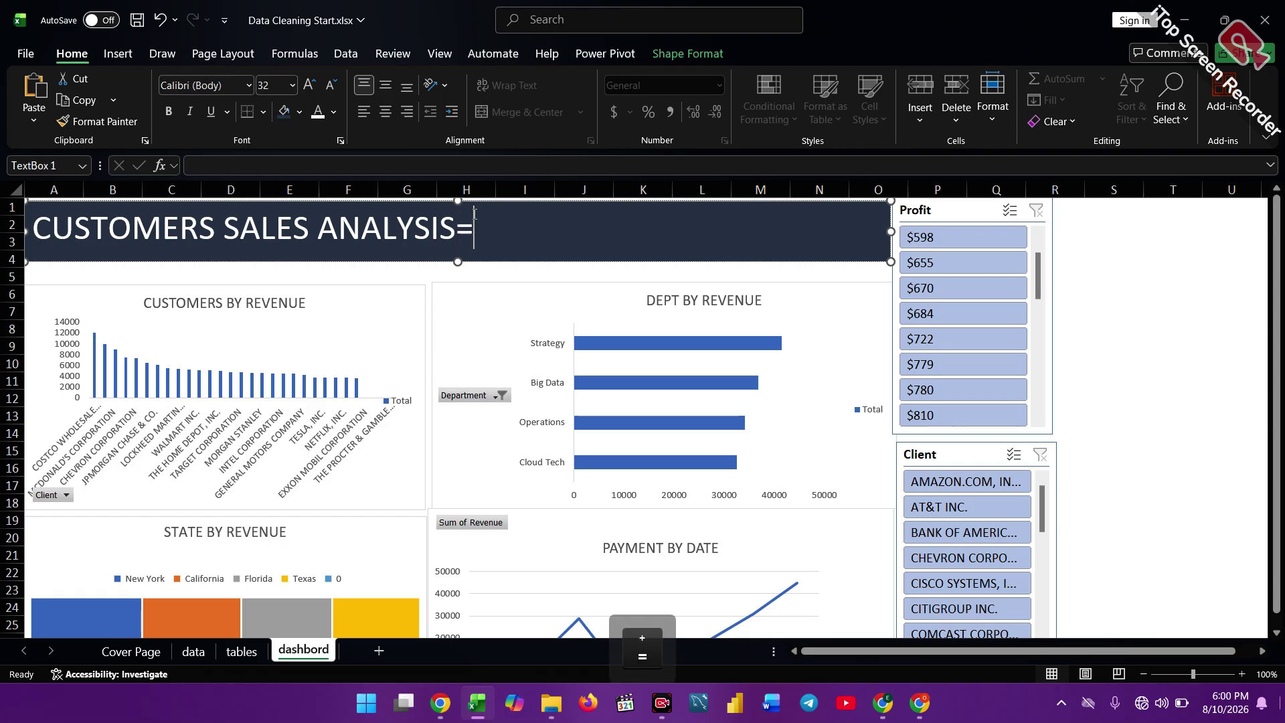
pyautogui.press('BackSpace')
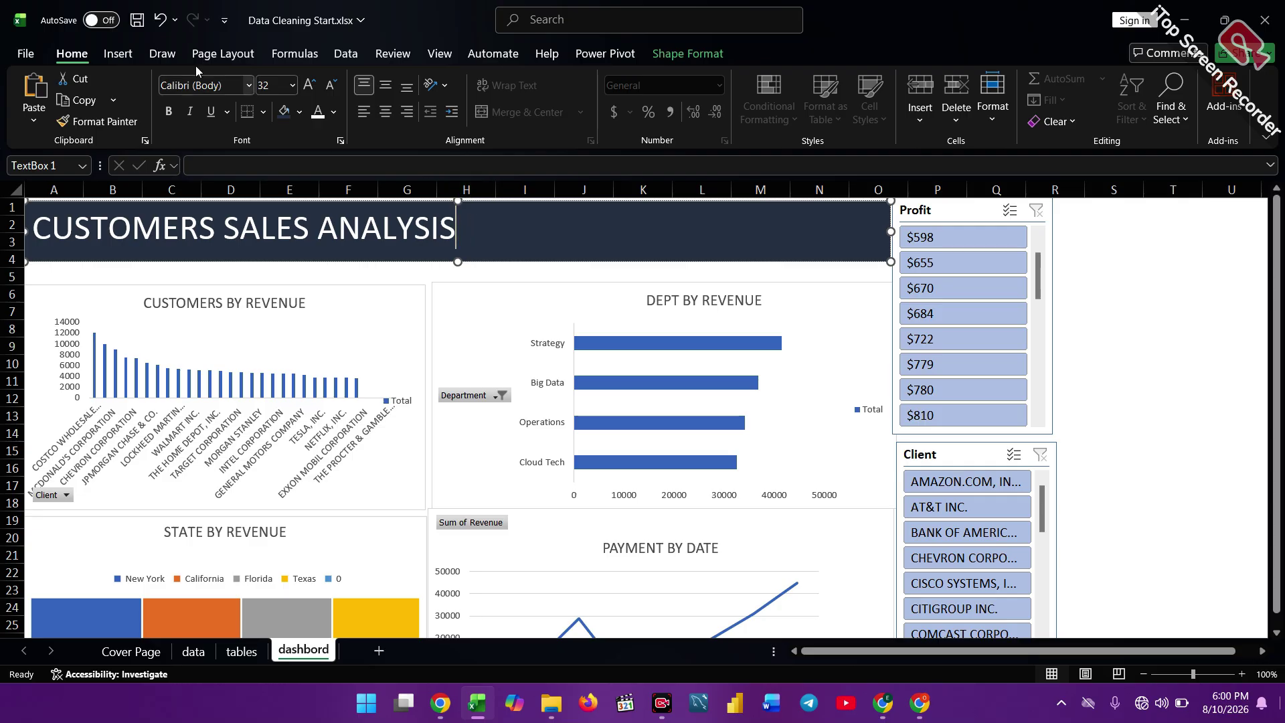
# Draw a rectangle about 0.46" high and 1.21" wide on the header banner, just after the CUSTOMERS SALES ANALYSIS title.
pyautogui.click(119, 55)
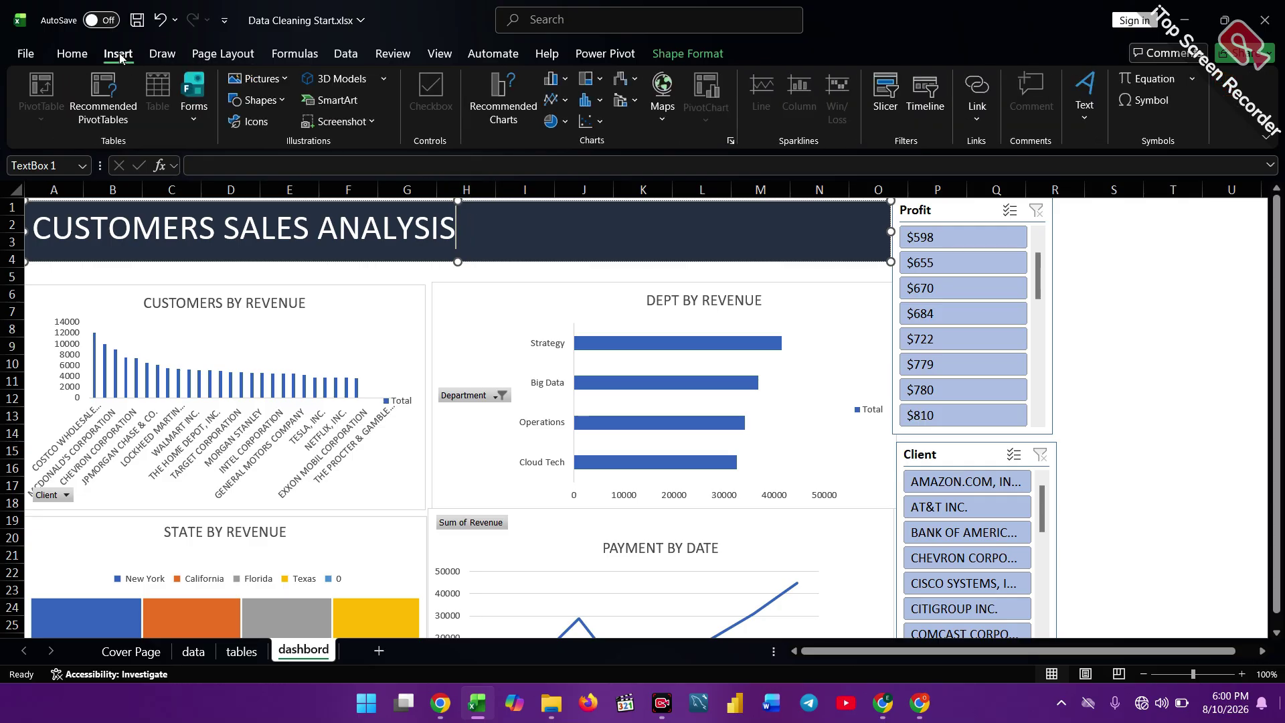
pyautogui.click(282, 99)
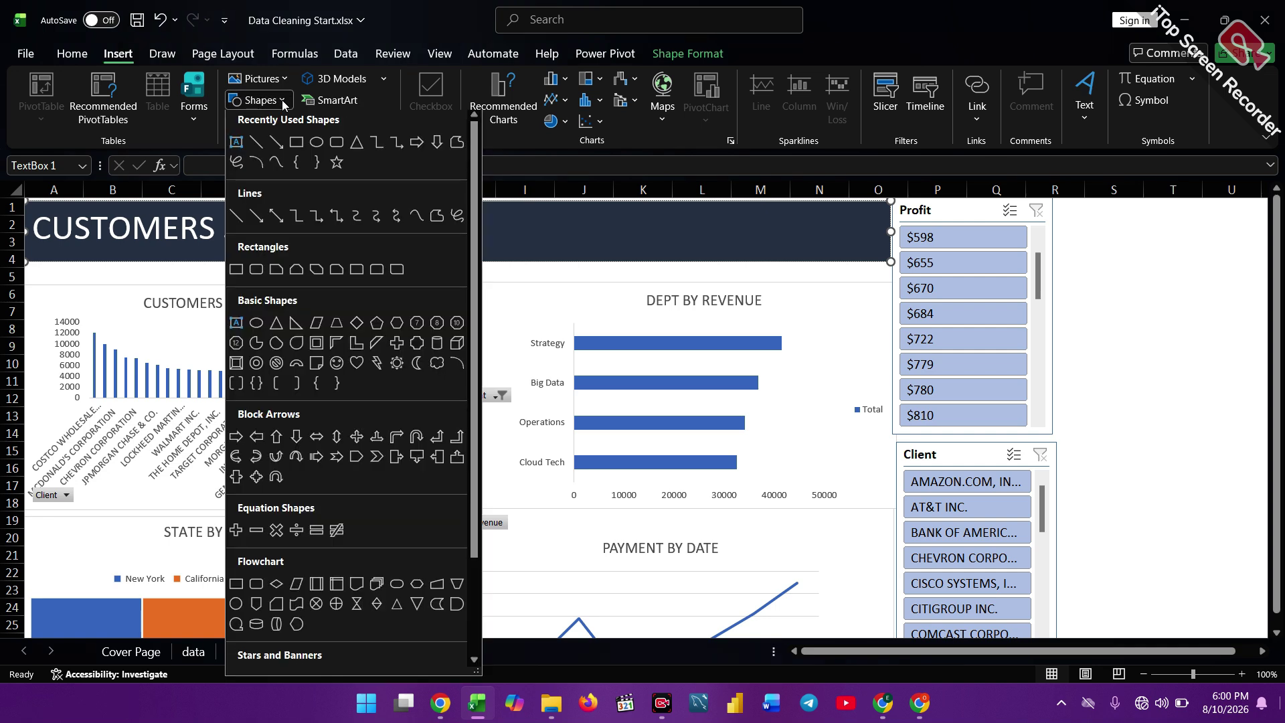
pyautogui.click(295, 147)
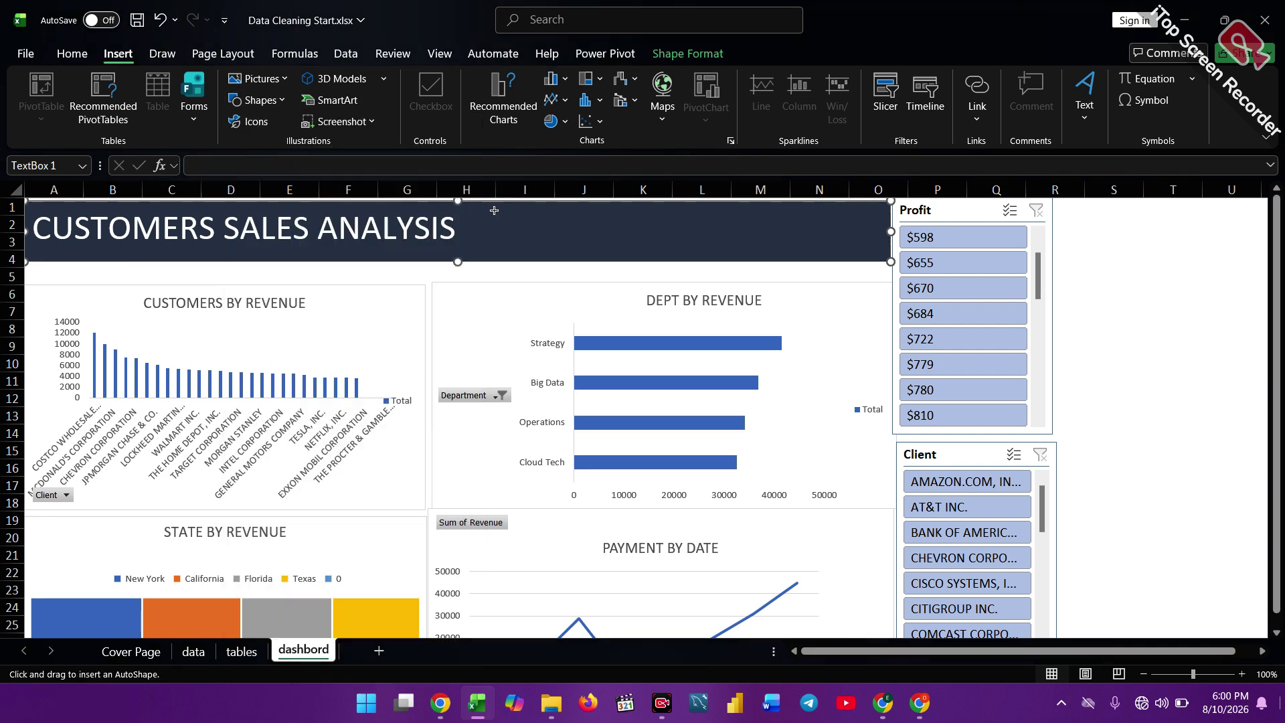
pyautogui.moveTo(475, 219)
pyautogui.mouseDown()
pyautogui.moveTo(520, 249)
pyautogui.moveTo(570, 252)
pyautogui.mouseUp()
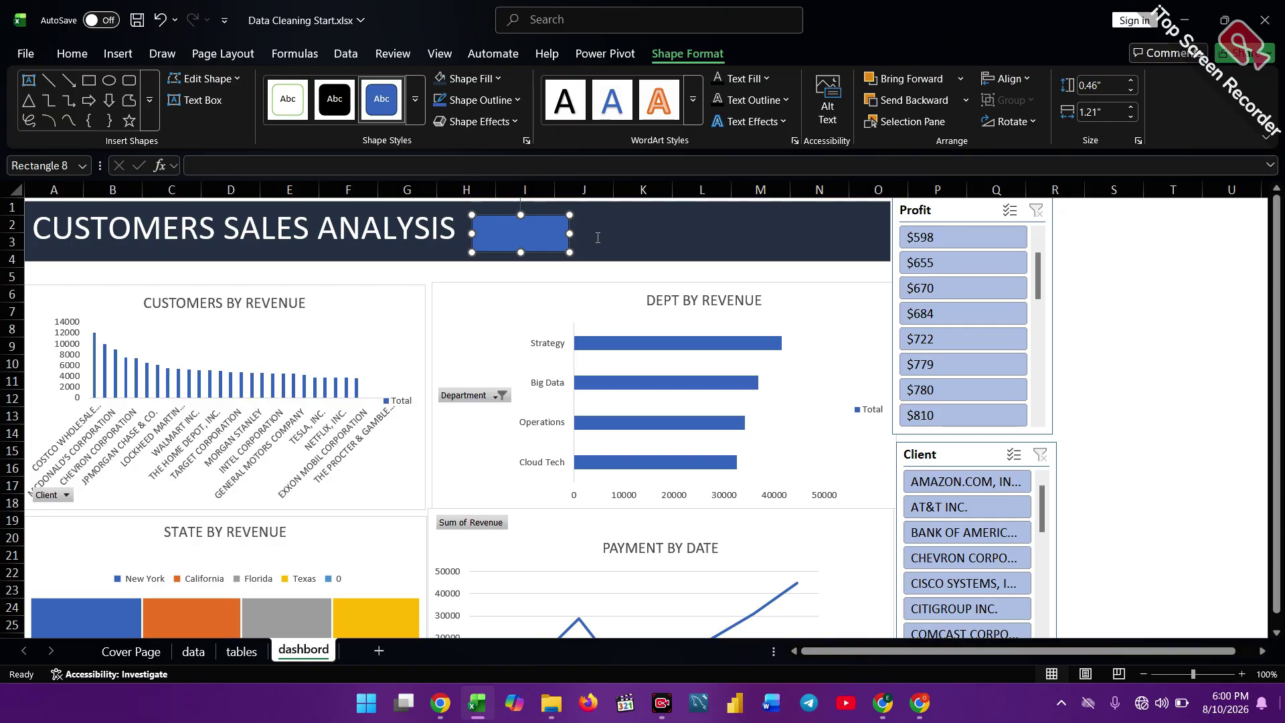
# Duplicate the header rectangle three times and arrange the four rectangles in an evenly spaced row across the banner.
pyautogui.press('ctrl')
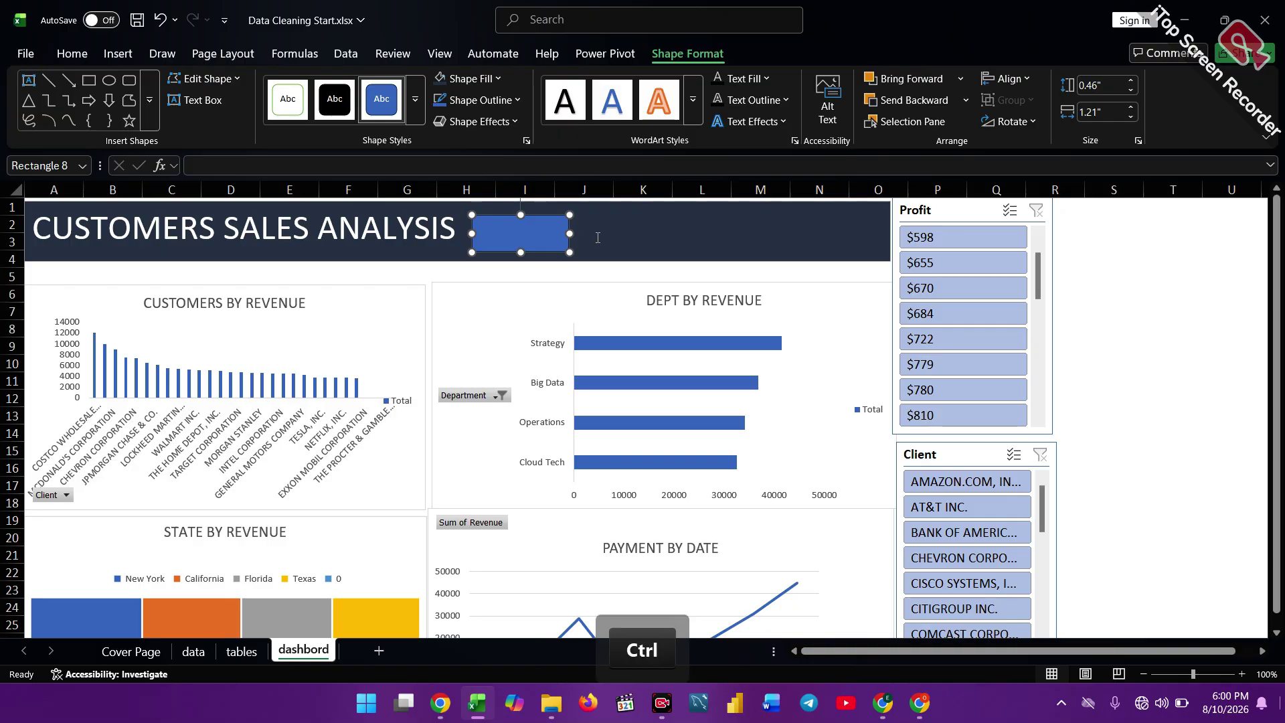
pyautogui.hotkey('ctrl', 'c')
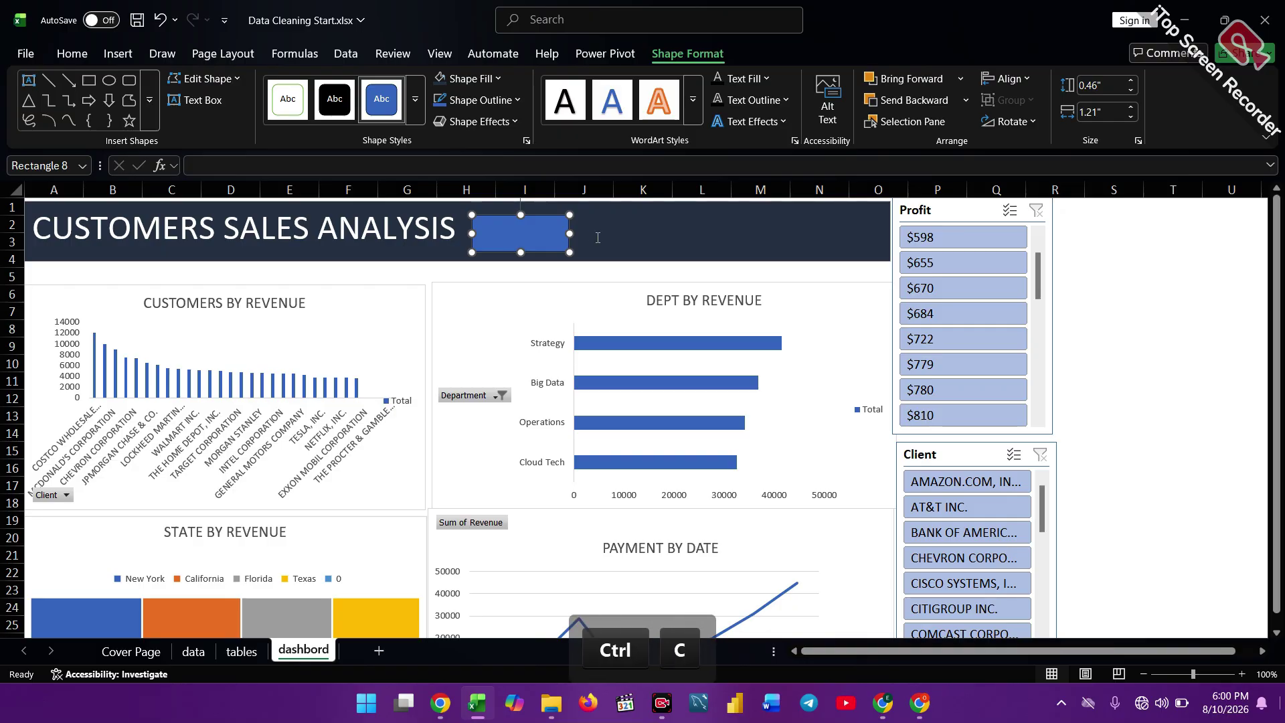
pyautogui.hotkey('ctrl', 'v')
pyautogui.hotkey('ctrl', 'v')
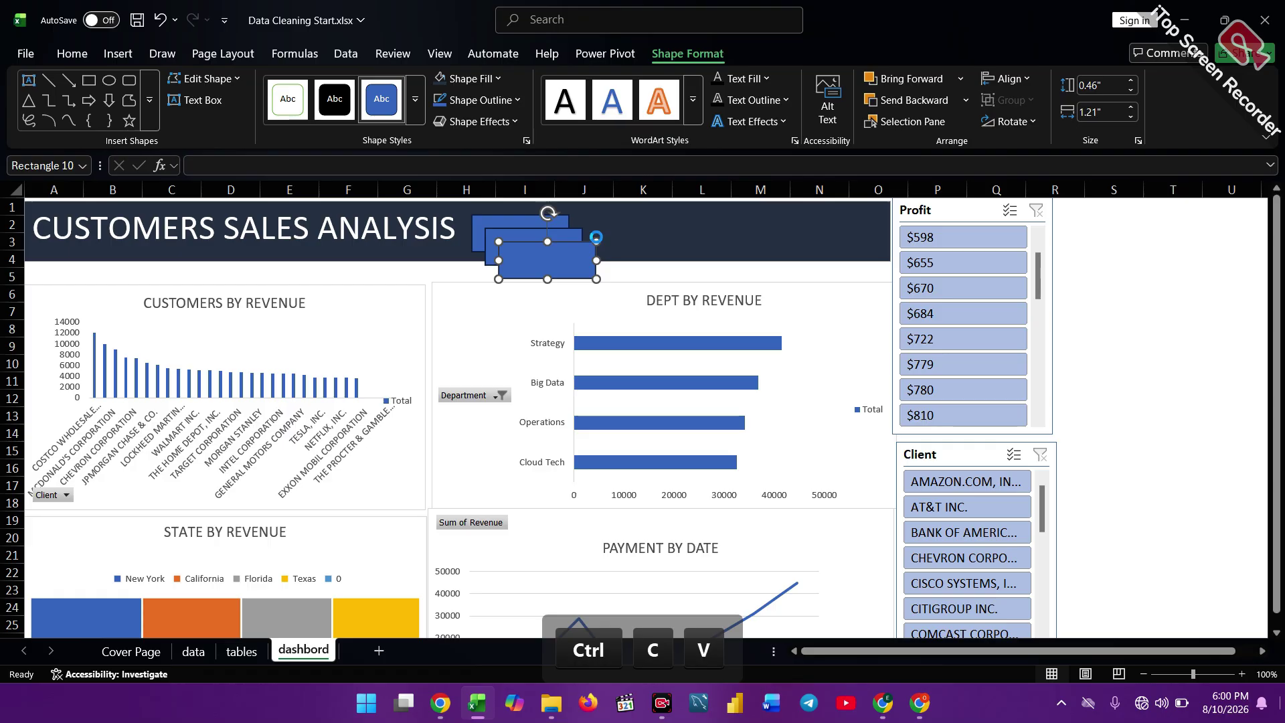
pyautogui.hotkey('ctrl', 'v')
pyautogui.moveTo(582, 275); pyautogui.dragTo(859, 234)
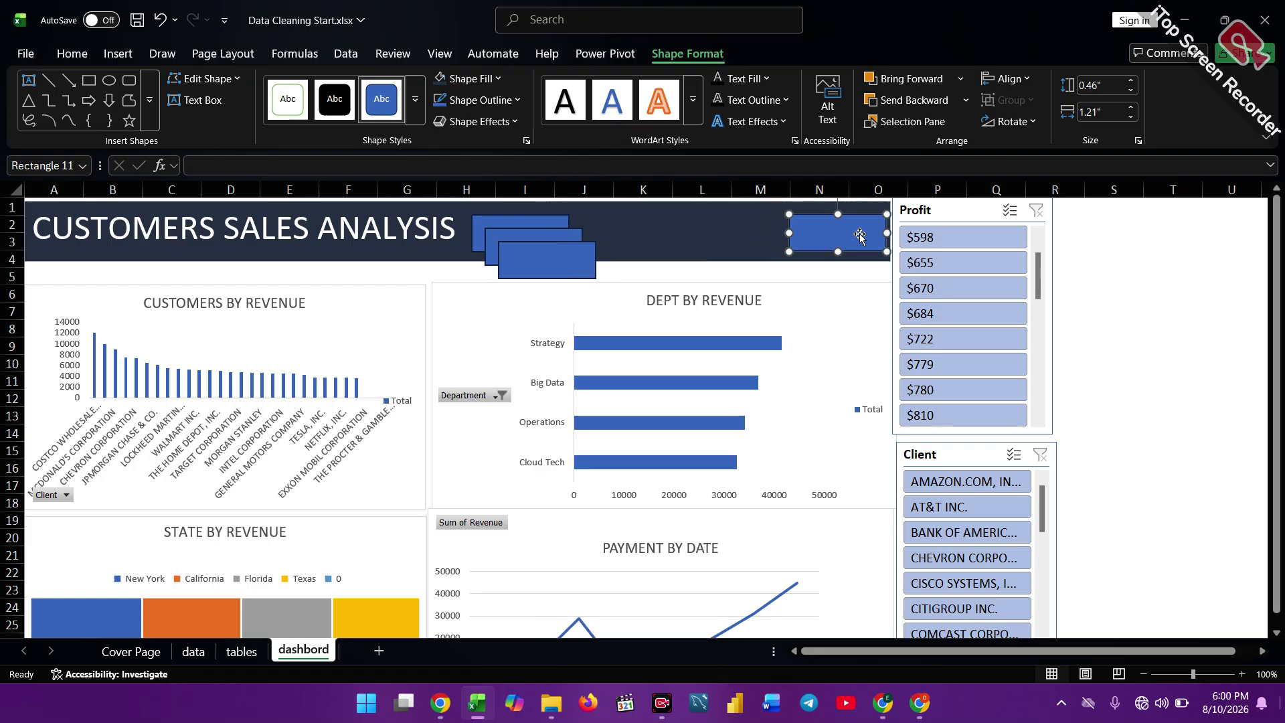
pyautogui.moveTo(573, 262); pyautogui.dragTo(763, 236)
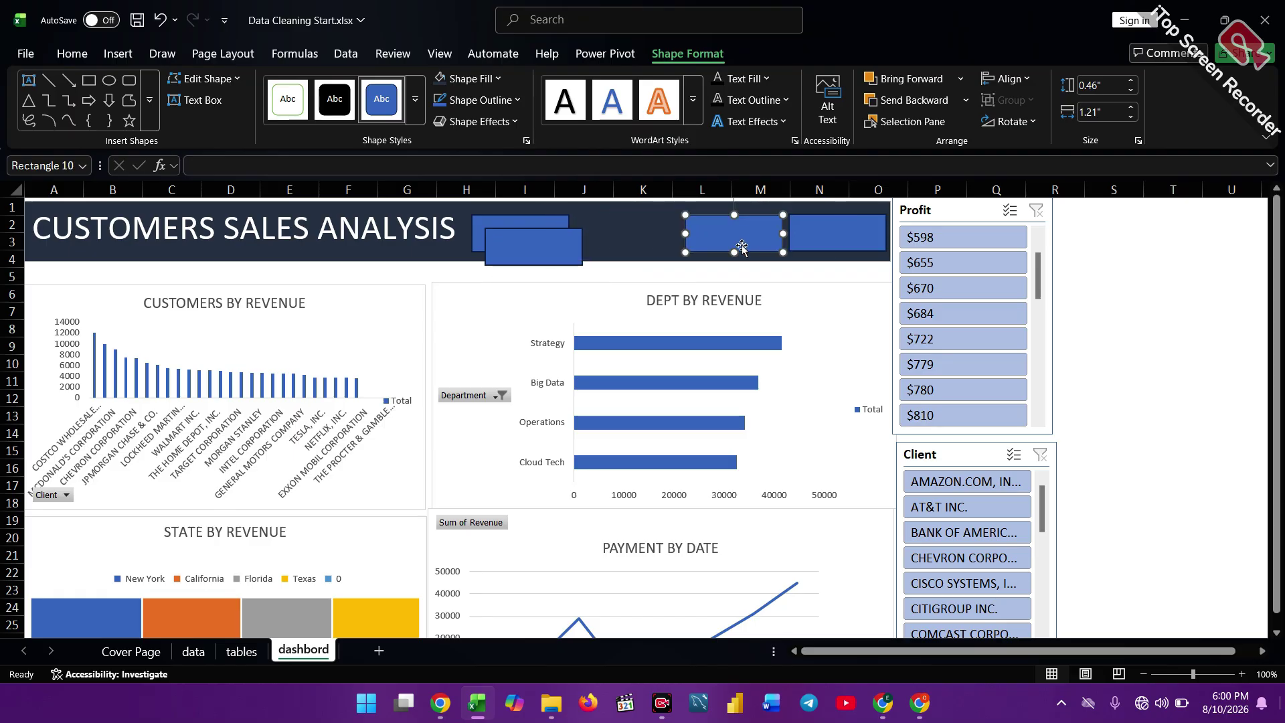
pyautogui.moveTo(560, 247); pyautogui.dragTo(654, 233)
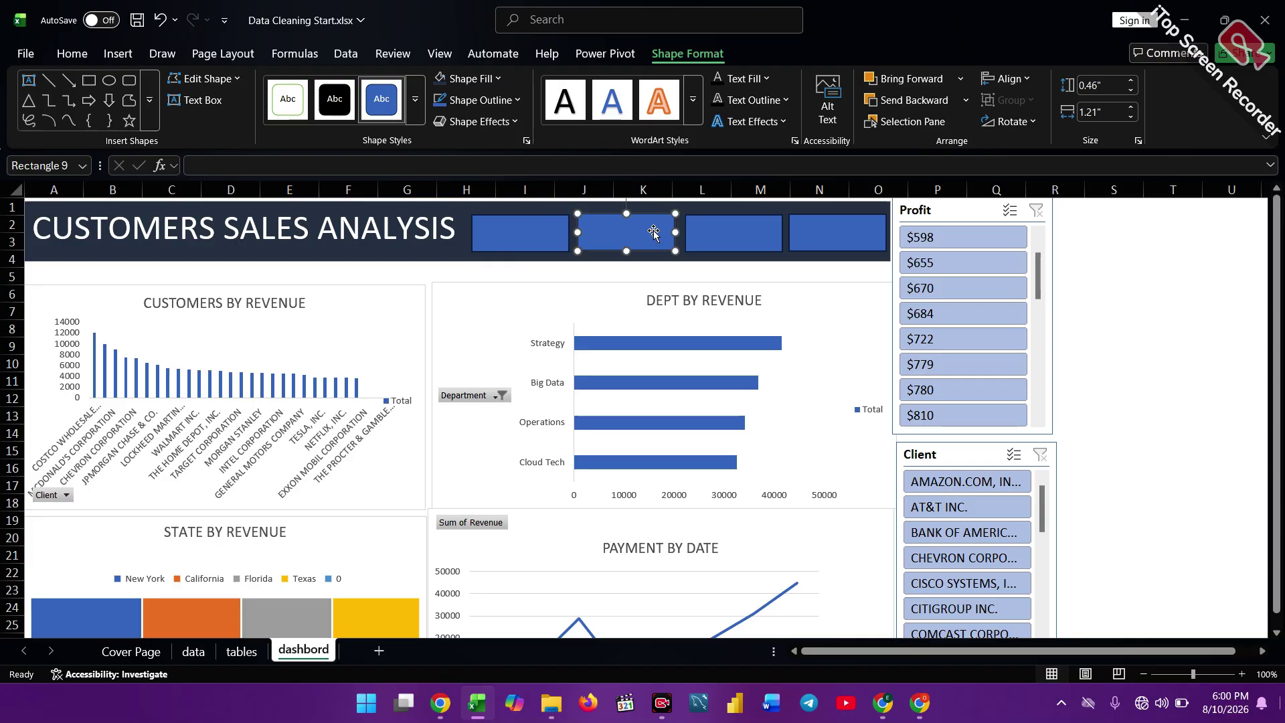
# Try to link the first header rectangle to the Sum of Revenue value in cell F76 of the tables sheet.
pyautogui.click(497, 230)
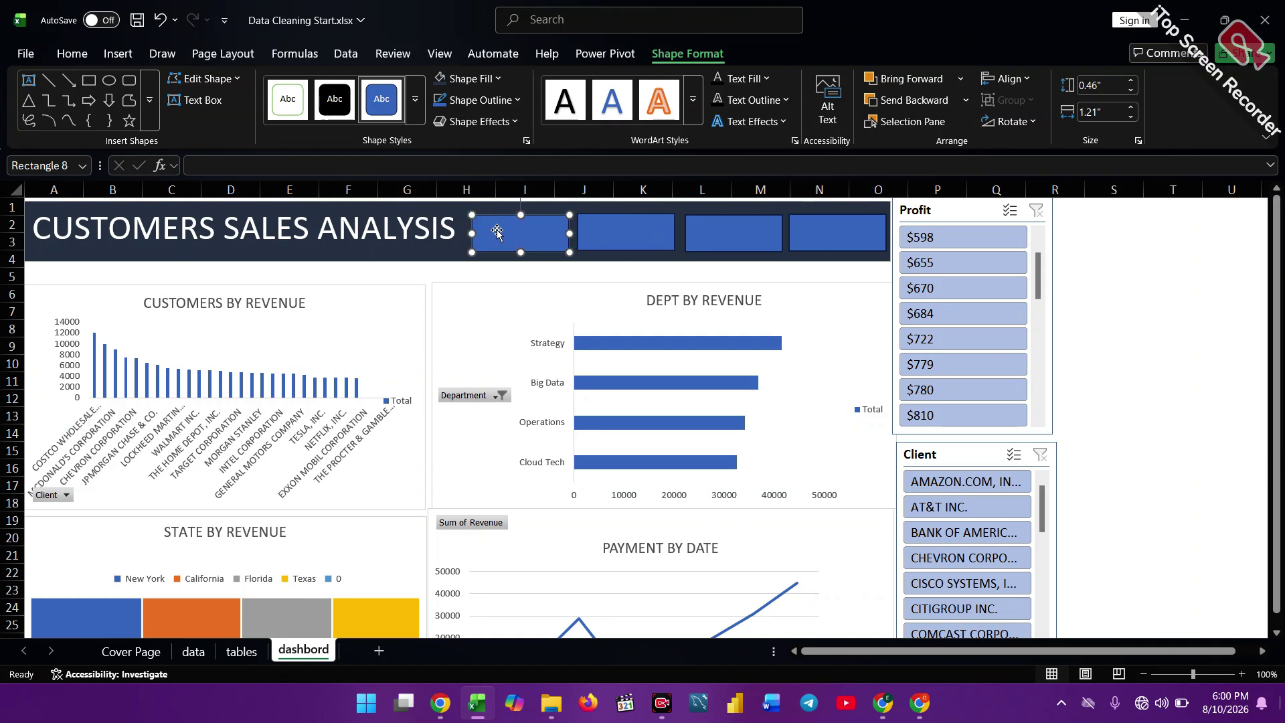
pyautogui.write('=')
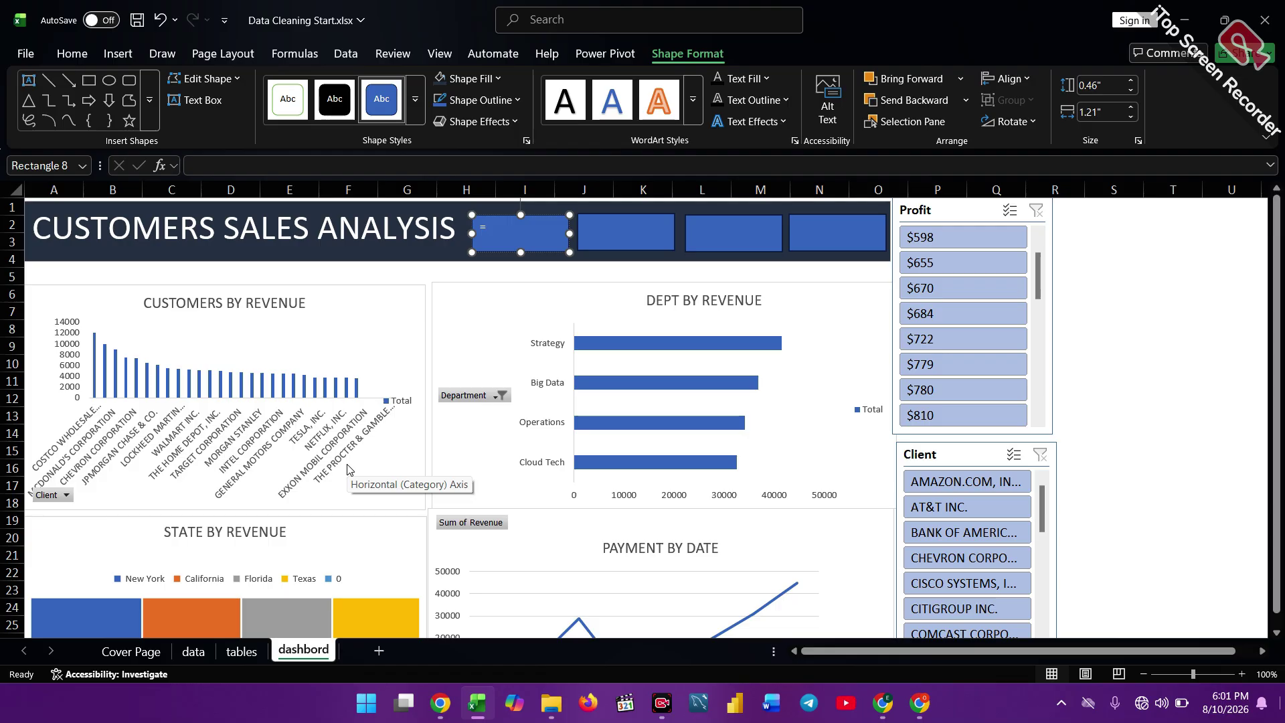
pyautogui.click(241, 654)
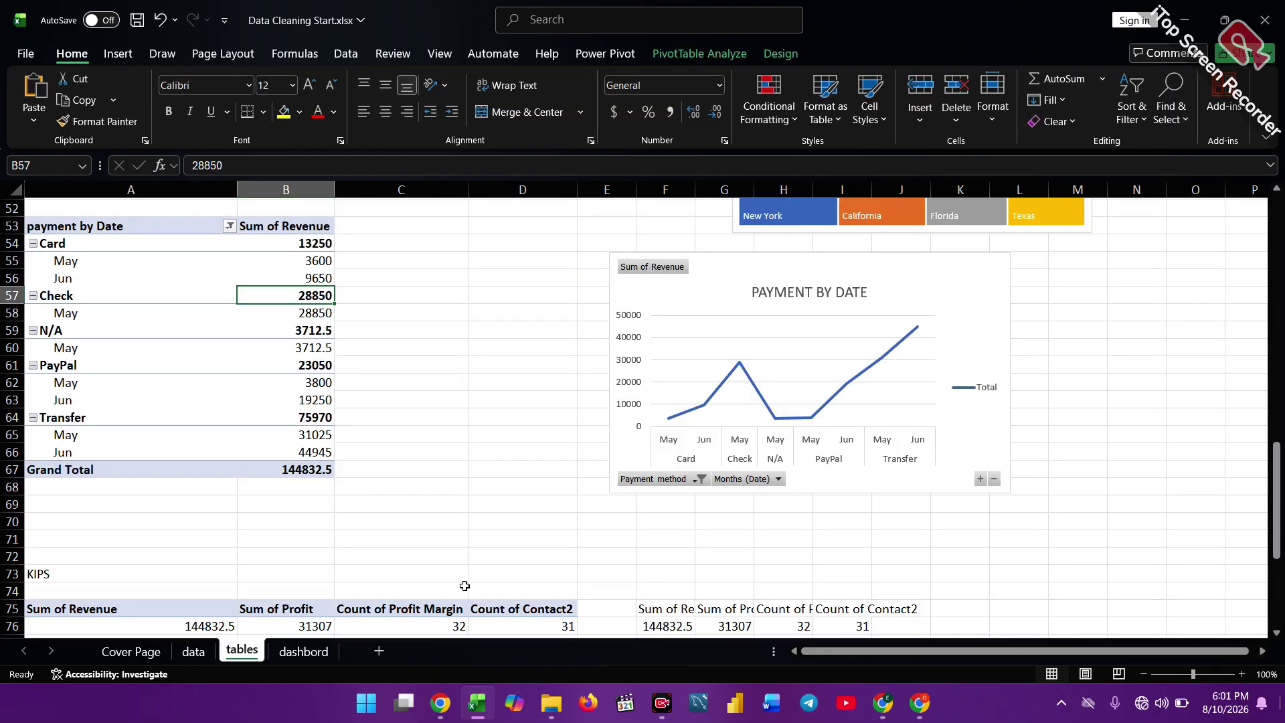
pyautogui.scroll(-6, 465, 586)
pyautogui.scroll(5, 464, 586)
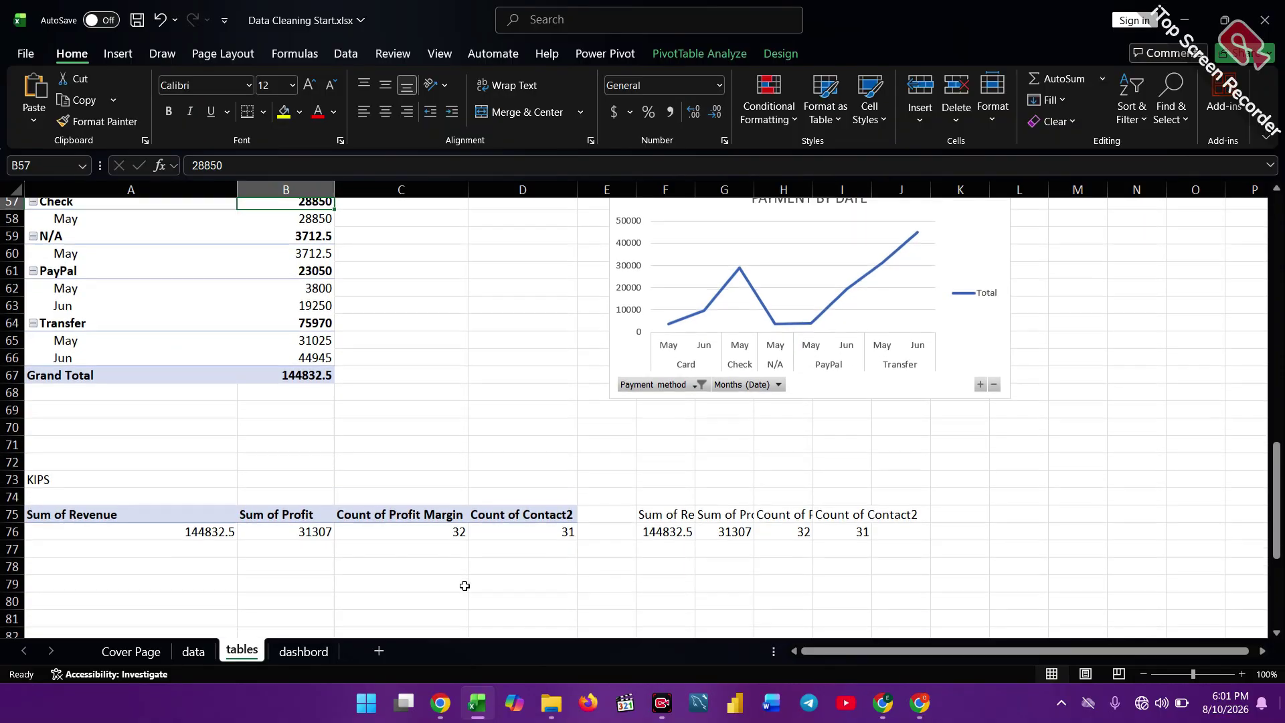
pyautogui.scroll(-1, 464, 586)
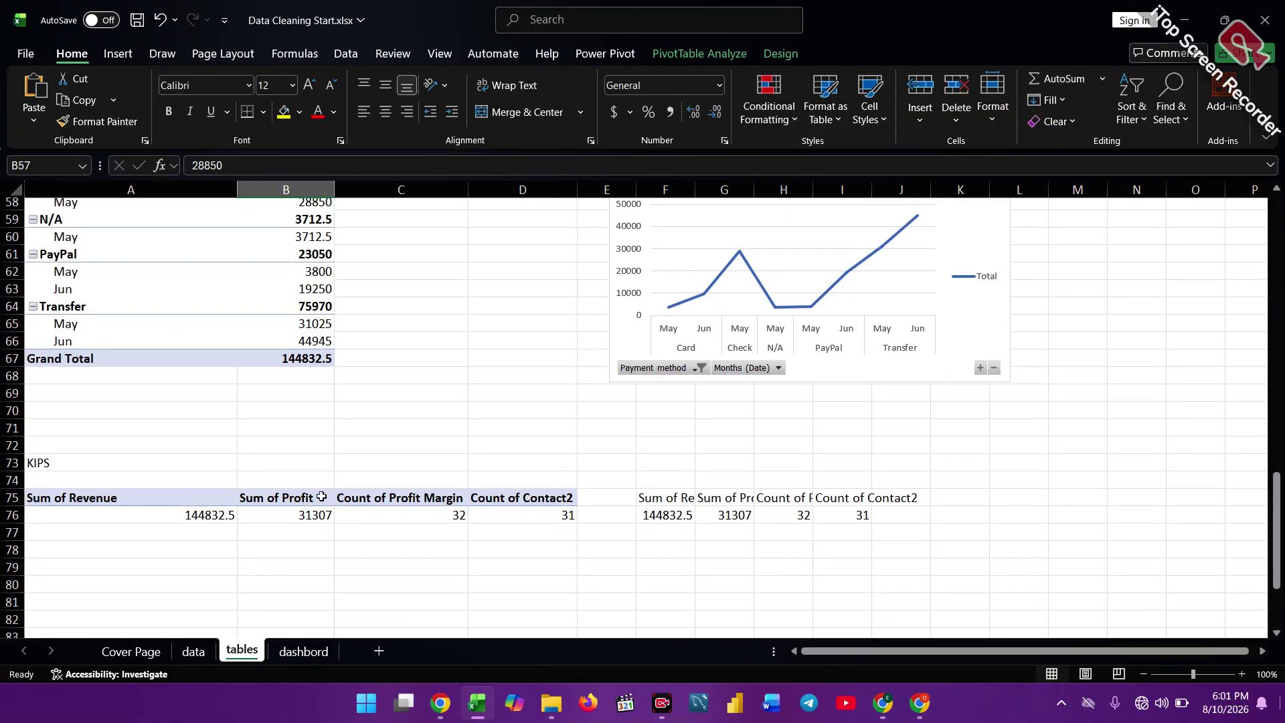
pyautogui.click(668, 516)
pyautogui.press('Return')
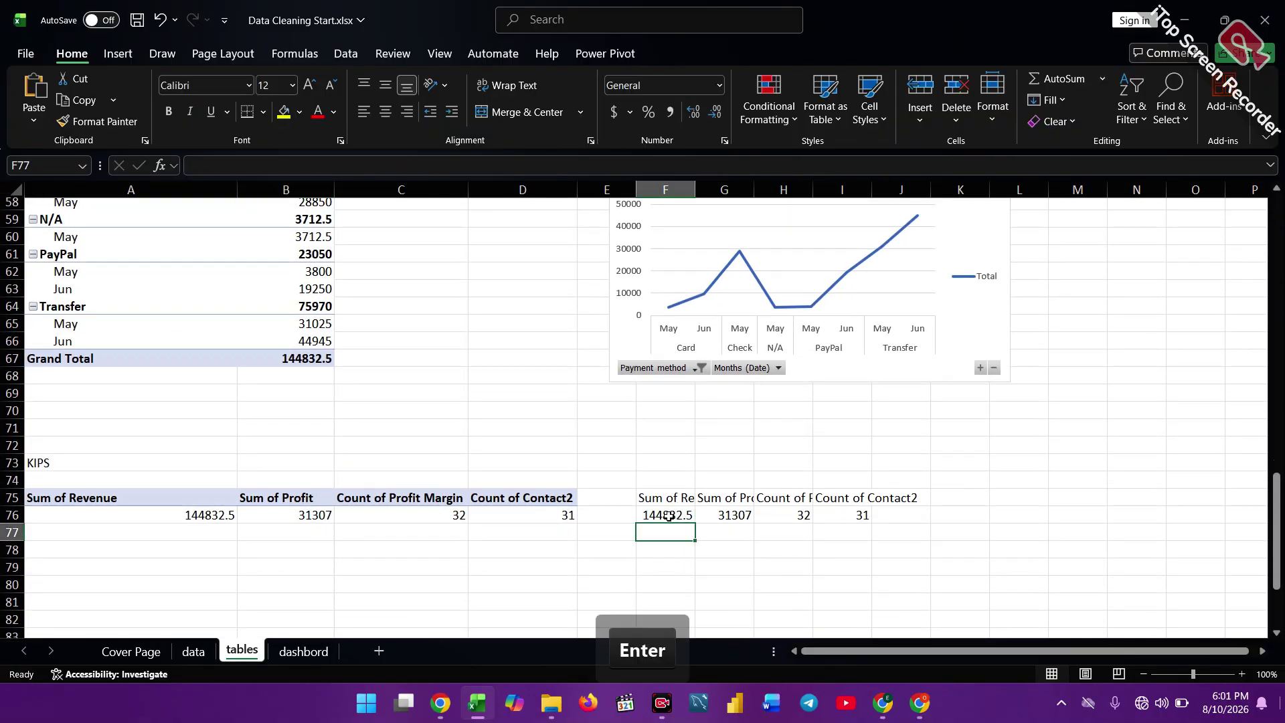
# Return to the dashbord sheet, undo the deletion of the first header rectangle and clear the equals sign inside it.
pyautogui.scroll(19, 647, 455)
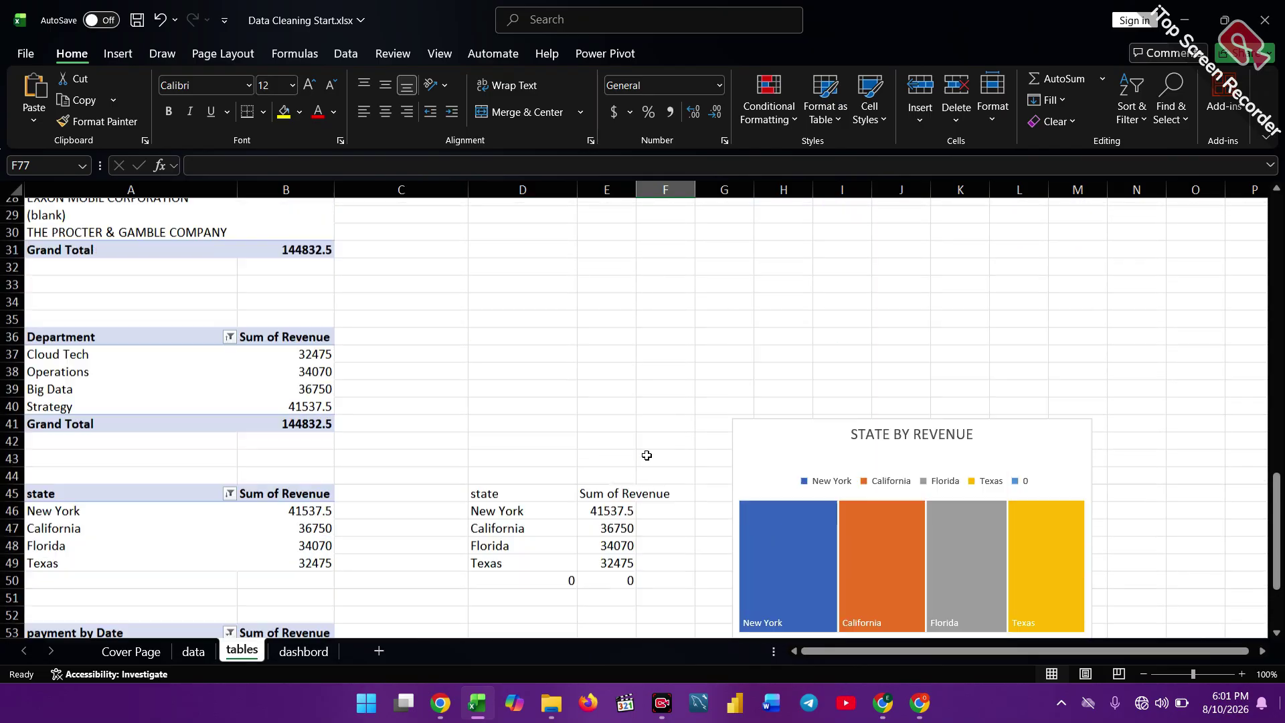
pyautogui.click(304, 651)
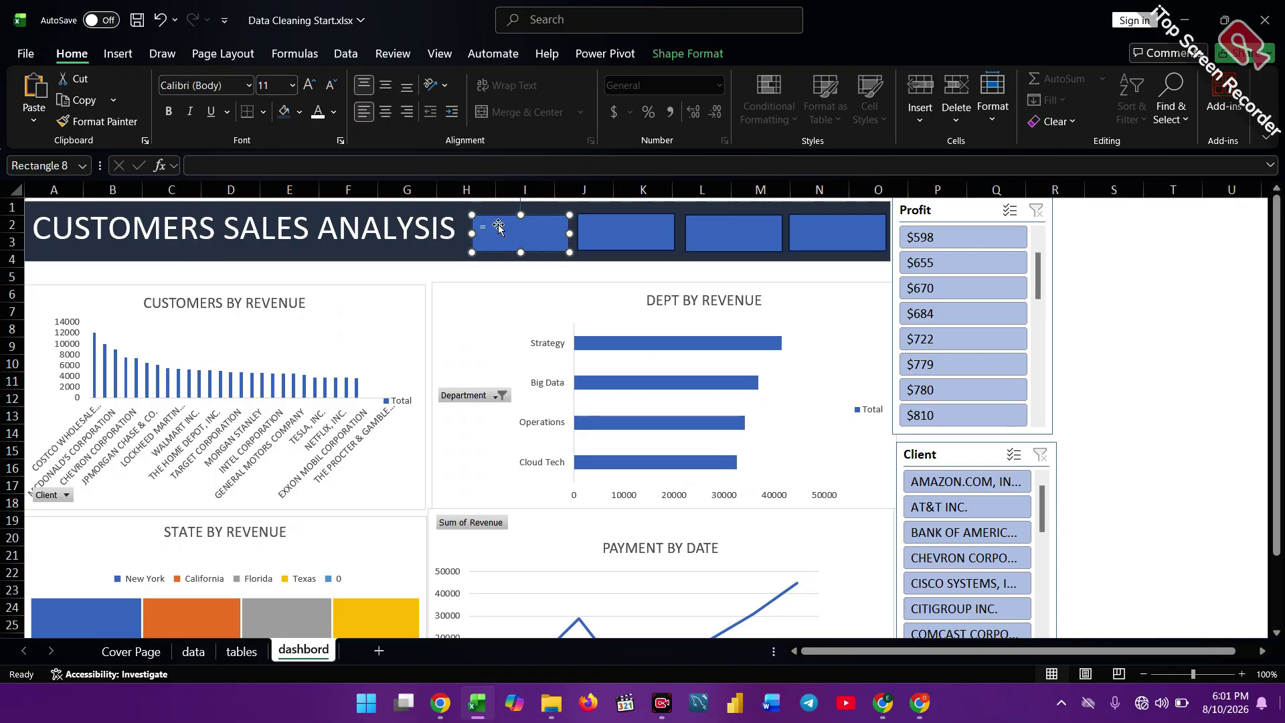
pyautogui.press('BackSpace')
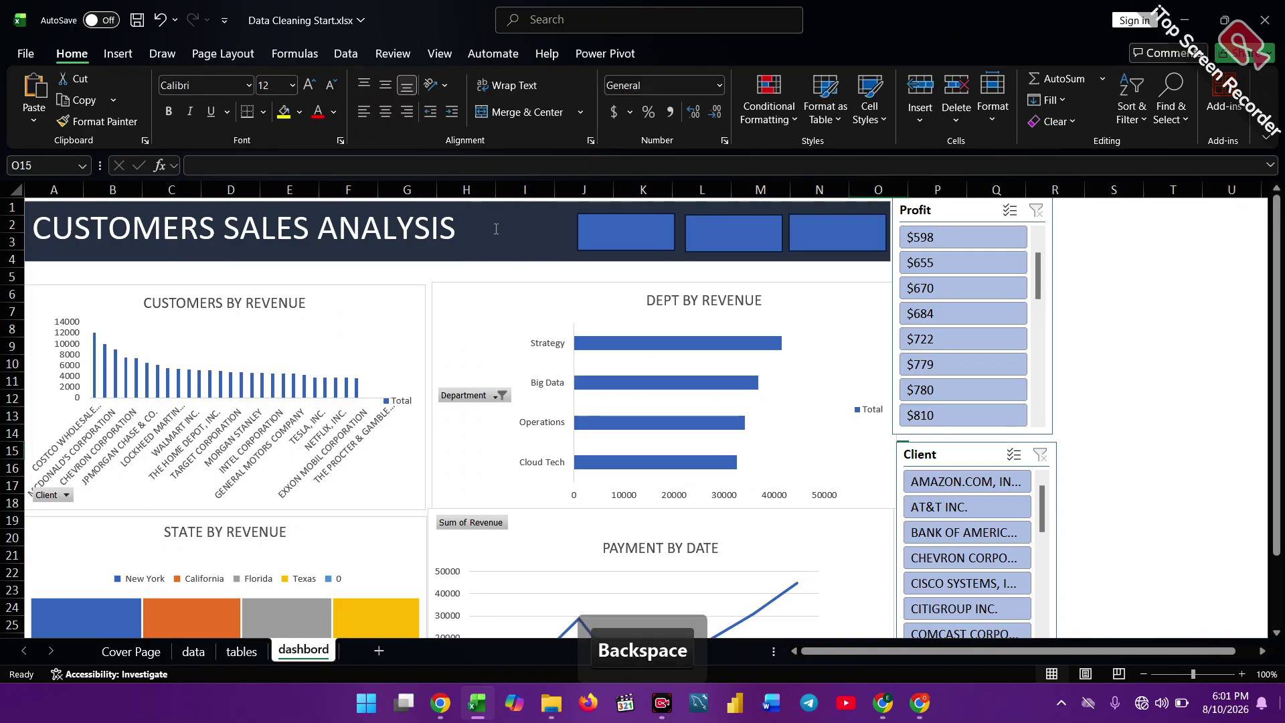
pyautogui.hotkey('ctrl', 'x')
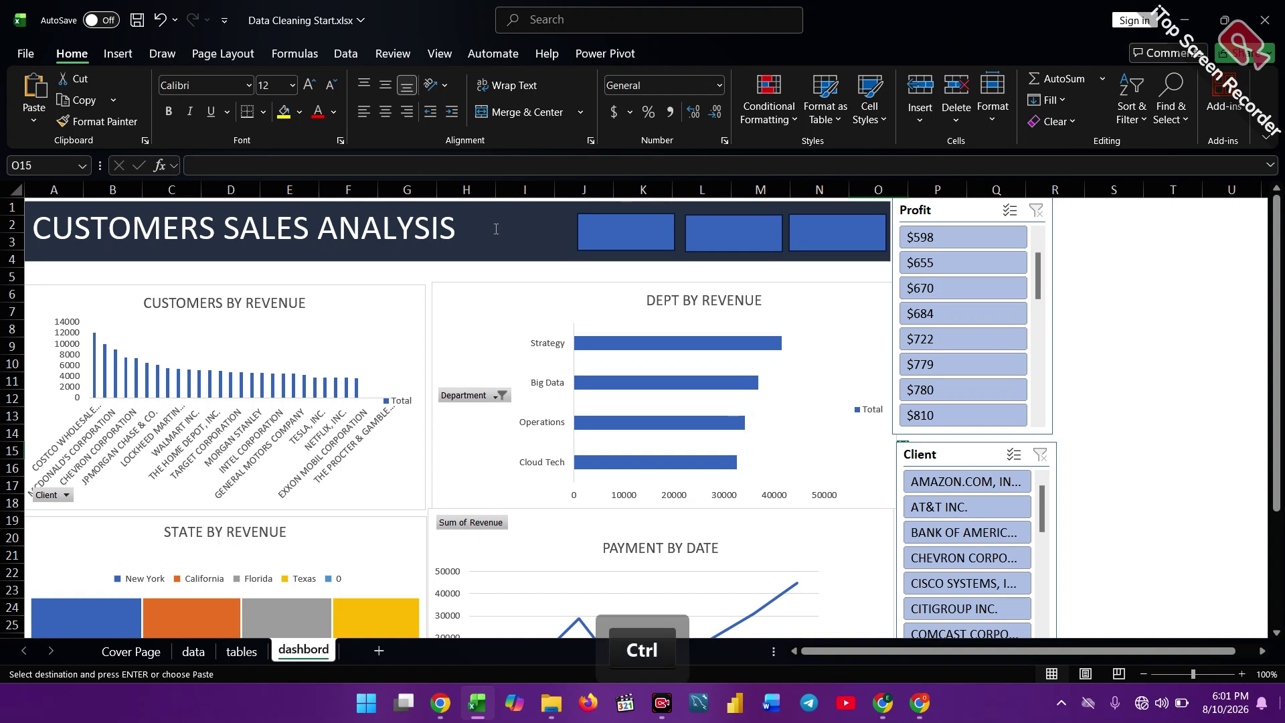
pyautogui.hotkey('ctrl', 'z')
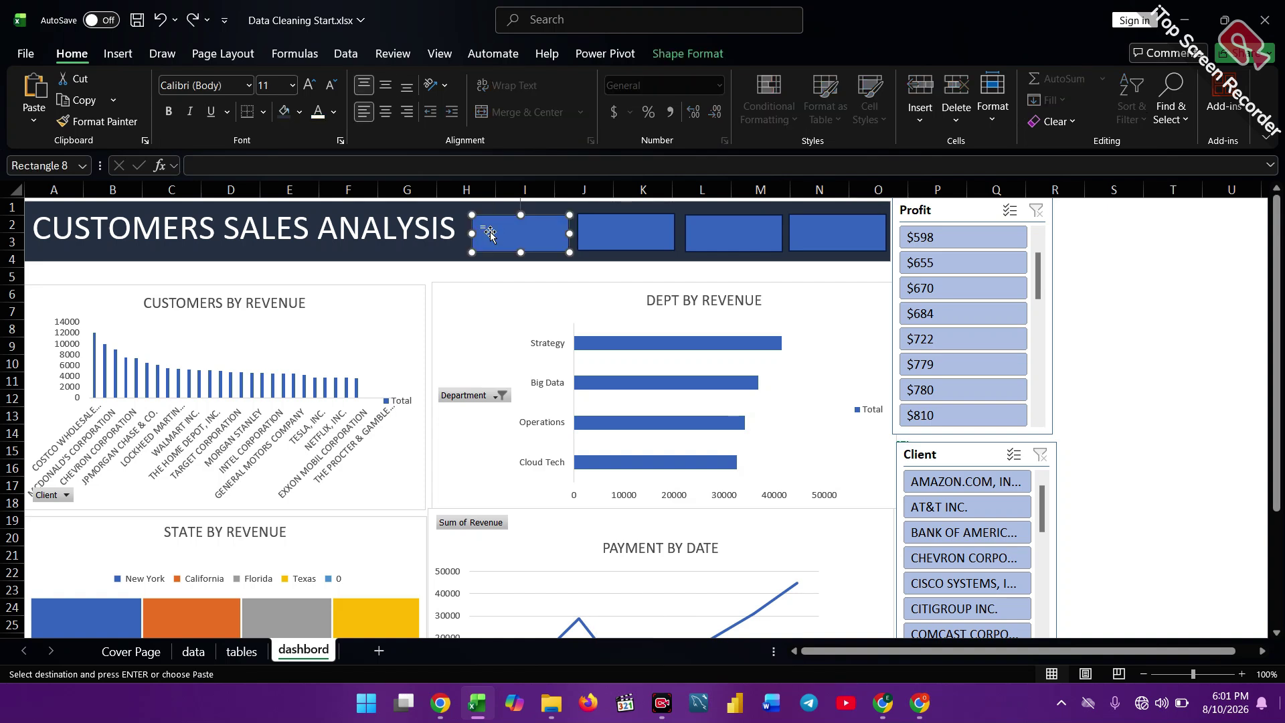
pyautogui.press('BackSpace')
pyautogui.click(118, 53)
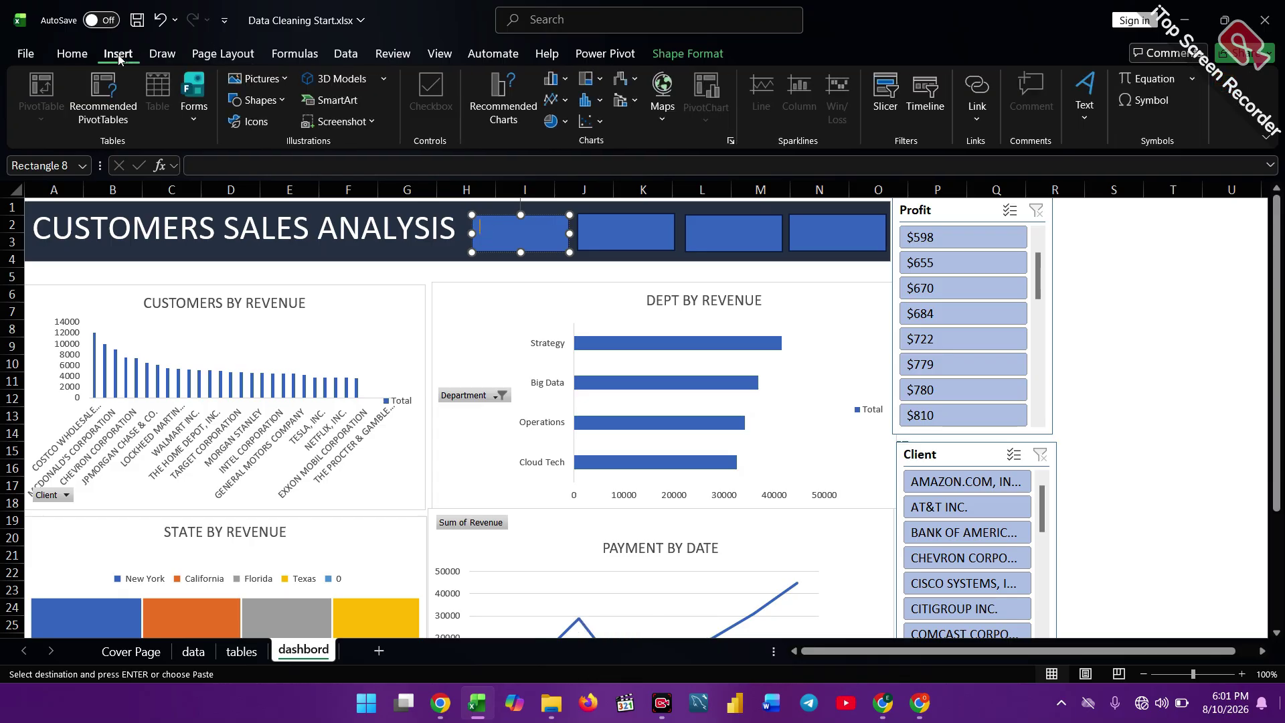
pyautogui.click(277, 102)
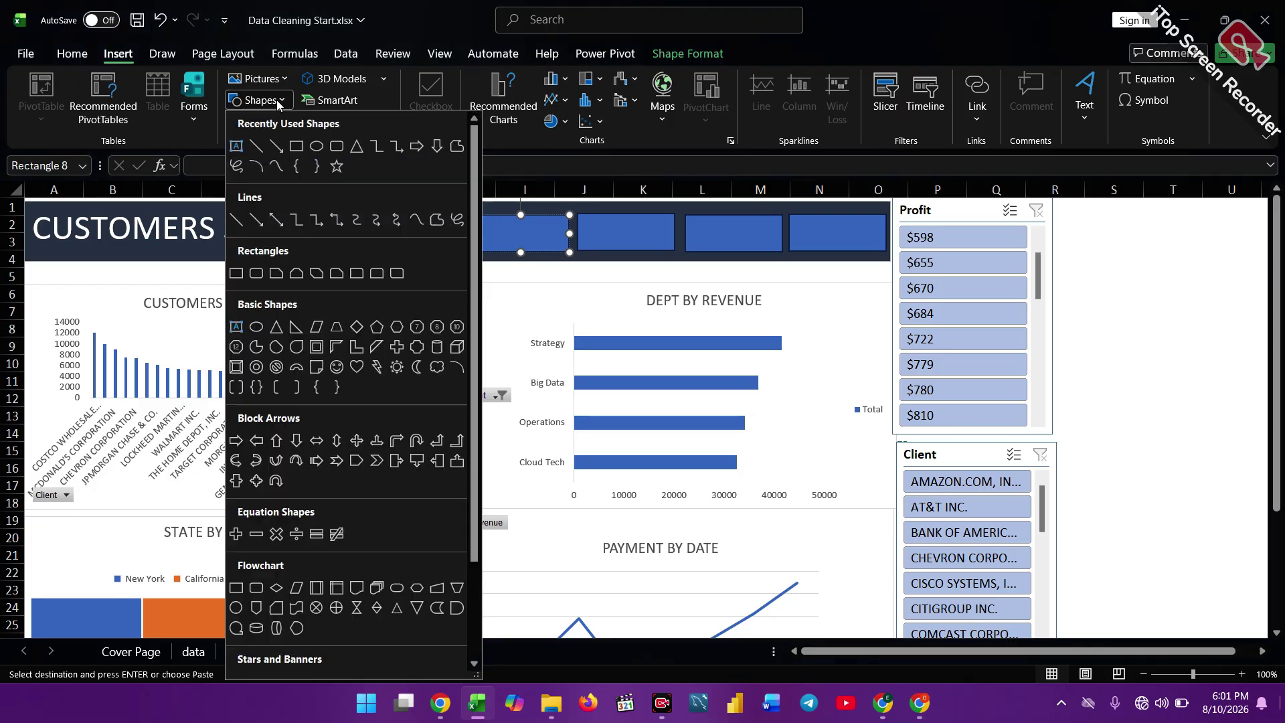
pyautogui.click(235, 146)
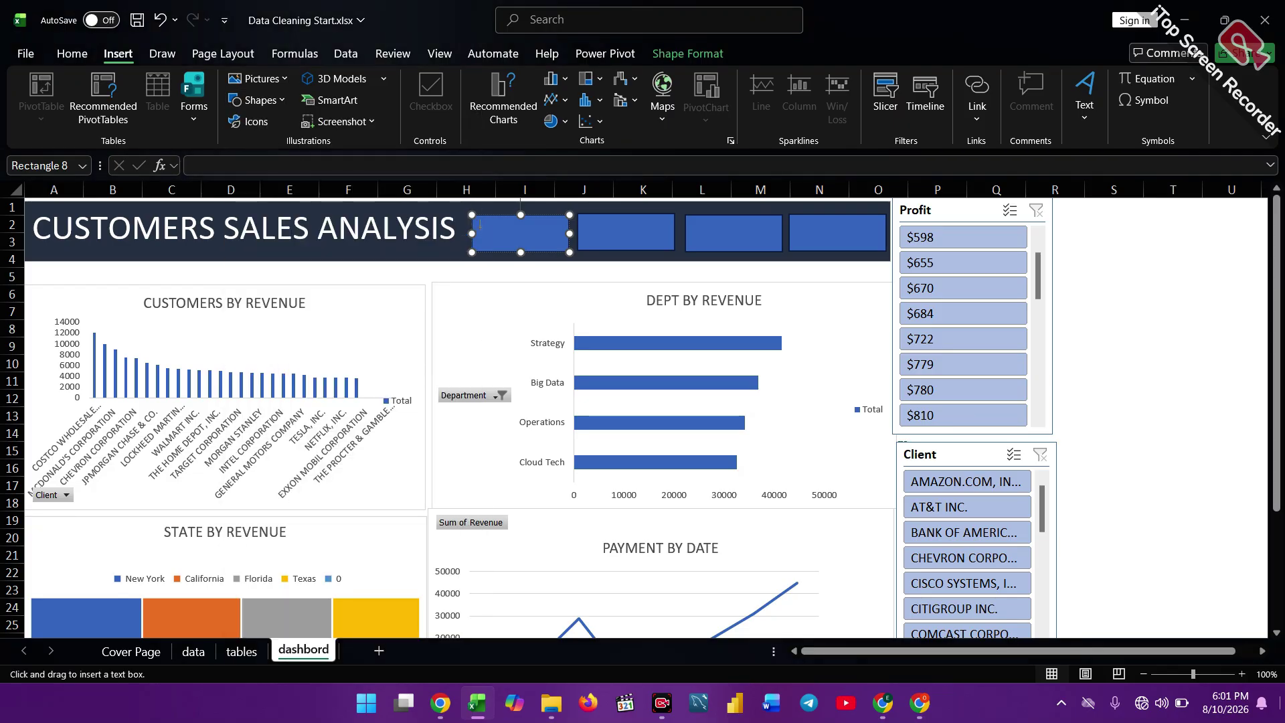
pyautogui.hotkey('ctrl', 'c')
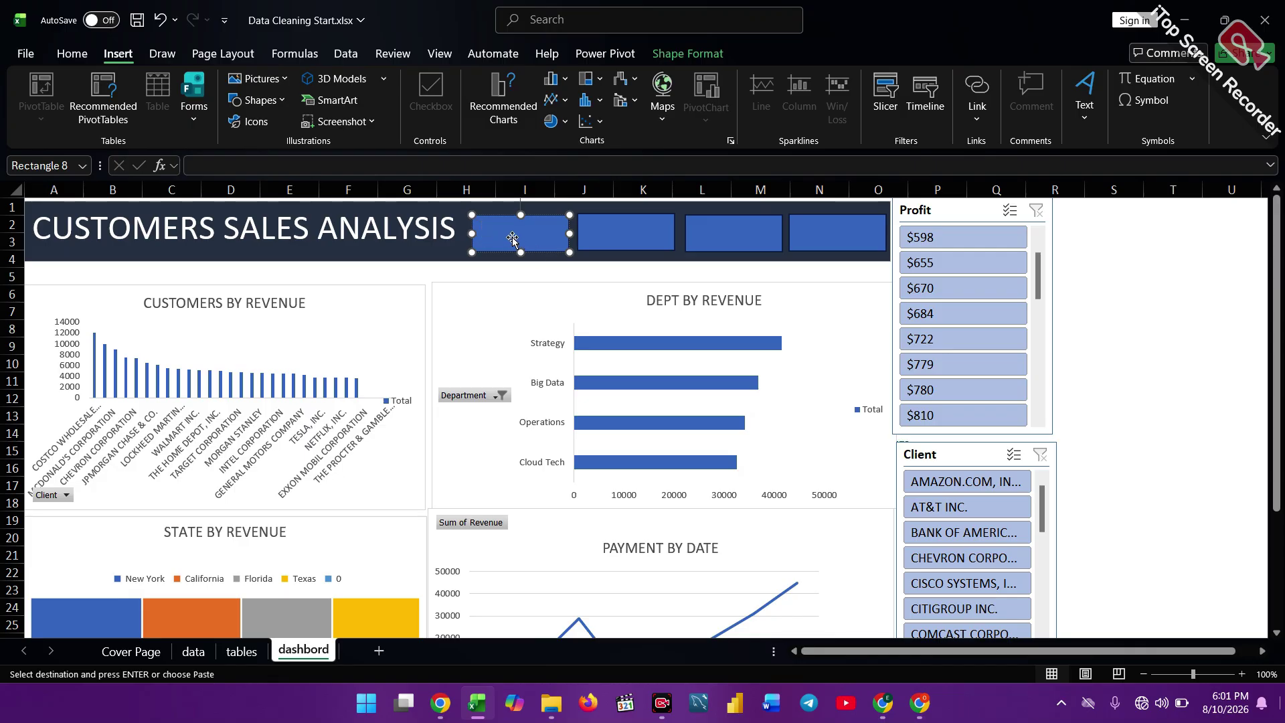
pyautogui.click(242, 652)
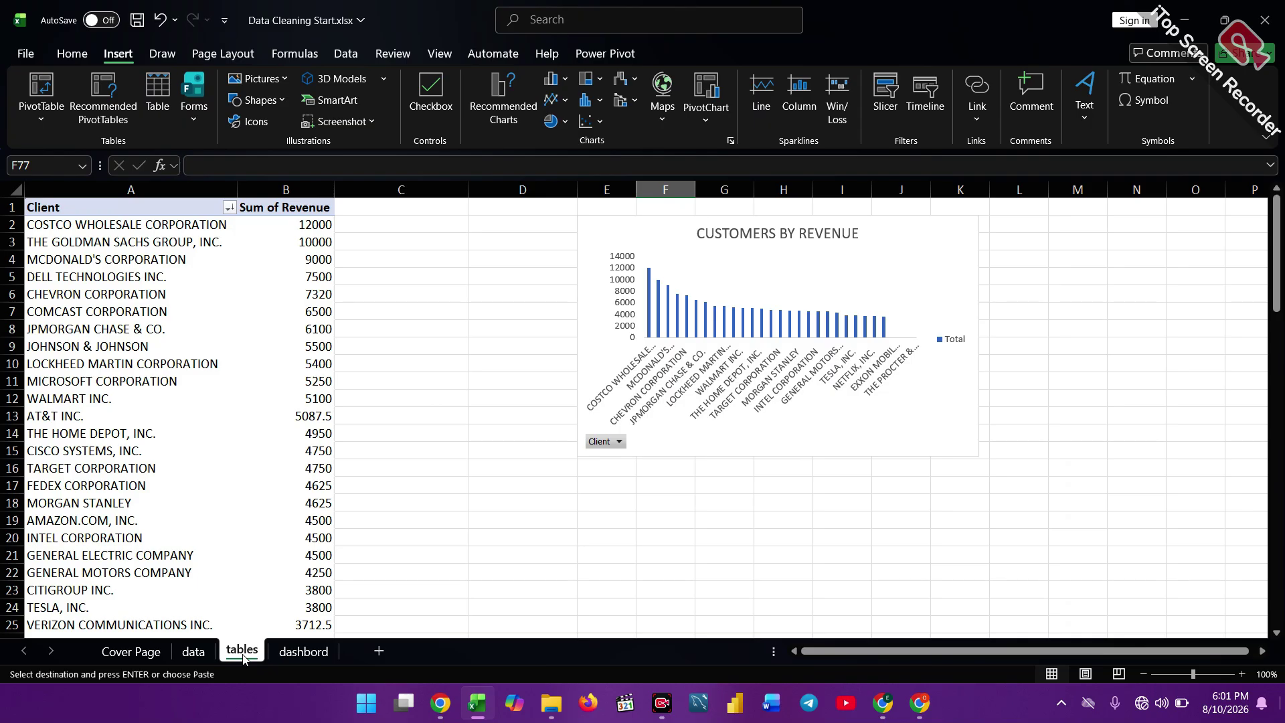
pyautogui.scroll(-20, 259, 659)
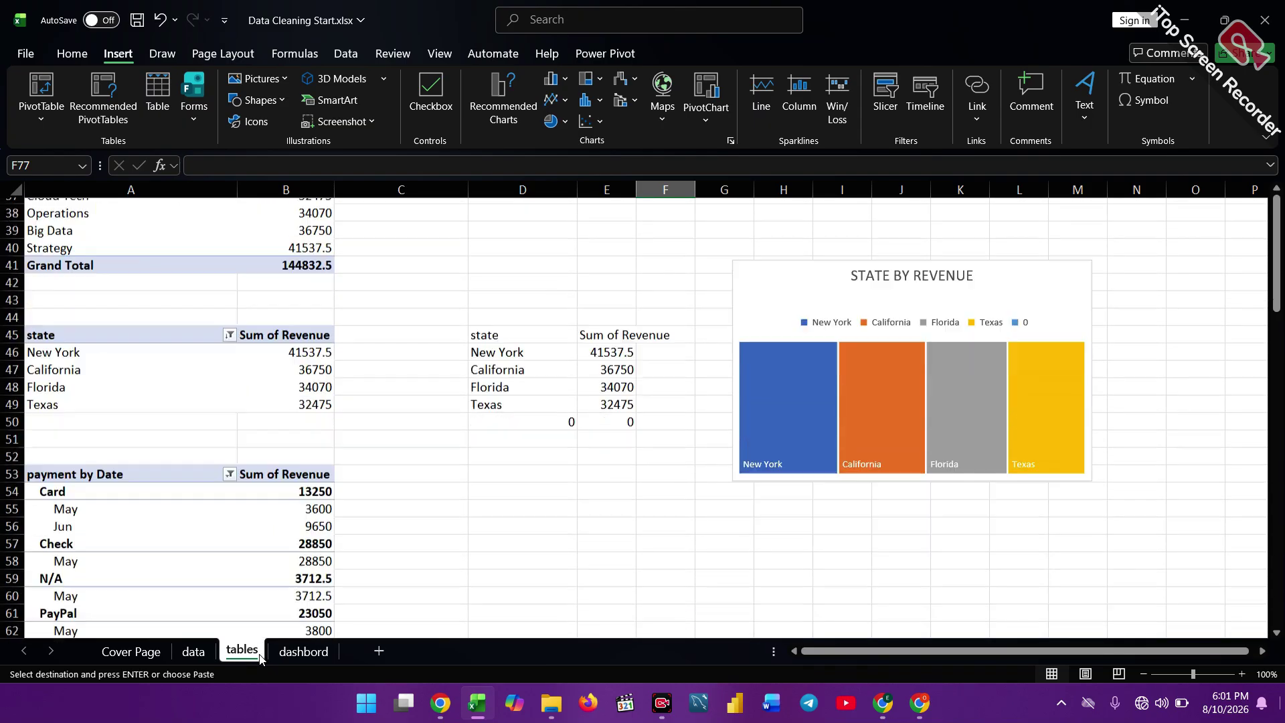
pyautogui.scroll(5, 203, 525)
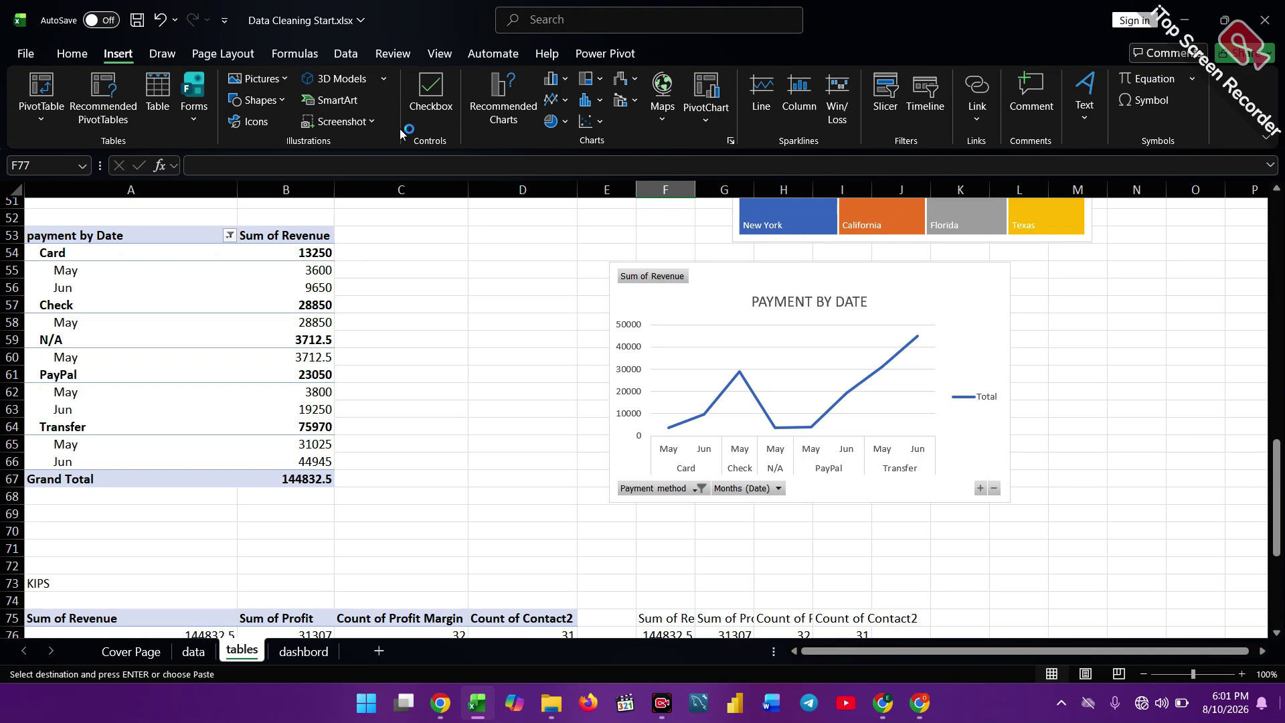
pyautogui.click(308, 651)
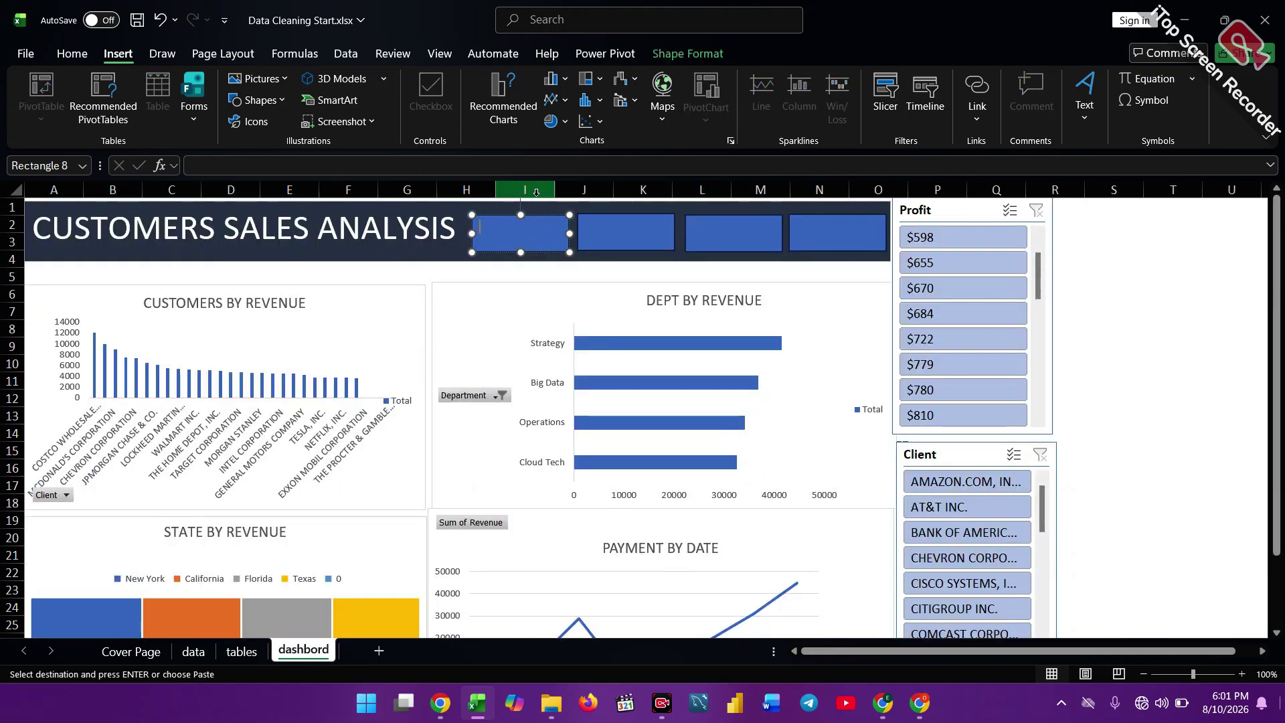
# Label the first header rectangle TOTAL REVENUE and enlarge it slightly upward and sideways so the label fits on one line.
pyautogui.write('T')
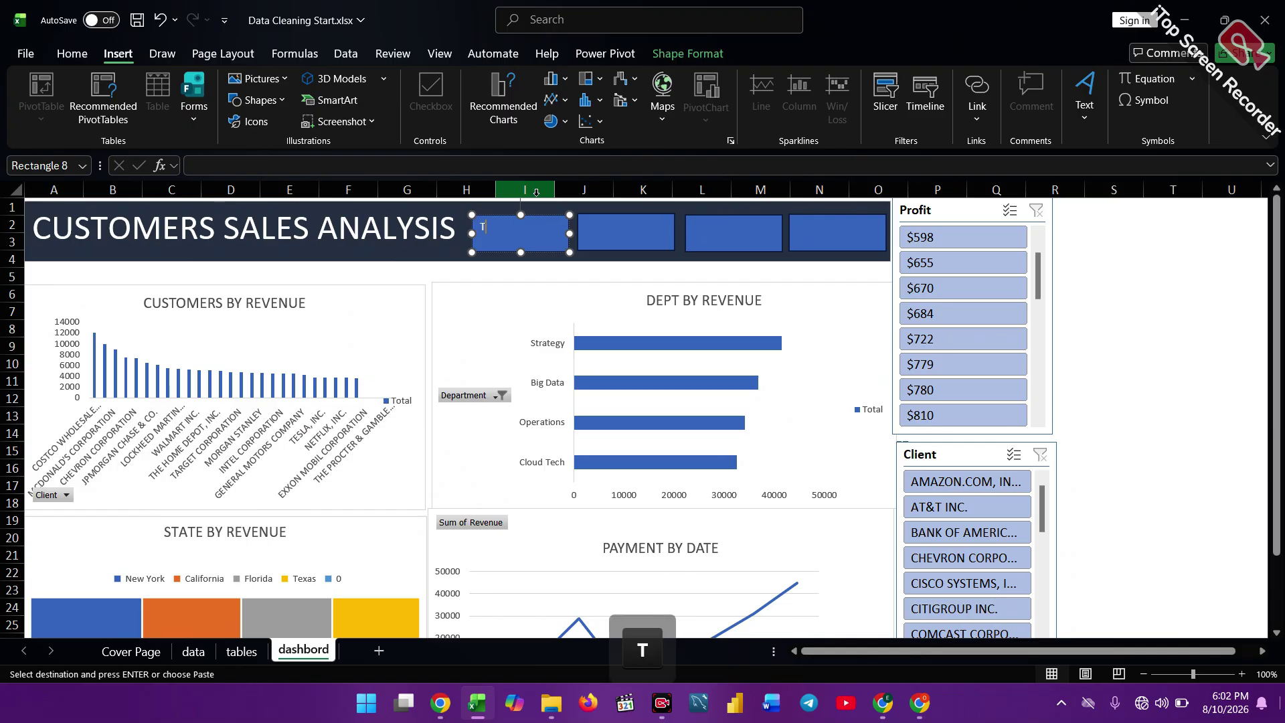
pyautogui.write('OTAL')
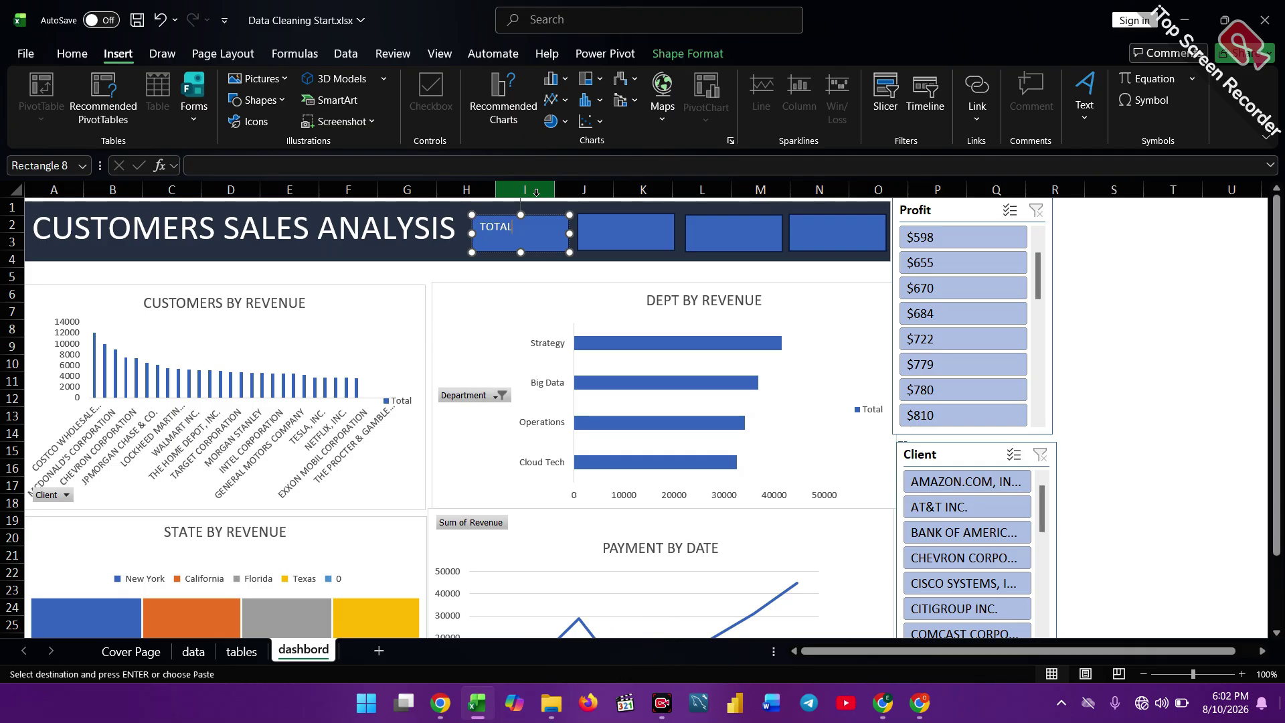
pyautogui.write(' REV')
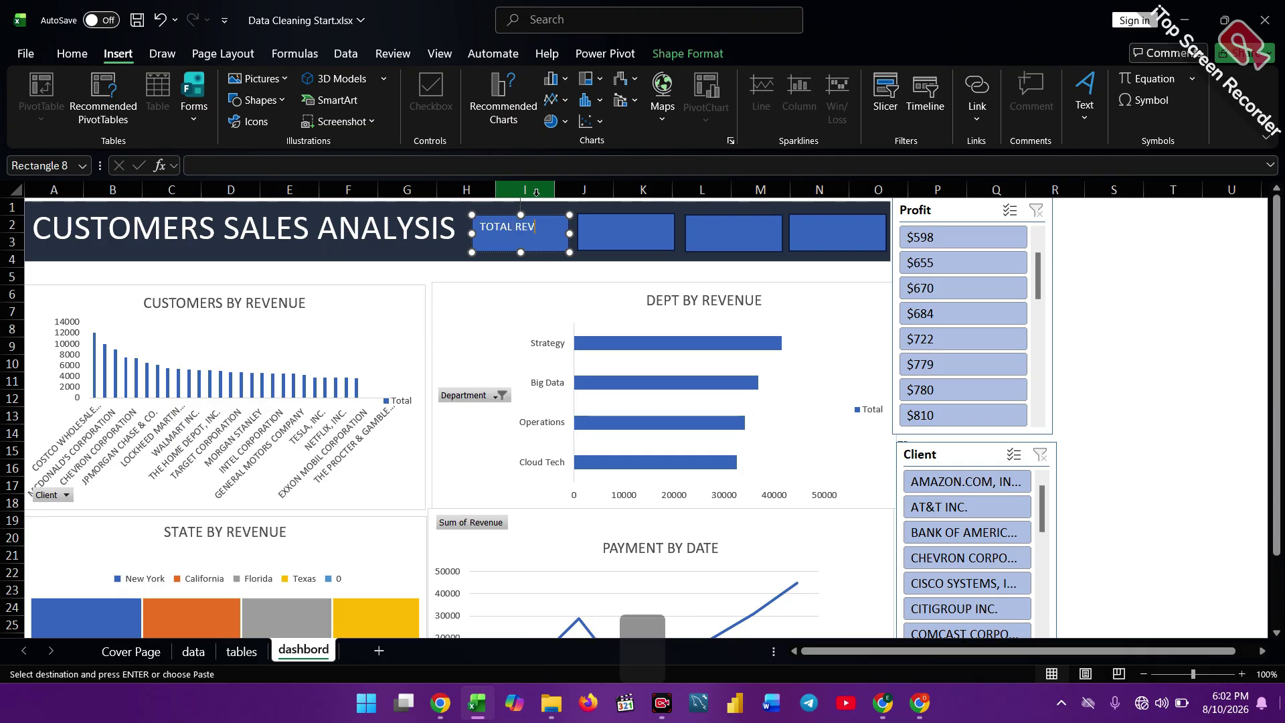
pyautogui.write('ENUE')
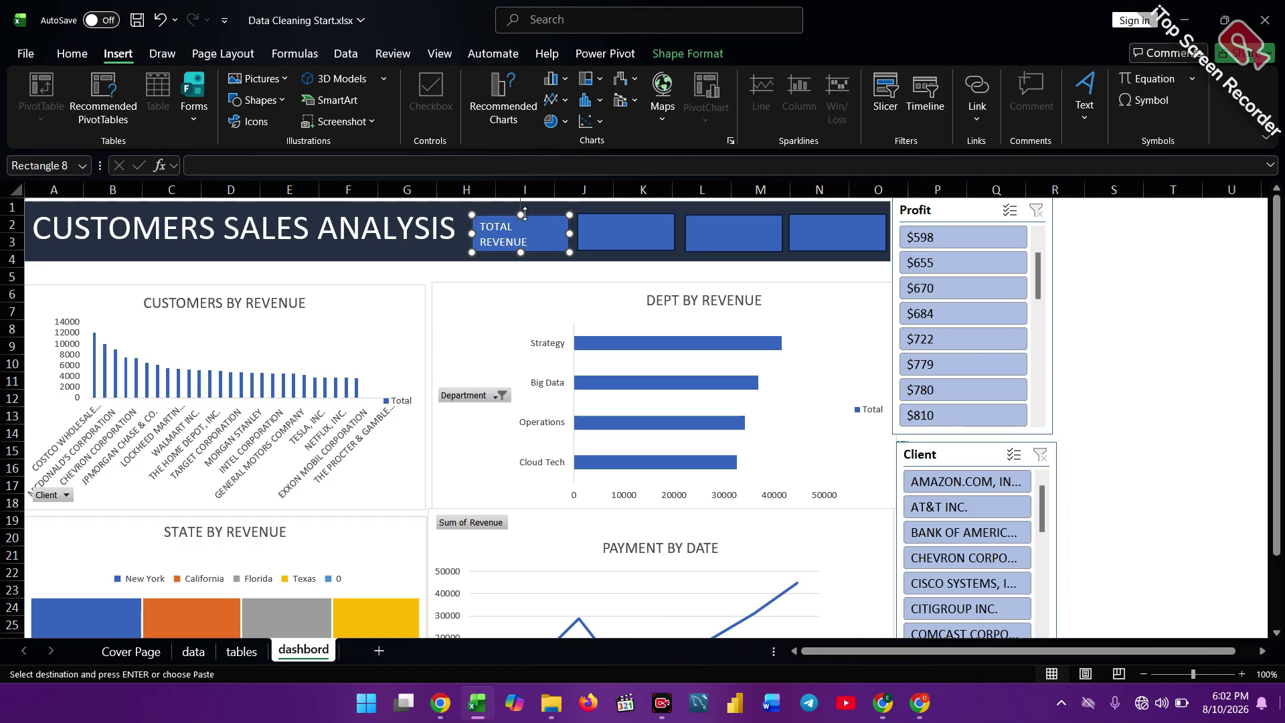
pyautogui.moveTo(522, 215); pyautogui.dragTo(520, 205)
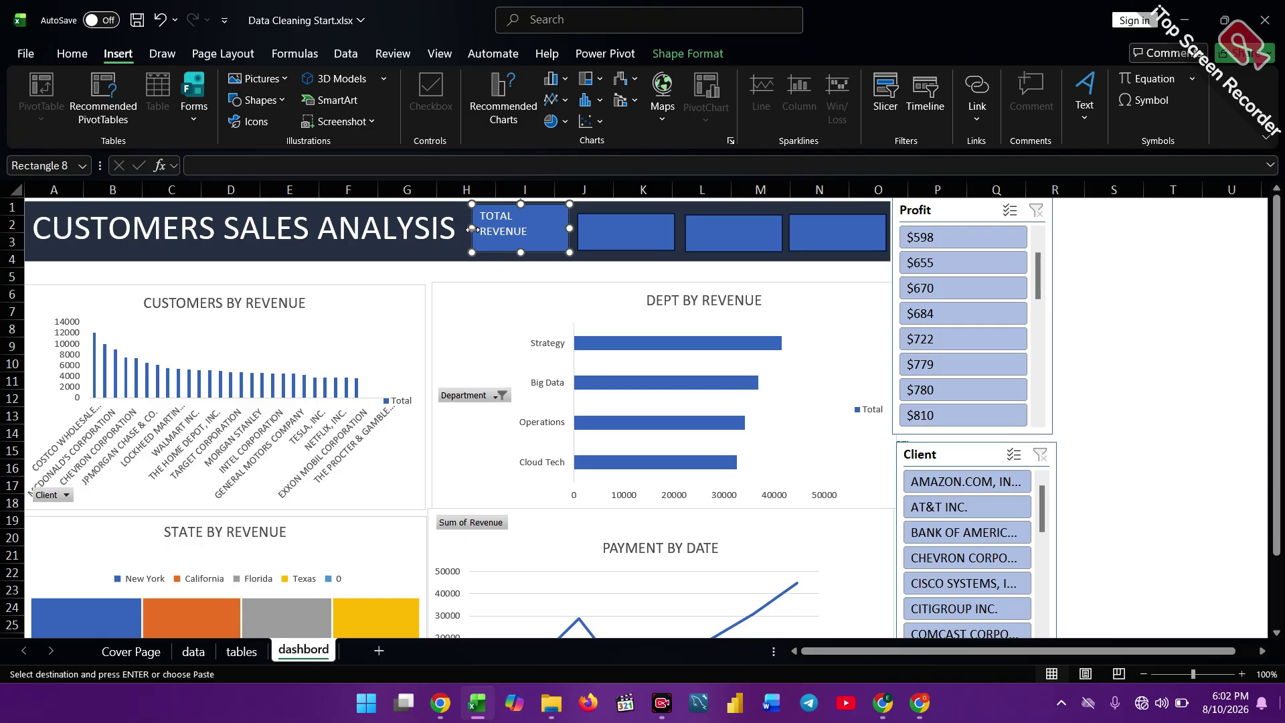
pyautogui.moveTo(471, 228); pyautogui.dragTo(469, 228)
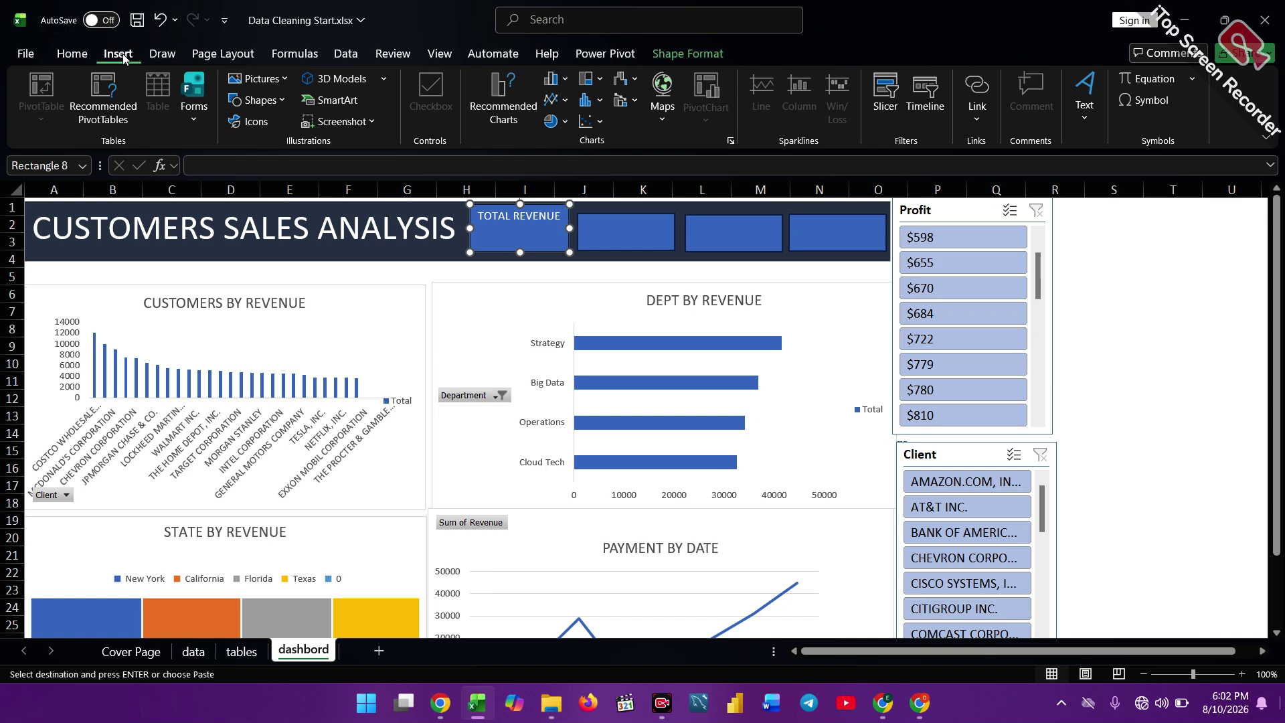
# Draw a small text box inside the first header rectangle, just below the TOTAL REVENUE label.
pyautogui.click(283, 100)
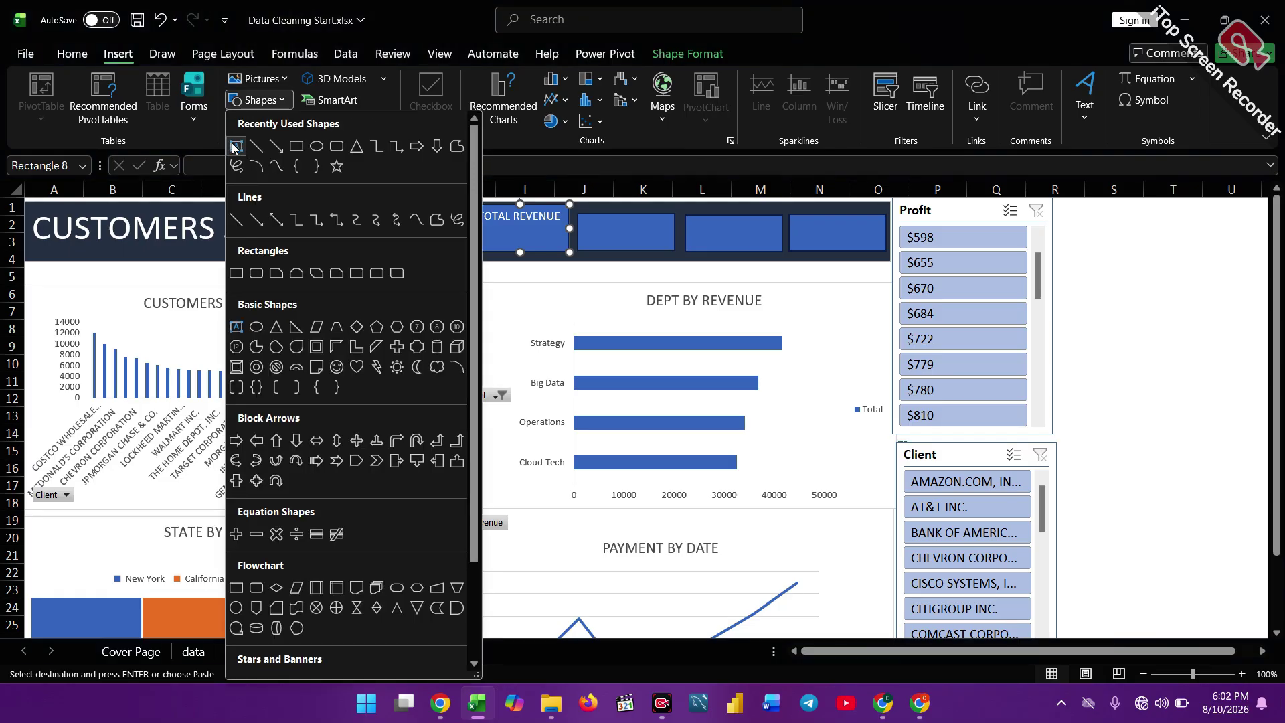
pyautogui.click(236, 146)
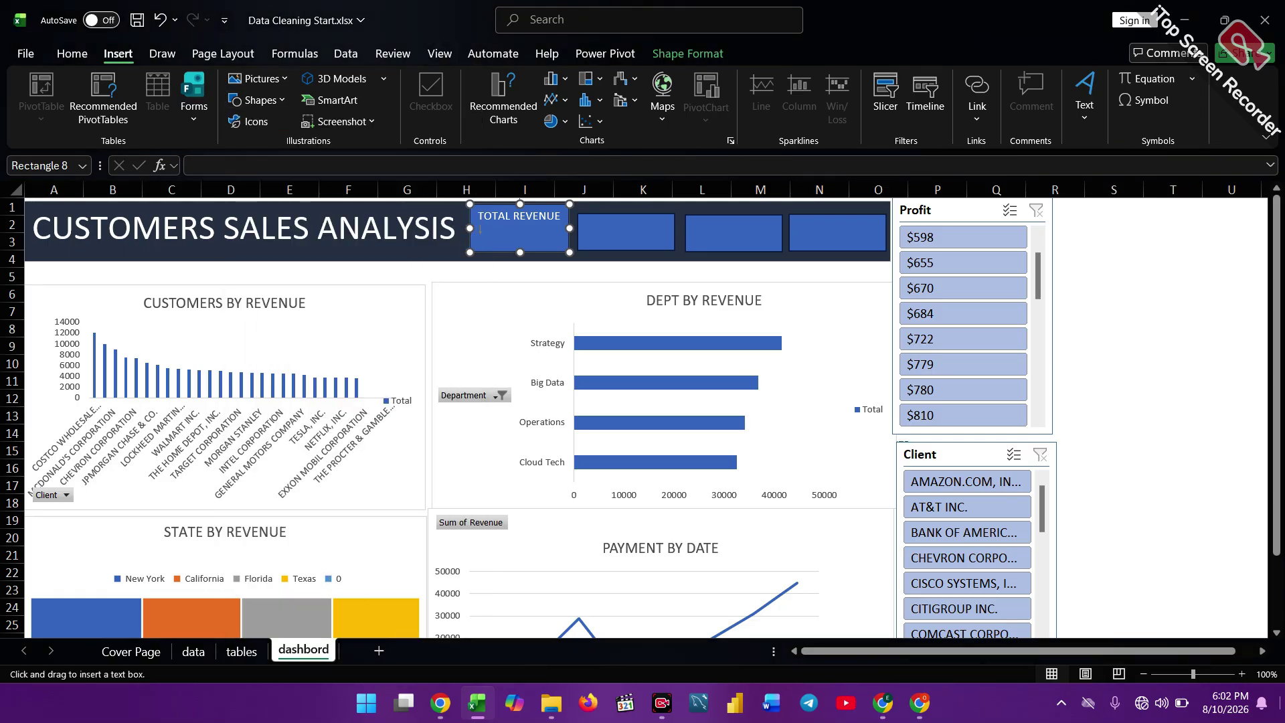
pyautogui.moveTo(479, 230); pyautogui.dragTo(496, 255)
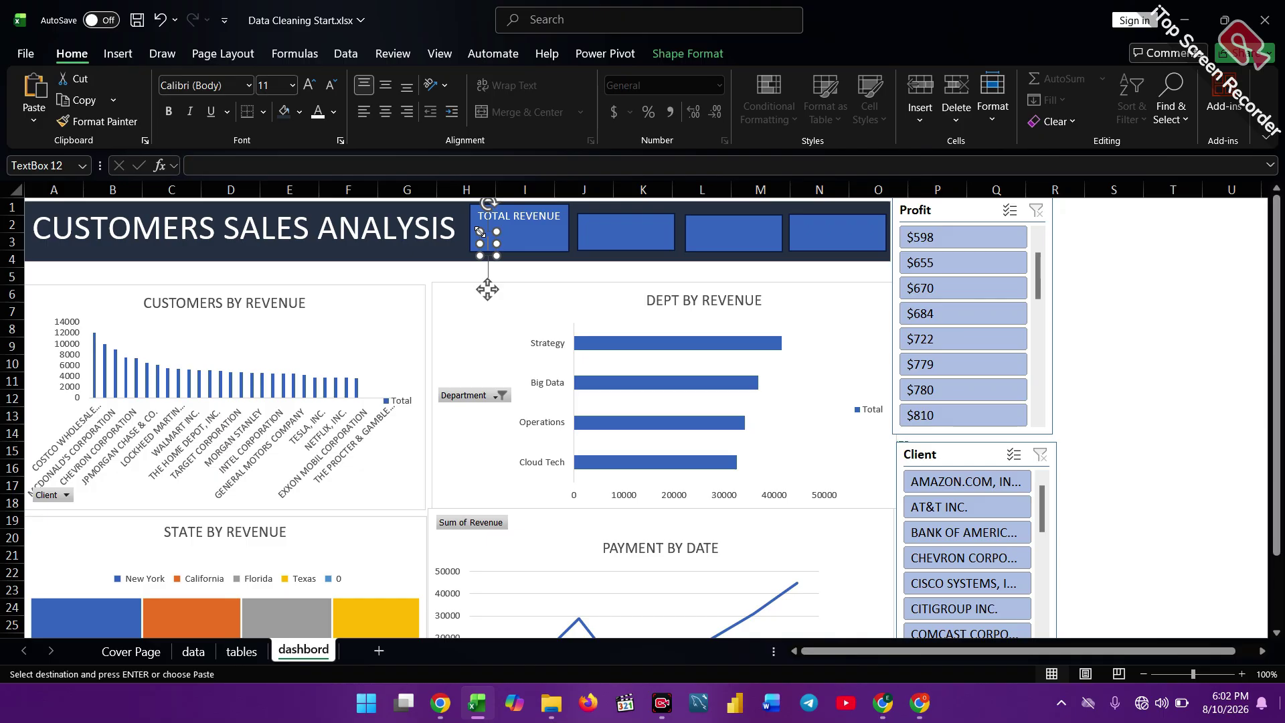
# Link the text box under TOTAL REVENUE to the Sum of Revenue value with the formula =tables!F76.
pyautogui.write('=')
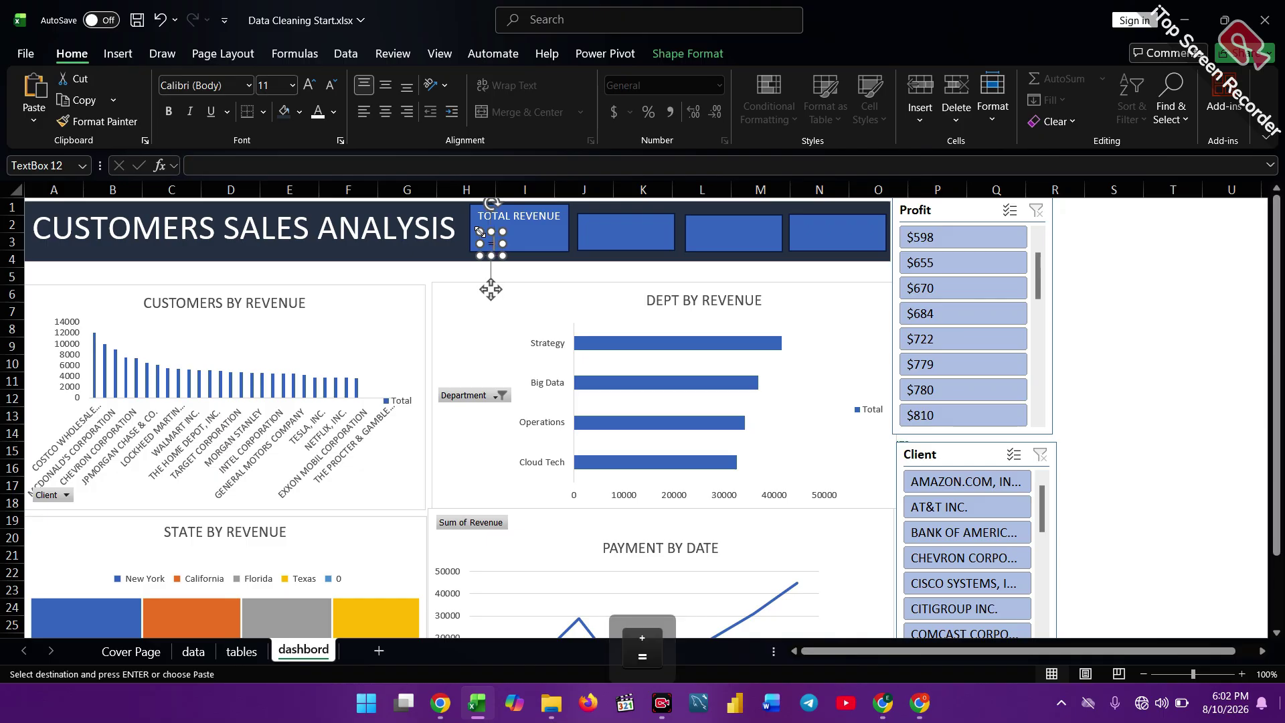
pyautogui.click(204, 163)
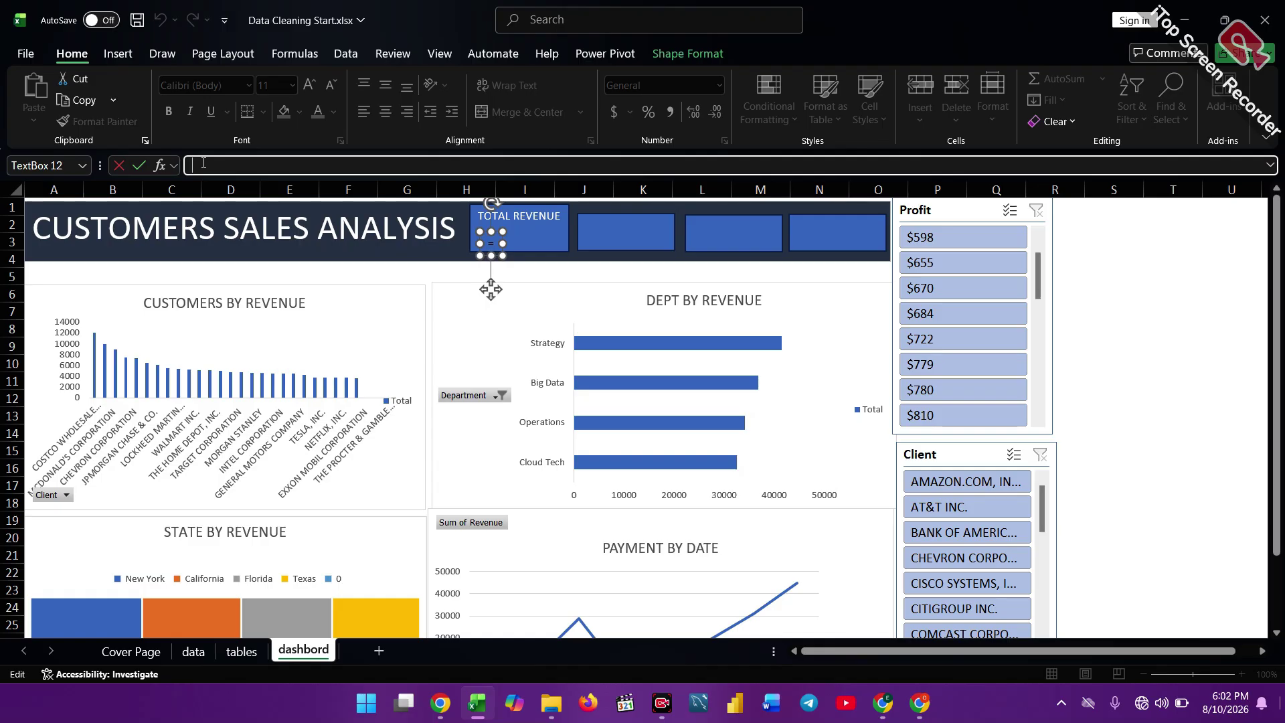
pyautogui.write('=')
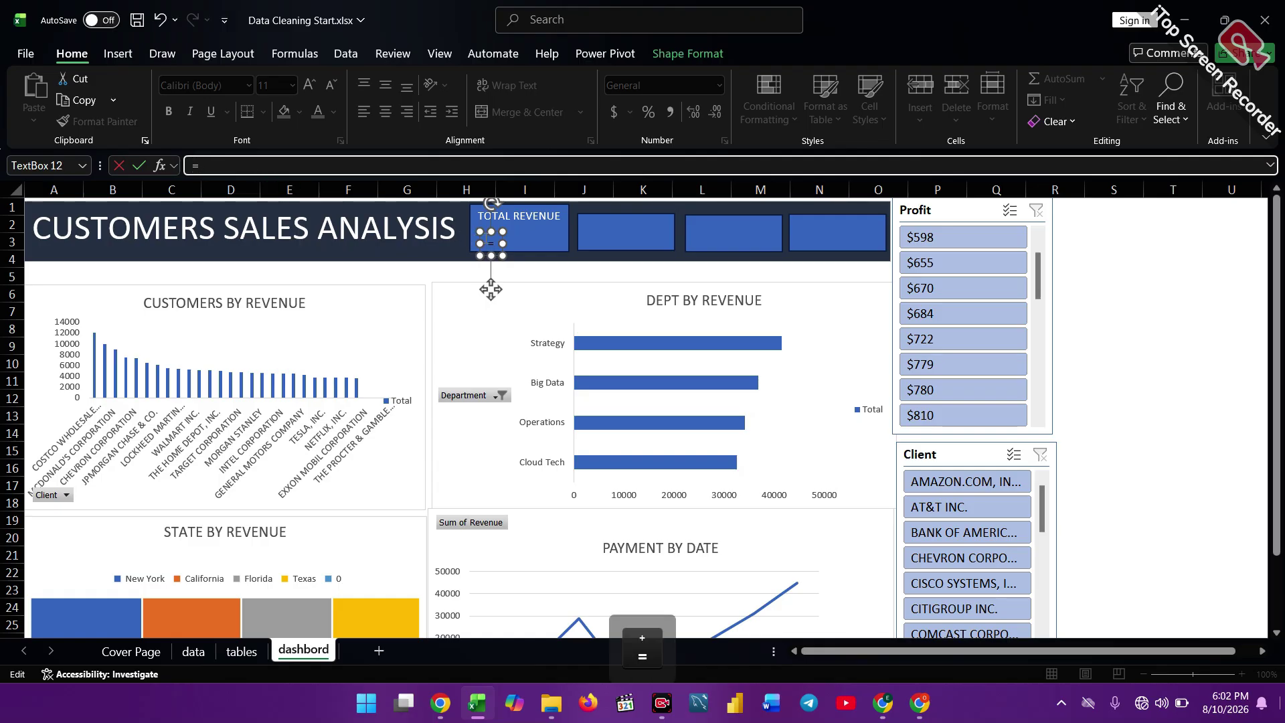
pyautogui.press('Return')
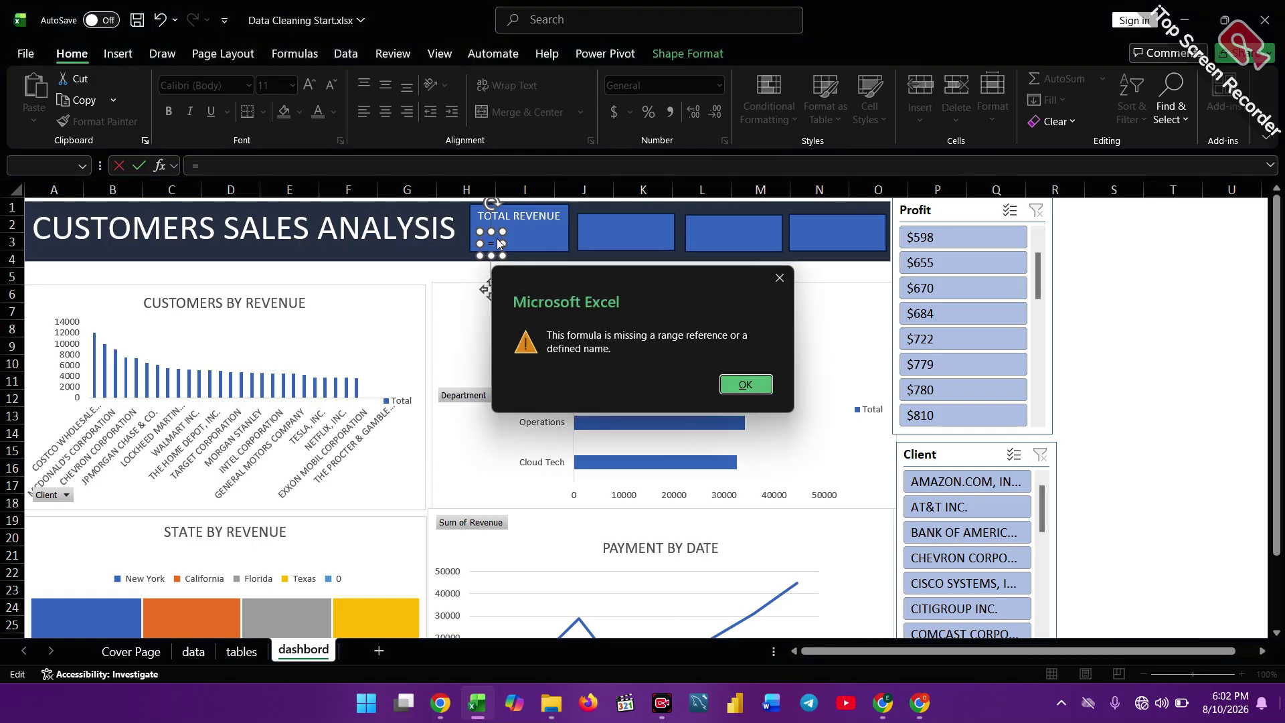
pyautogui.click(753, 387)
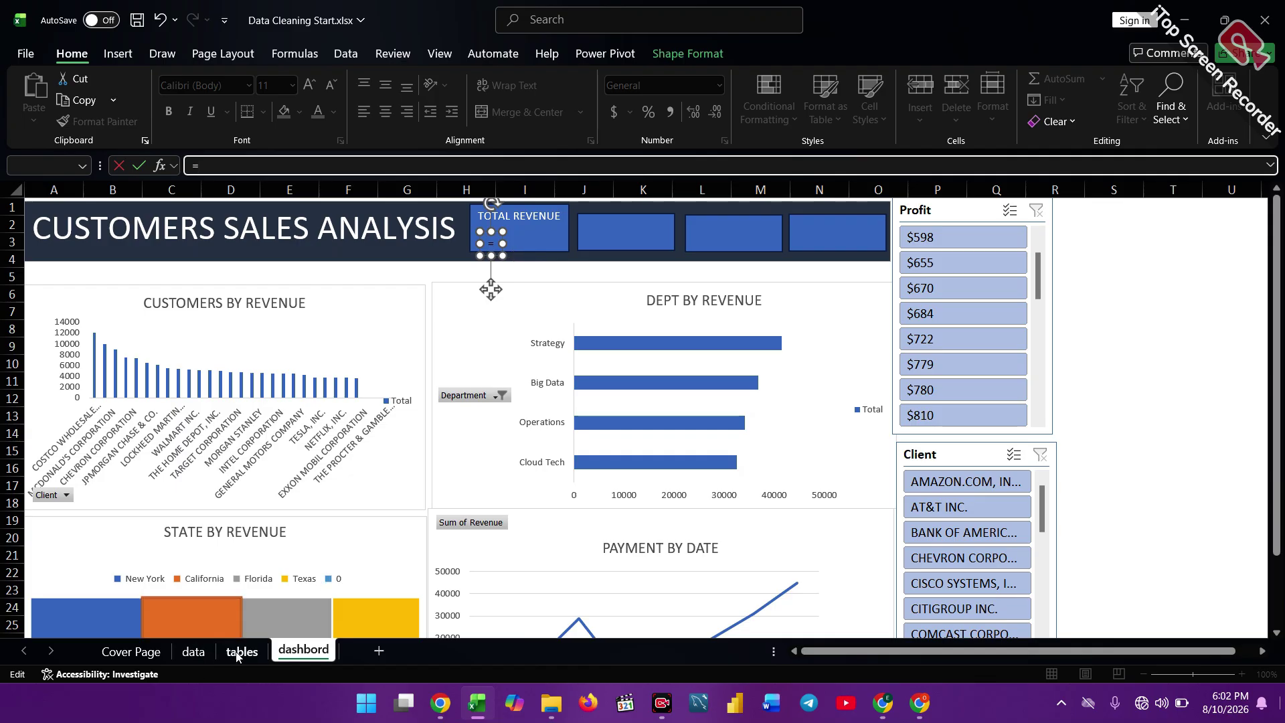
pyautogui.click(239, 651)
pyautogui.scroll(-10, 391, 650)
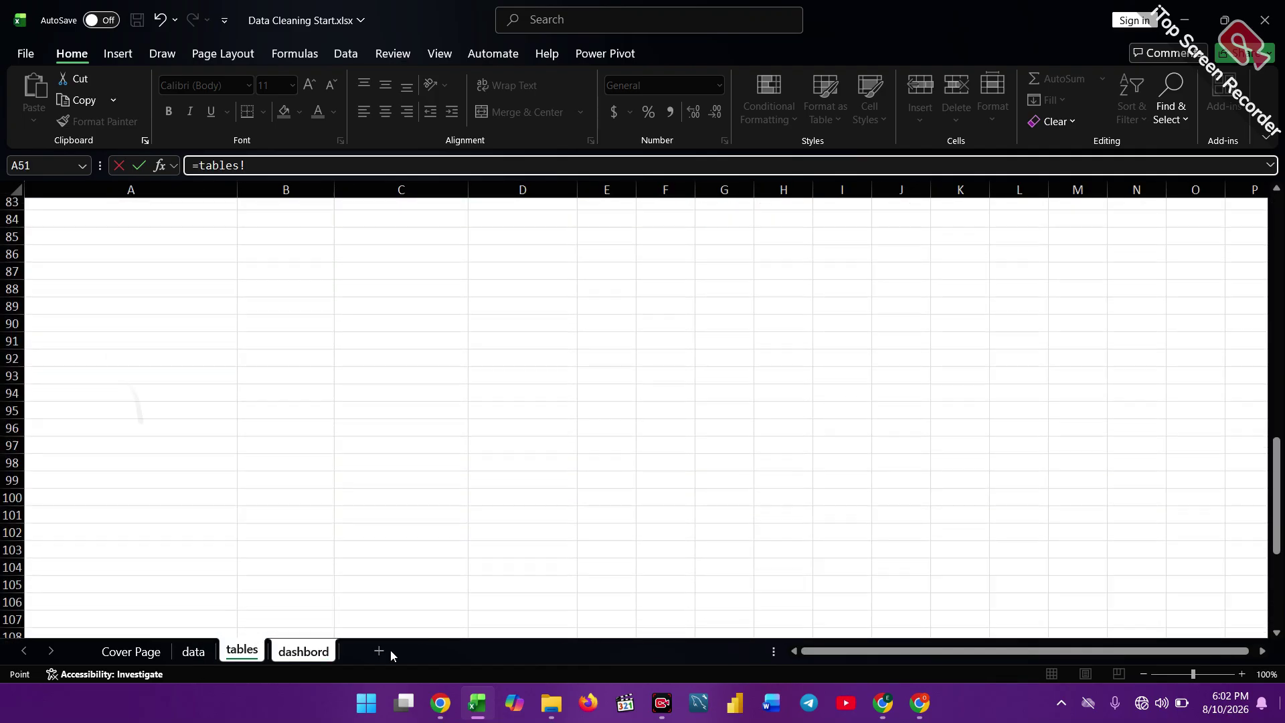
pyautogui.scroll(6, 391, 649)
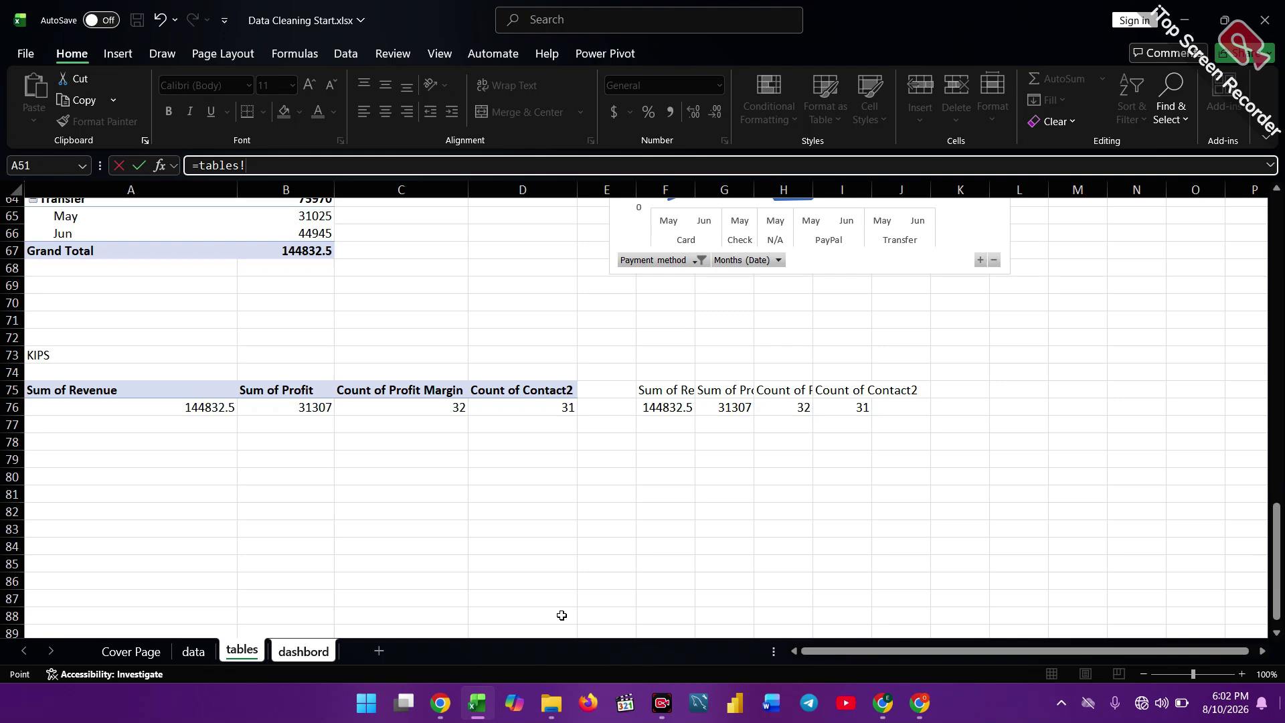
pyautogui.click(668, 410)
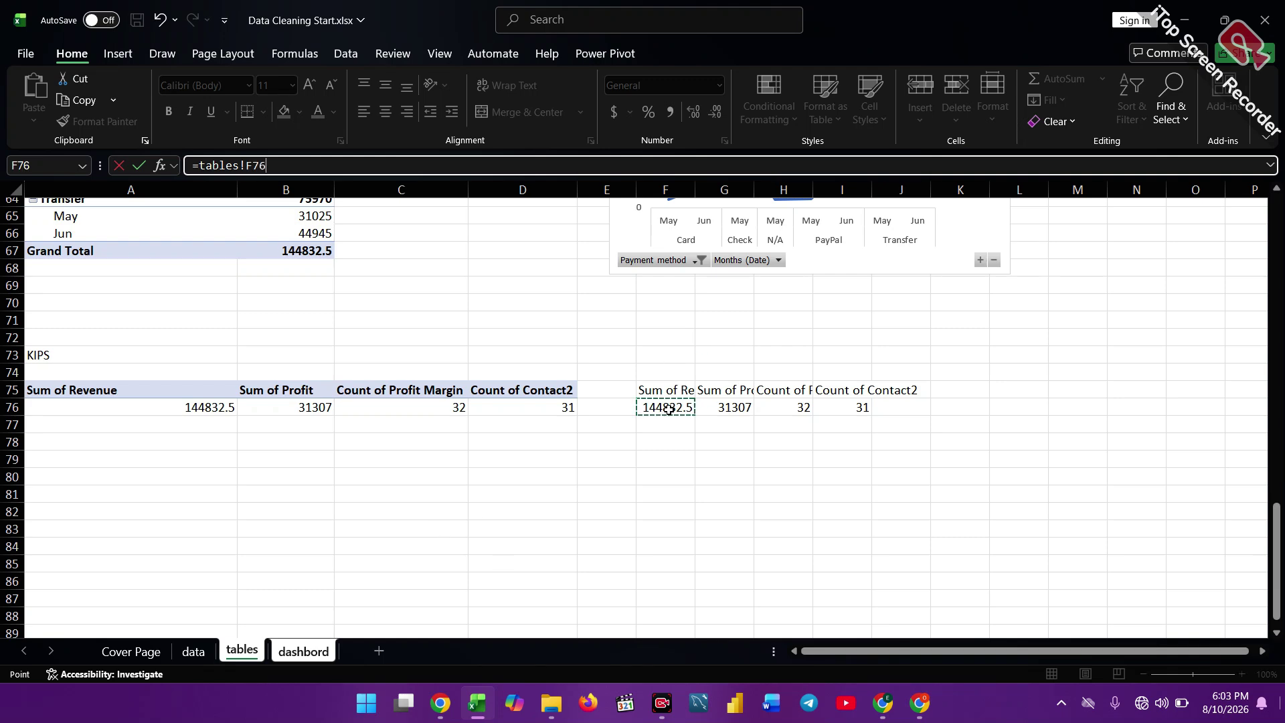
pyautogui.press('Return')
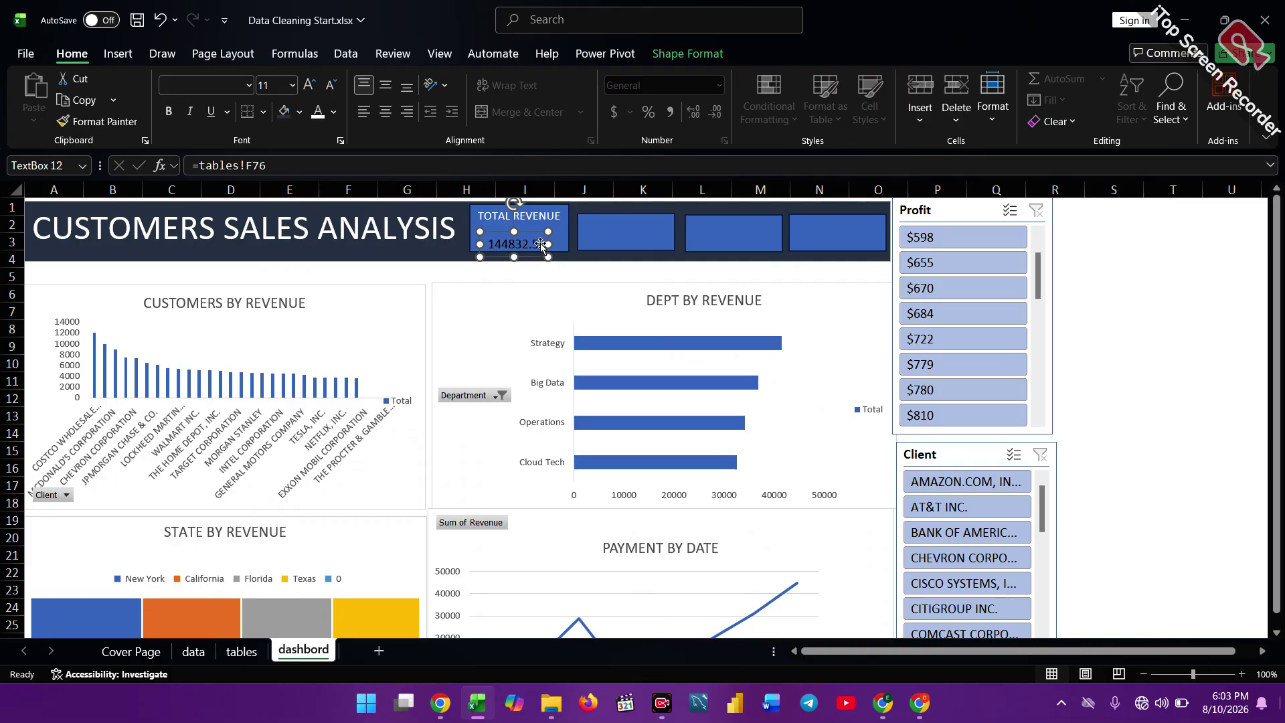
# Move the linked revenue value up inside the first rectangle, widen its text box slightly and colour the text white.
pyautogui.moveTo(540, 243)
pyautogui.mouseDown()
pyautogui.moveTo(529, 238)
pyautogui.moveTo(541, 237)
pyautogui.mouseUp()
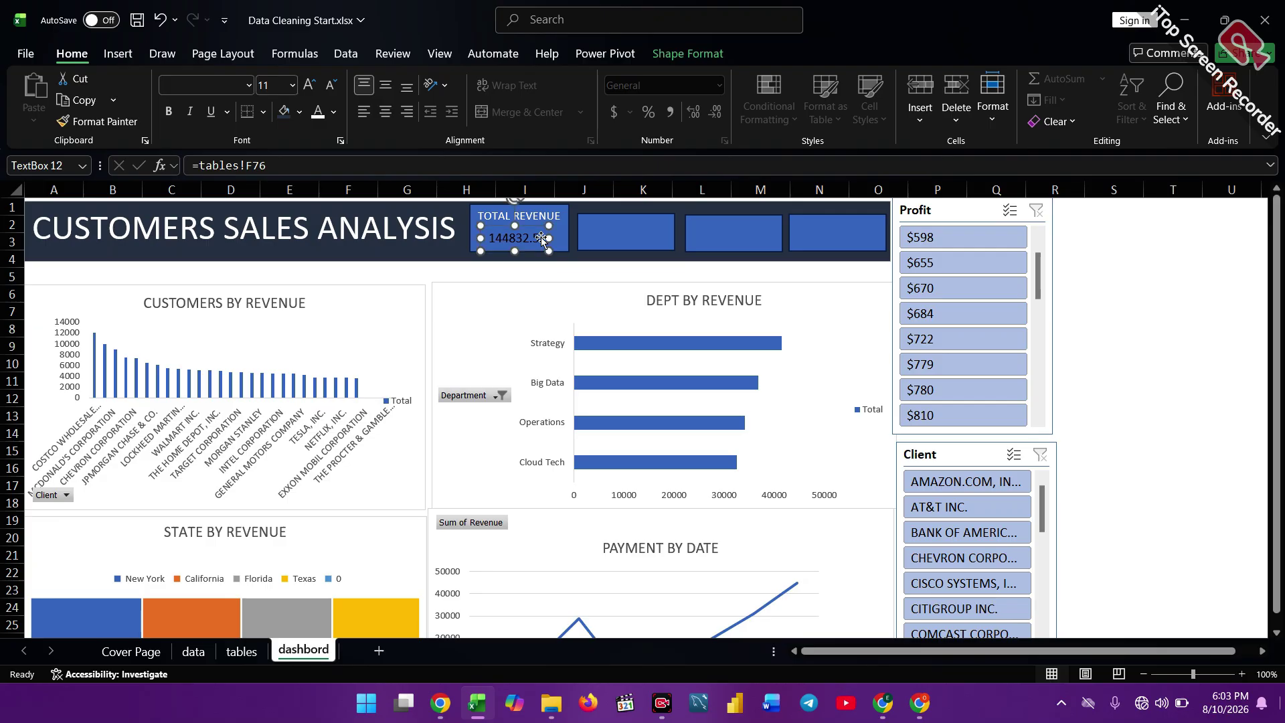
pyautogui.click(335, 114)
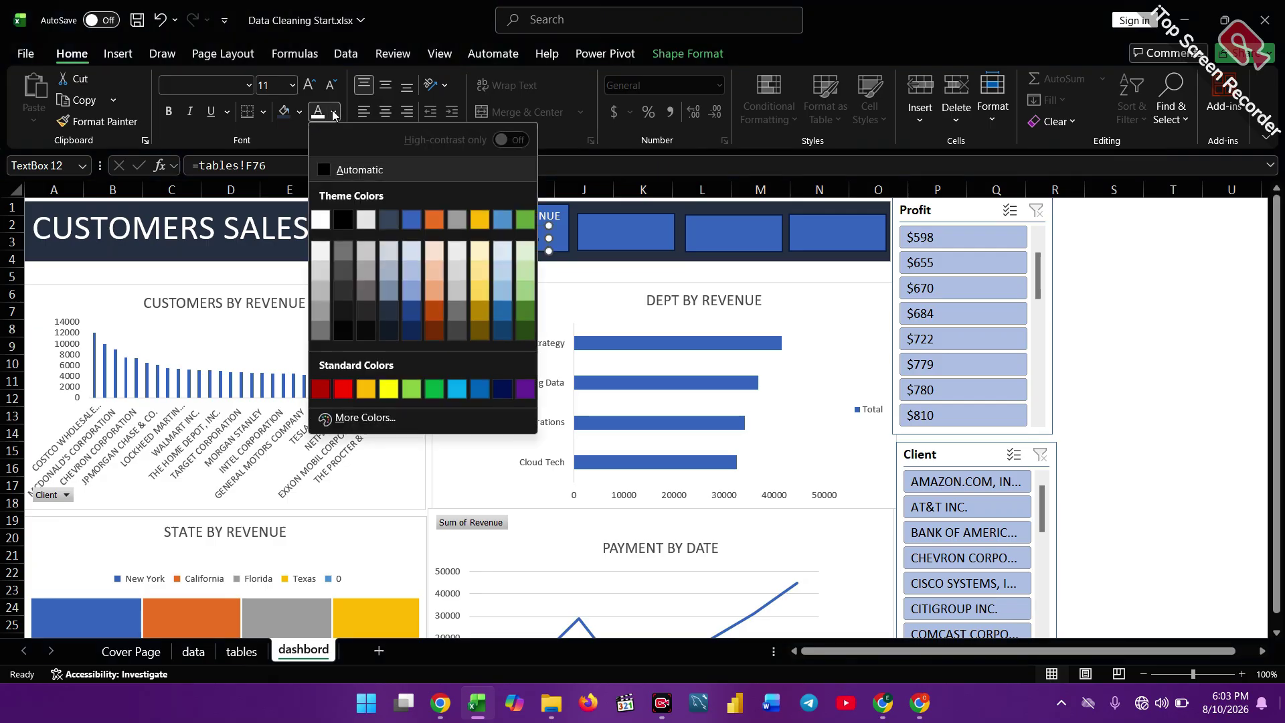
pyautogui.click(321, 219)
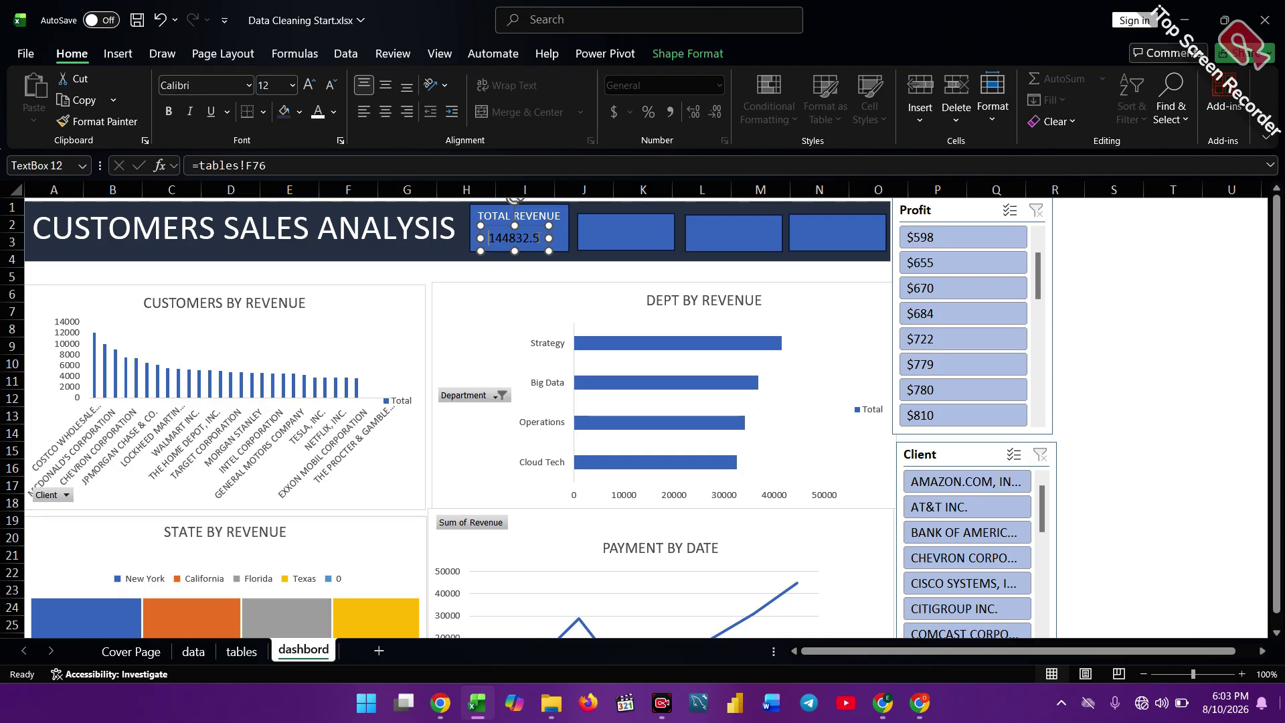
pyautogui.moveTo(489, 238); pyautogui.dragTo(553, 238)
pyautogui.click(555, 237)
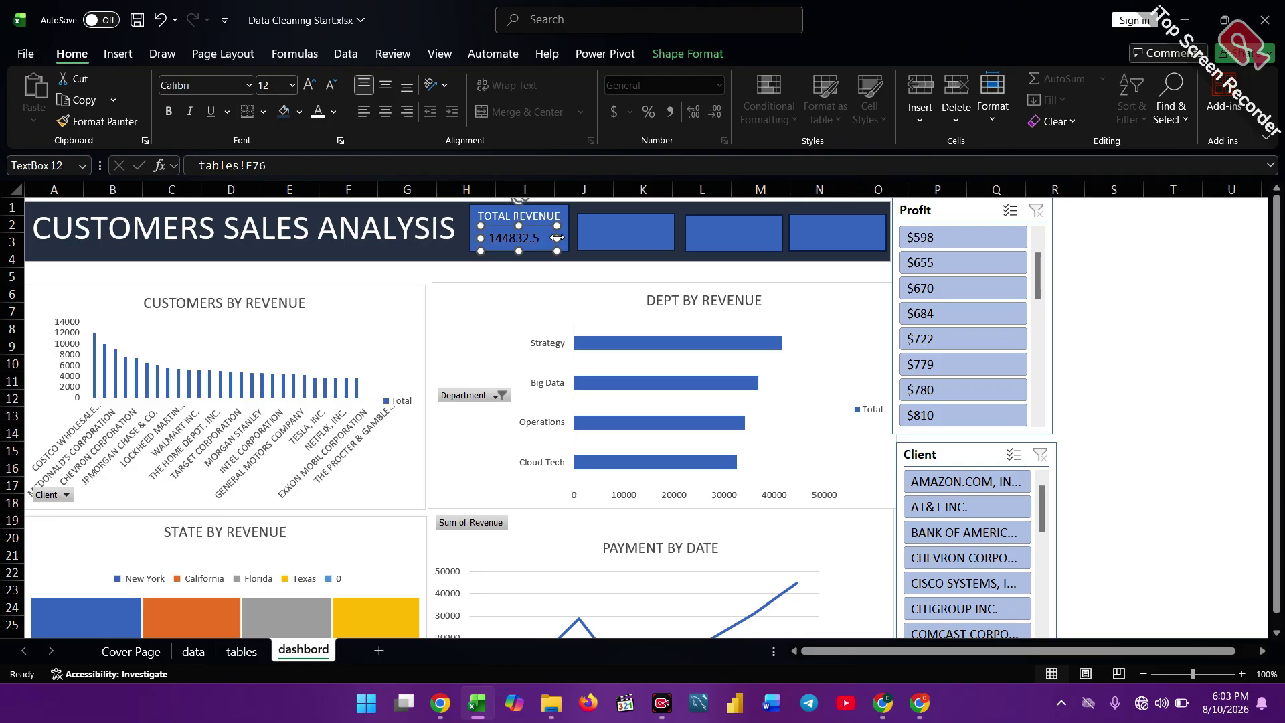
pyautogui.click(319, 113)
# Stretch the second header rectangle slightly upward and label it TOTAL PROFIT.
pyautogui.click(612, 229)
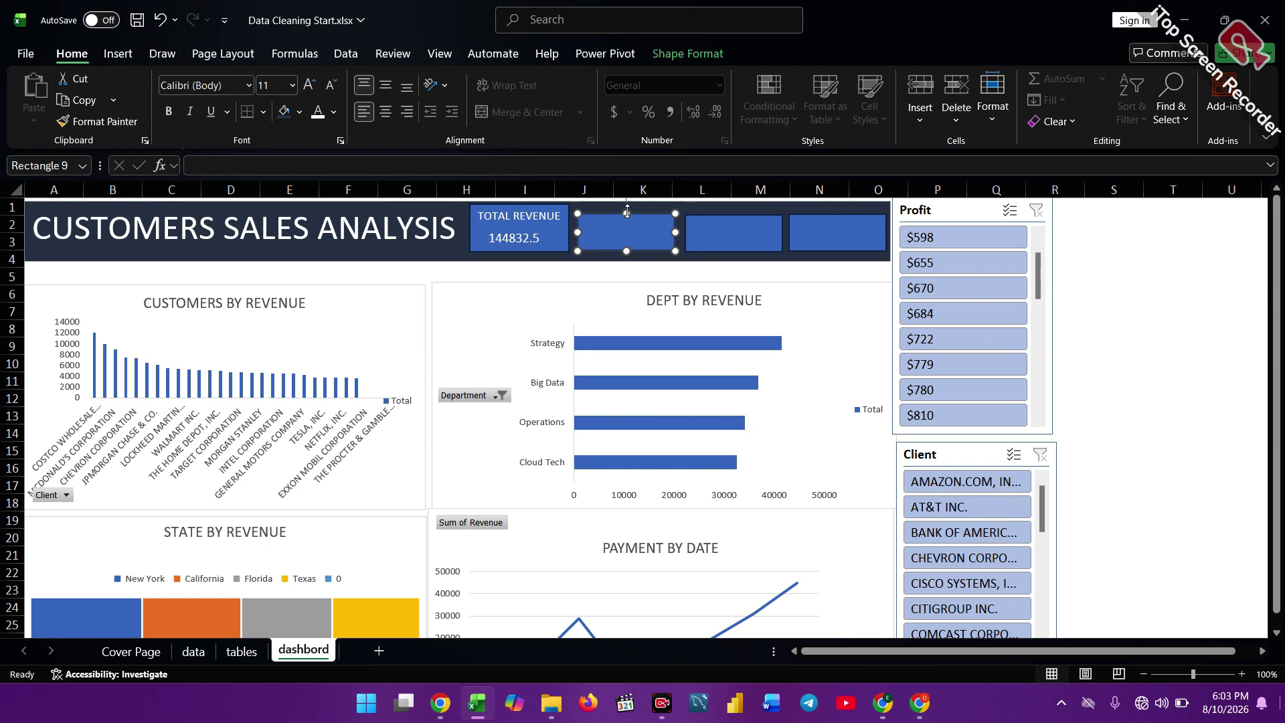
pyautogui.moveTo(626, 211); pyautogui.dragTo(623, 207)
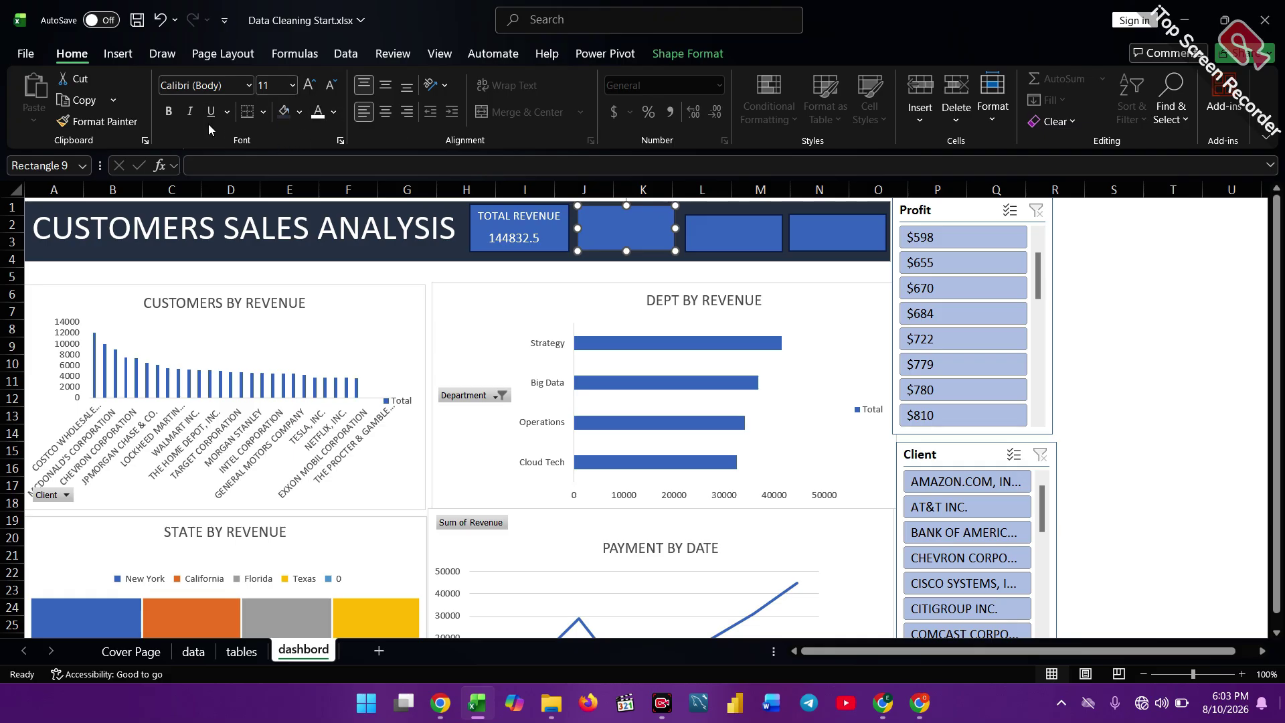
pyautogui.click(118, 56)
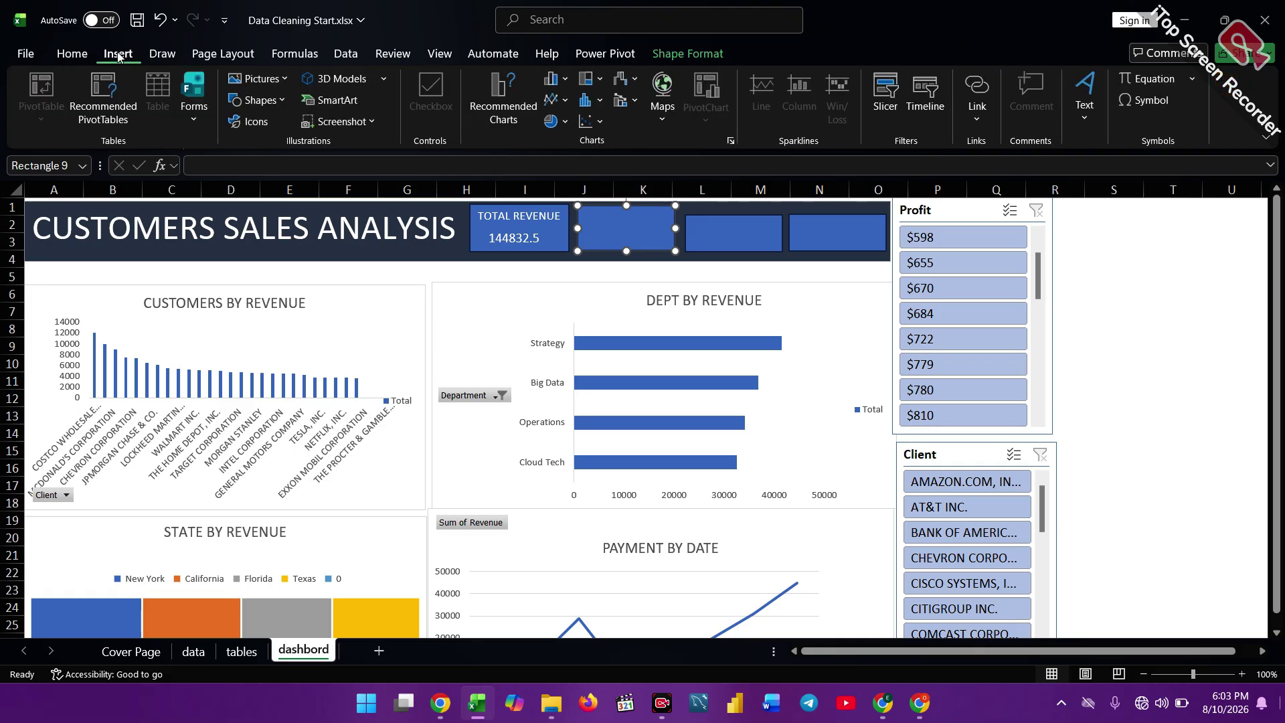
pyautogui.click(259, 100)
pyautogui.click(238, 147)
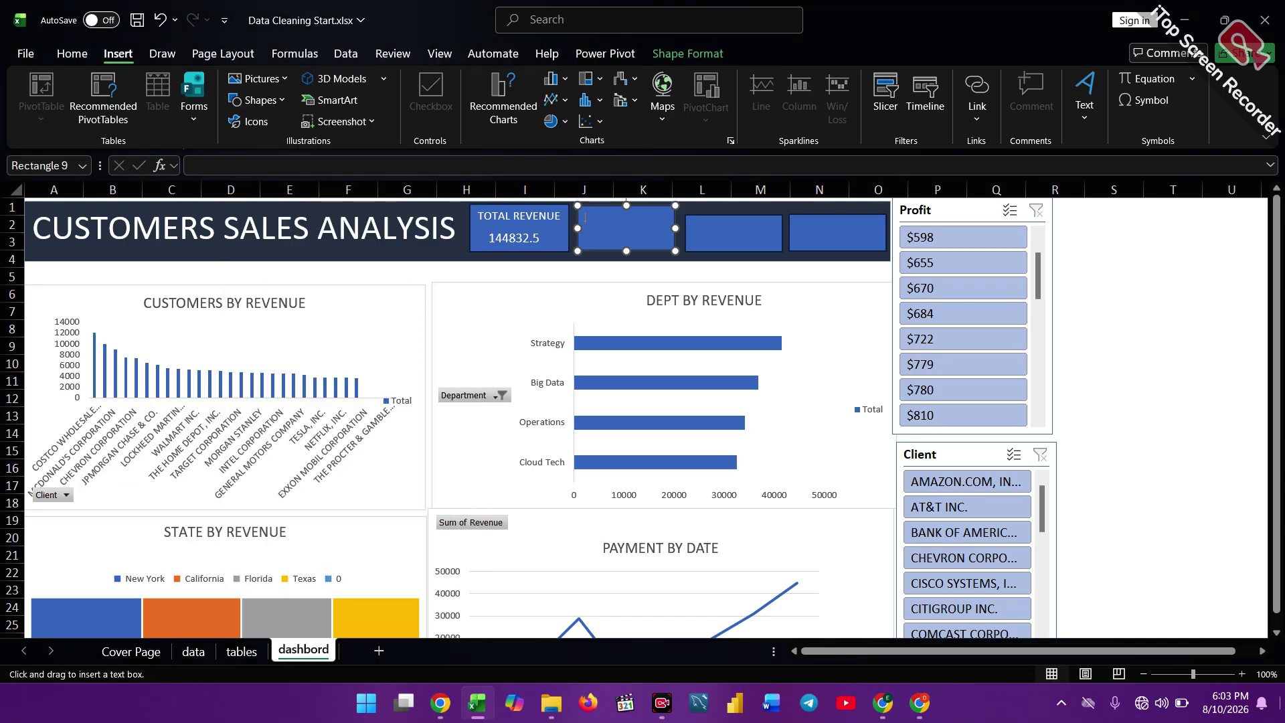
pyautogui.click(585, 221)
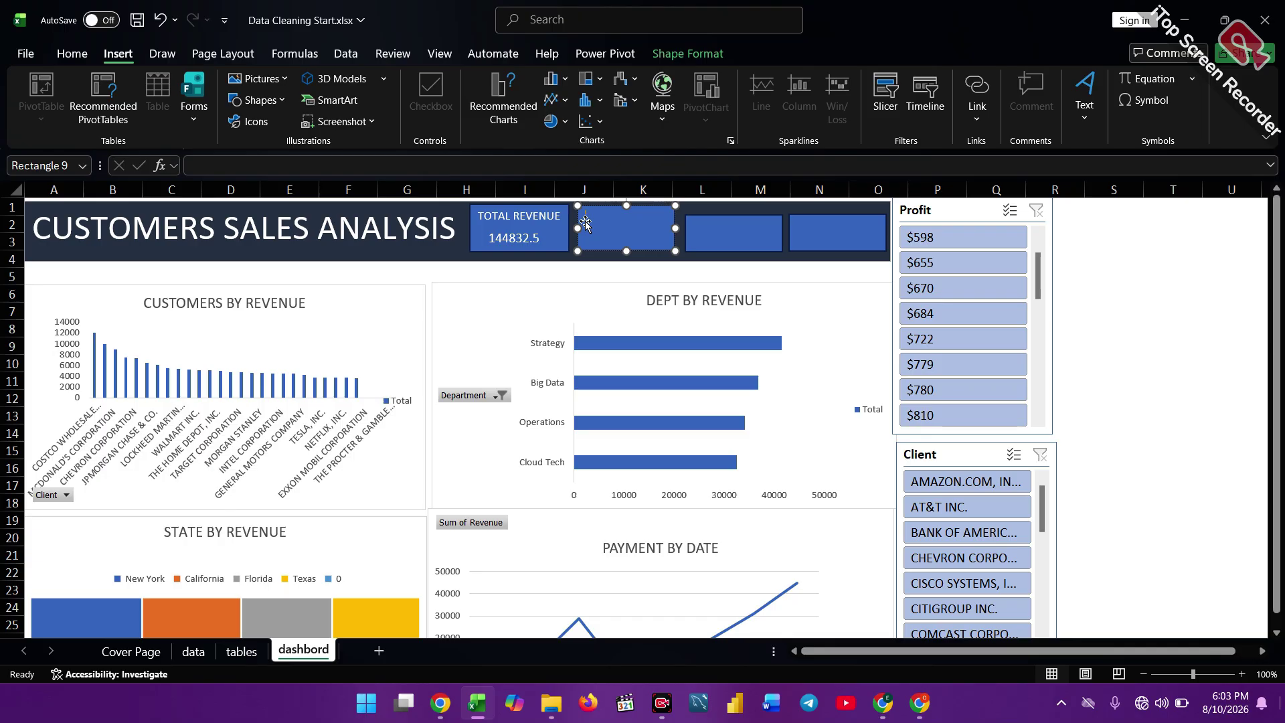
pyautogui.click(241, 649)
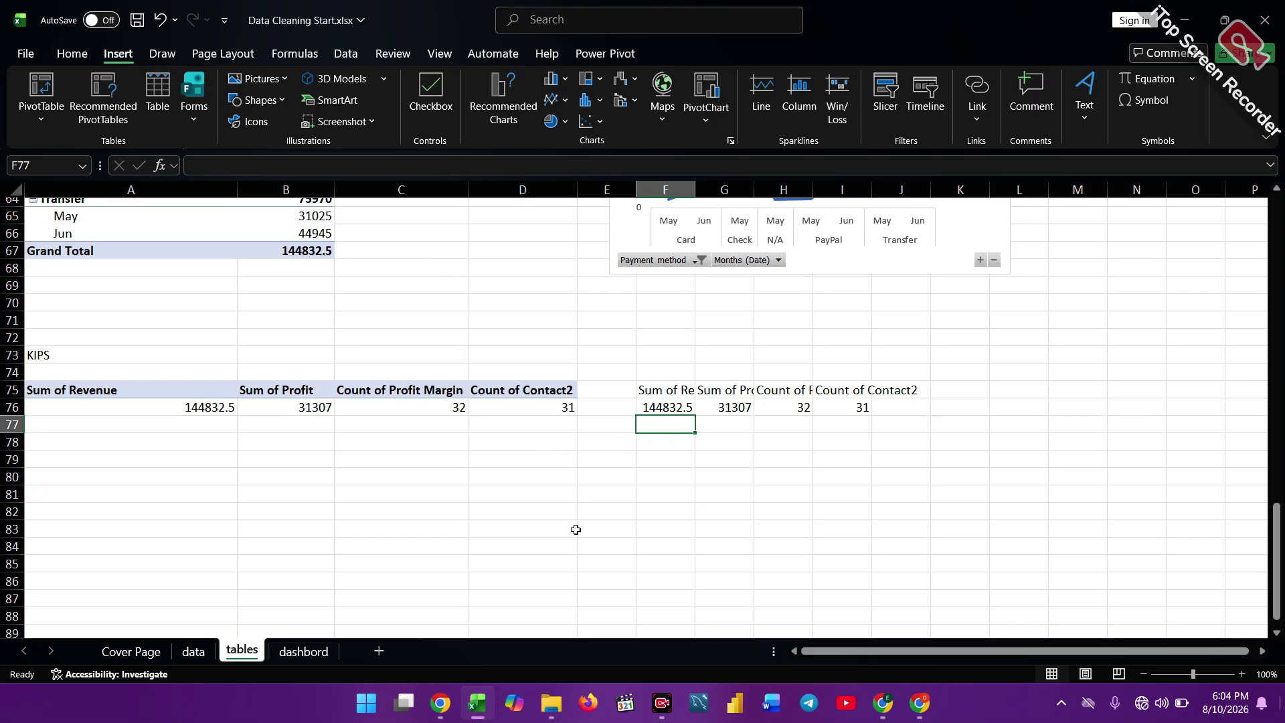
pyautogui.click(305, 650)
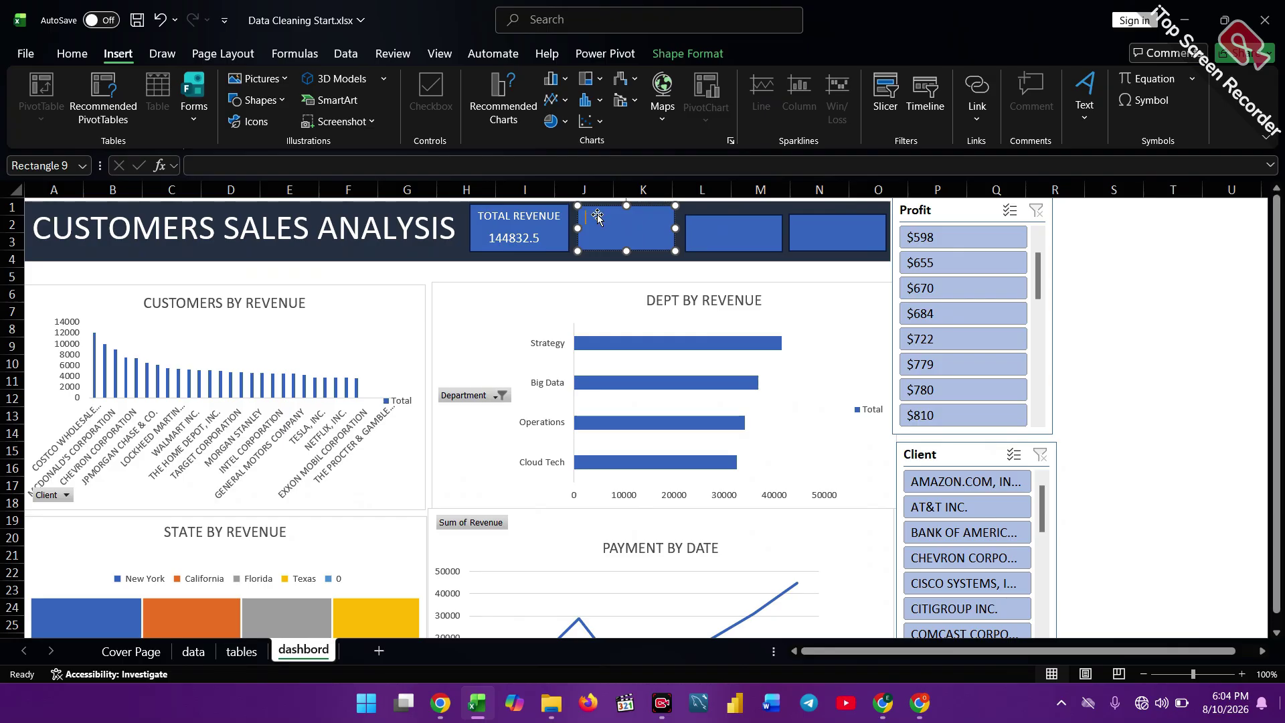
pyautogui.write('TOTAL')
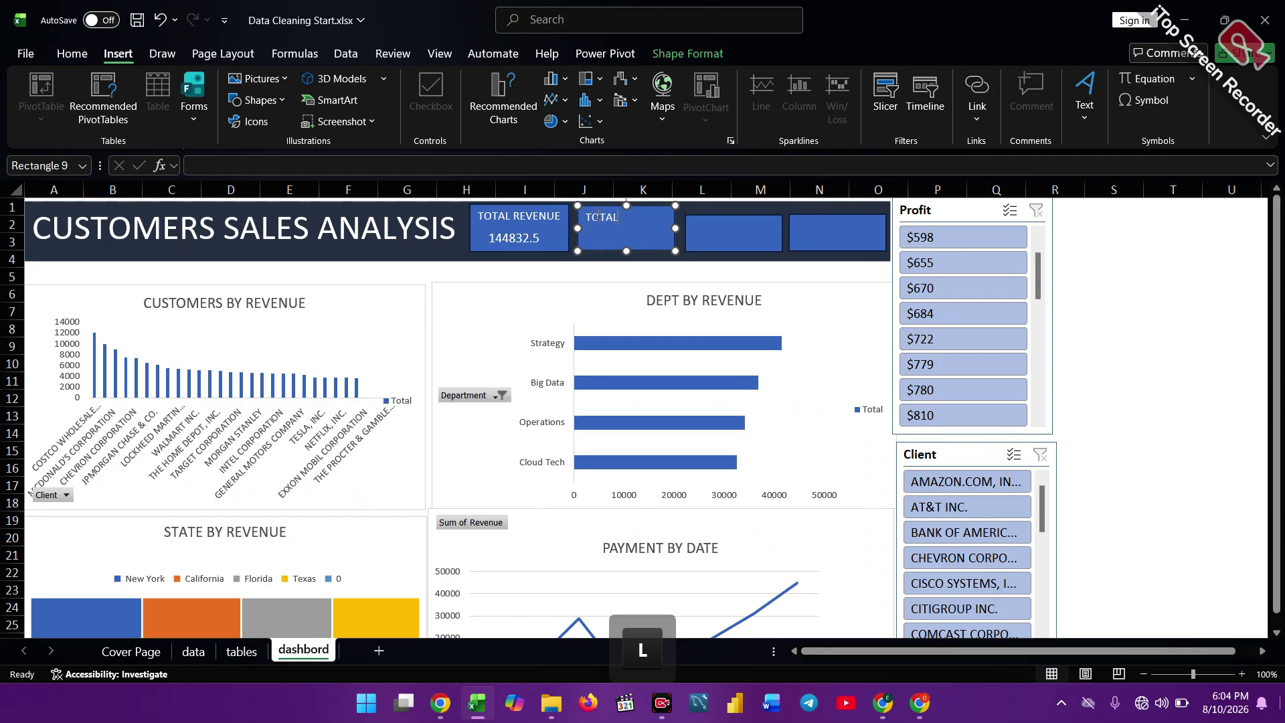
pyautogui.write(' PROFIT')
pyautogui.click(593, 229)
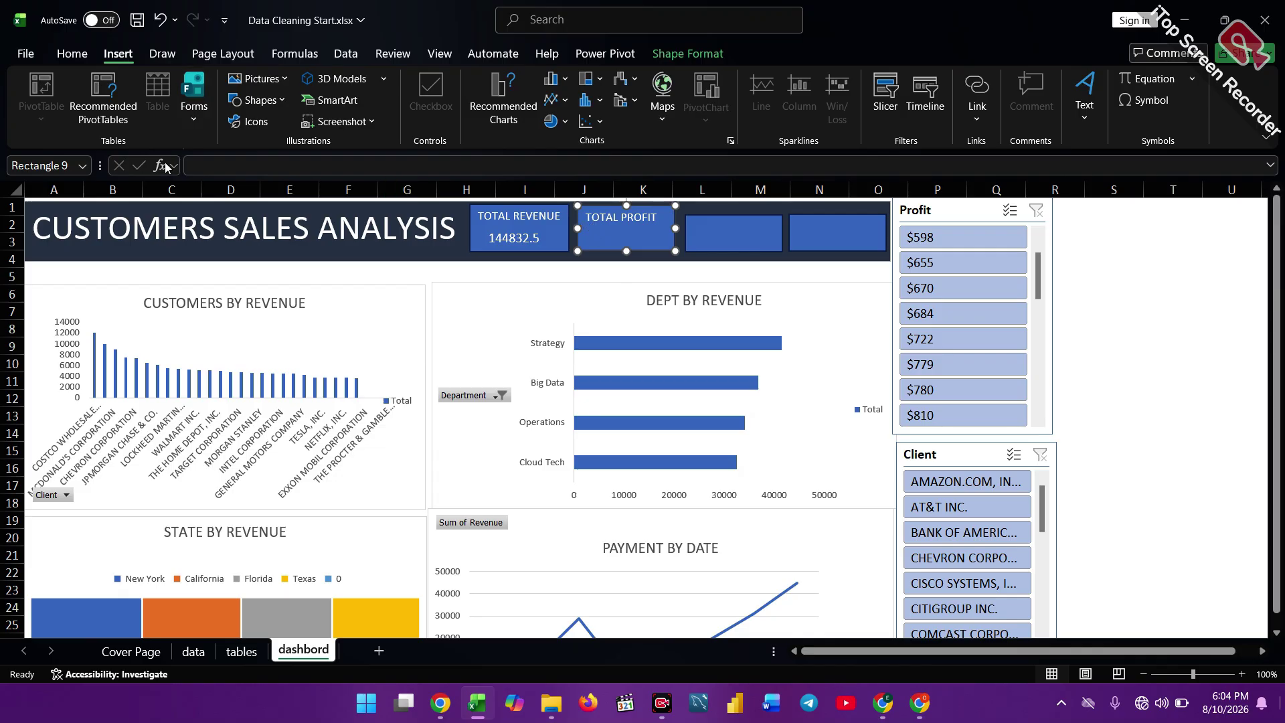
# Place a text box below the TOTAL PROFIT label and link it to the Sum of Profit value with the formula =tables!G76.
pyautogui.click(280, 102)
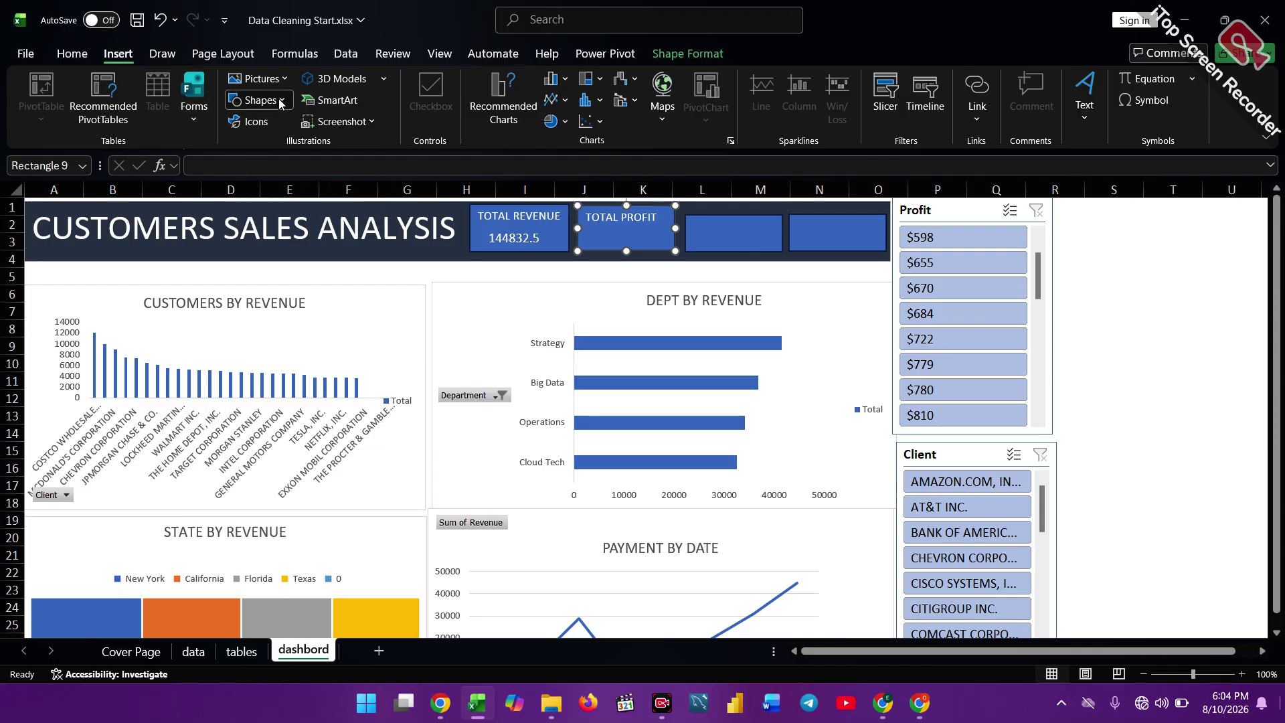
pyautogui.click(236, 147)
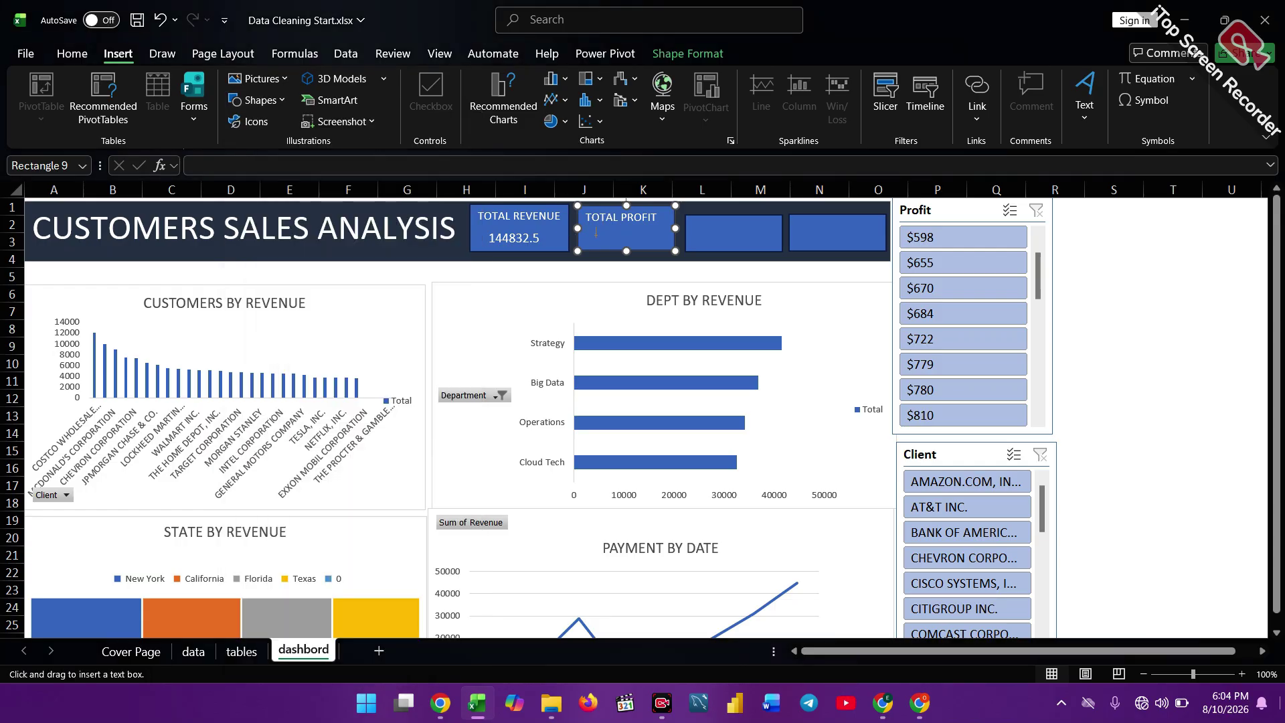
pyautogui.click(592, 232)
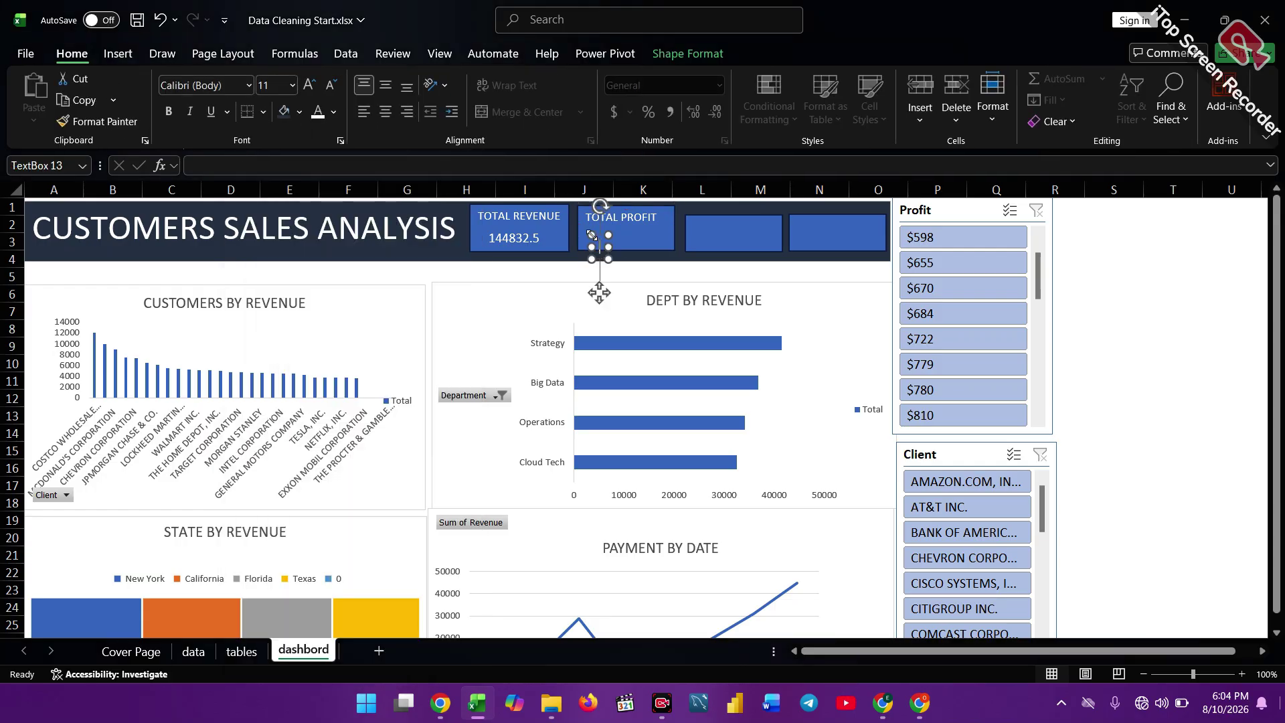
pyautogui.click(203, 164)
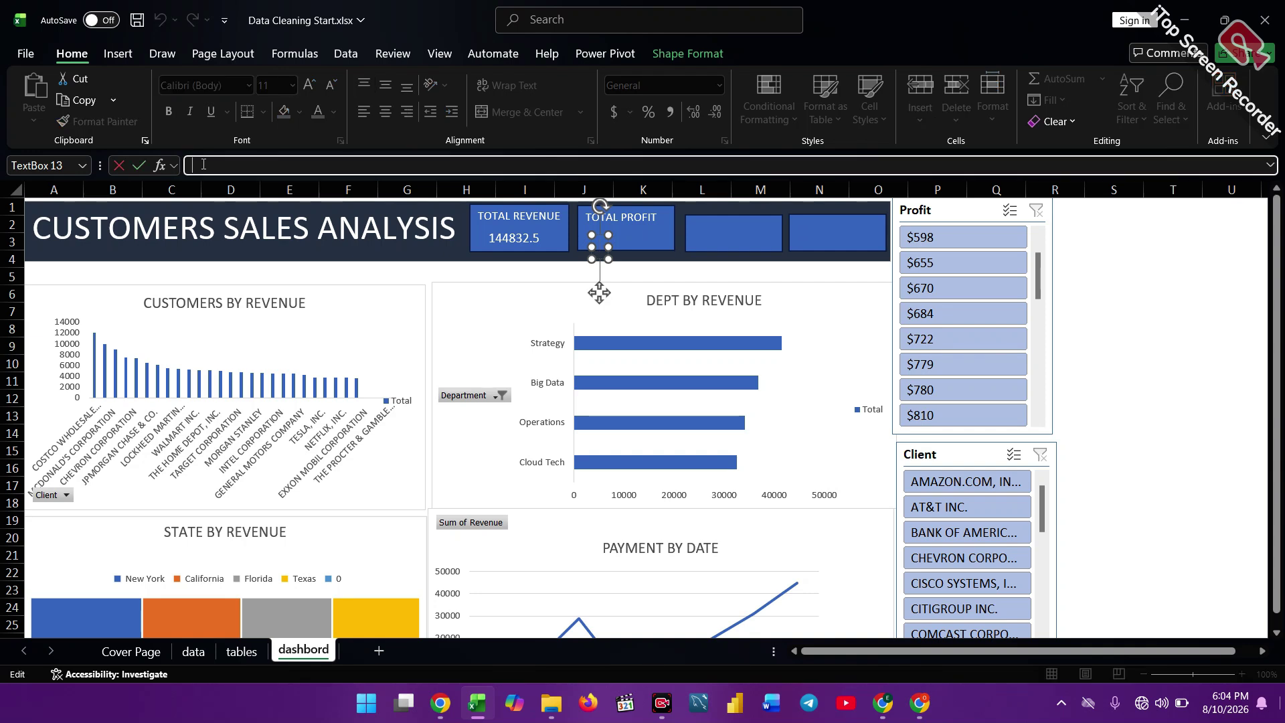
pyautogui.write('=')
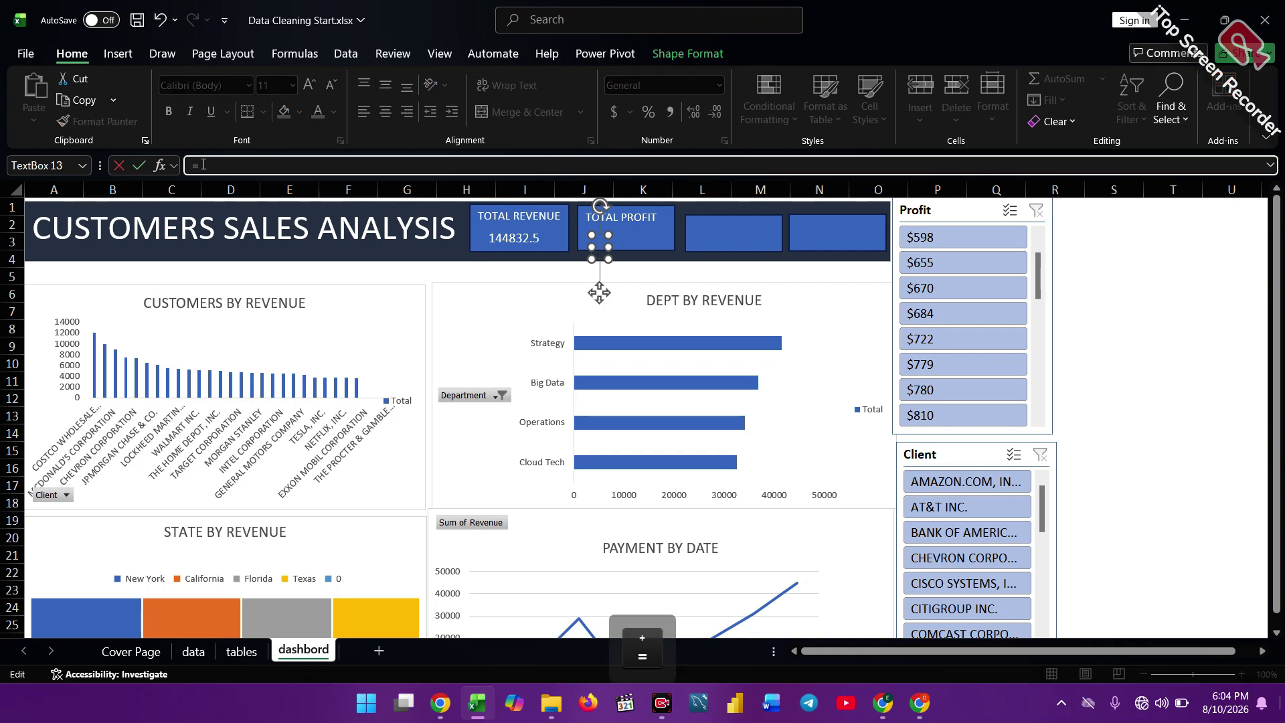
pyautogui.click(241, 650)
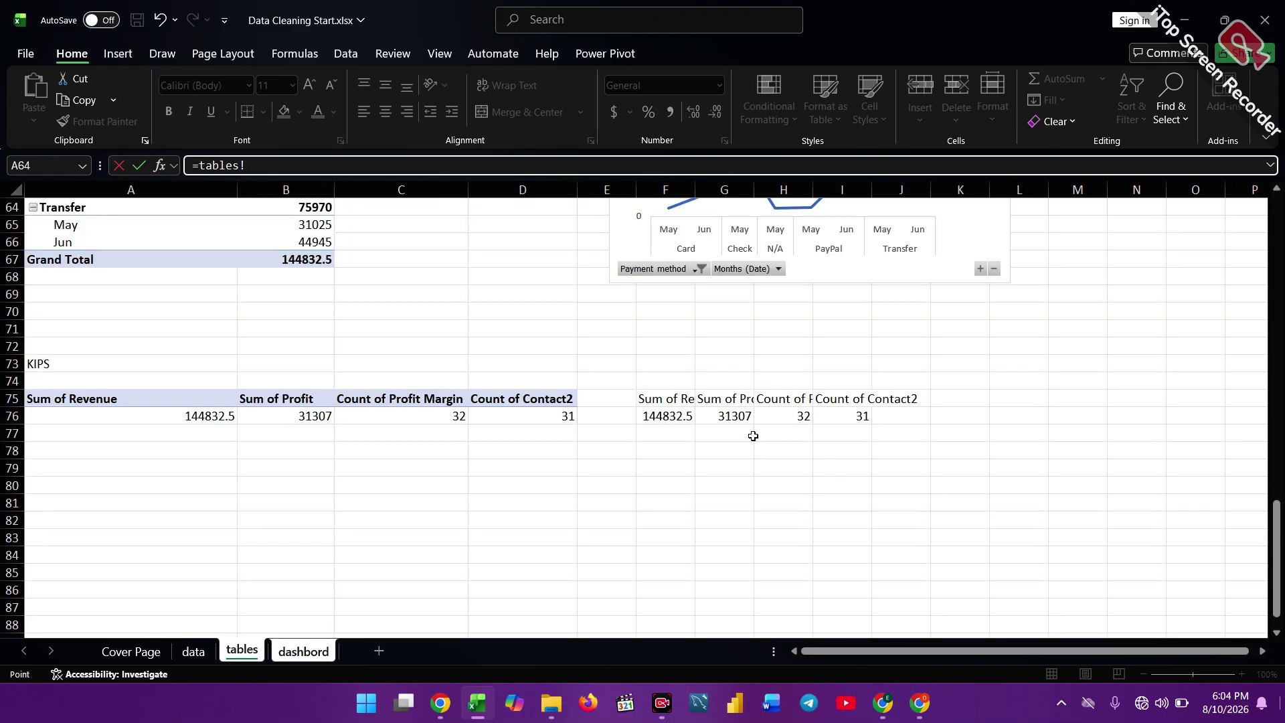
pyautogui.click(733, 418)
pyautogui.press('Return')
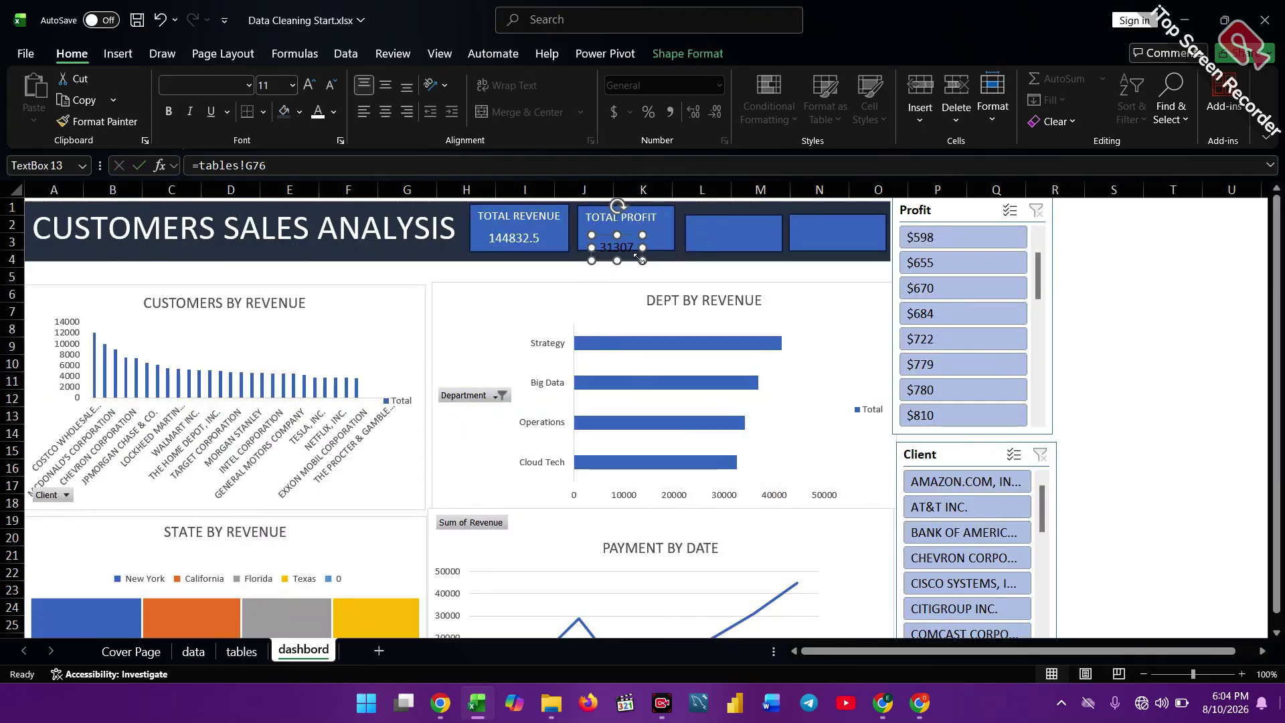
# Widen the linked profit text box, colour its text white and extend its top edge upward so the value sits inside the second rectangle.
pyautogui.moveTo(643, 247); pyautogui.dragTo(661, 246)
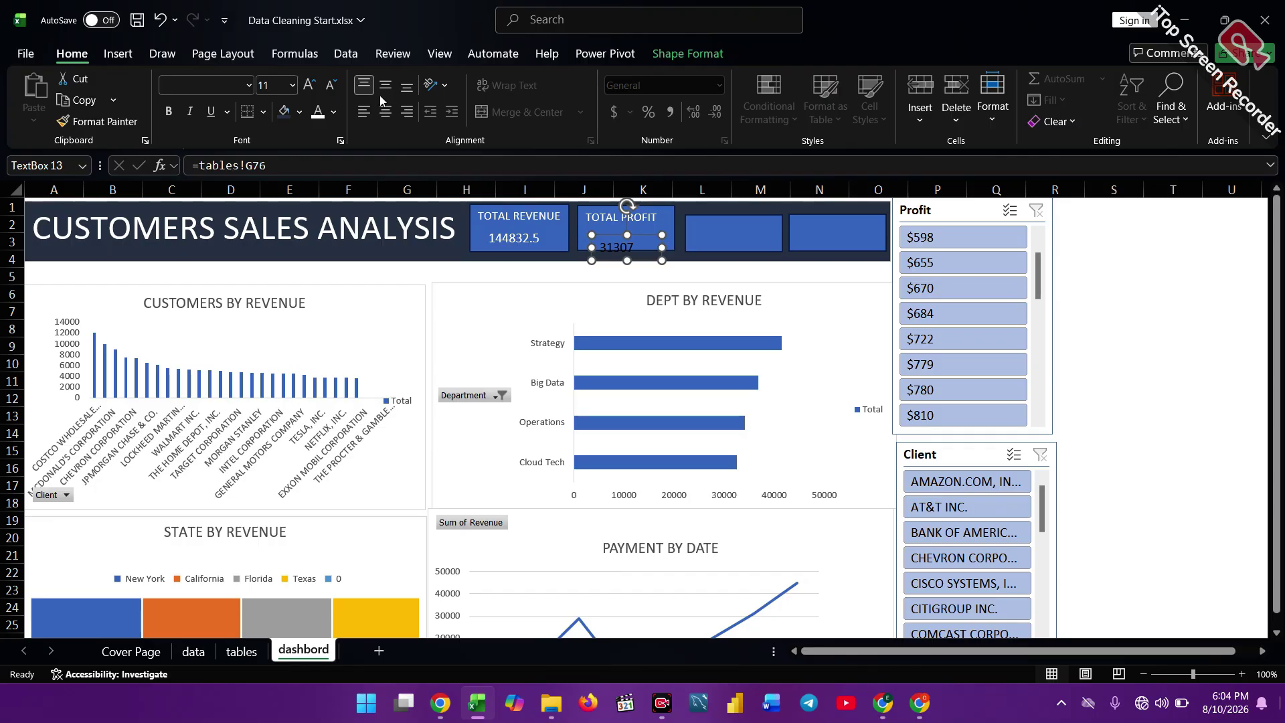
pyautogui.click(319, 113)
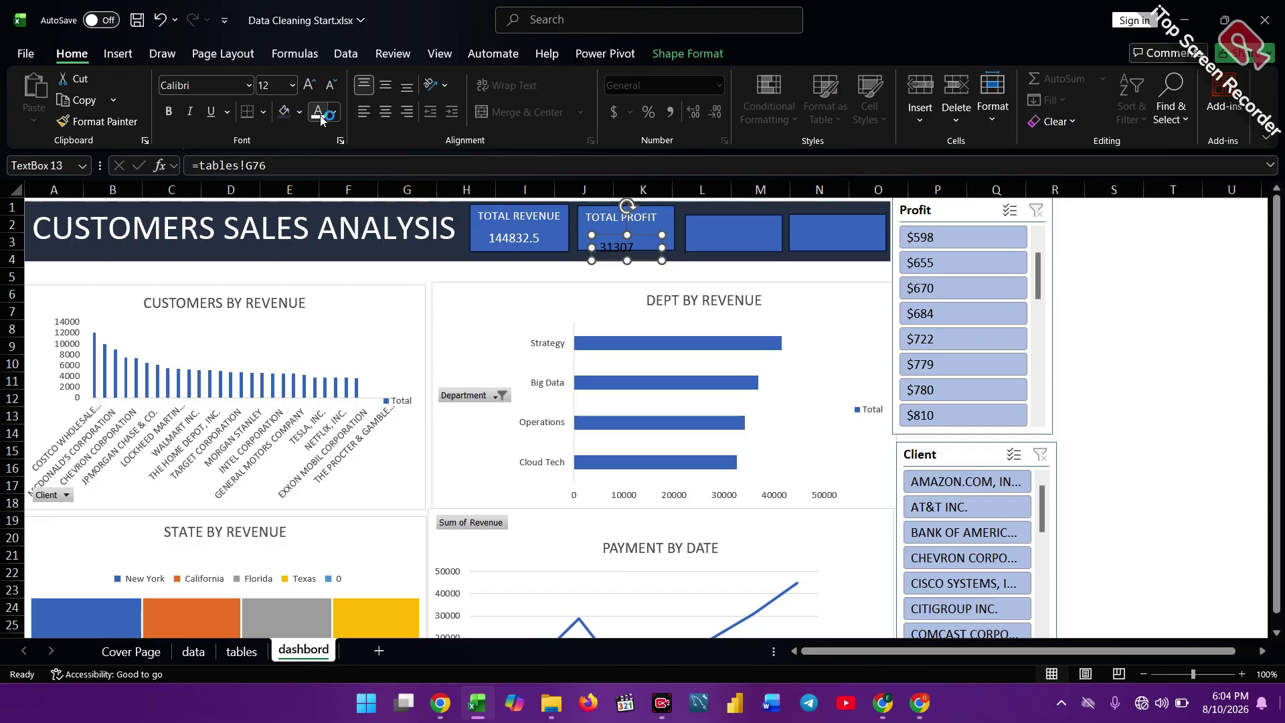
pyautogui.click(320, 116)
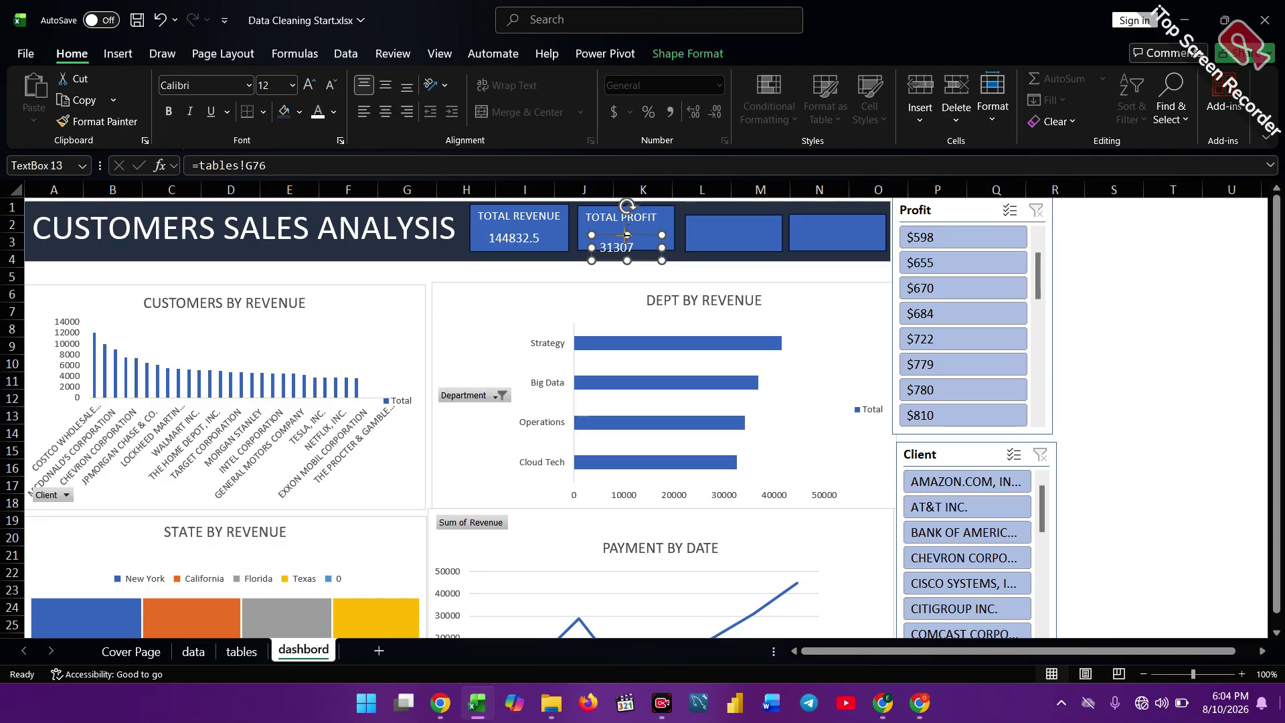
pyautogui.moveTo(626, 235); pyautogui.dragTo(618, 226)
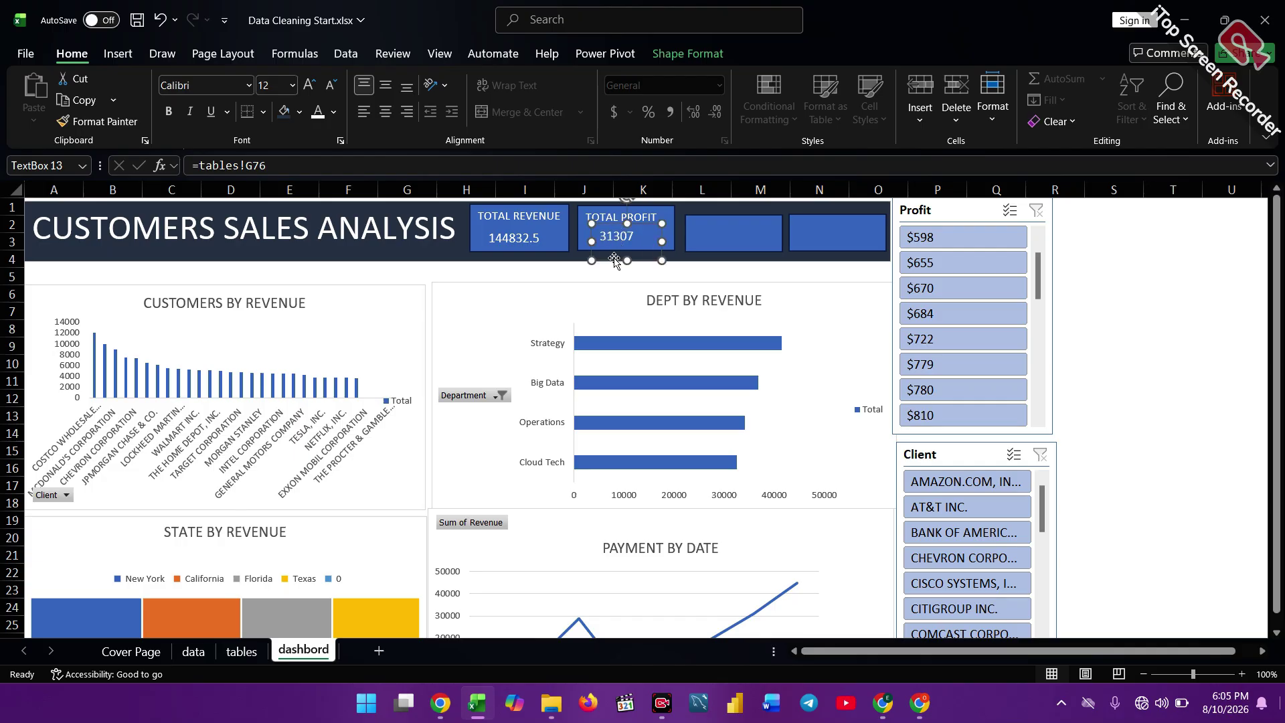
pyautogui.click(648, 277)
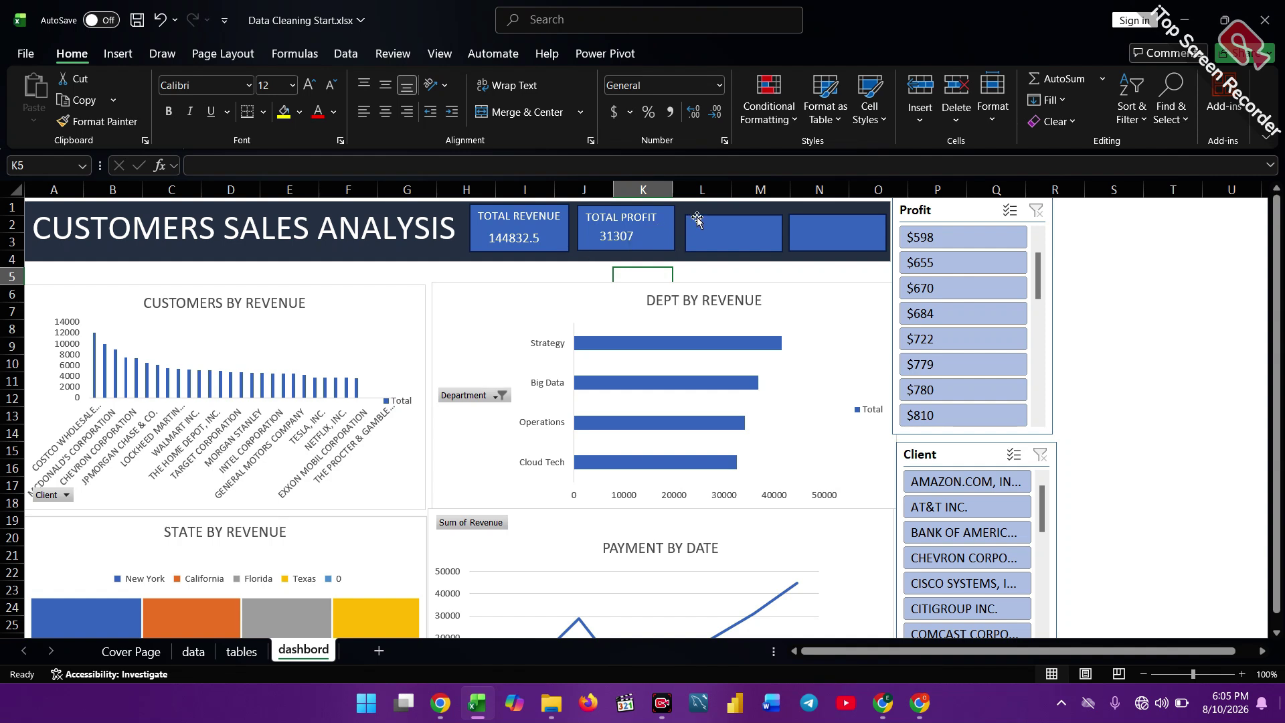
# Stretch the third and fourth header rectangles upward to about the height of the first two.
pyautogui.click(713, 228)
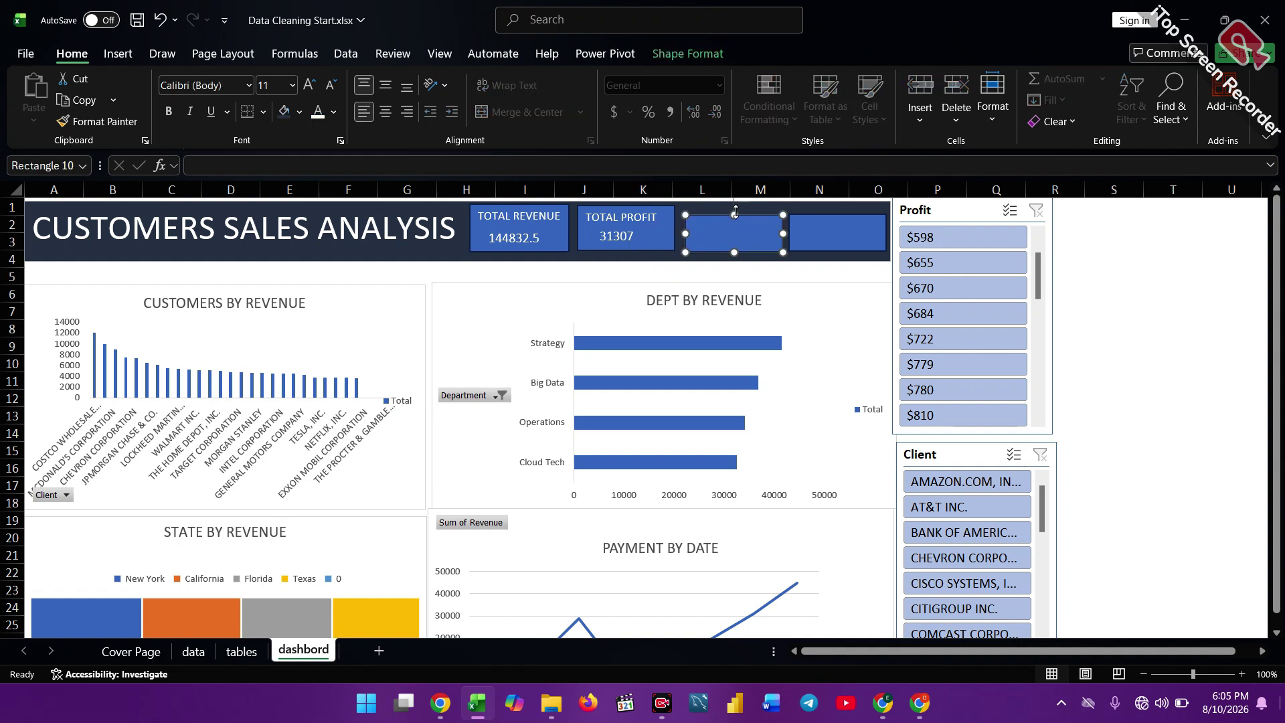
pyautogui.moveTo(734, 215); pyautogui.dragTo(732, 204)
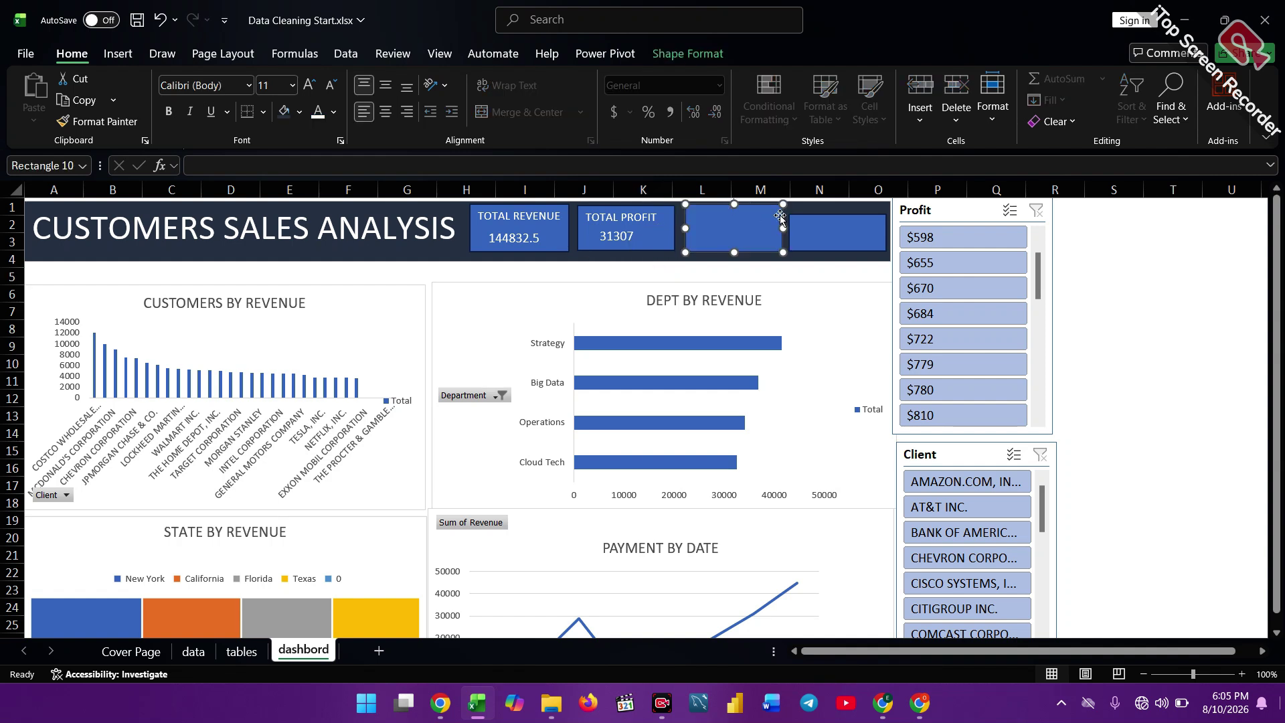
pyautogui.click(812, 234)
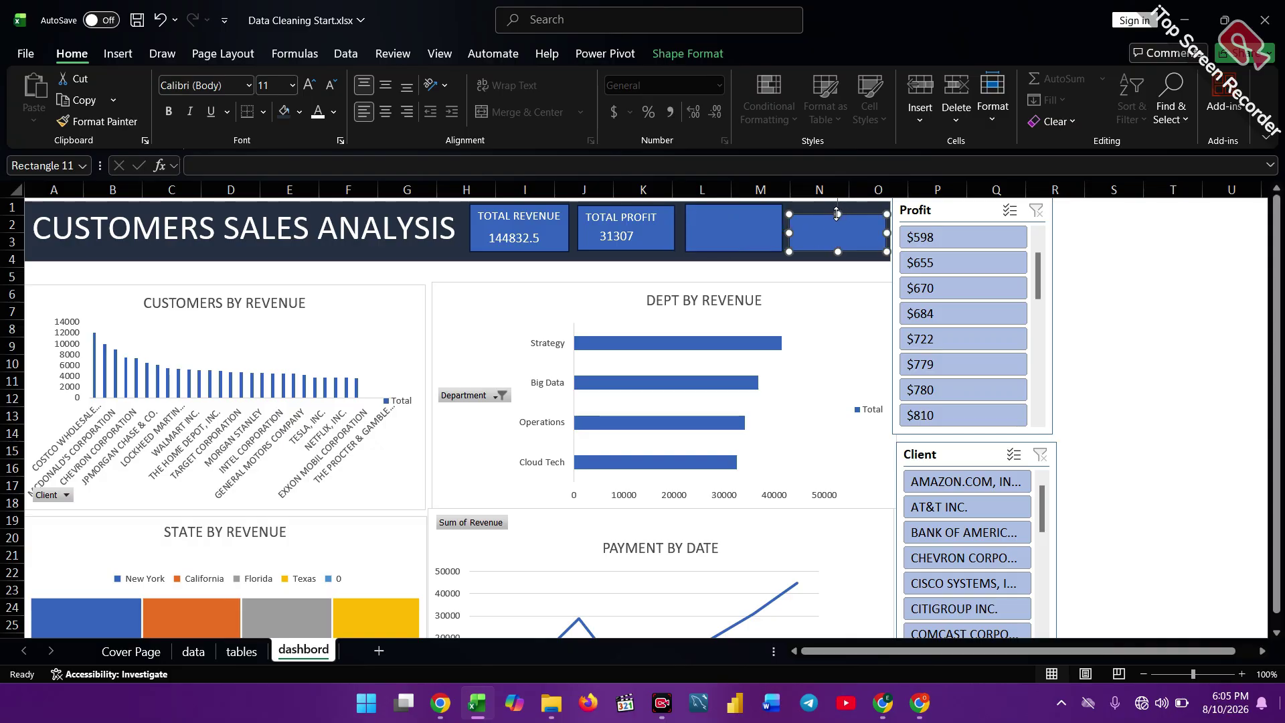
pyautogui.moveTo(838, 213); pyautogui.dragTo(834, 199)
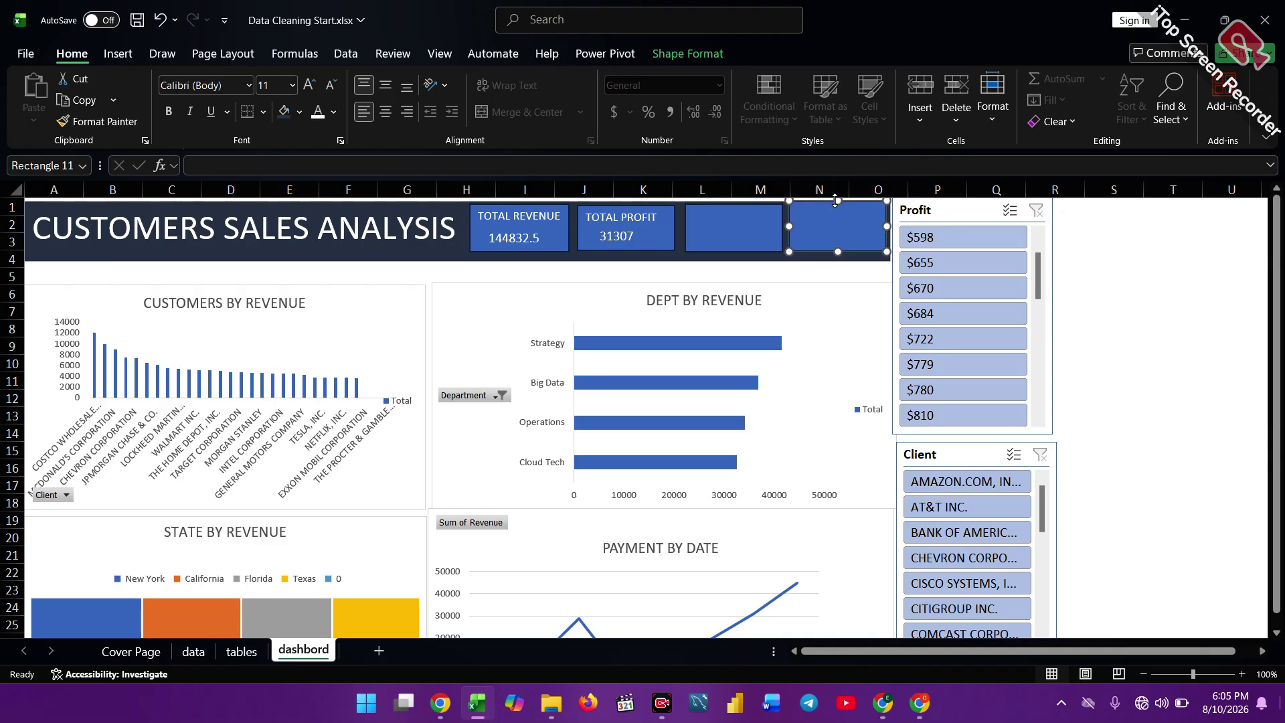
# Label the third header rectangle PROFIT MARGIN and widen it slightly on both sides so the label fits on one line.
pyautogui.click(714, 216)
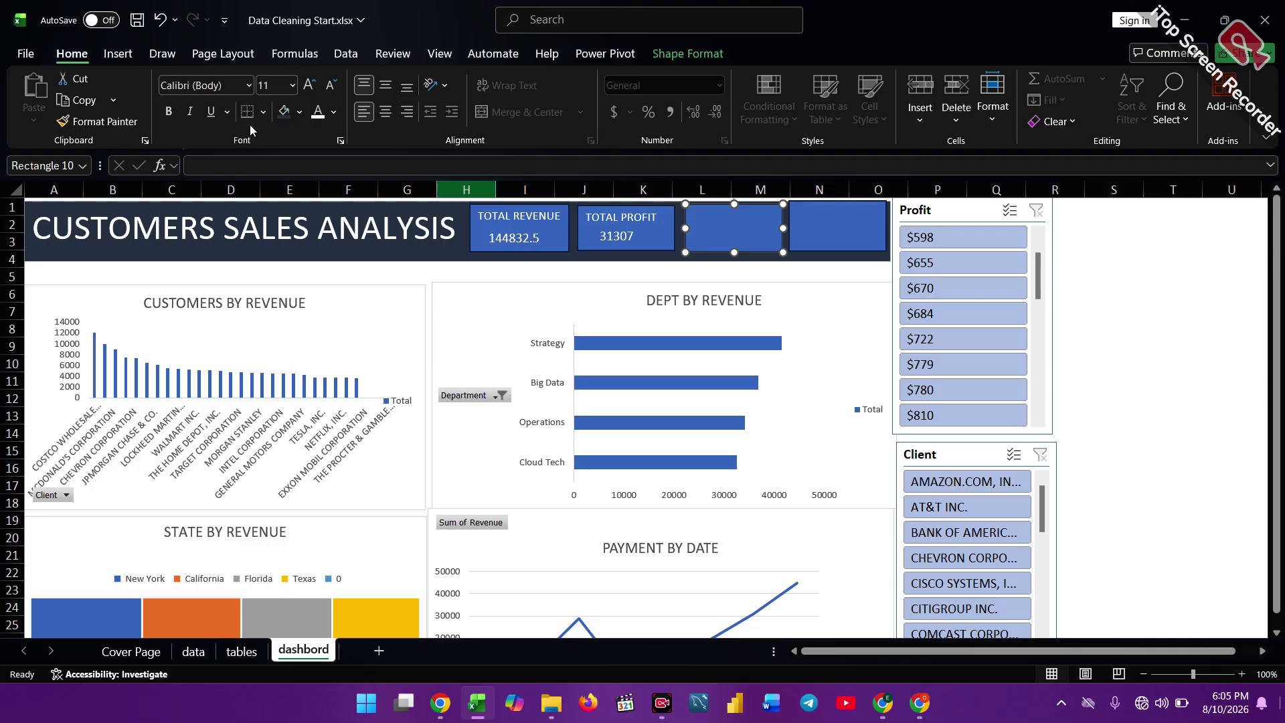
pyautogui.click(116, 55)
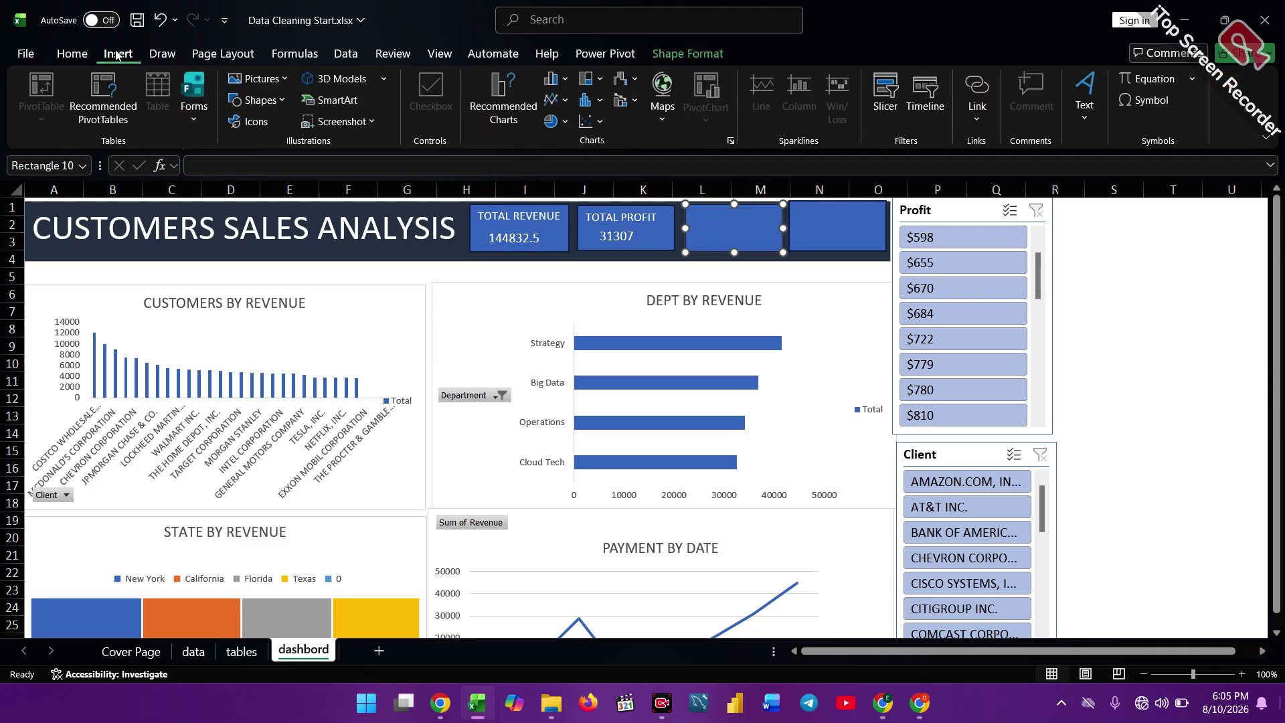
pyautogui.click(283, 101)
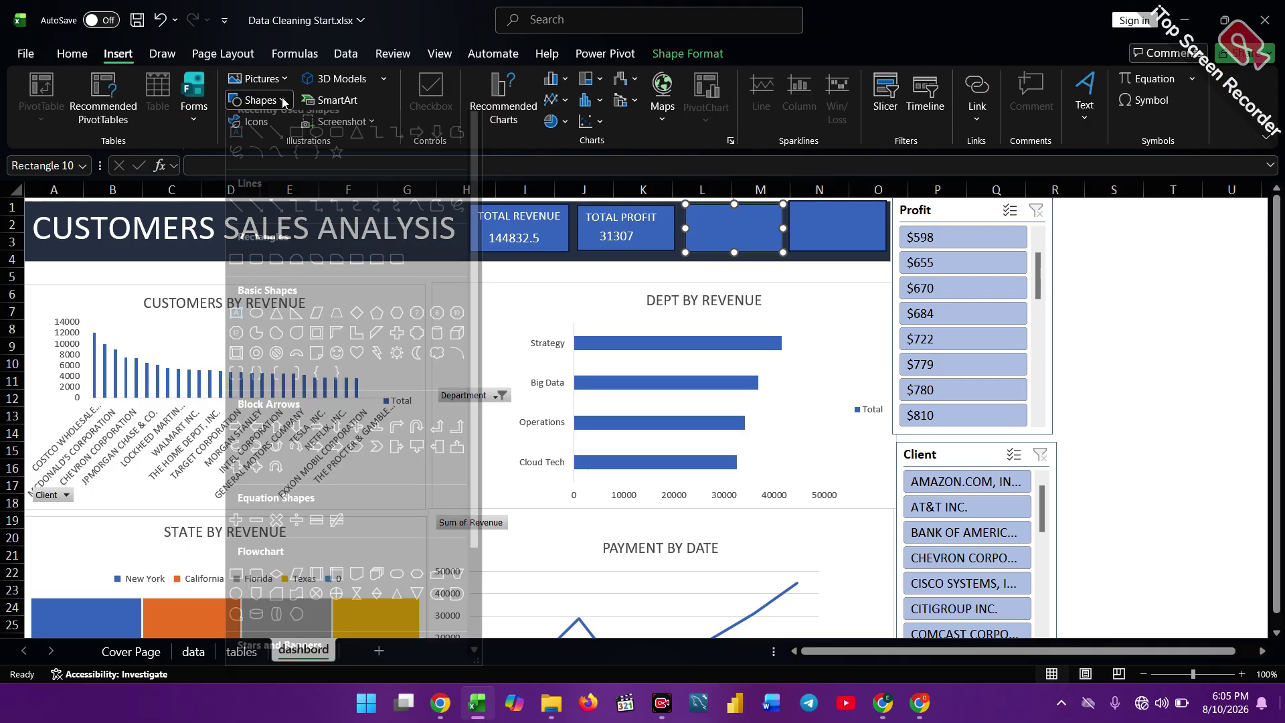
pyautogui.click(237, 147)
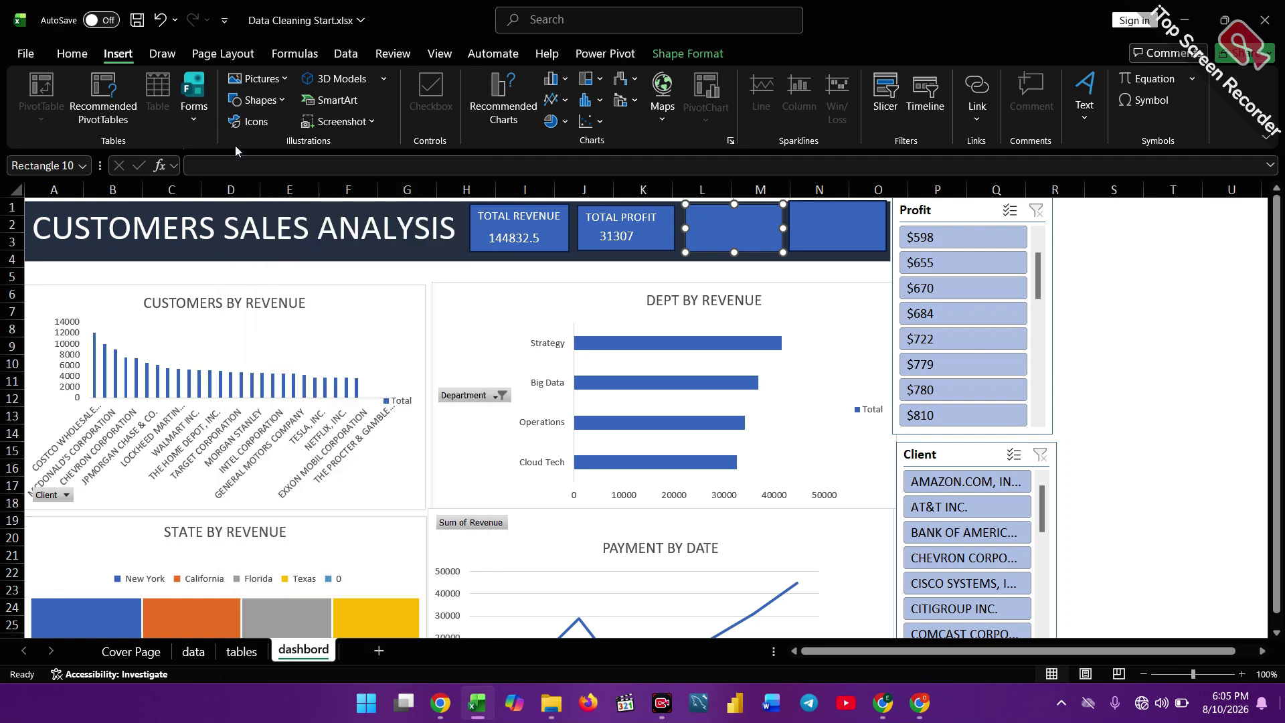
pyautogui.click(705, 223)
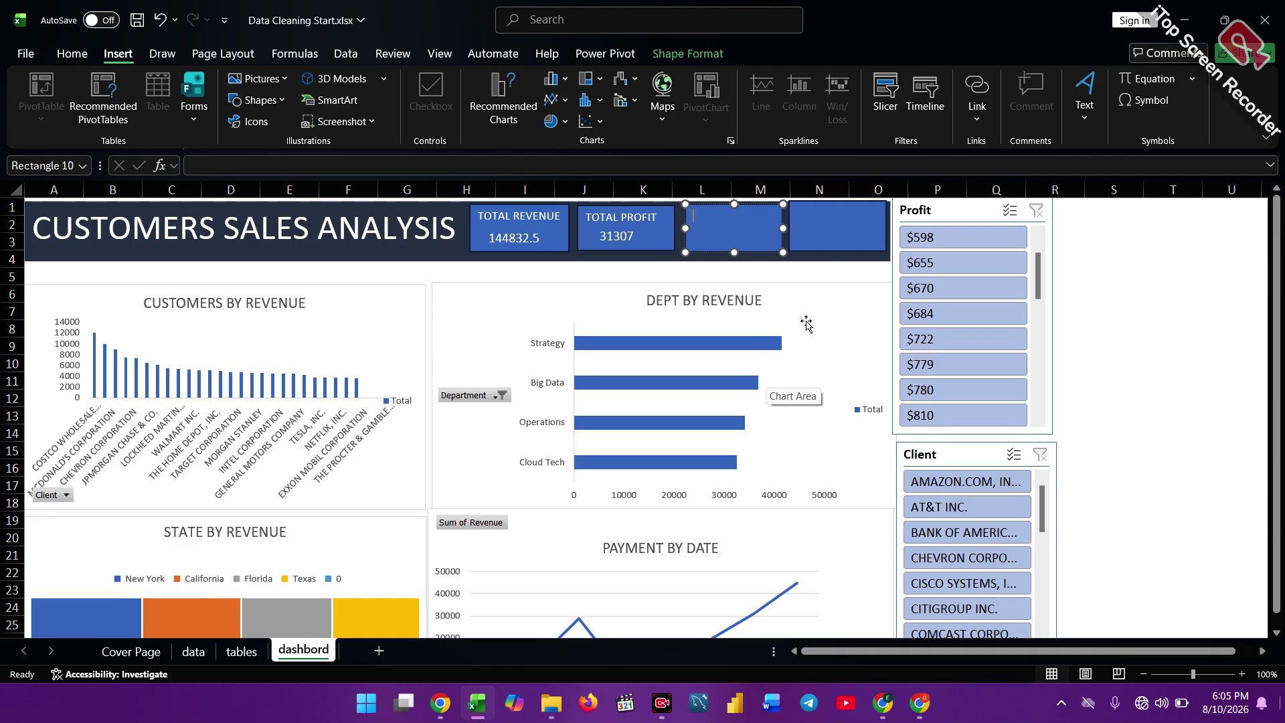
pyautogui.write('PRO')
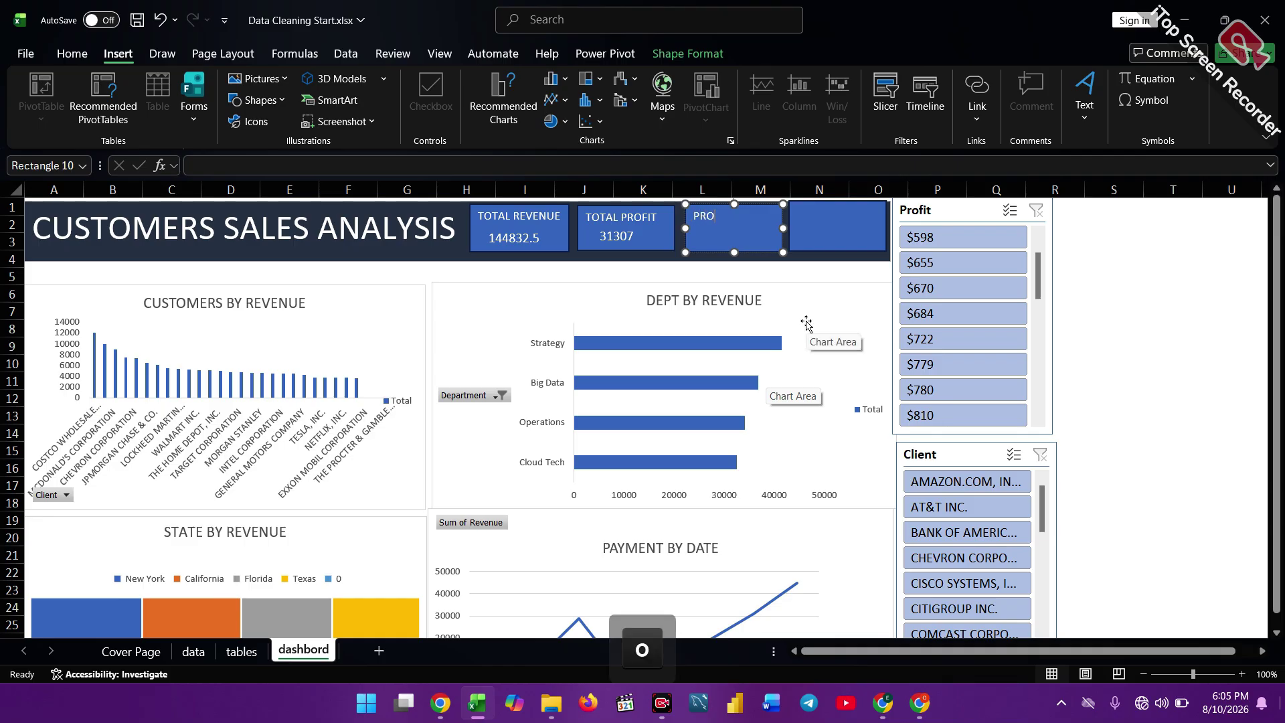
pyautogui.write('FIT ')
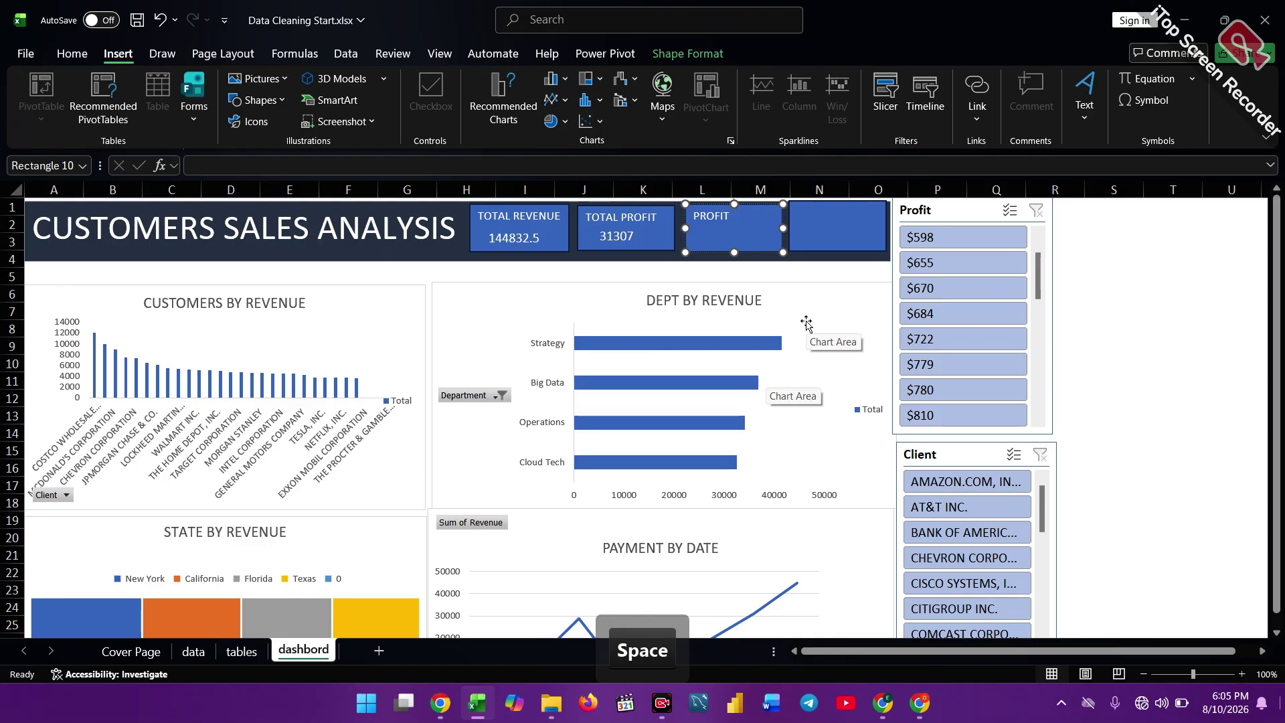
pyautogui.write(' MARG')
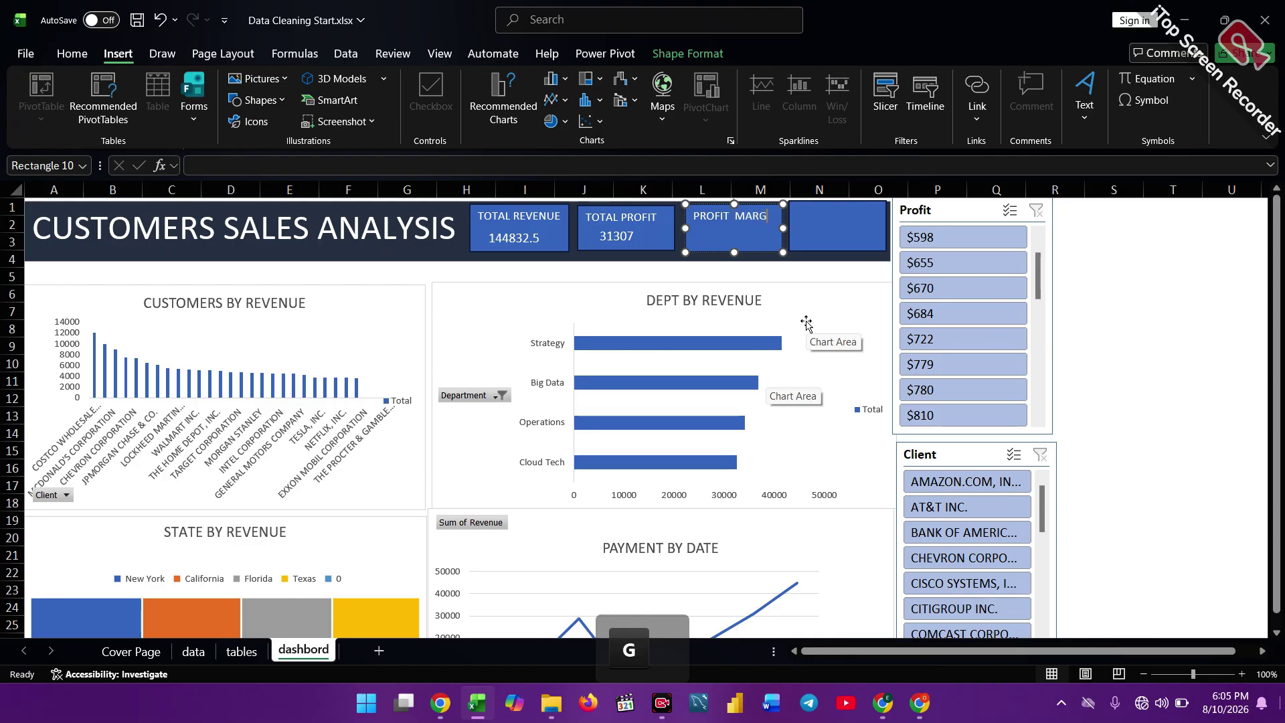
pyautogui.write('IN')
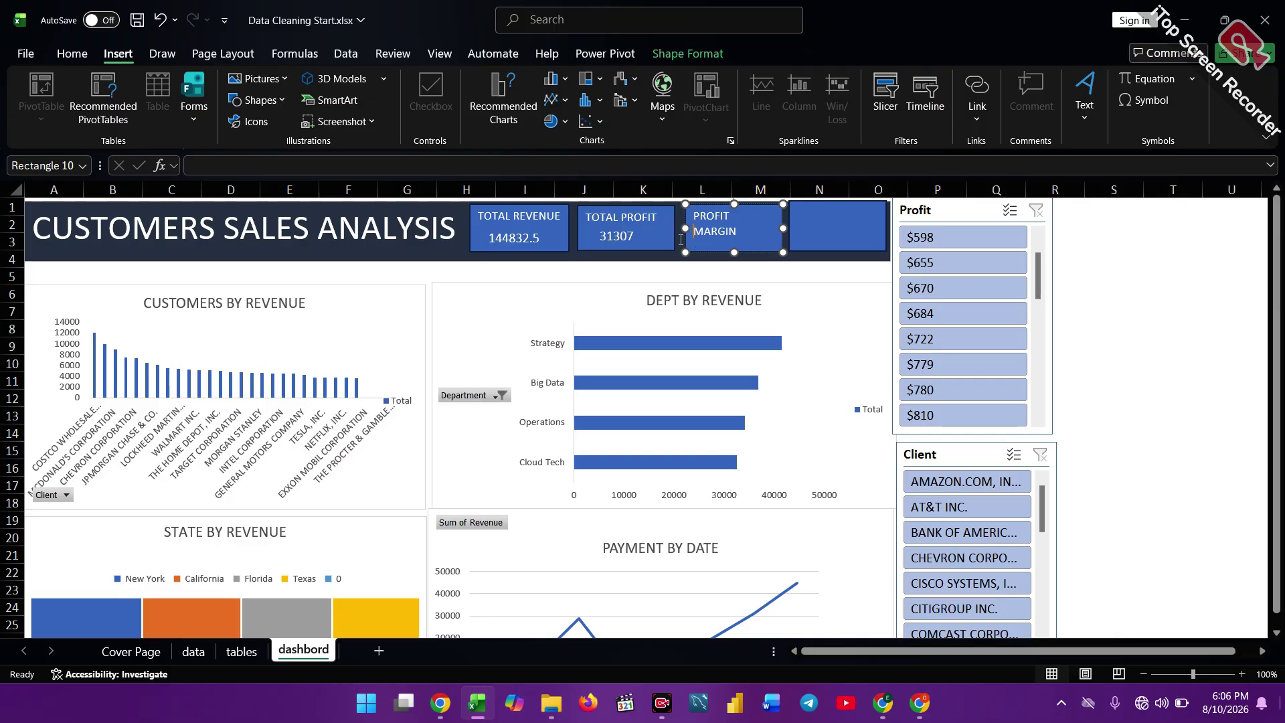
pyautogui.moveTo(685, 227); pyautogui.dragTo(682, 227)
pyautogui.moveTo(782, 226); pyautogui.dragTo(788, 226)
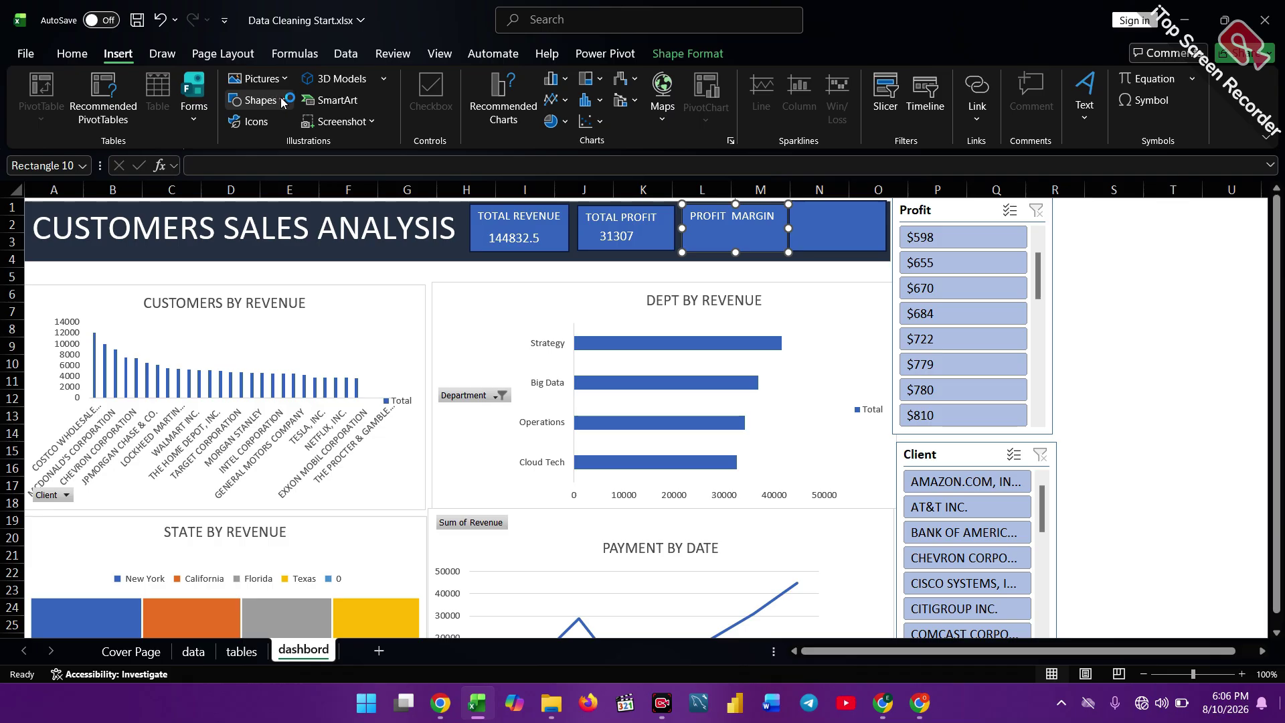
# Place a text box below the PROFIT MARGIN label and link it to the Count of Profit Margin value with the formula =tables!H76.
pyautogui.click(255, 100)
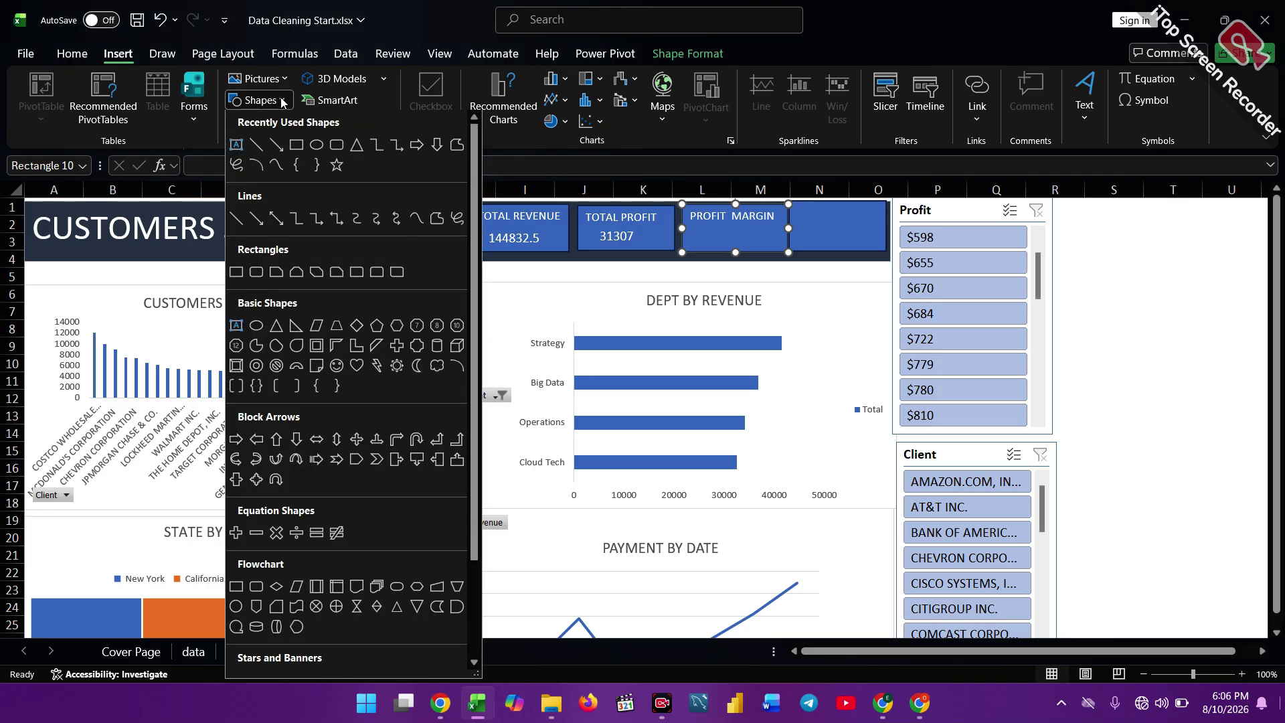
pyautogui.click(235, 146)
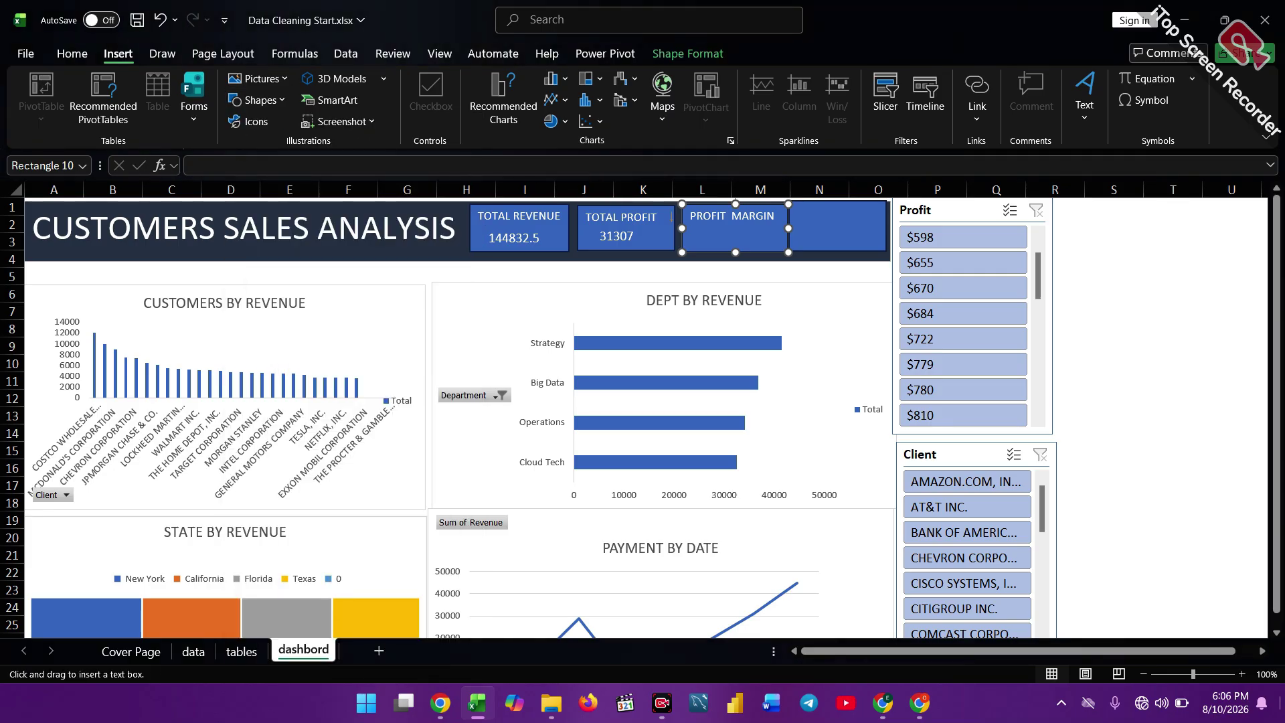
pyautogui.click(706, 236)
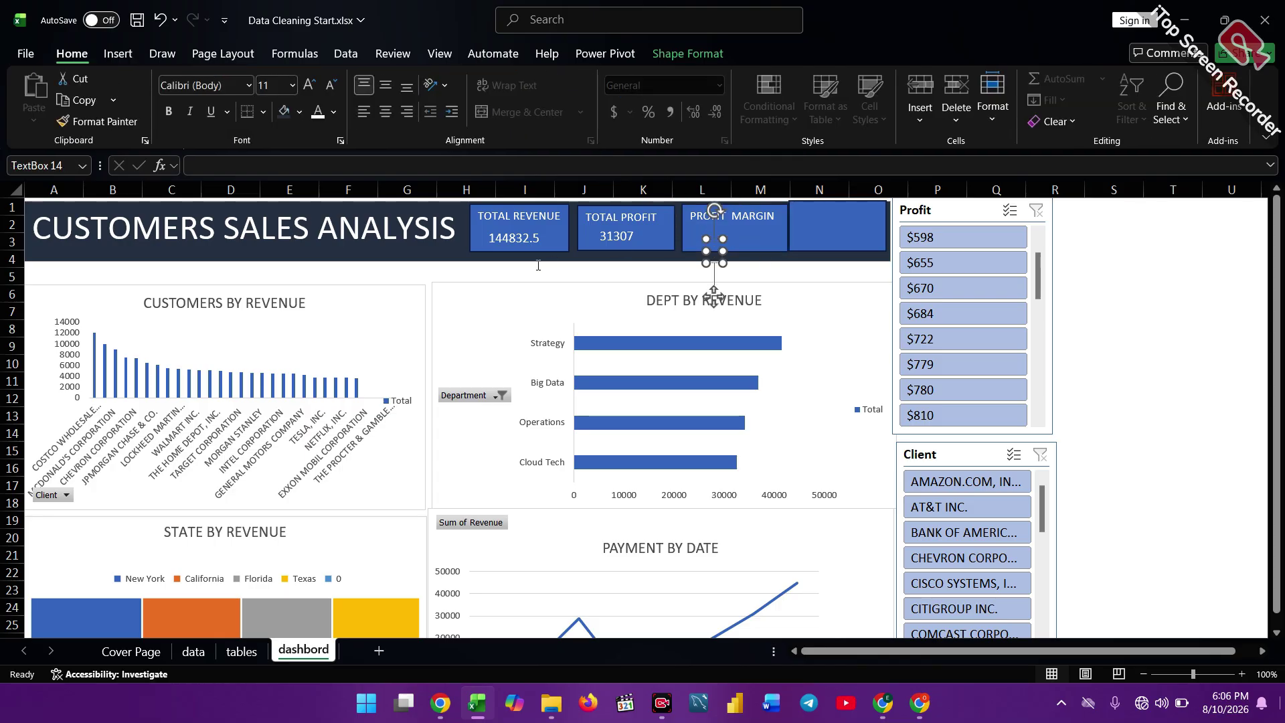
pyautogui.click(202, 161)
pyautogui.write('=')
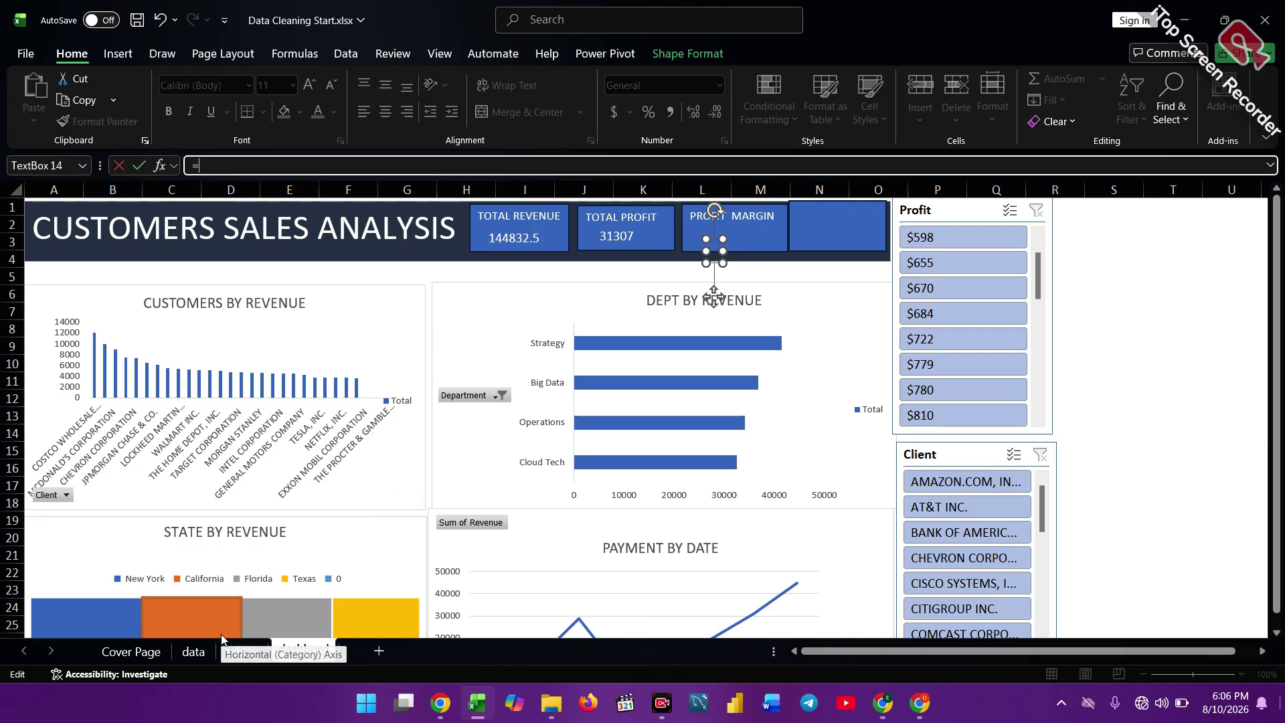
pyautogui.click(242, 651)
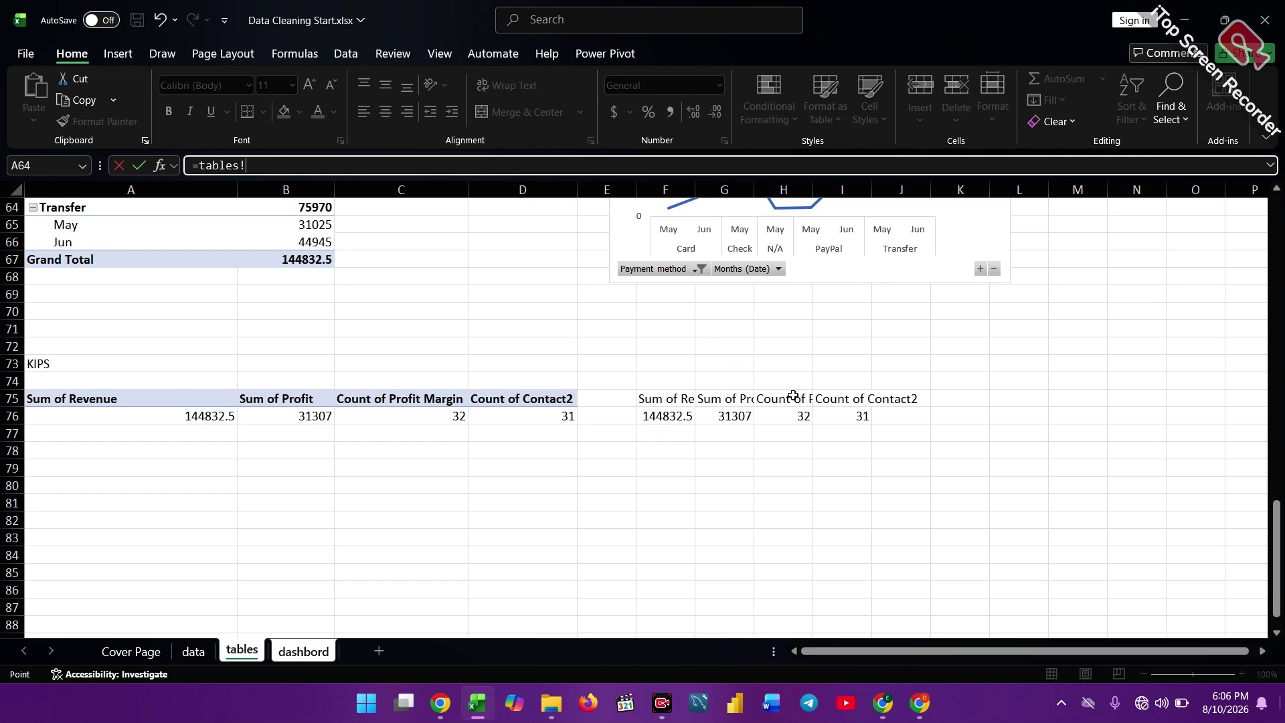
pyautogui.click(797, 415)
pyautogui.press('Return')
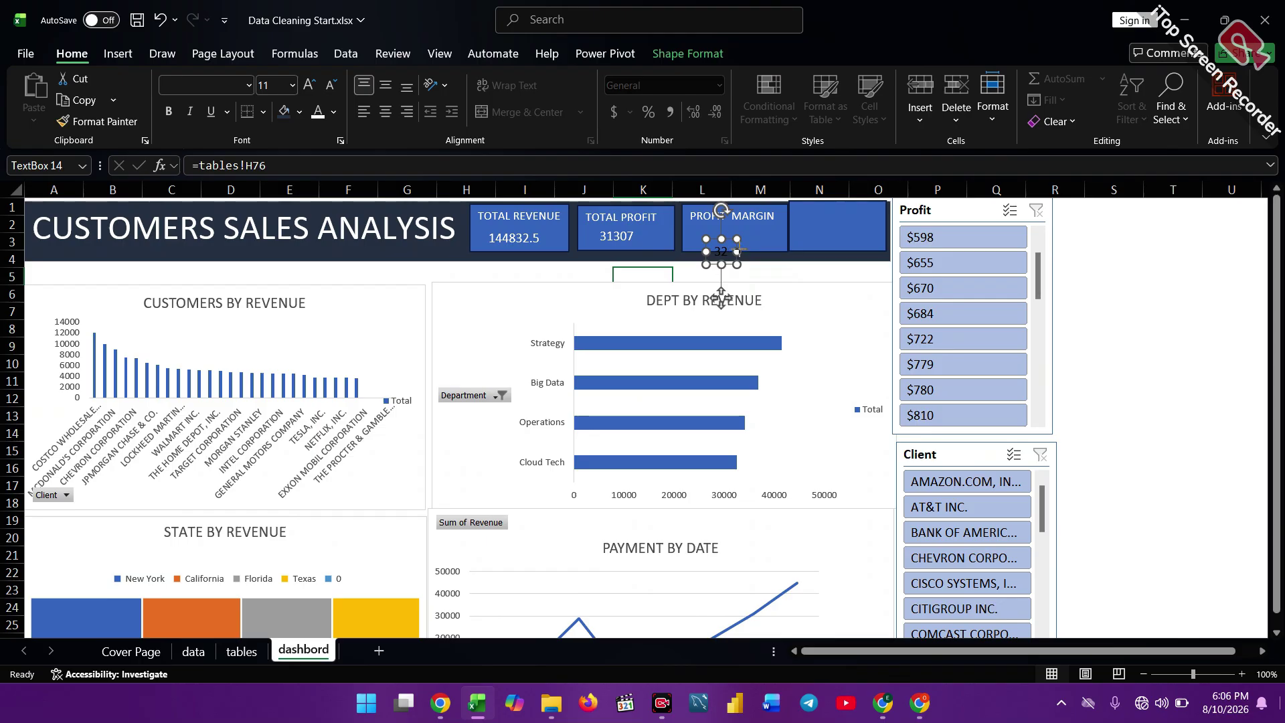
# Widen the linked profit margin text box, colour its text white and extend its top edge upward so the value sits inside the third rectangle.
pyautogui.moveTo(737, 251); pyautogui.dragTo(751, 251)
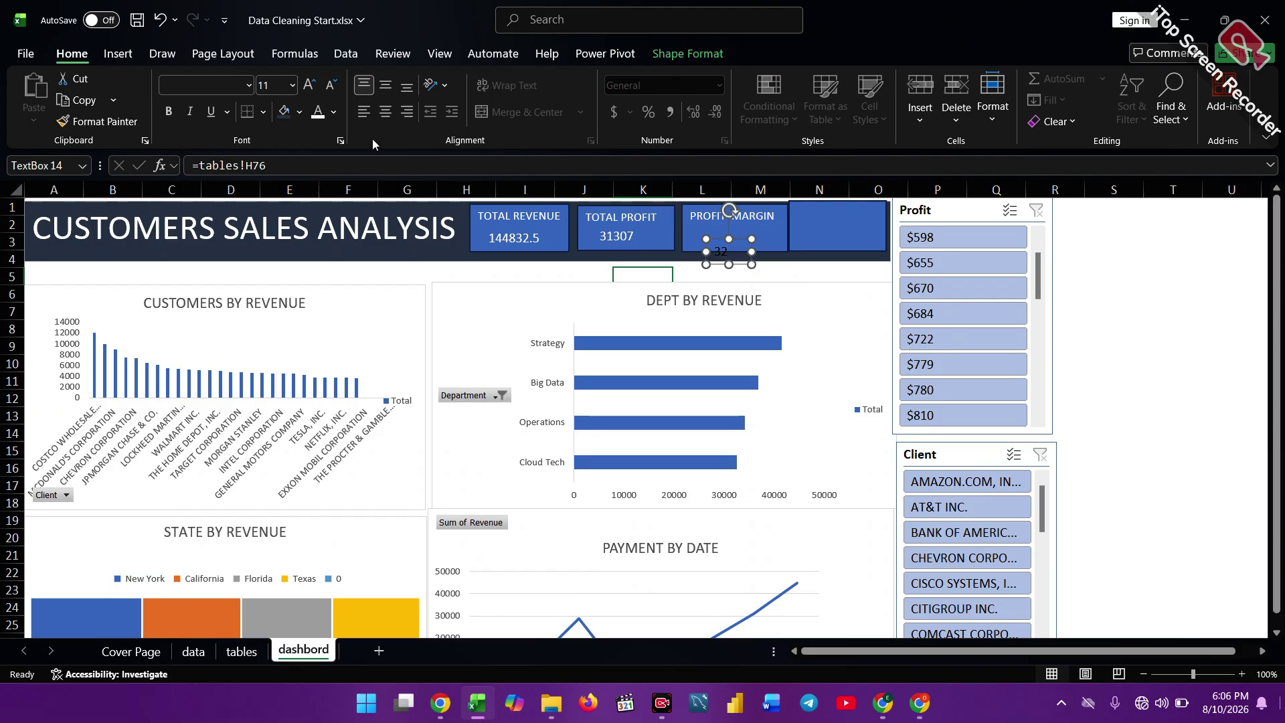
pyautogui.click(318, 119)
pyautogui.click(318, 117)
pyautogui.moveTo(729, 239); pyautogui.dragTo(728, 222)
pyautogui.click(795, 270)
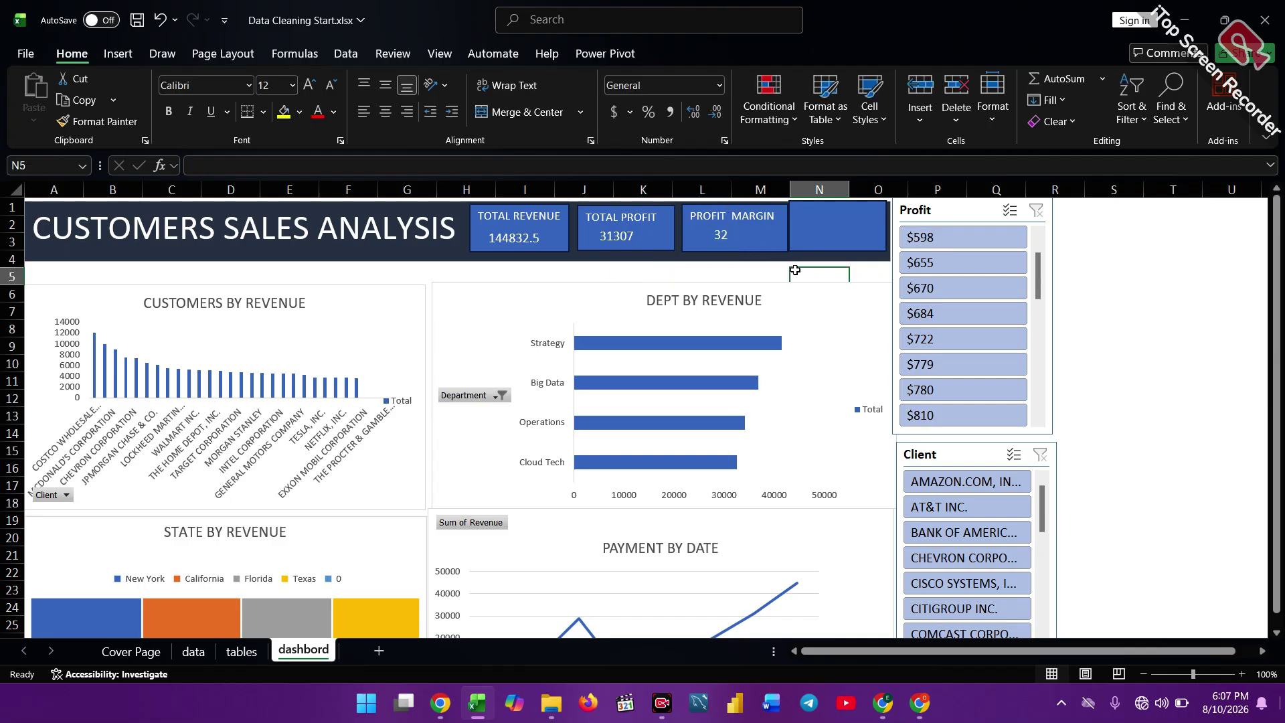
# Label the fourth header rectangle TOTAL _NO.
pyautogui.click(802, 218)
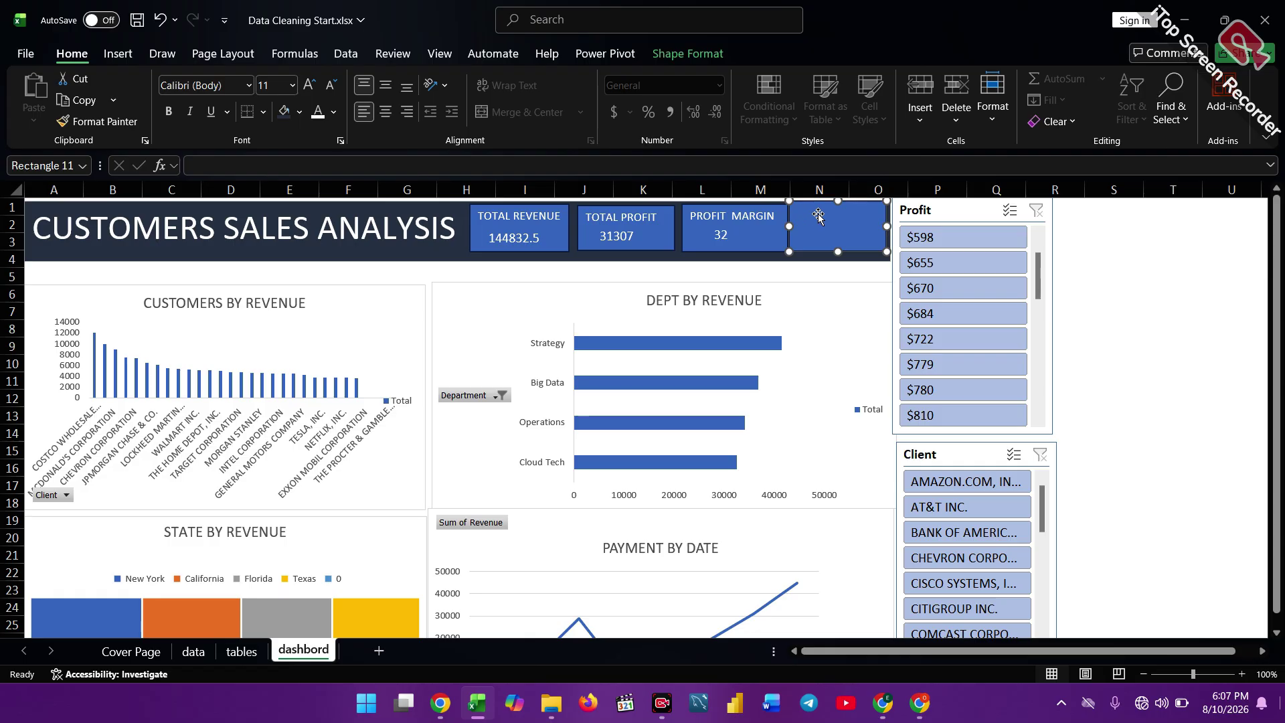
pyautogui.write('TO')
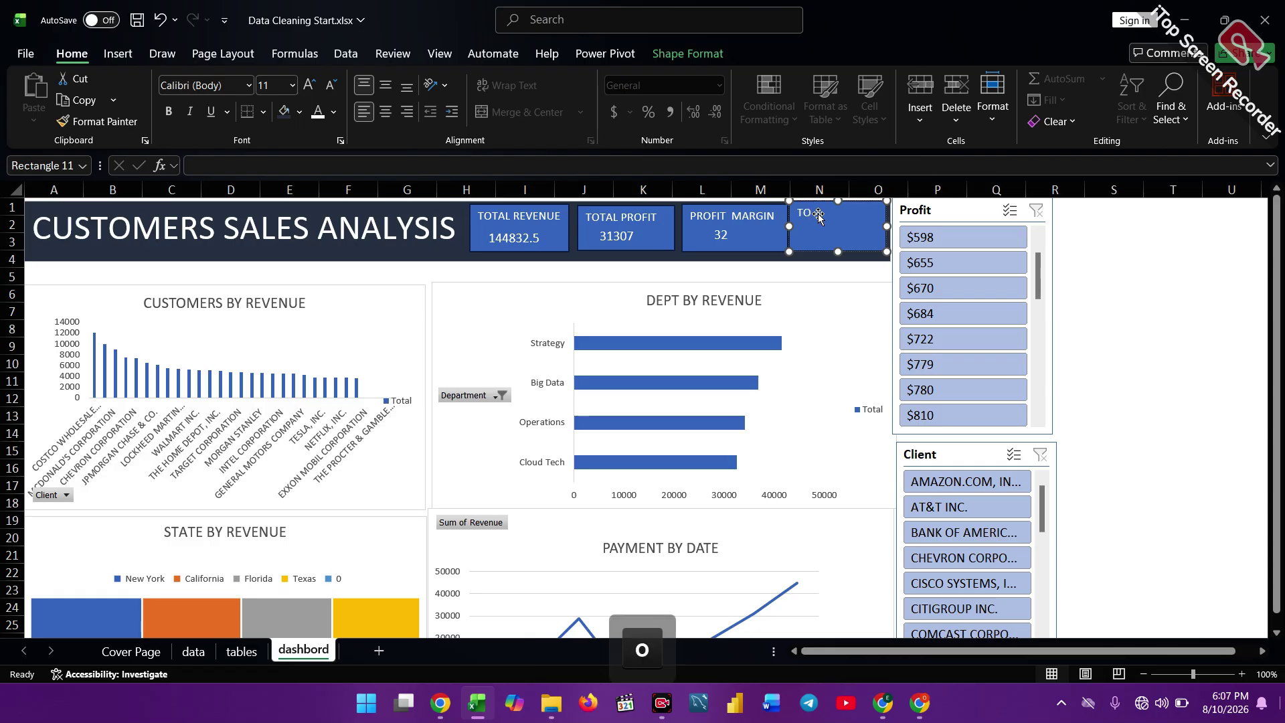
pyautogui.write('TAL ')
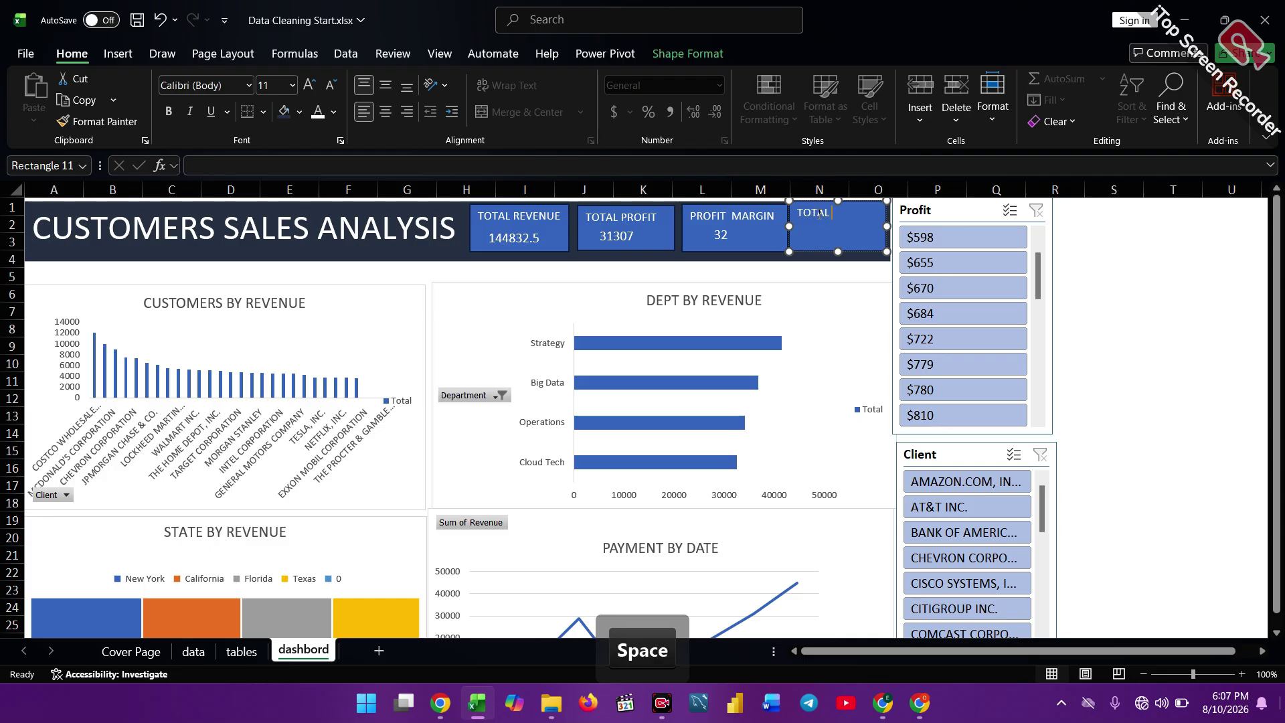
pyautogui.write('_')
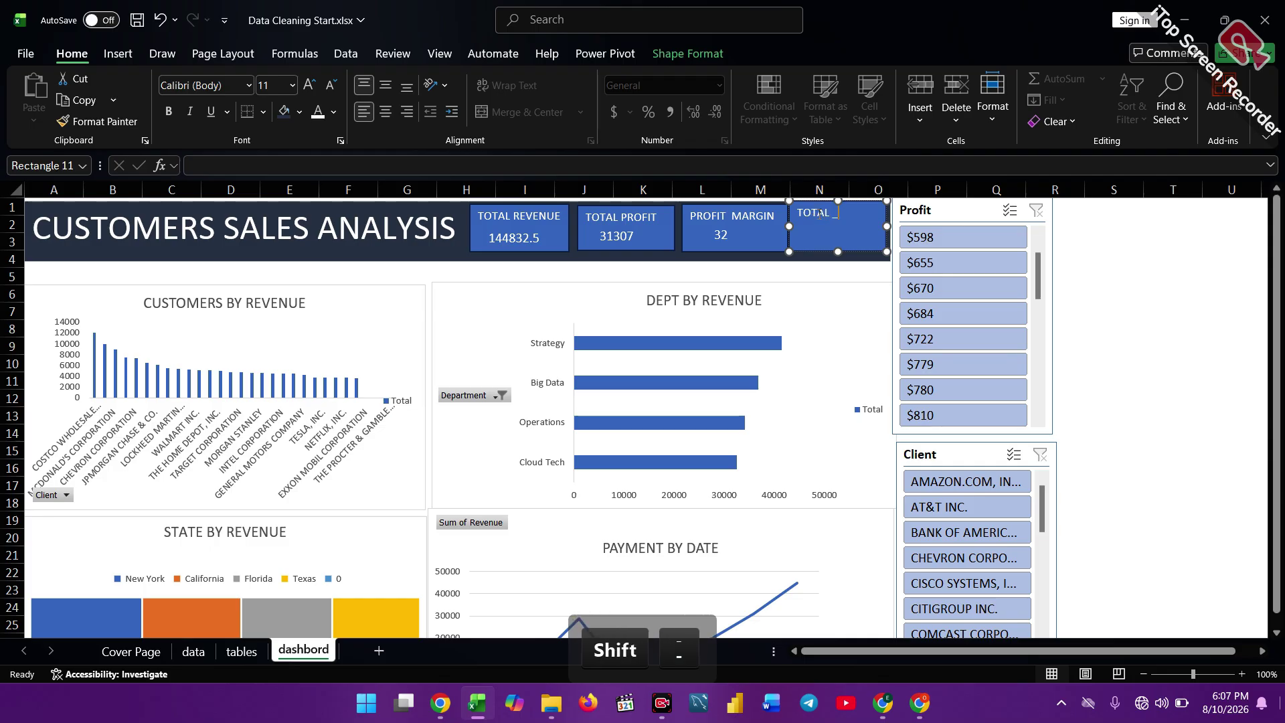
pyautogui.write('NO')
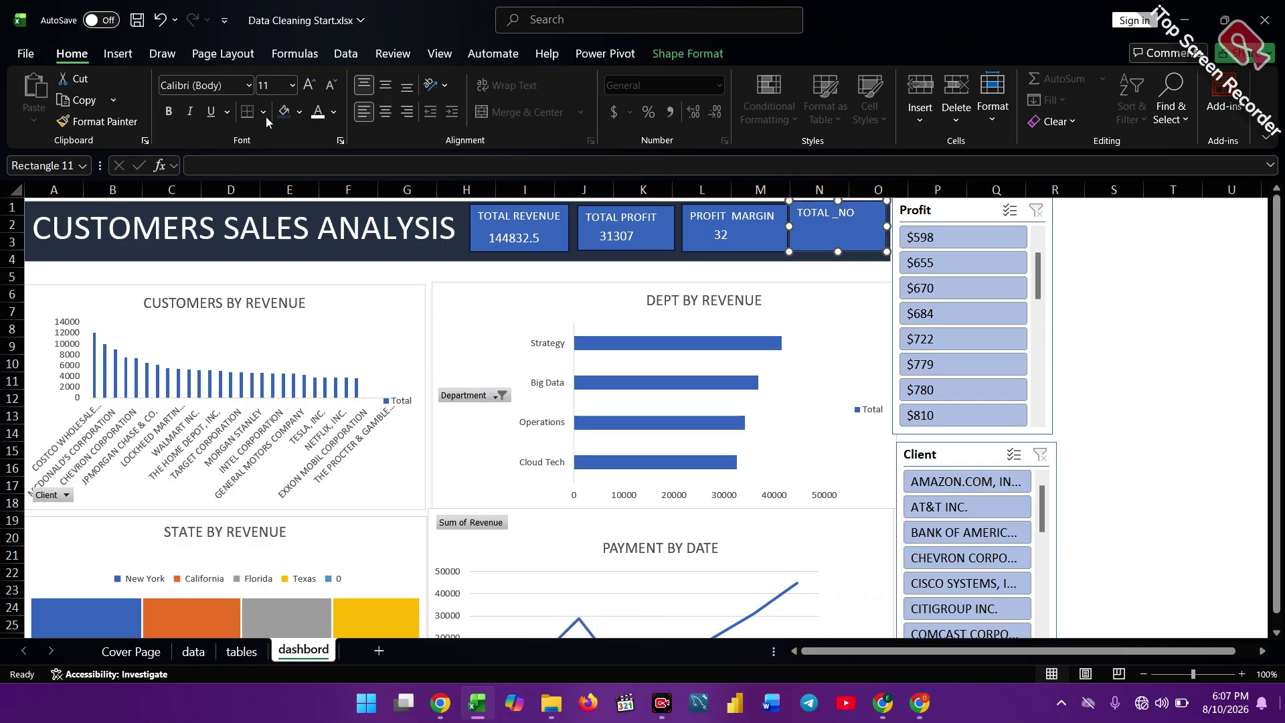
# Place a text box below the TOTAL _NO label and link it to the Count of Contact2 value with the formula =tables!I76.
pyautogui.click(124, 55)
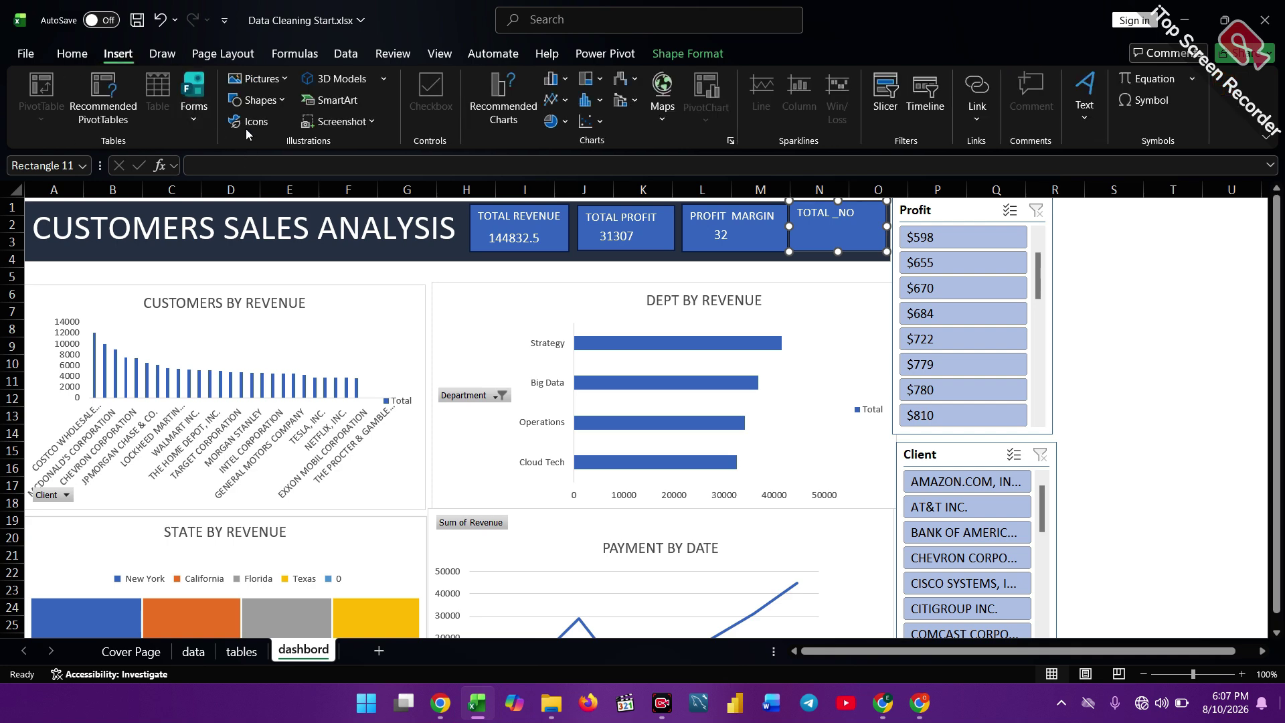
pyautogui.click(272, 103)
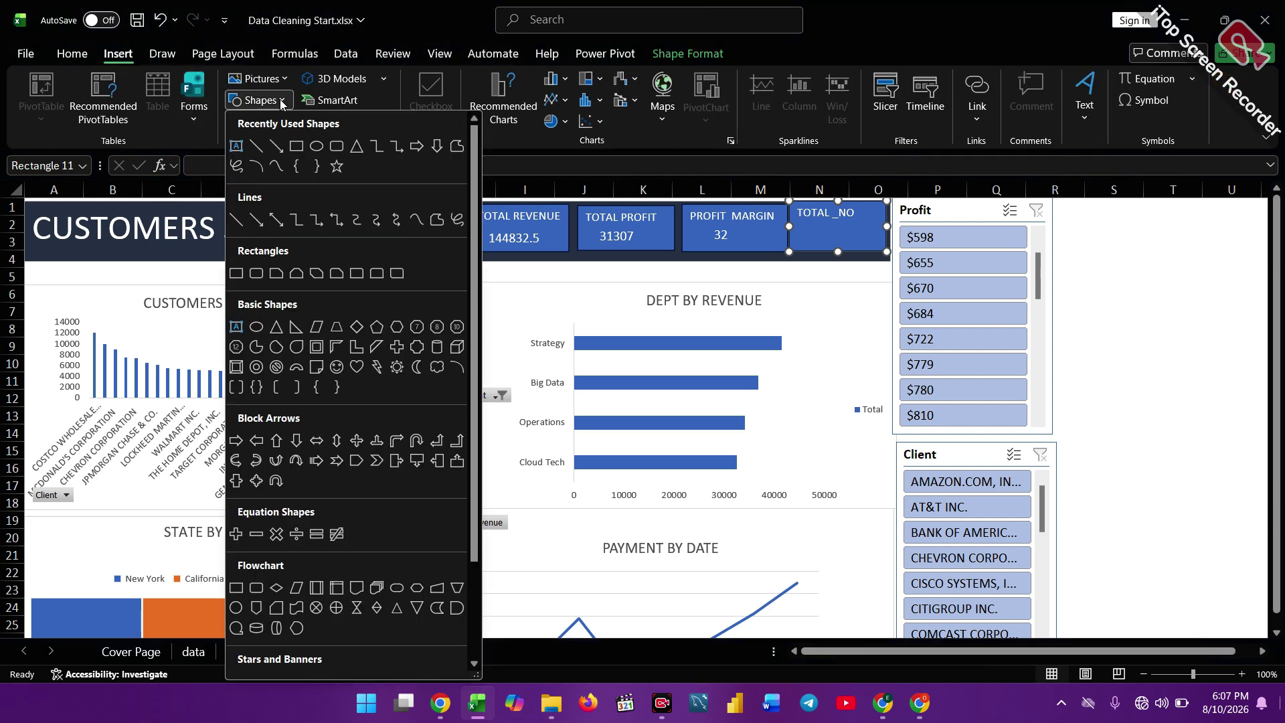
pyautogui.click(237, 145)
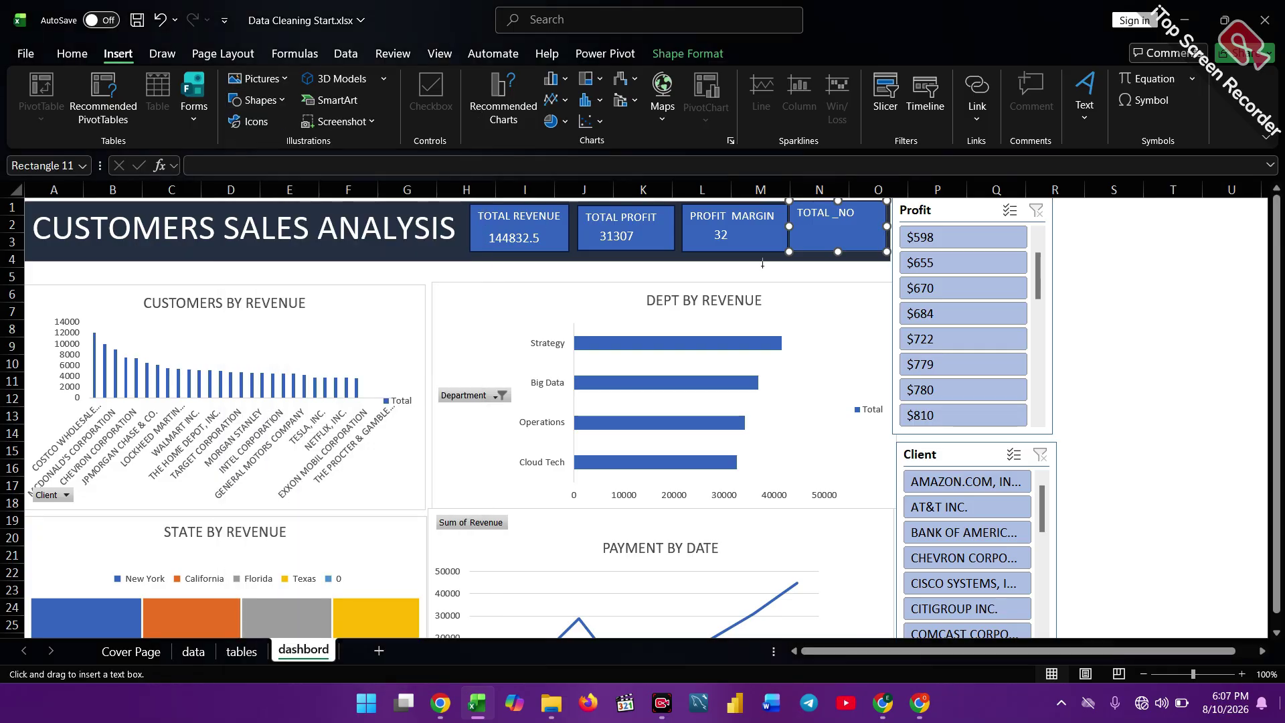
pyautogui.click(806, 235)
pyautogui.click(206, 166)
pyautogui.write('=')
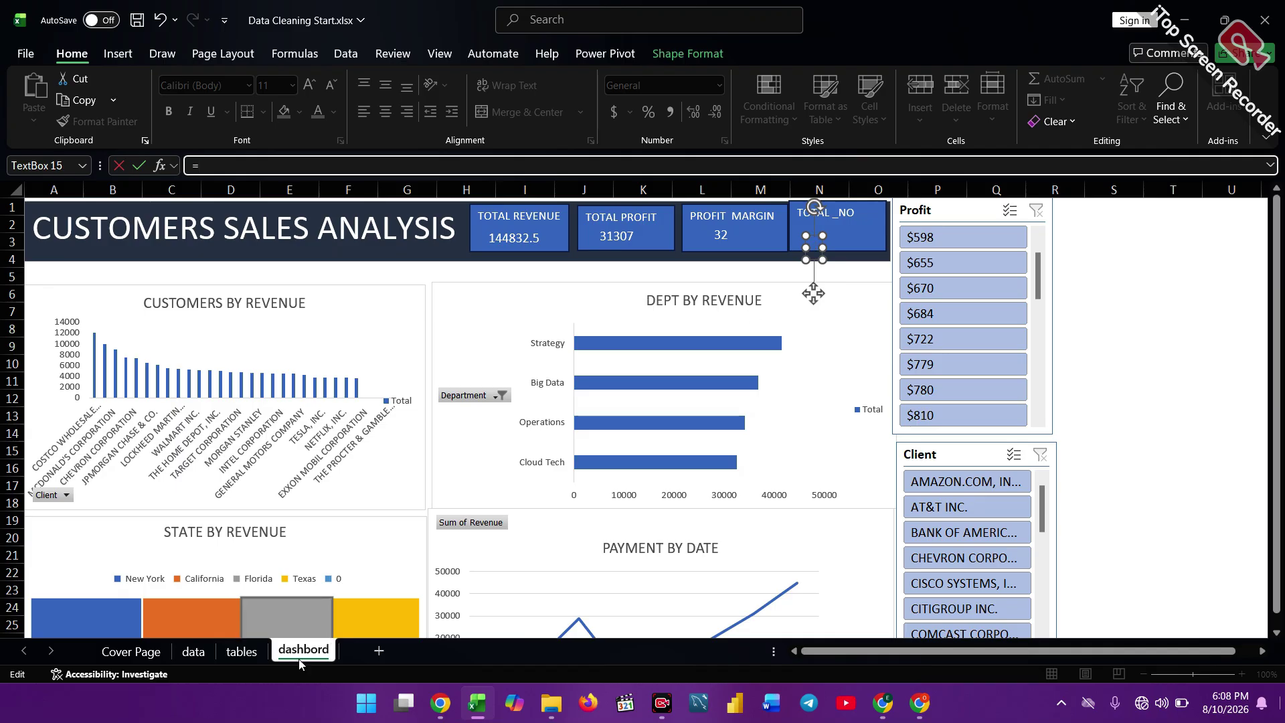
pyautogui.click(256, 648)
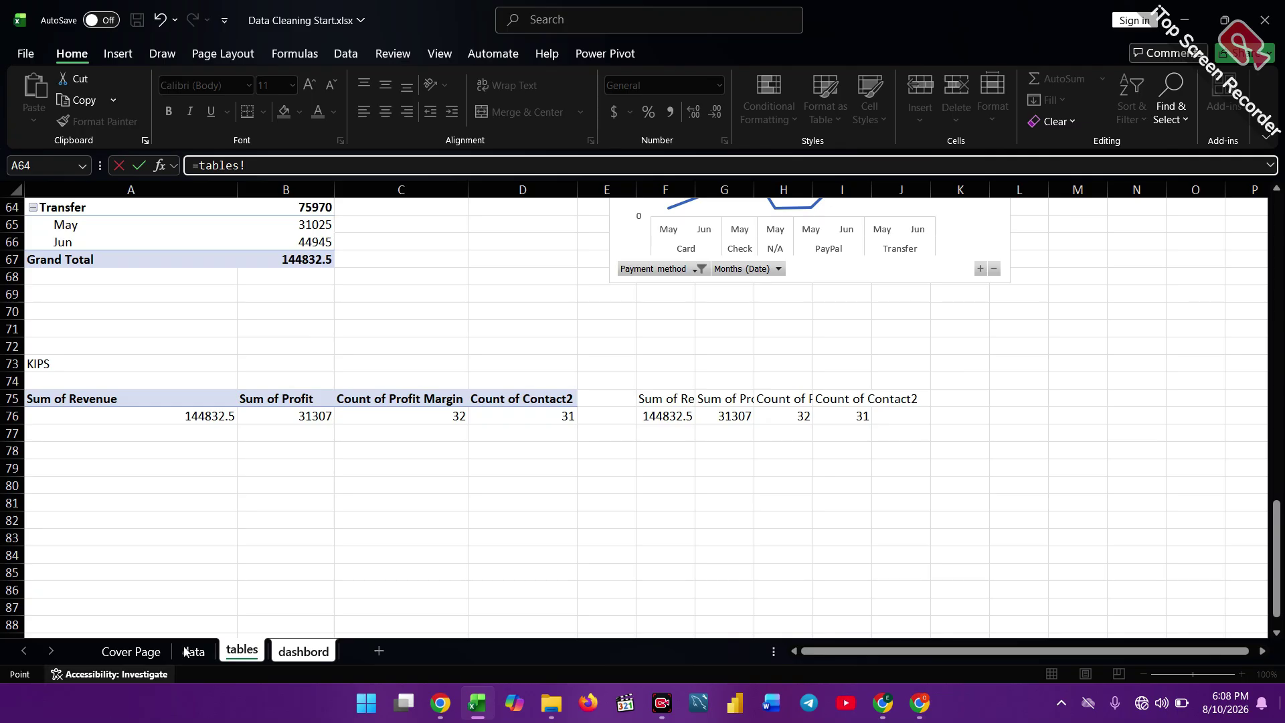
pyautogui.click(302, 651)
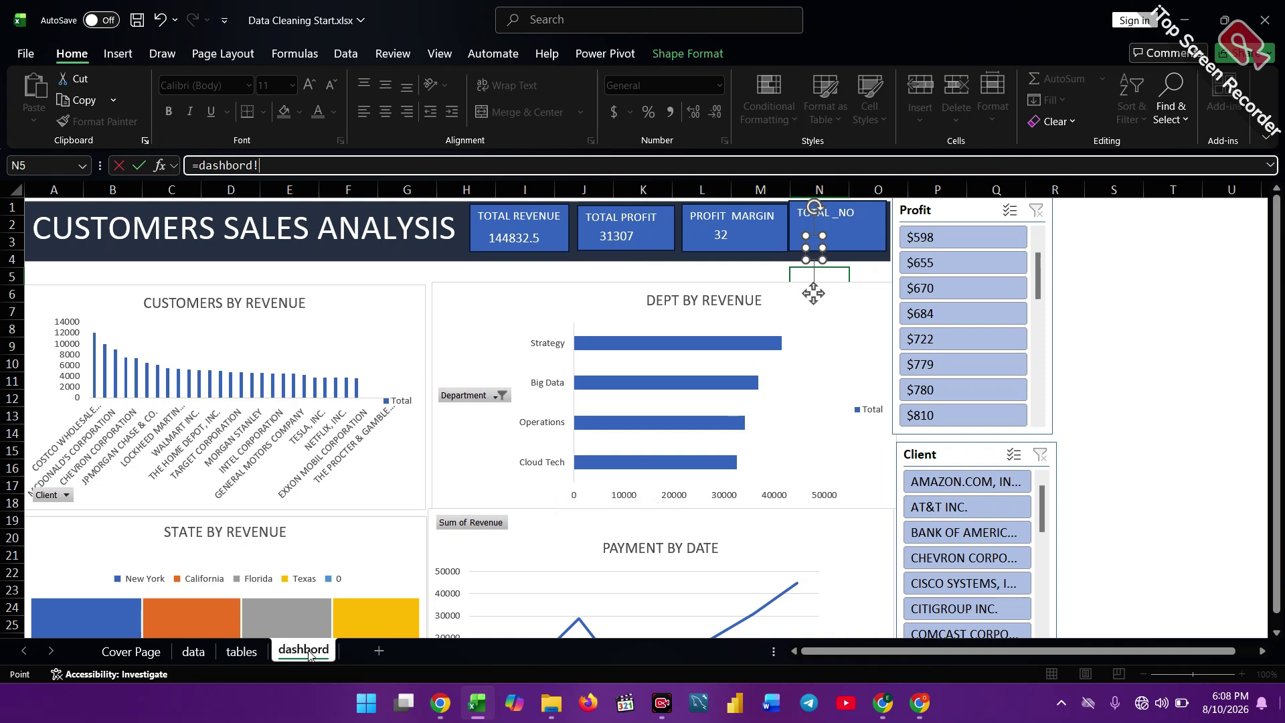
pyautogui.click(241, 652)
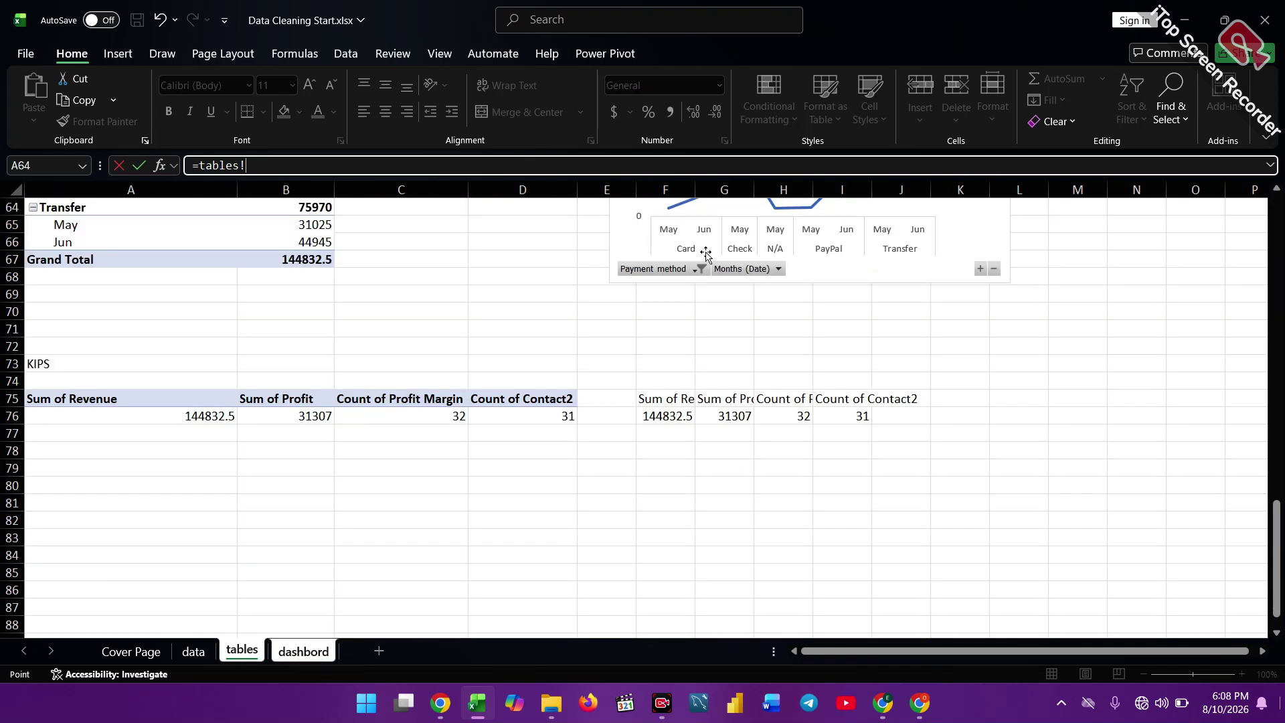
pyautogui.click(863, 416)
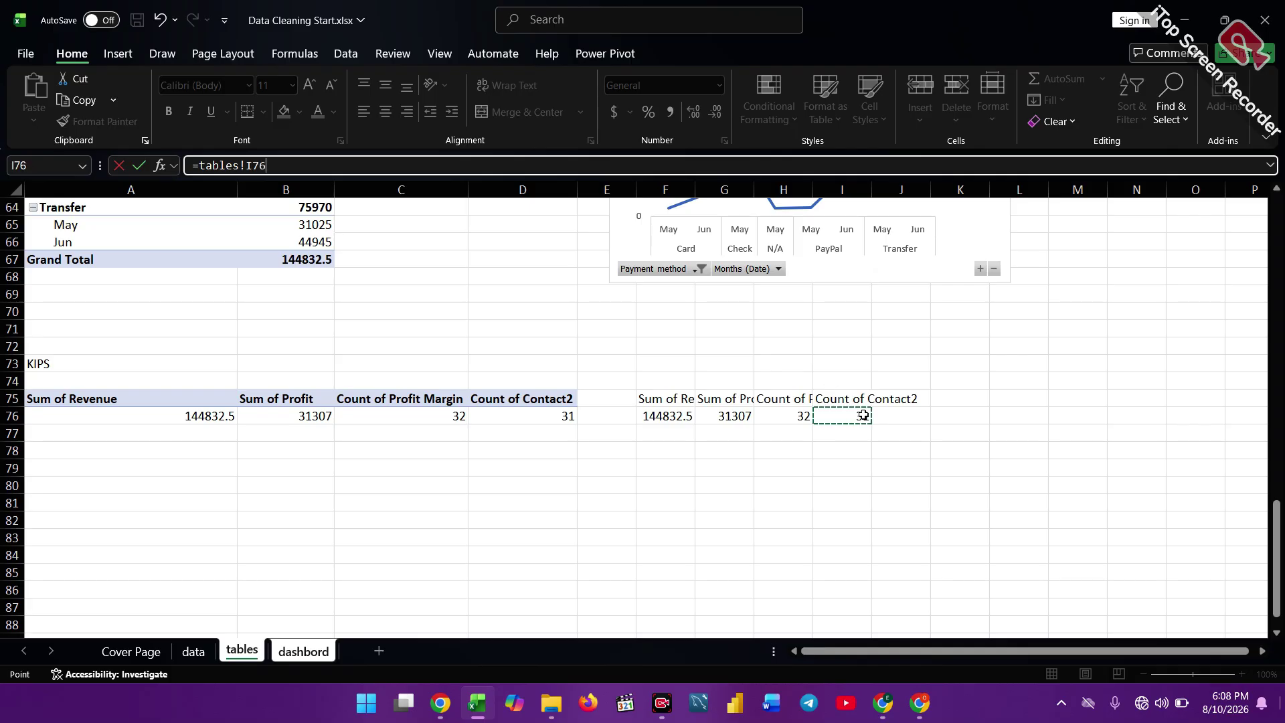
pyautogui.press('Return')
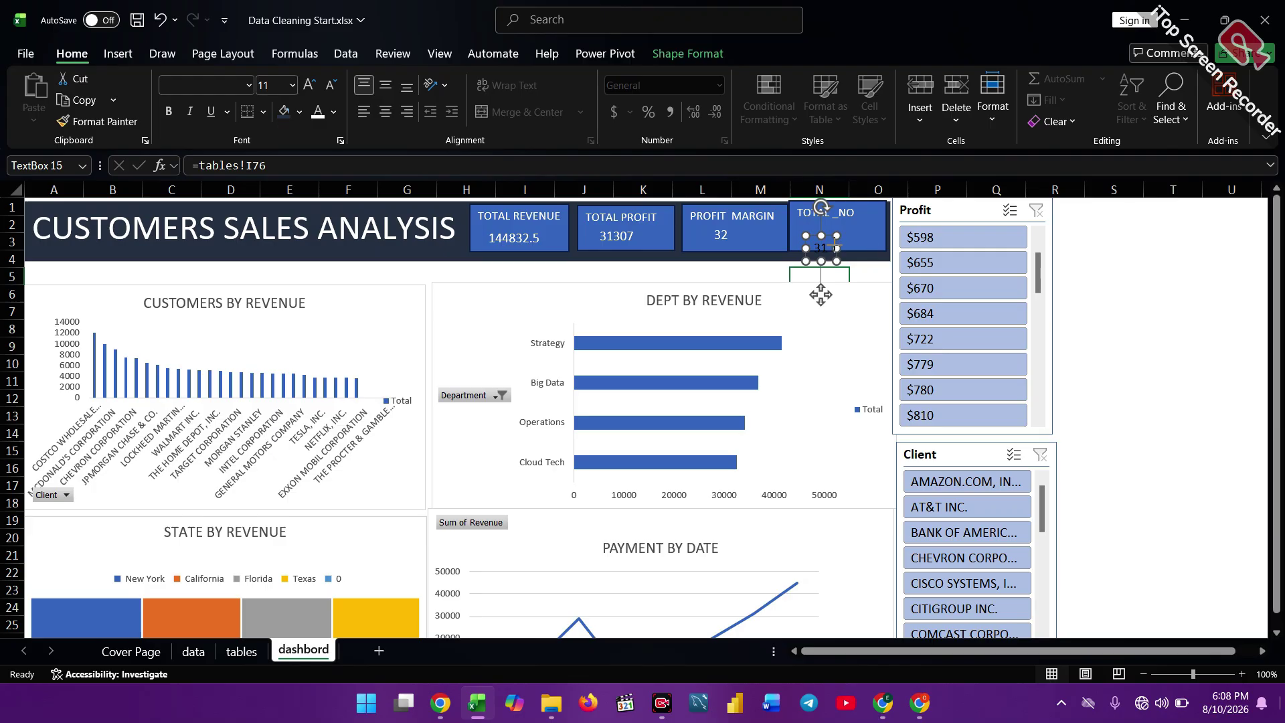
# Widen the linked contact count text box, colour its text white and move its top and bottom edges upward to fit the fourth rectangle.
pyautogui.moveTo(837, 248); pyautogui.dragTo(858, 249)
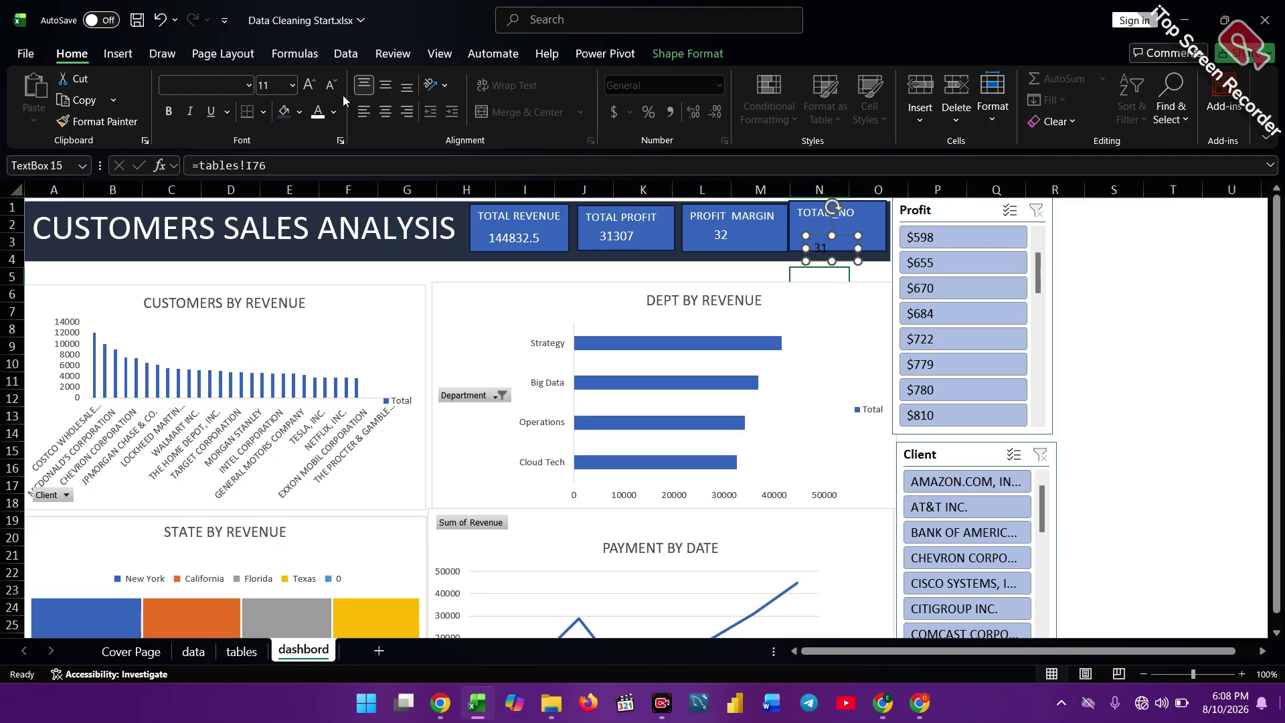
pyautogui.click(317, 115)
pyautogui.click(317, 118)
pyautogui.moveTo(832, 236); pyautogui.dragTo(831, 226)
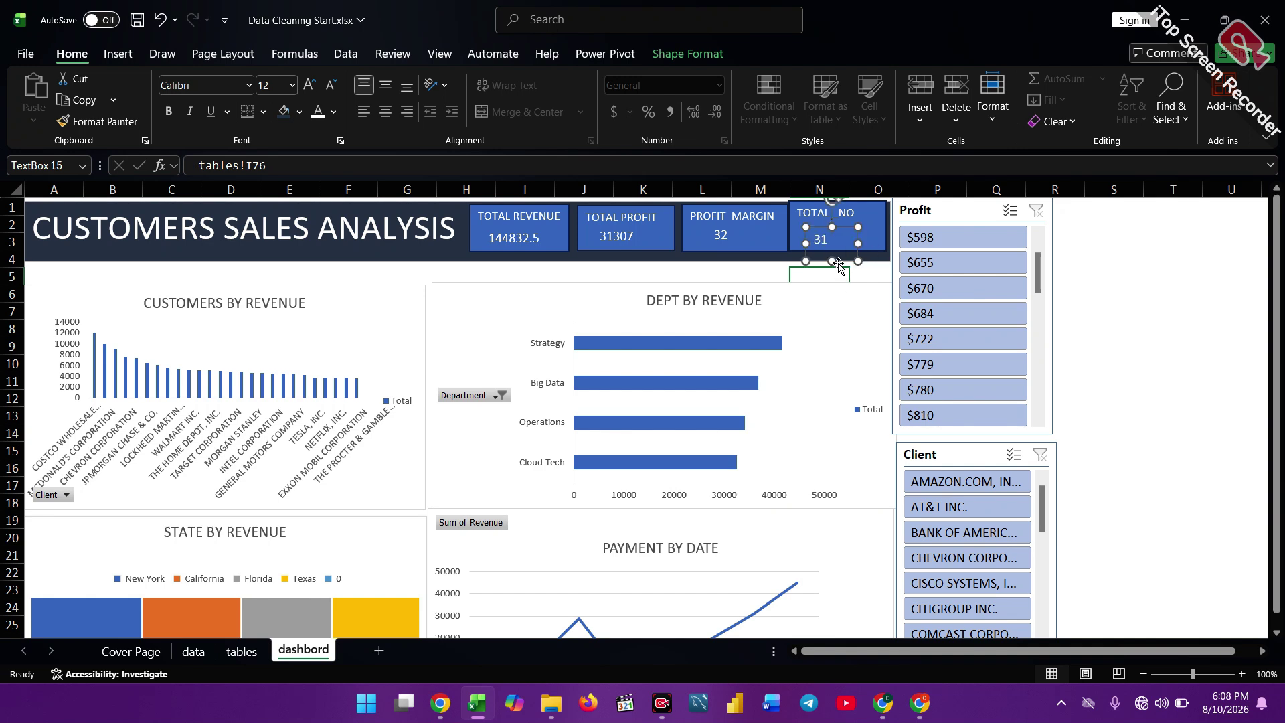
pyautogui.moveTo(832, 261); pyautogui.dragTo(832, 252)
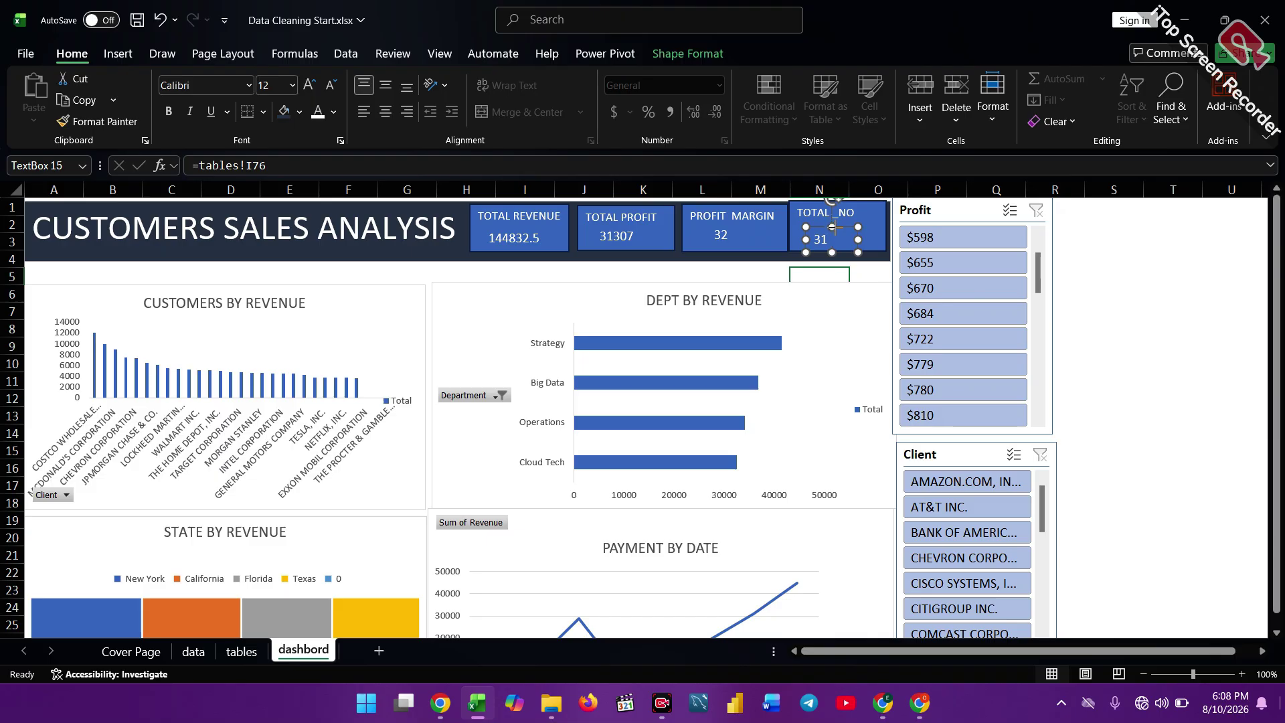
pyautogui.moveTo(832, 227); pyautogui.dragTo(832, 221)
pyautogui.click(1131, 275)
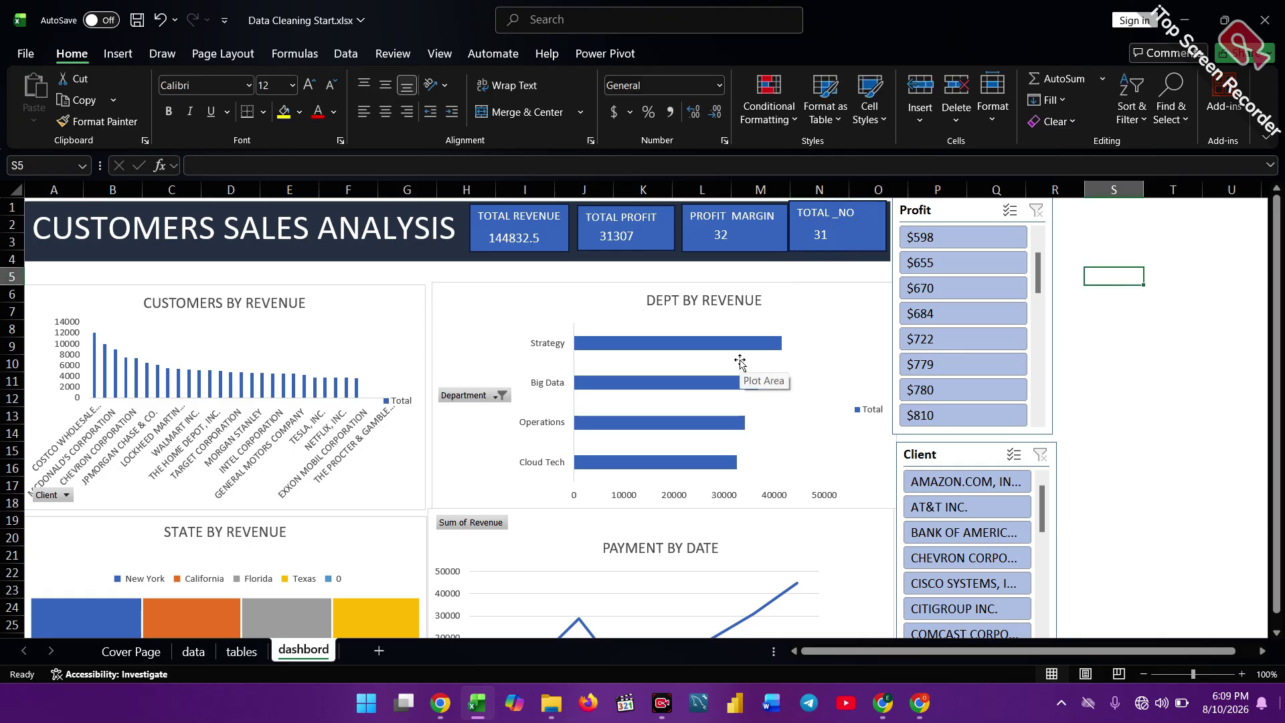
# Filter the dashboard by the clients Amazon, AT&T, Chevron, Cisco Systems and Citigroup in turn, and clear the Client filter.
pyautogui.scroll(-6, 740, 362)
pyautogui.scroll(5, 739, 362)
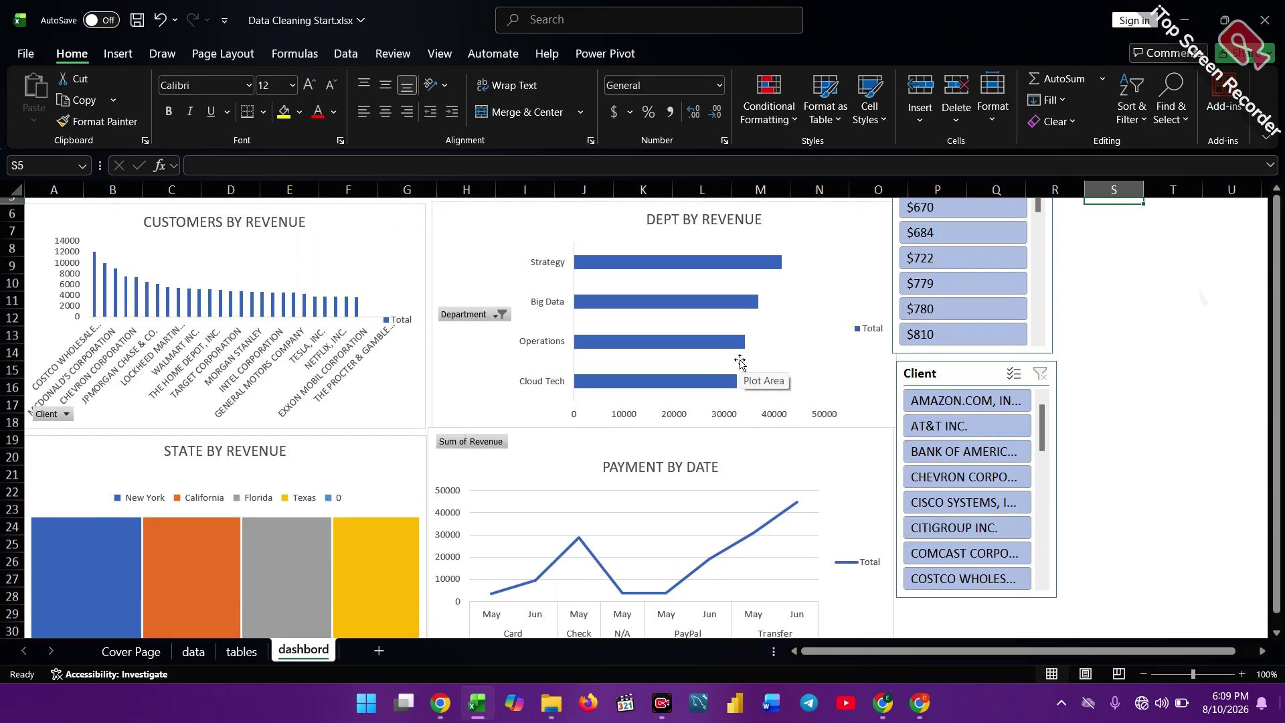
pyautogui.scroll(1, 739, 362)
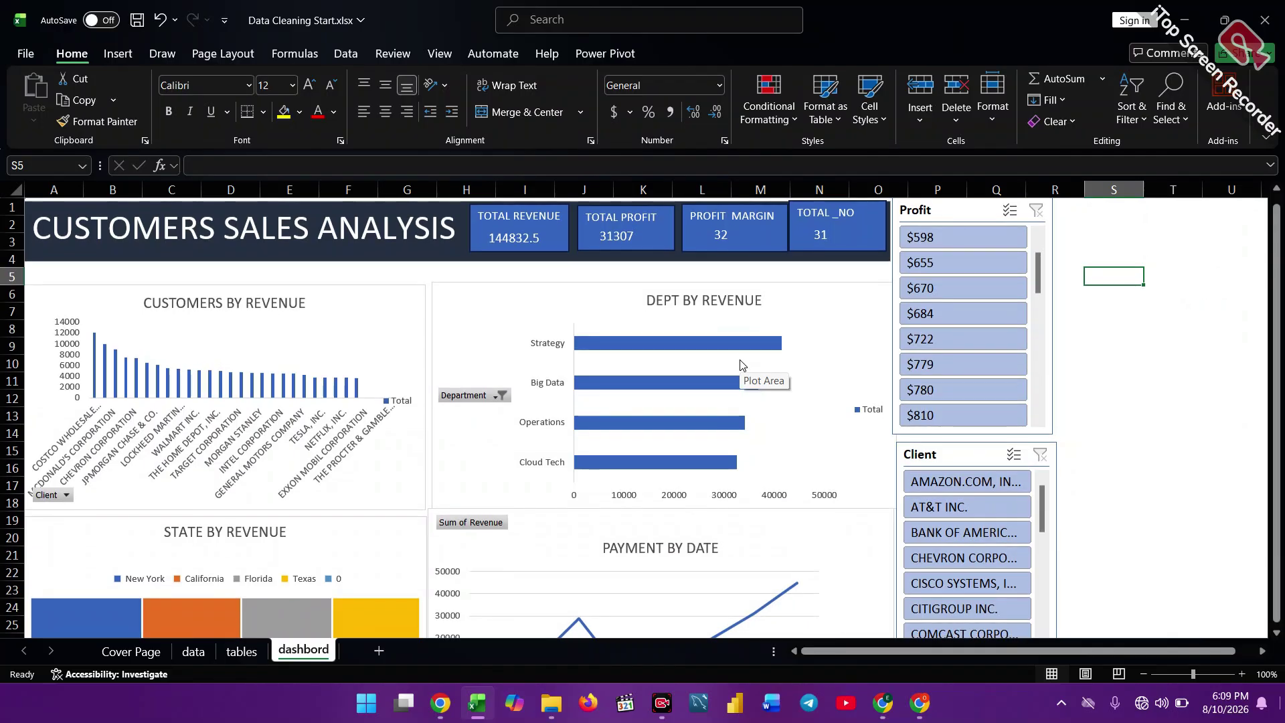
pyautogui.click(990, 484)
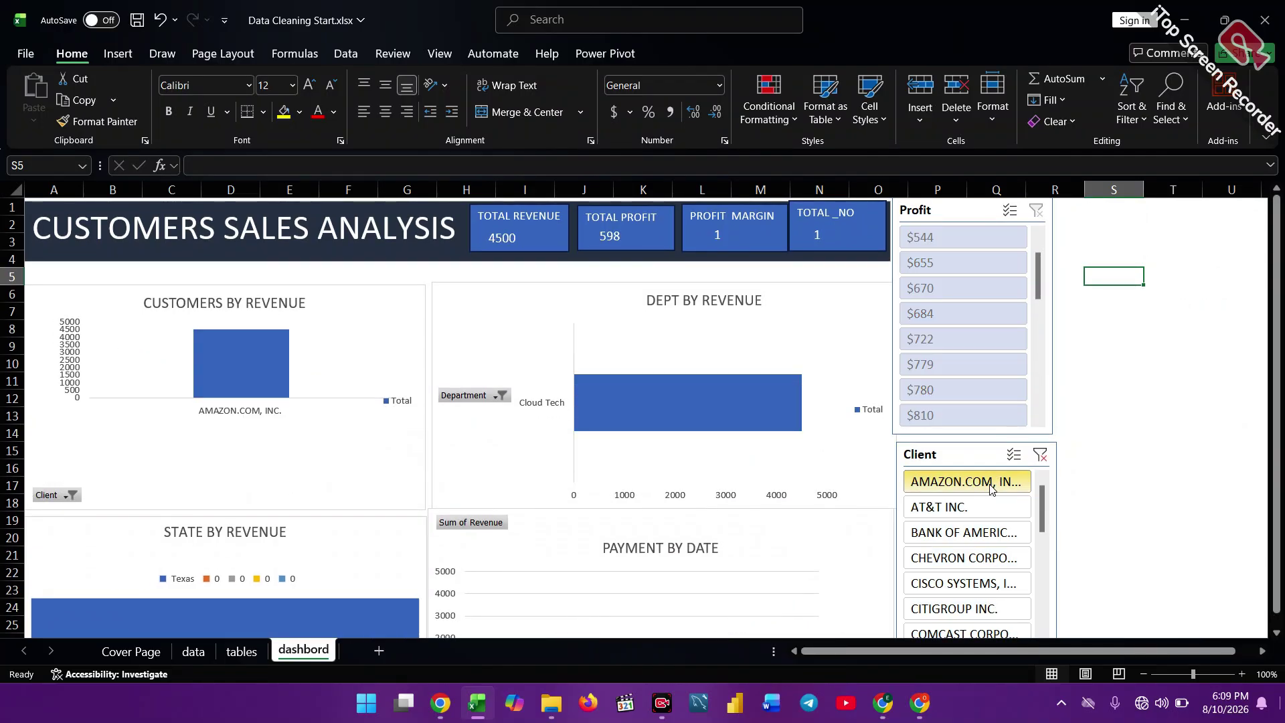
pyautogui.click(948, 509)
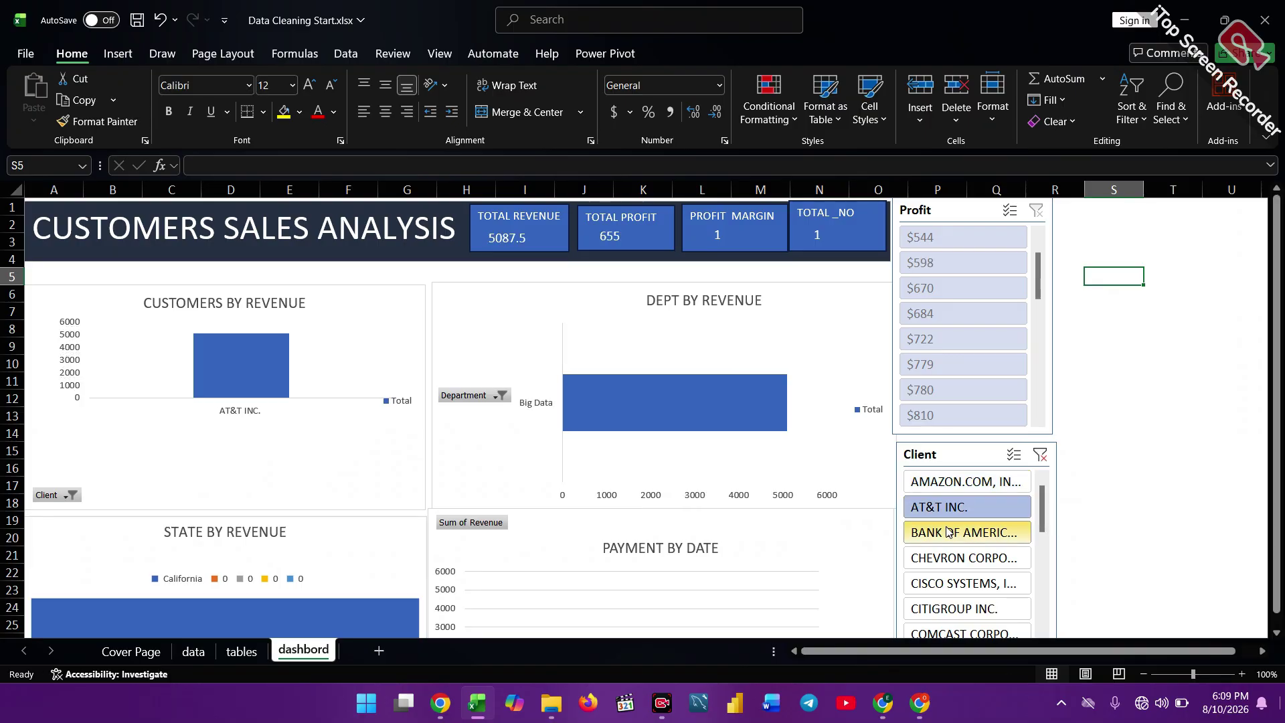
pyautogui.click(950, 558)
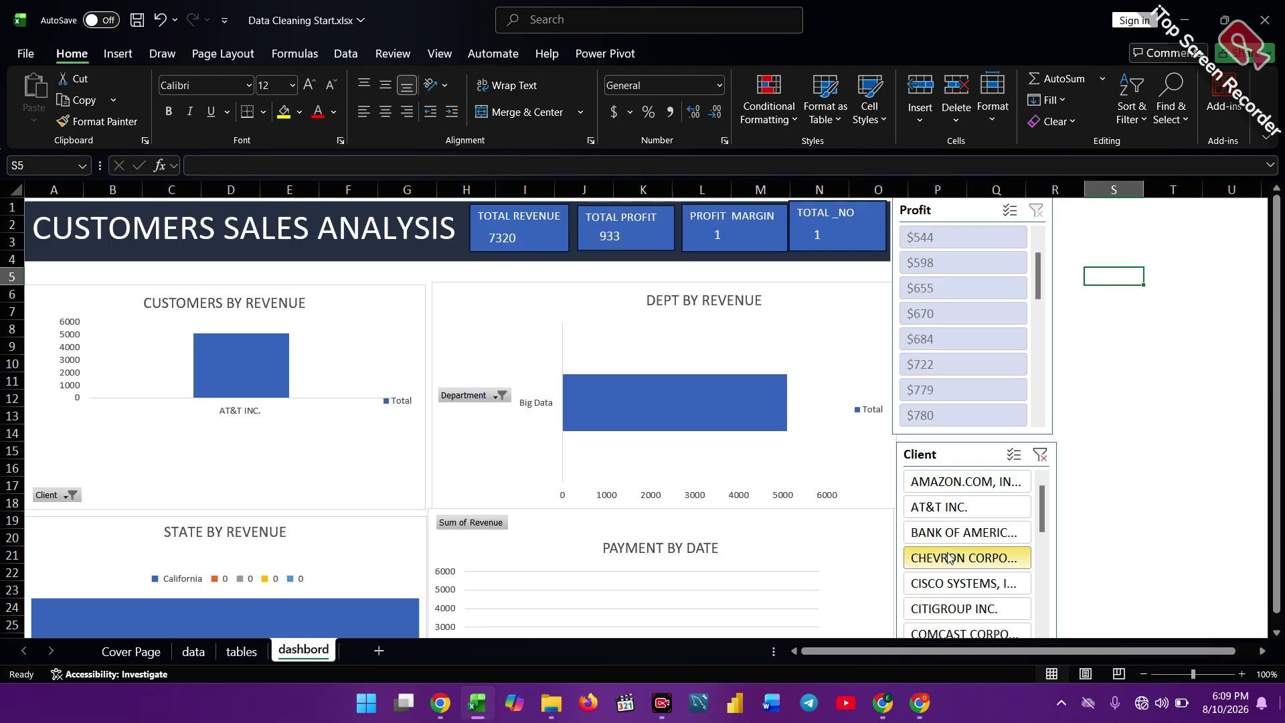
pyautogui.click(945, 589)
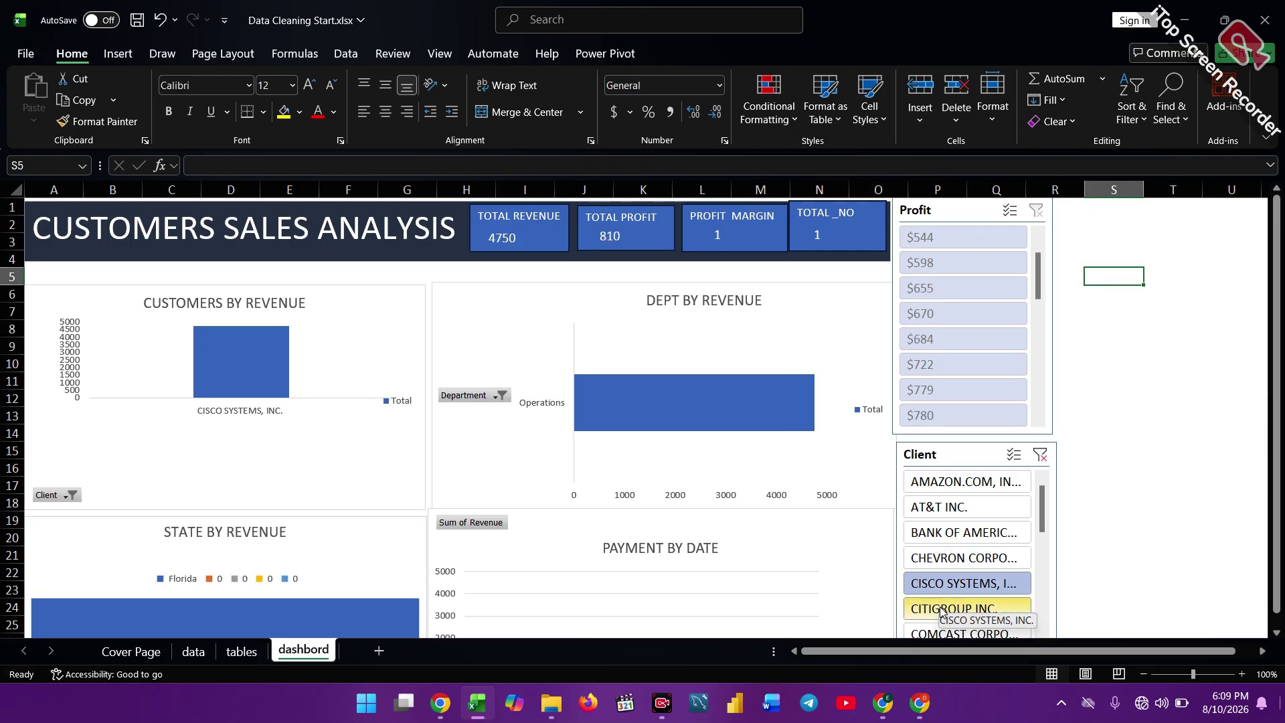
pyautogui.click(940, 610)
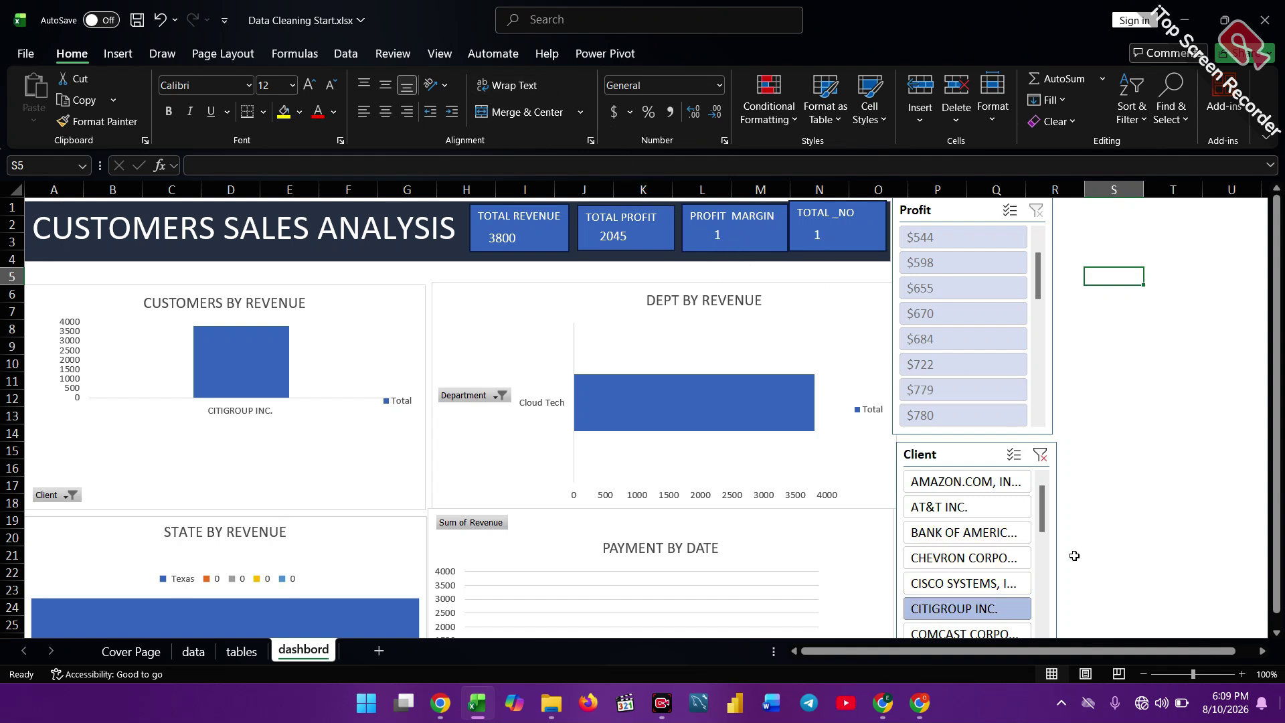
pyautogui.click(1042, 457)
# Filter the dashboard to the $810 profit value with the Profit slicer and look over the filtered charts.
pyautogui.click(946, 414)
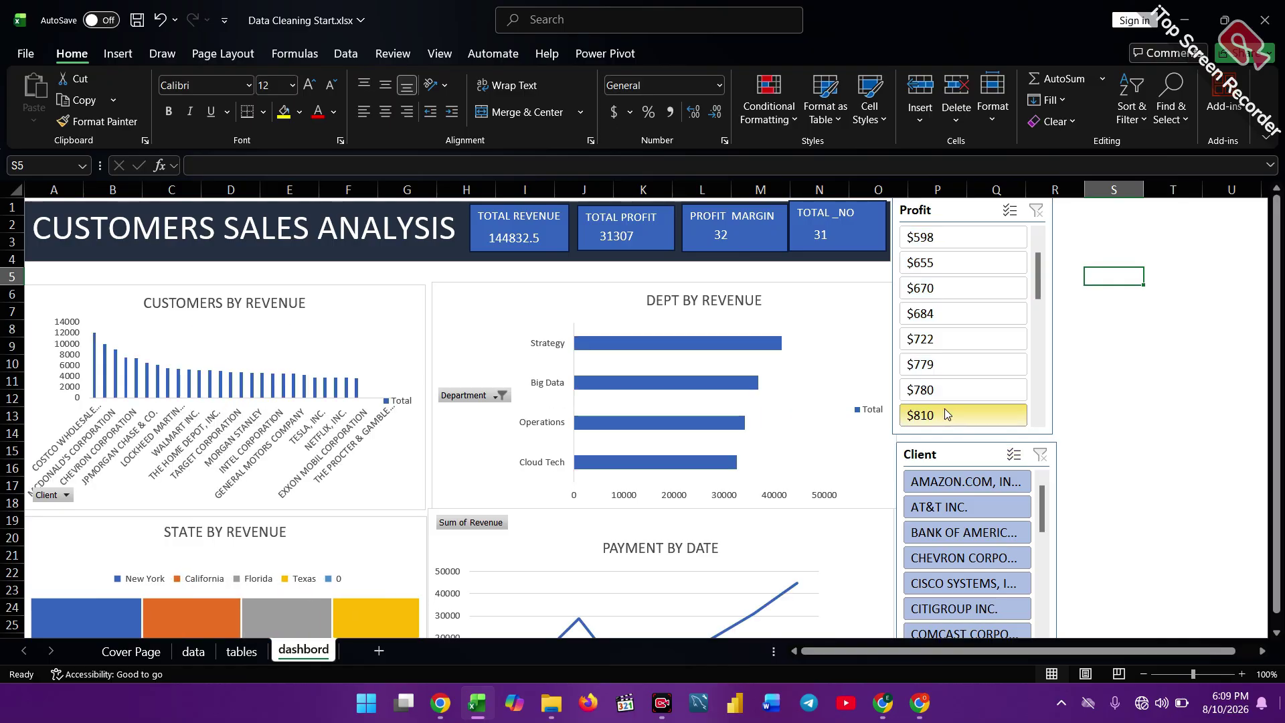
pyautogui.scroll(-4, 947, 414)
pyautogui.scroll(4, 945, 414)
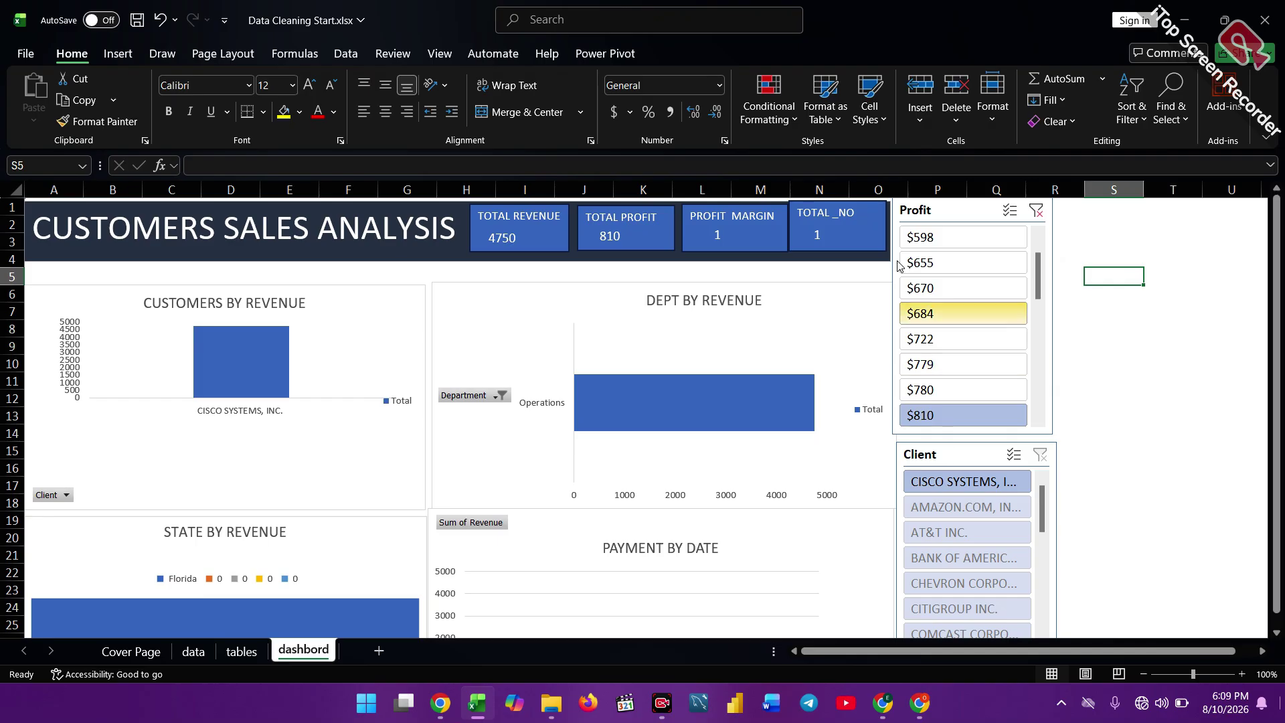
# Check how all four dashboard charts respond to the $780 profit value in the Profit slicer, and clear the Profit filter.
pyautogui.click(923, 398)
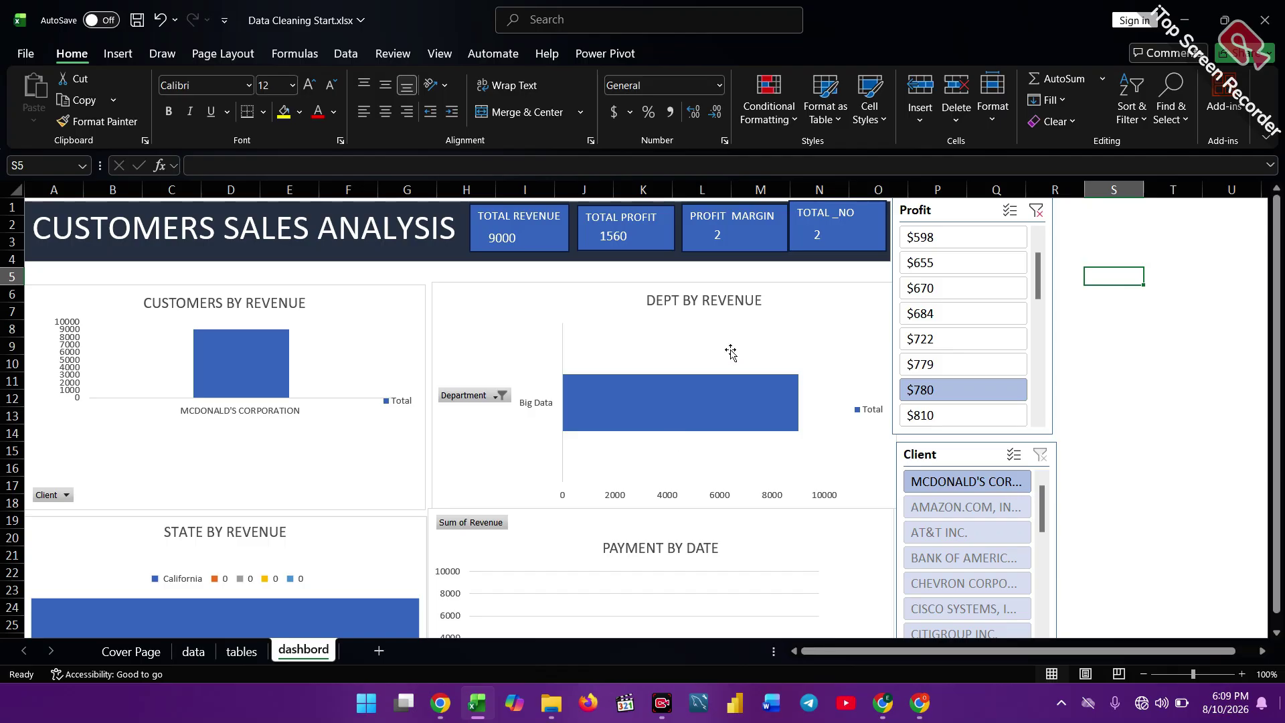
pyautogui.moveTo(664, 422)
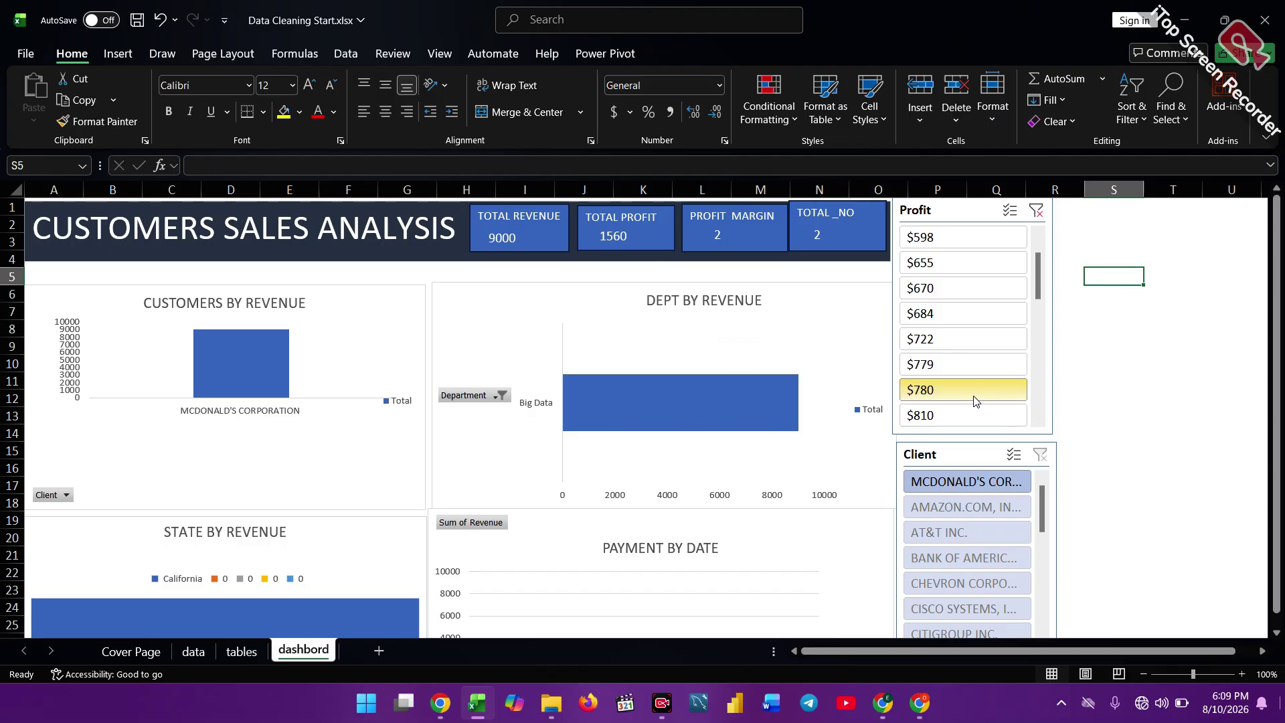
pyautogui.scroll(-3, 974, 402)
pyautogui.click(214, 521)
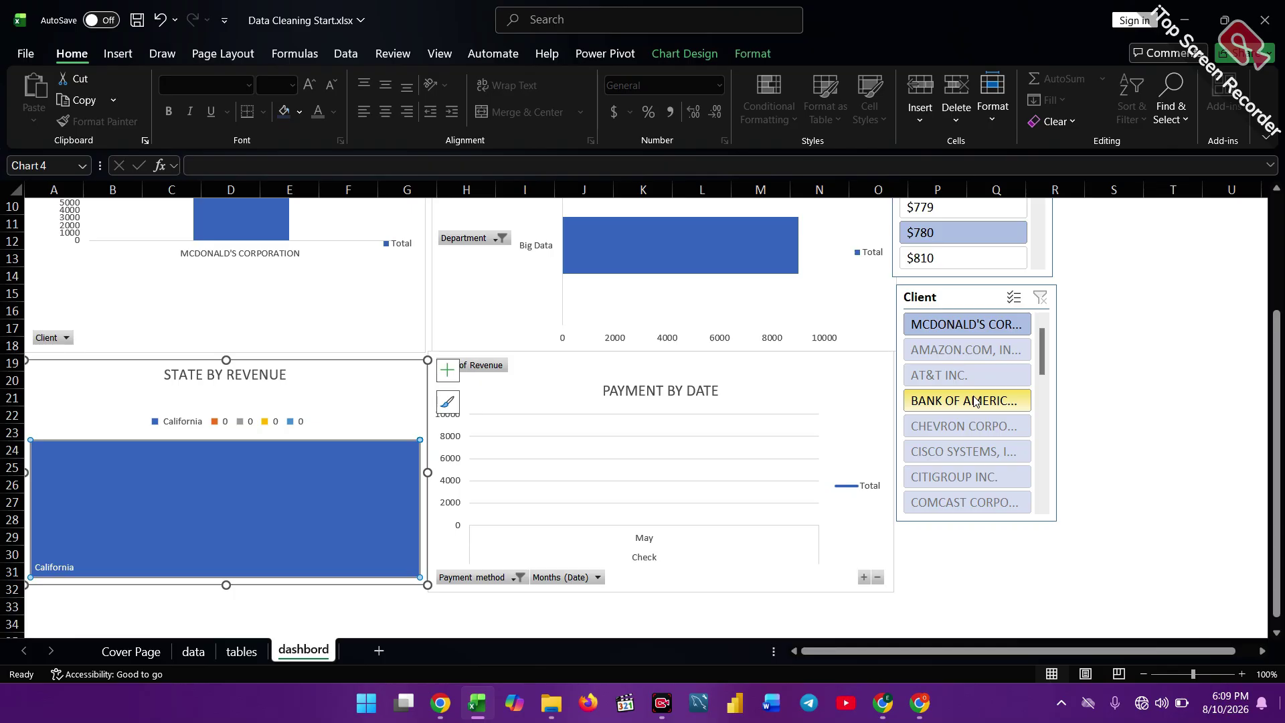
pyautogui.scroll(3, 975, 400)
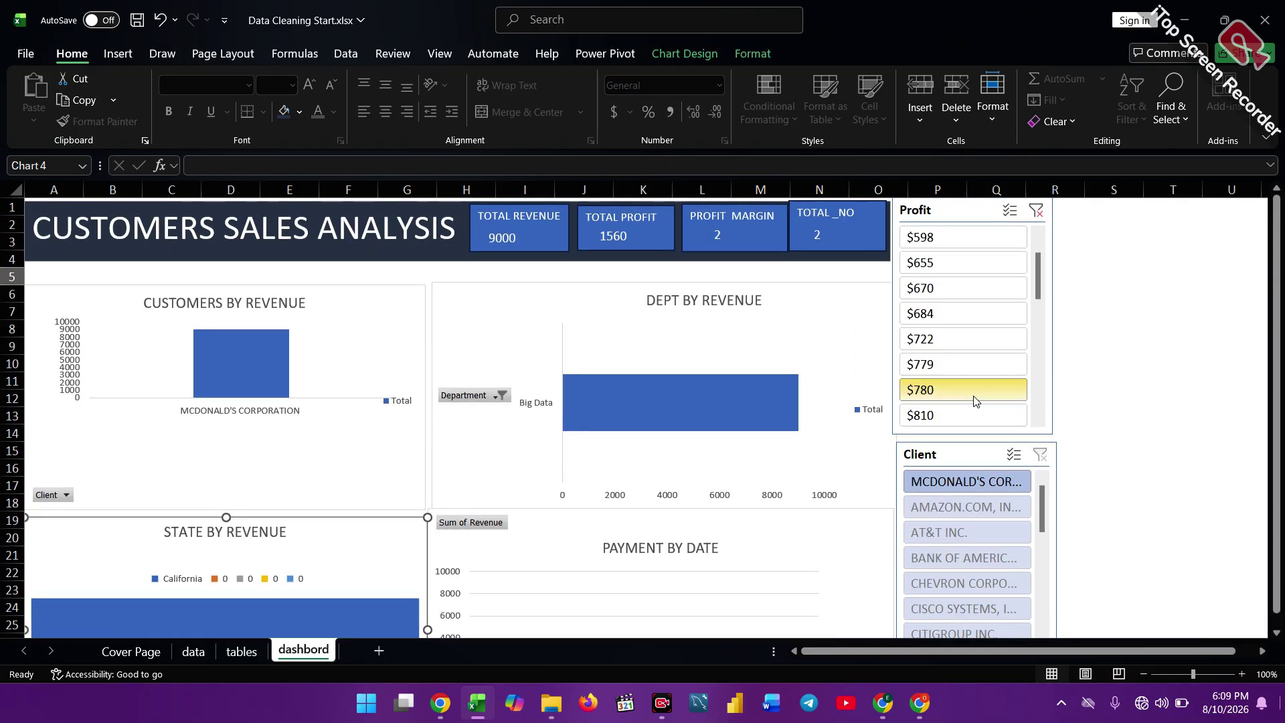
pyautogui.scroll(-3, 975, 400)
pyautogui.scroll(-1, 973, 396)
pyautogui.scroll(3, 973, 396)
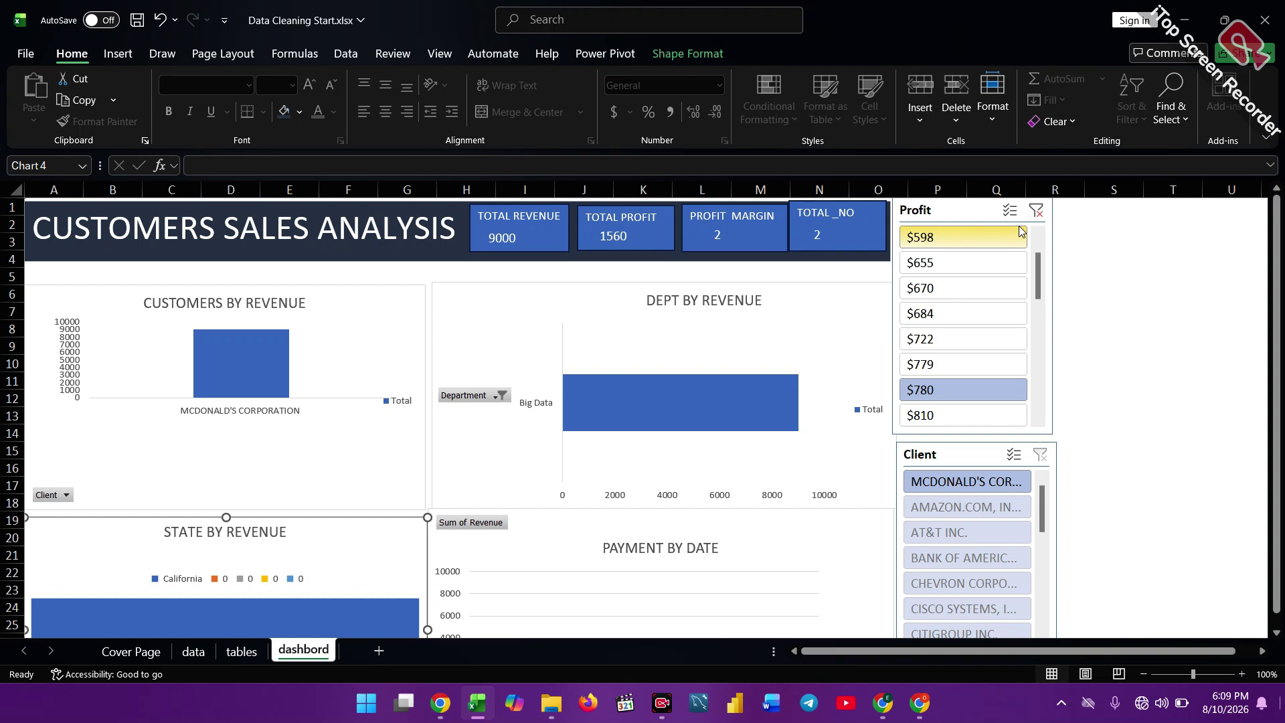
pyautogui.click(1037, 210)
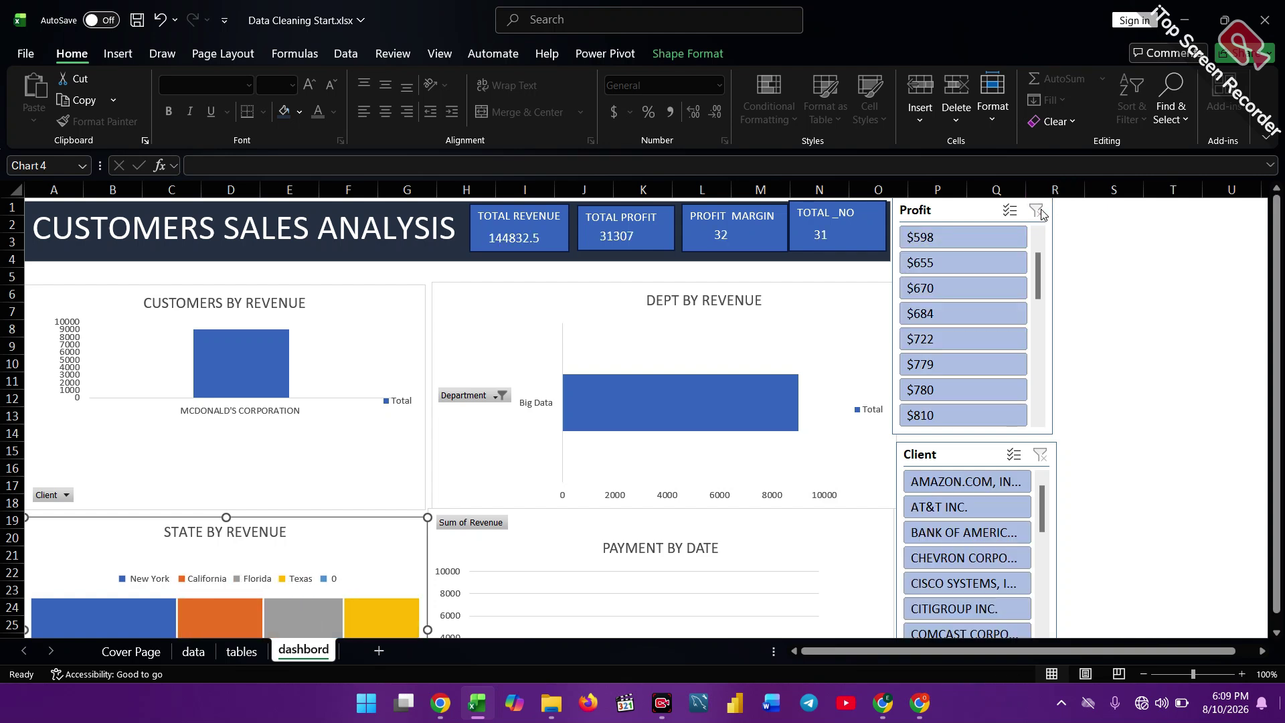